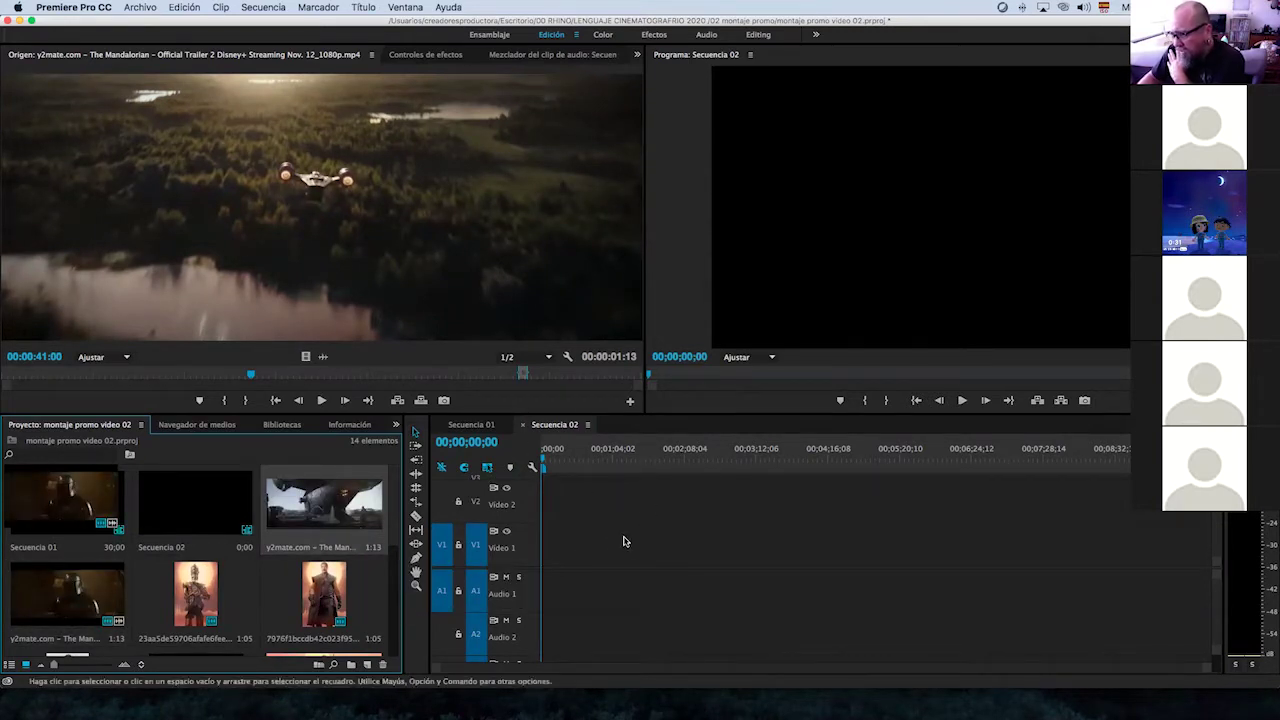
Load the Mandalorian trailer in the Source monitor and scrub back to its 00:00:00:00 opening.
double_click(318, 505)
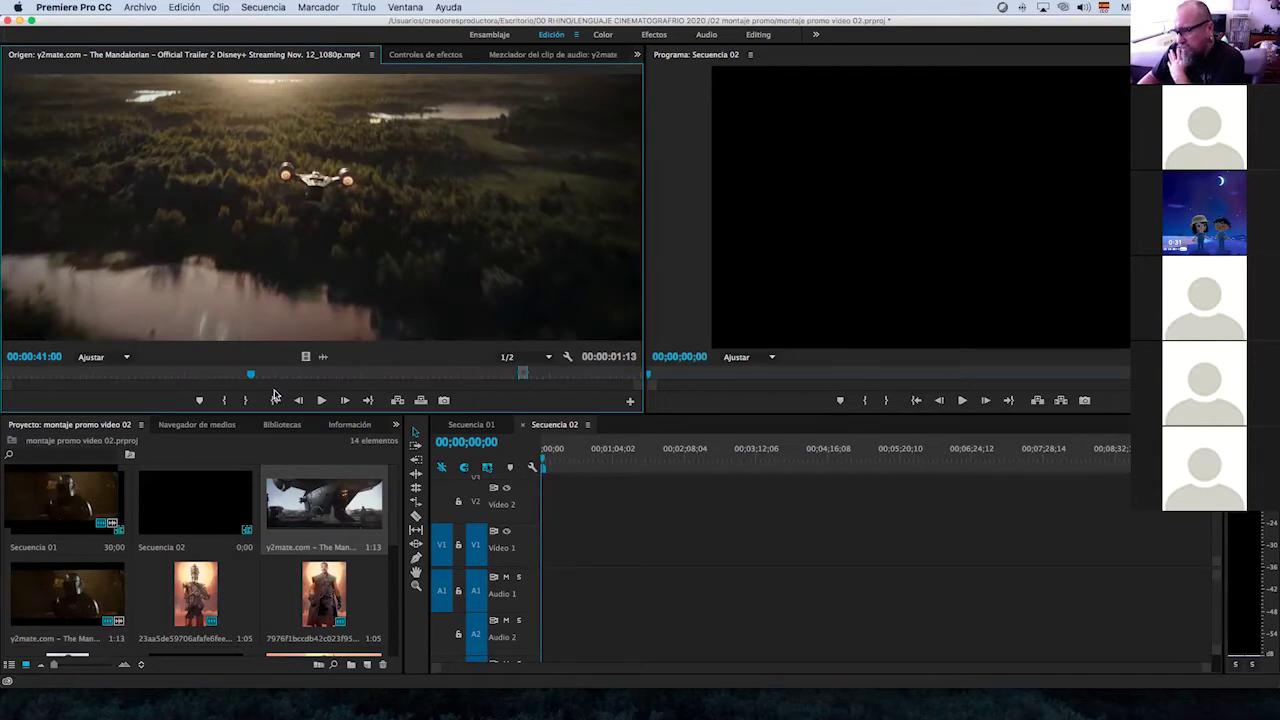
mouse_move(251, 378)
left_mouse_down()
mouse_move(318, 380)
mouse_move(3, 374)
left_mouse_up()
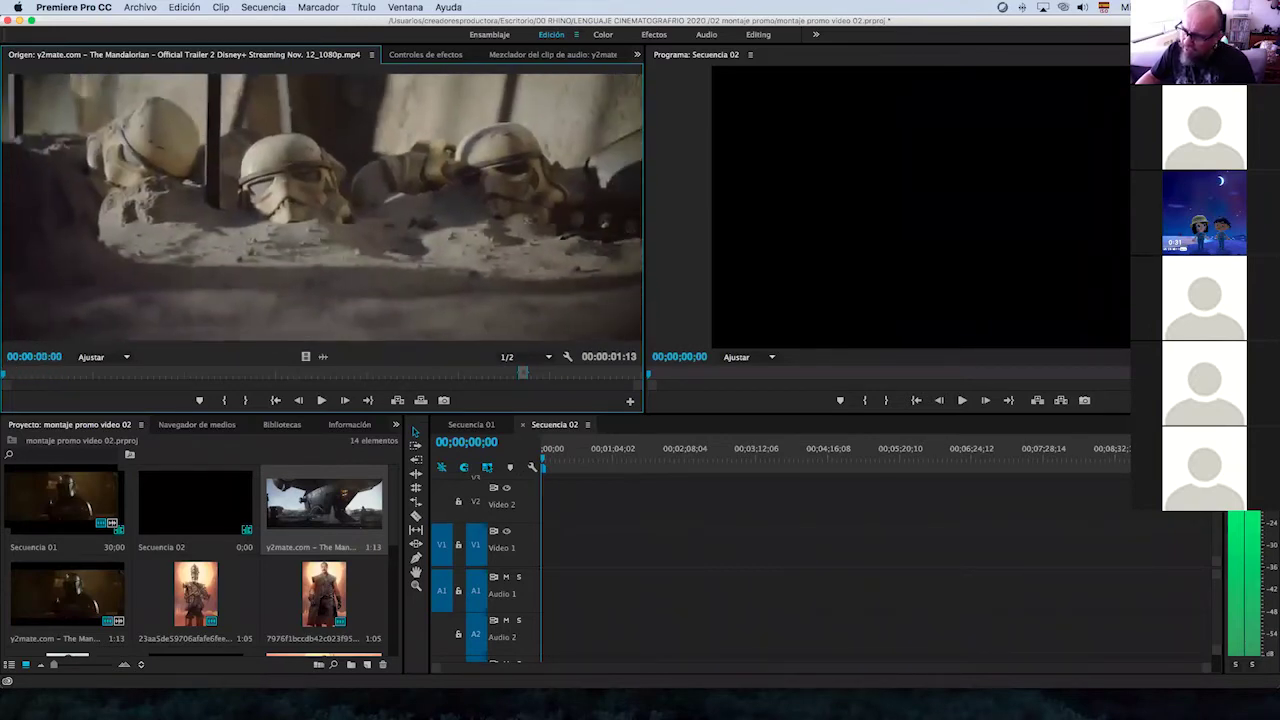
left_click_drag(3, 374, 12, 375)
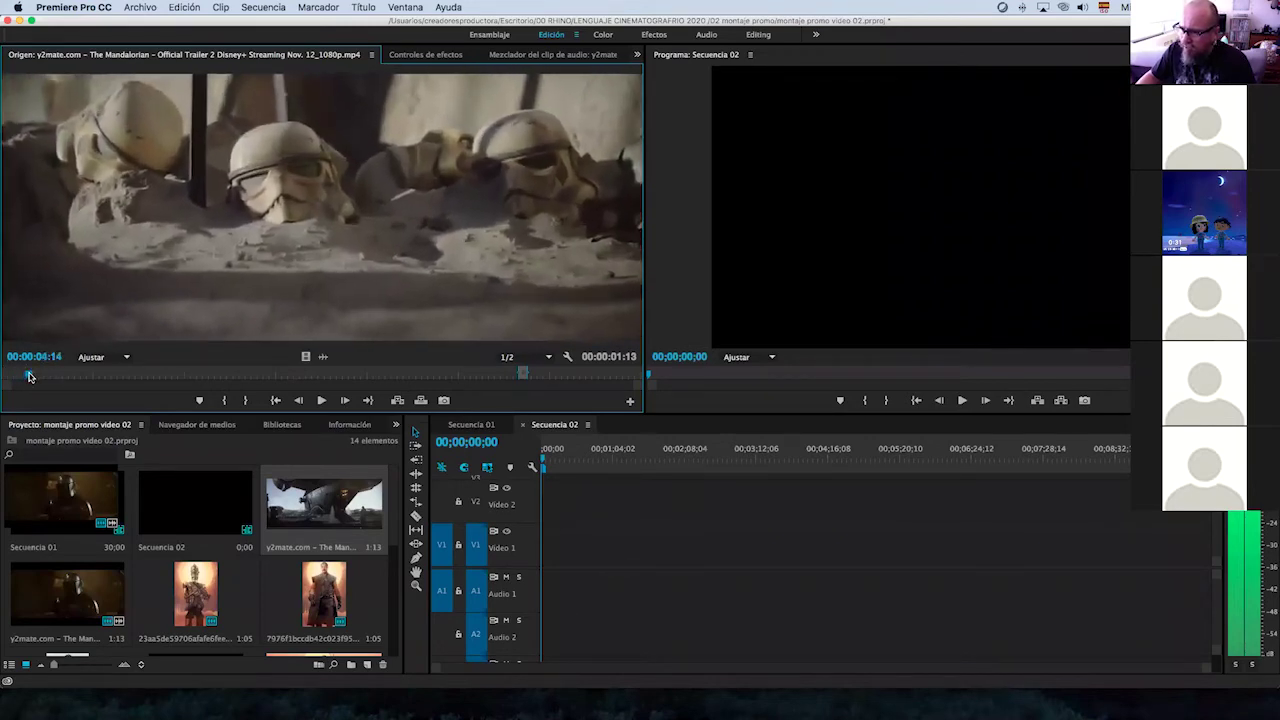
left_click_drag(5, 376, 5, 376)
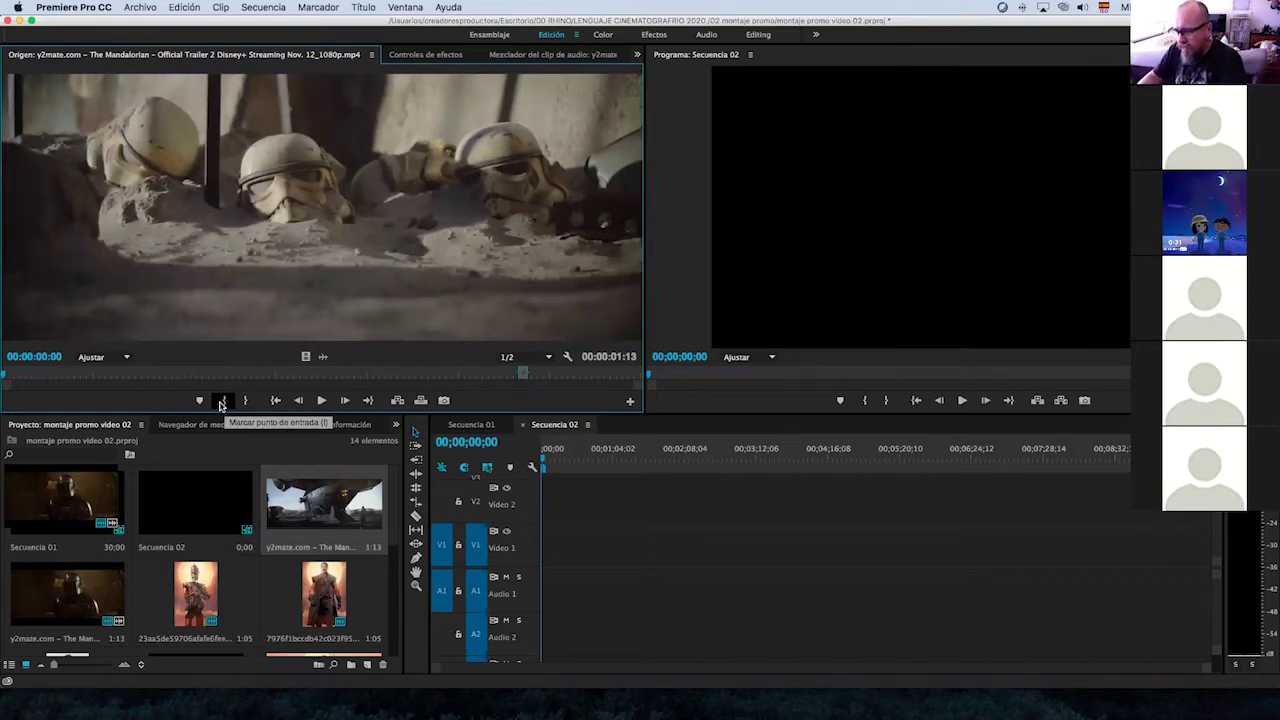
Mark the trailer from 00:00:00:00 to 00:00:06:11 and drop it at the start of Video 1.
left_click(225, 401)
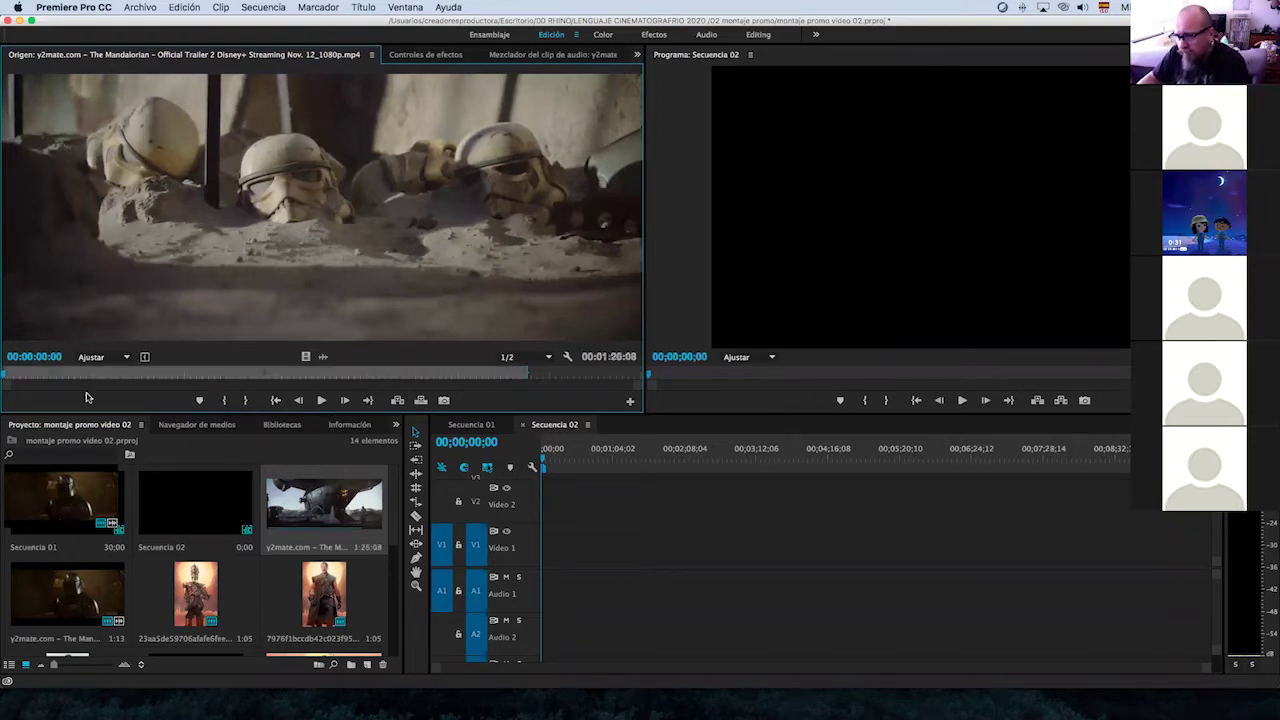
left_click_drag(5, 380, 37, 380)
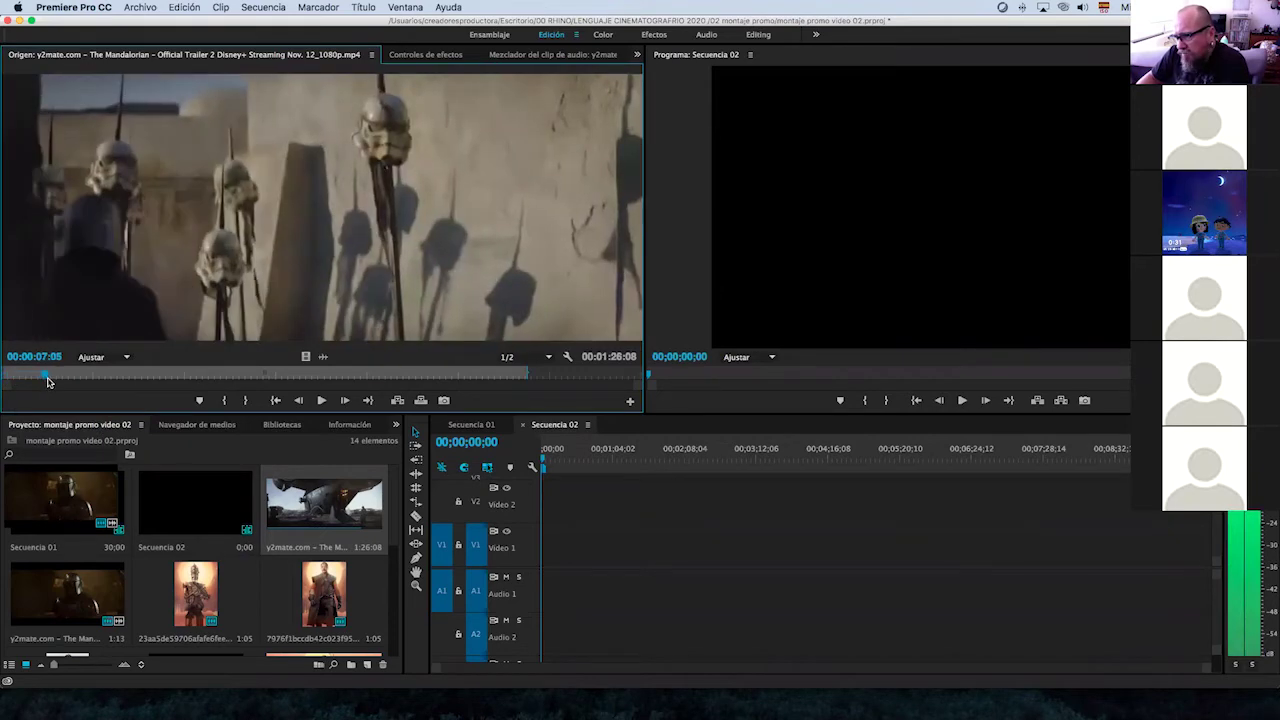
left_click_drag(37, 380, 43, 380)
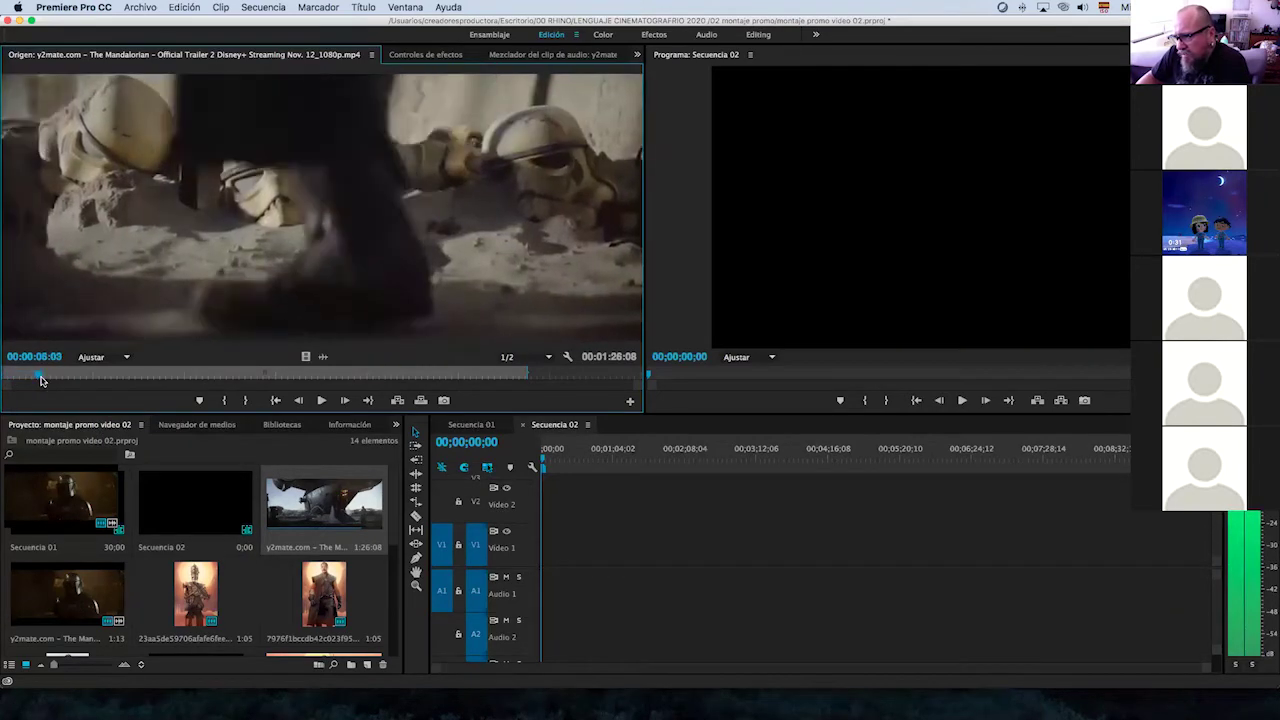
left_click_drag(43, 380, 44, 380)
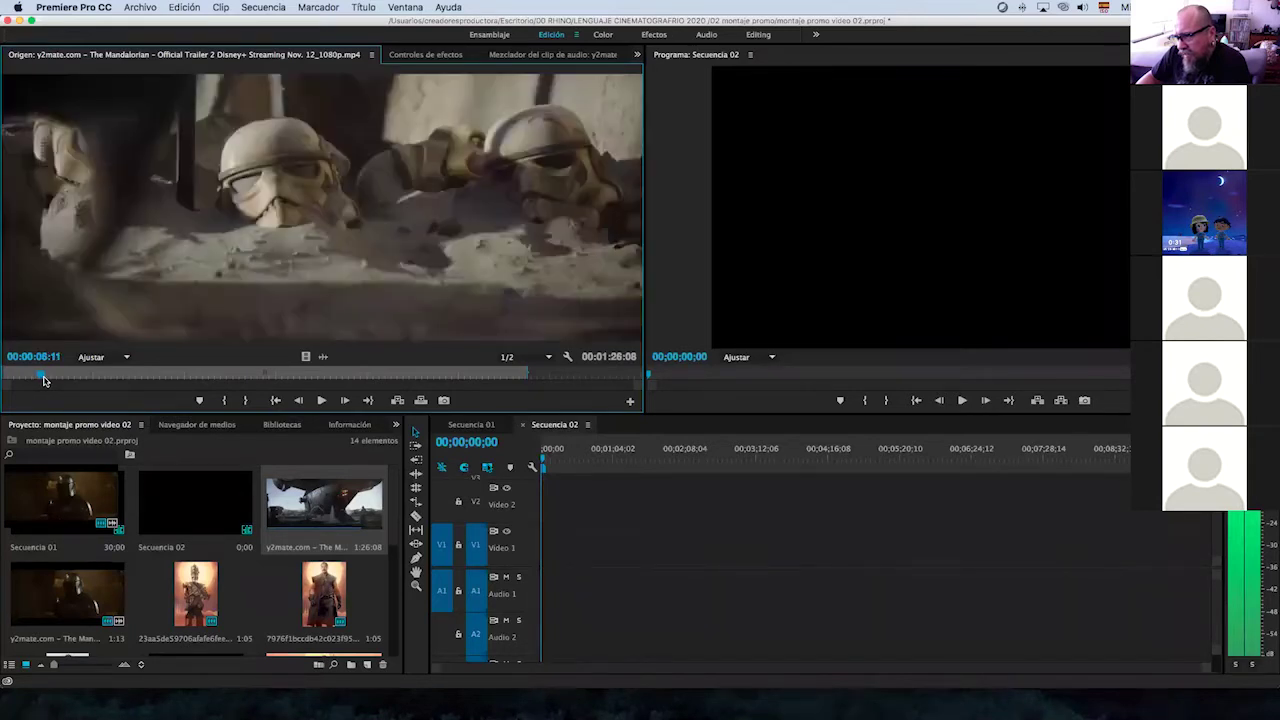
left_click(245, 401)
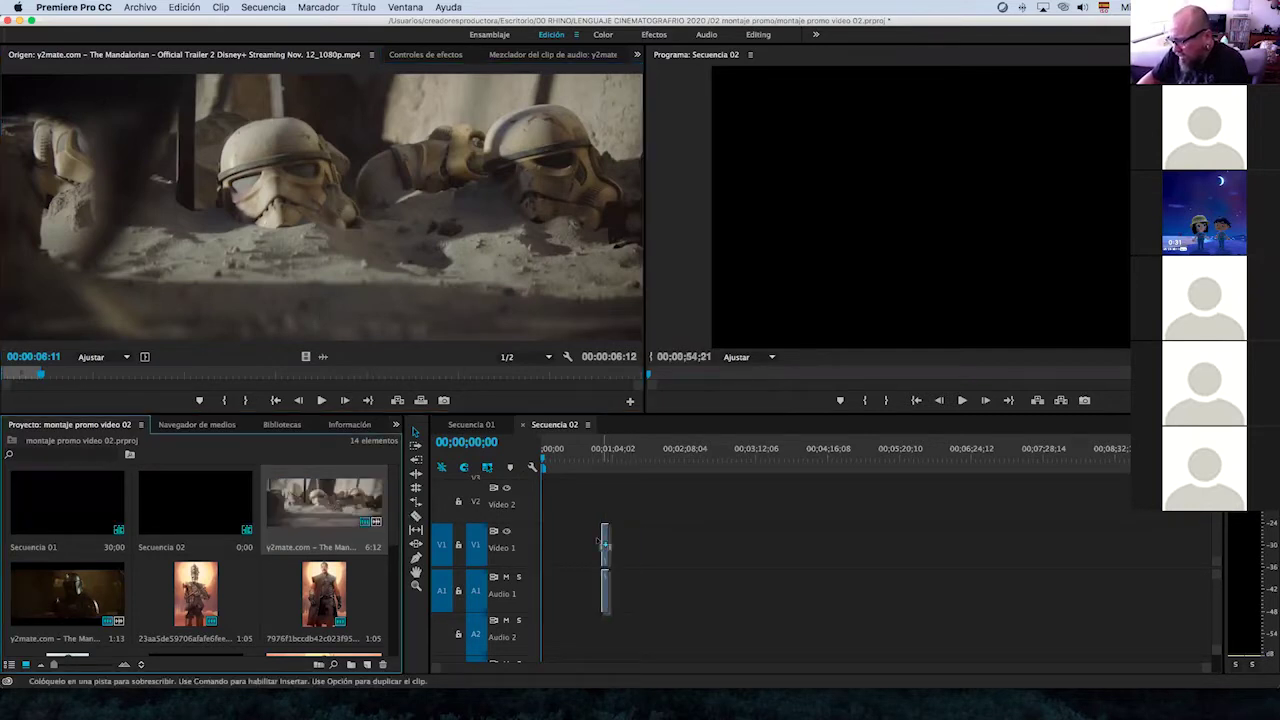
left_click_drag(305, 505, 545, 545)
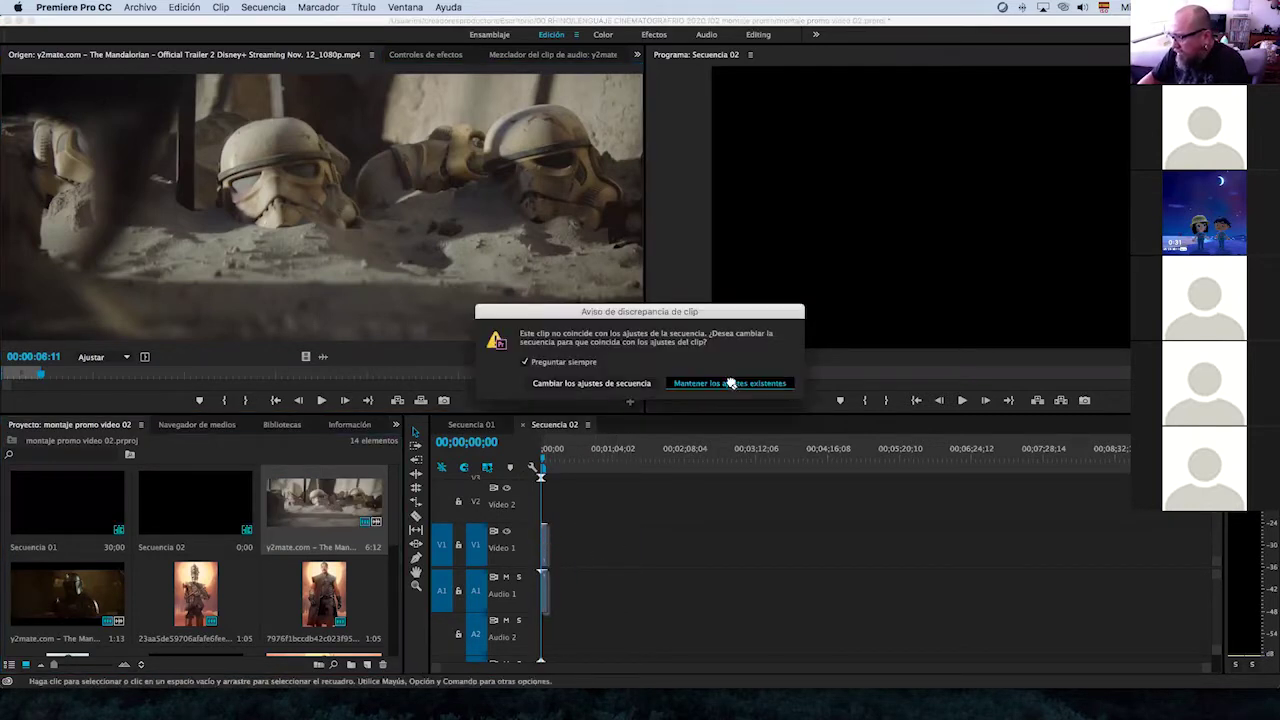
Keep the existing sequence settings, then slide the stormtrooper shot to start around 00:00:04:17.
left_click(730, 383)
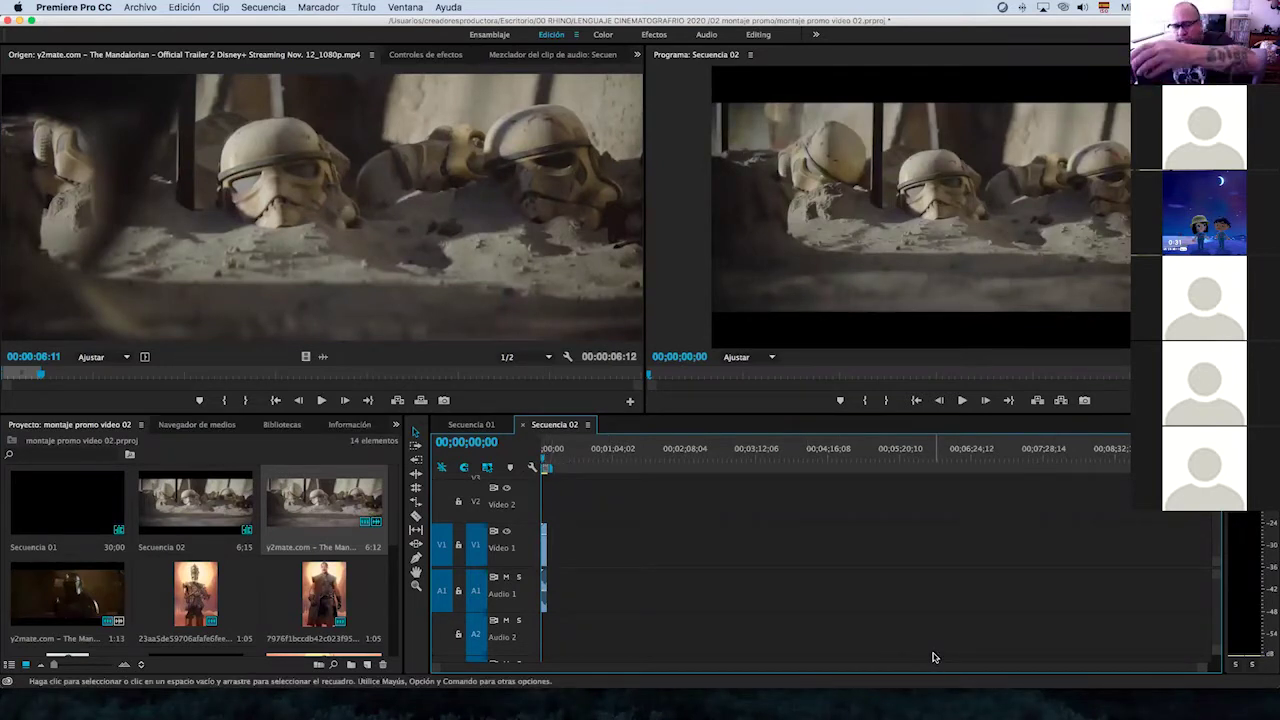
scroll(1039, 667, "up", 3)
left_click_drag(1039, 667, 566, 667)
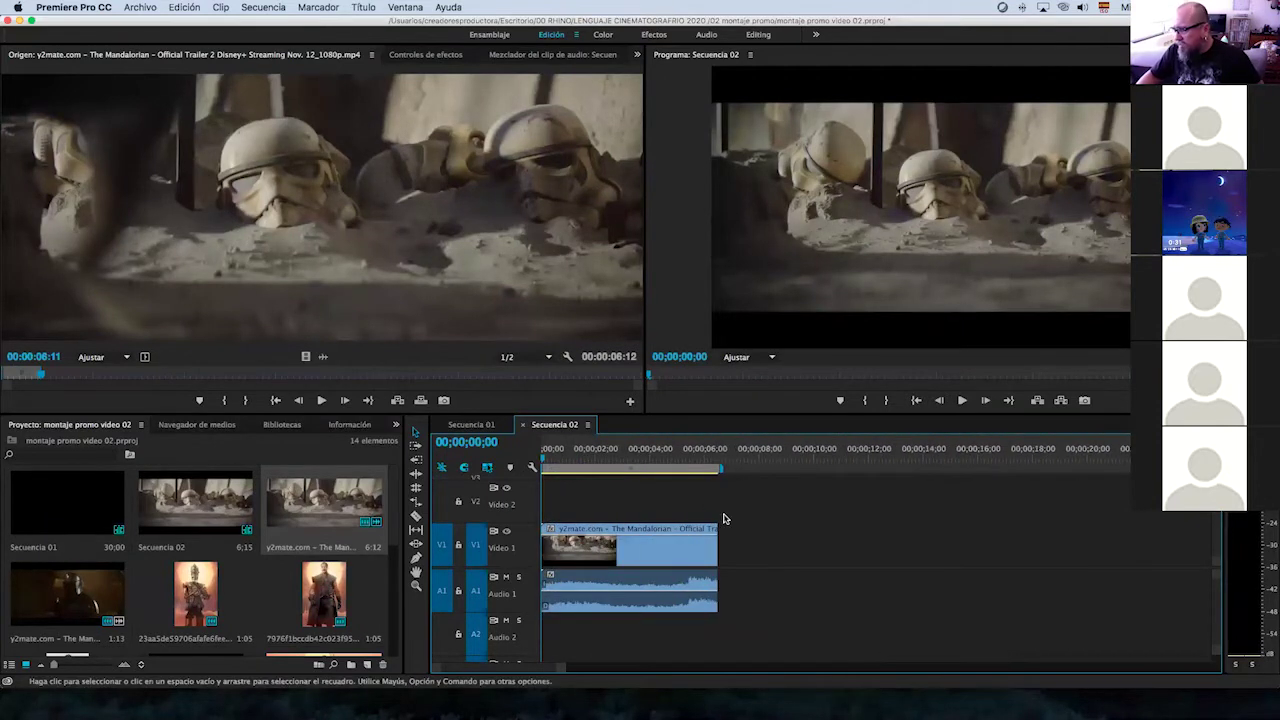
left_click_drag(535, 457, 548, 457)
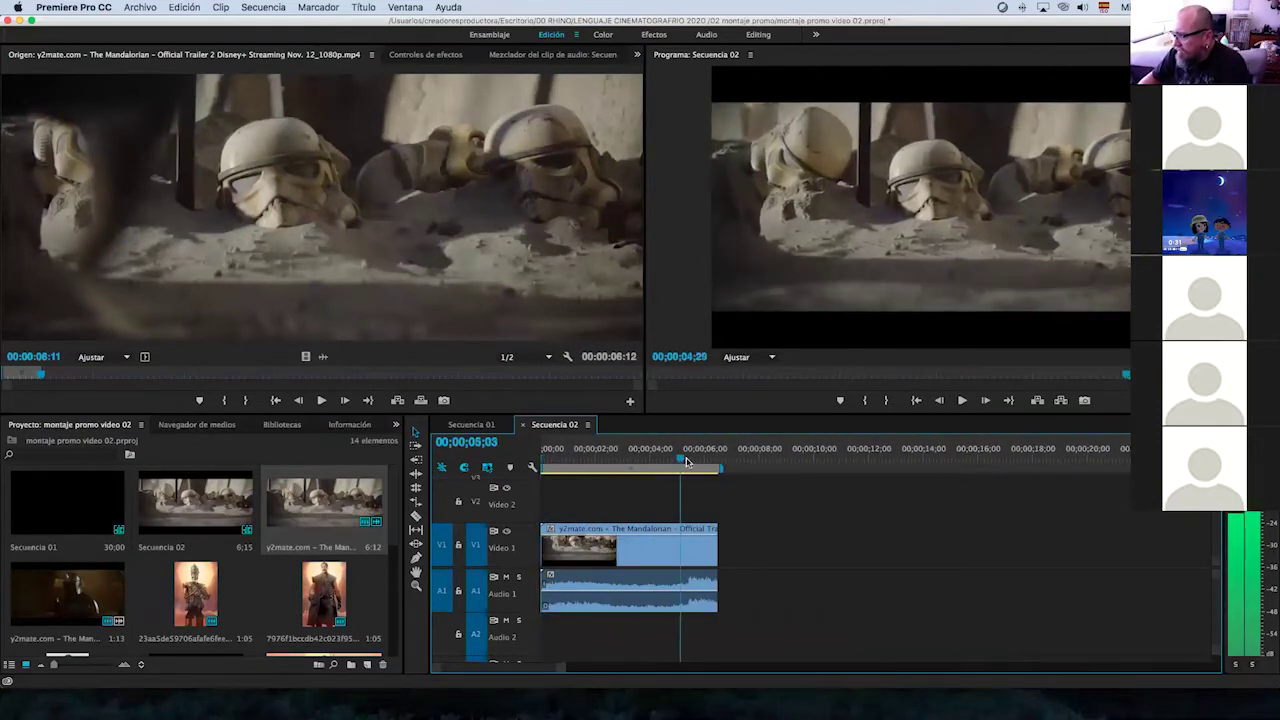
left_click_drag(642, 533, 767, 533)
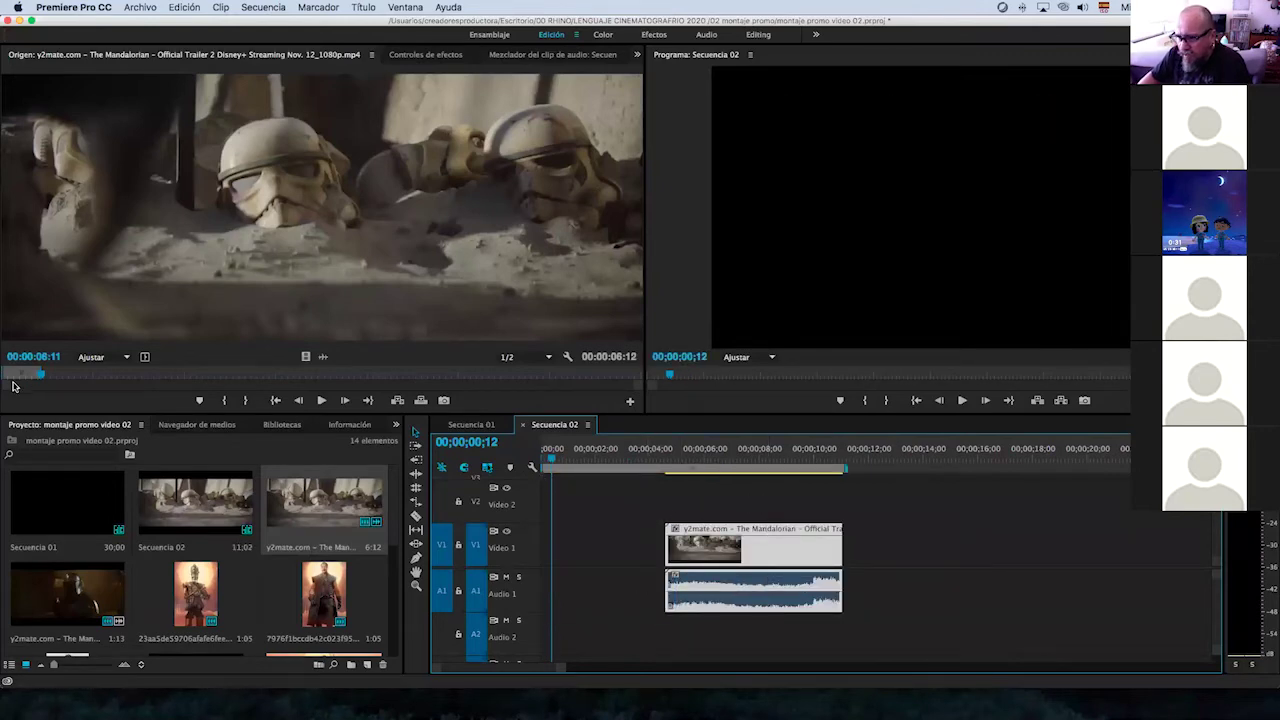
left_click_drag(665, 462, 650, 472)
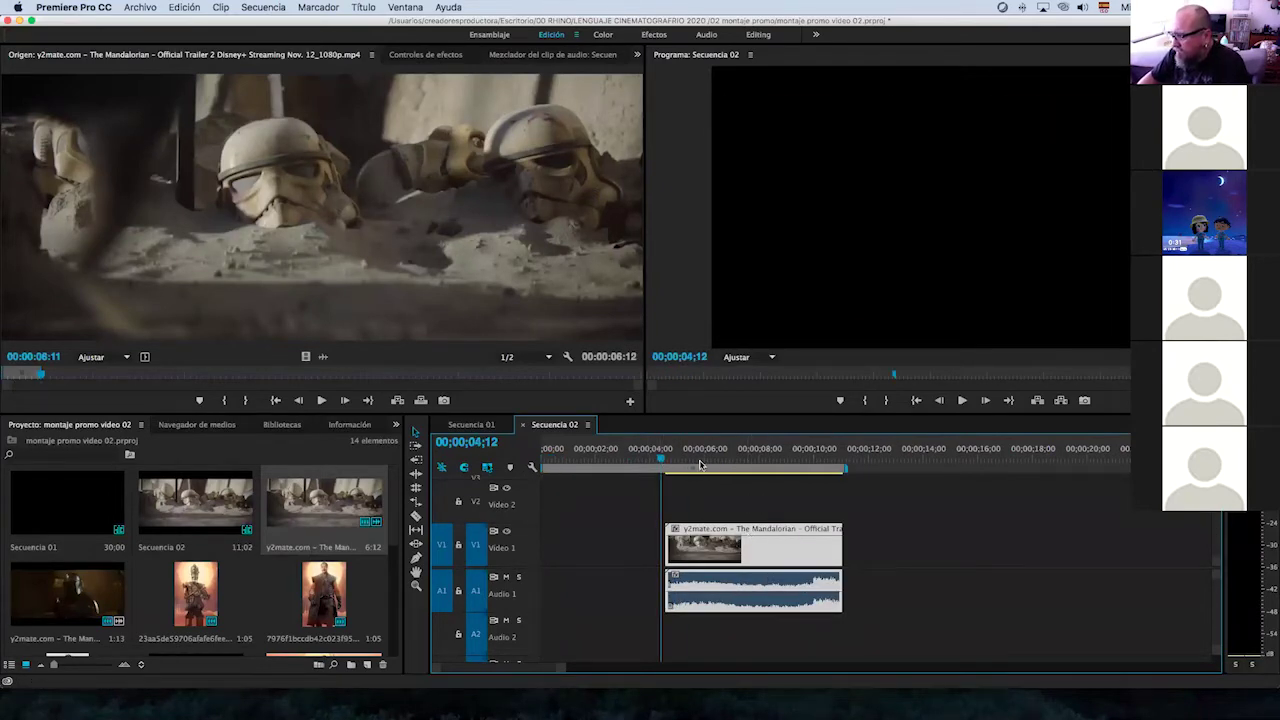
Unlink the stormtrooper shot's video from its audio with Desvincular.
right_click(775, 552)
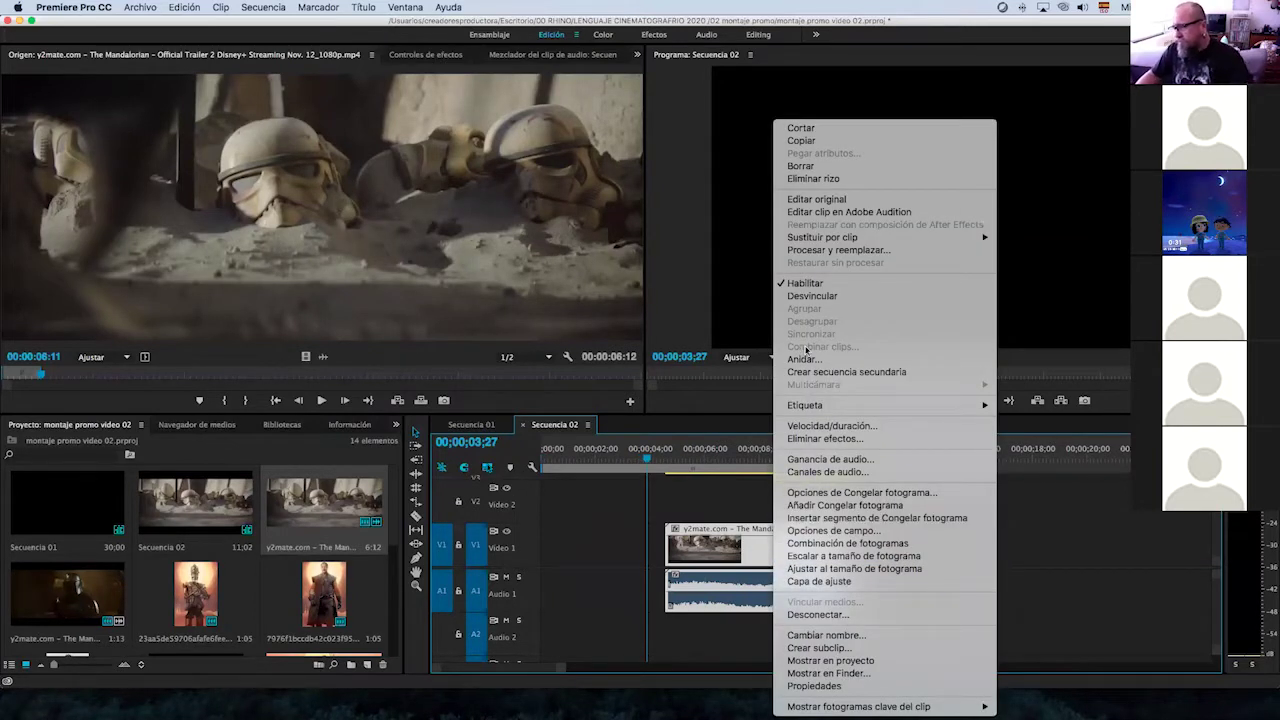
left_click(824, 297)
left_click(880, 563)
left_click(810, 558)
left_click(800, 587)
left_click(799, 558)
left_click(791, 579)
left_click(799, 558)
left_click_drag(700, 458, 825, 467)
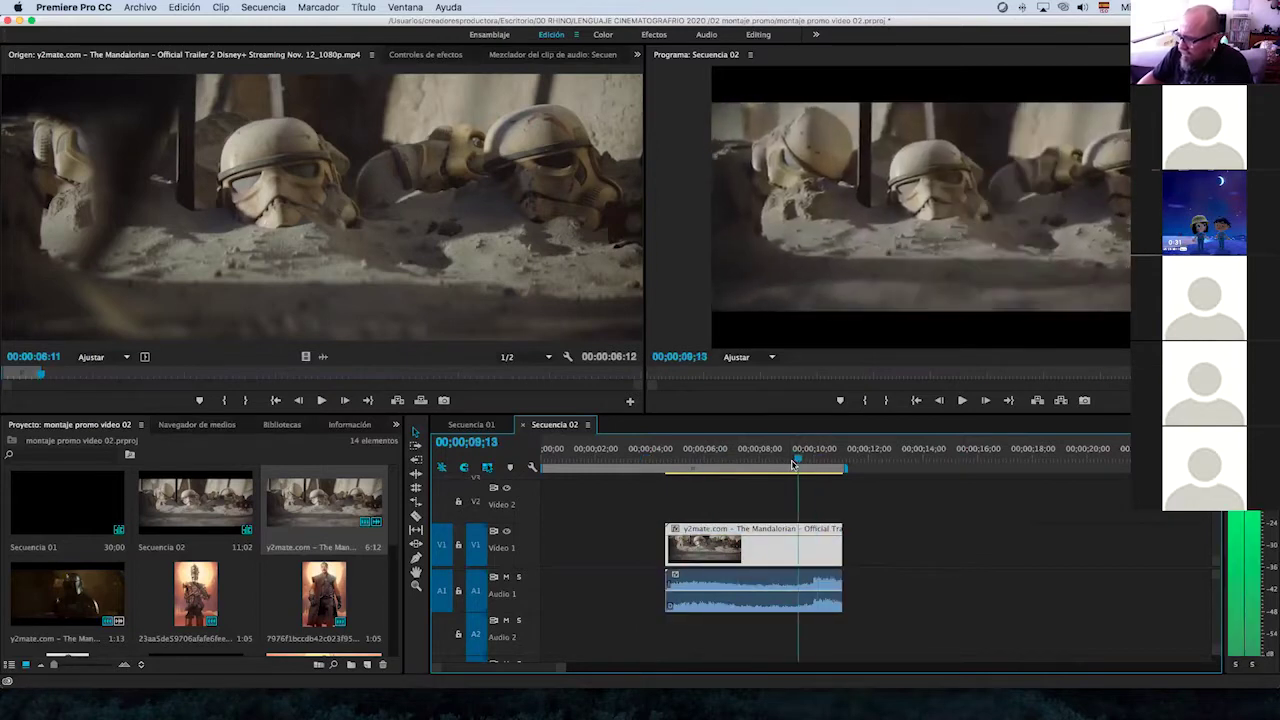
left_click_drag(825, 467, 766, 462)
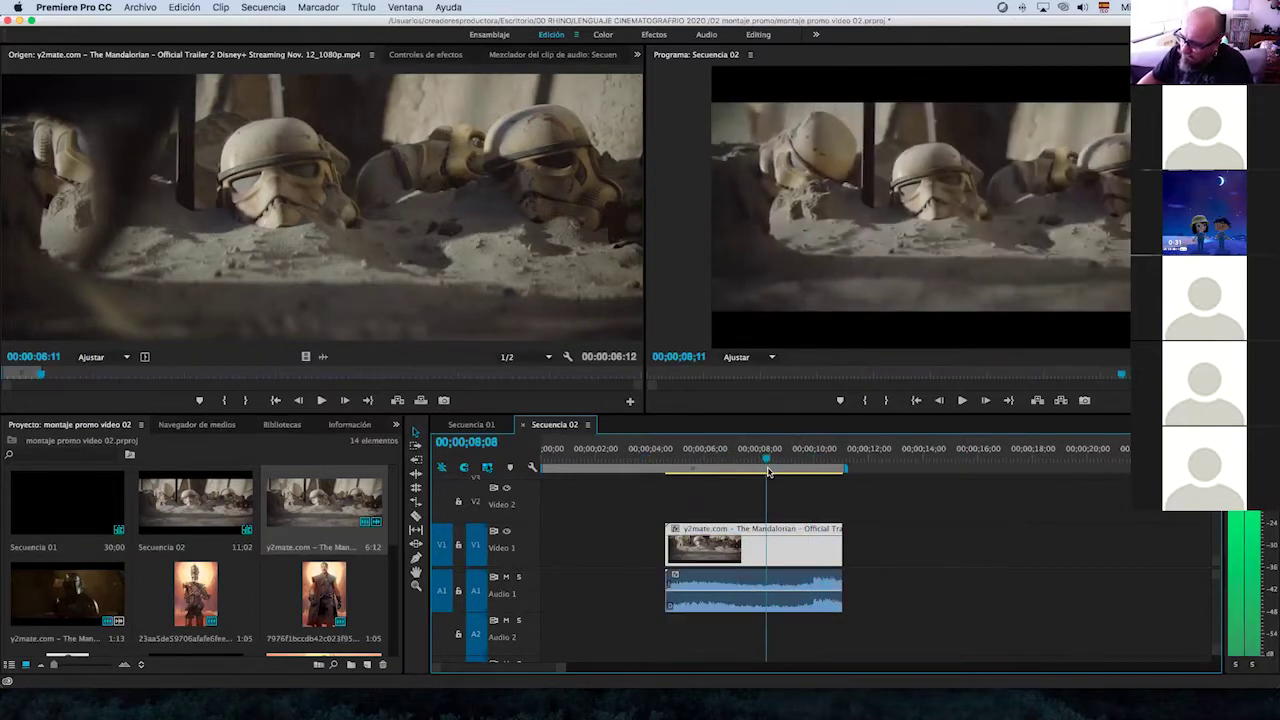
Delete the shot's audio and move the video clip back to the sequence start.
left_click(772, 580)
key("Delete")
left_click_drag(729, 558, 604, 543)
left_click_drag(593, 460, 614, 462)
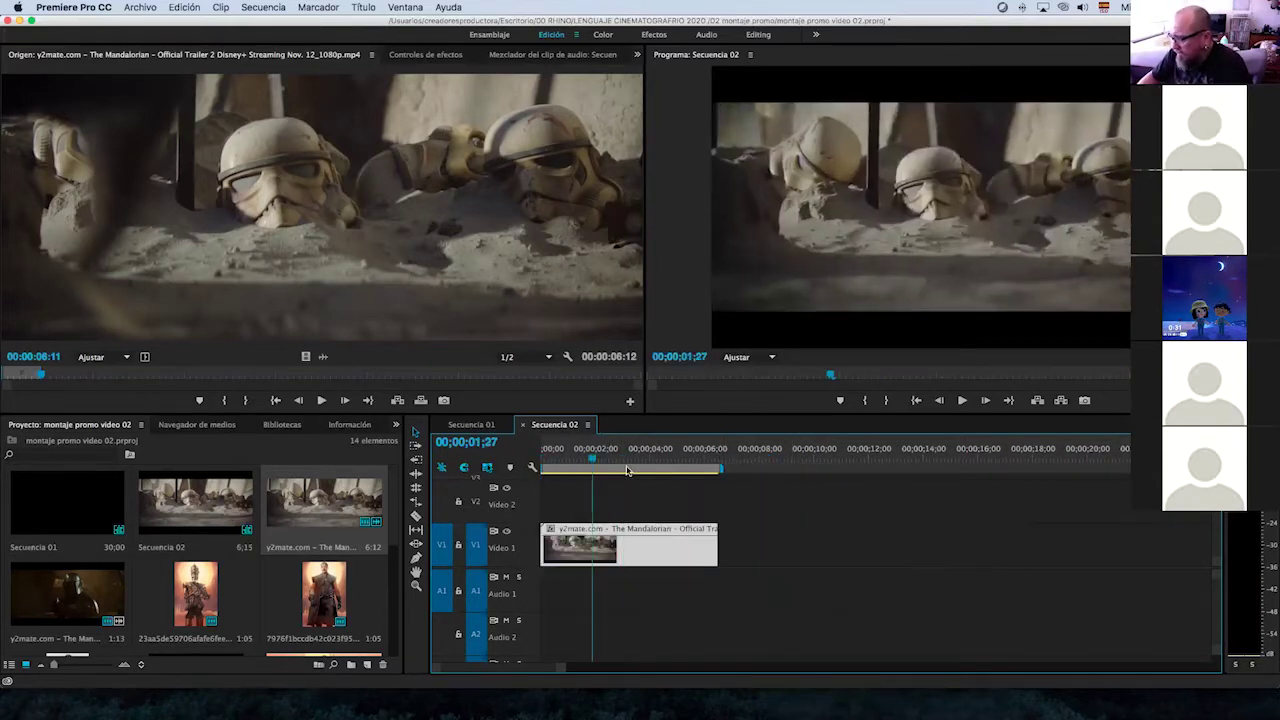
left_click(605, 478)
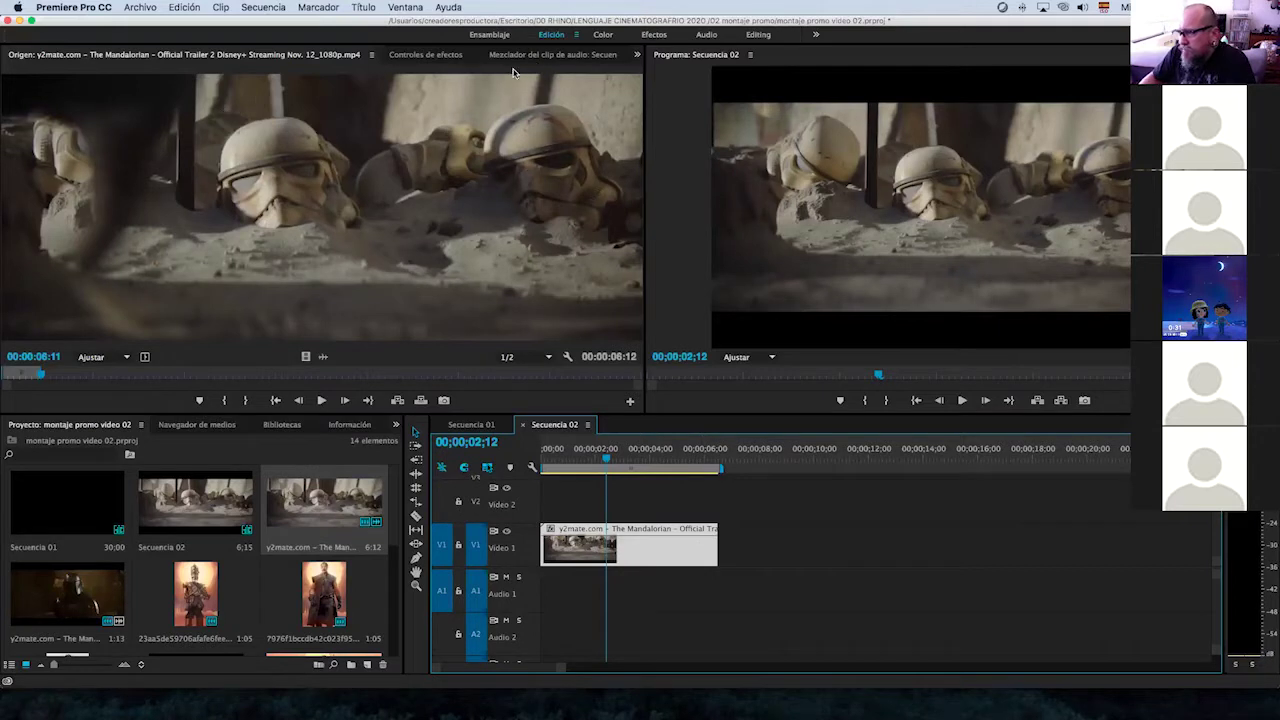
Set the stormtrooper shot's Movimiento Escala to 137 in Effect Controls.
left_click(427, 55)
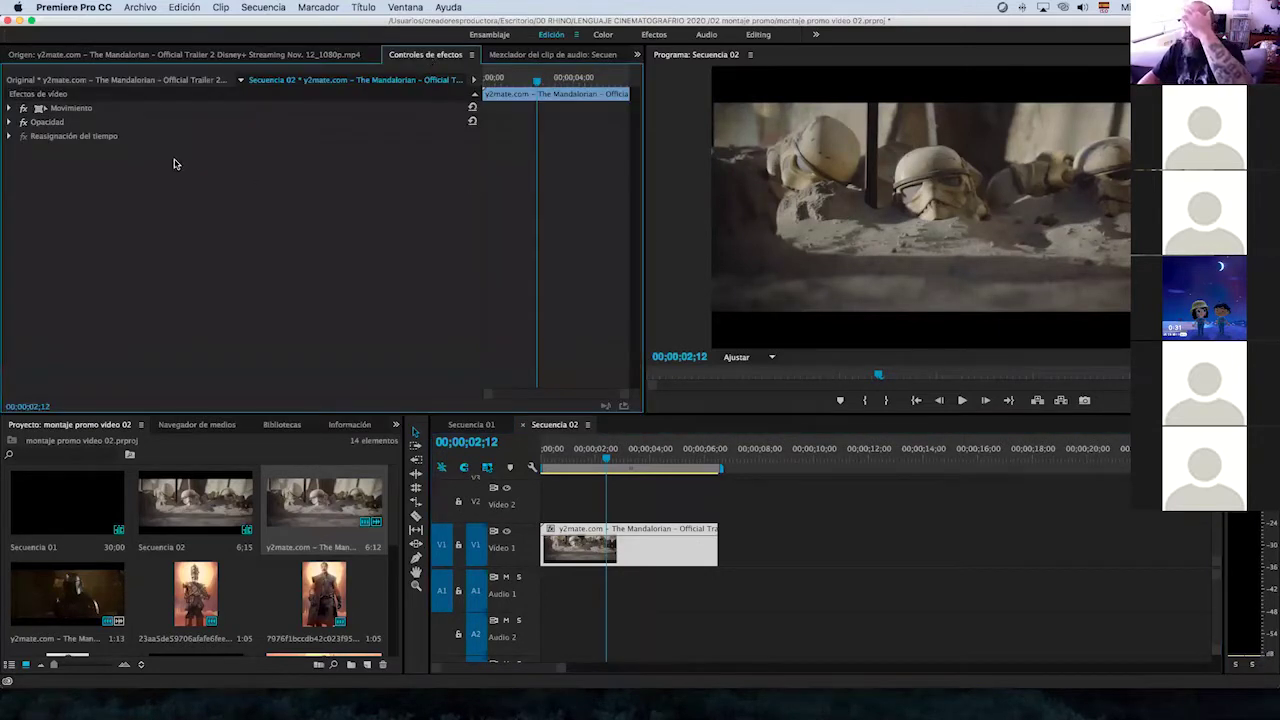
left_click(9, 108)
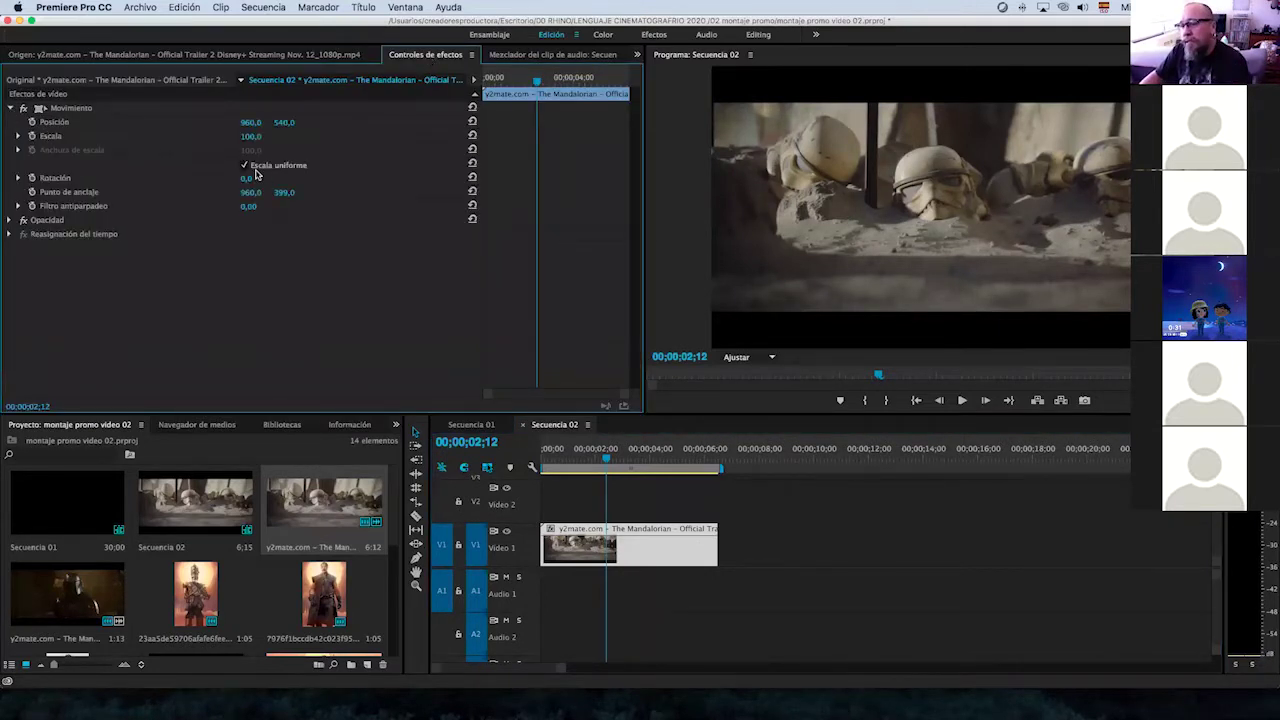
left_click_drag(250, 136, 286, 136)
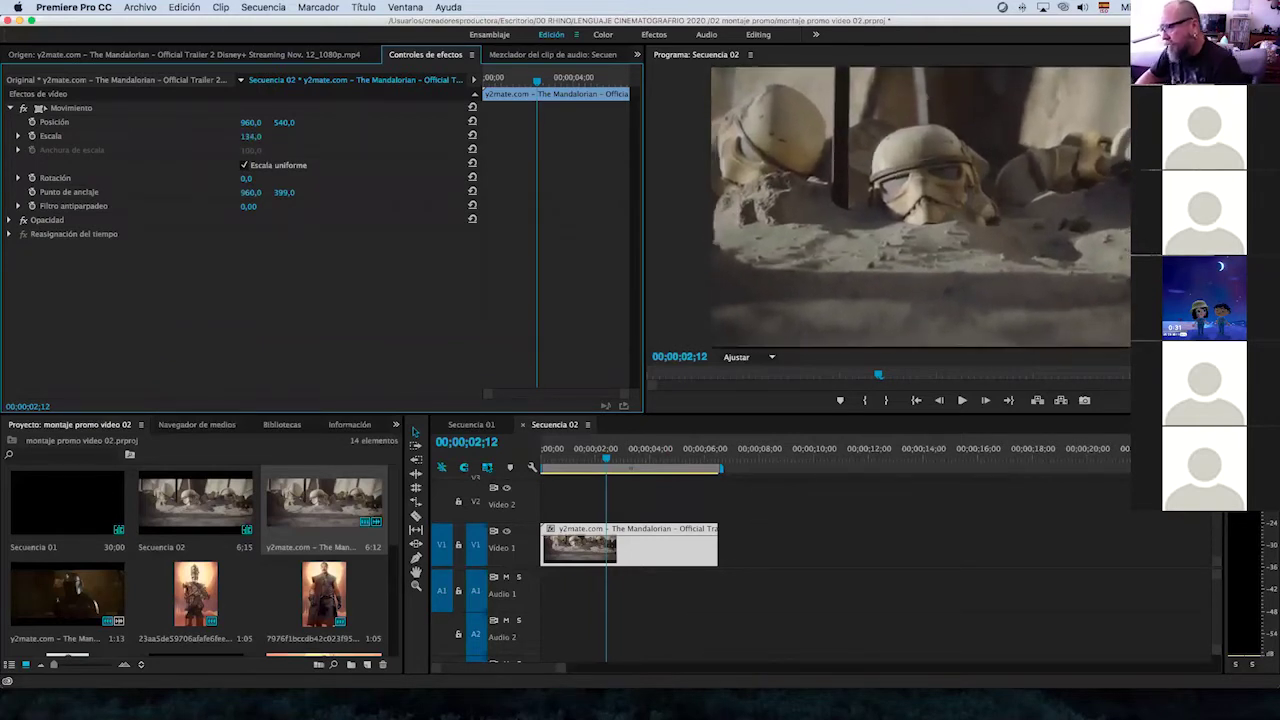
left_click_drag(286, 136, 288, 136)
Trim the shot's head so it starts at the 00;00;04;24 playhead.
mouse_move(606, 458)
left_mouse_down()
mouse_move(478, 455)
mouse_move(640, 458)
left_mouse_up()
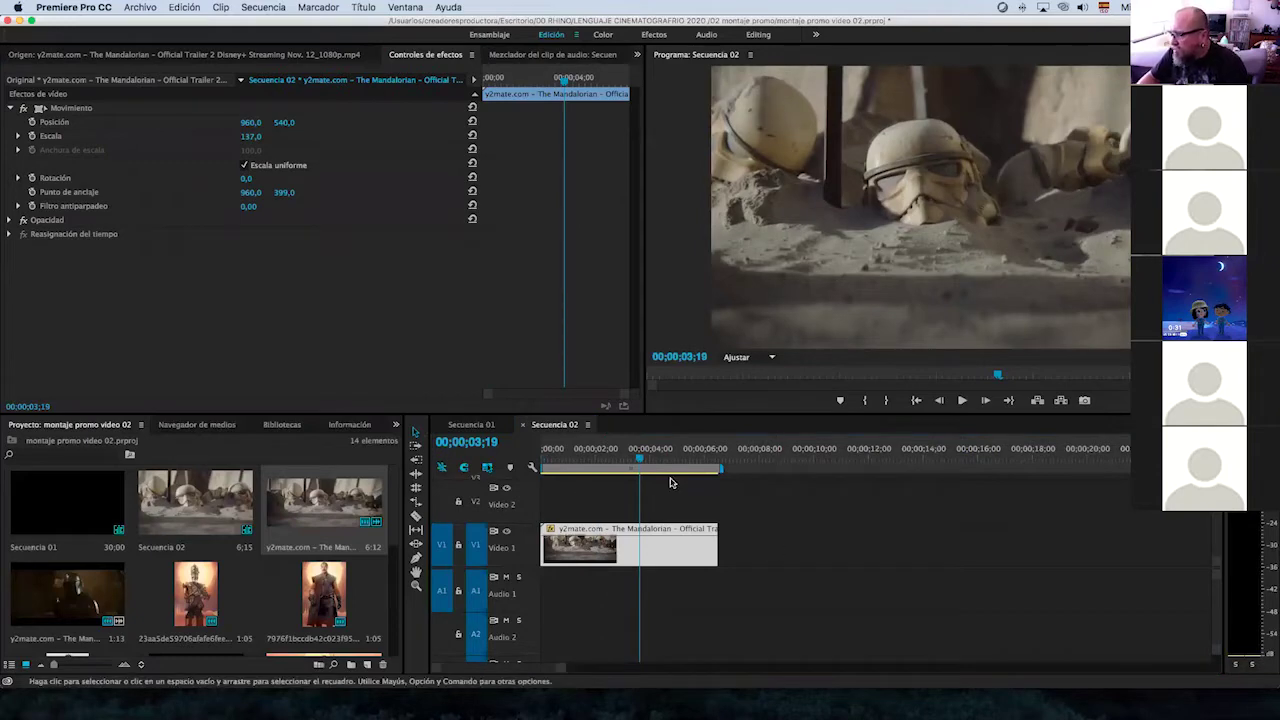
mouse_move(640, 460)
left_mouse_down()
mouse_move(712, 460)
mouse_move(686, 458)
left_mouse_up()
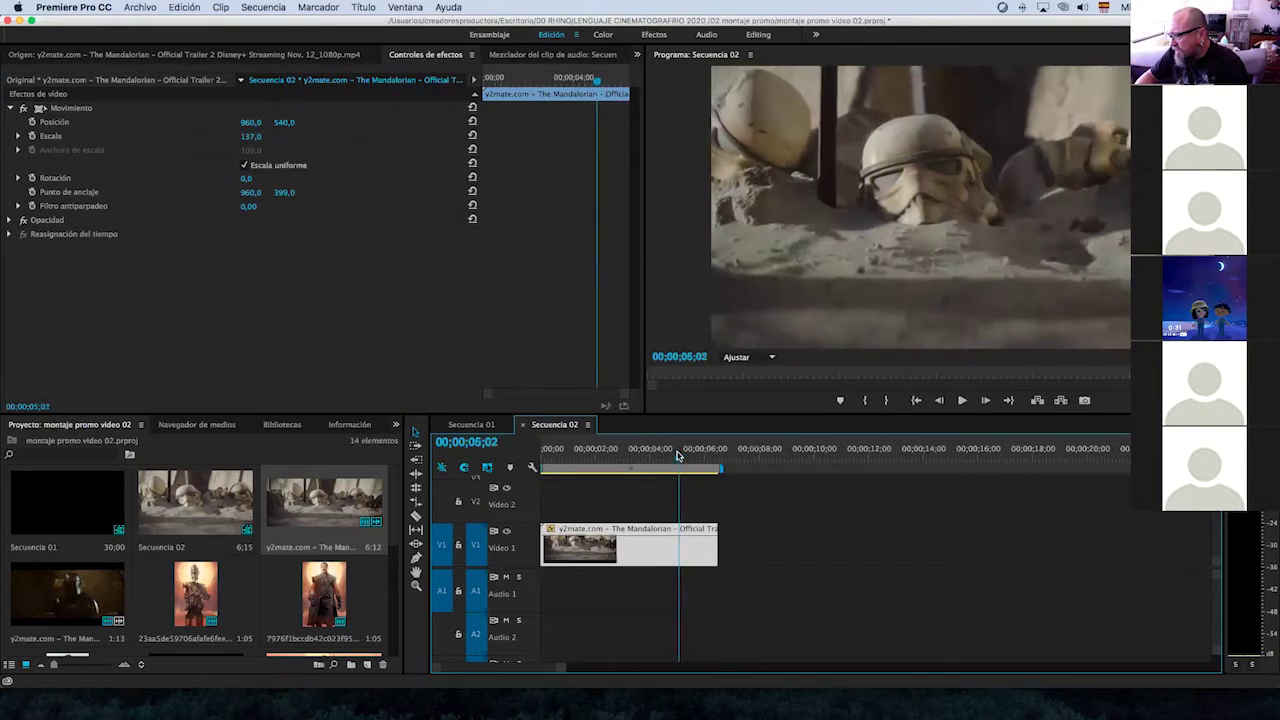
left_click_drag(686, 458, 671, 458)
left_click_drag(543, 550, 674, 560)
left_click_drag(543, 462, 598, 465)
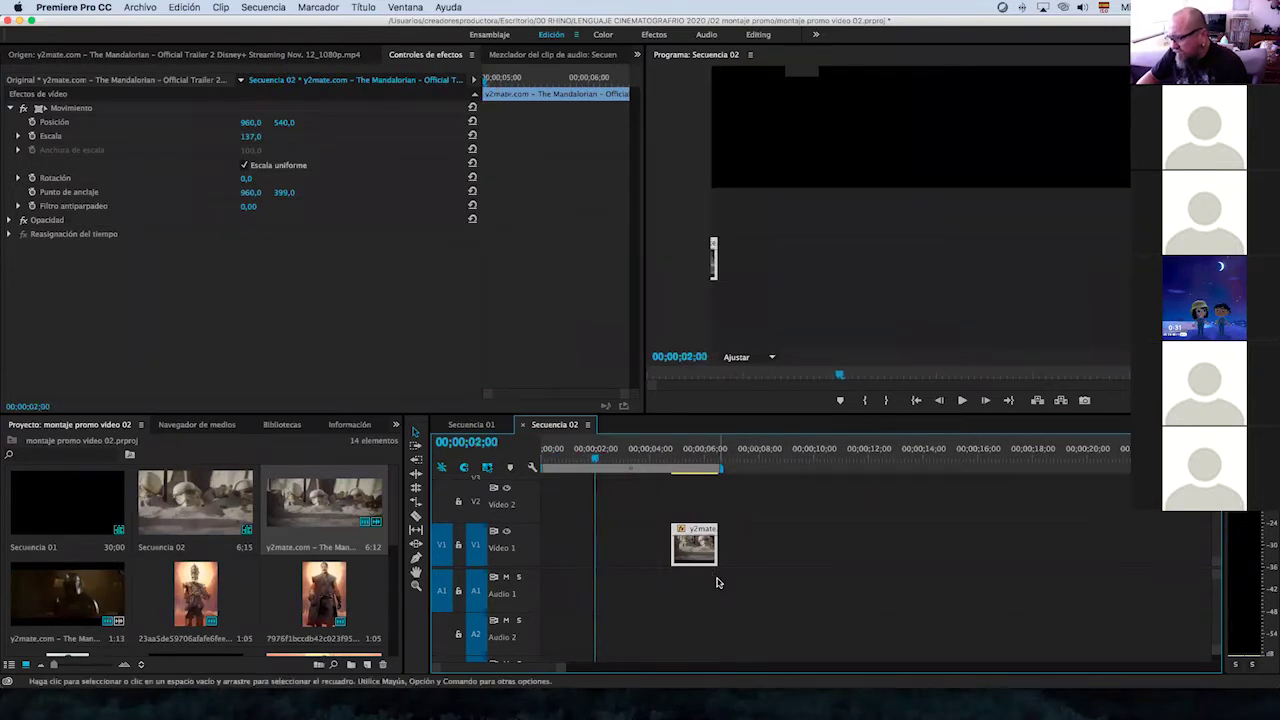
Move the trimmed shot to 00;00;00;00 on Video 1 and review it through 00;00;01;24.
left_click_drag(698, 553, 576, 553)
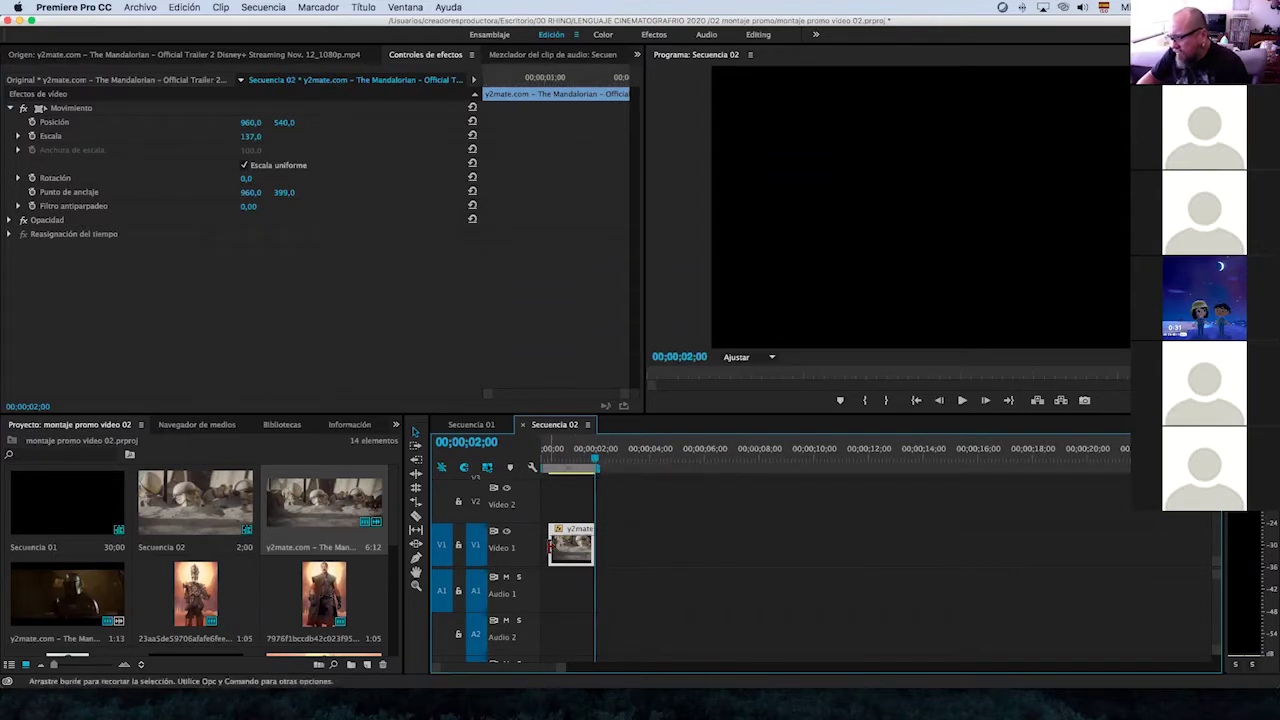
left_click_drag(548, 545, 541, 545)
key("Home")
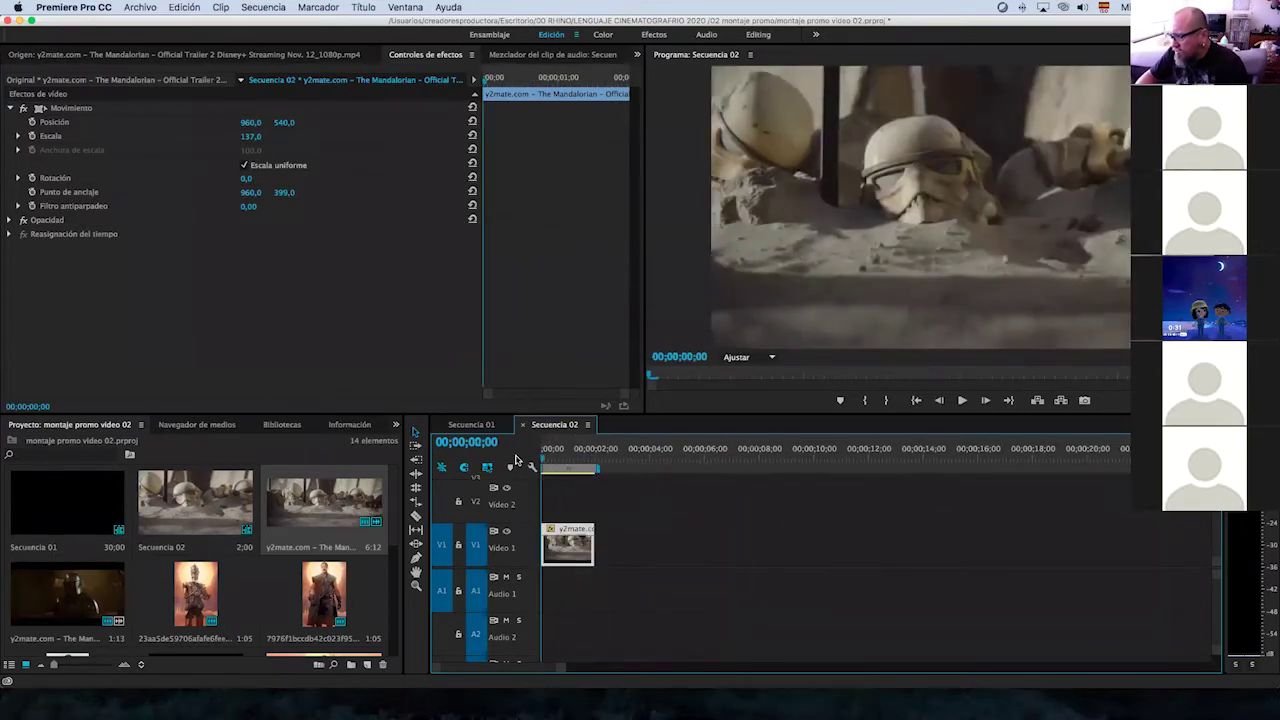
left_click_drag(541, 461, 591, 467)
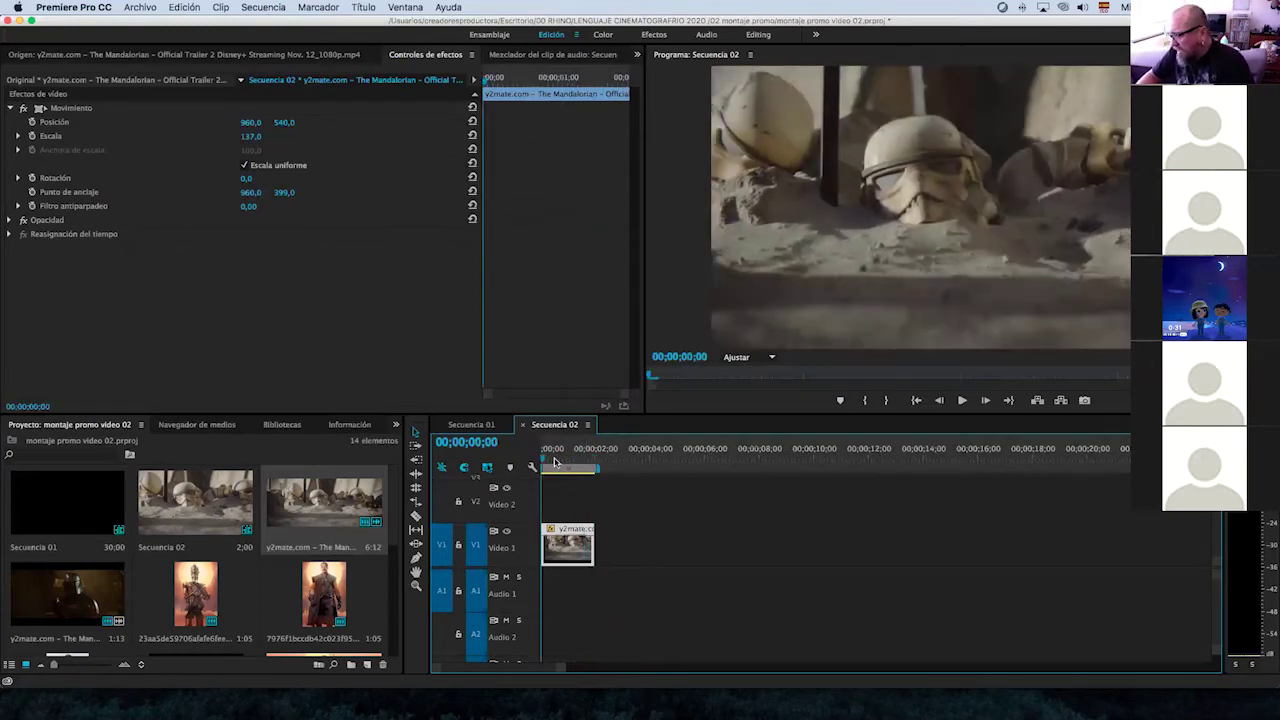
mouse_move(591, 467)
left_mouse_down()
mouse_move(543, 467)
mouse_move(593, 468)
left_mouse_up()
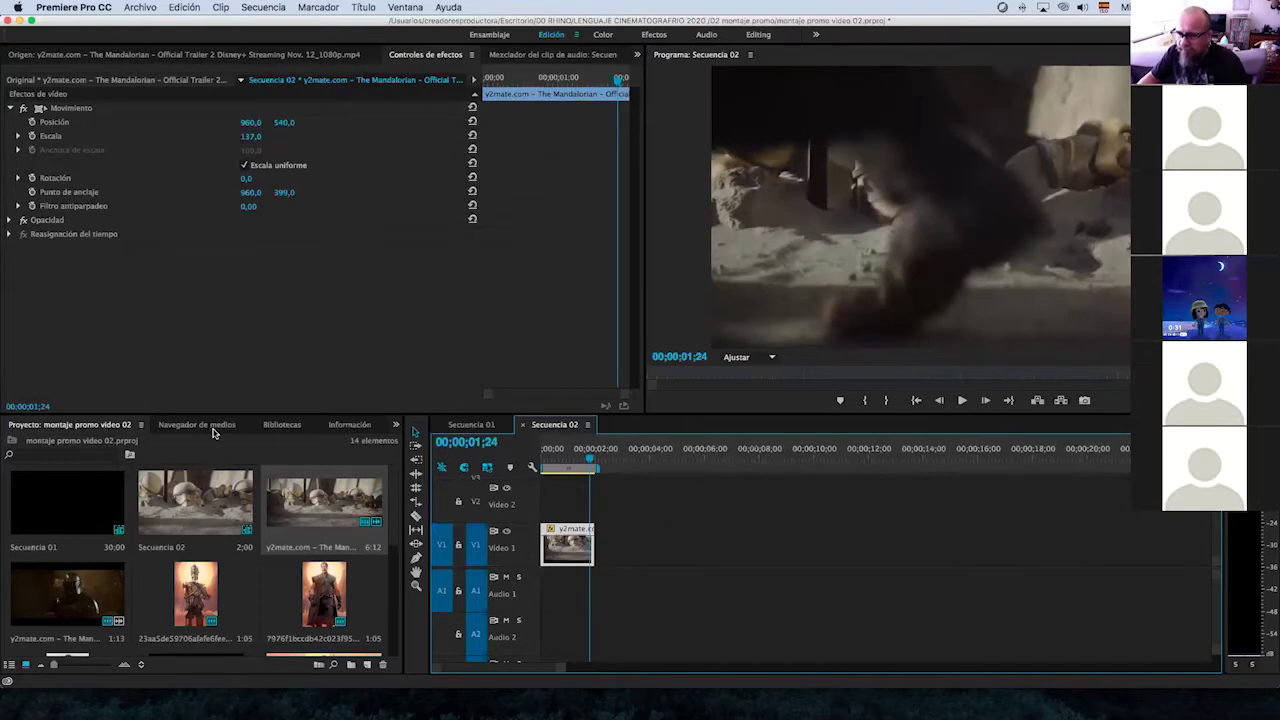
Reopen the trailer and step frame by frame to the Lucasfilm logo's first frame.
double_click(320, 500)
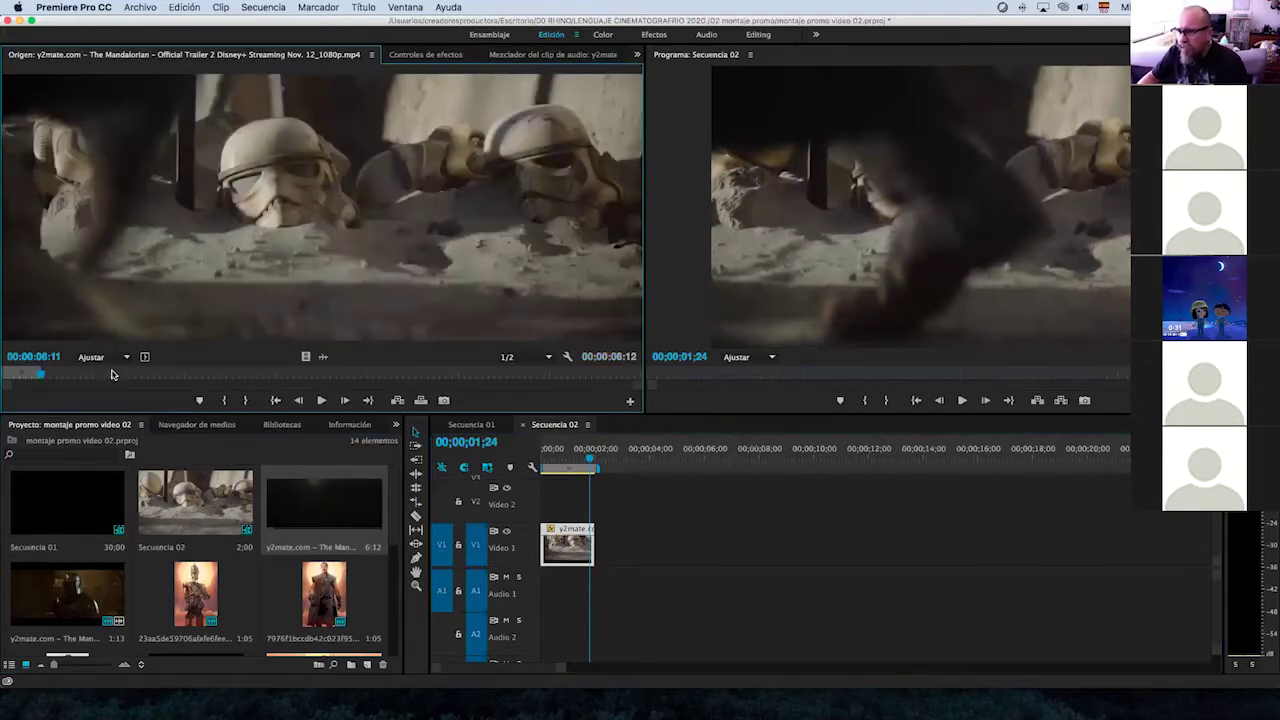
left_click_drag(47, 374, 193, 395)
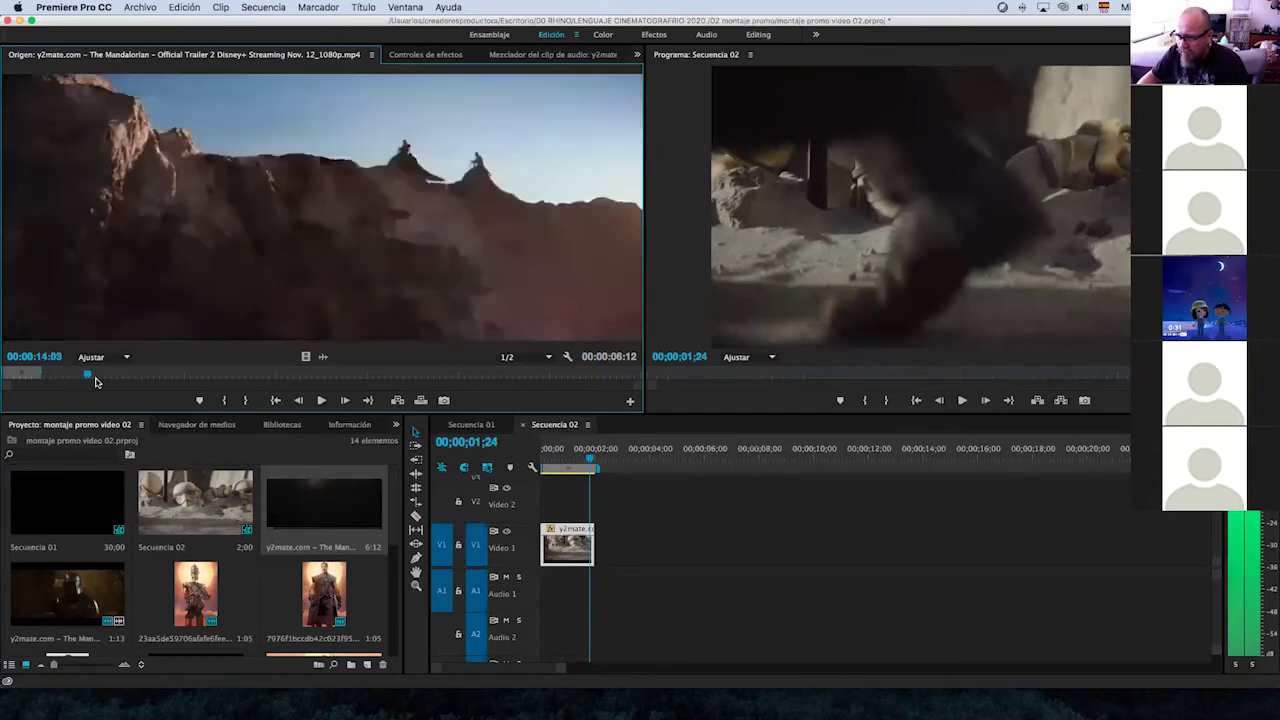
key("Left")
key("Left")
key("Left")
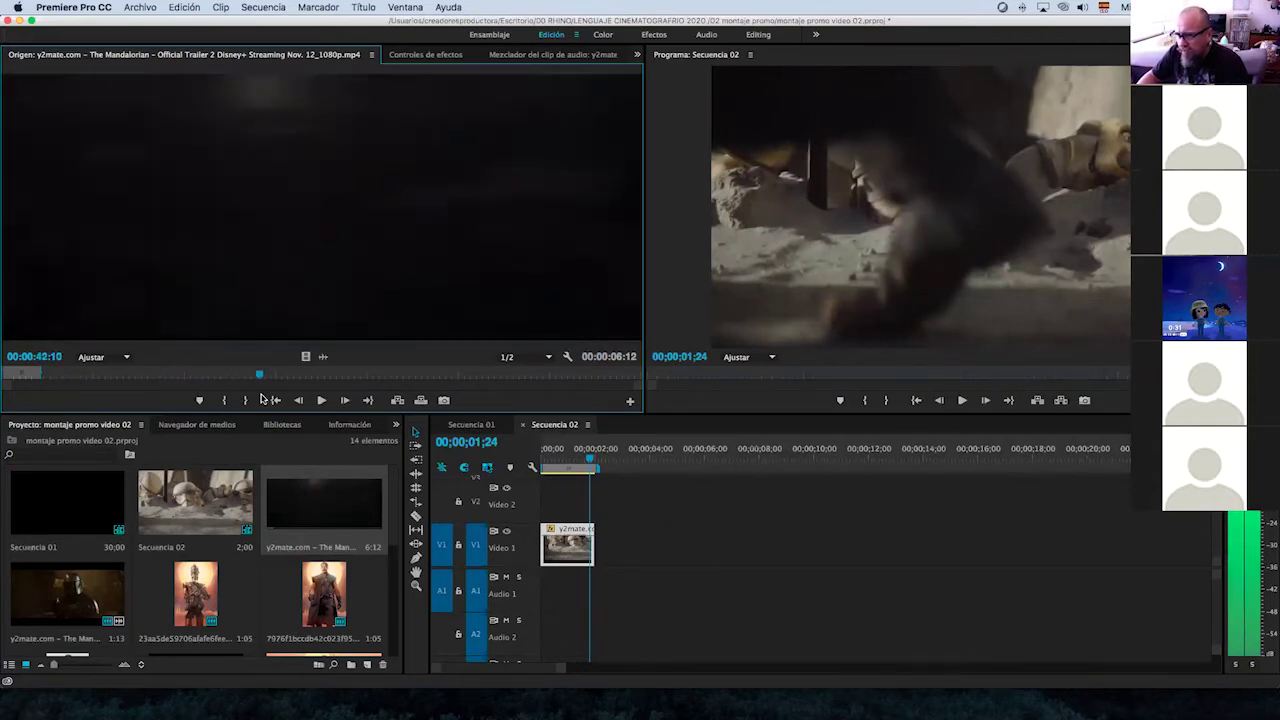
key("Left")
key("Left")
key("Left")
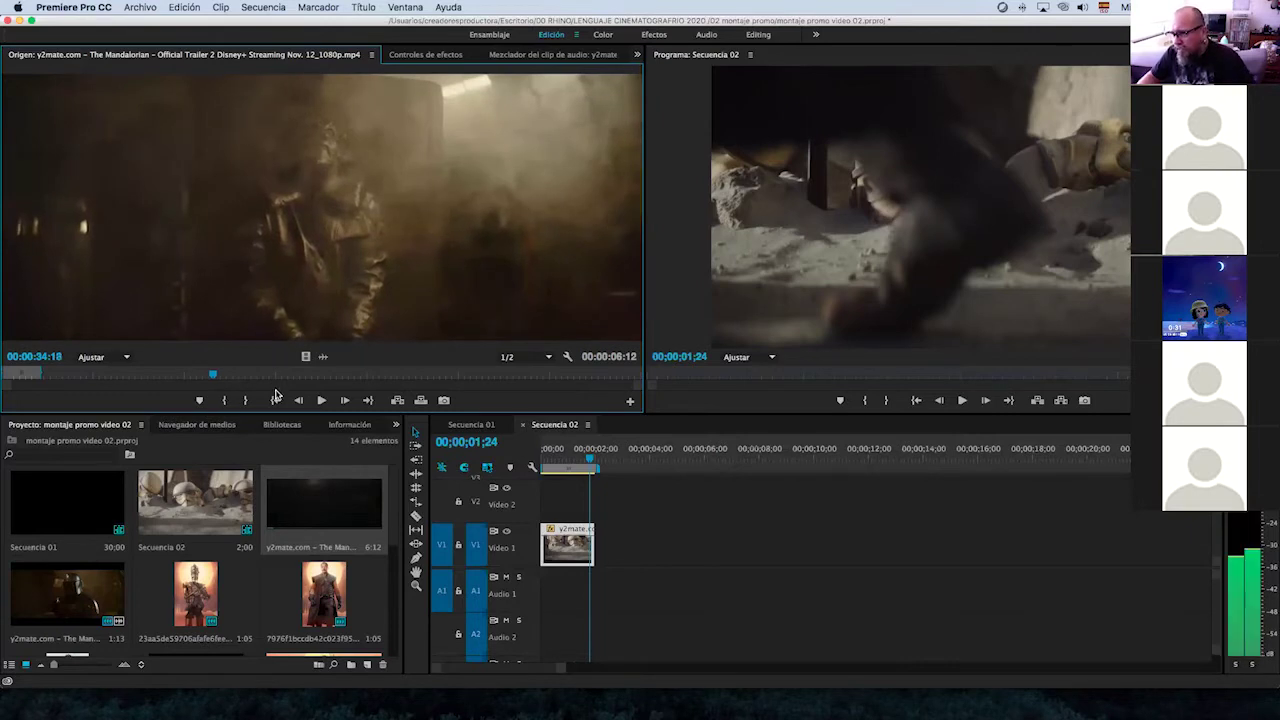
key("Right")
key("Right")
key("Left")
key("Right")
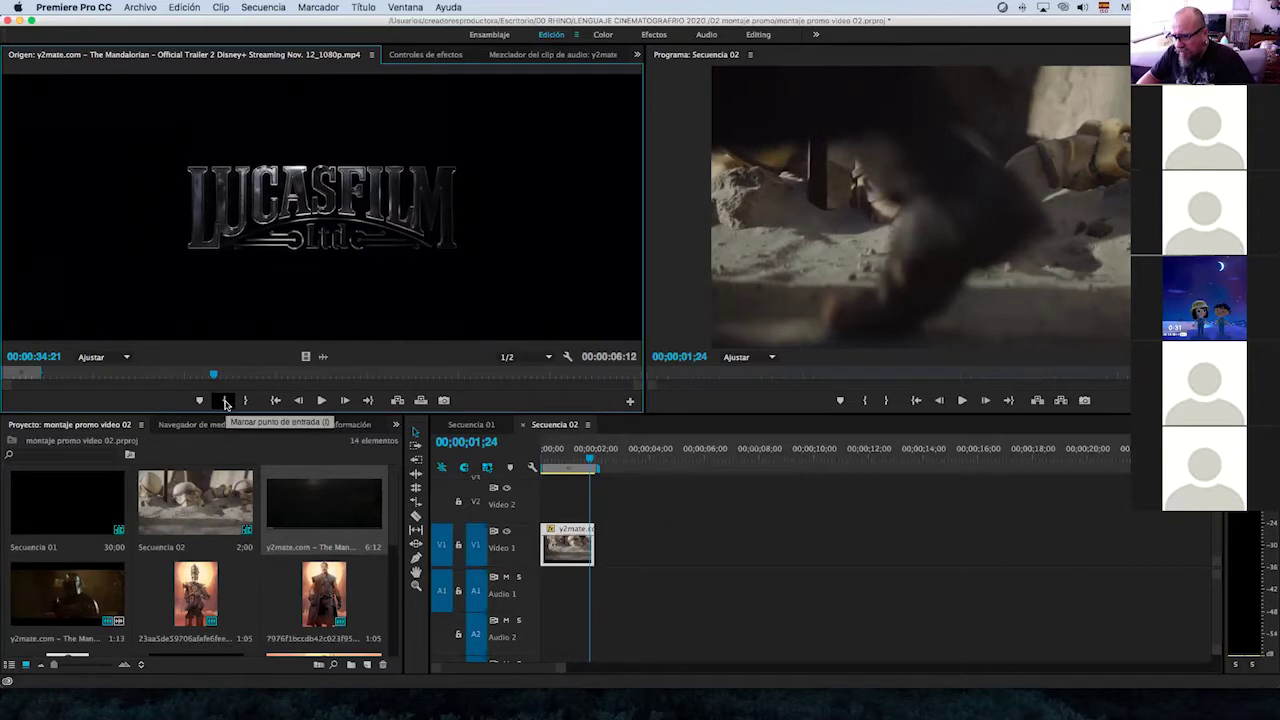
Mark In at the logo and Mark Out 00:00:02:21 later, near 00:00:37:17.
left_click(226, 402)
left_click(223, 376)
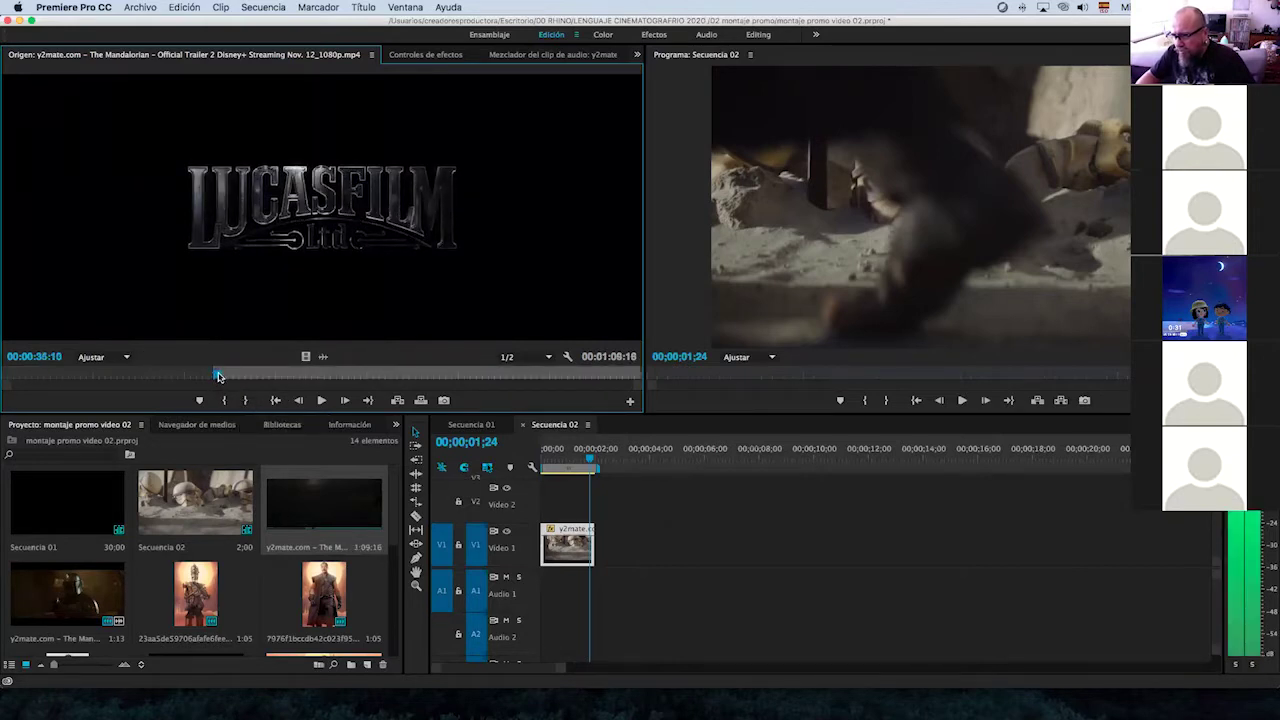
left_click_drag(223, 376, 228, 378)
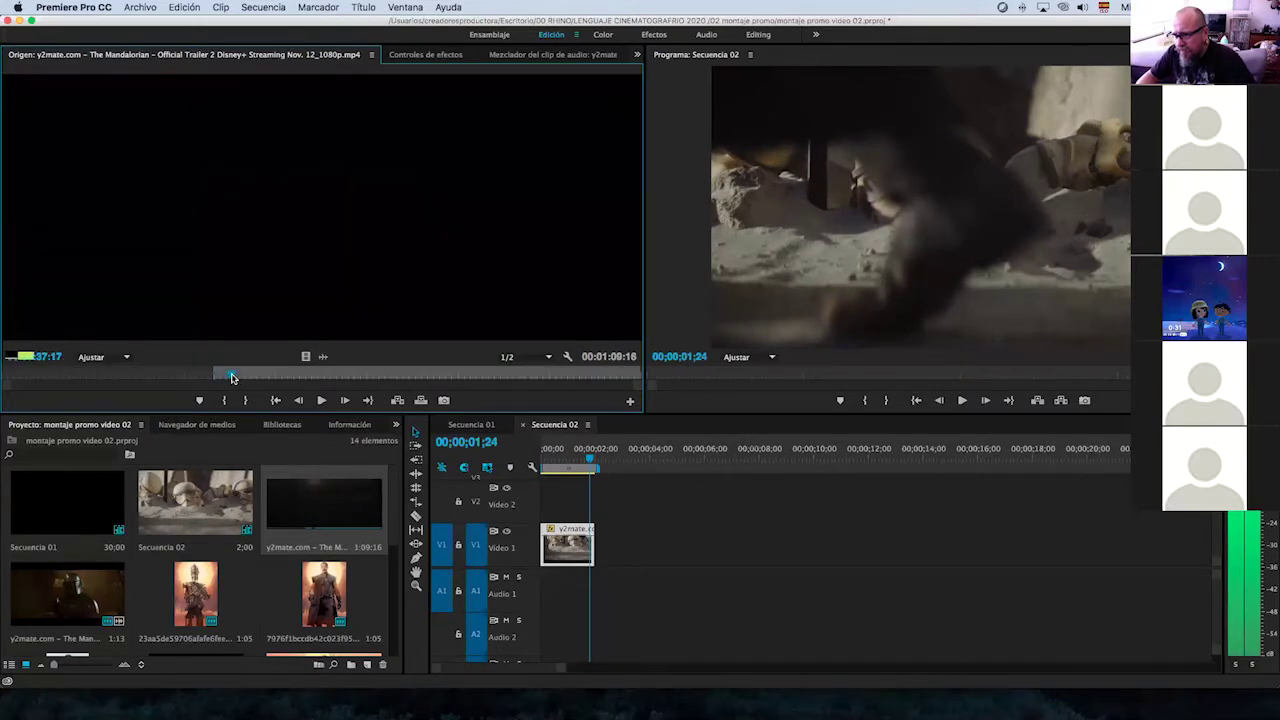
left_click(247, 401)
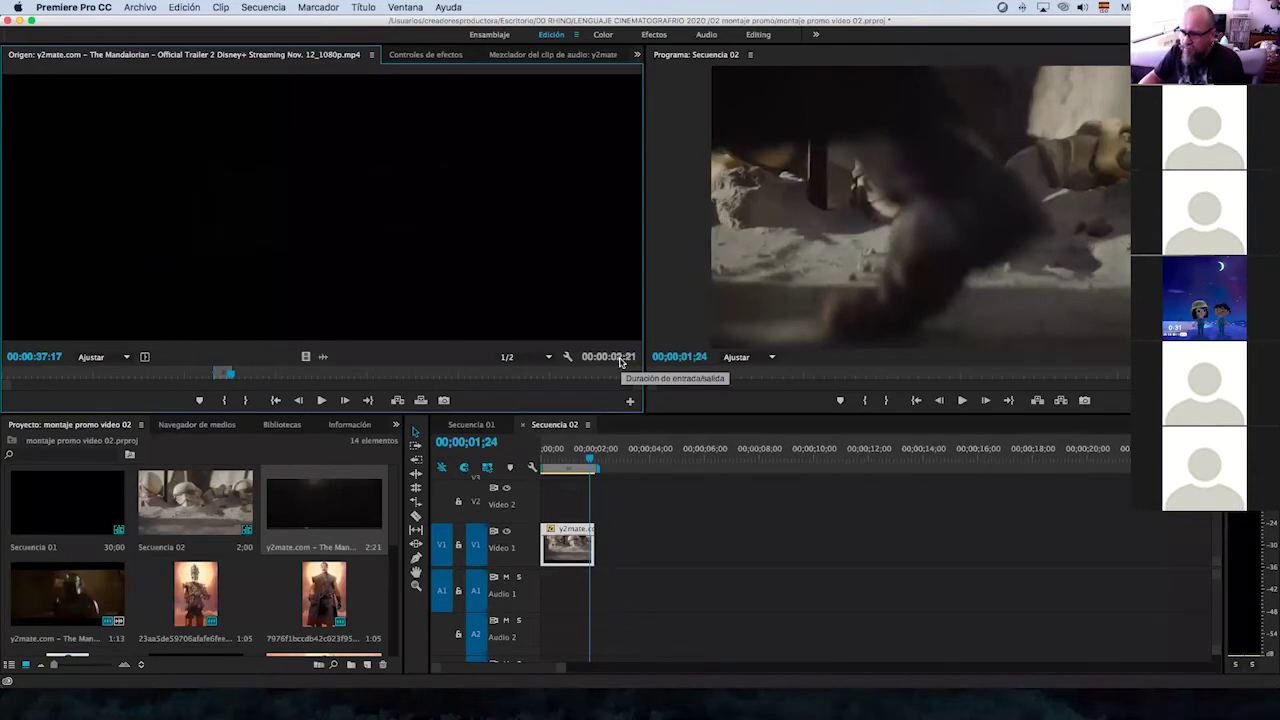
Place the Lucasfilm logo range on Video 1 right after the stormtrooper shot and trim the cut.
left_click_drag(349, 503, 594, 478)
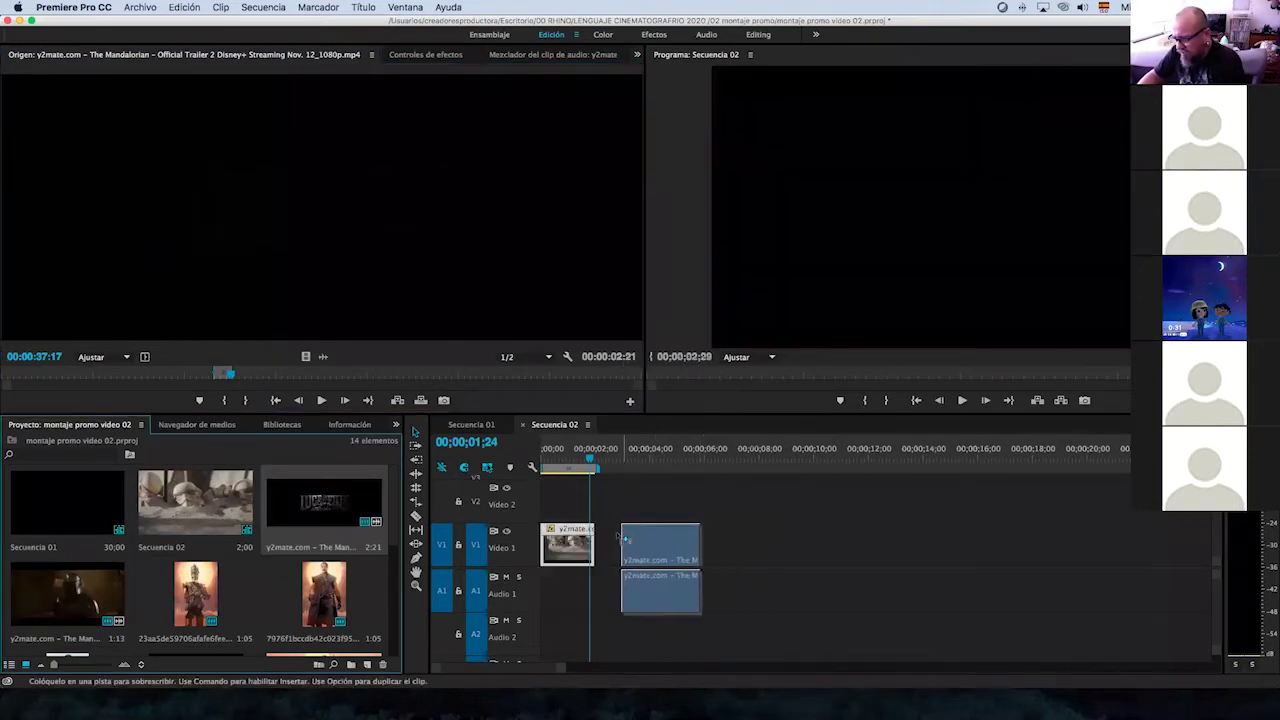
mouse_move(594, 462)
left_mouse_down()
mouse_move(578, 462)
mouse_move(673, 478)
mouse_move(593, 478)
left_mouse_up()
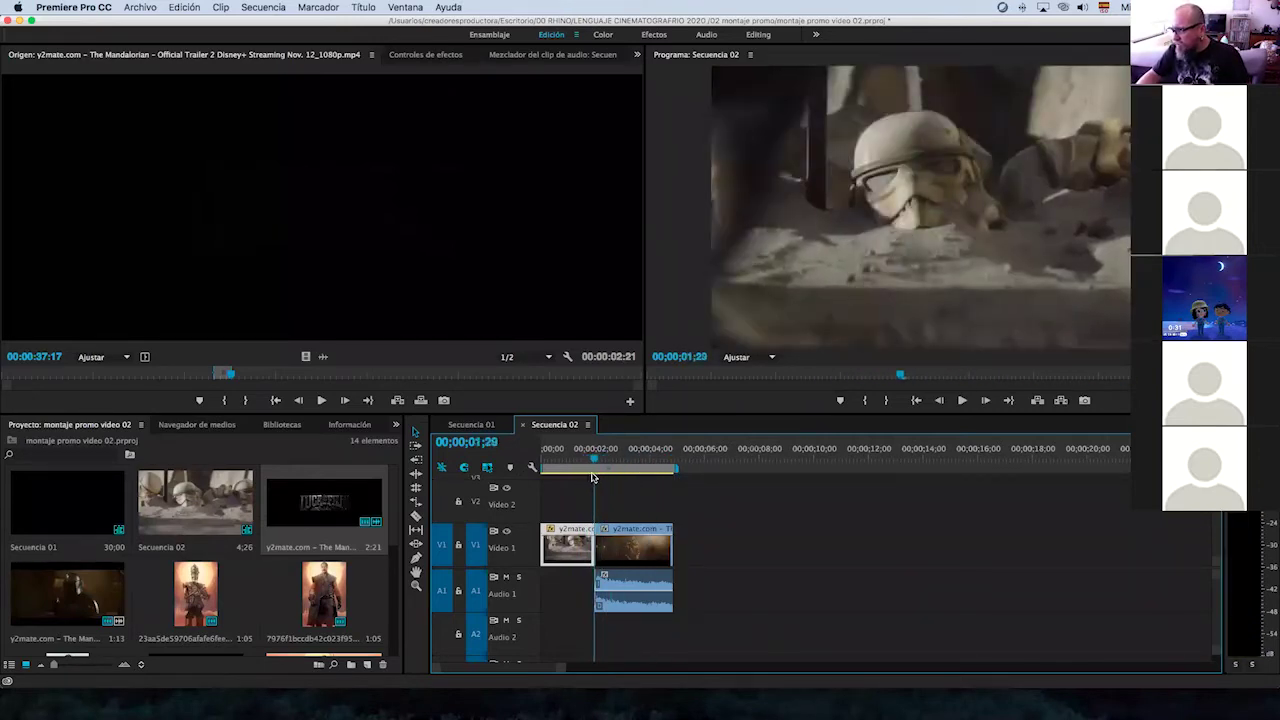
left_click_drag(591, 478, 589, 478)
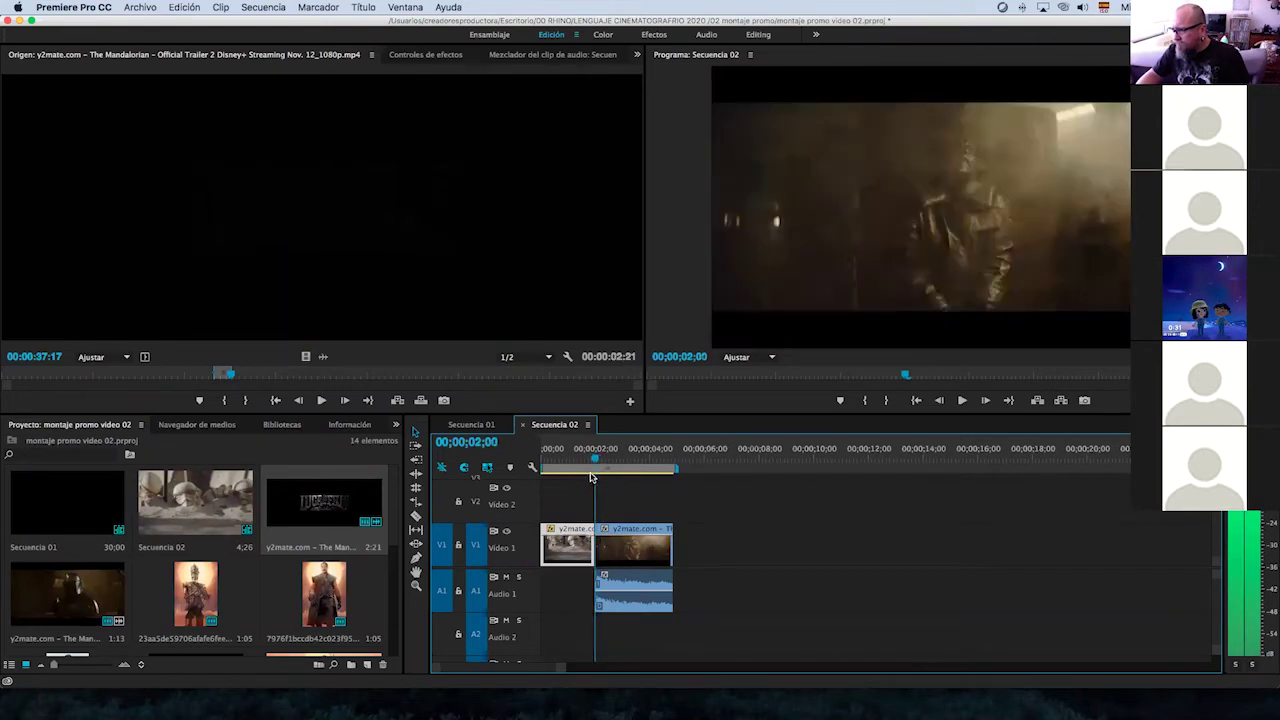
key("Right")
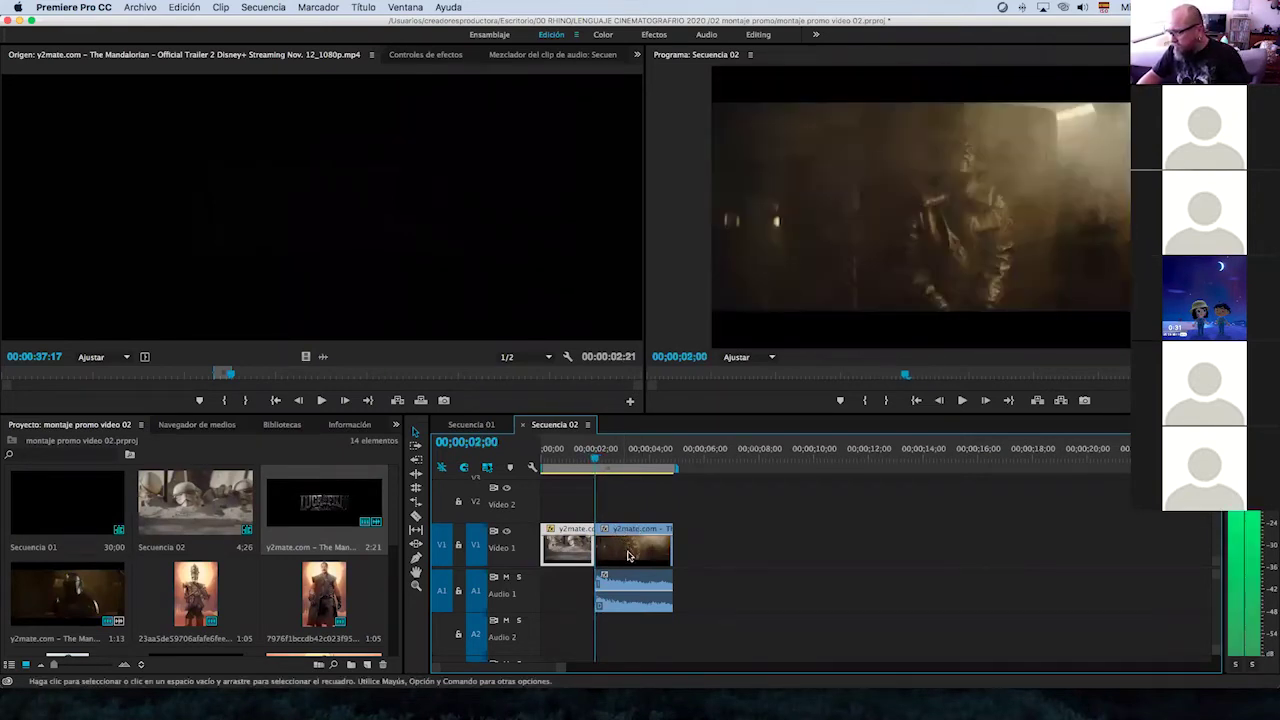
key("Right")
left_click_drag(599, 541, 618, 552)
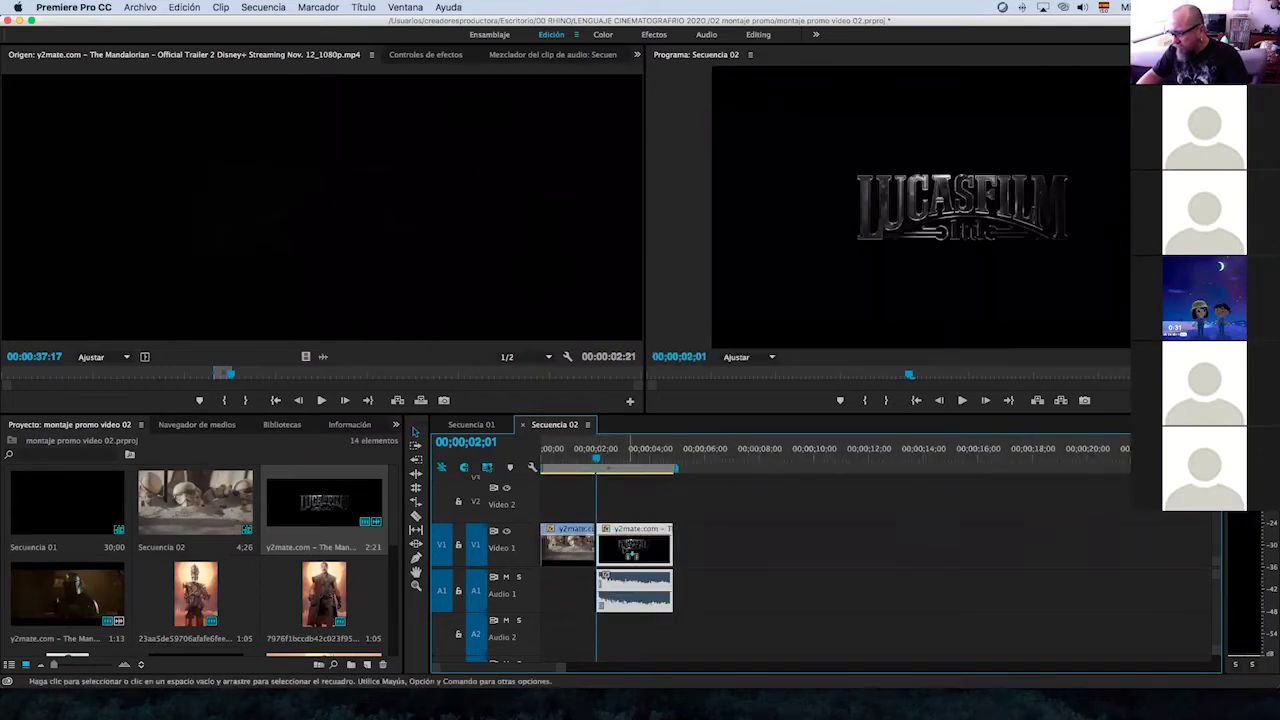
Unlink and delete the logo clip's audio, then trim its end to 00;00;04;00.
right_click(622, 550)
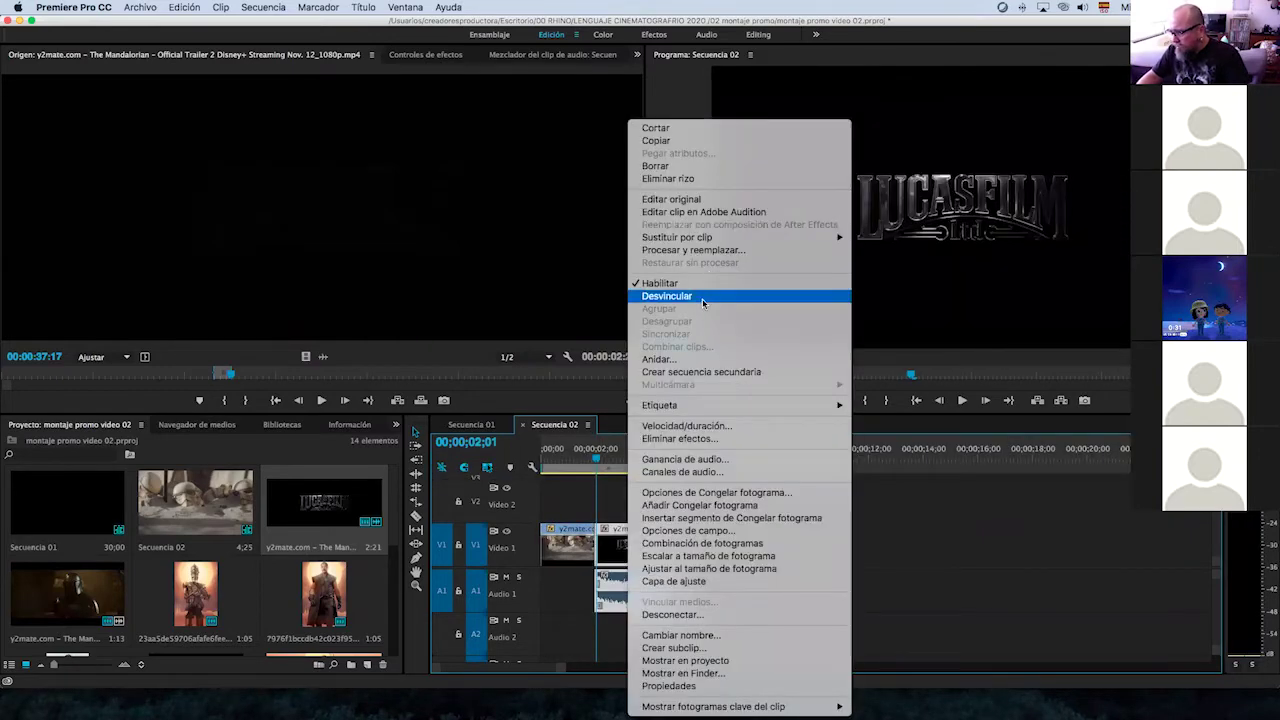
left_click(700, 297)
key("Delete")
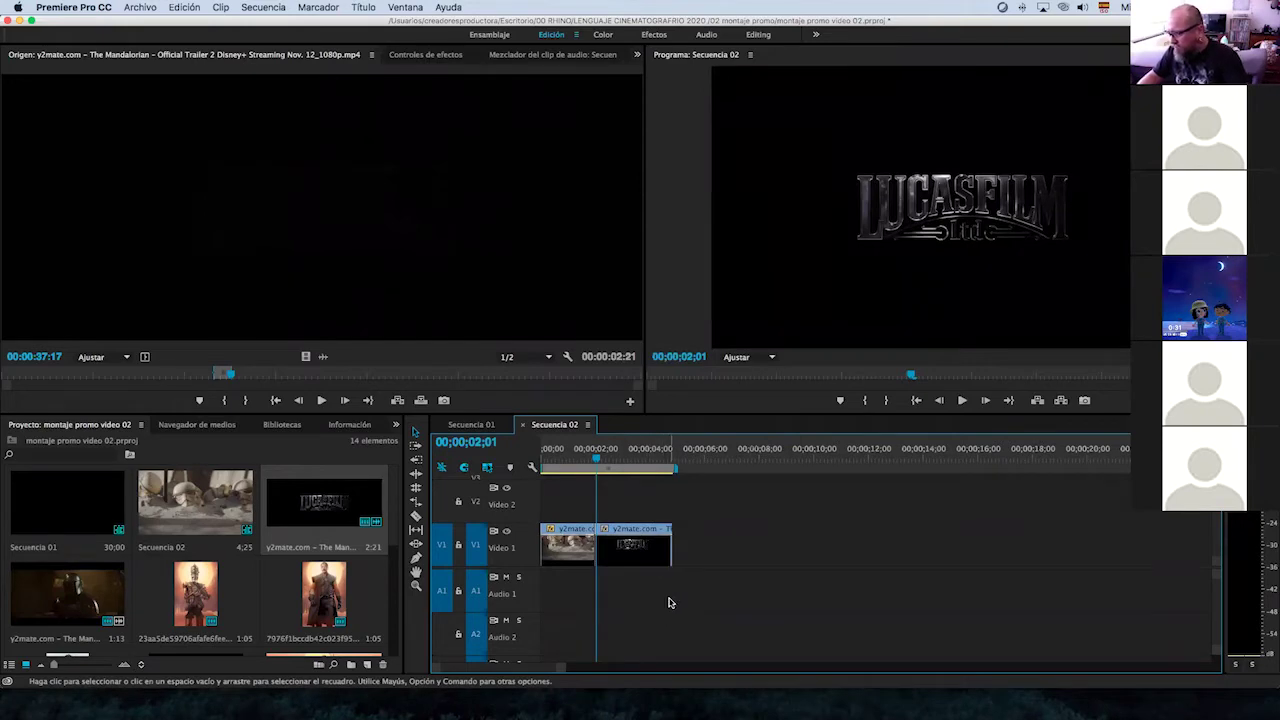
left_click_drag(598, 462, 600, 462)
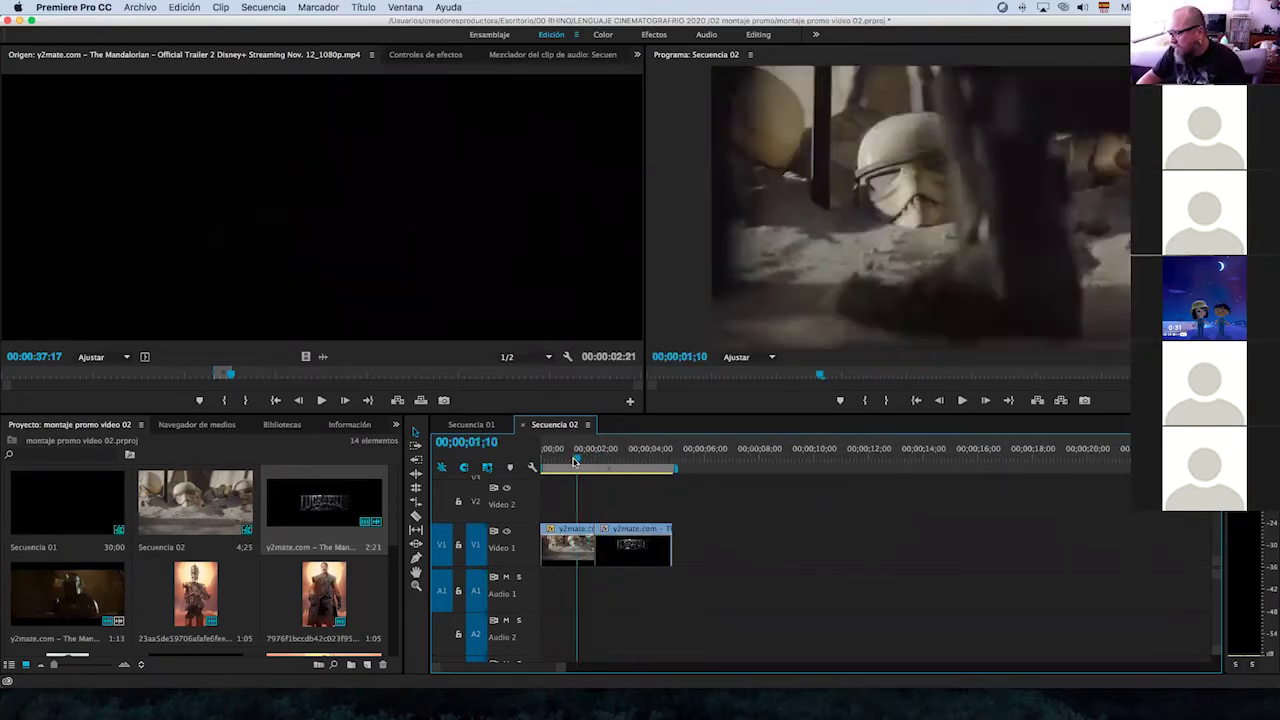
left_click_drag(600, 462, 647, 465)
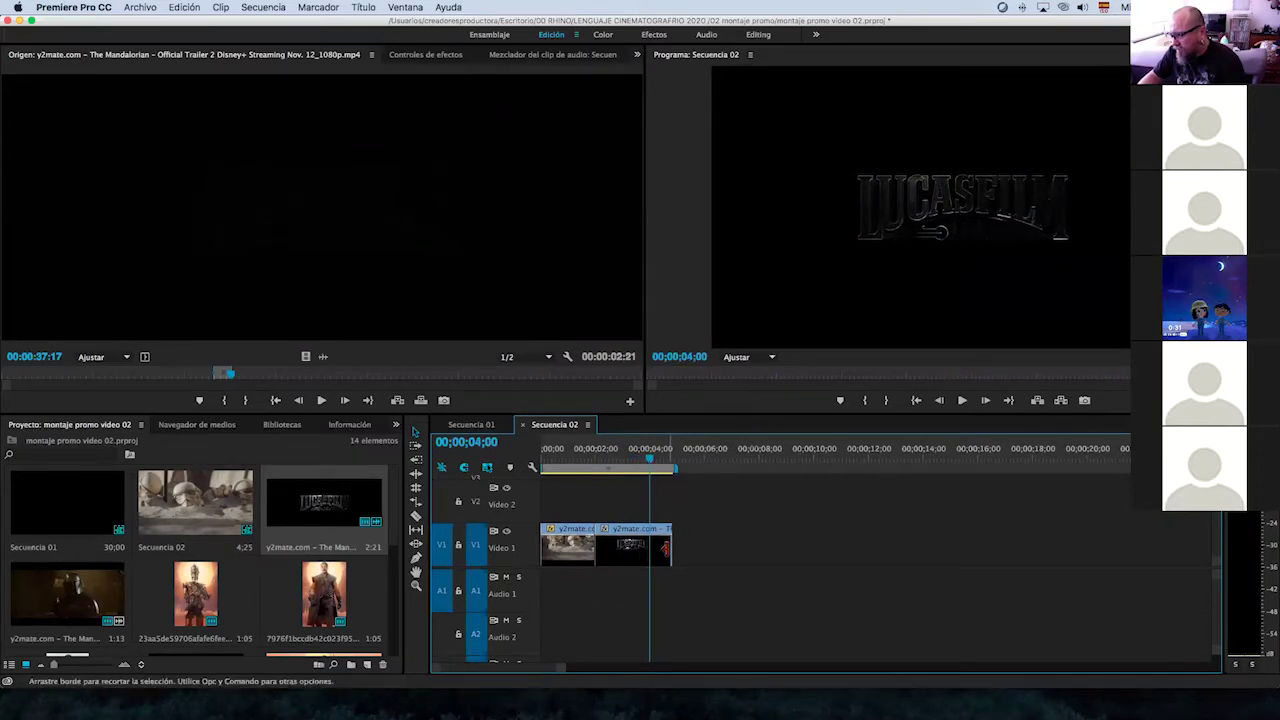
left_click_drag(665, 548, 650, 548)
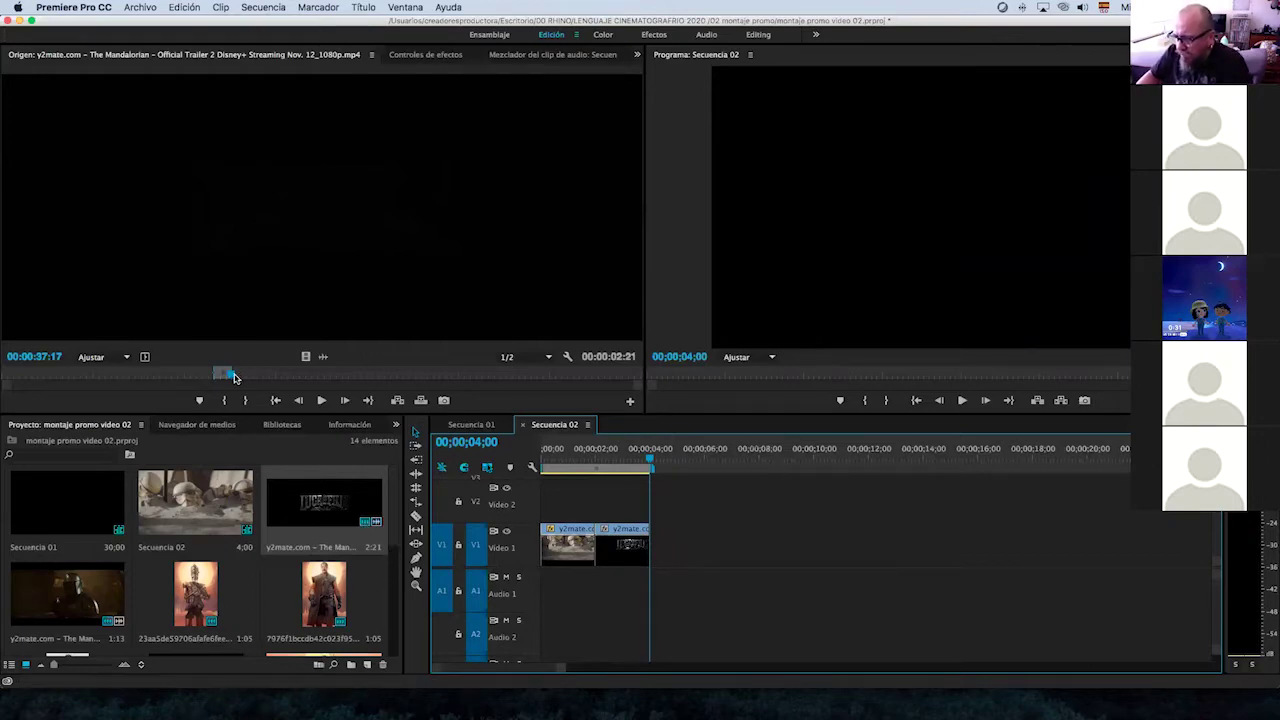
mouse_move(234, 377)
left_mouse_down()
mouse_move(301, 383)
mouse_move(116, 375)
mouse_move(134, 376)
left_mouse_up()
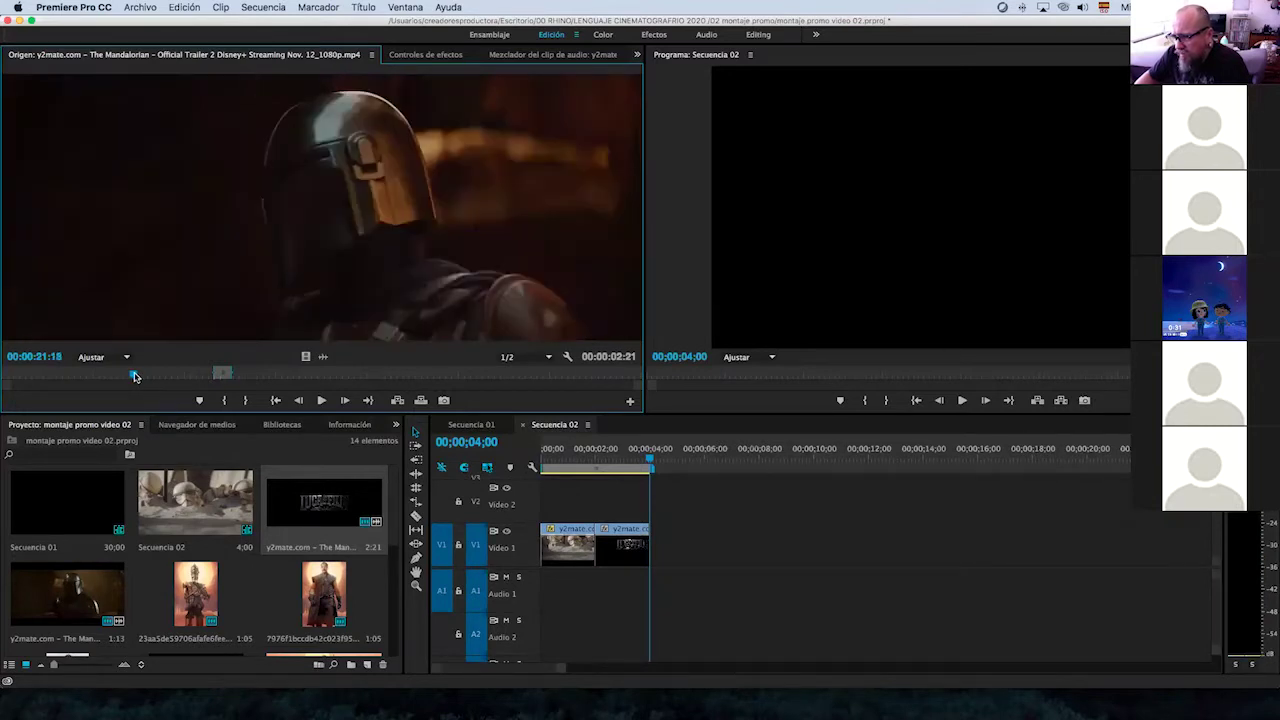
Mark the 3:02 Mandalorian helmet shot and place it on Video 1 after the logo clip.
left_click(246, 403)
left_click_drag(134, 376, 116, 376)
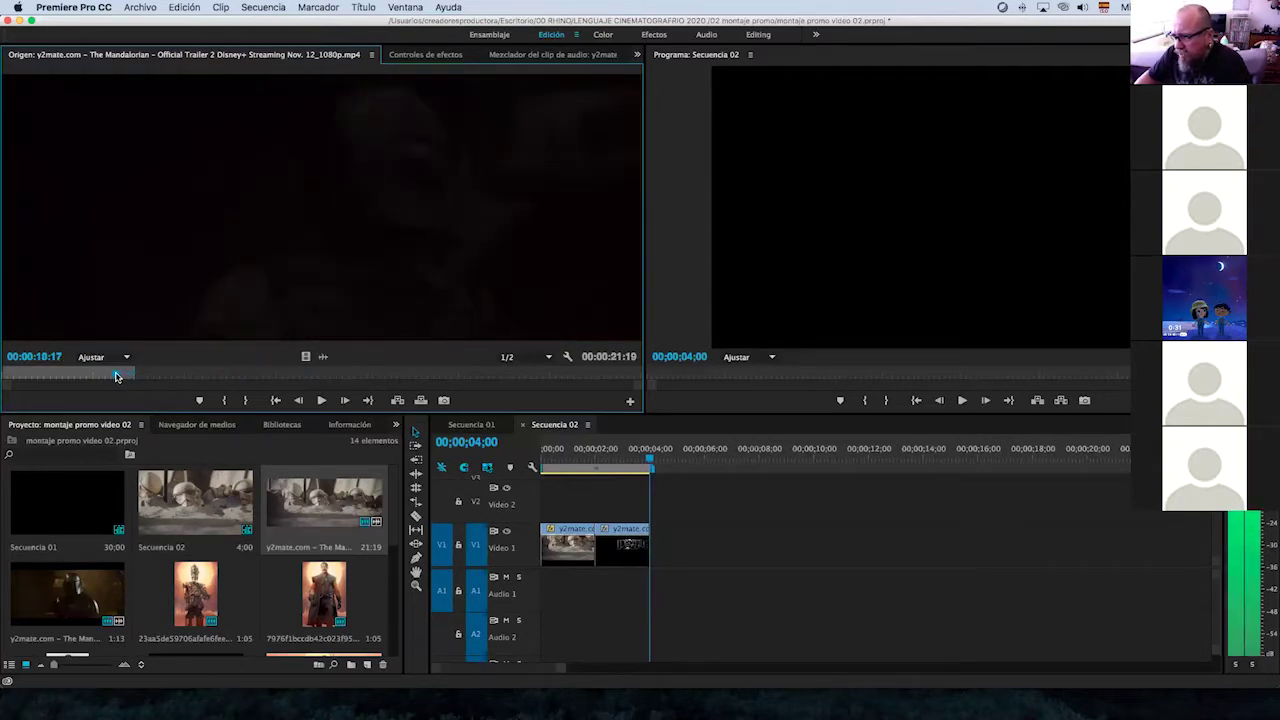
left_click(224, 400)
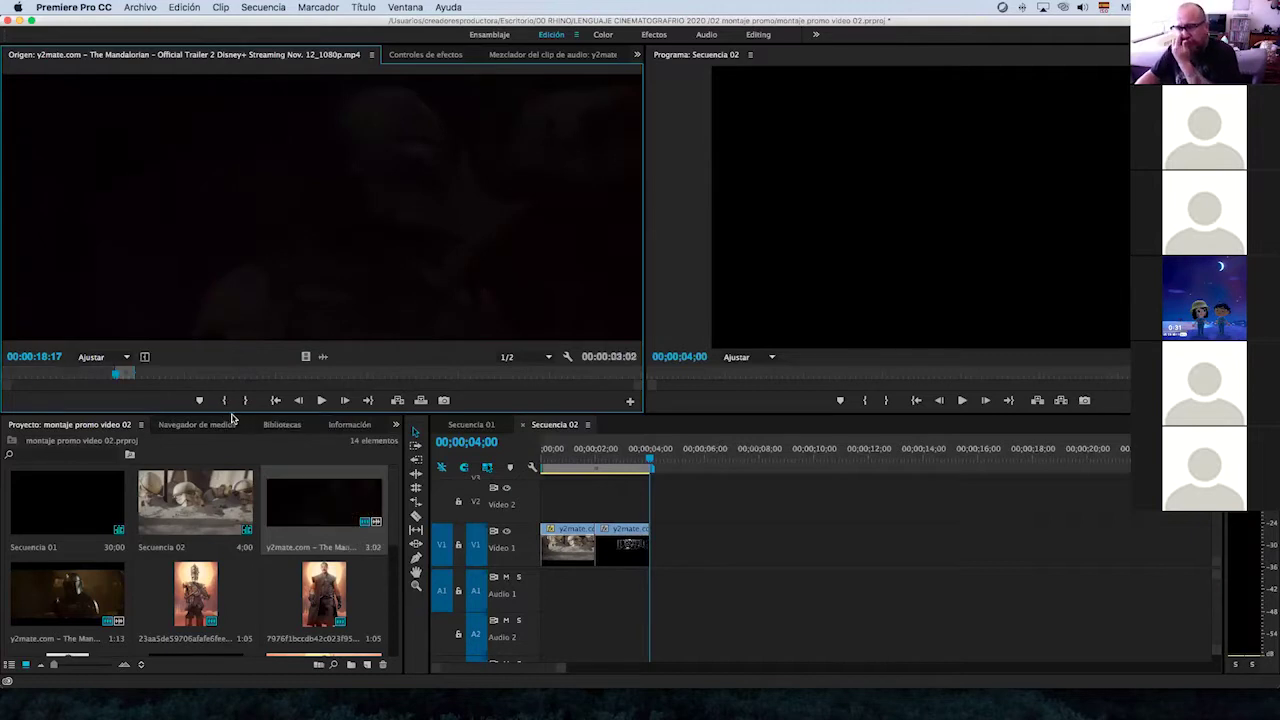
left_click_drag(306, 514, 660, 545)
mouse_move(652, 468)
left_mouse_down()
mouse_move(727, 470)
mouse_move(666, 468)
left_mouse_up()
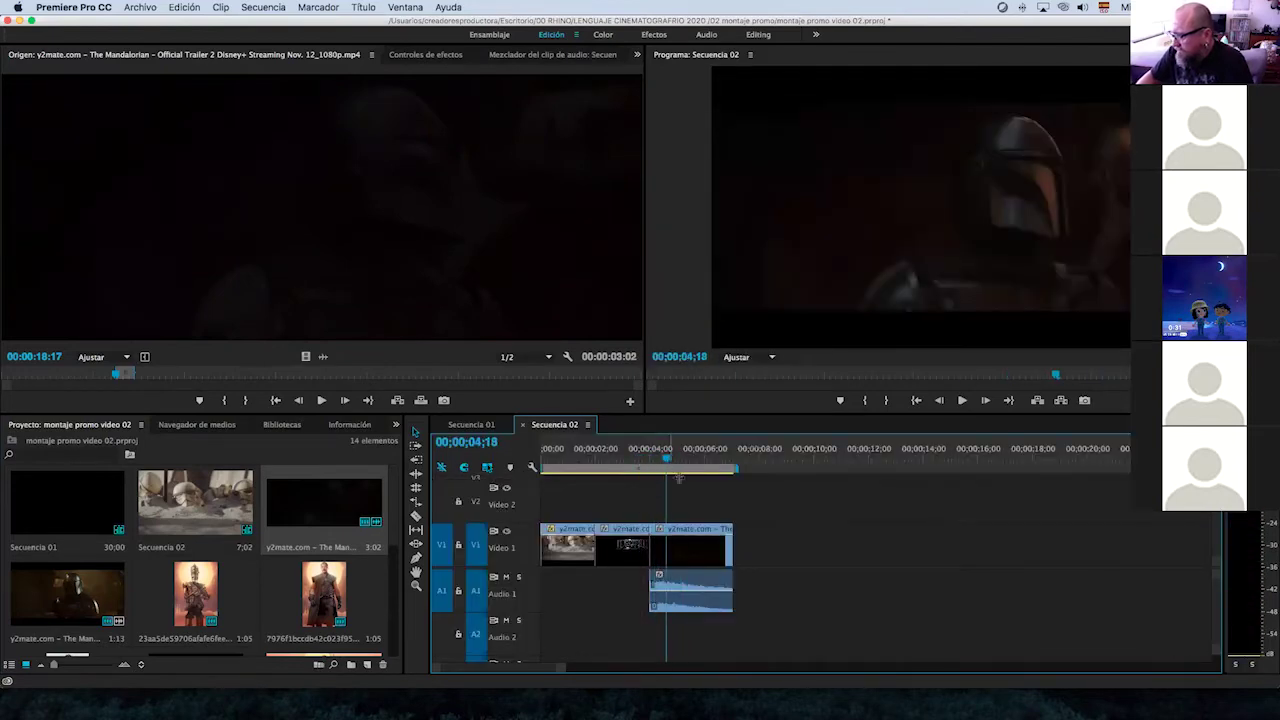
Unlink and delete the helmet shot's audio, then shorten its end to 00;00;06;13.
right_click(697, 563)
left_click(751, 571)
left_click_drag(732, 588, 650, 584)
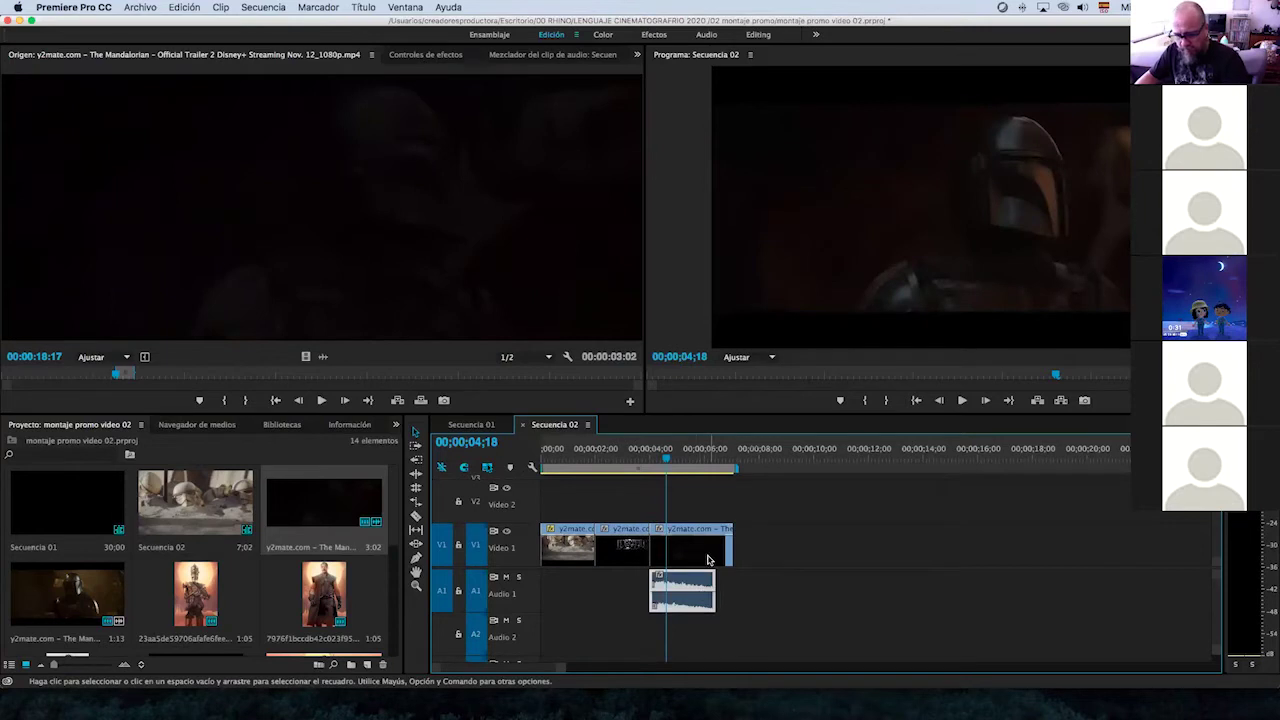
key("Delete")
mouse_move(700, 462)
left_mouse_down()
mouse_move(729, 470)
mouse_move(714, 469)
left_mouse_up()
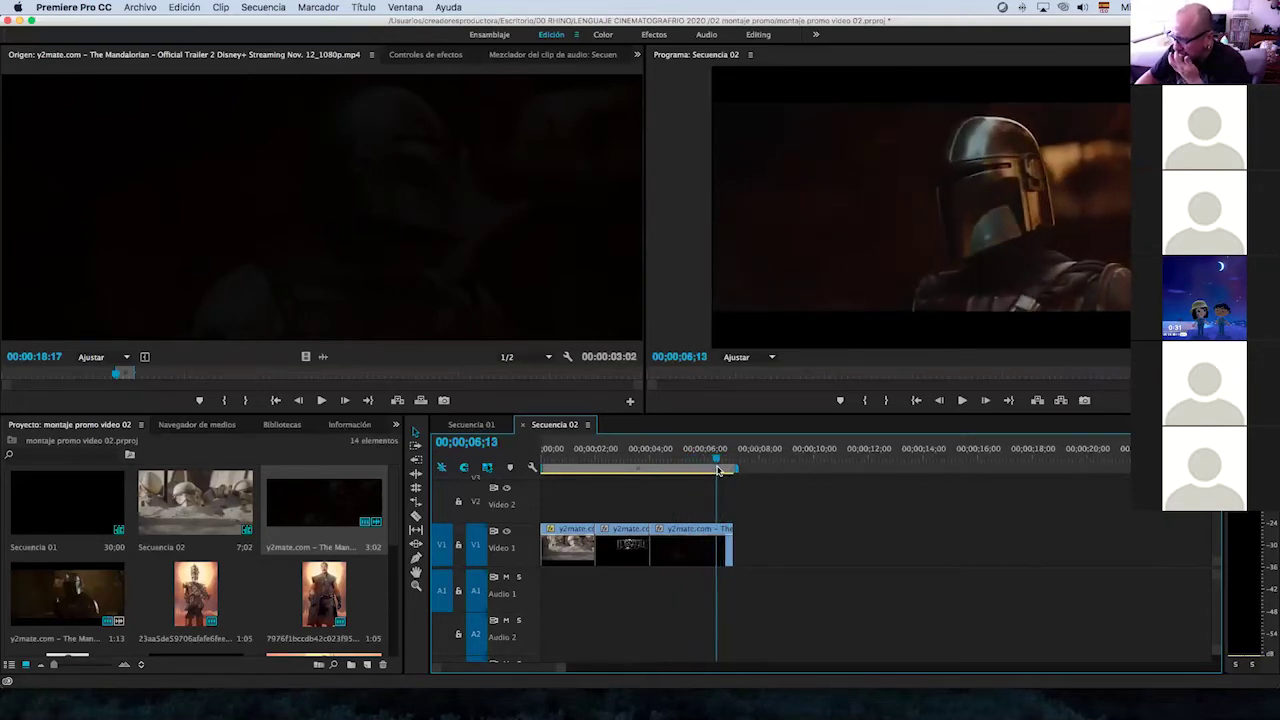
left_click_drag(731, 548, 715, 550)
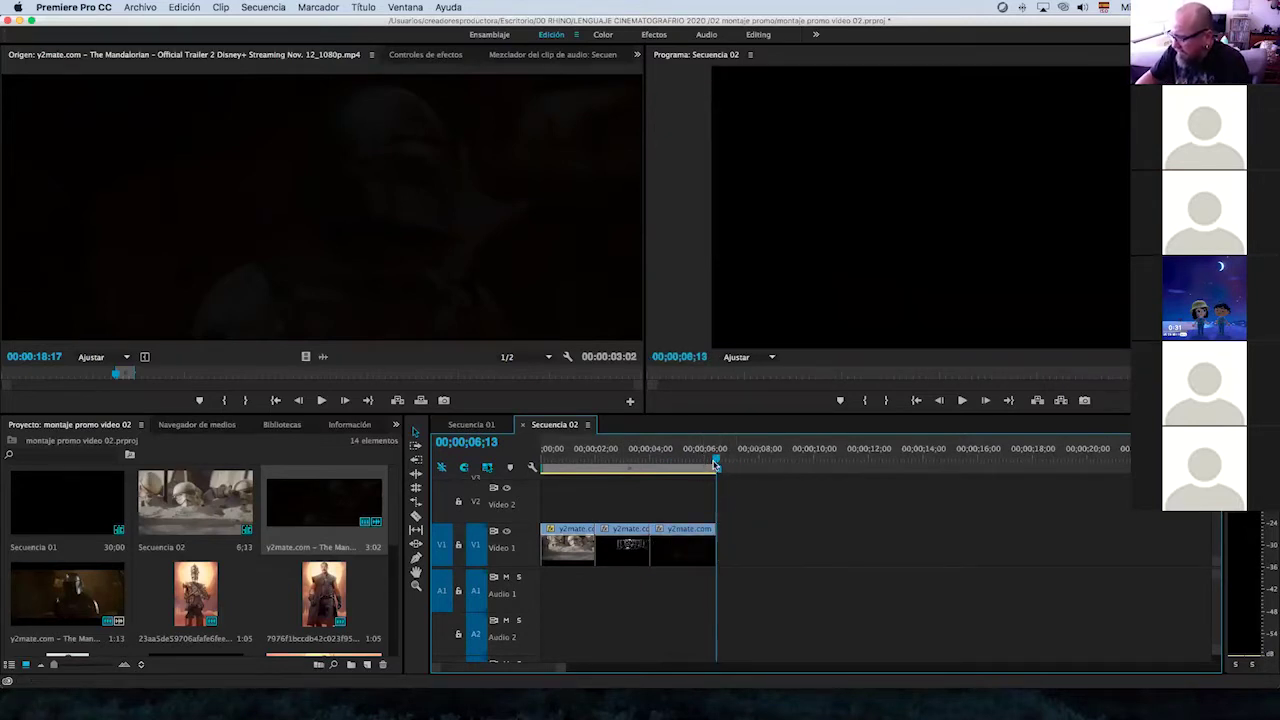
Re-trim the helmet shot's start and end, closing the gap so the sequence ends at 00;00;06;00.
left_click(681, 460)
left_click_drag(681, 460, 673, 460)
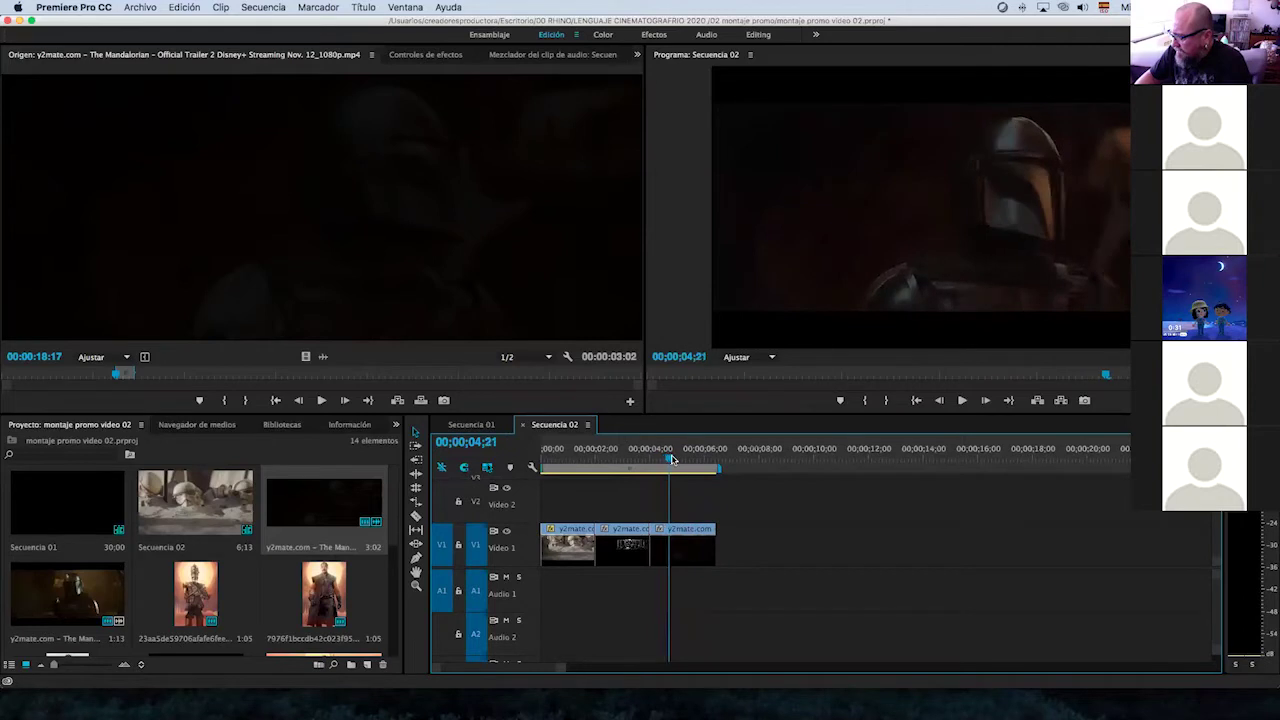
left_click_drag(651, 548, 673, 548)
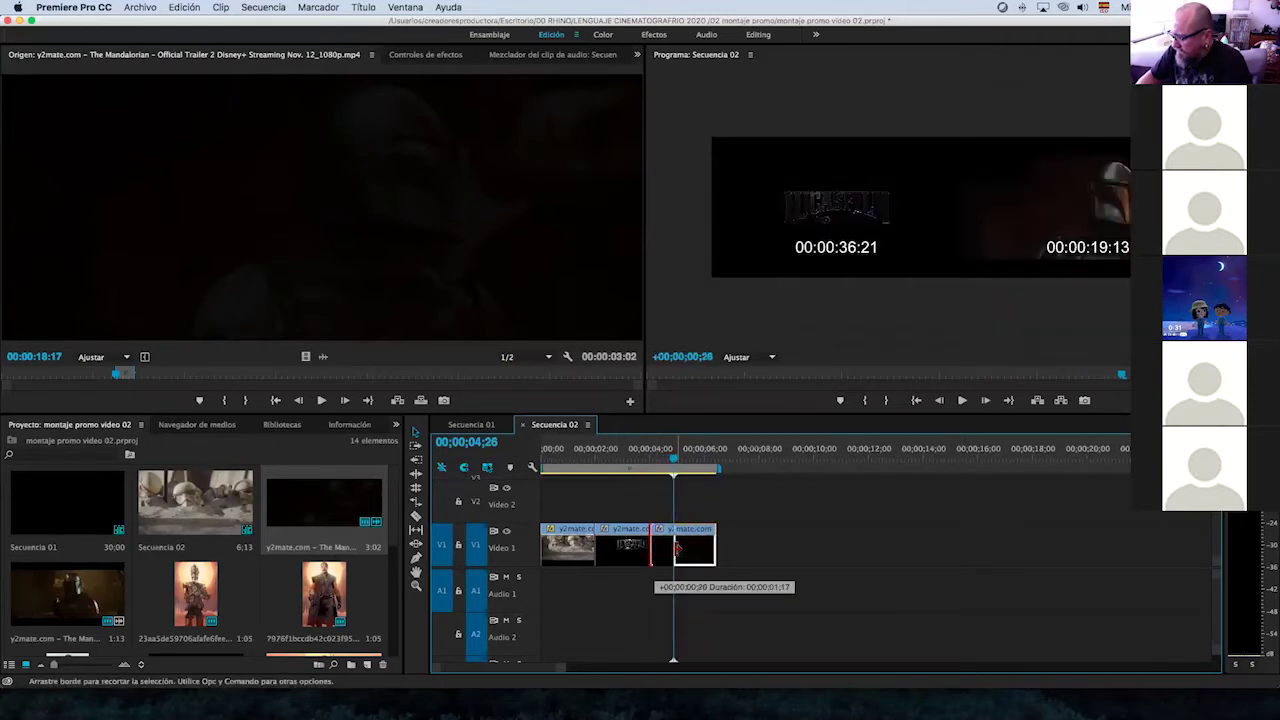
left_click_drag(673, 460, 688, 460)
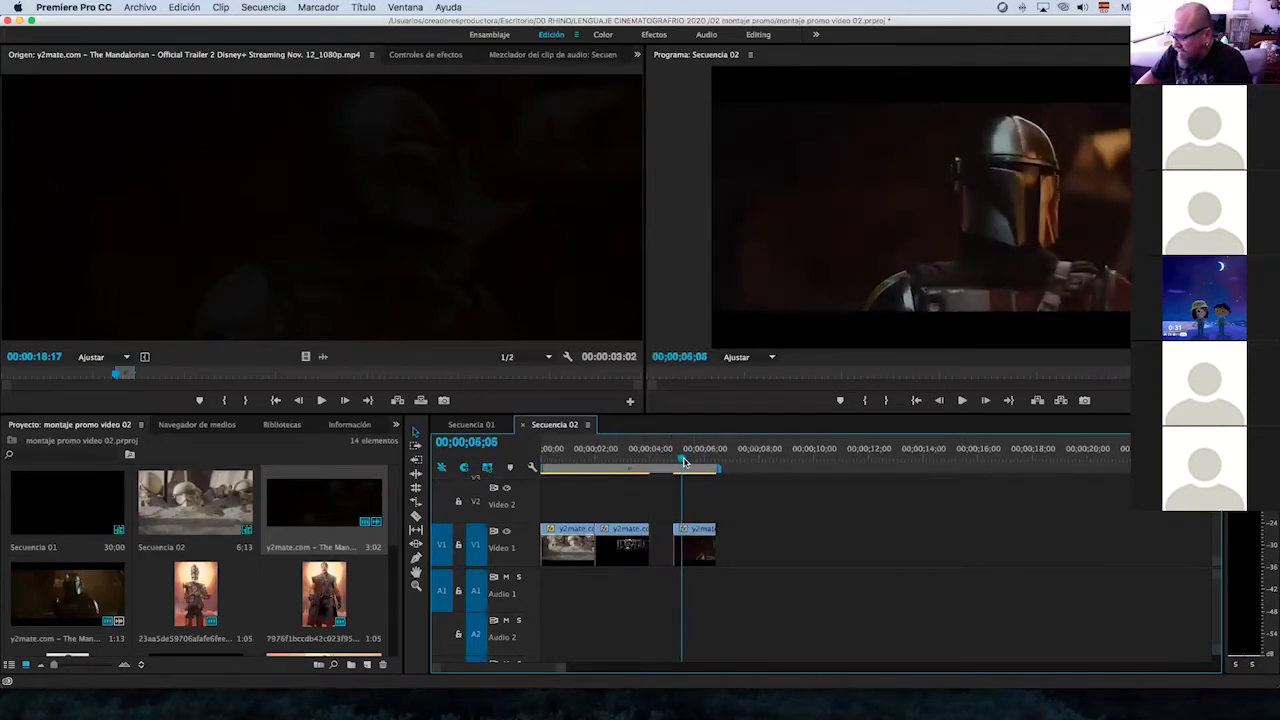
left_click_drag(688, 460, 703, 460)
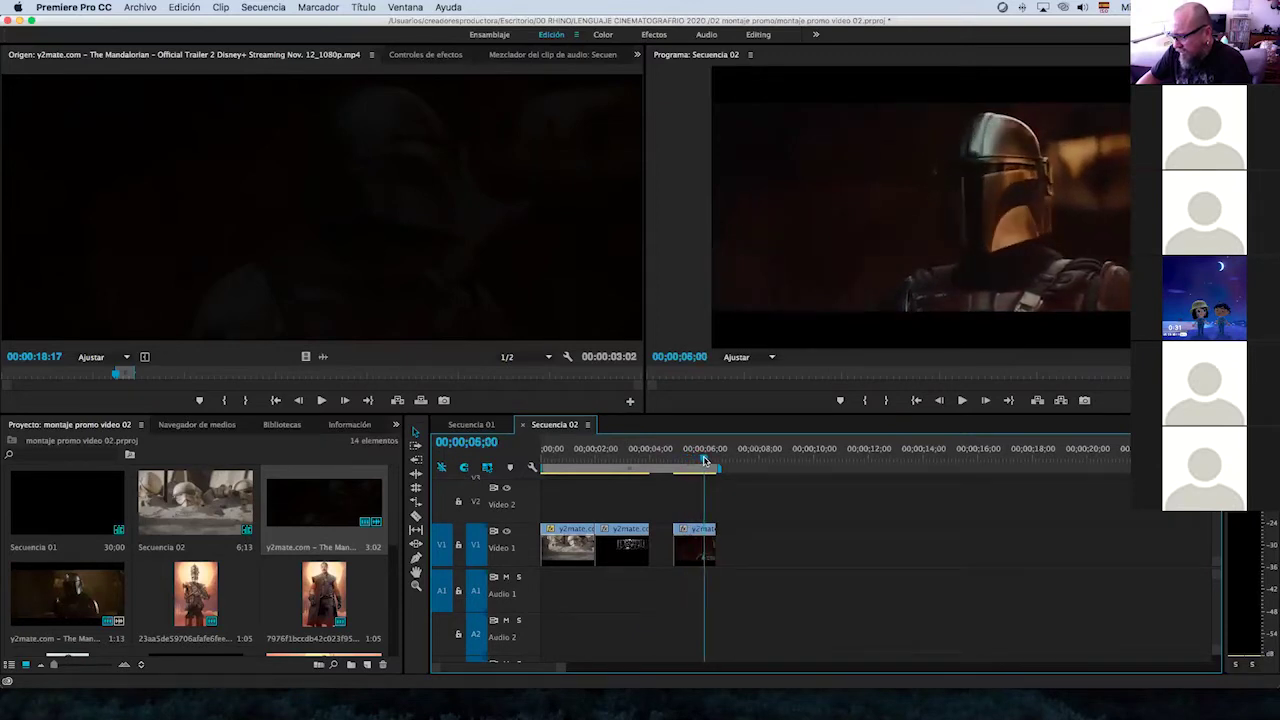
left_click_drag(700, 550, 676, 550)
left_click_drag(646, 460, 698, 465)
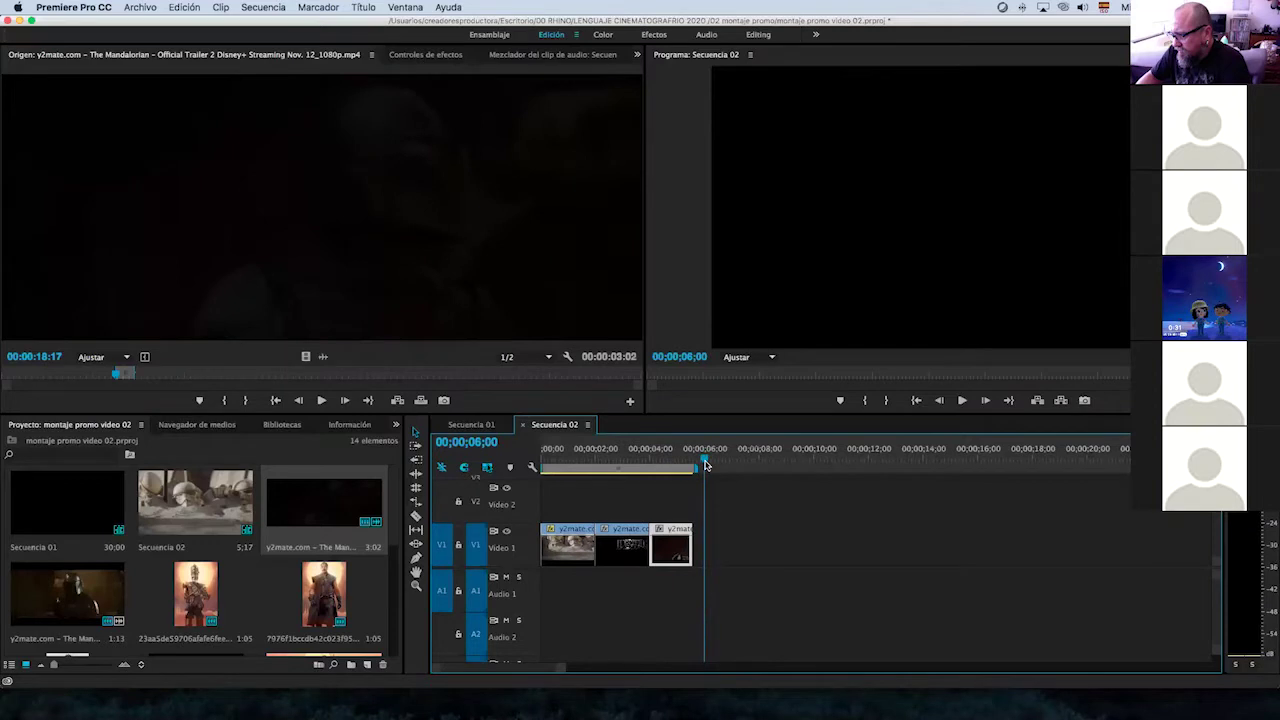
left_click_drag(691, 545, 703, 545)
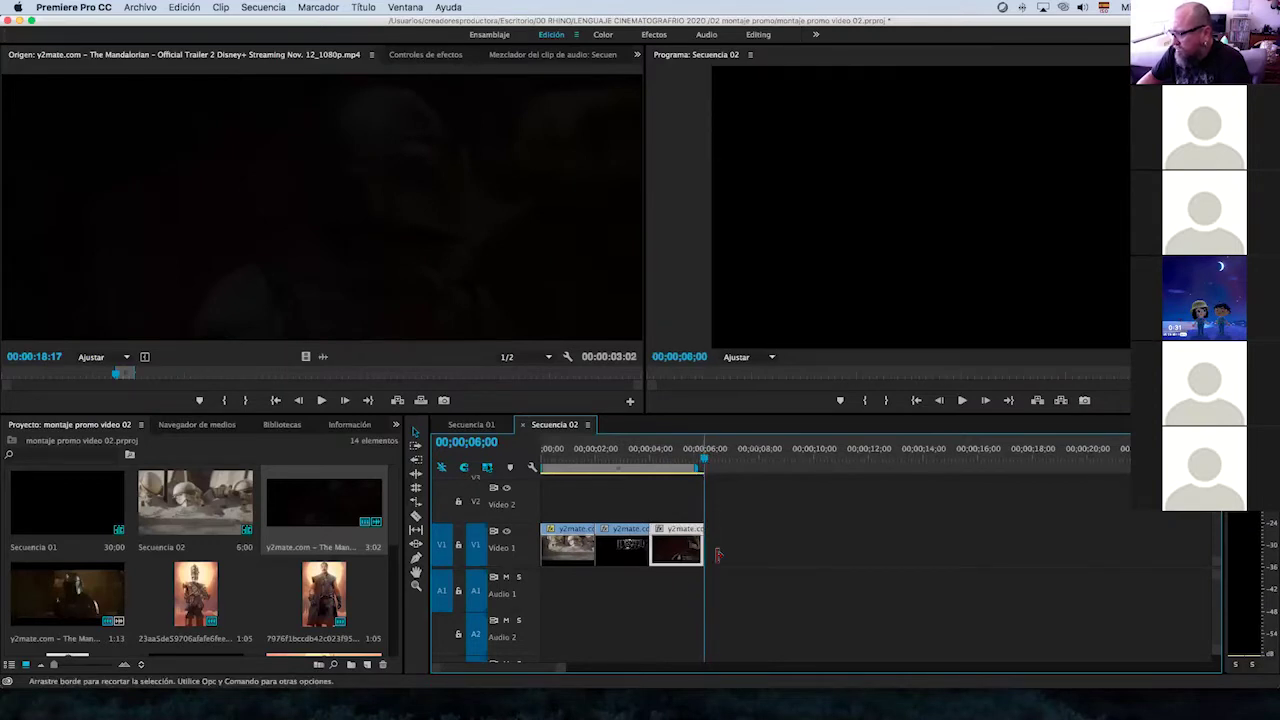
Select the Lucasfilm logo clip on Video 1 and show its effect settings.
left_click(667, 470)
left_click_drag(667, 472, 633, 465)
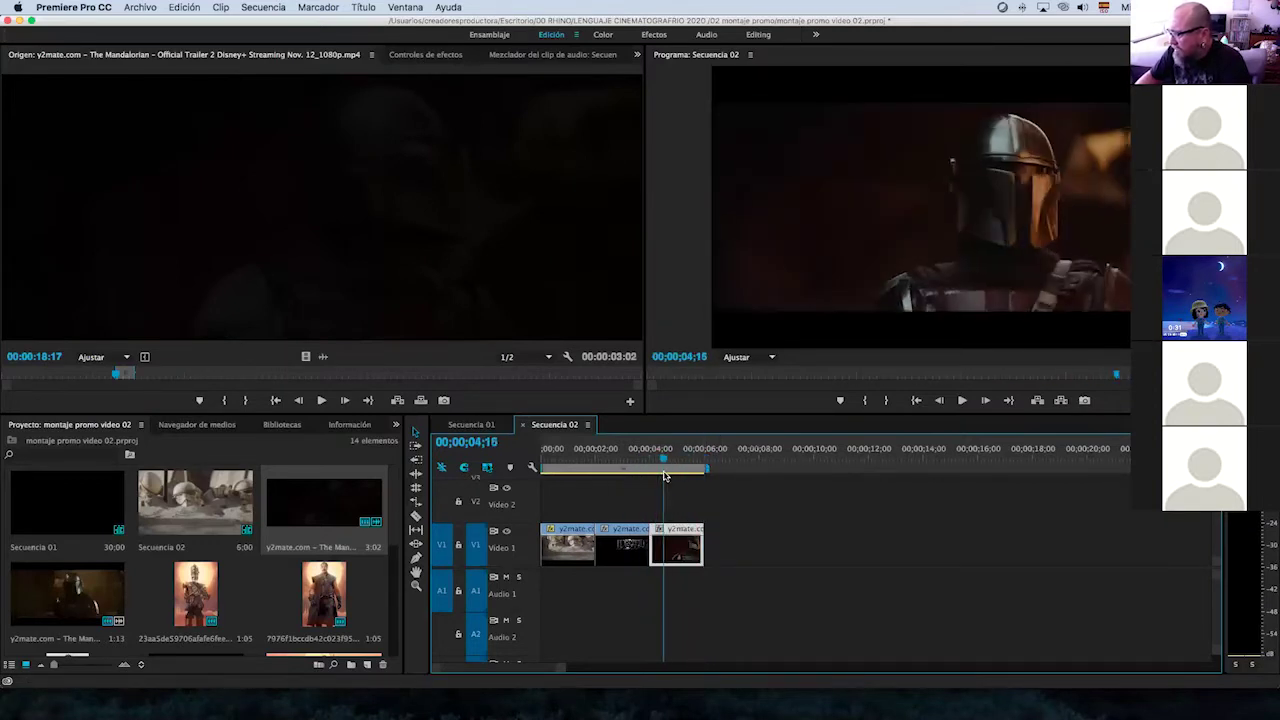
left_click(622, 550)
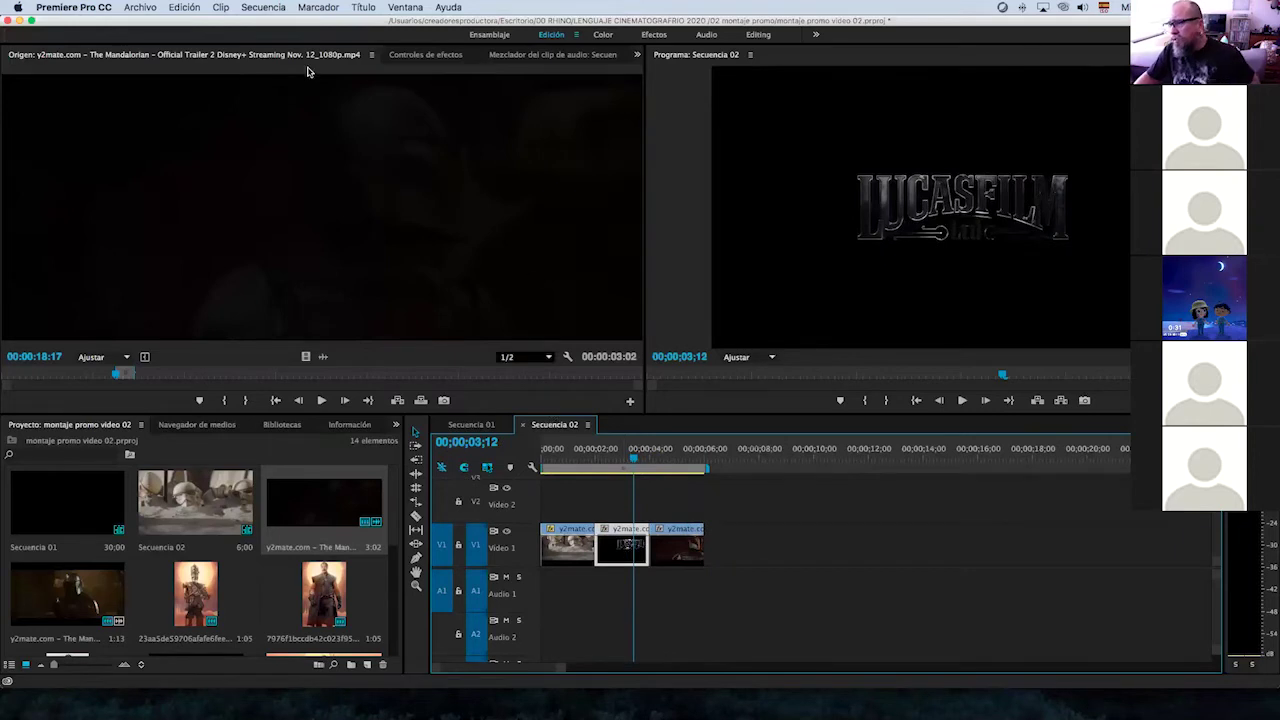
left_click(398, 56)
Set Movimiento Escala to 134 on the Lucasfilm clip and to 140 on the Mandalorian helmet clip.
left_click(10, 108)
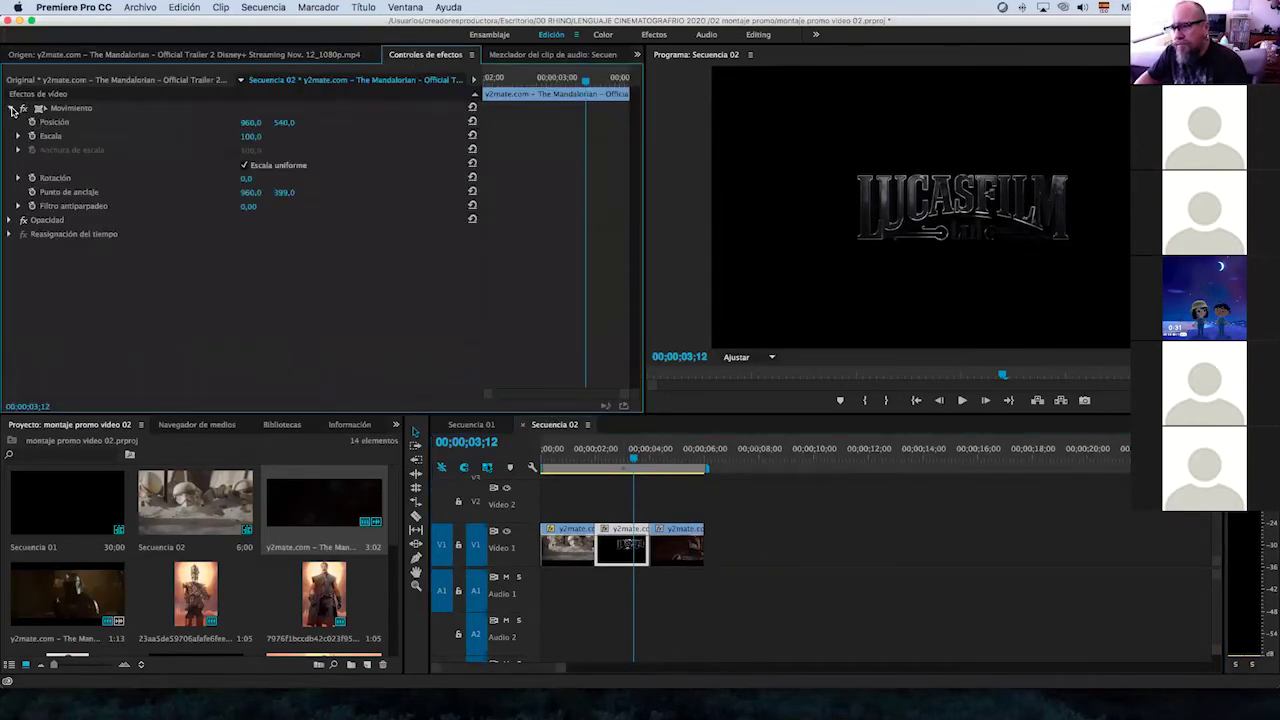
left_click_drag(256, 143, 290, 143)
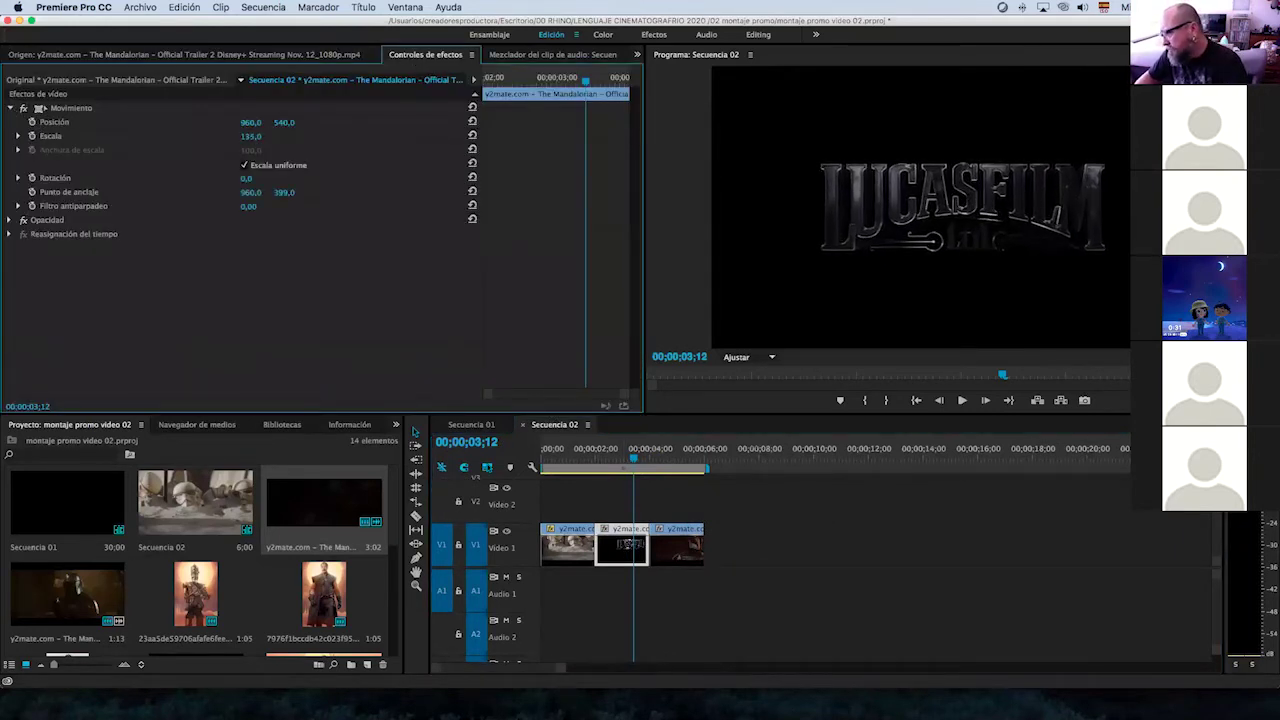
left_click_drag(631, 458, 704, 458)
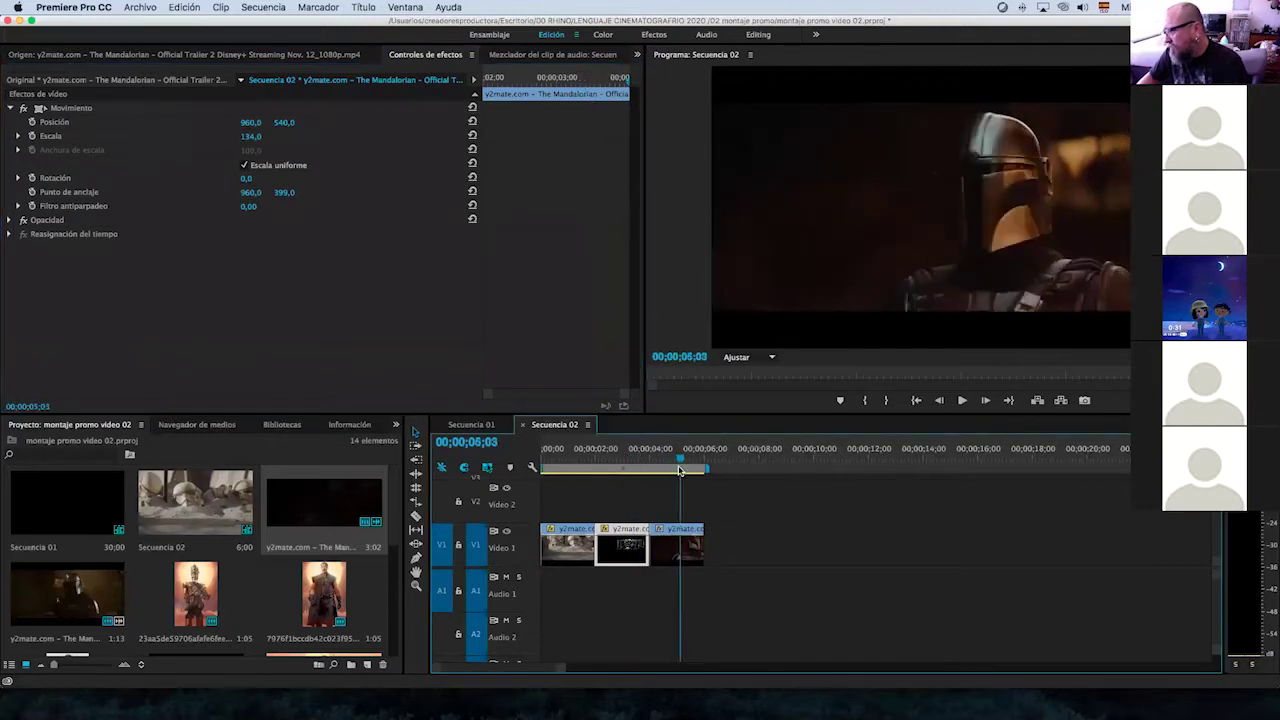
right_click(678, 553)
key("Escape")
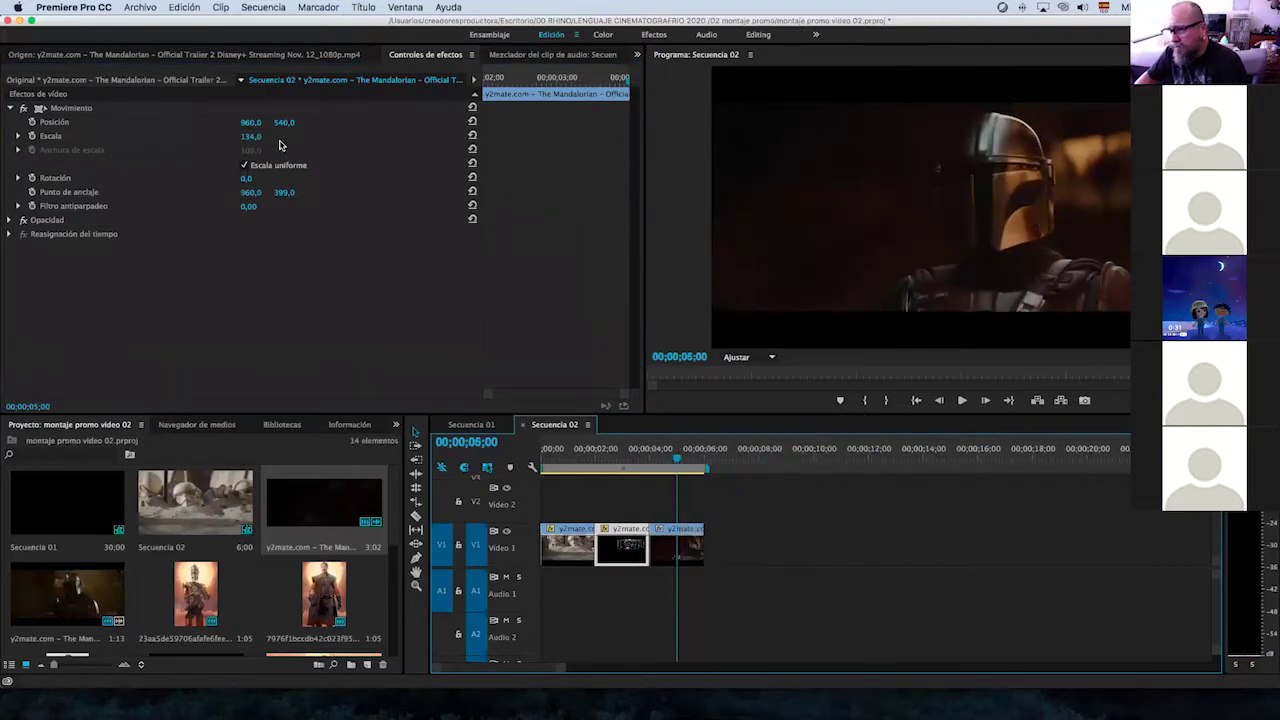
left_click(676, 550)
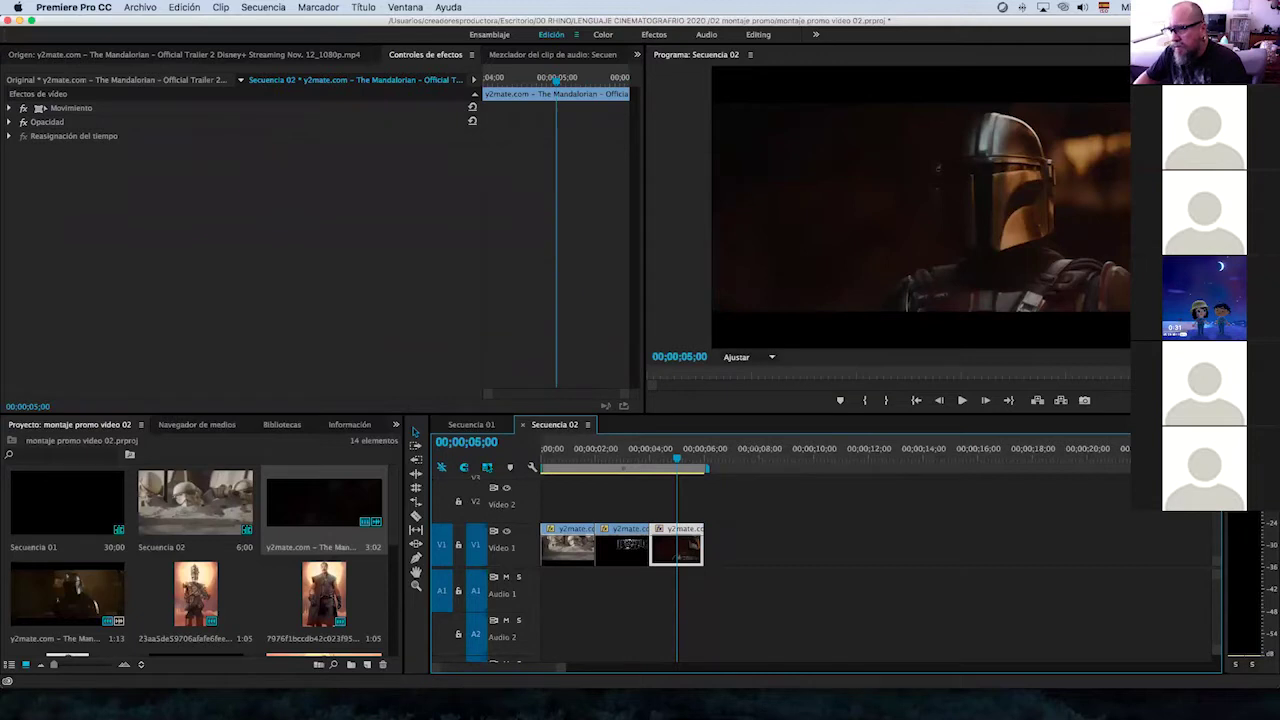
left_click(8, 111)
left_click_drag(250, 136, 294, 136)
mouse_move(570, 458)
left_mouse_down()
mouse_move(620, 462)
mouse_move(566, 466)
left_mouse_up()
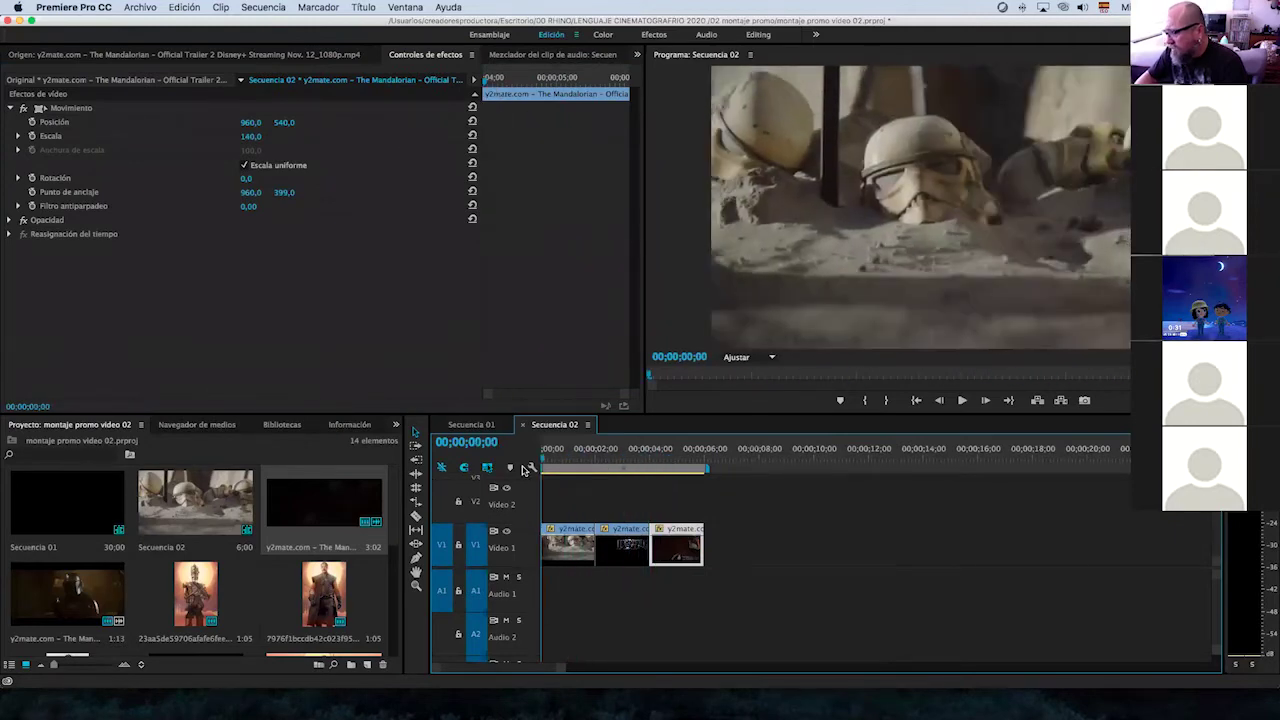
left_click_drag(566, 466, 563, 471)
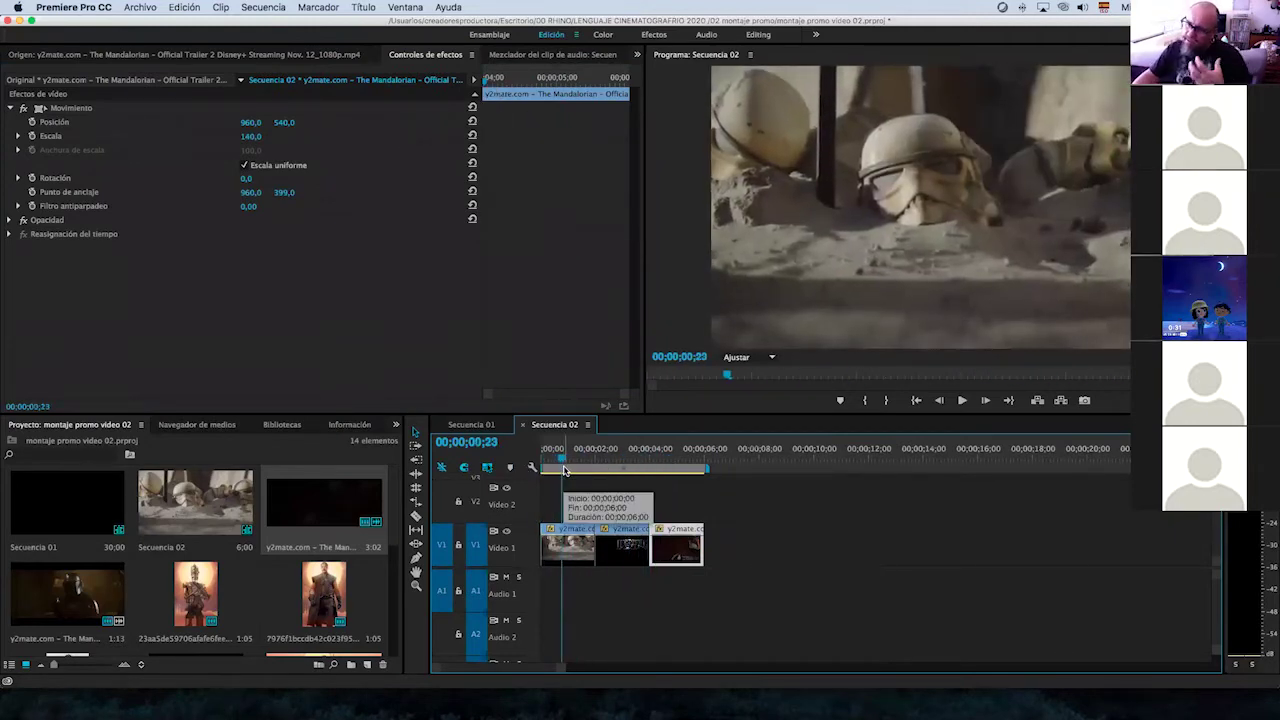
mouse_move(562, 464)
left_mouse_down()
mouse_move(548, 466)
mouse_move(603, 469)
left_mouse_up()
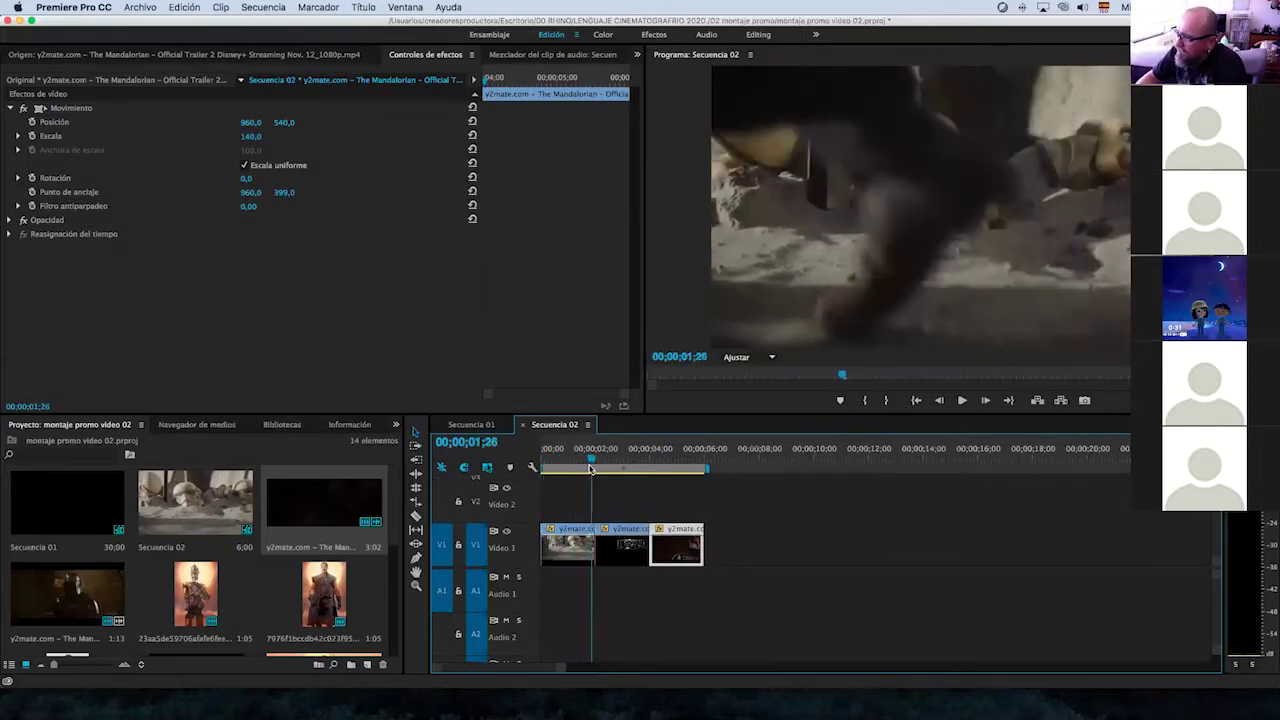
mouse_move(600, 470)
left_mouse_down()
mouse_move(530, 469)
mouse_move(577, 472)
left_mouse_up()
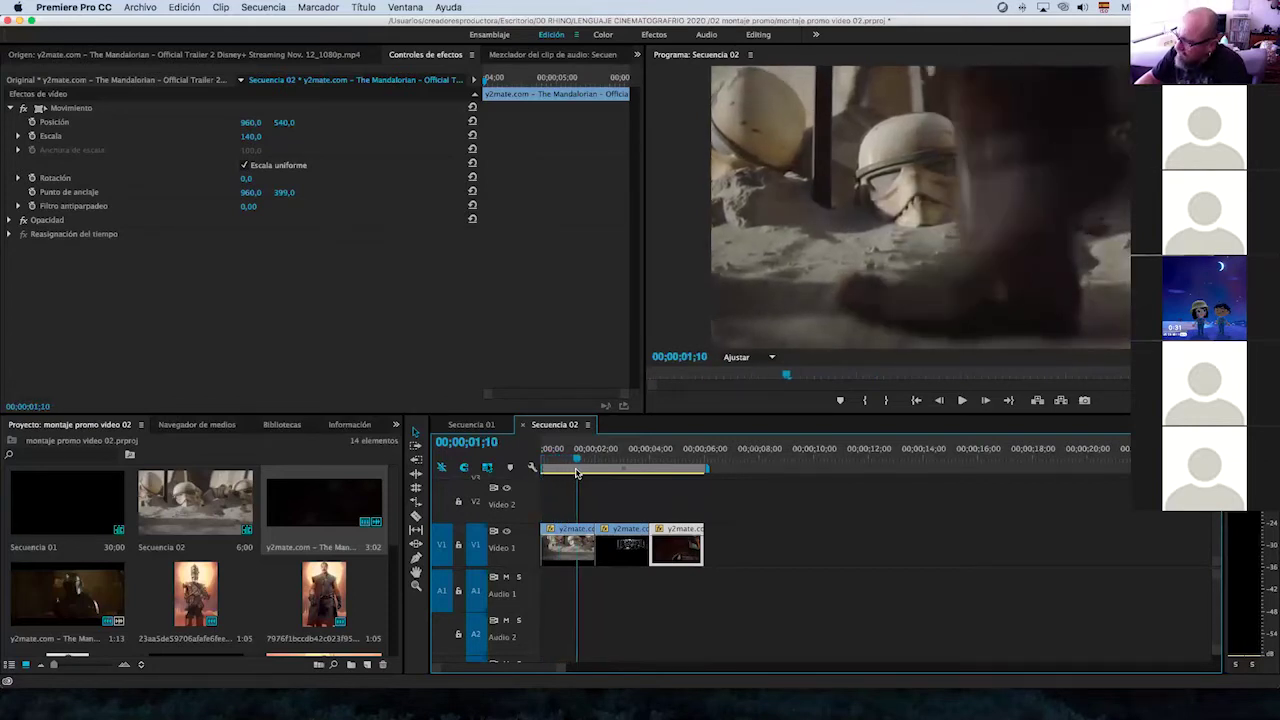
left_click_drag(577, 472, 687, 480)
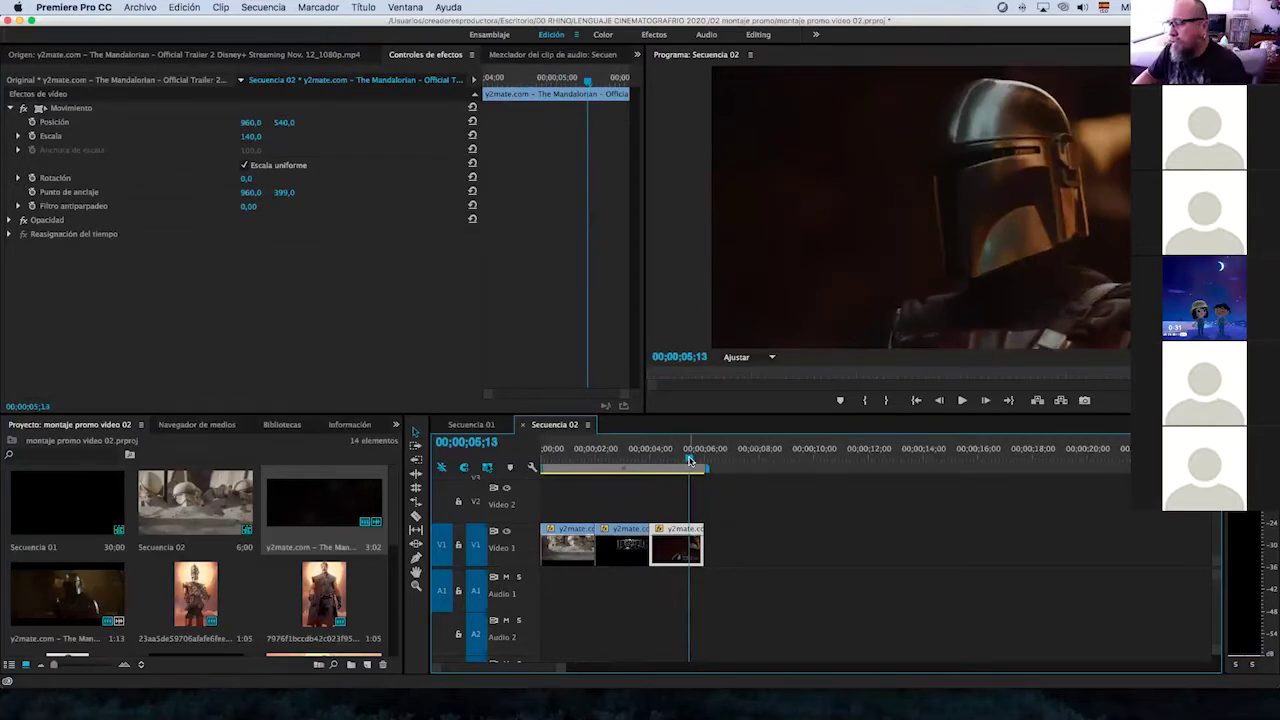
left_click(638, 466)
mouse_move(638, 466)
left_mouse_down()
mouse_move(686, 470)
mouse_move(631, 477)
mouse_move(677, 484)
left_mouse_up()
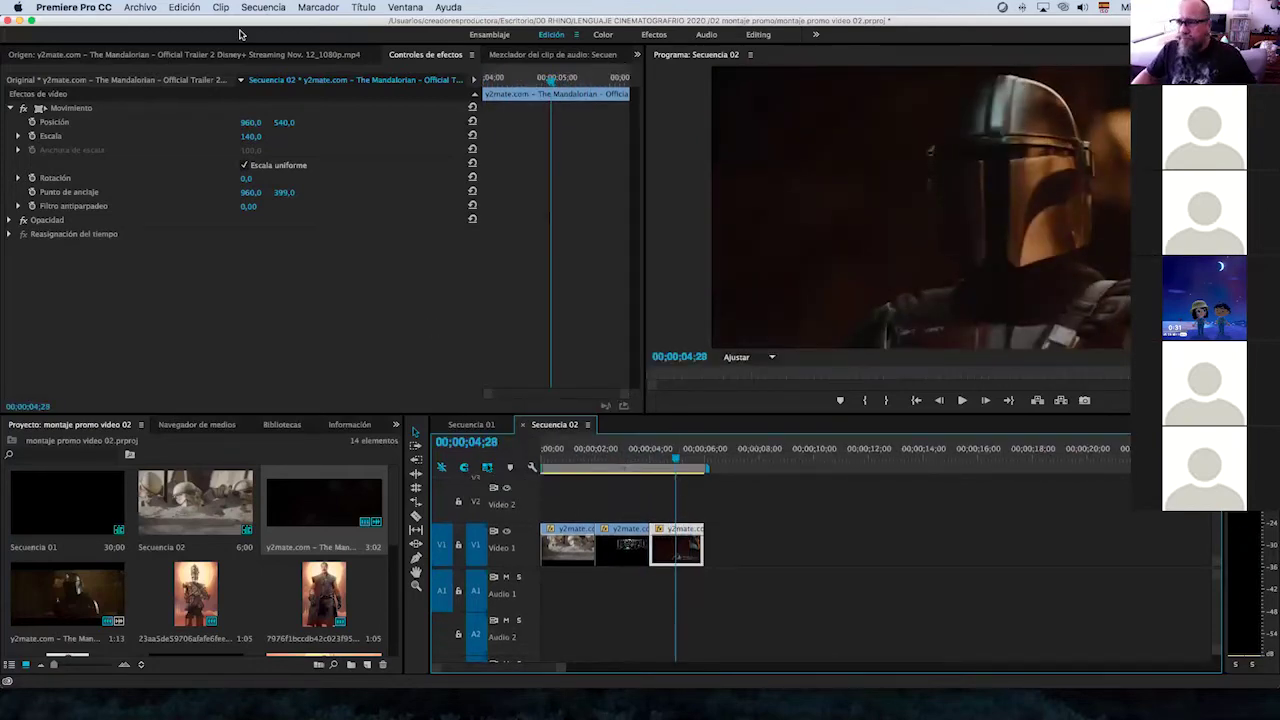
left_click(144, 8)
Create a new 1920×1080 title named 'desde' and reposition the title editor window.
mouse_move(290, 23)
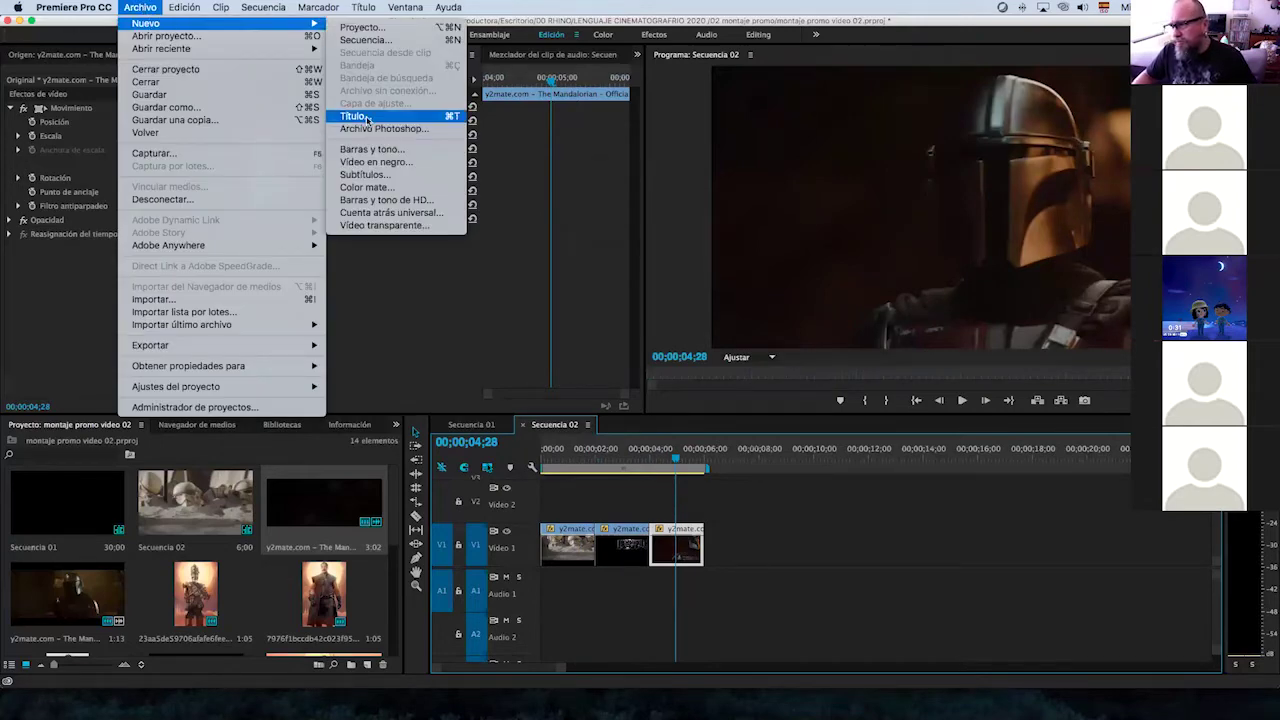
left_click(365, 116)
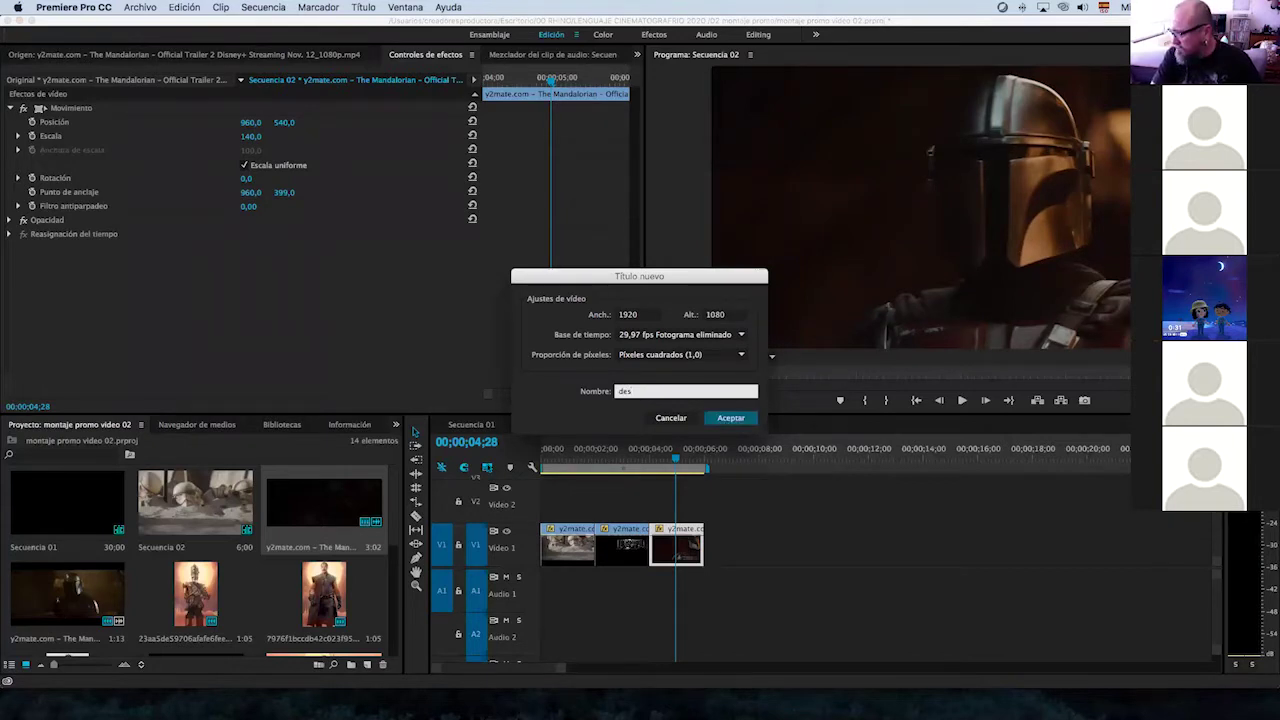
left_click(731, 418)
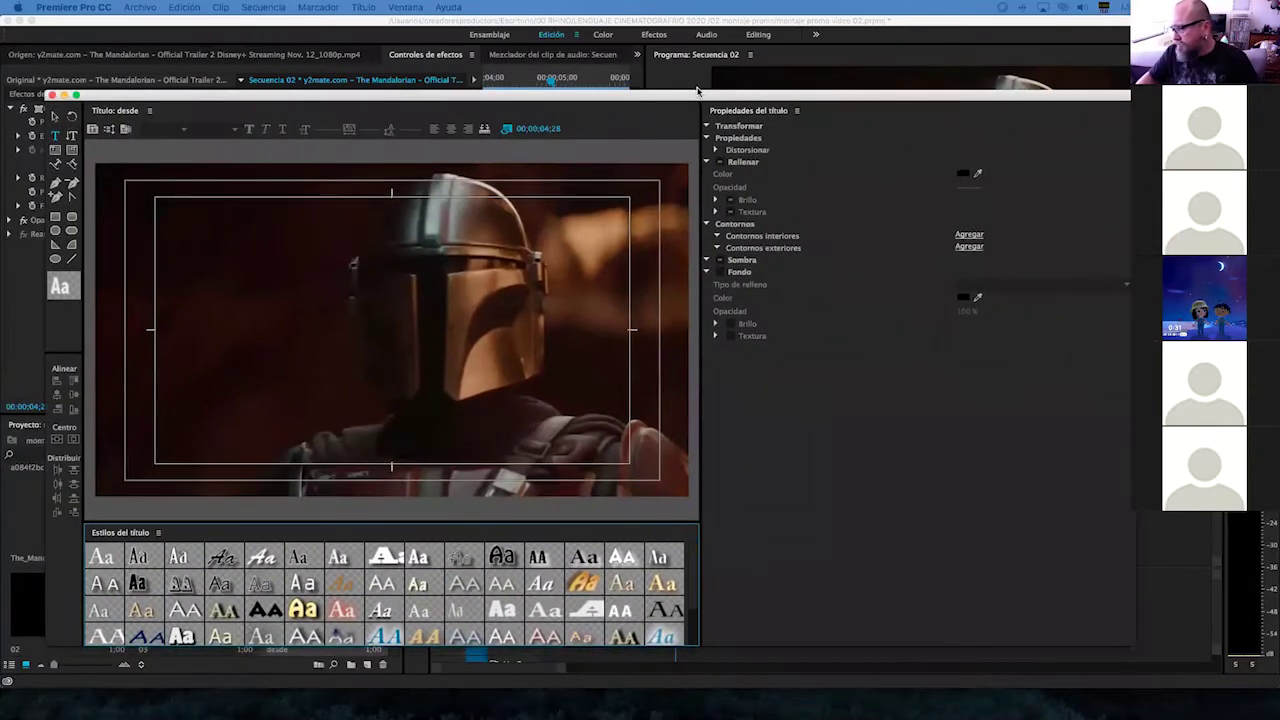
left_click_drag(697, 91, 735, 81)
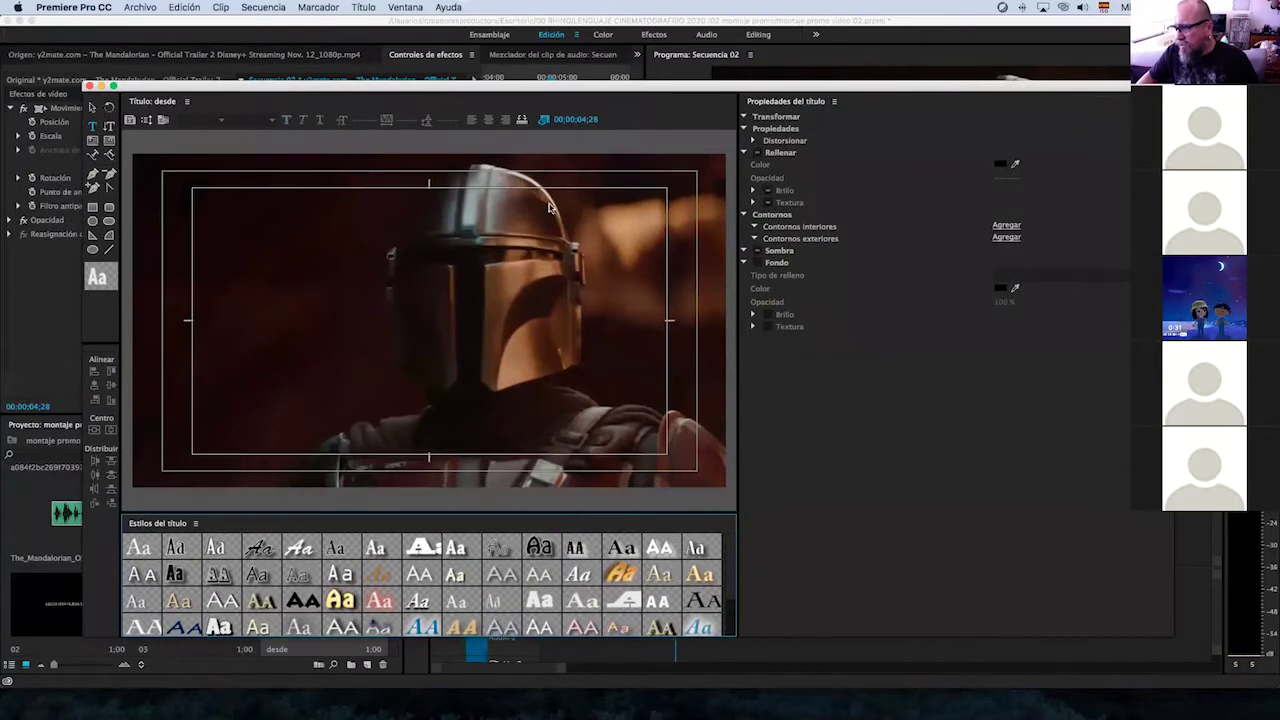
Type 'DESDE EL MUNDO' and 'STAR WARS' on two lines in a new text box.
left_click(285, 292)
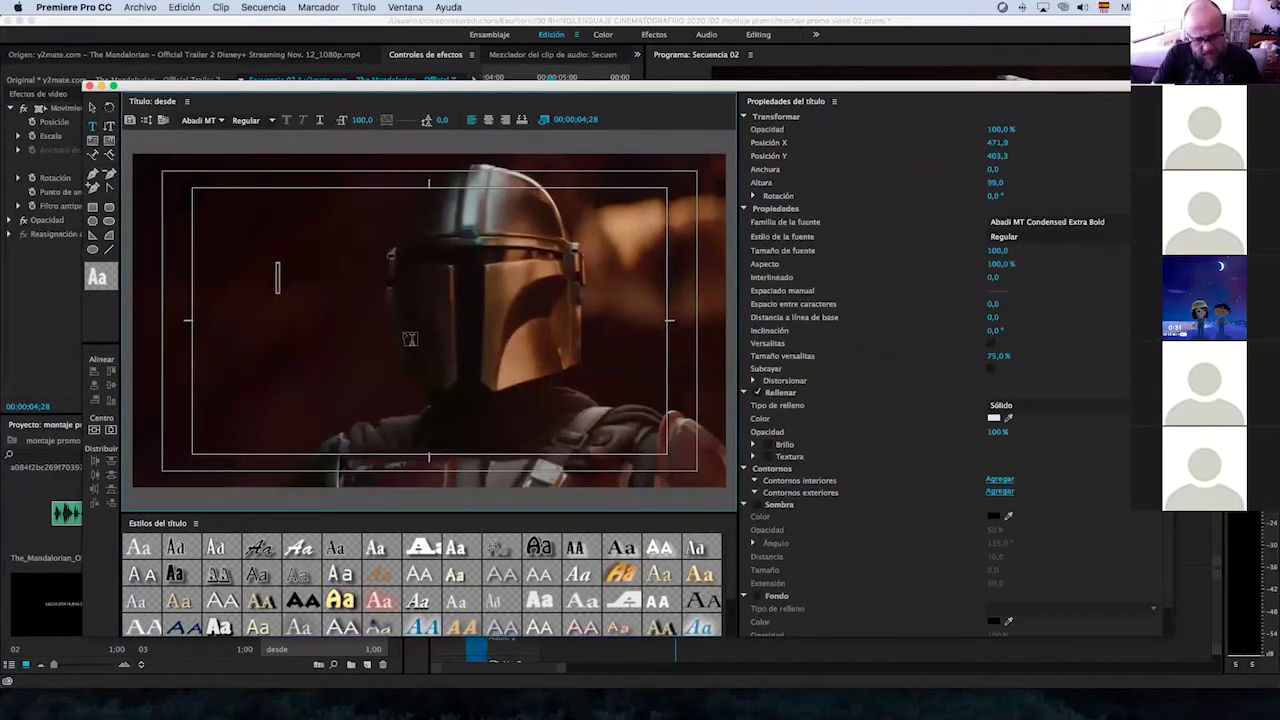
type("desde el mundo")
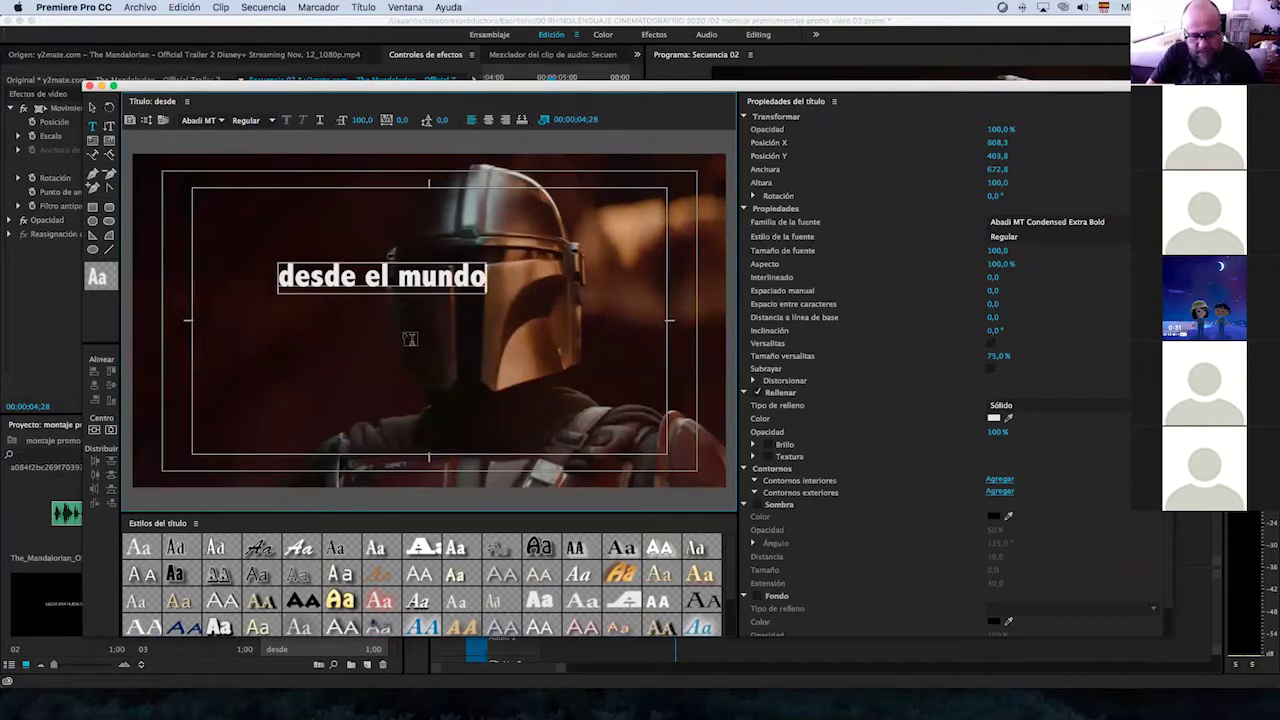
key("BackSpace")
key("BackSpace")
key("BackSpace")
key("BackSpace")
key("BackSpace")
key("BackSpace")
key("BackSpace")
key("BackSpace")
key("BackSpace")
key("BackSpace")
key("BackSpace")
key("BackSpace")
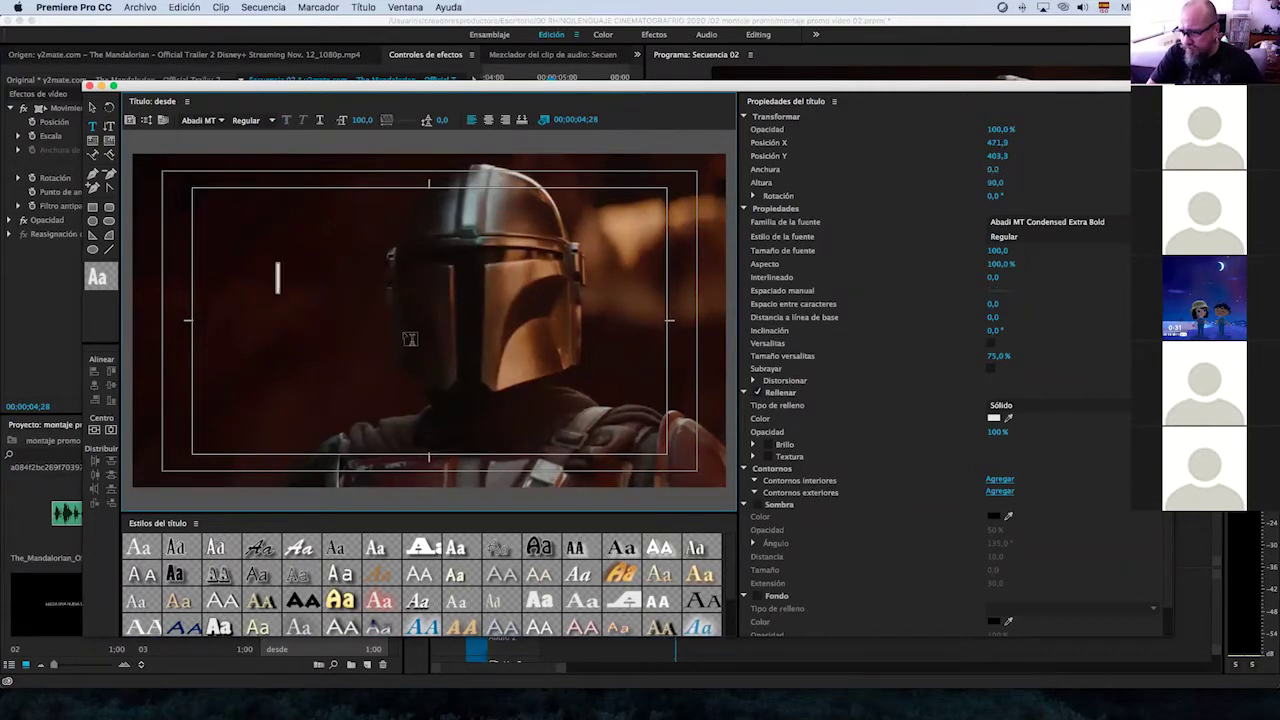
type("DESDE EL")
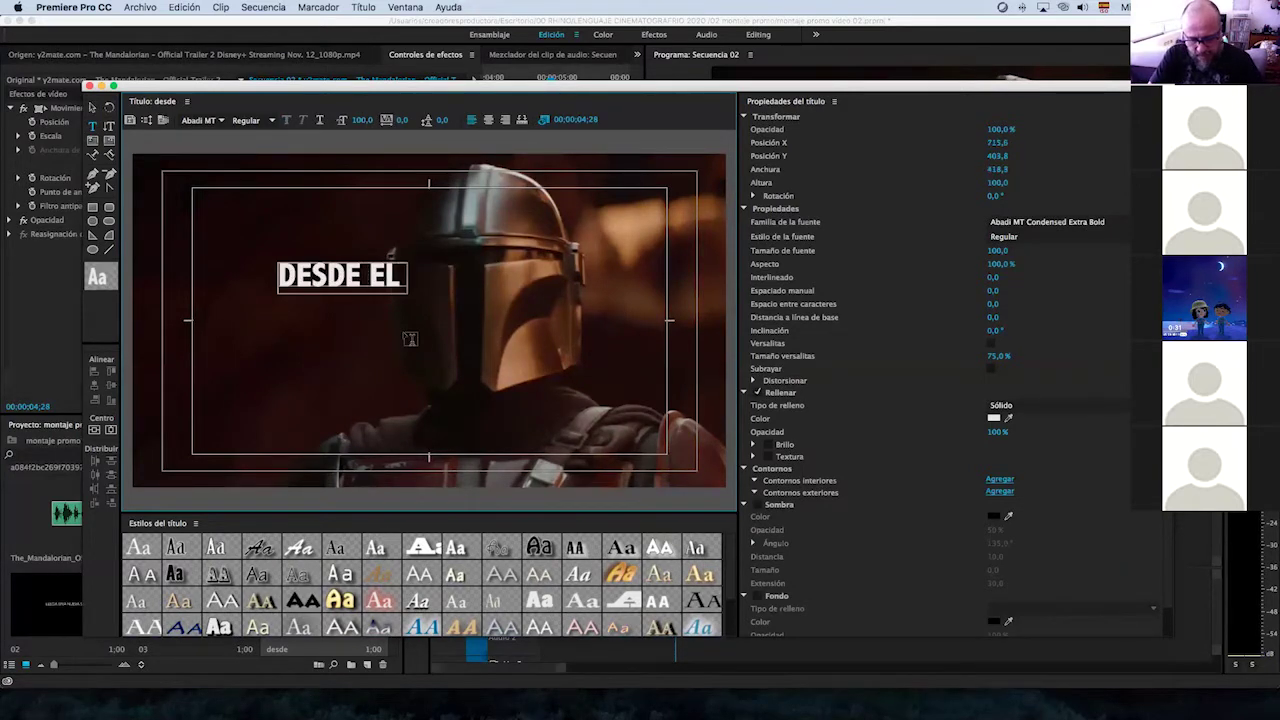
type(" MUNDO")
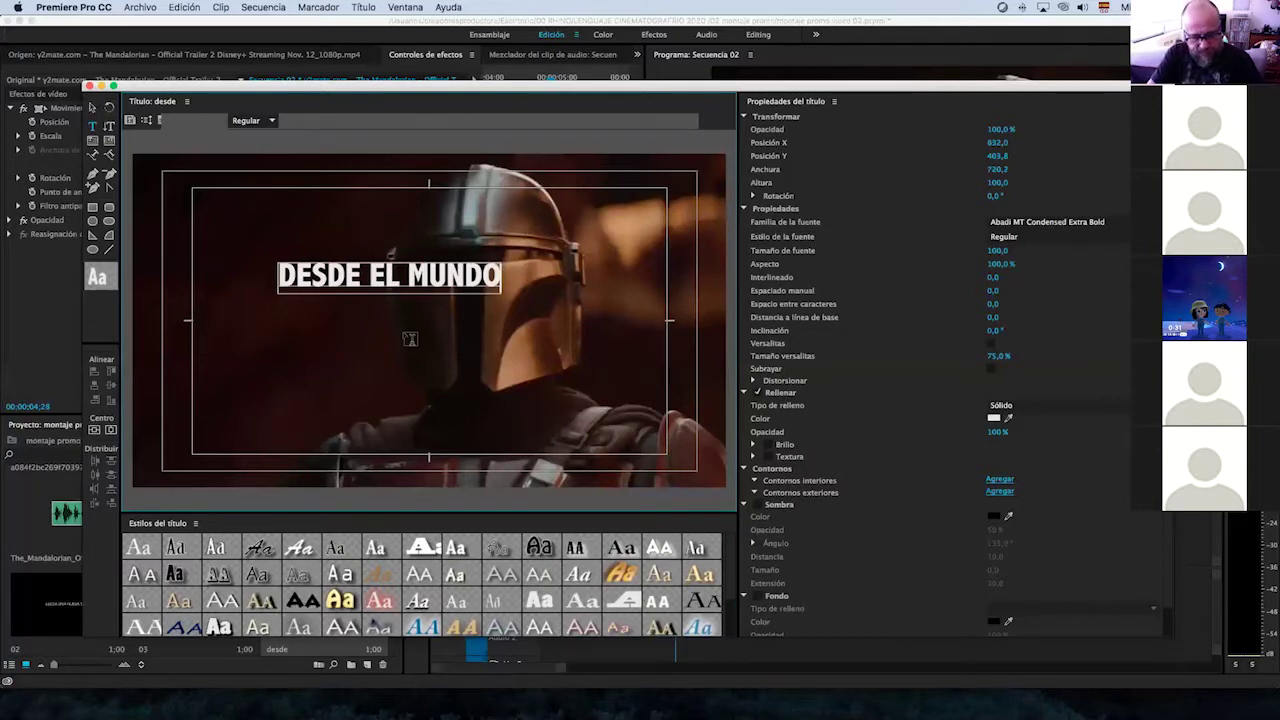
key("Return")
type("STAR WARS")
Select all the title text and centre-align both lines.
key("ctrl+a")
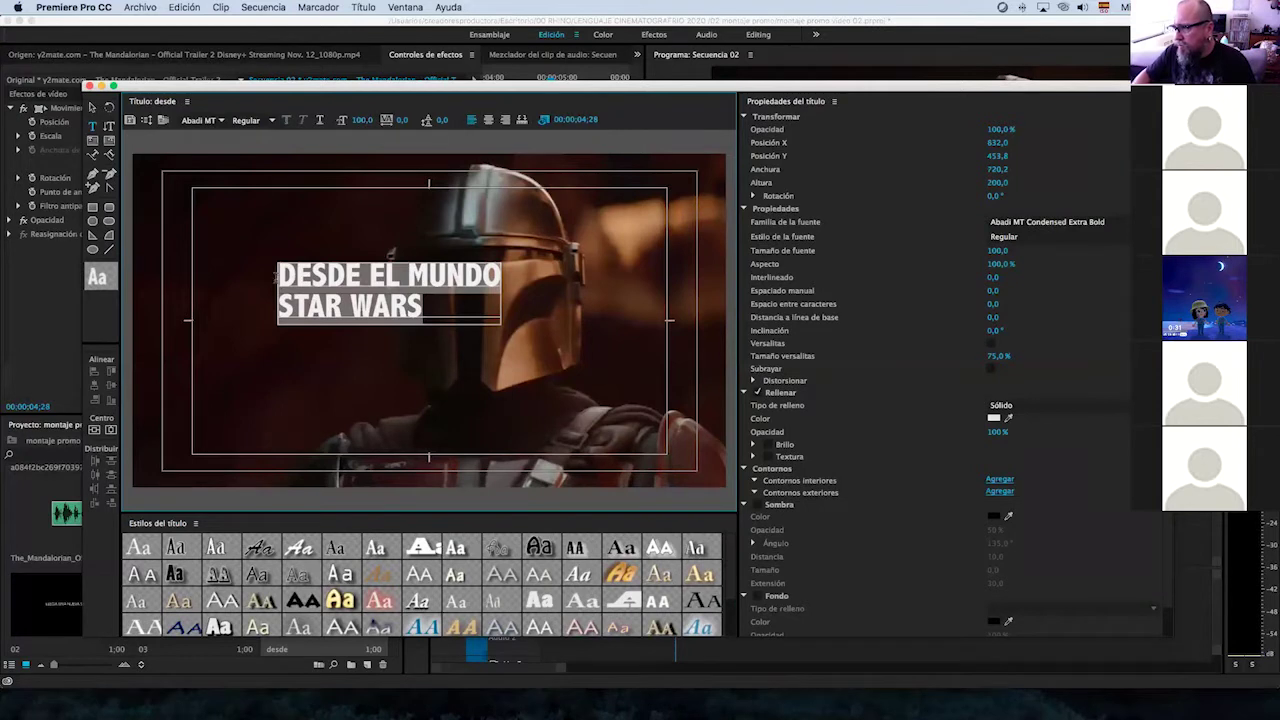
left_click(488, 120)
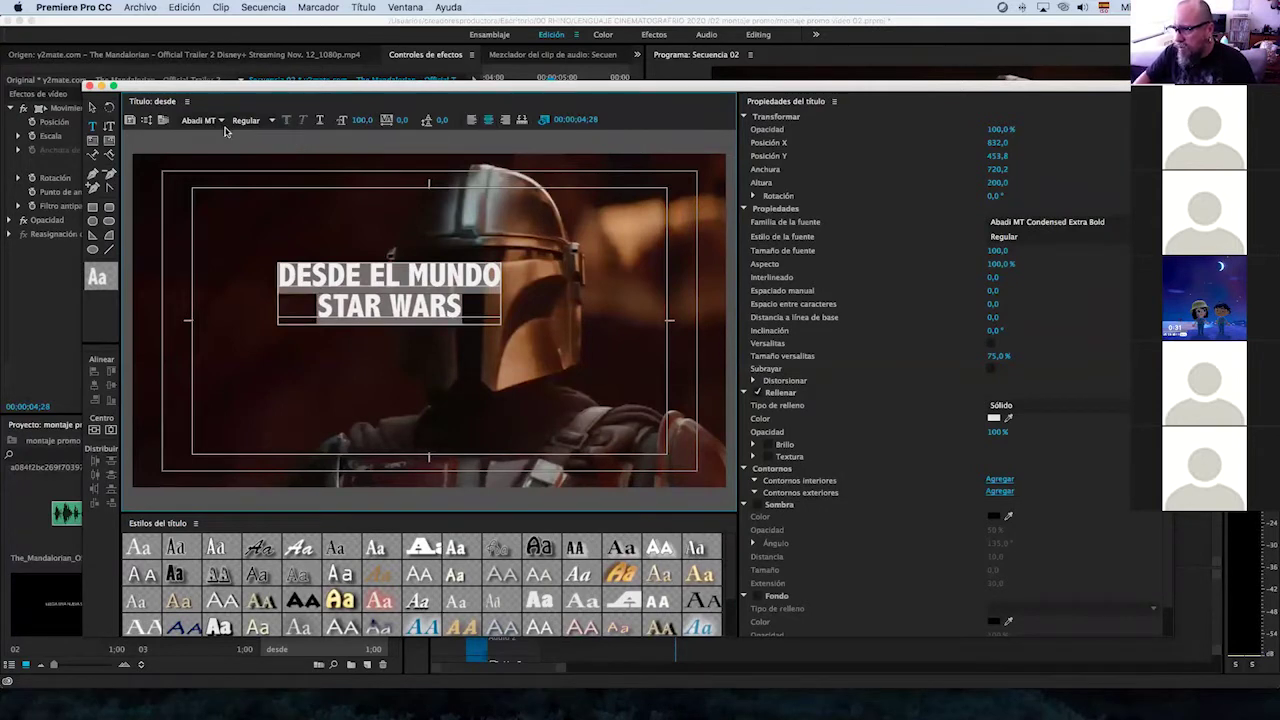
left_click(220, 121)
Change the title font to Century Gothic.
scroll(239, 333, "down", 5)
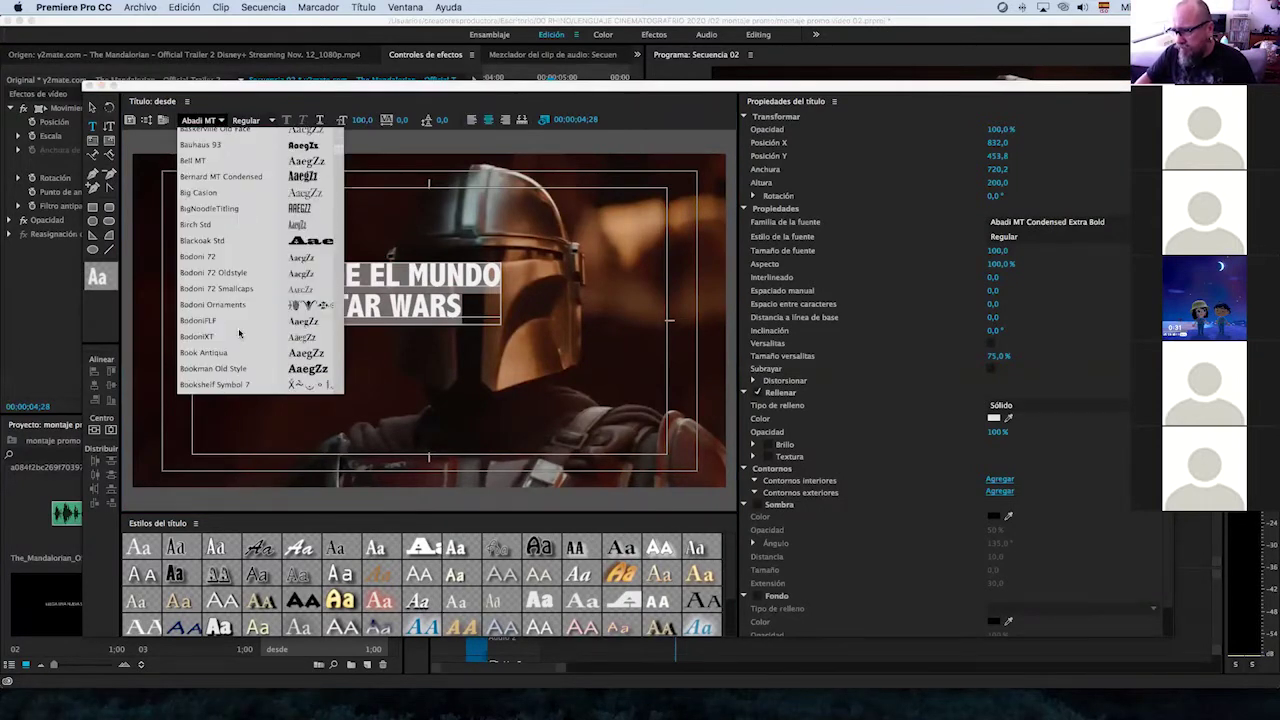
scroll(239, 333, "down", 2)
scroll(239, 333, "down", 2)
scroll(239, 333, "down", 2)
scroll(239, 333, "down", 2)
scroll(239, 333, "down", 2)
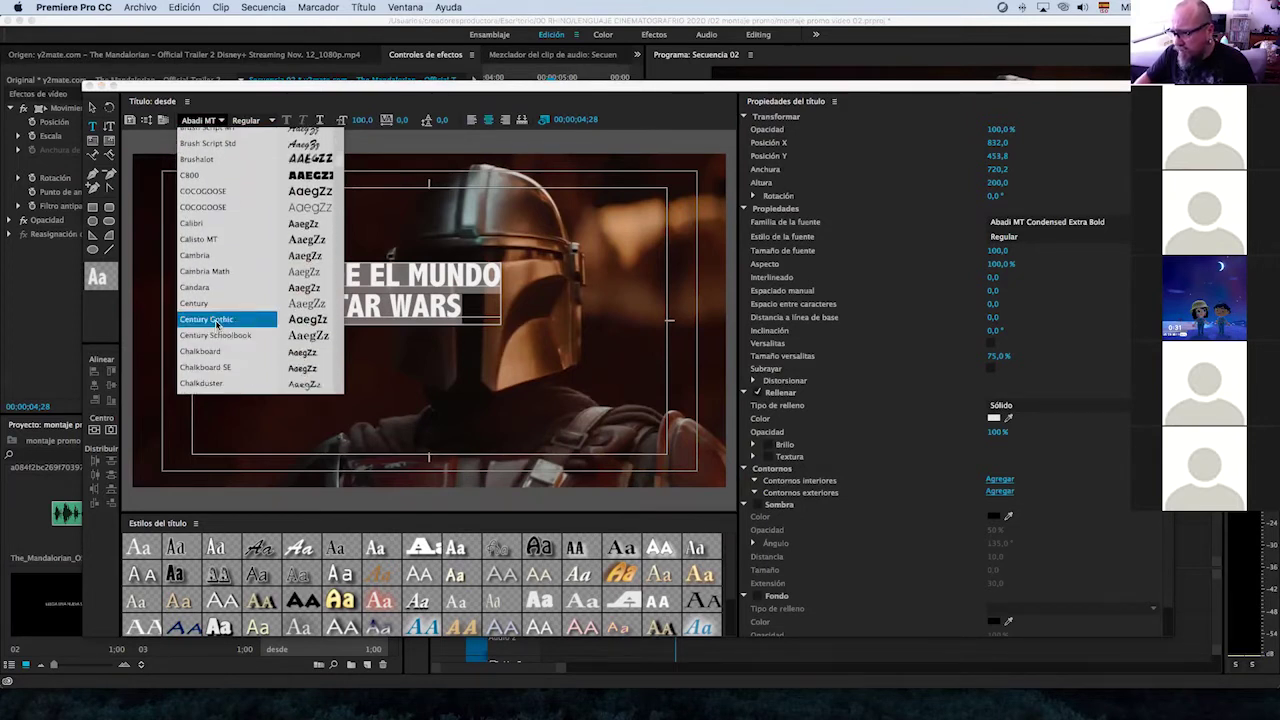
left_click(216, 322)
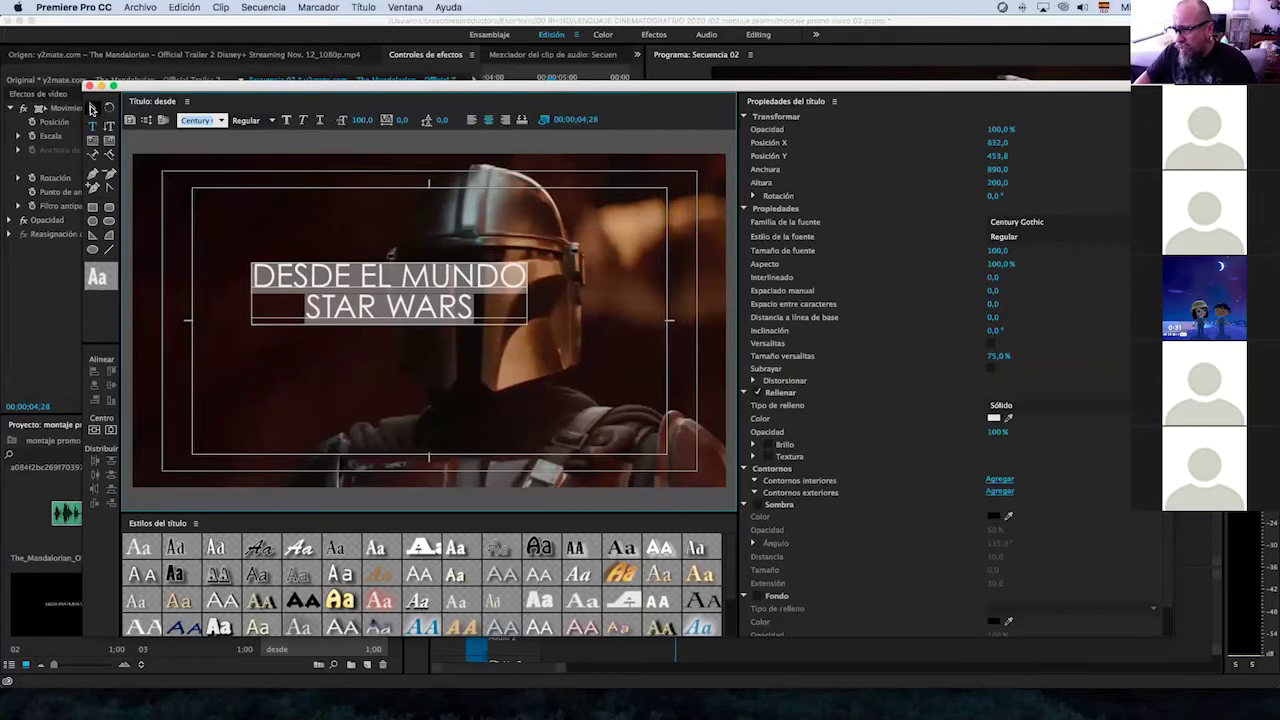
left_click(92, 107)
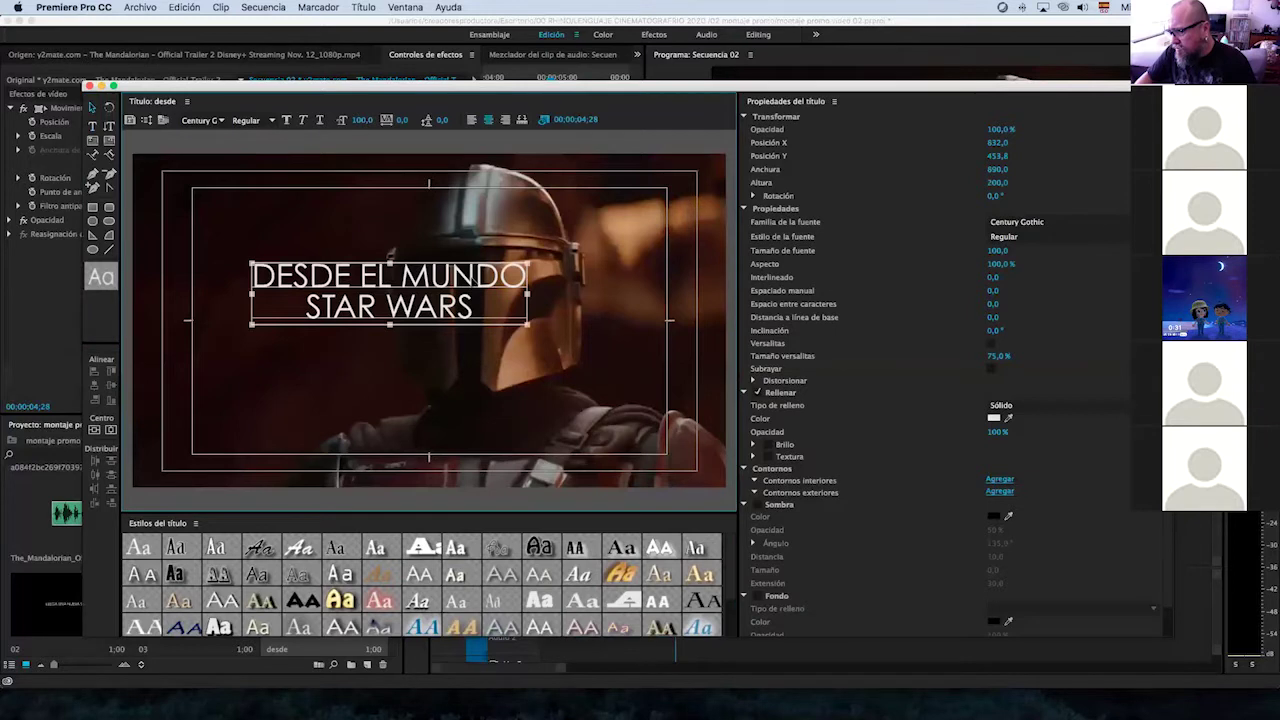
Centre the title box horizontally and vertically in the frame.
right_click(473, 266)
mouse_move(550, 492)
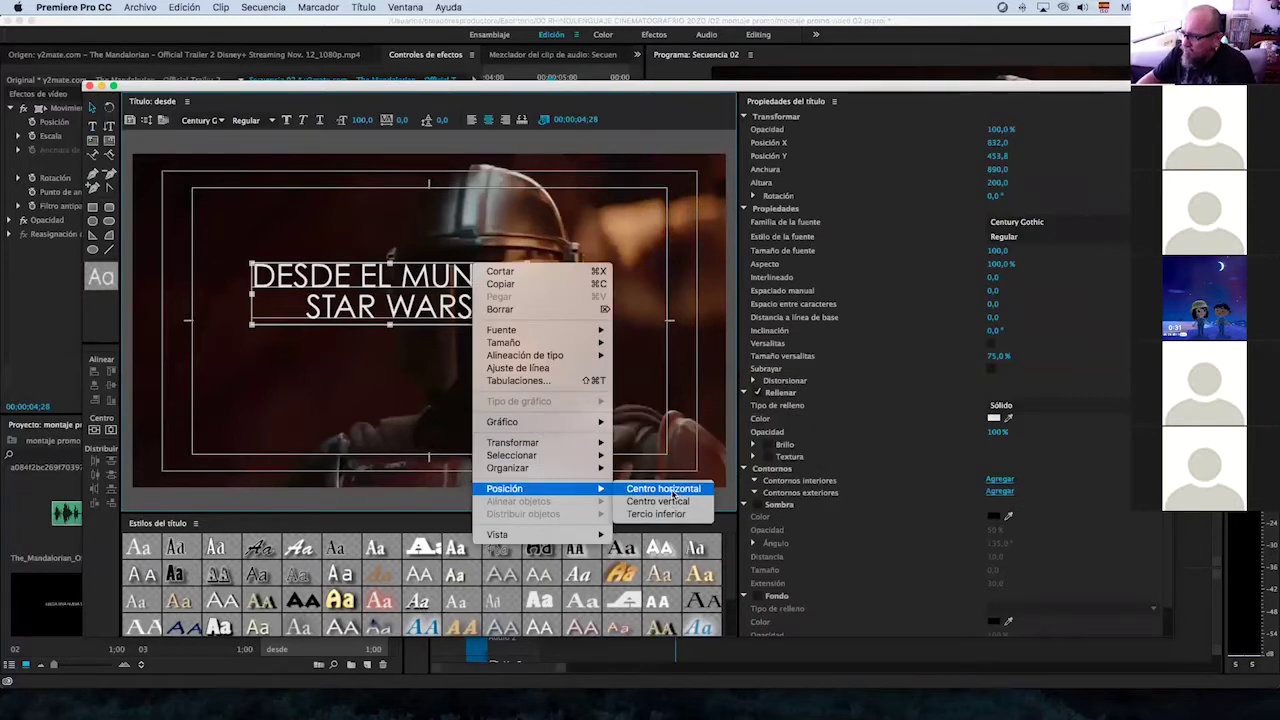
left_click(672, 491)
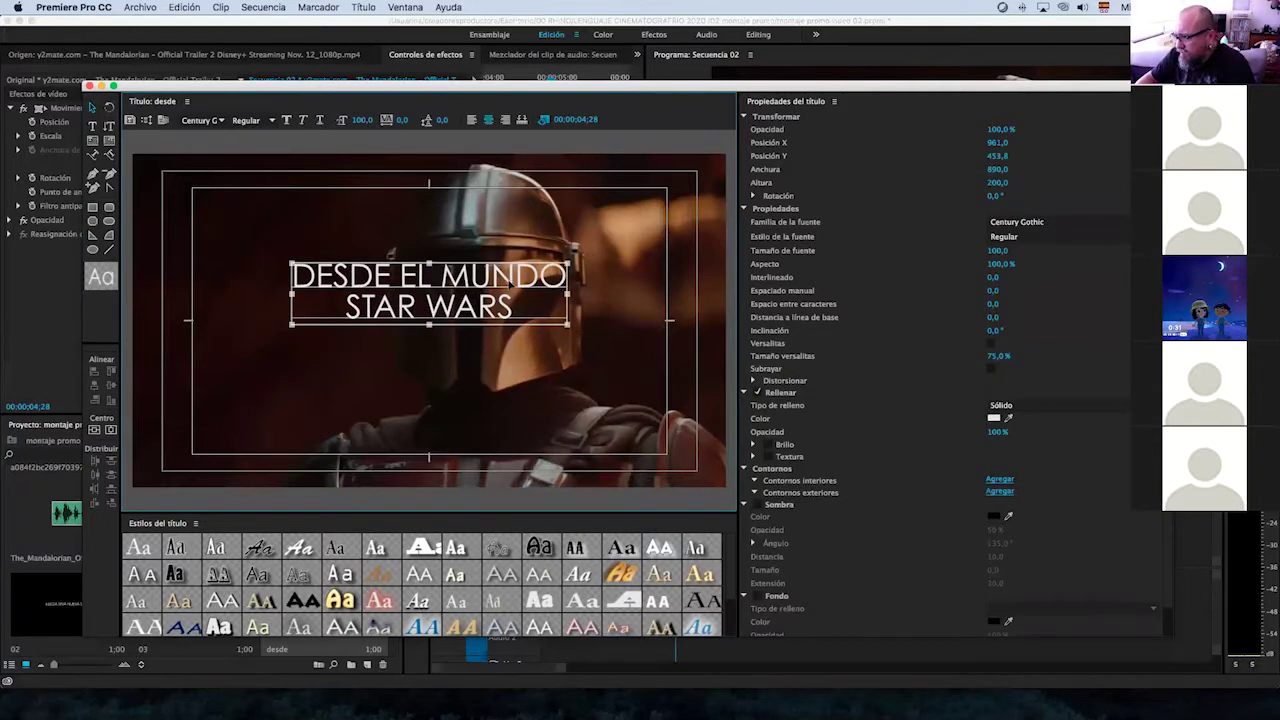
right_click(511, 285)
mouse_move(600, 492)
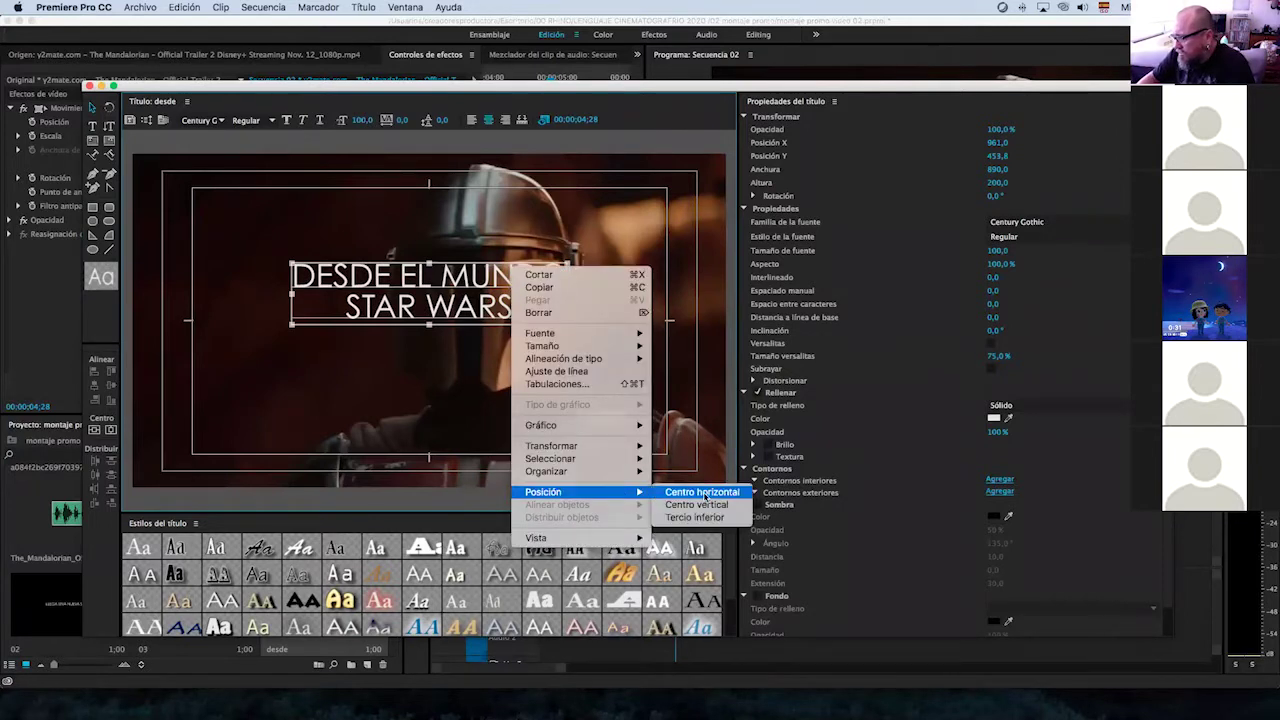
left_click(695, 505)
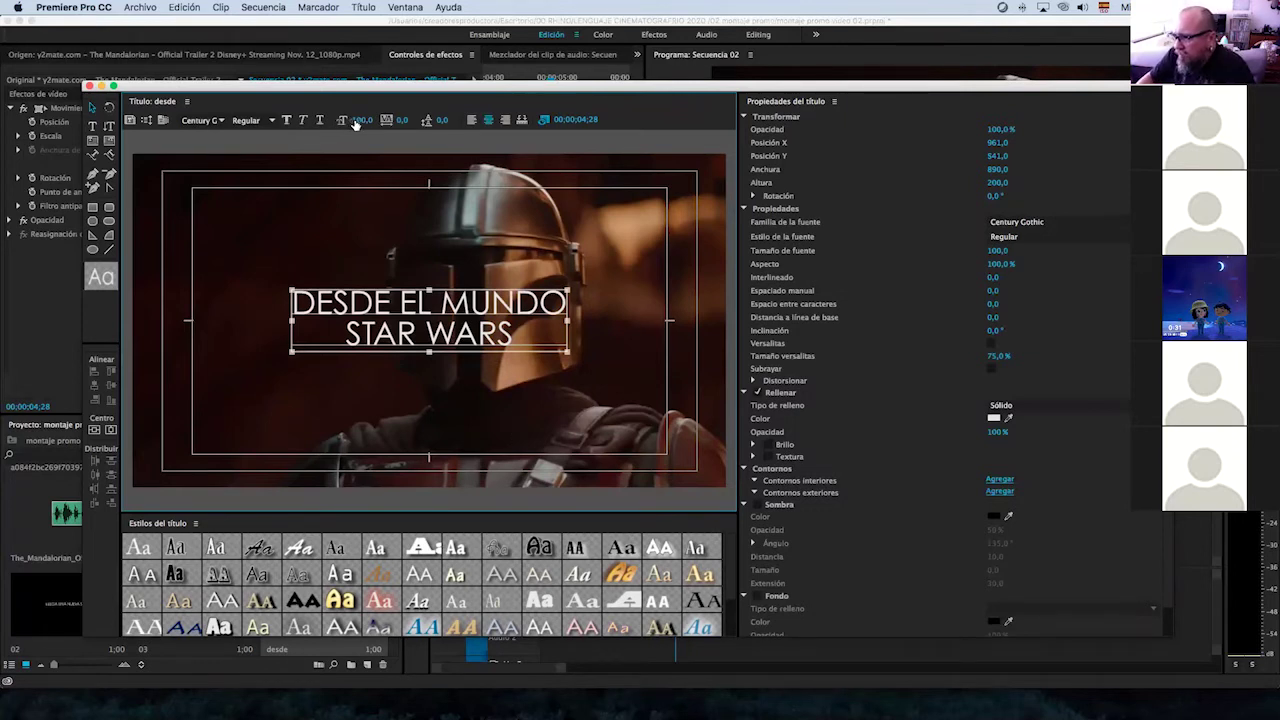
Shrink the text to about 77, make STAR WARS bold and larger, and set leading to -19.
left_click_drag(359, 119, 333, 119)
double_click(485, 318)
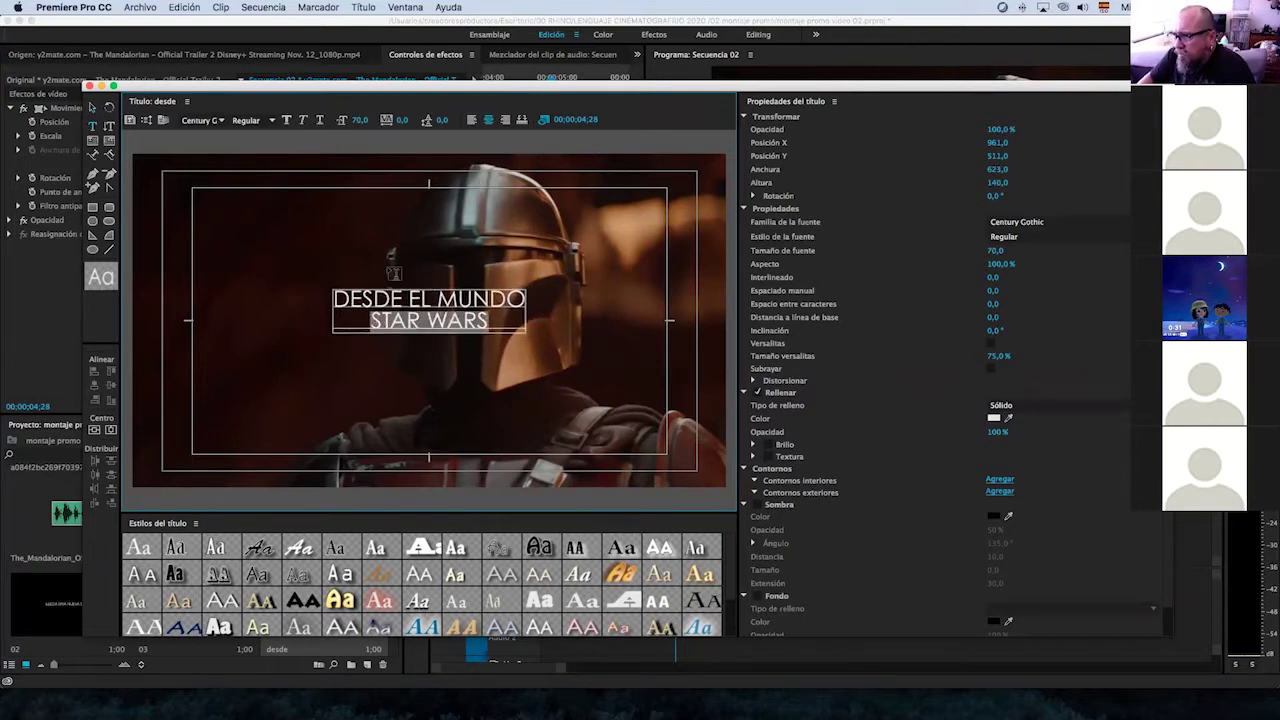
left_click(285, 120)
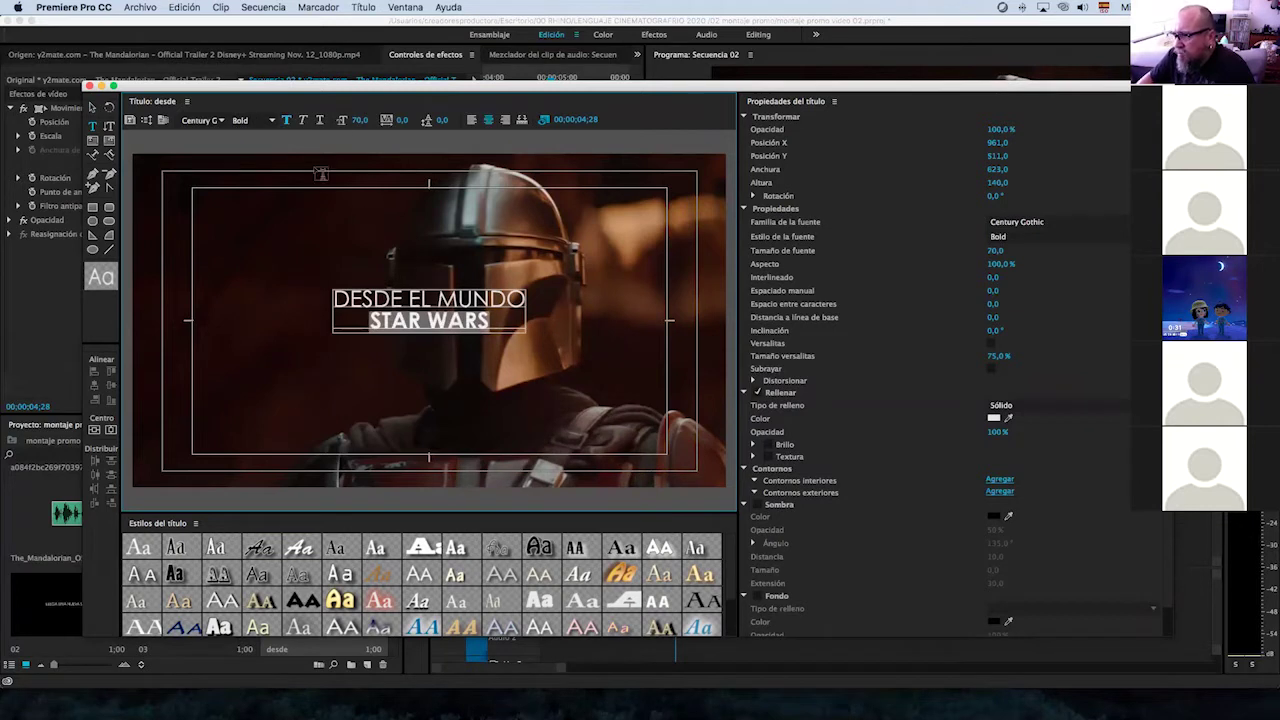
left_click_drag(358, 125, 408, 120)
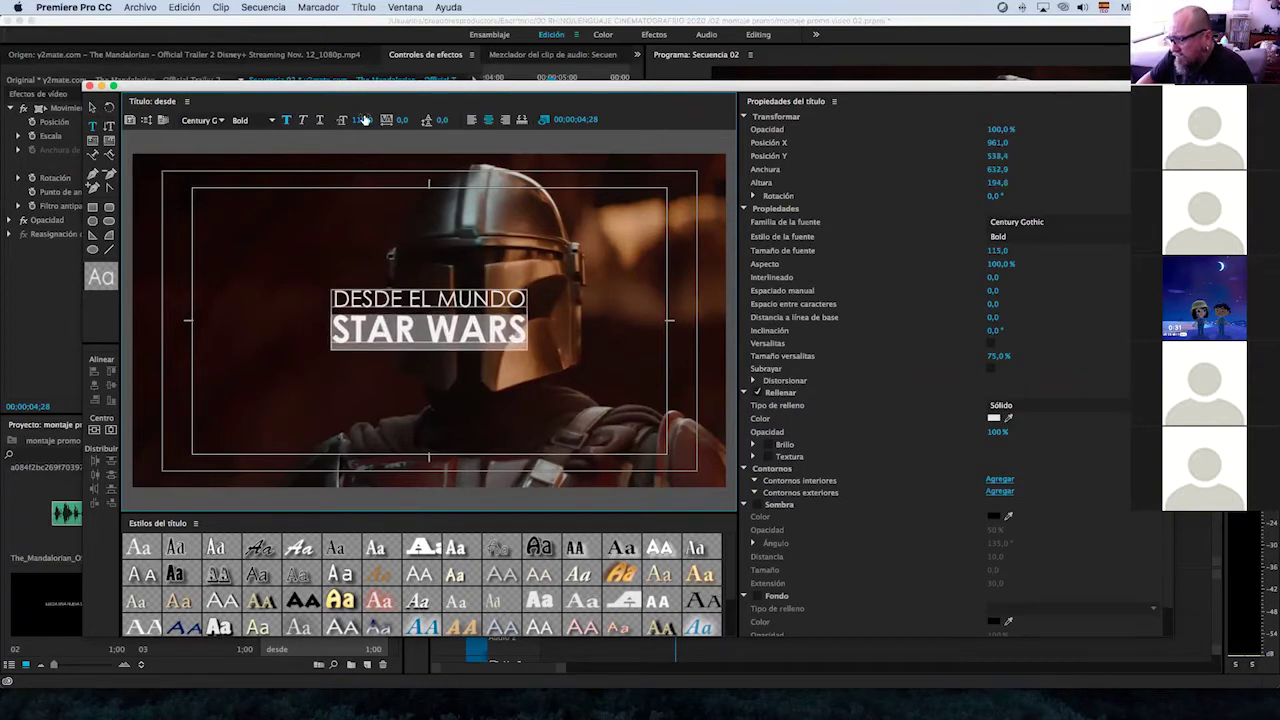
left_click_drag(338, 300, 560, 356)
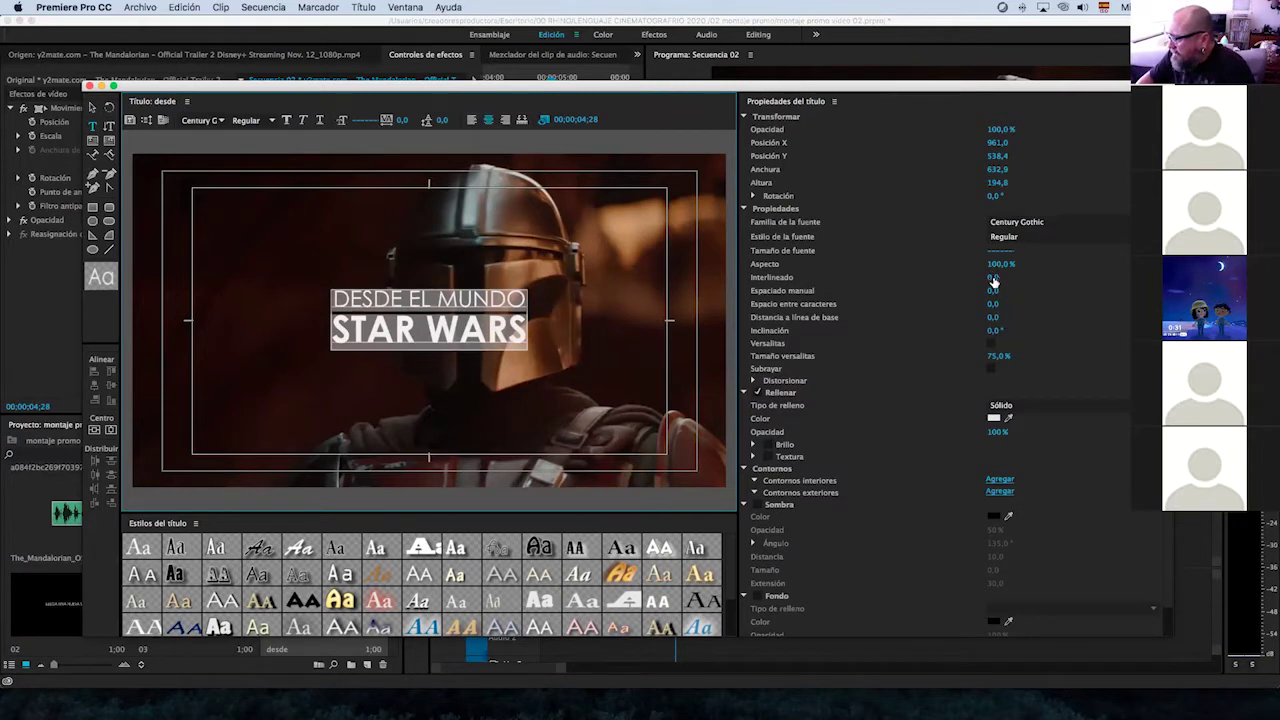
left_click_drag(993, 280, 975, 280)
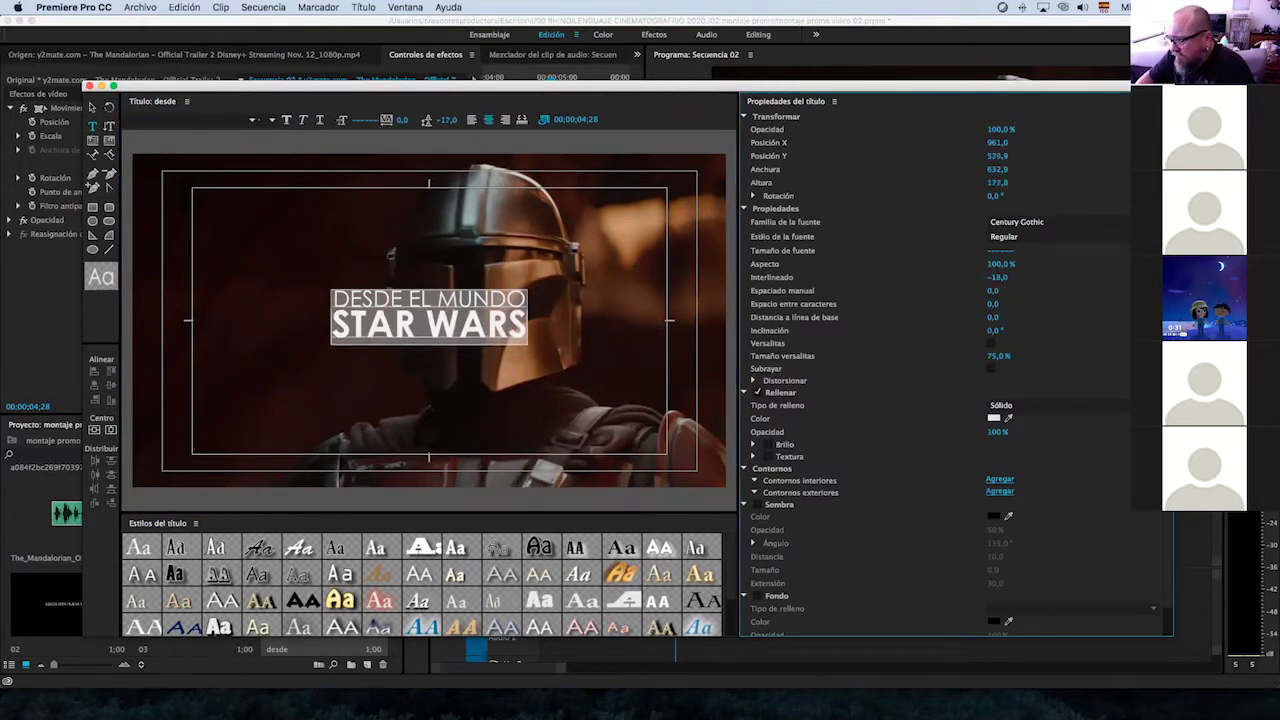
Re-centre the title horizontally and vertically, then close the title editor.
left_click(92, 107)
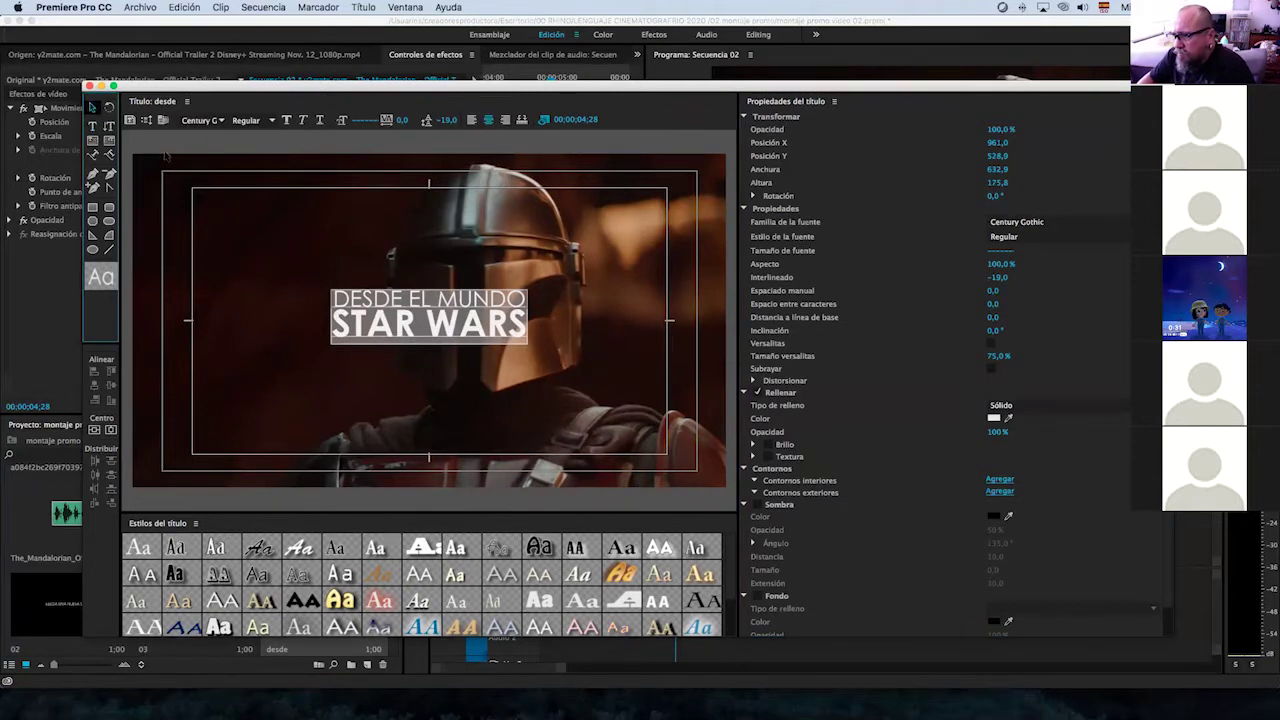
right_click(503, 310)
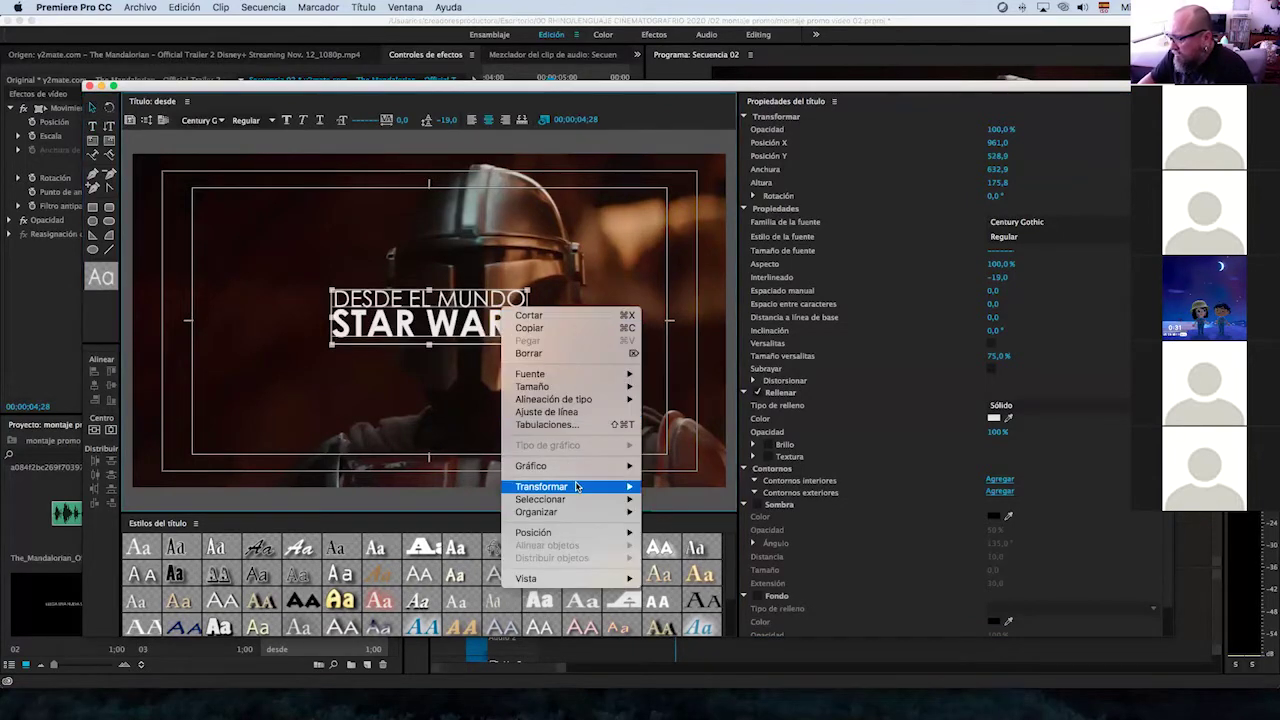
mouse_move(583, 533)
left_click(688, 534)
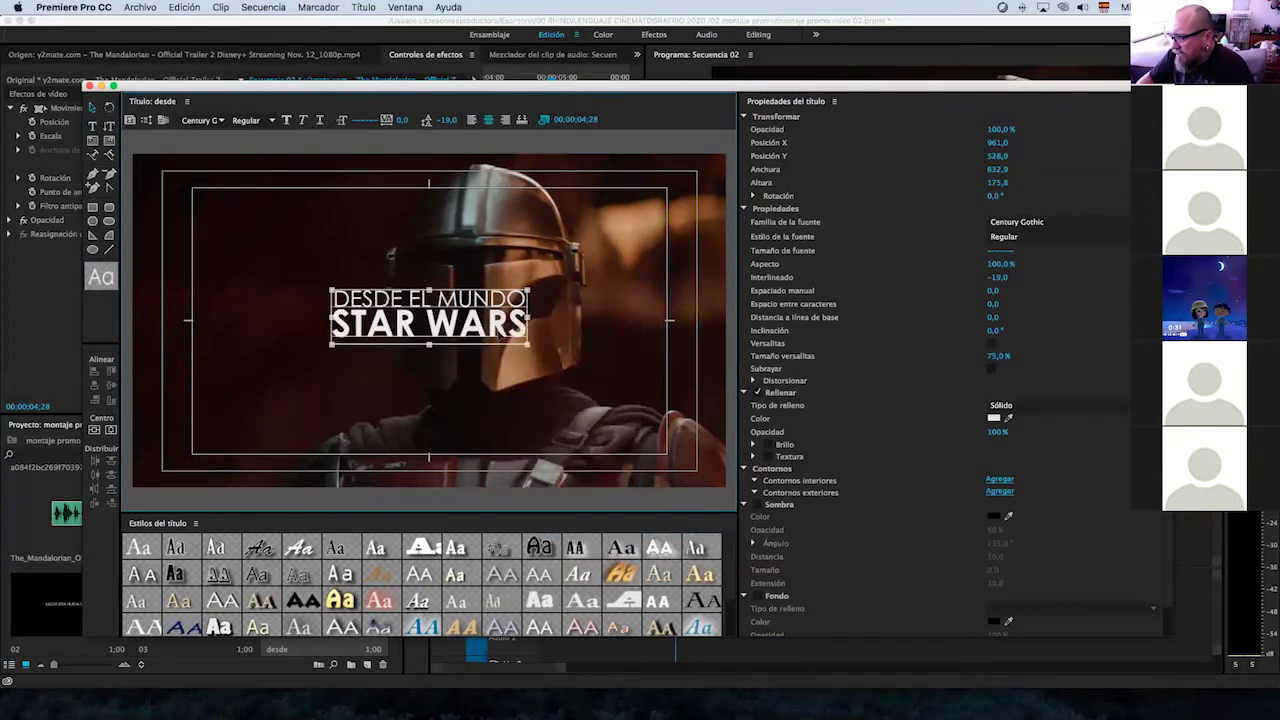
right_click(500, 312)
mouse_move(600, 537)
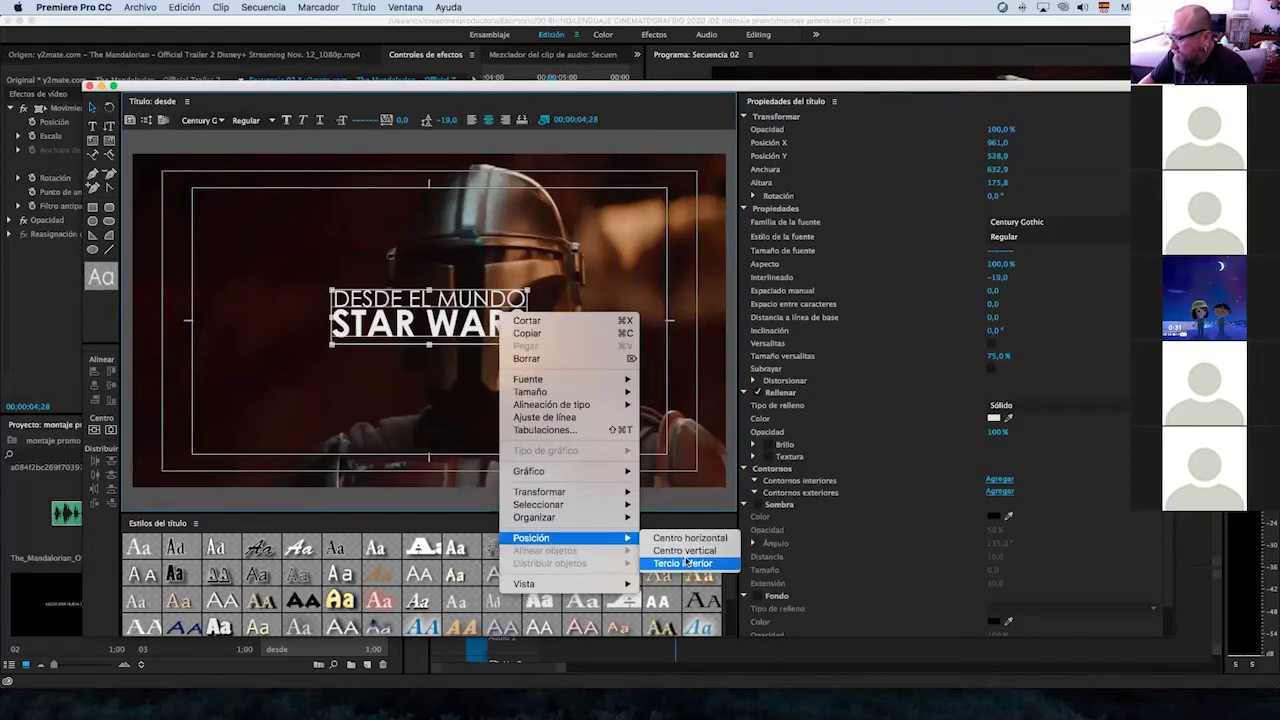
left_click(685, 551)
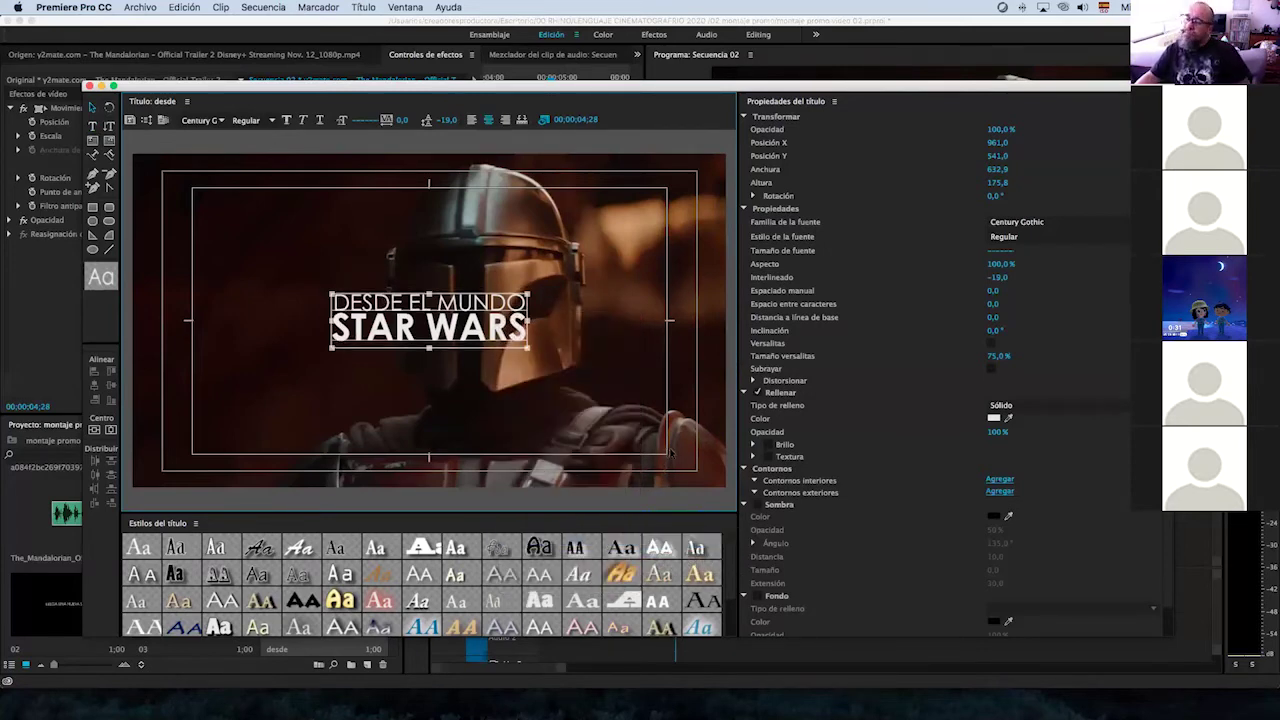
left_click(89, 87)
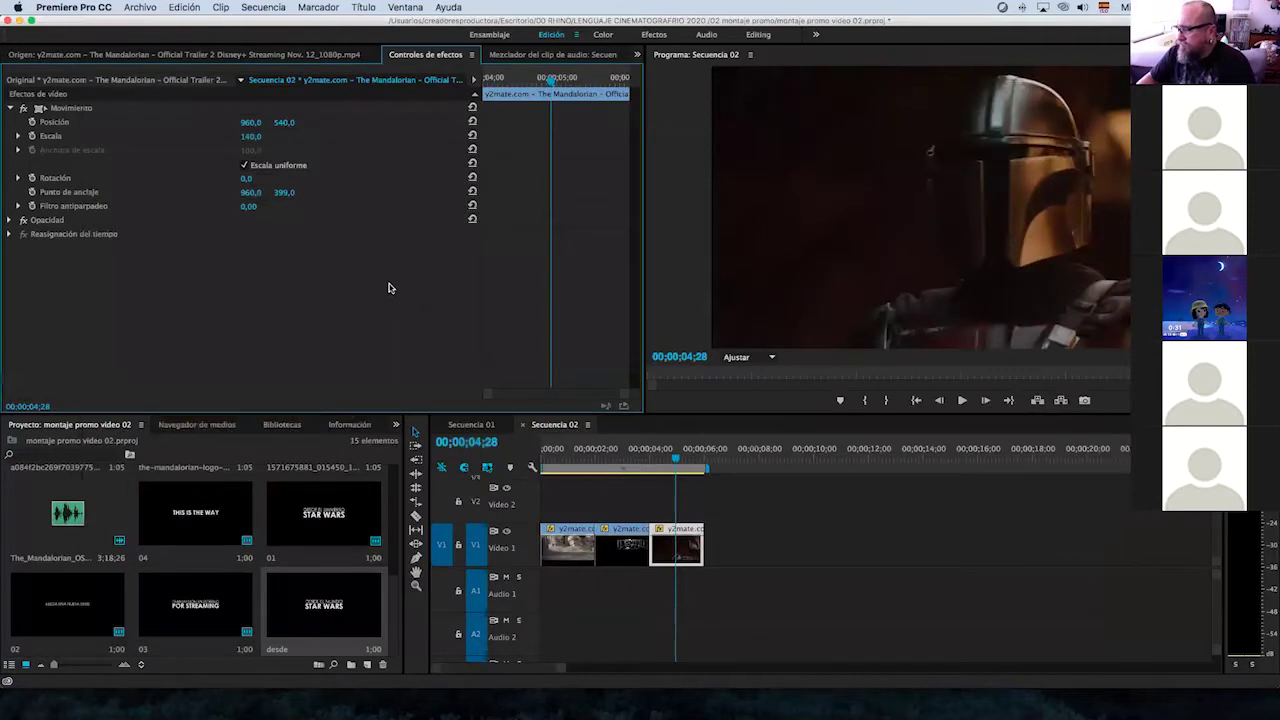
Place the desde title on V1 after the third clip and extend it to 00;00;08;00.
left_click_drag(675, 458, 679, 458)
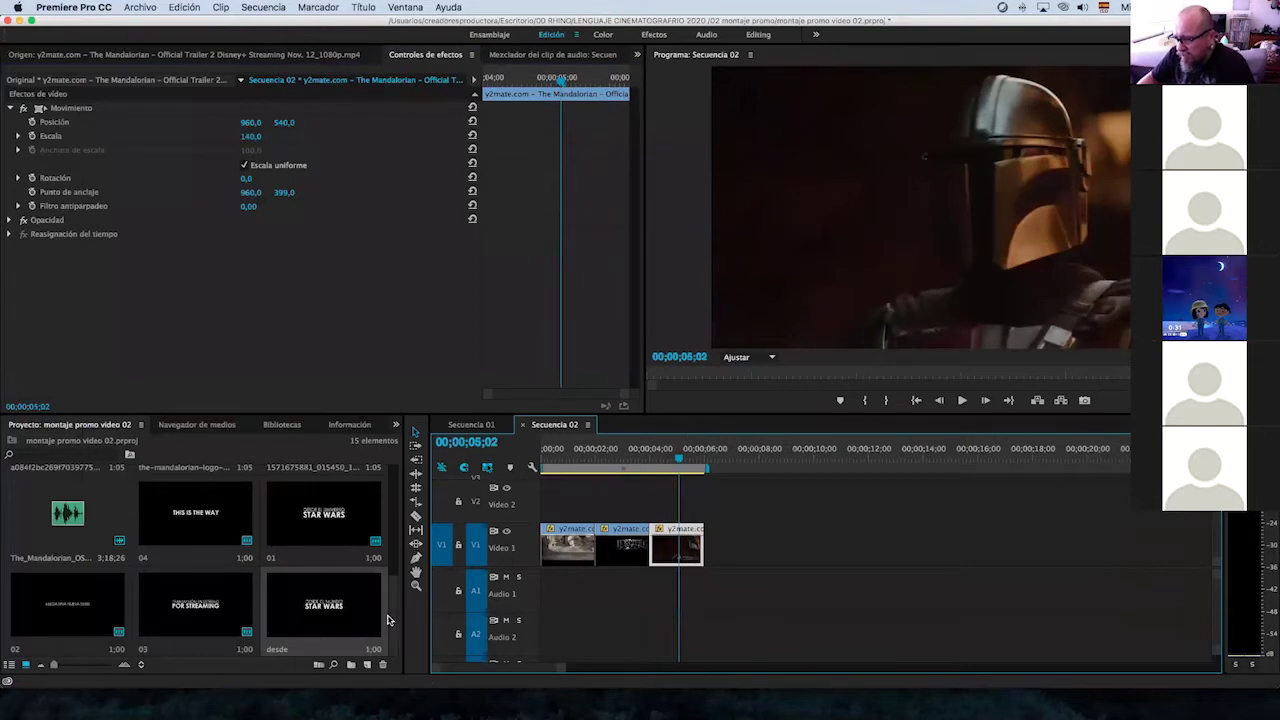
left_click_drag(321, 607, 710, 541)
left_click(705, 457)
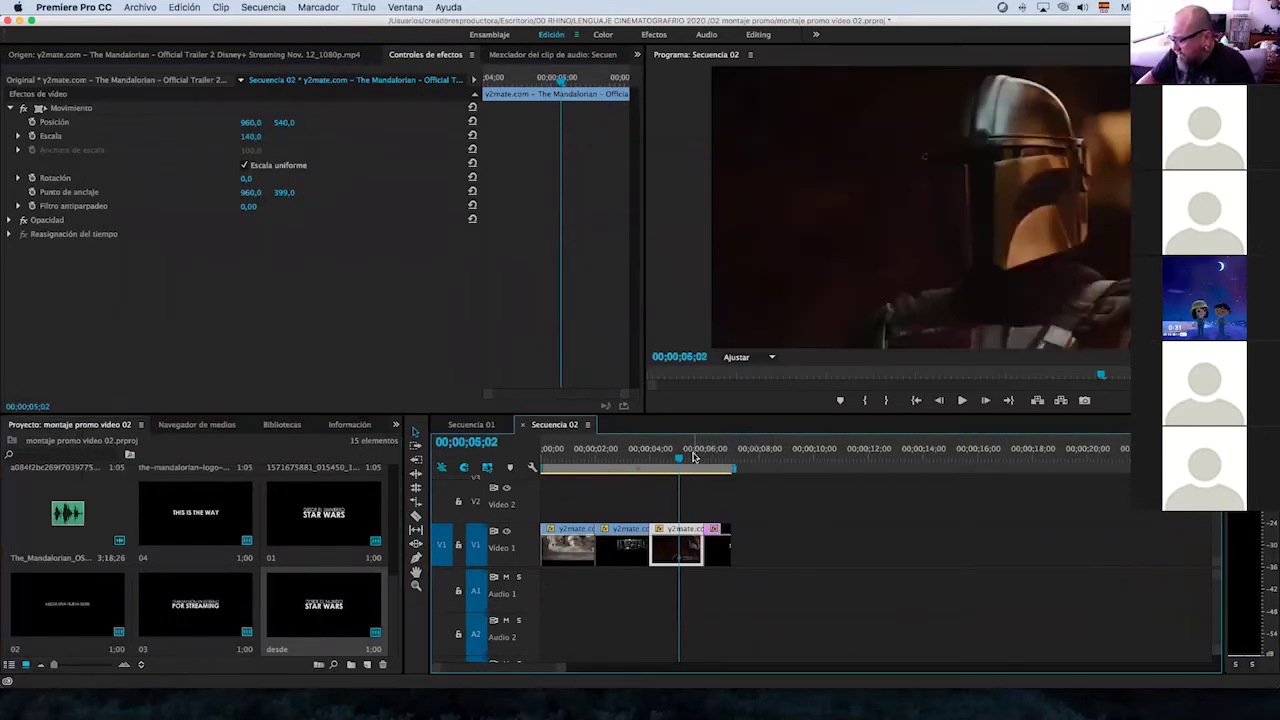
left_click_drag(705, 457, 763, 462)
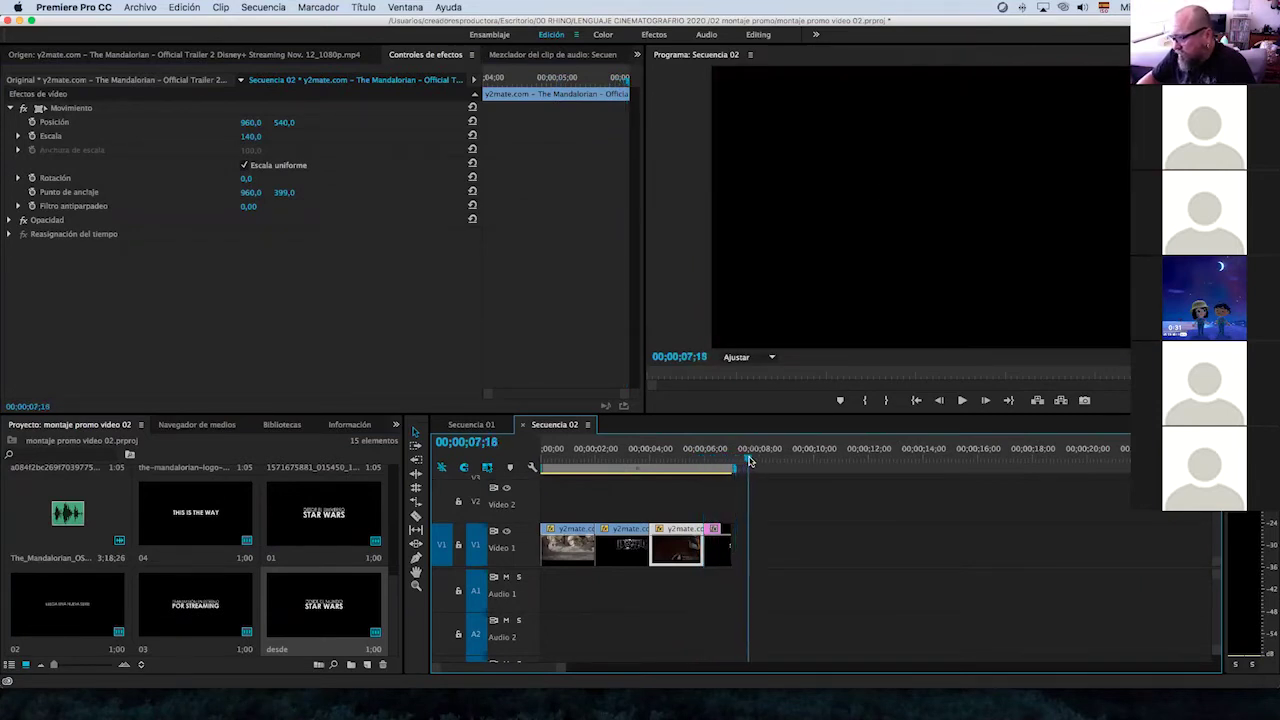
left_click_drag(763, 462, 759, 460)
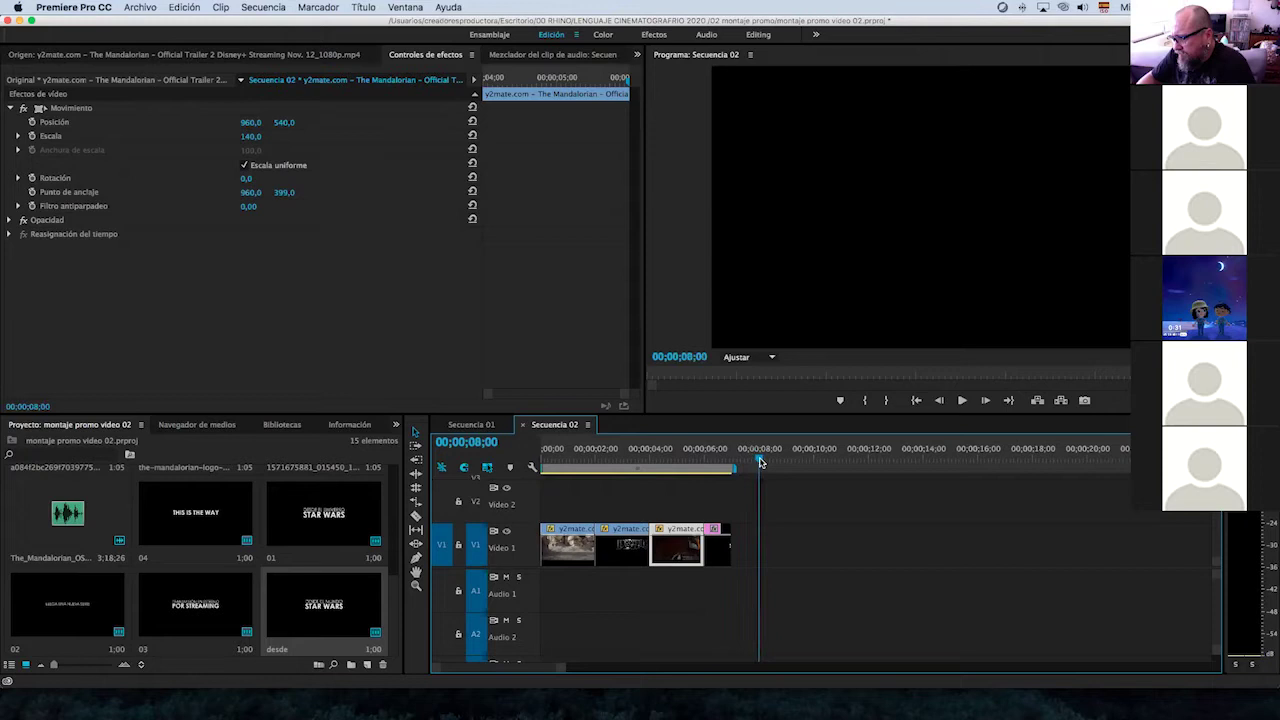
left_click_drag(727, 543, 758, 543)
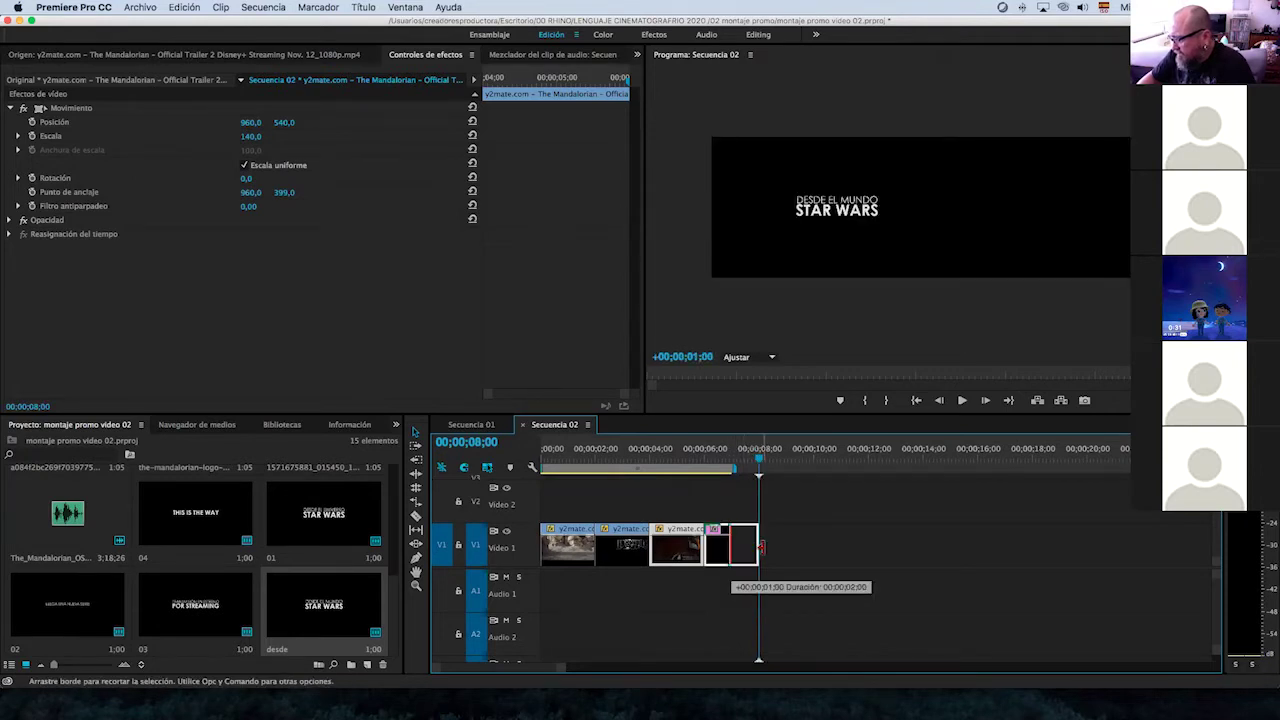
Play back the sequence and select the desde title clip.
key("space")
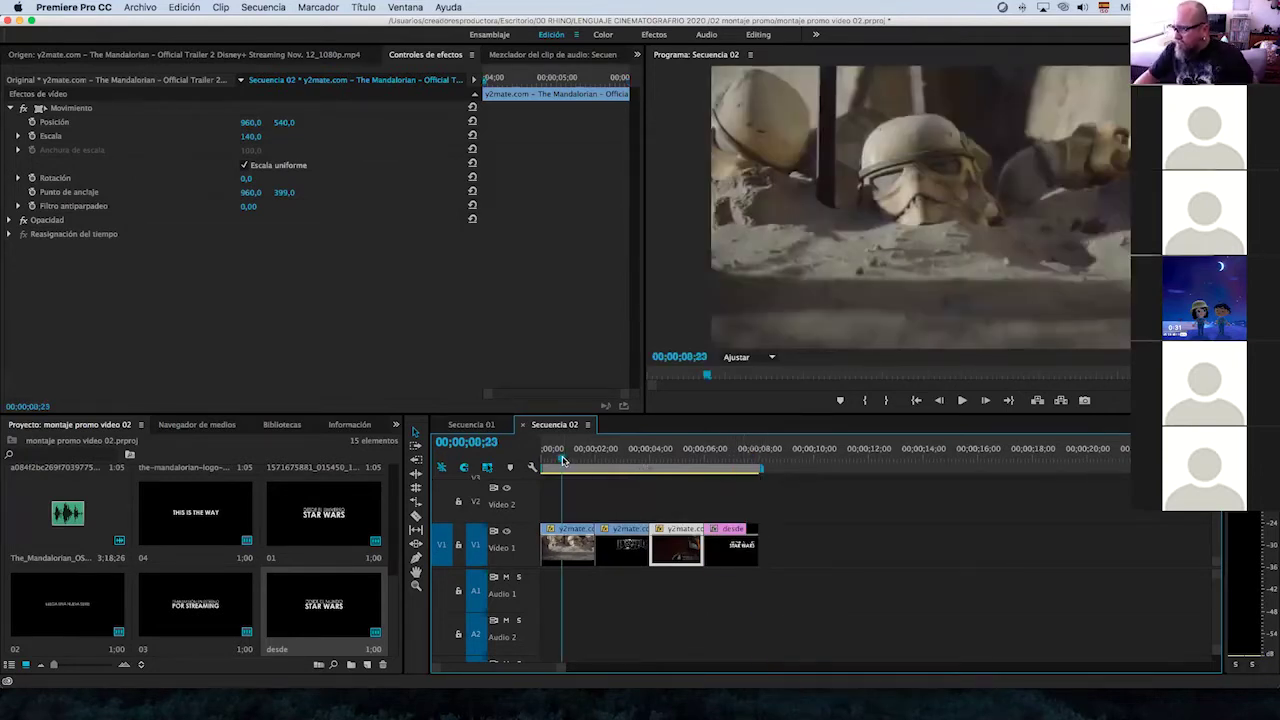
left_click_drag(595, 466, 680, 489)
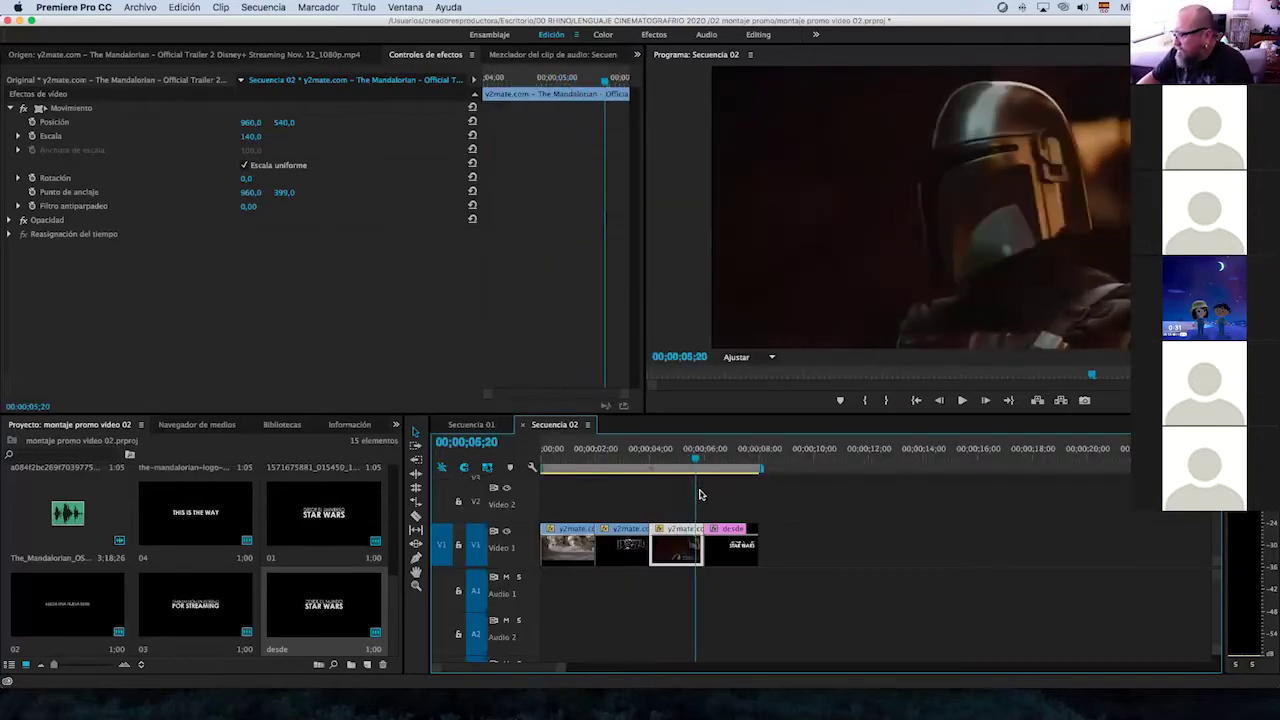
key("Left")
key("Left")
key("Left")
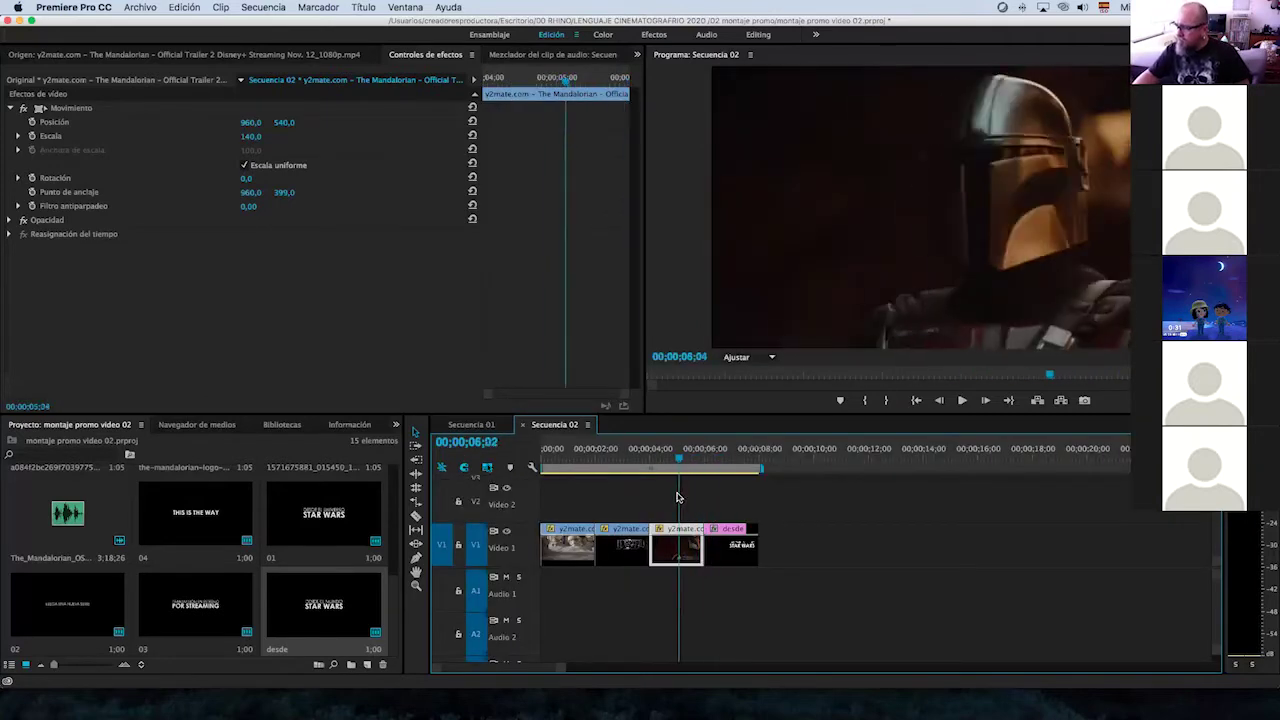
key("Right")
key("Right")
key("Right")
left_click(730, 545)
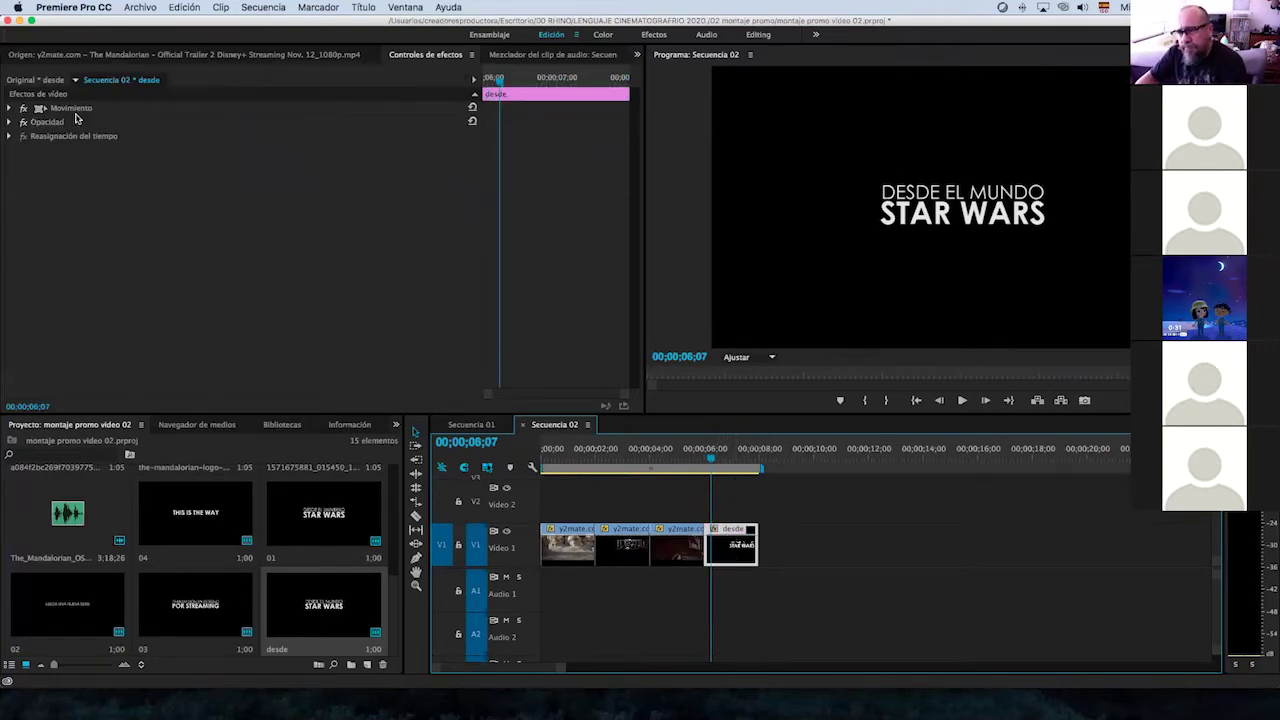
Keyframe the desde title's Escala from 100 at its start to 80 at 00;00;08;00.
left_click(9, 109)
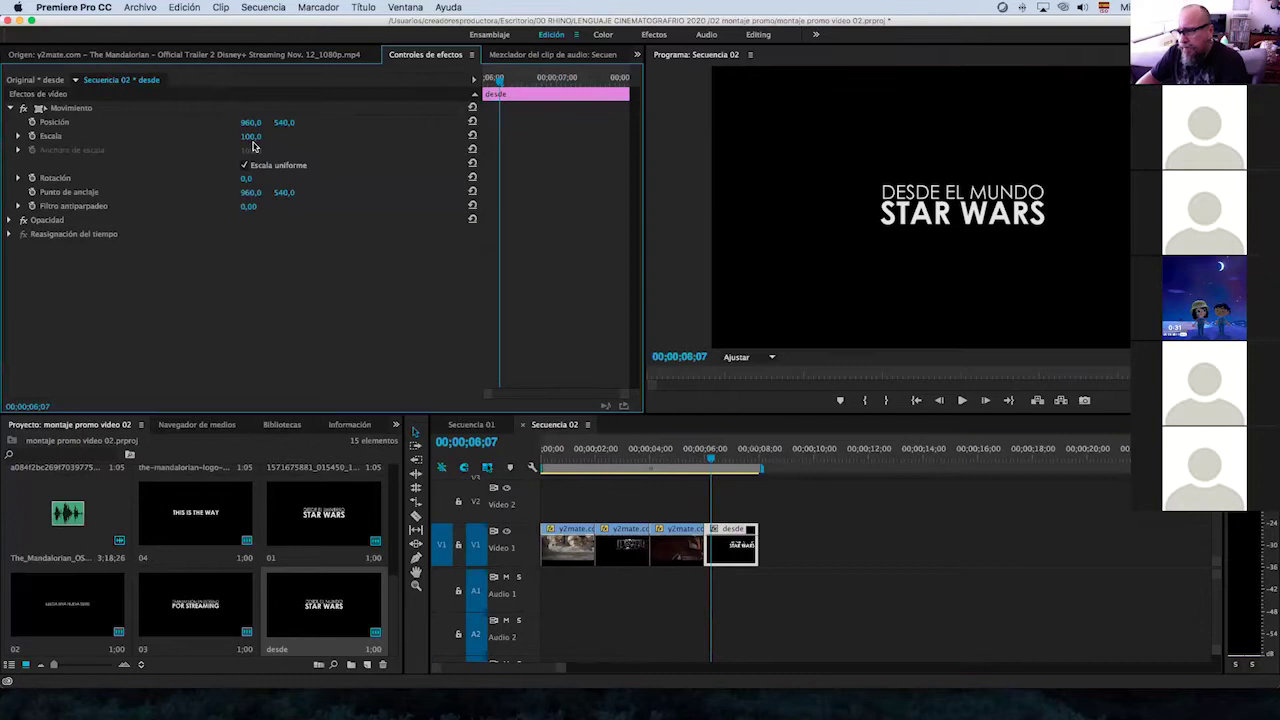
left_click_drag(499, 80, 485, 80)
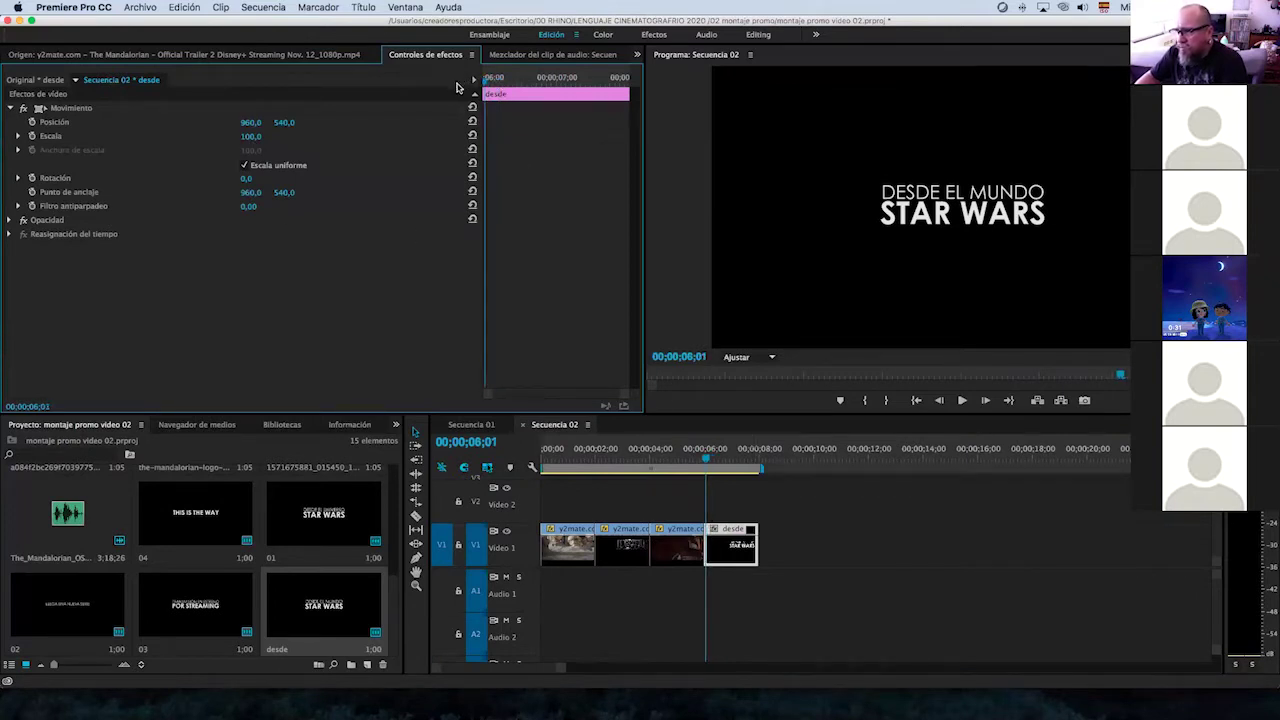
left_click(32, 137)
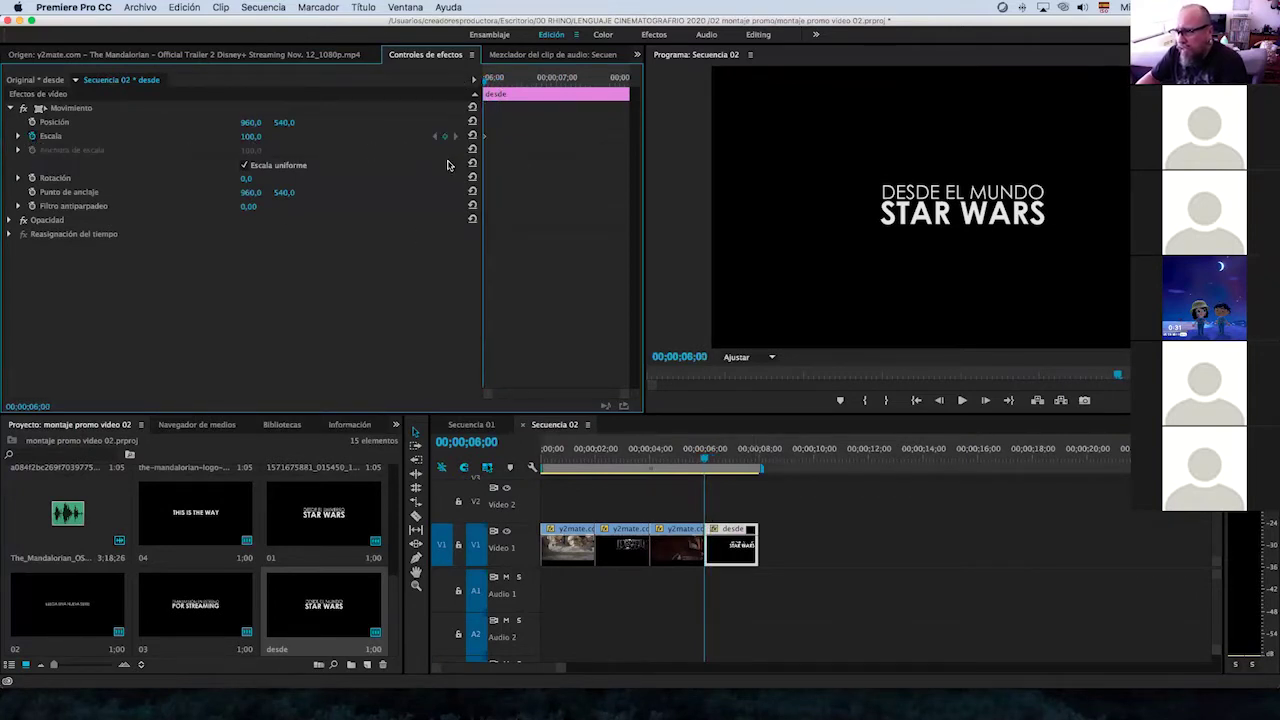
left_click_drag(485, 80, 655, 100)
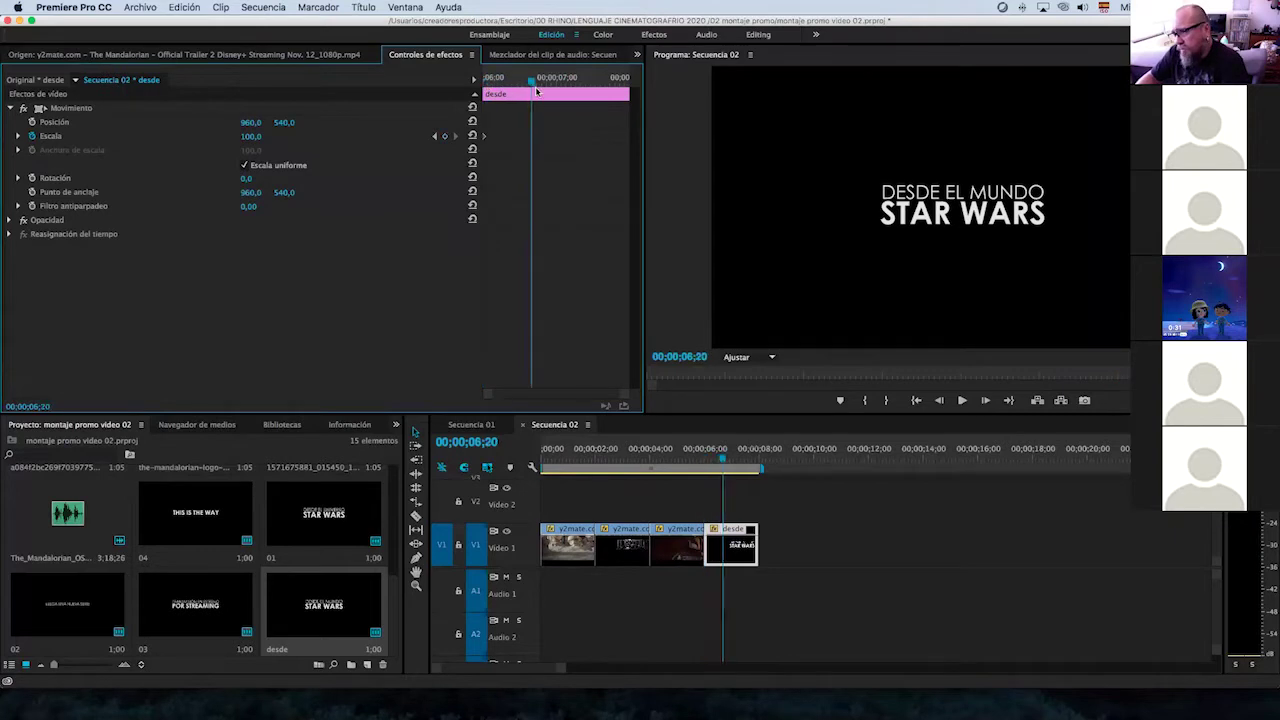
key("Right")
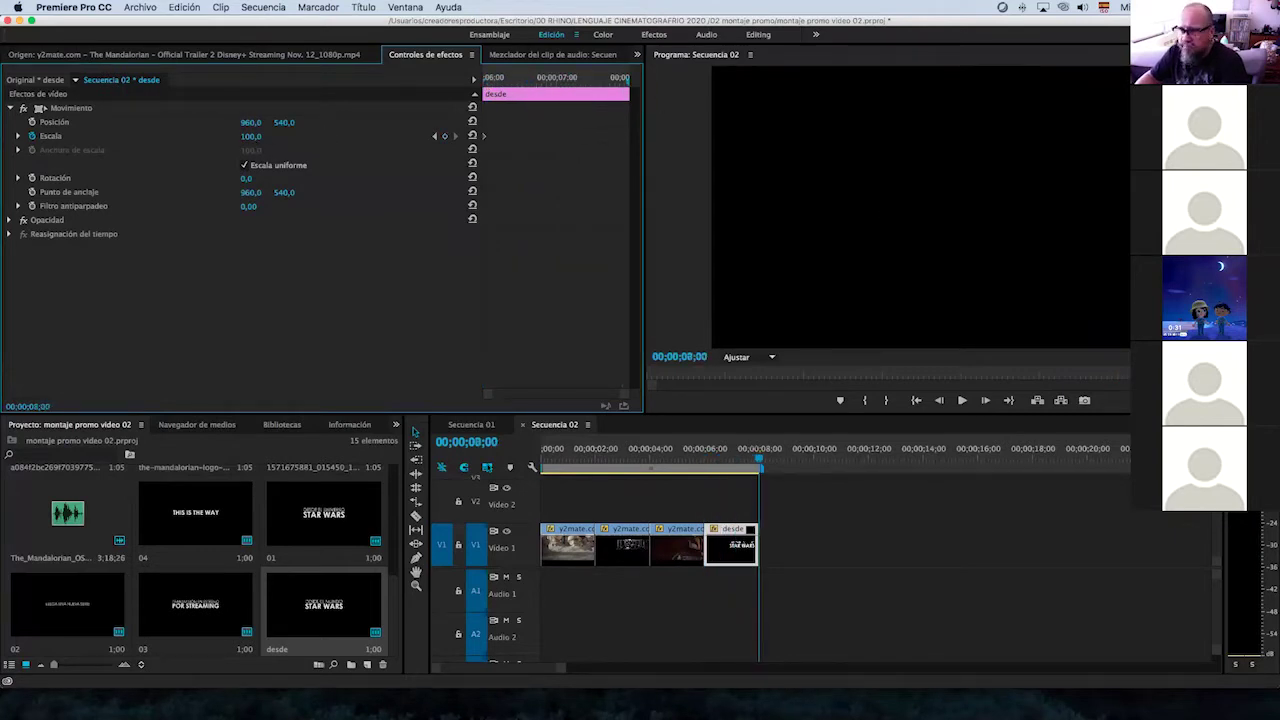
left_click(253, 136)
key("Return")
Scrub back to preview the shrinking title and bring up the Effects panel.
left_click_drag(697, 459, 748, 461)
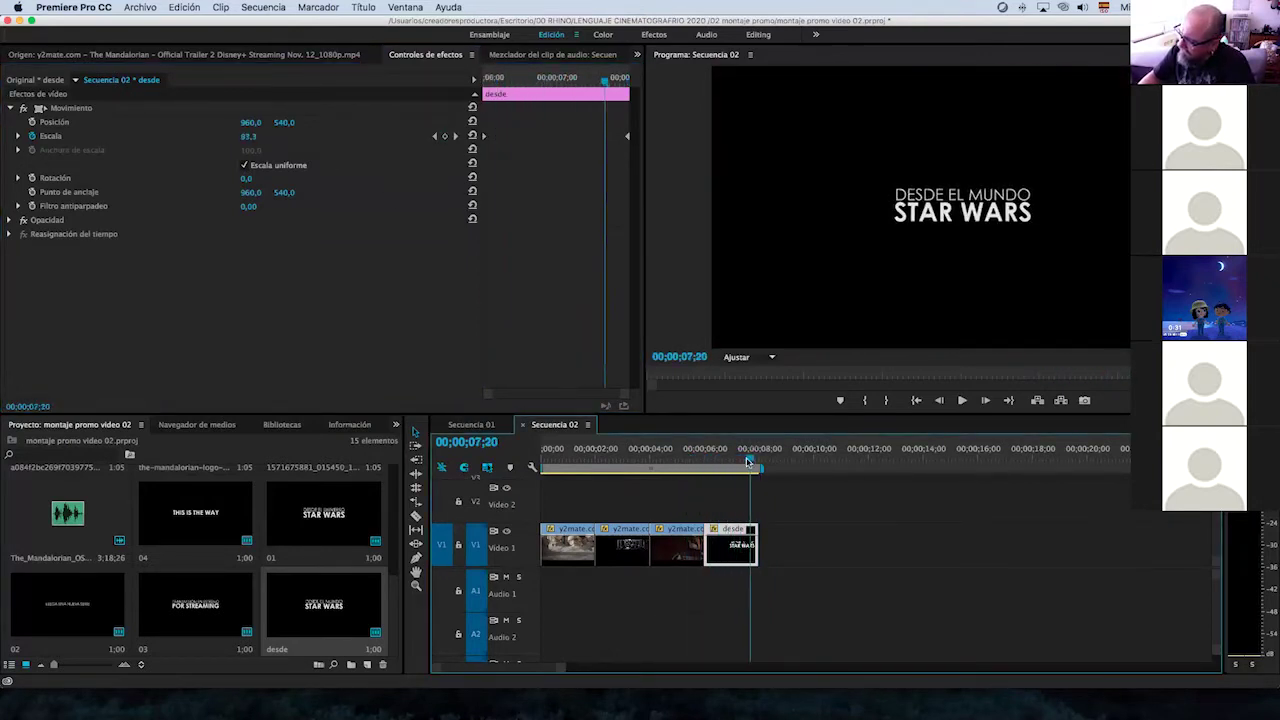
left_click_drag(748, 461, 634, 458)
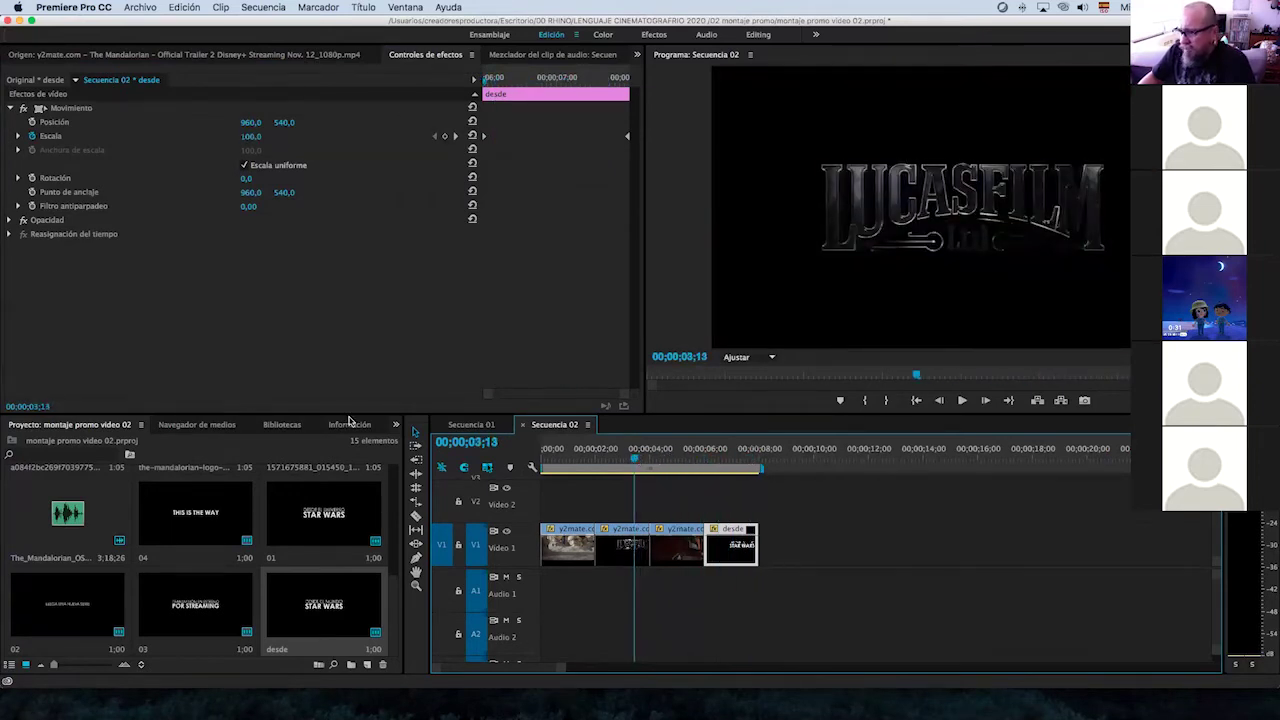
left_click(395, 425)
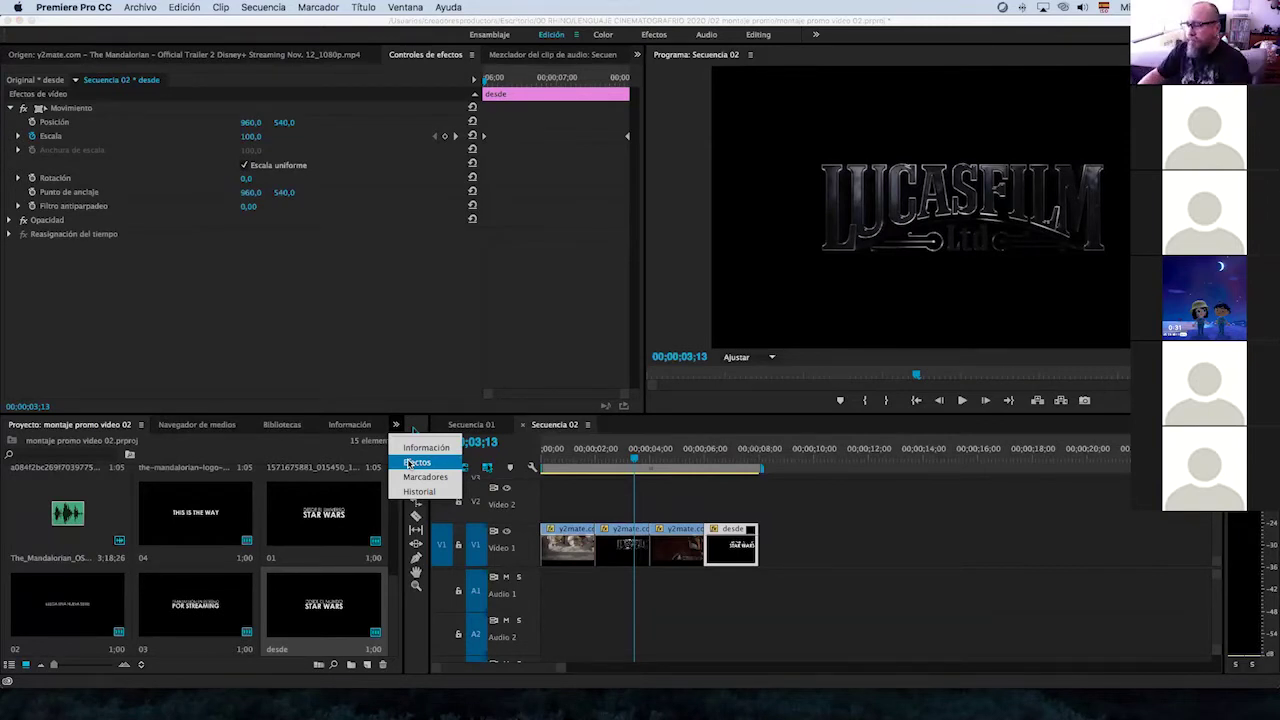
left_click(409, 463)
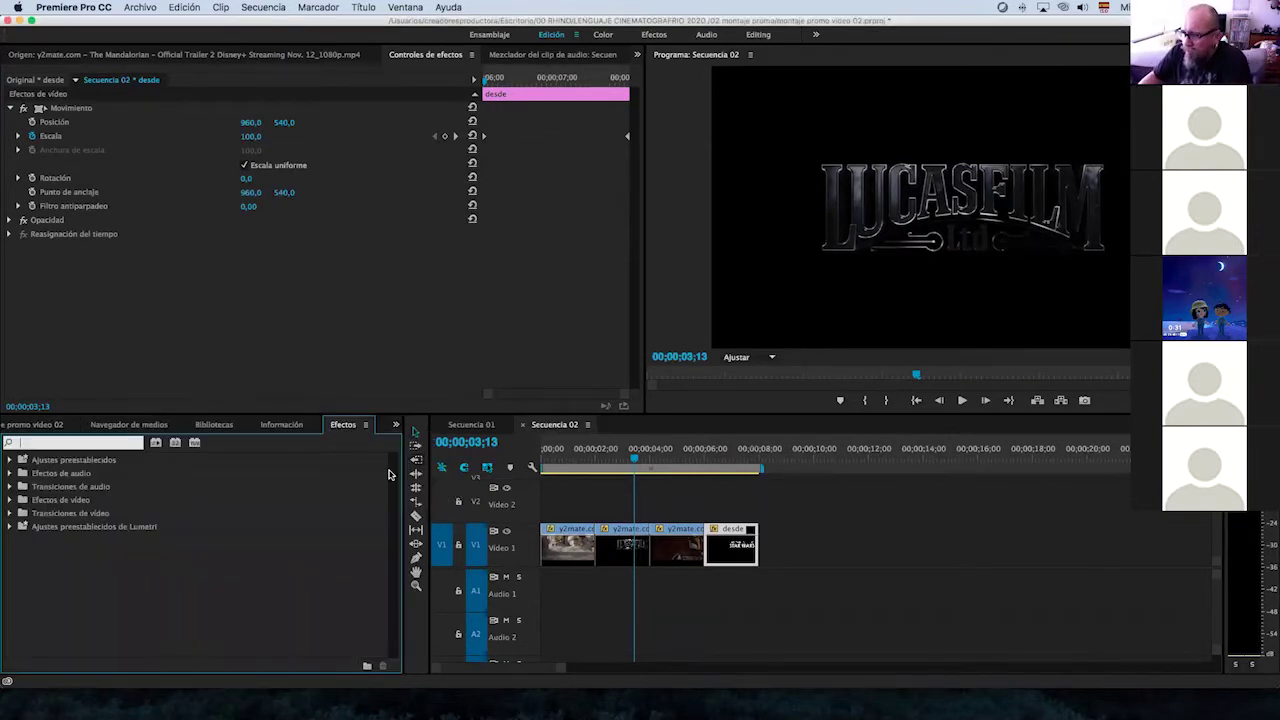
Drag Pasar a negro from Transiciones de vídeo > Disolver onto the first V1 cut.
left_click(11, 500)
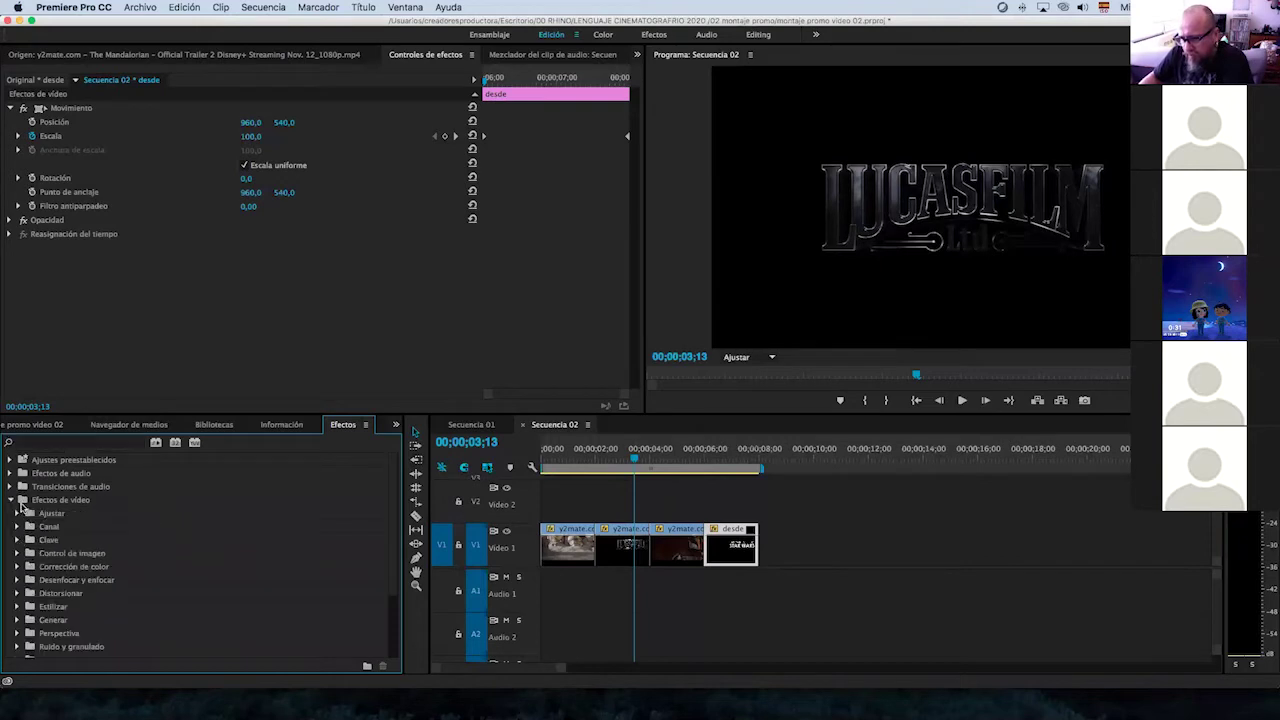
left_click(11, 500)
left_click(10, 513)
left_click(17, 567)
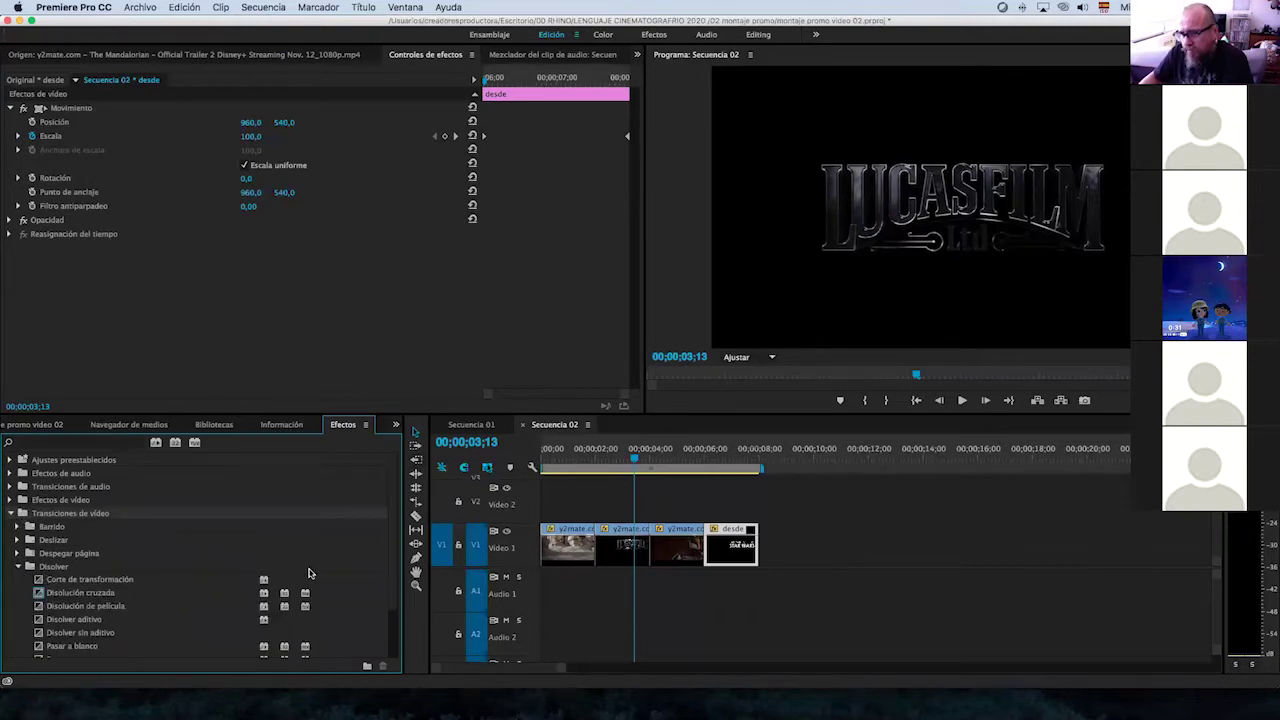
scroll(203, 585, "down", 2)
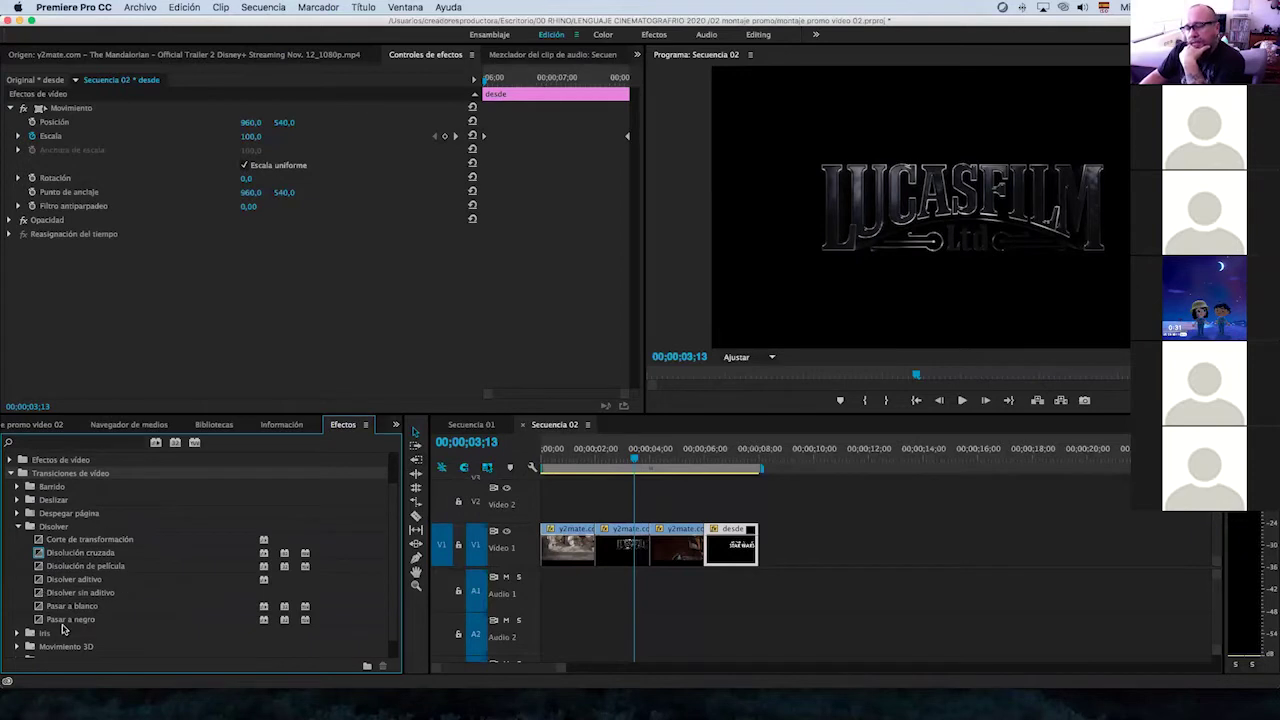
left_click(40, 621)
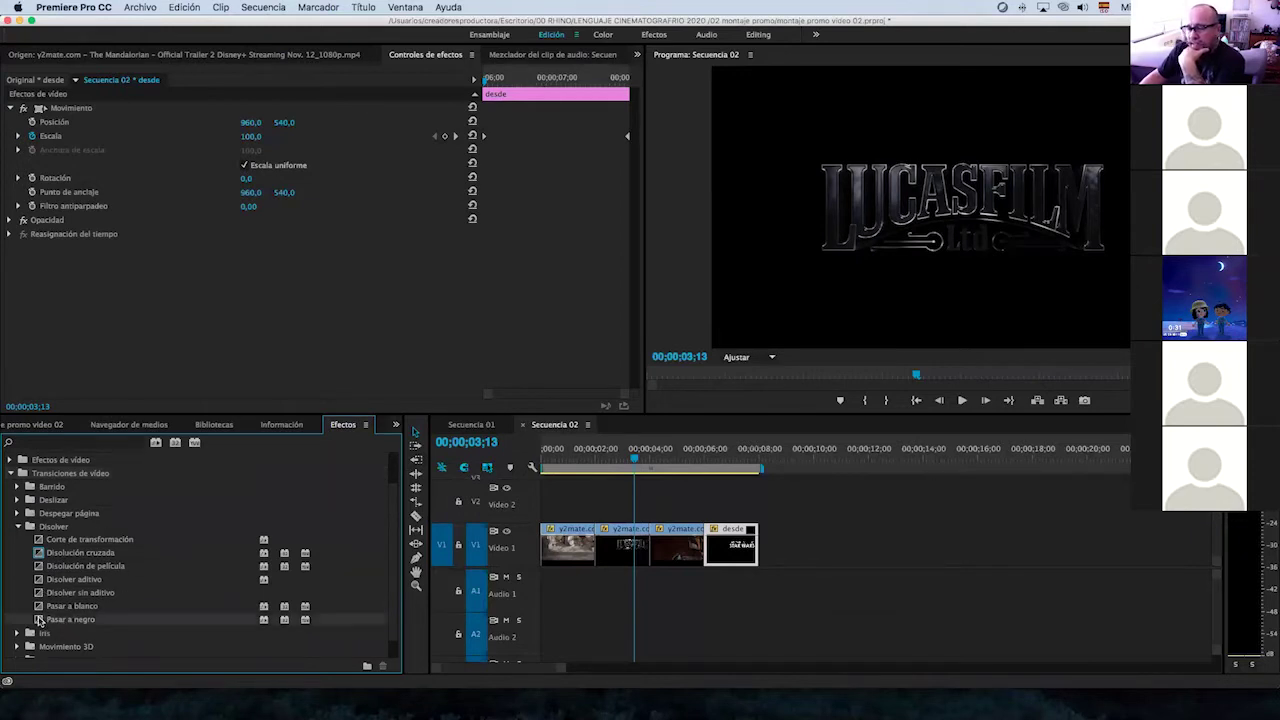
mouse_move(40, 621)
left_mouse_down()
mouse_move(624, 598)
mouse_move(604, 567)
left_mouse_up()
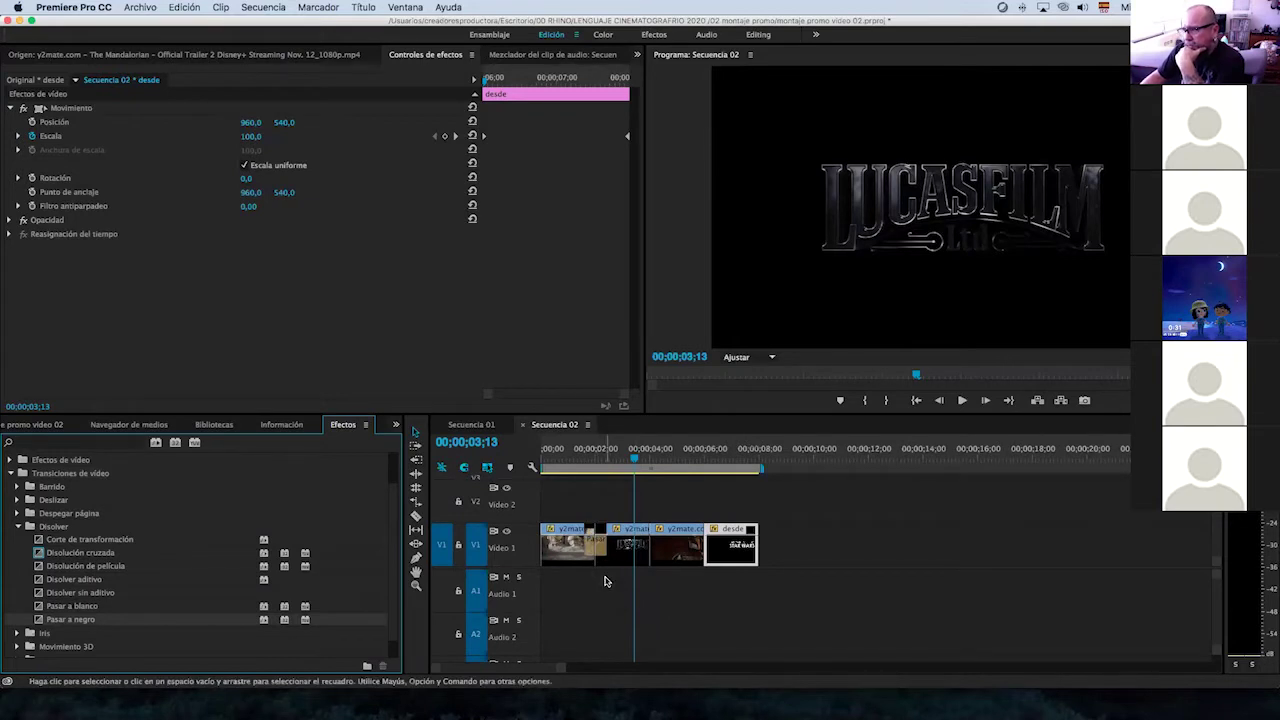
Preview the new fade and open its duration settings.
left_click(588, 457)
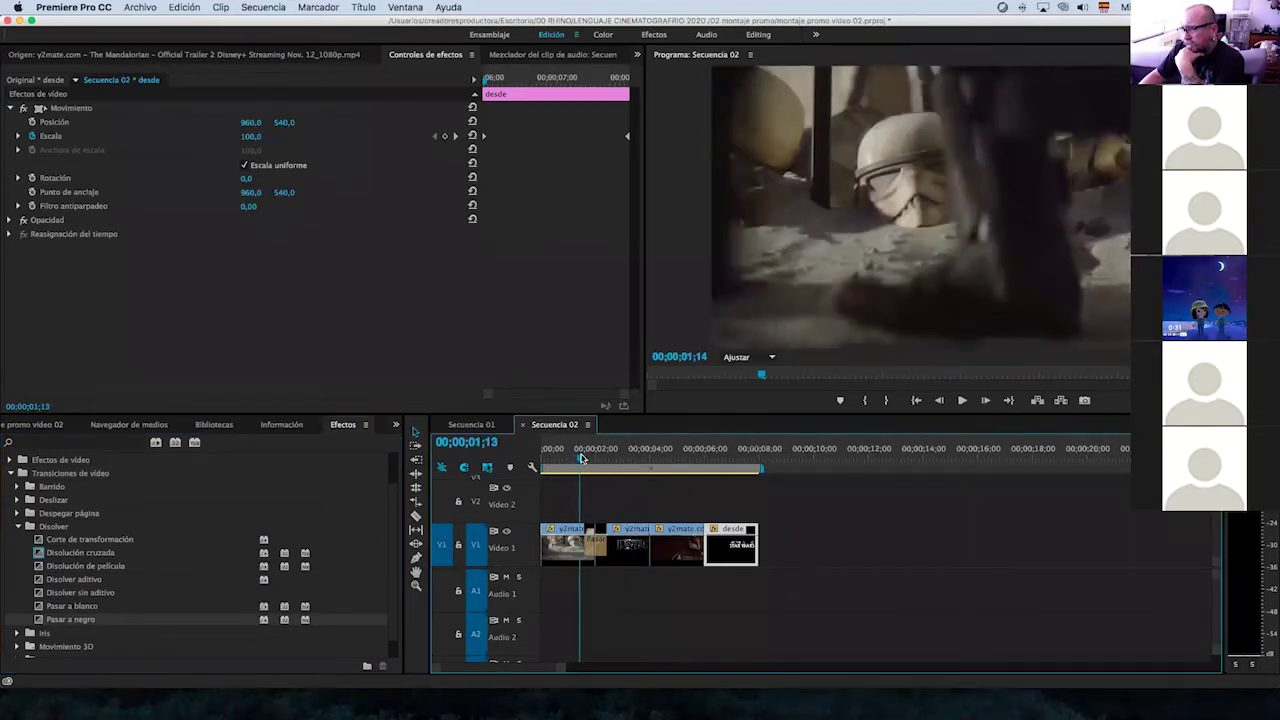
left_click_drag(588, 457, 616, 457)
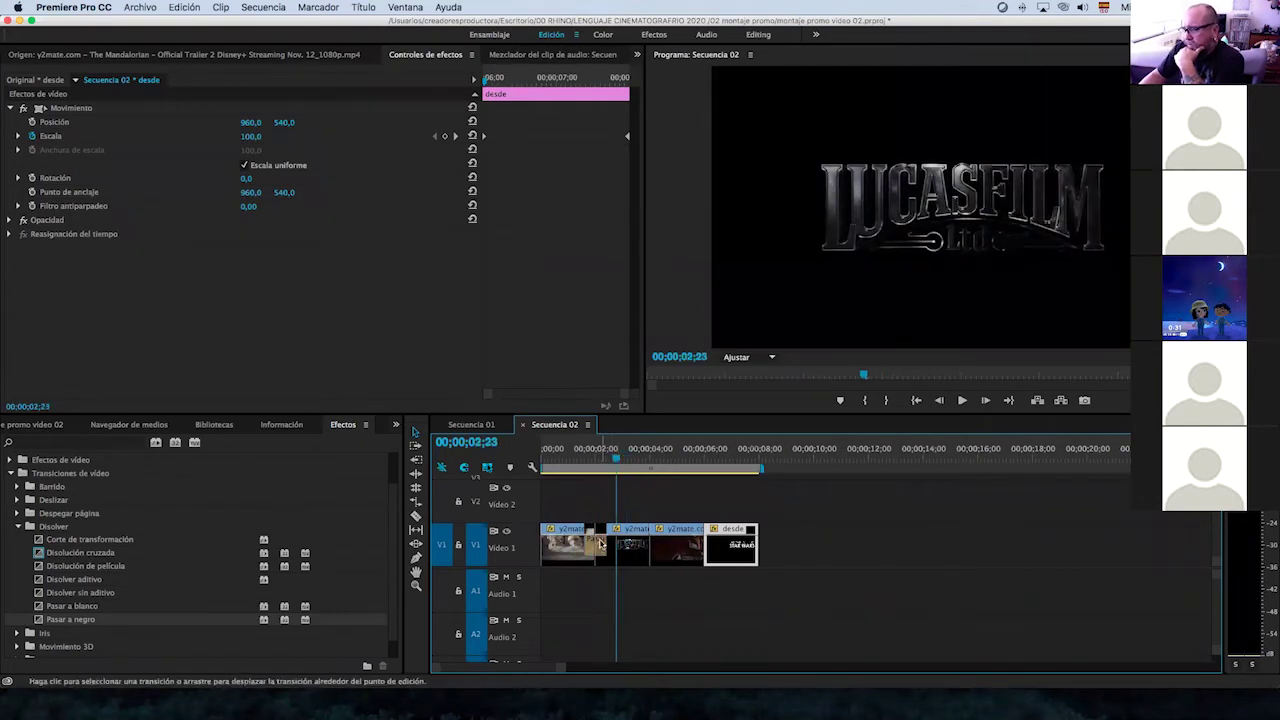
double_click(600, 549)
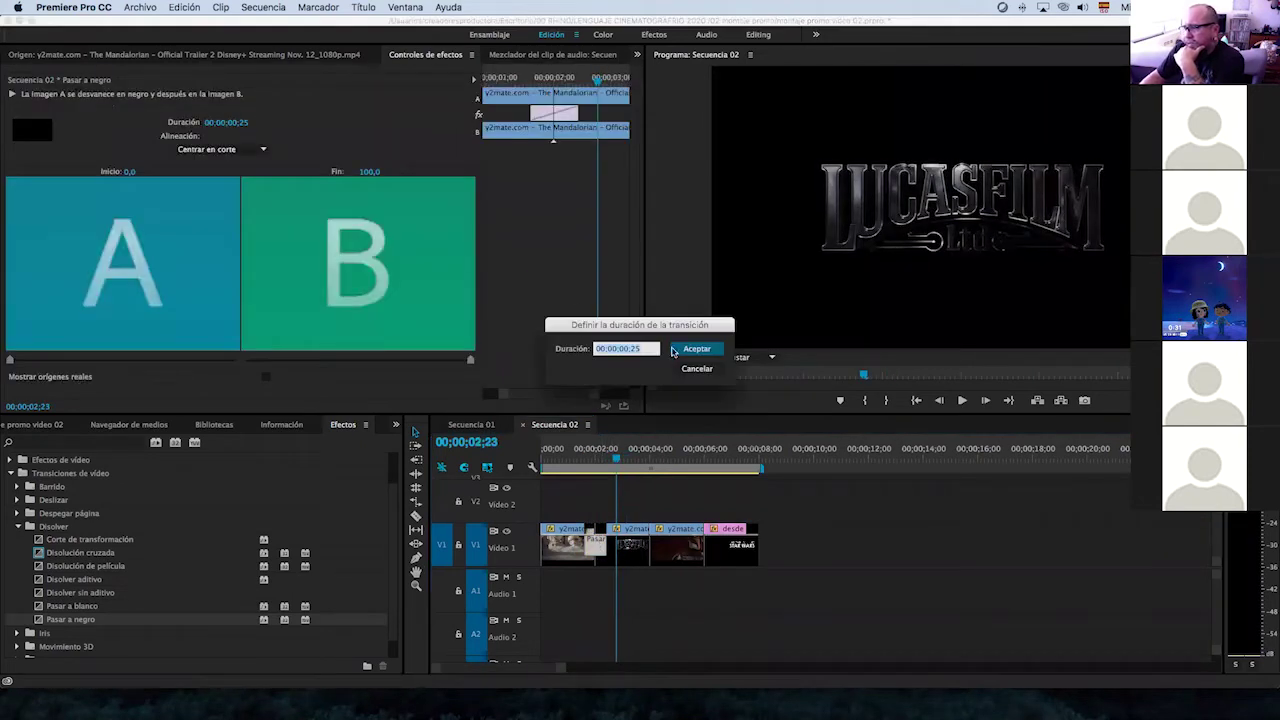
Shorten the first fade to 00;00;00;10 and preview it.
key("Right")
key("BackSpace")
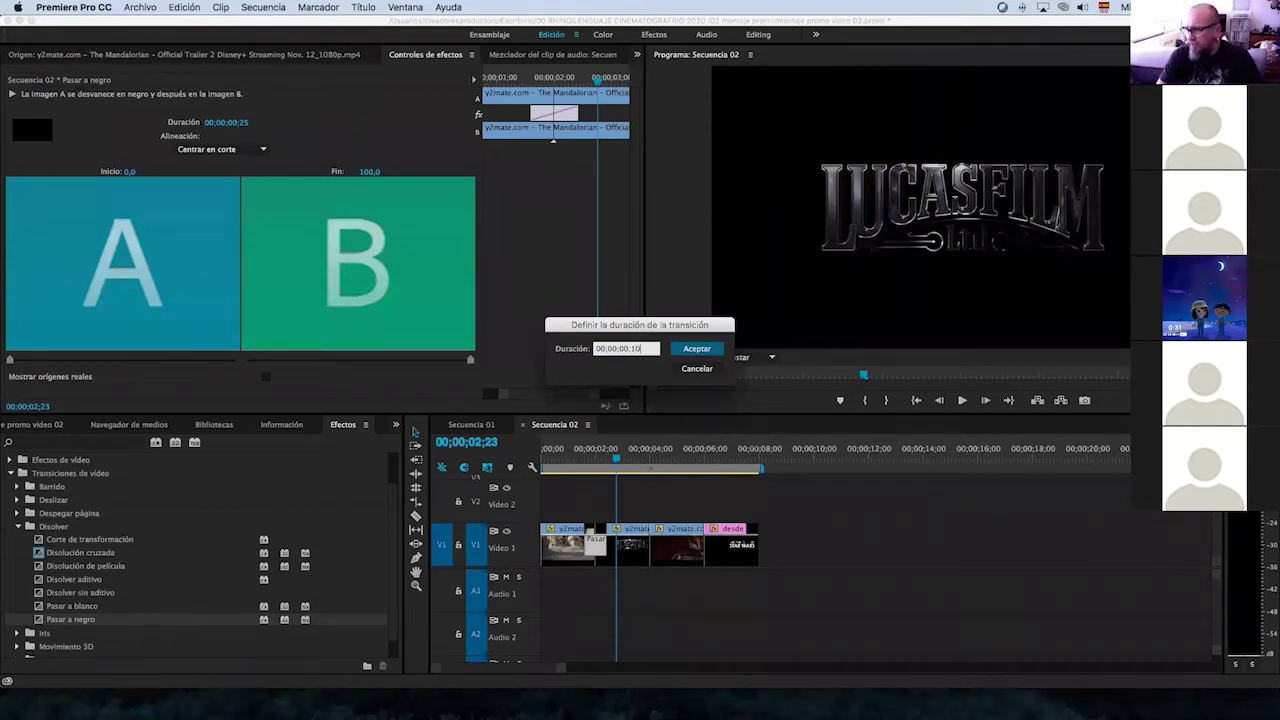
key("Return")
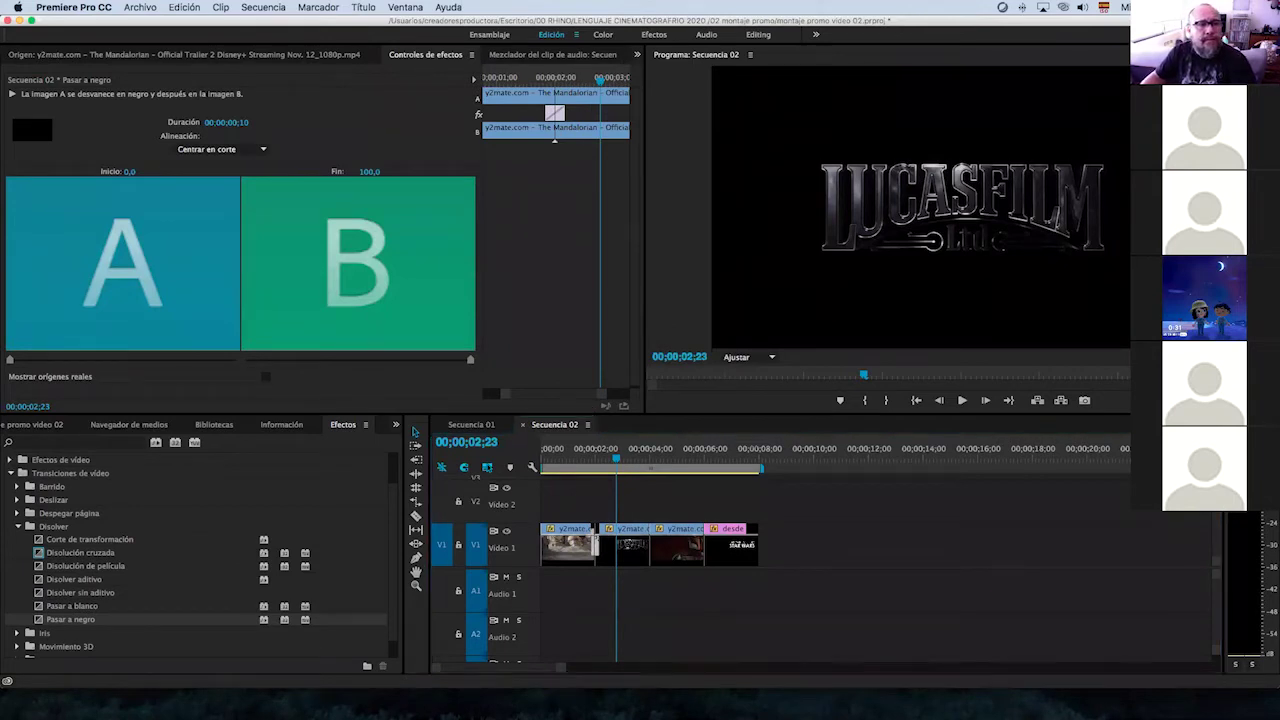
left_click_drag(581, 456, 670, 474)
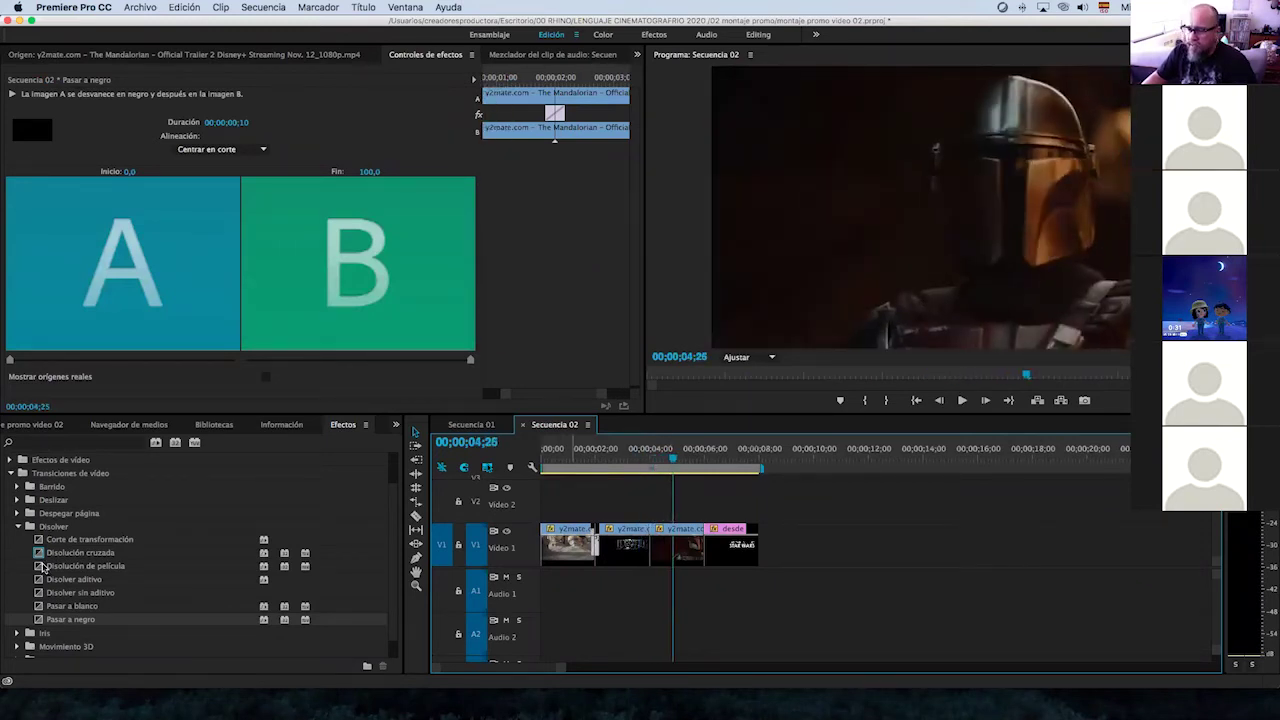
Add a 10-frame Pasar a negro fade at the second cut and preview it.
left_click_drag(40, 621, 652, 548)
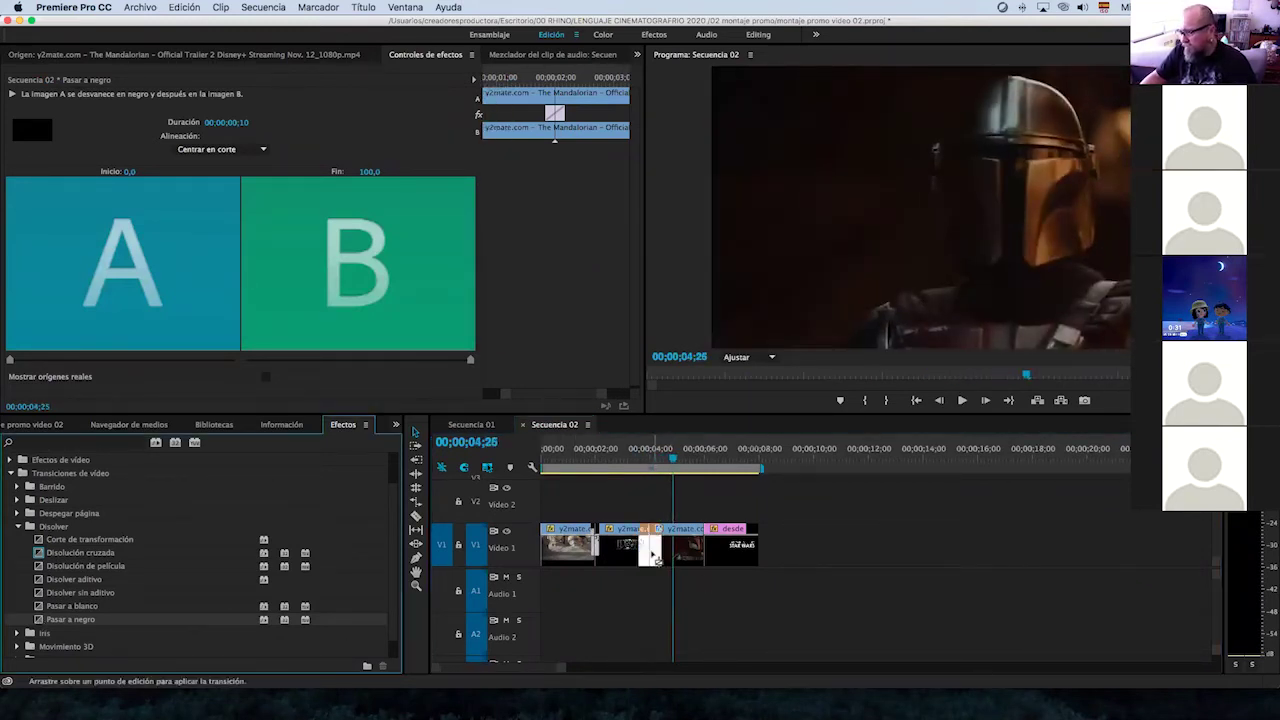
double_click(655, 548)
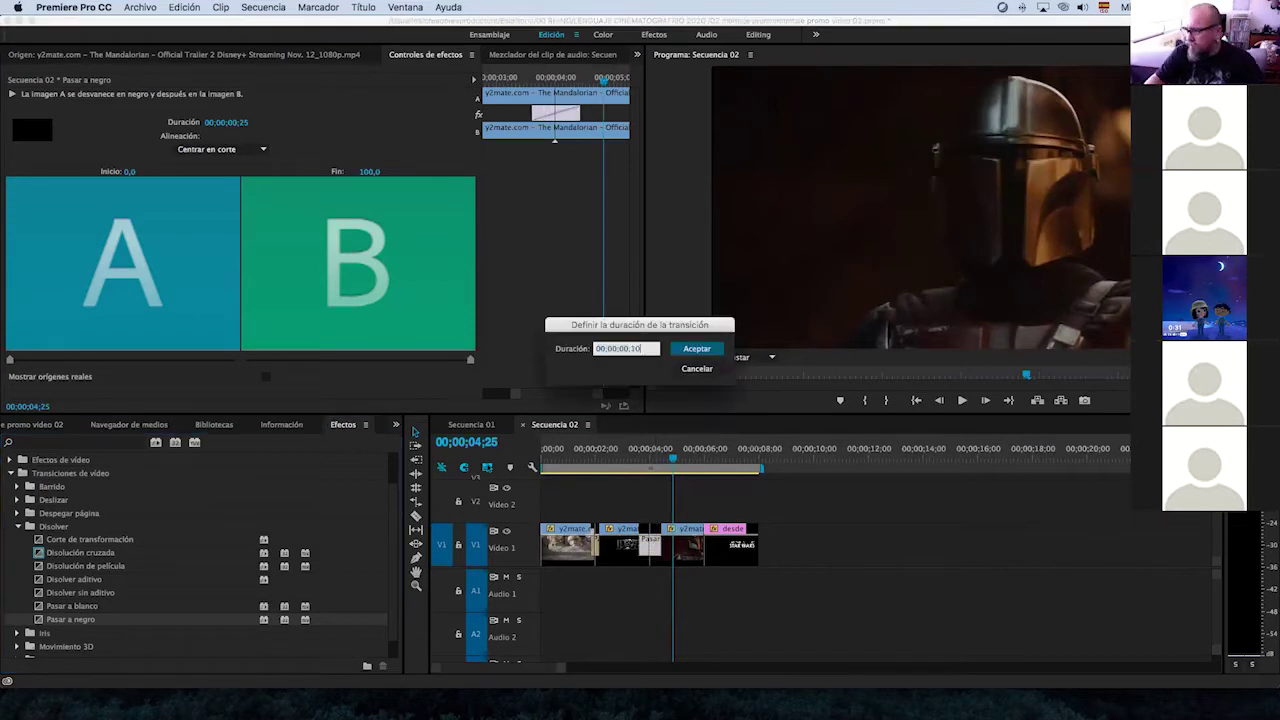
type("10")
left_click(686, 351)
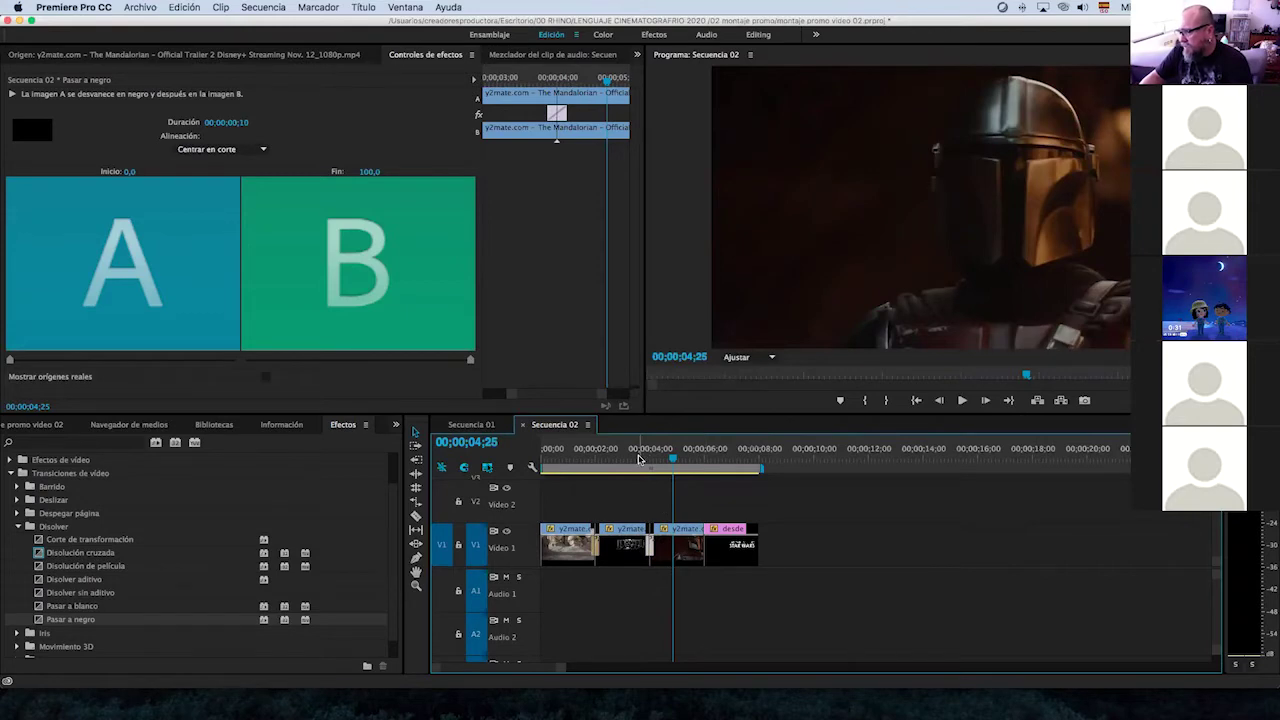
left_click(648, 458)
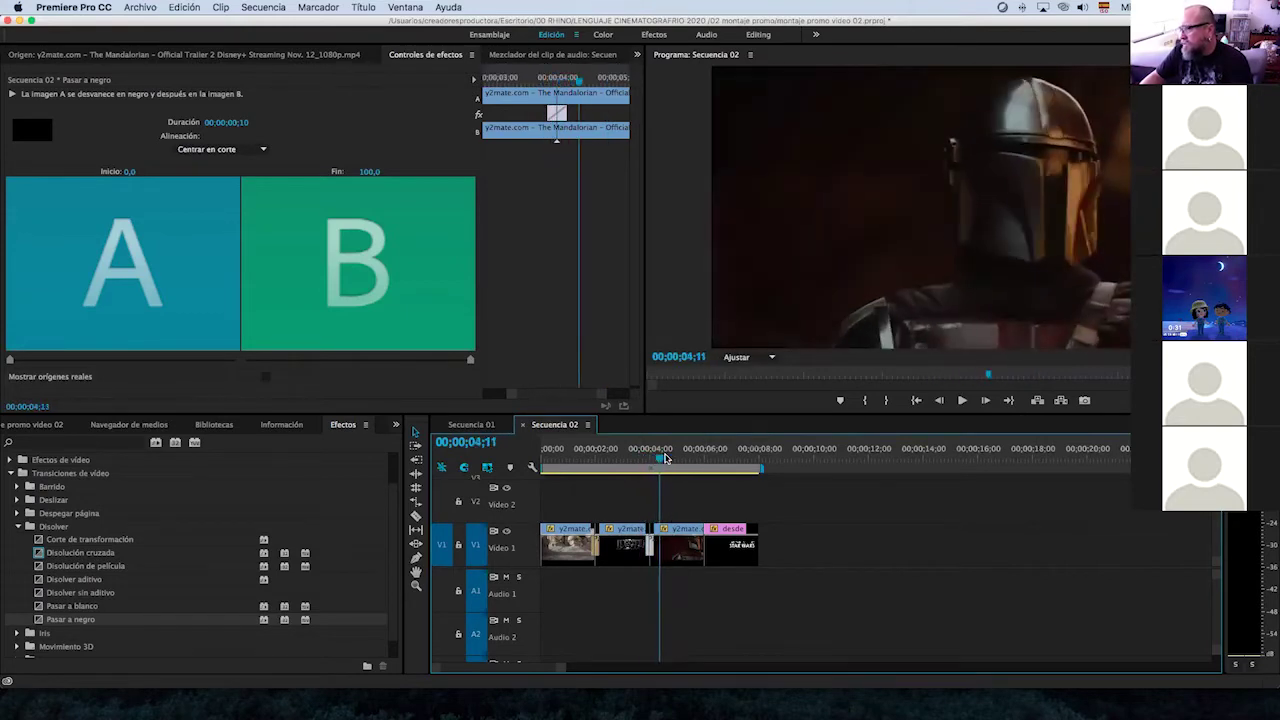
left_click_drag(653, 458, 705, 470)
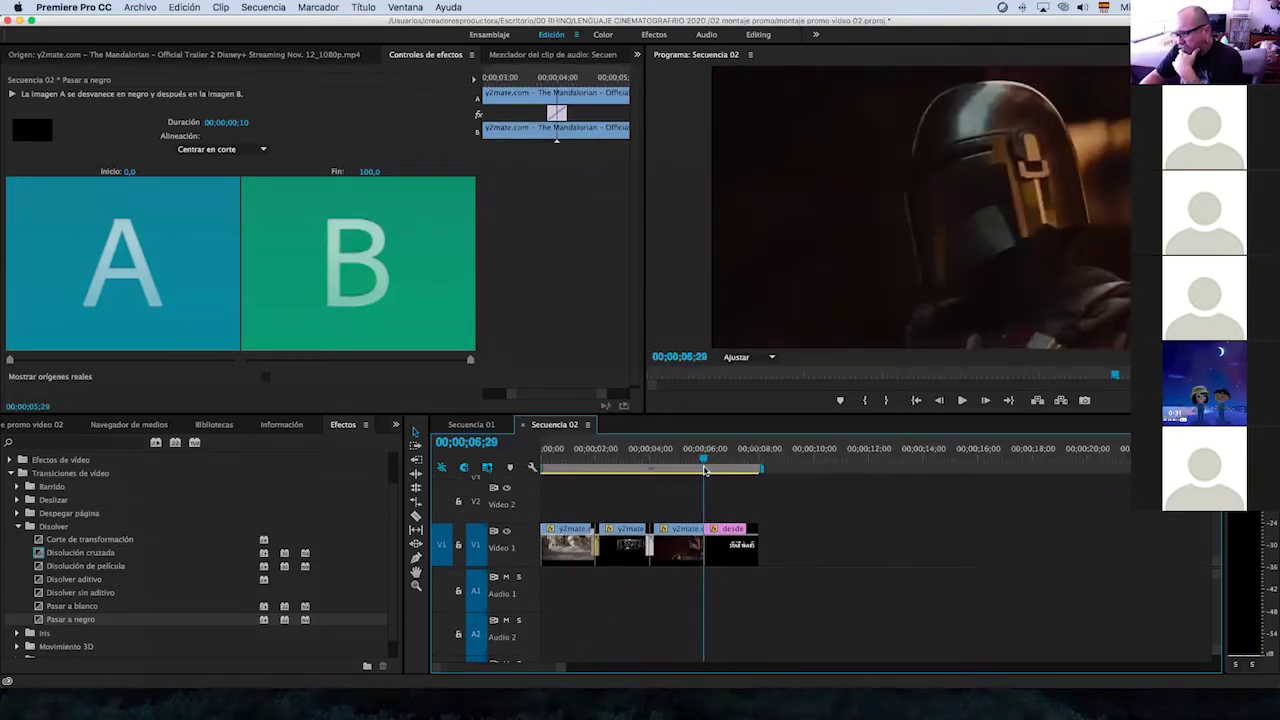
Add a 10-frame Pasar a negro fade before the desde title and preview it.
left_click_drag(38, 622, 716, 545)
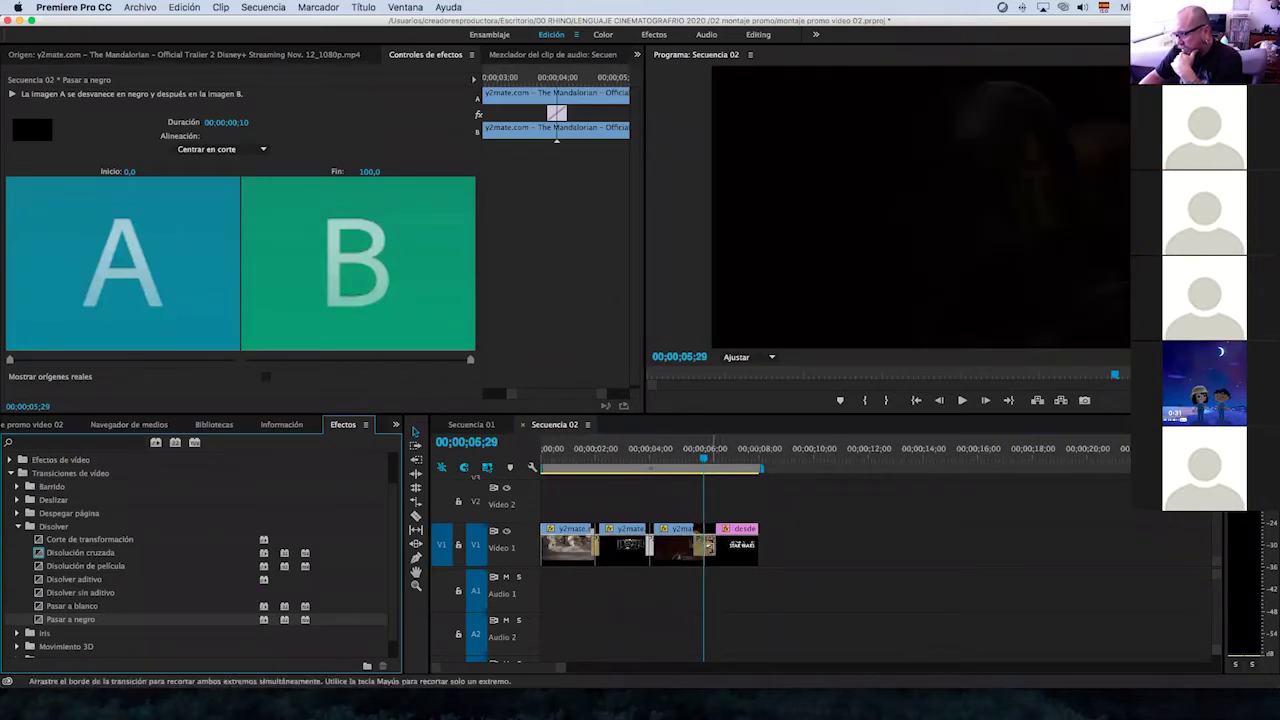
double_click(708, 546)
type("10")
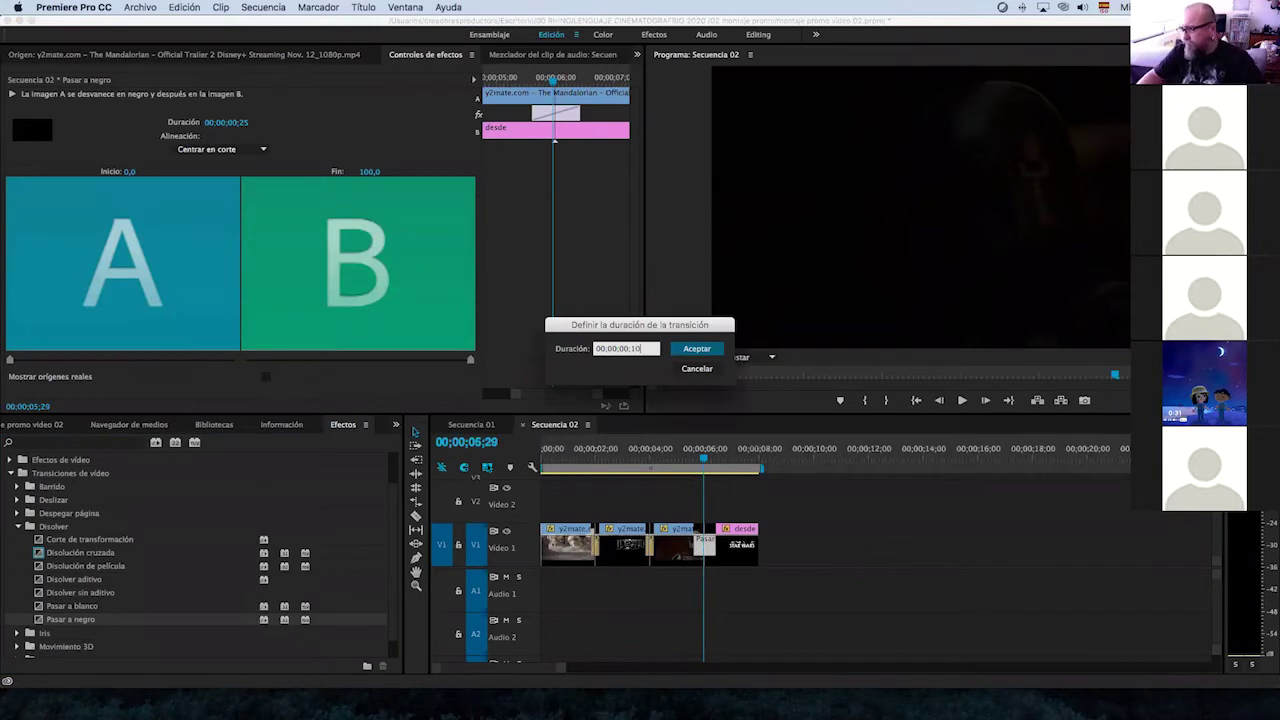
left_click(695, 349)
mouse_move(693, 458)
left_mouse_down()
mouse_move(572, 457)
mouse_move(692, 462)
mouse_move(582, 470)
mouse_move(722, 489)
mouse_move(639, 489)
left_mouse_up()
mouse_move(747, 513)
left_mouse_down()
mouse_move(699, 513)
mouse_move(711, 526)
mouse_move(728, 511)
left_mouse_up()
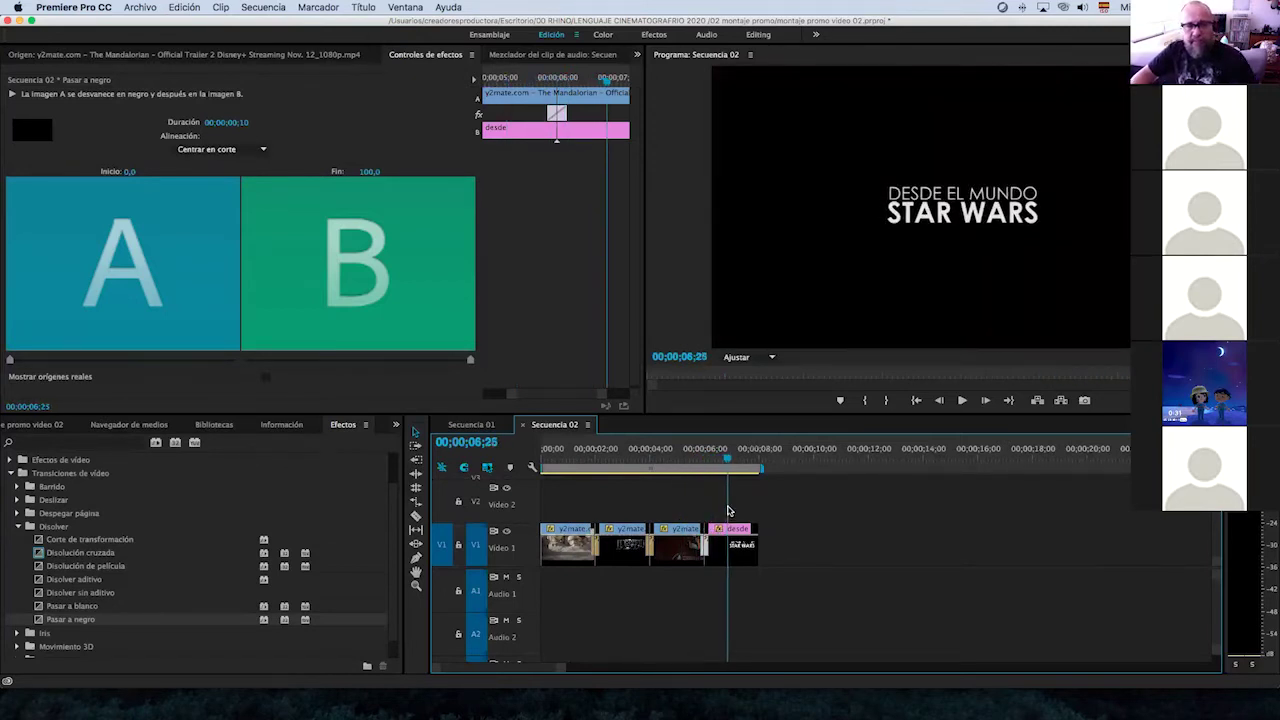
Place the character poster PNG on Video 1 right after the desde title.
left_click_drag(728, 511, 721, 511)
left_click(48, 428)
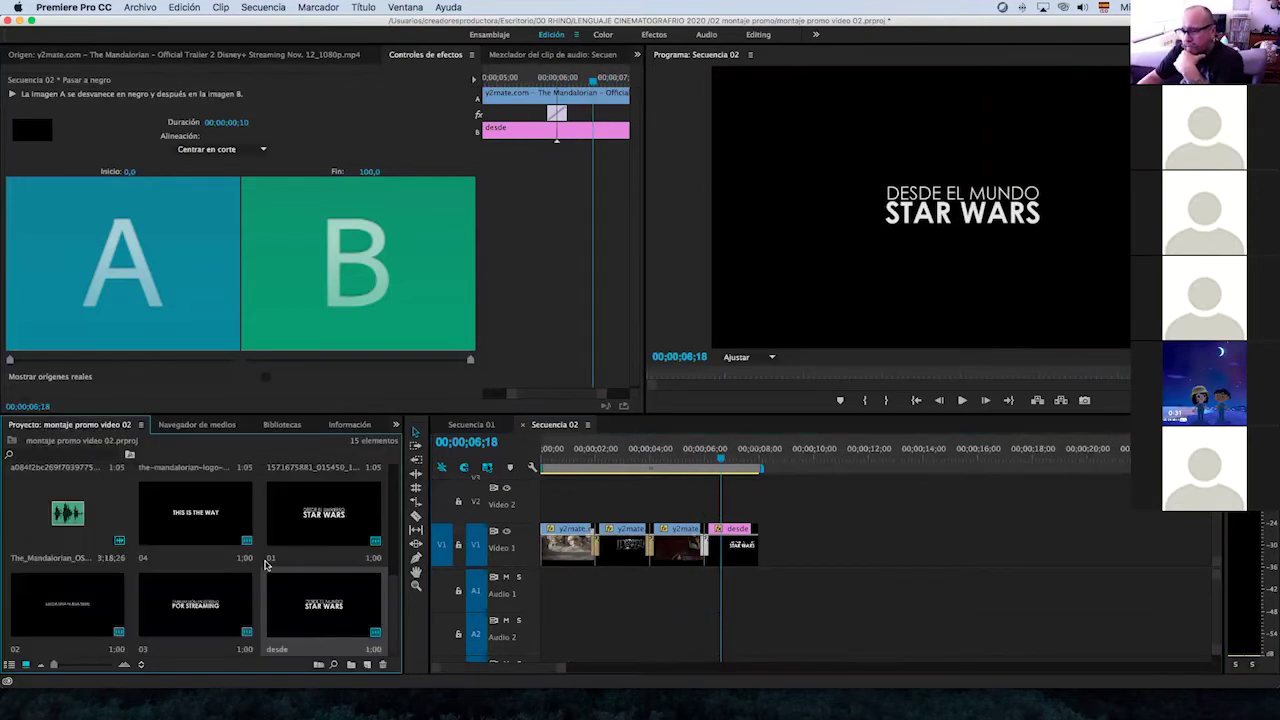
scroll(277, 584, "down", 4)
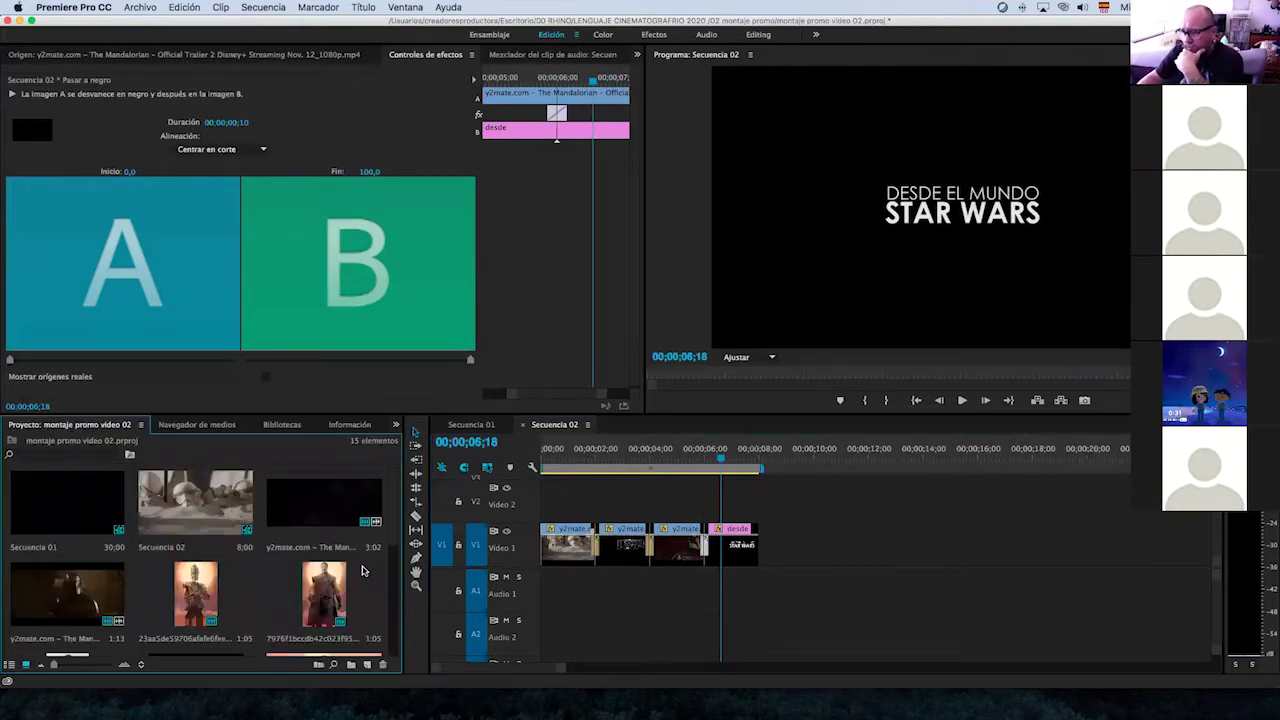
left_click(339, 572)
left_click_drag(323, 586, 775, 545)
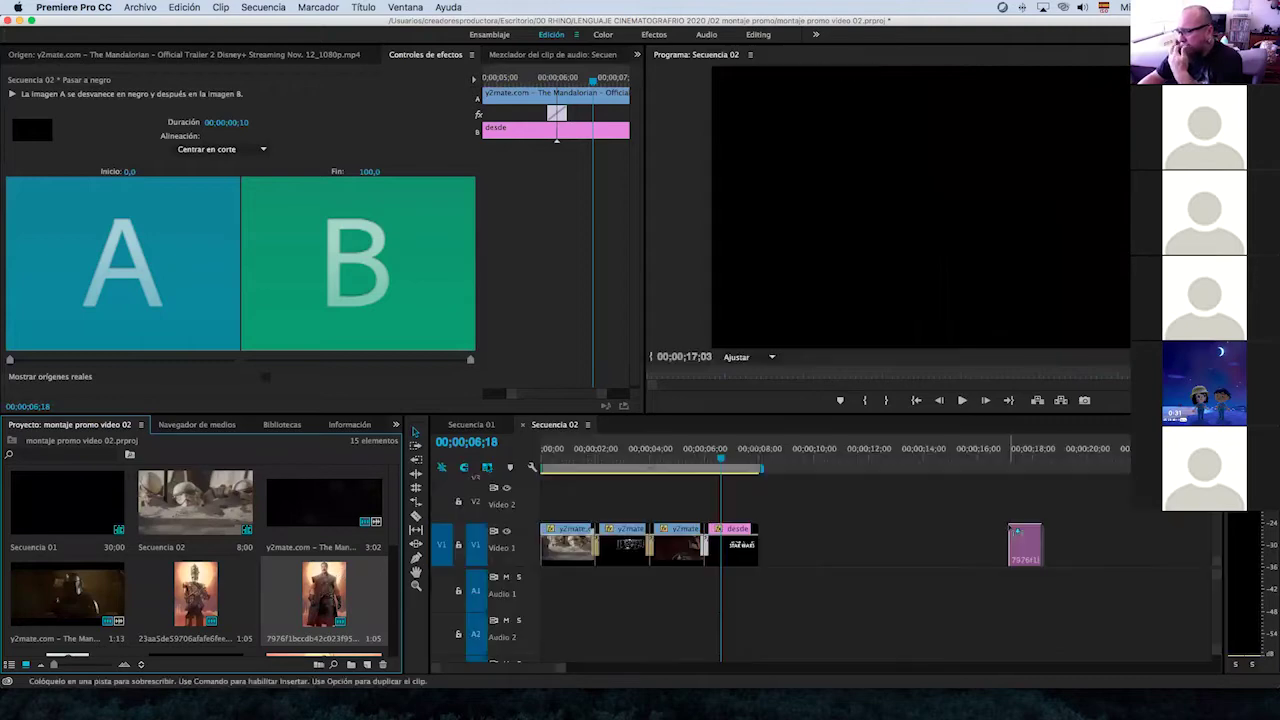
Extend the poster clip to end at 00;00;12;00, preview it, and select it.
left_click_drag(749, 457, 851, 481)
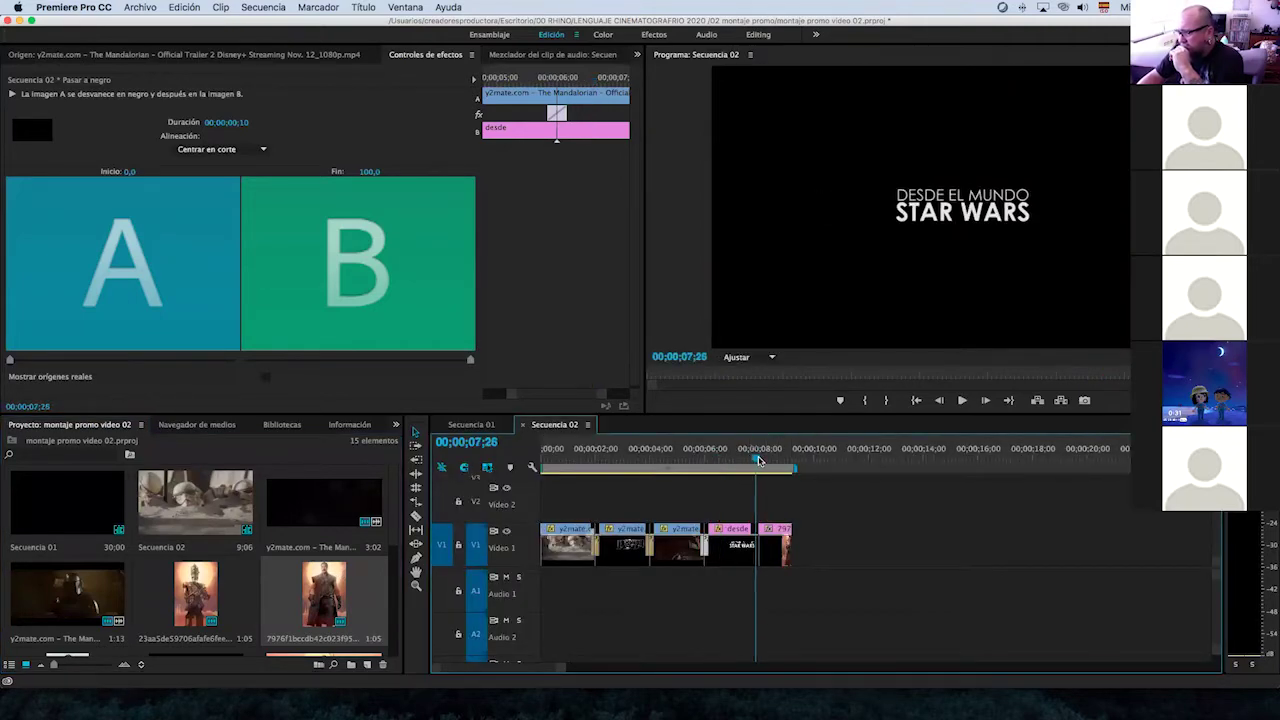
mouse_move(851, 481)
left_mouse_down()
mouse_move(852, 466)
mouse_move(894, 487)
mouse_move(867, 487)
left_mouse_up()
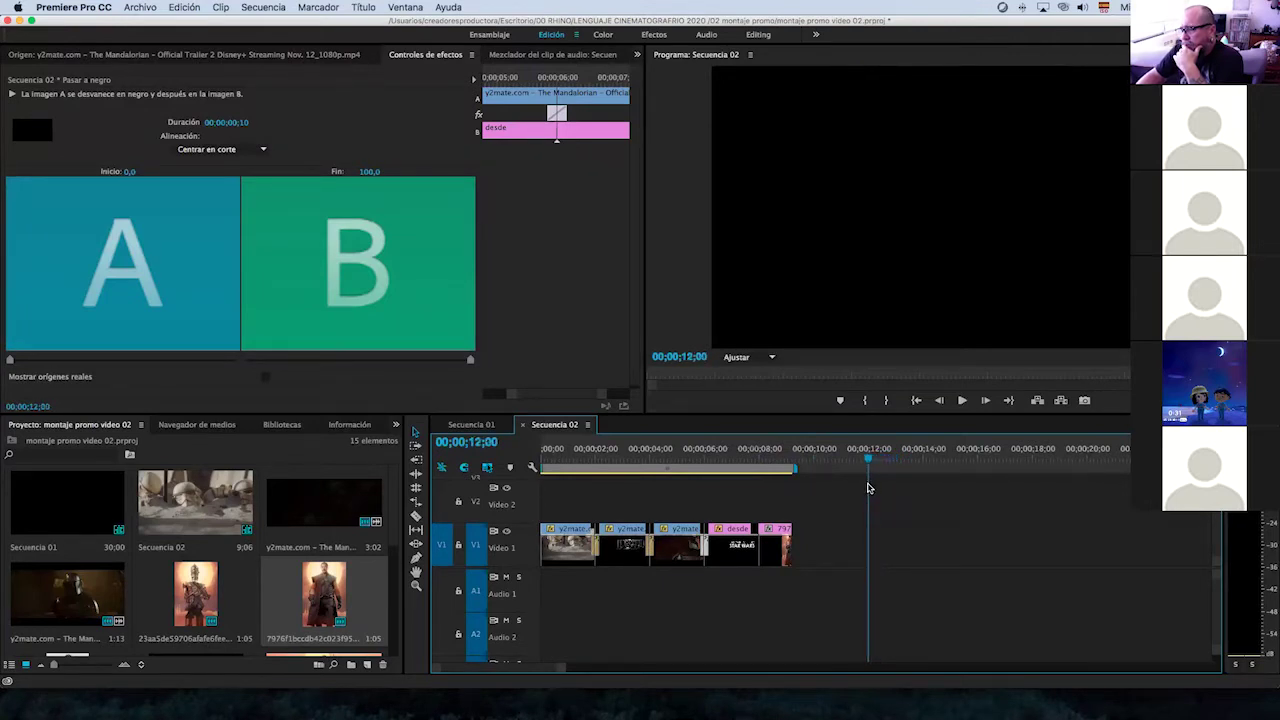
left_click_drag(791, 548, 867, 548)
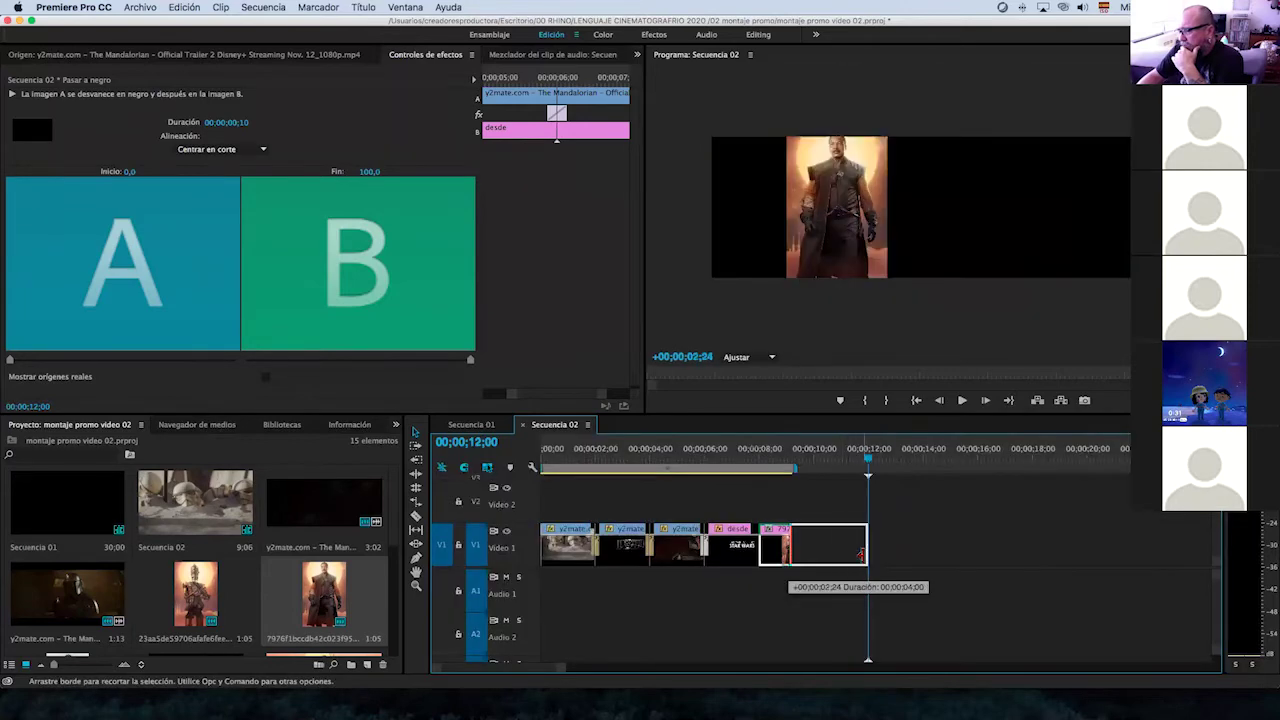
left_click(861, 456)
left_click_drag(861, 456, 807, 459)
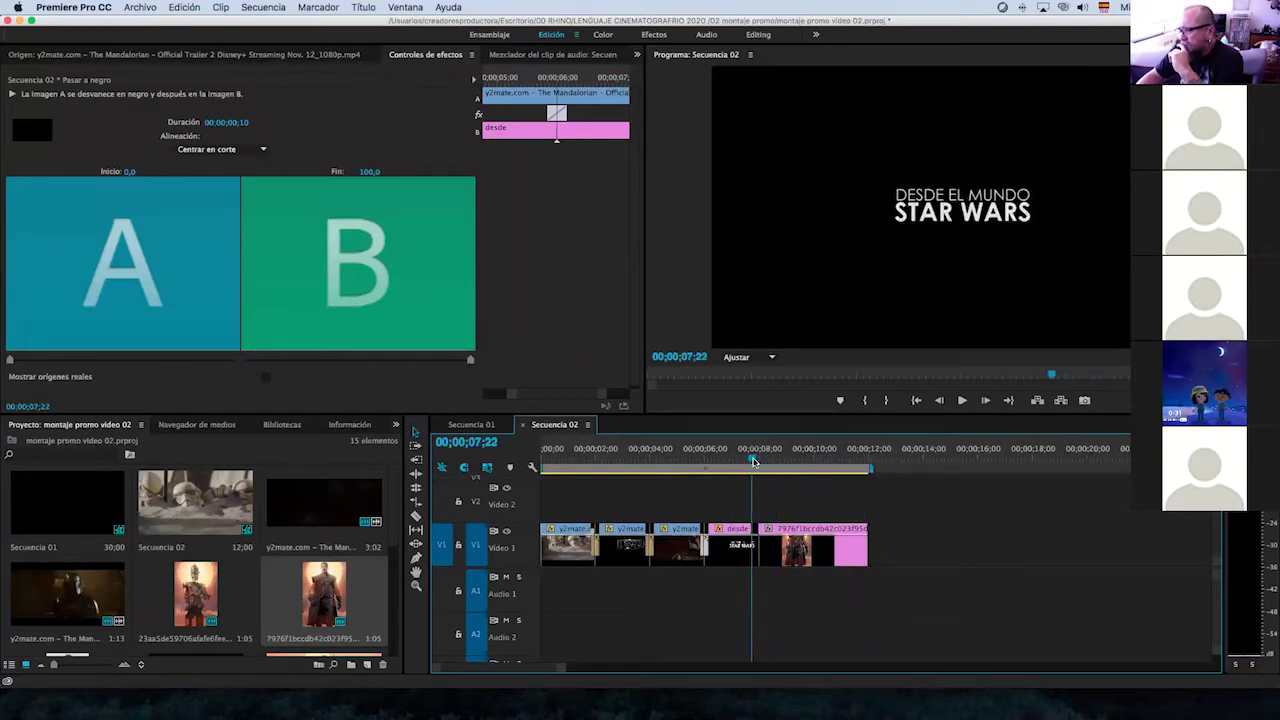
left_click(1069, 174)
left_click(829, 556)
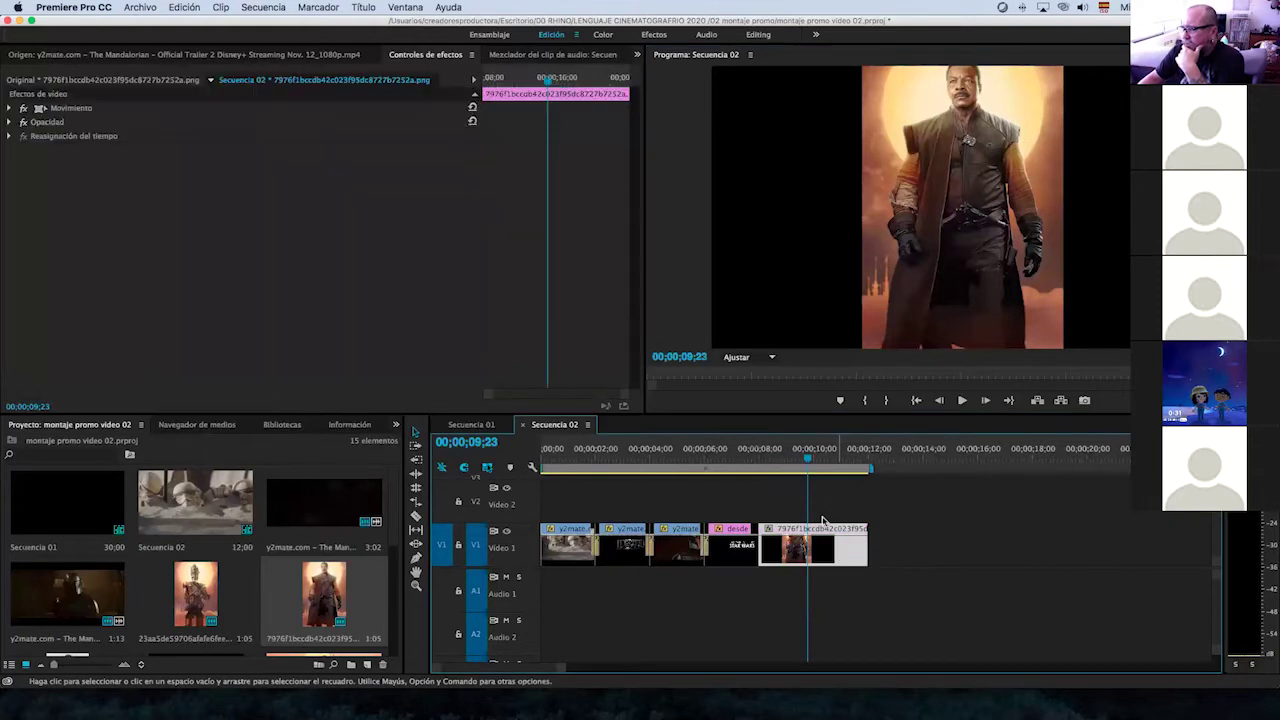
Turn on Márgenes seguros guides in the Program monitor.
right_click(968, 174)
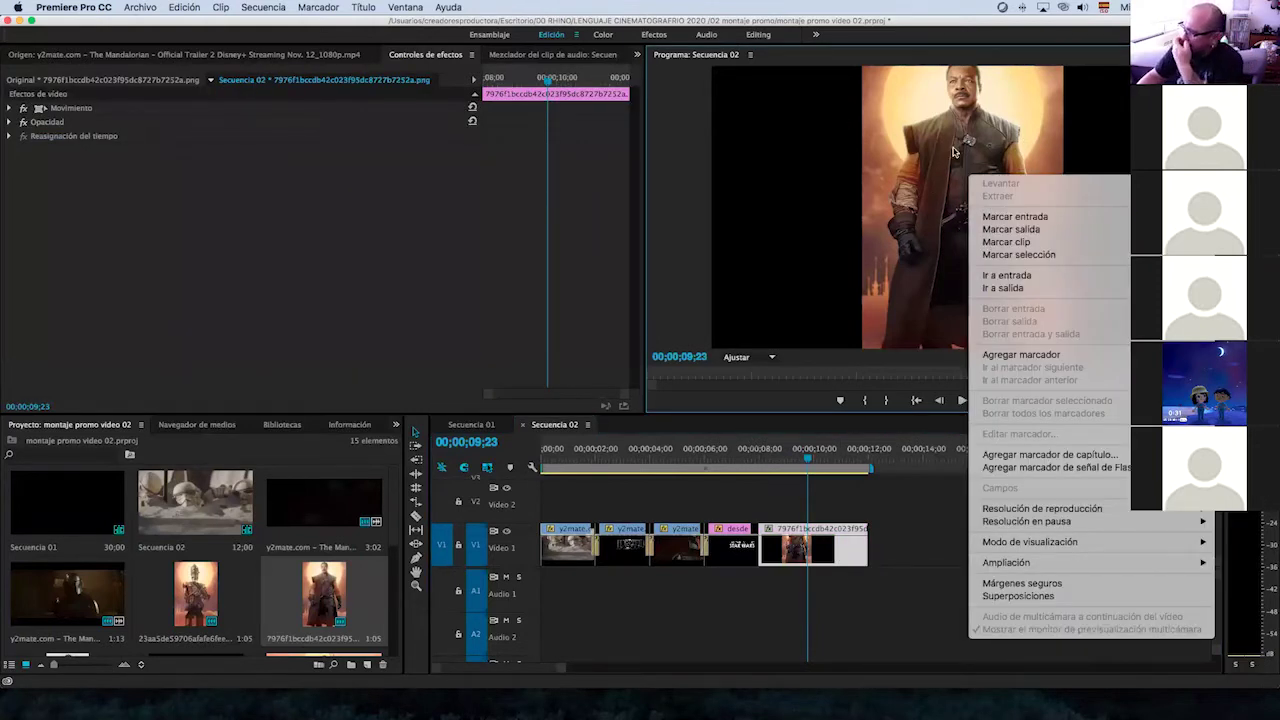
left_click(1053, 586)
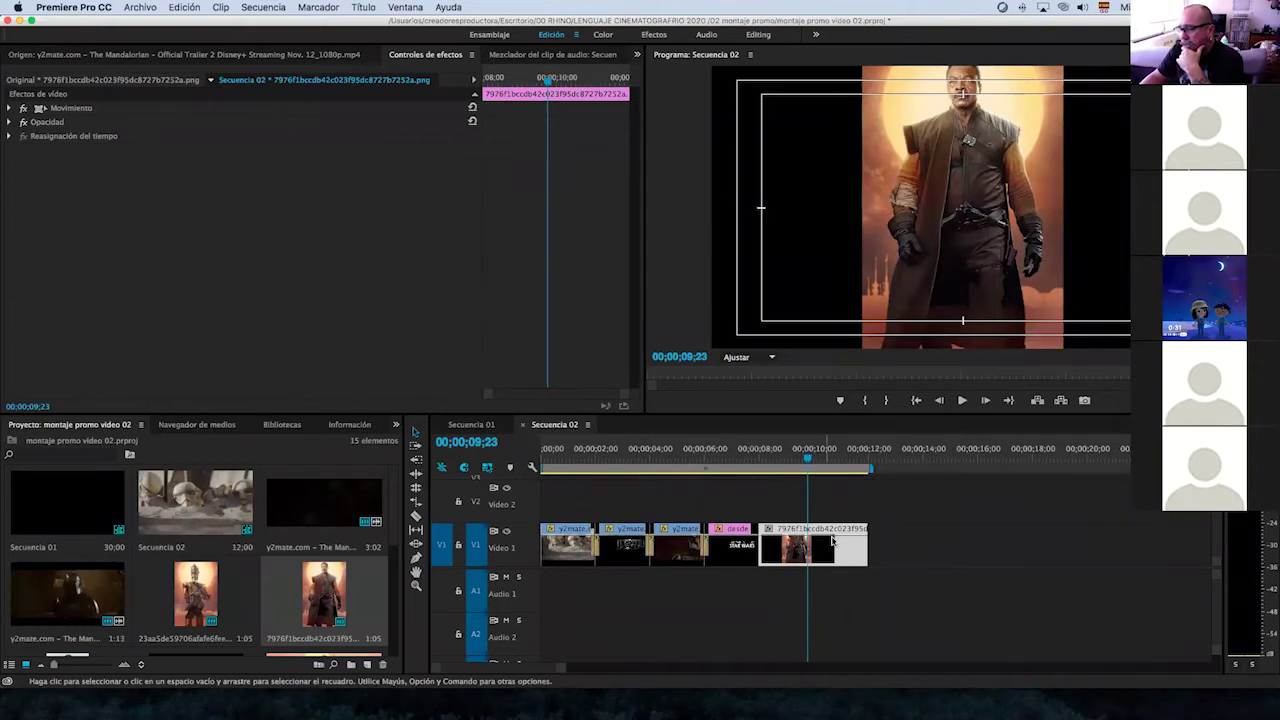
left_click(397, 428)
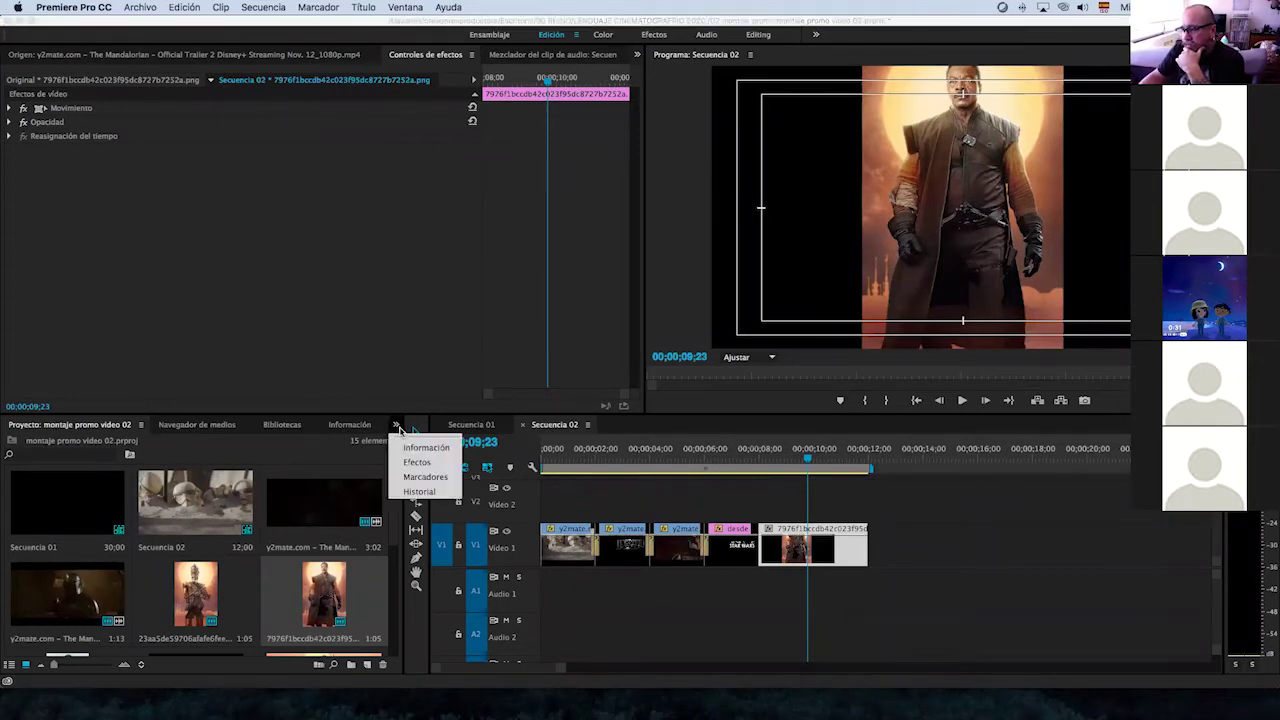
Apply Recortar to the last V1 Mandalorian poster clip and crop it 18% left, 12% right.
left_click(417, 461)
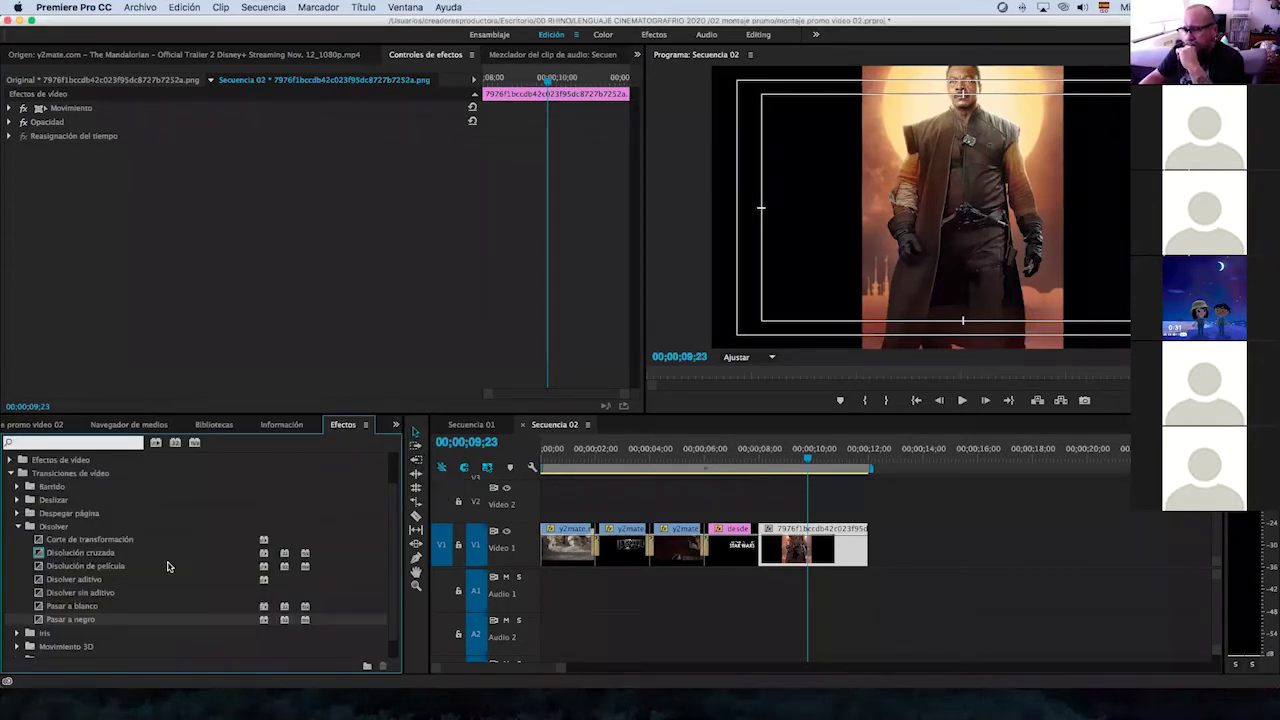
scroll(168, 567, "down", 1)
scroll(150, 584, "up", 3)
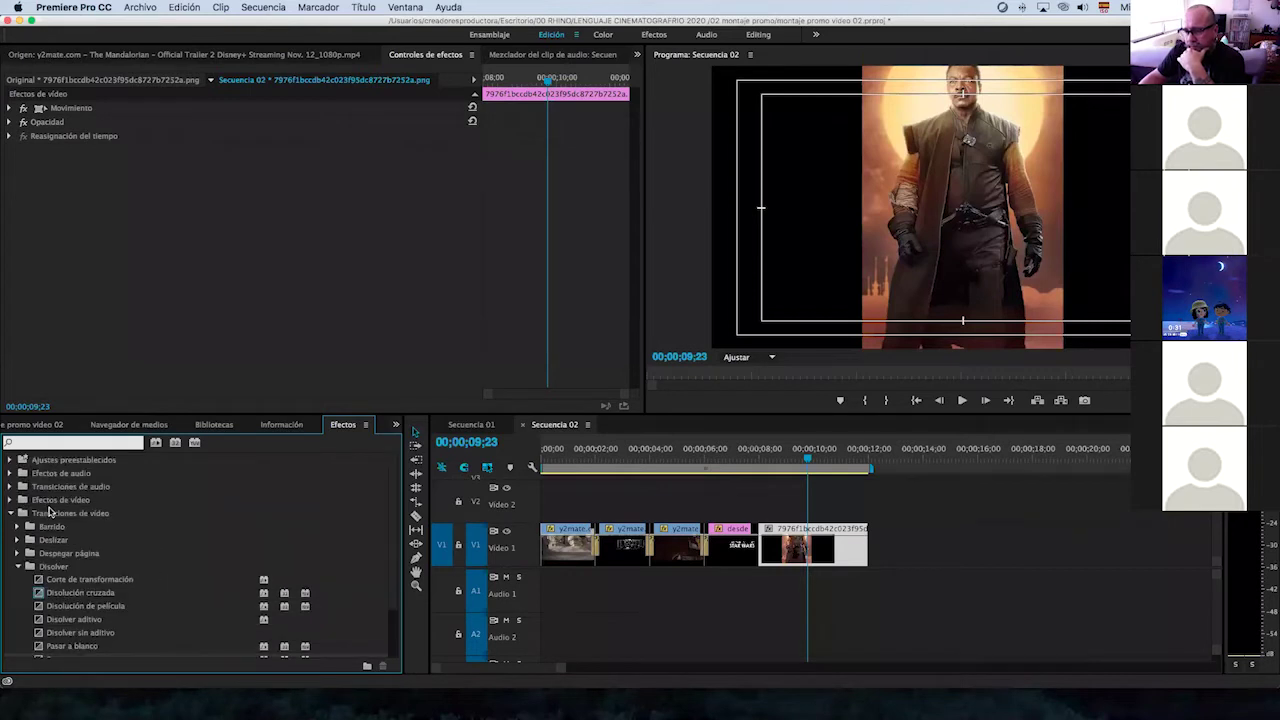
scroll(195, 585, "down", 3)
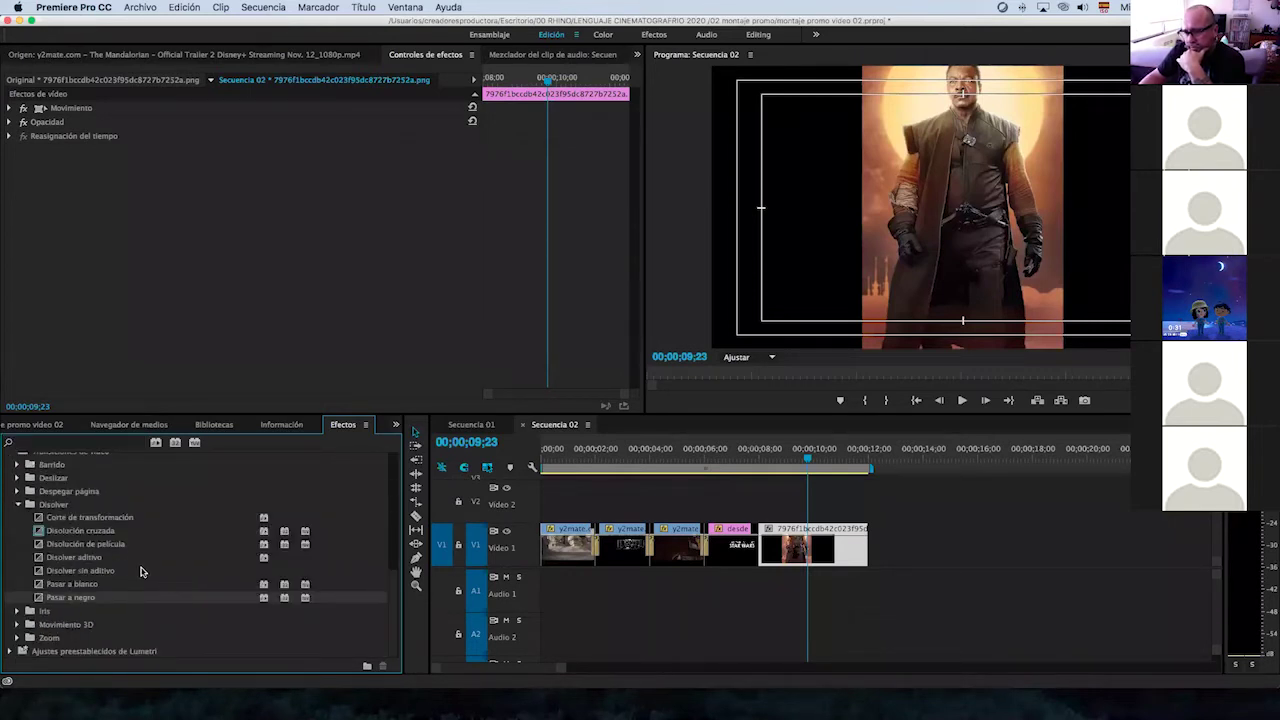
scroll(141, 571, "up", 2)
scroll(141, 571, "up", 2)
scroll(141, 571, "up", 2)
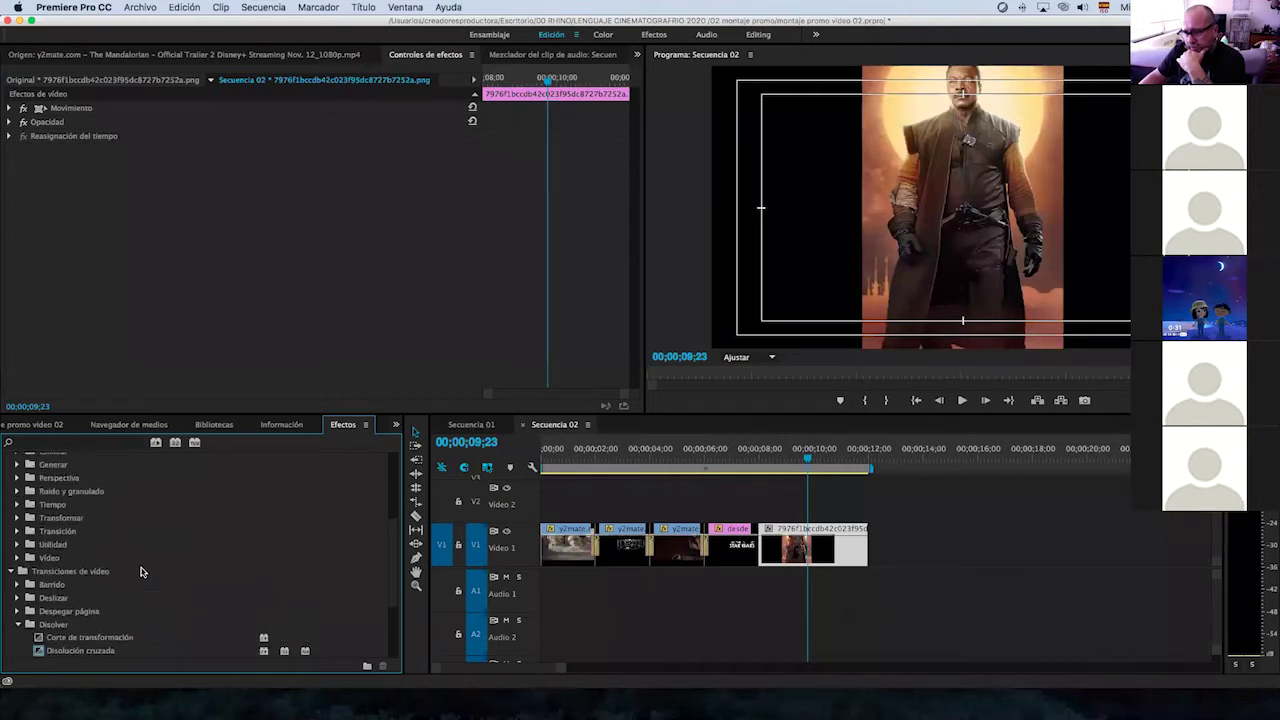
left_click(17, 518)
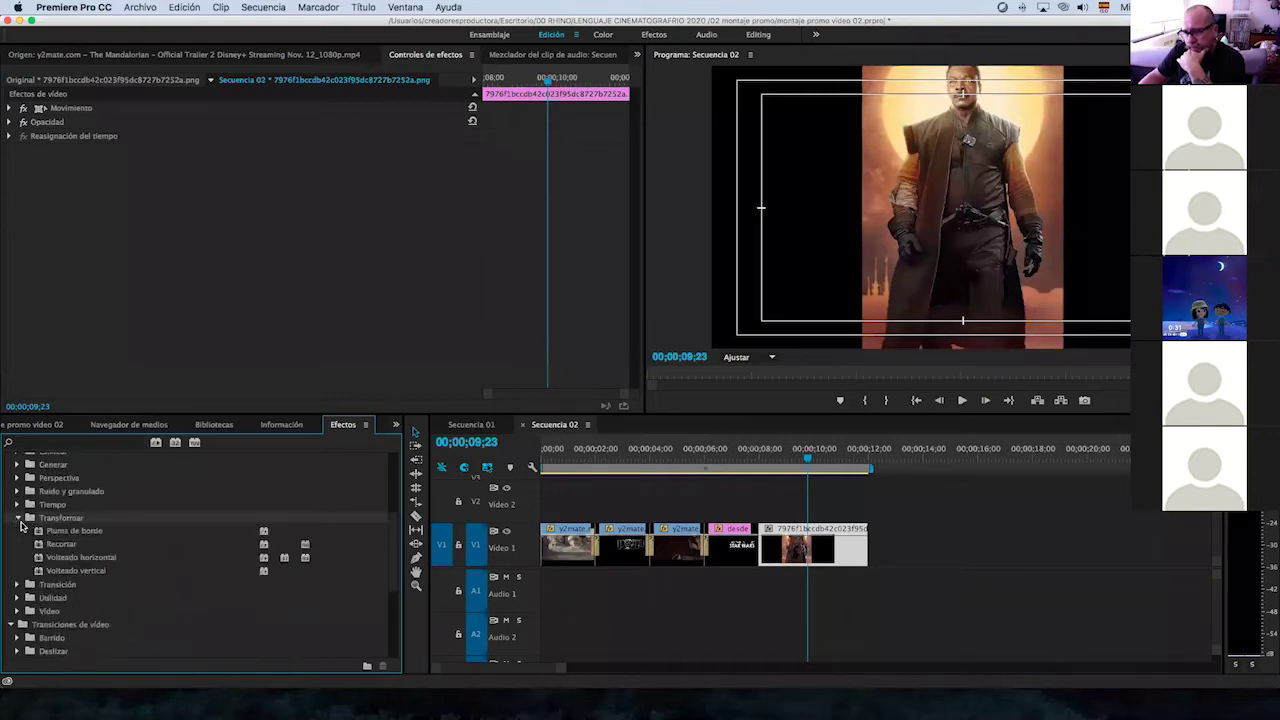
left_click(66, 548)
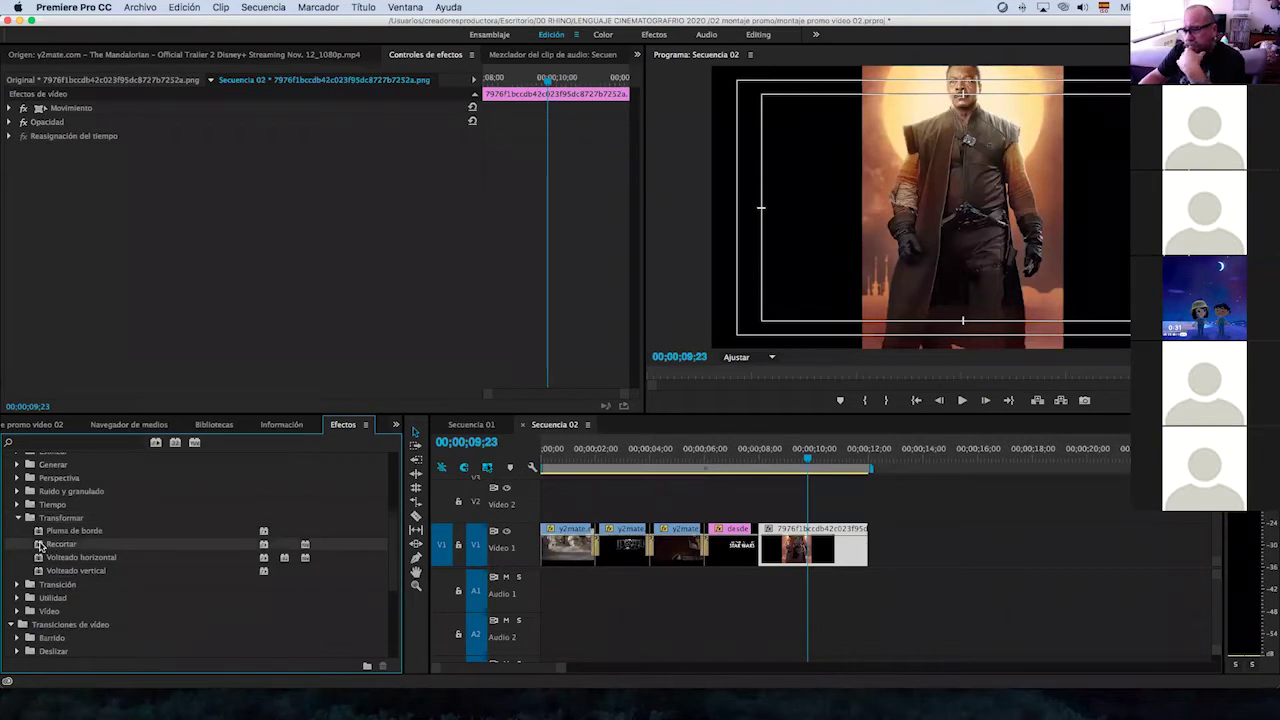
left_click_drag(40, 546, 849, 557)
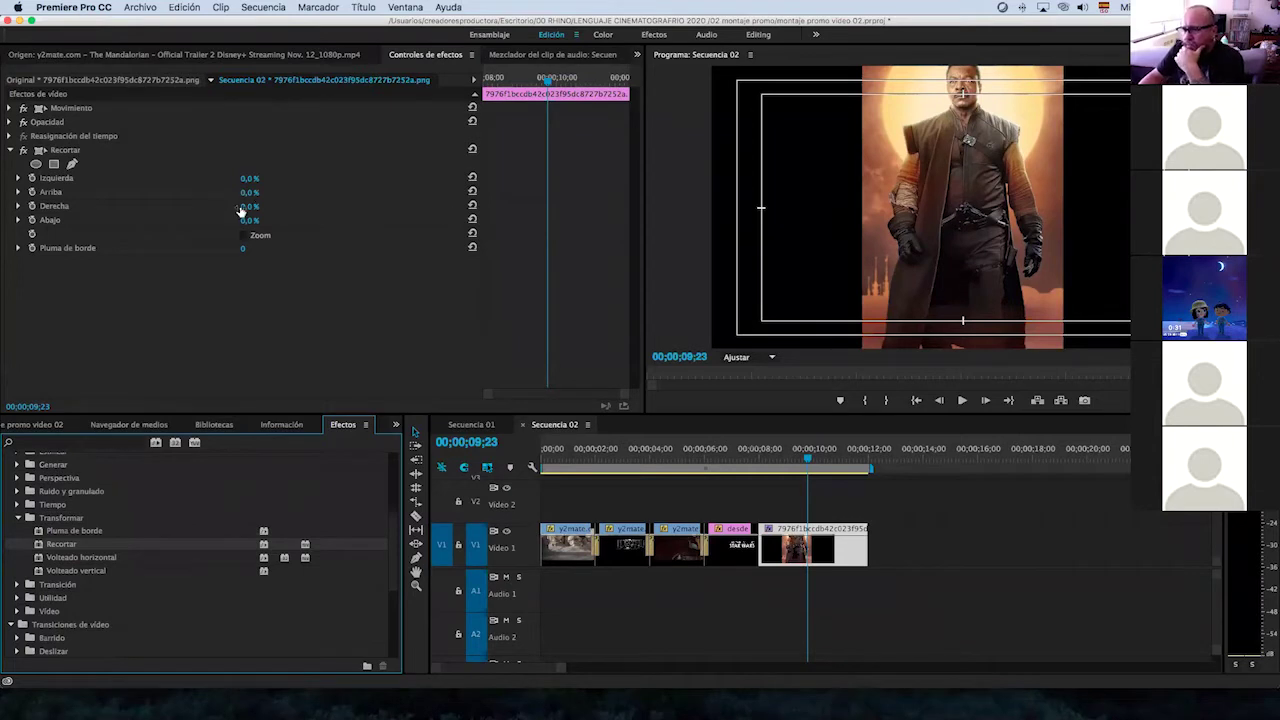
left_click_drag(246, 183, 255, 178)
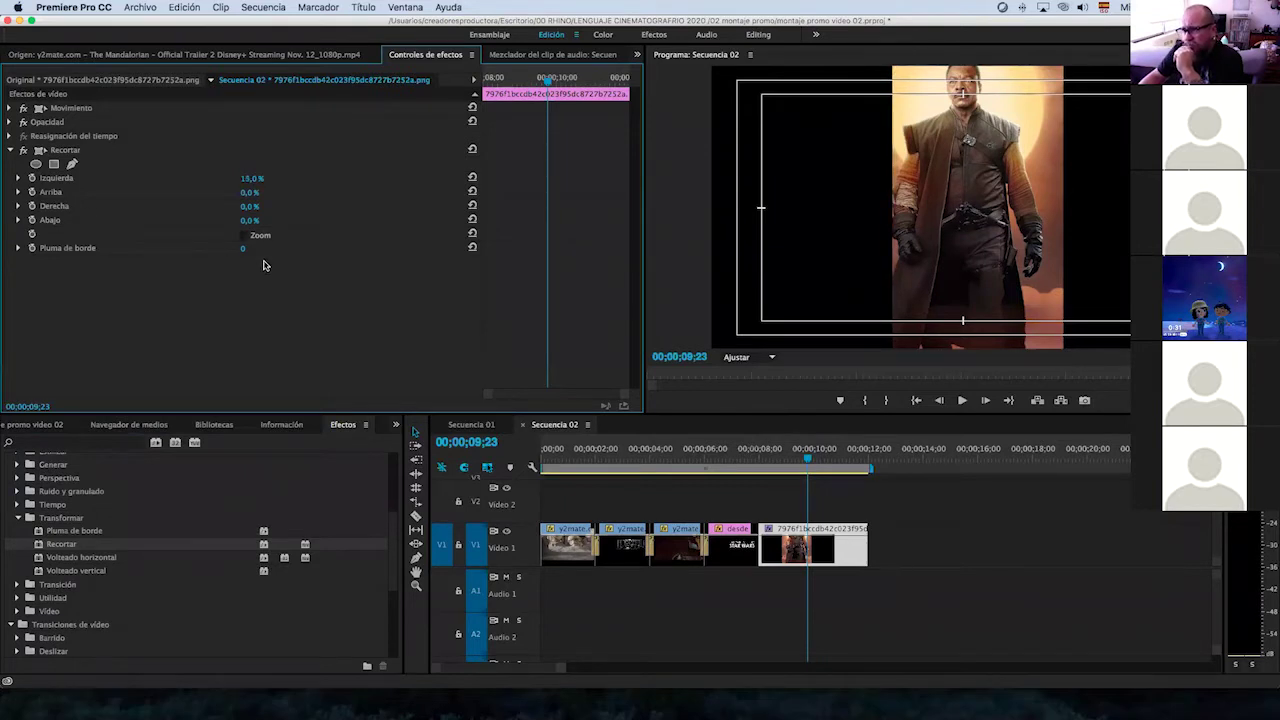
left_click_drag(250, 206, 262, 206)
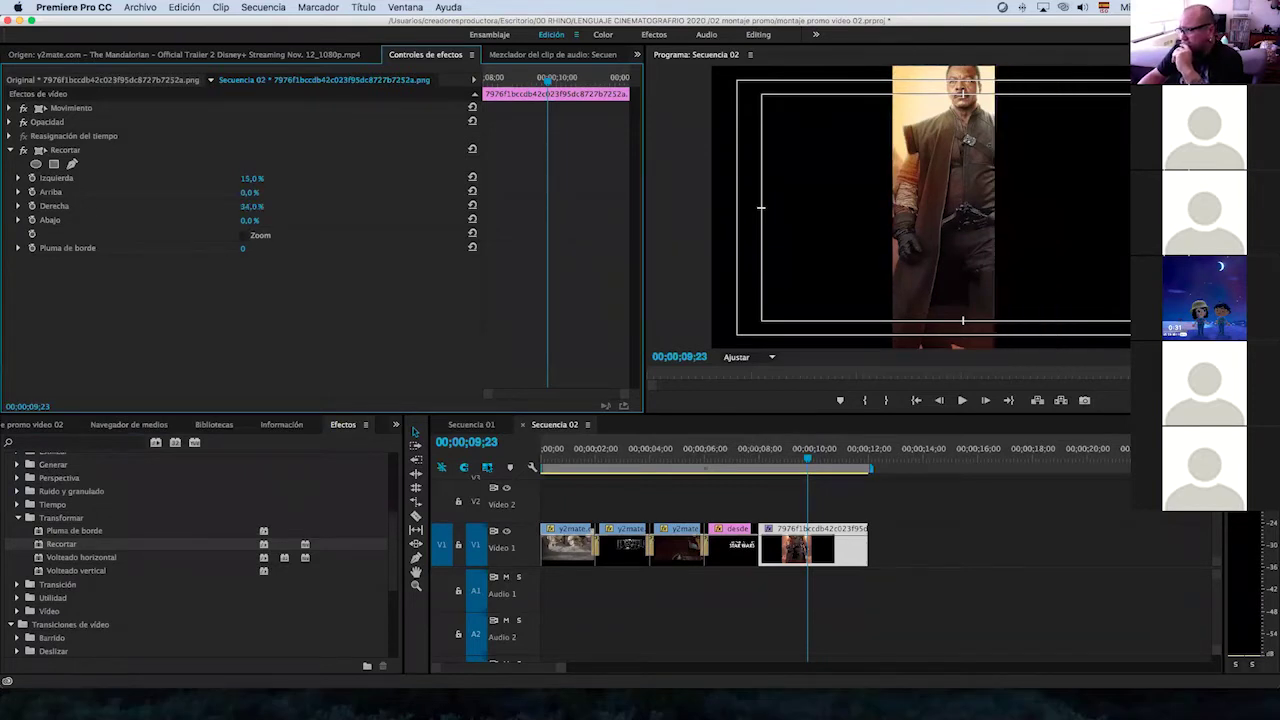
left_click_drag(252, 206, 256, 183)
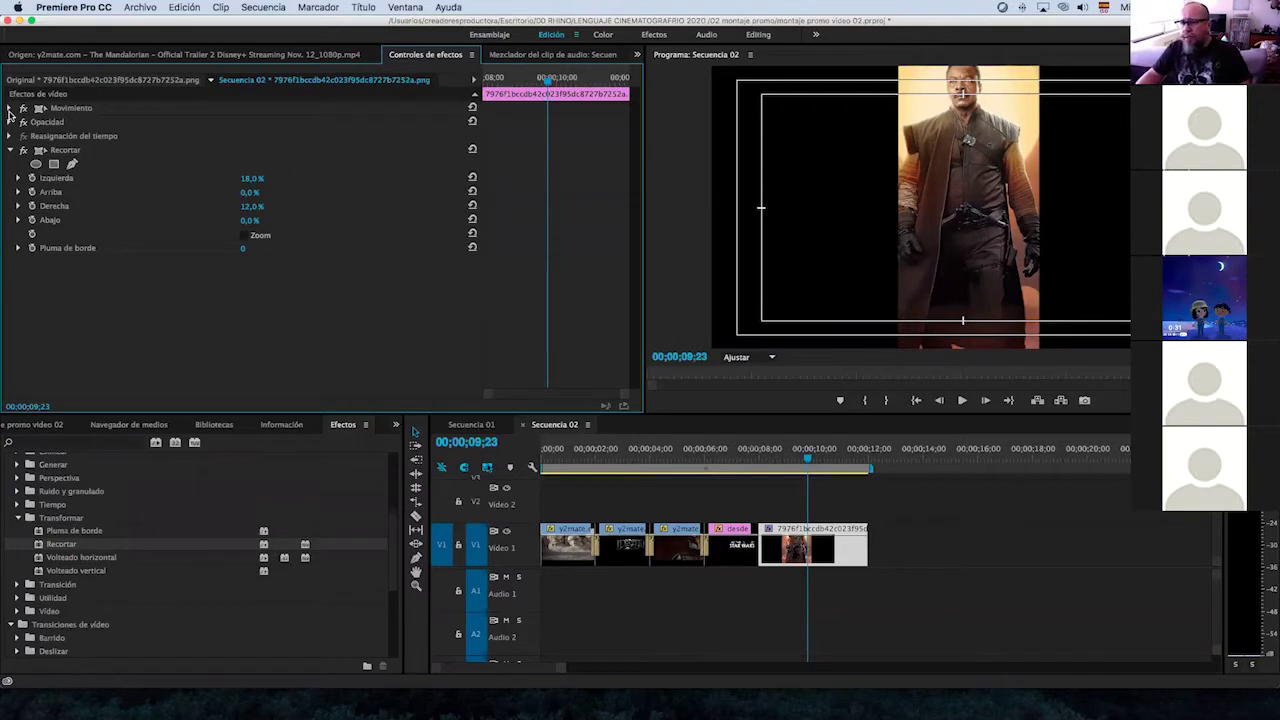
Slide the poster to the left of the frame at Position X 251.
left_click(9, 108)
left_click_drag(250, 122, 150, 122)
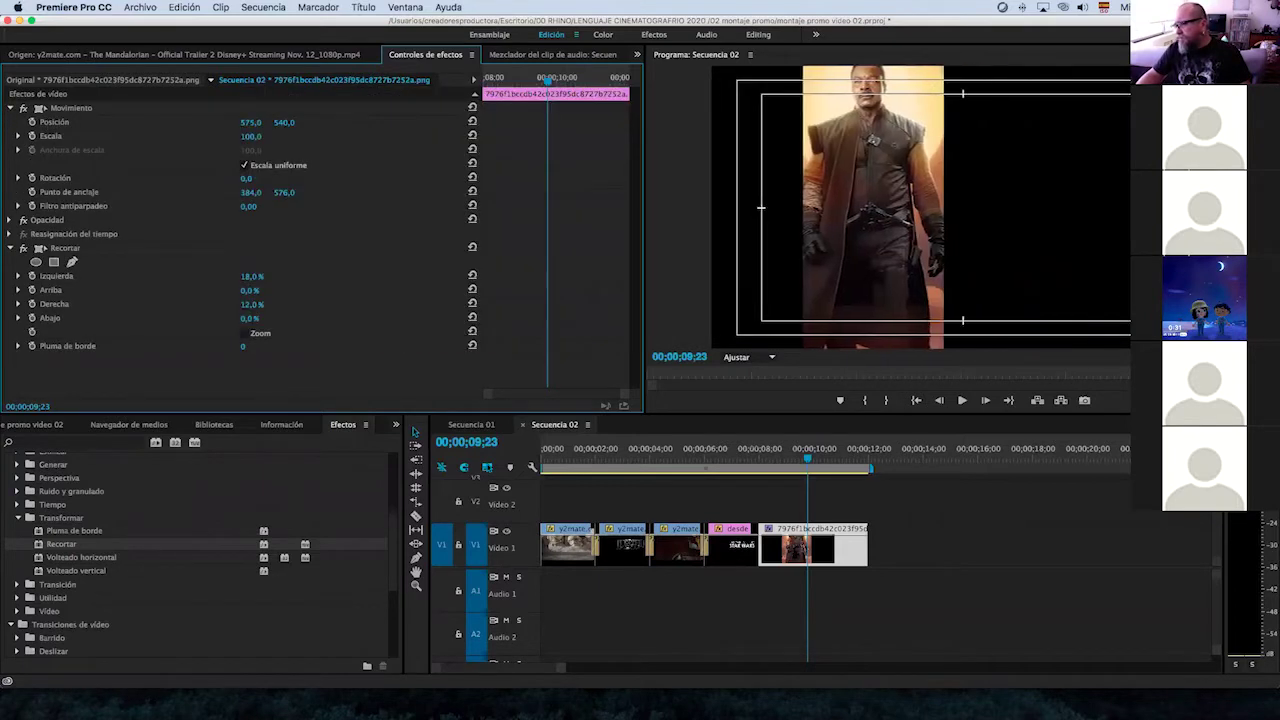
left_click_drag(250, 122, 251, 122)
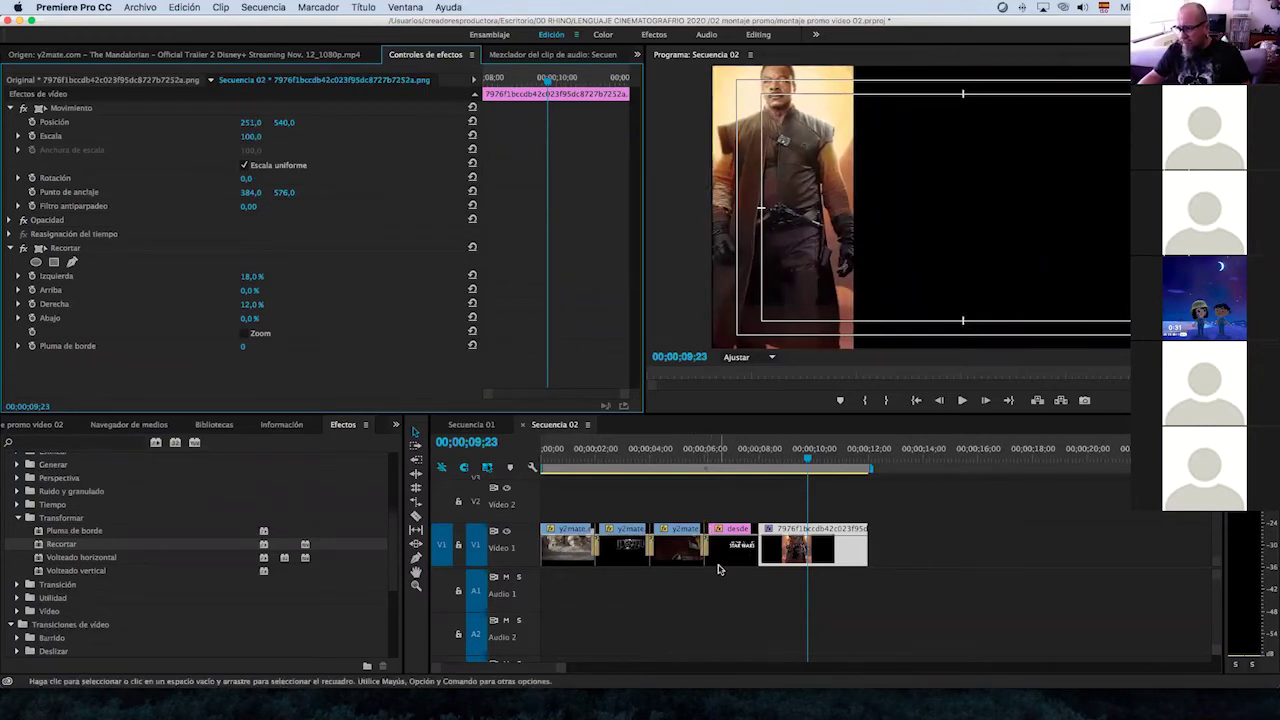
left_click(47, 427)
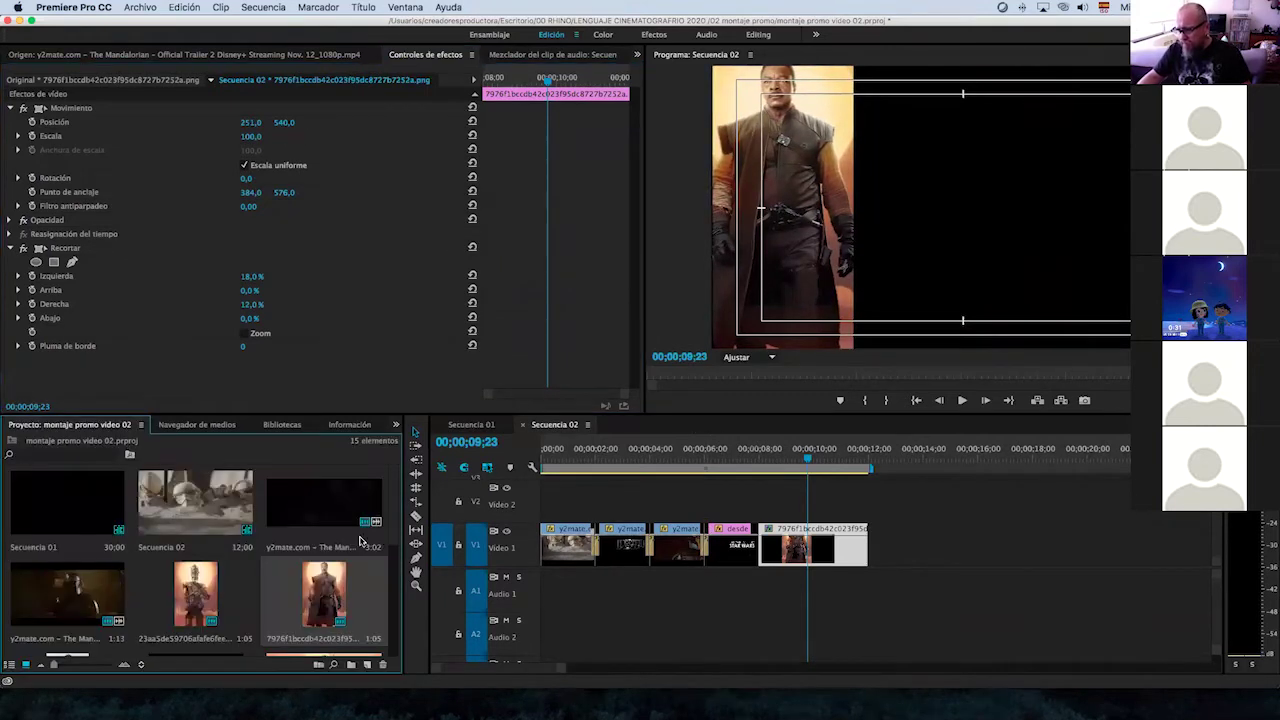
Drop the 23aa robot poster onto V2 at the playhead and trim it to end with the V1 clip.
left_click(215, 598)
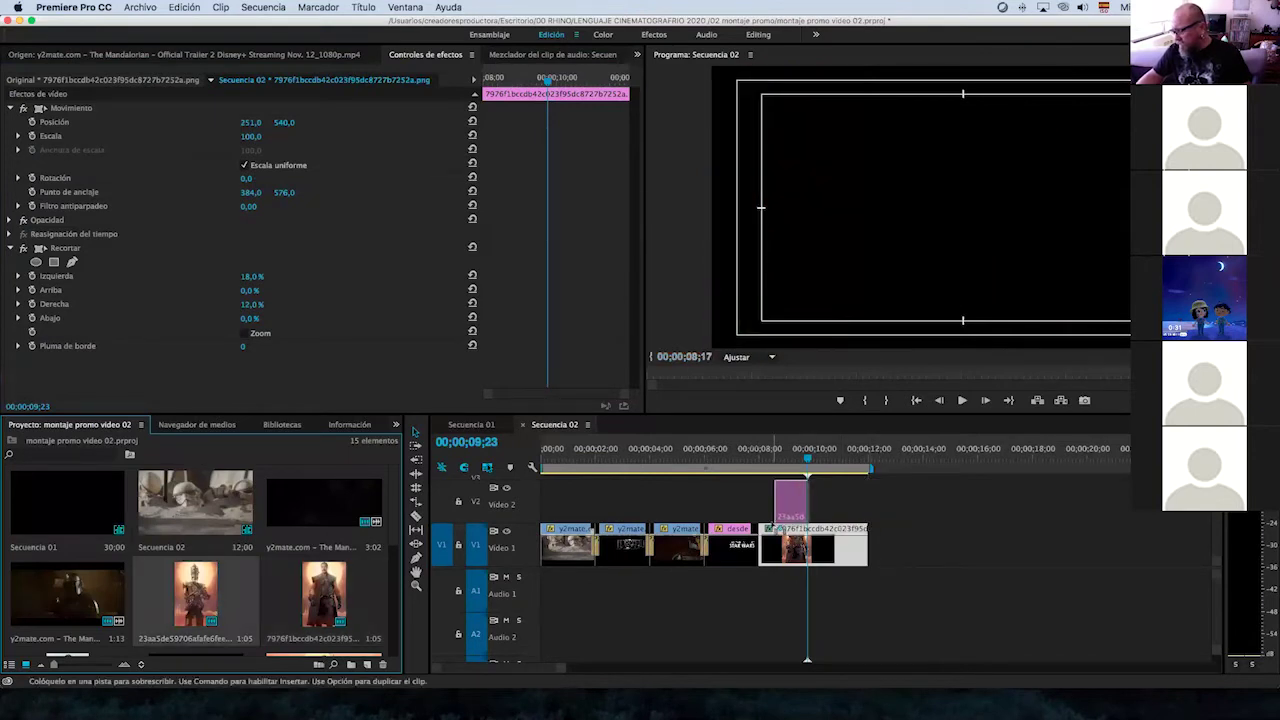
left_click_drag(893, 553, 790, 505)
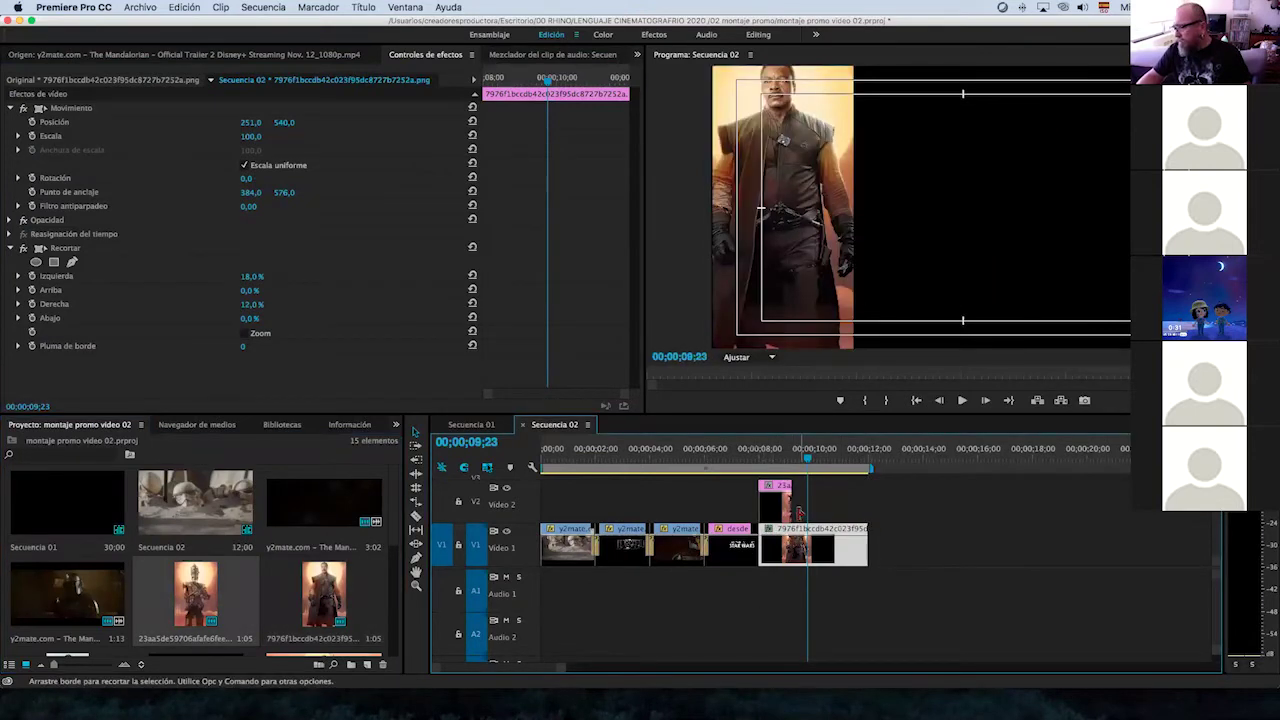
left_click_drag(797, 510, 866, 515)
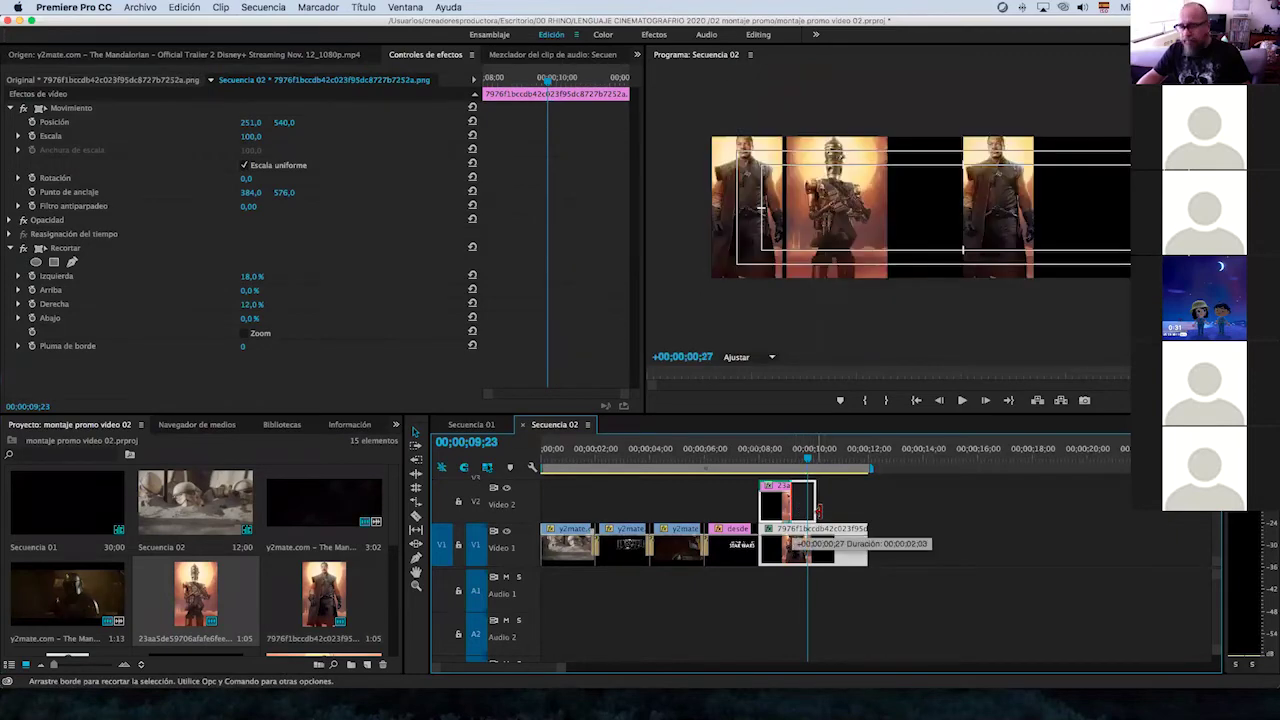
left_click_drag(867, 515, 867, 515)
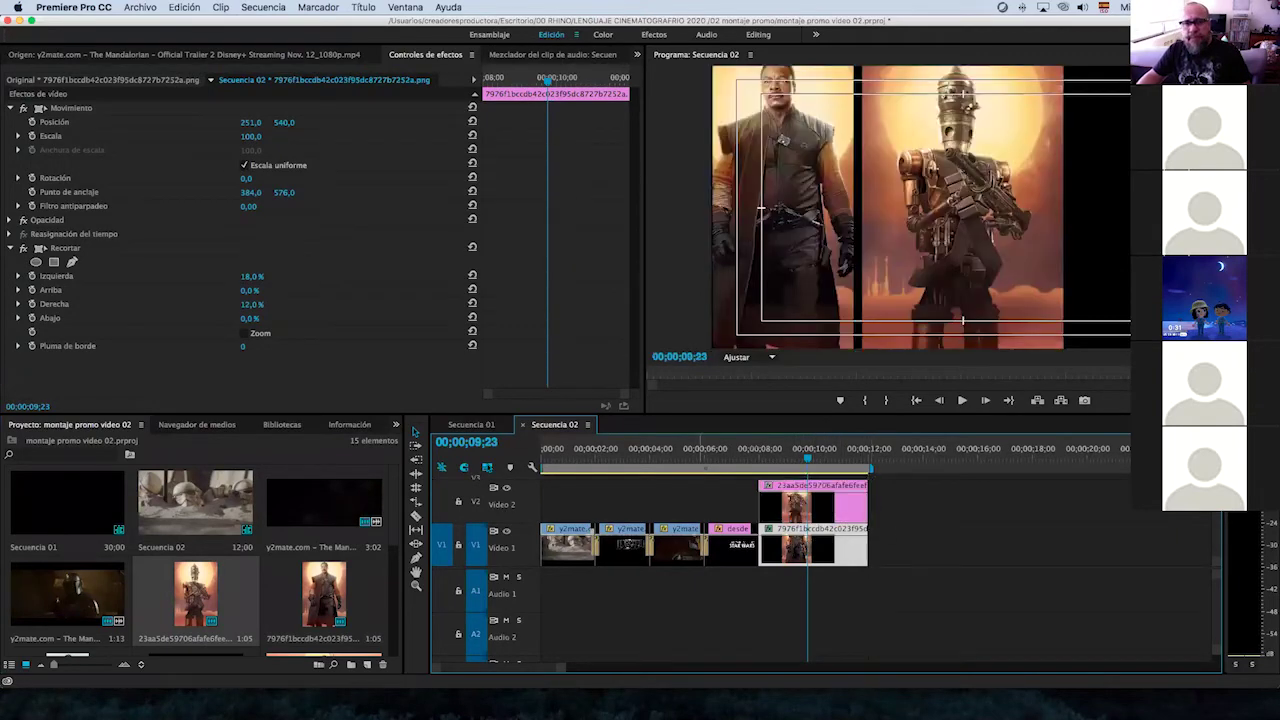
left_click_drag(808, 460, 743, 462)
left_click(800, 462)
left_click(800, 500)
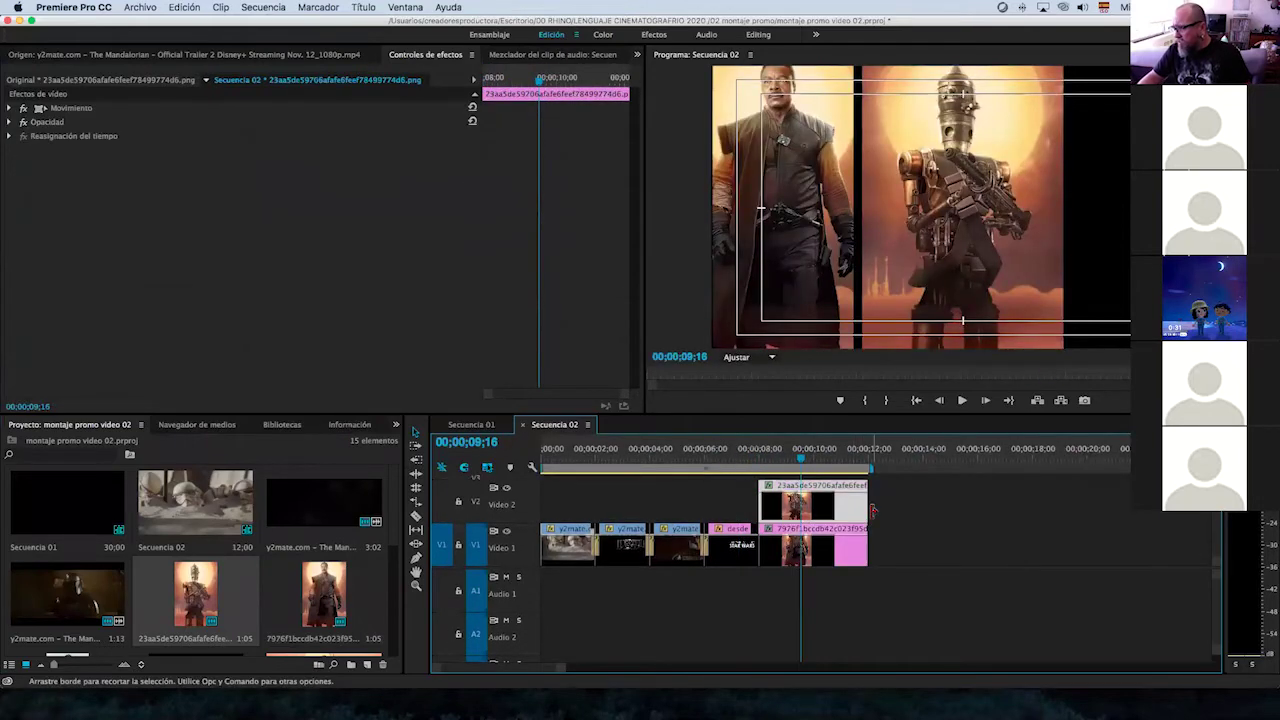
left_click(396, 425)
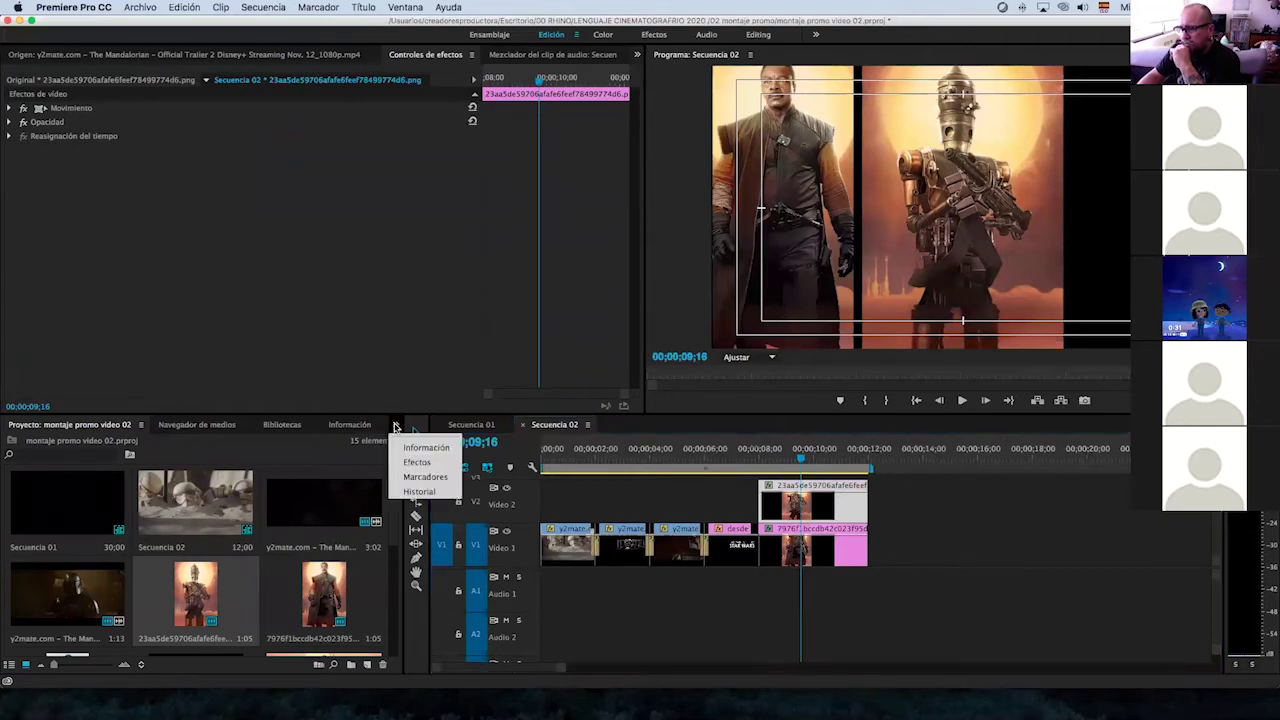
Apply Recortar to the V2 robot poster, cropping 17% left and 23% right.
left_click(415, 462)
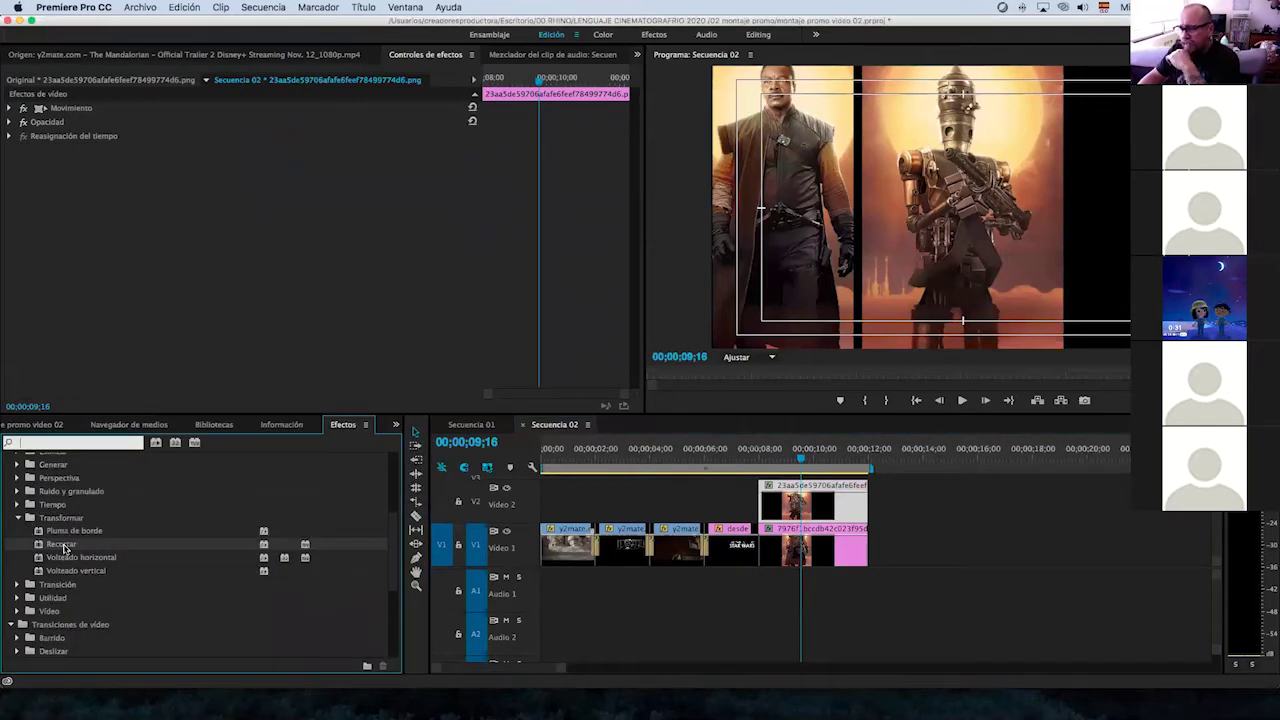
left_click(56, 546)
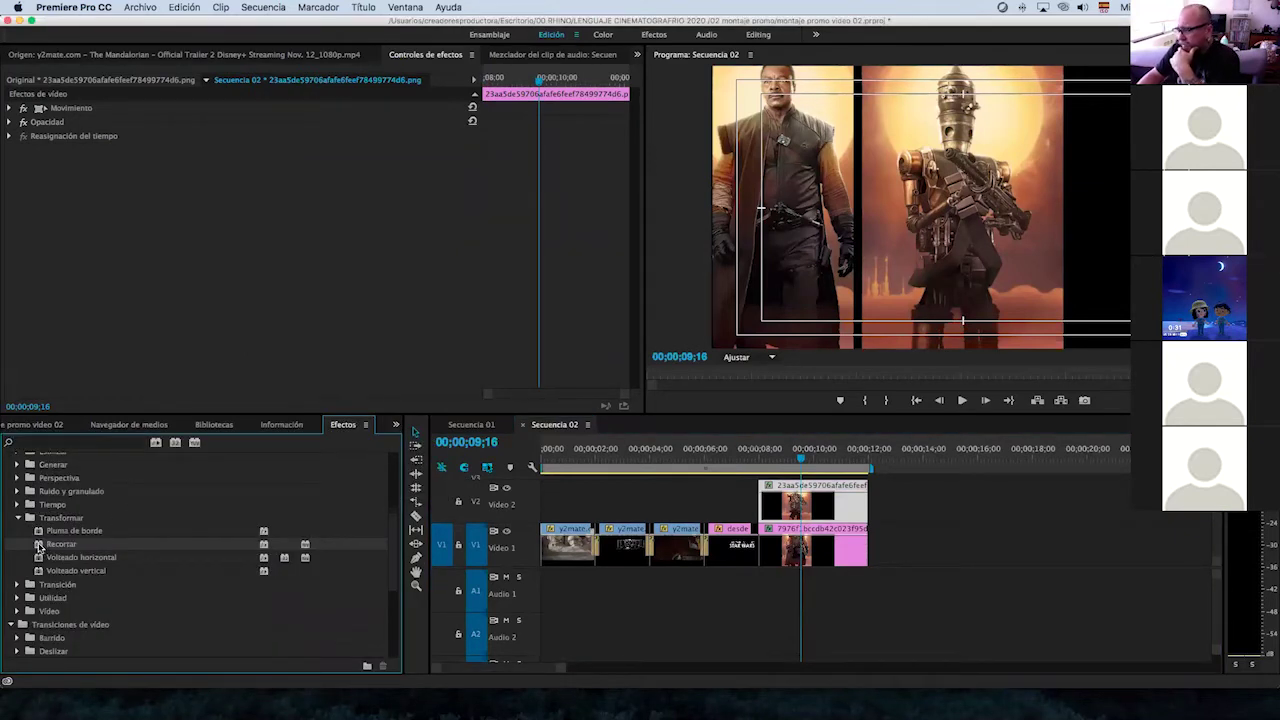
left_click_drag(38, 545, 805, 505)
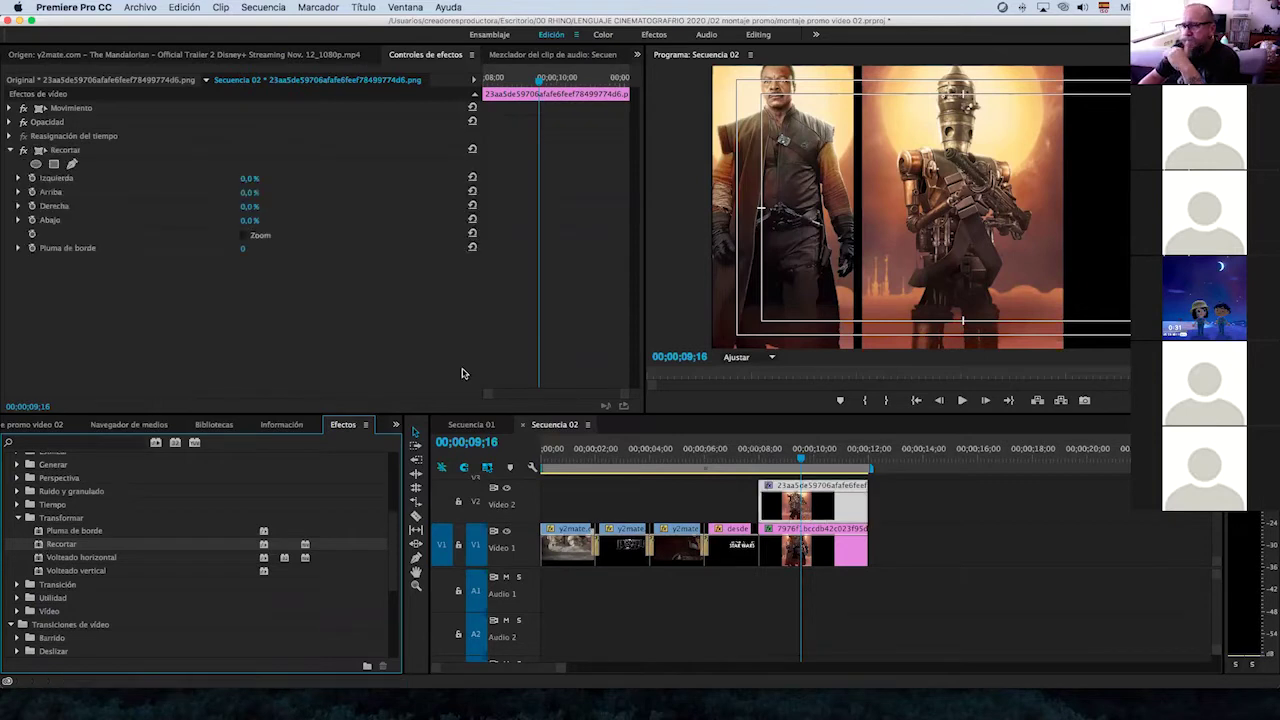
left_click_drag(249, 183, 267, 183)
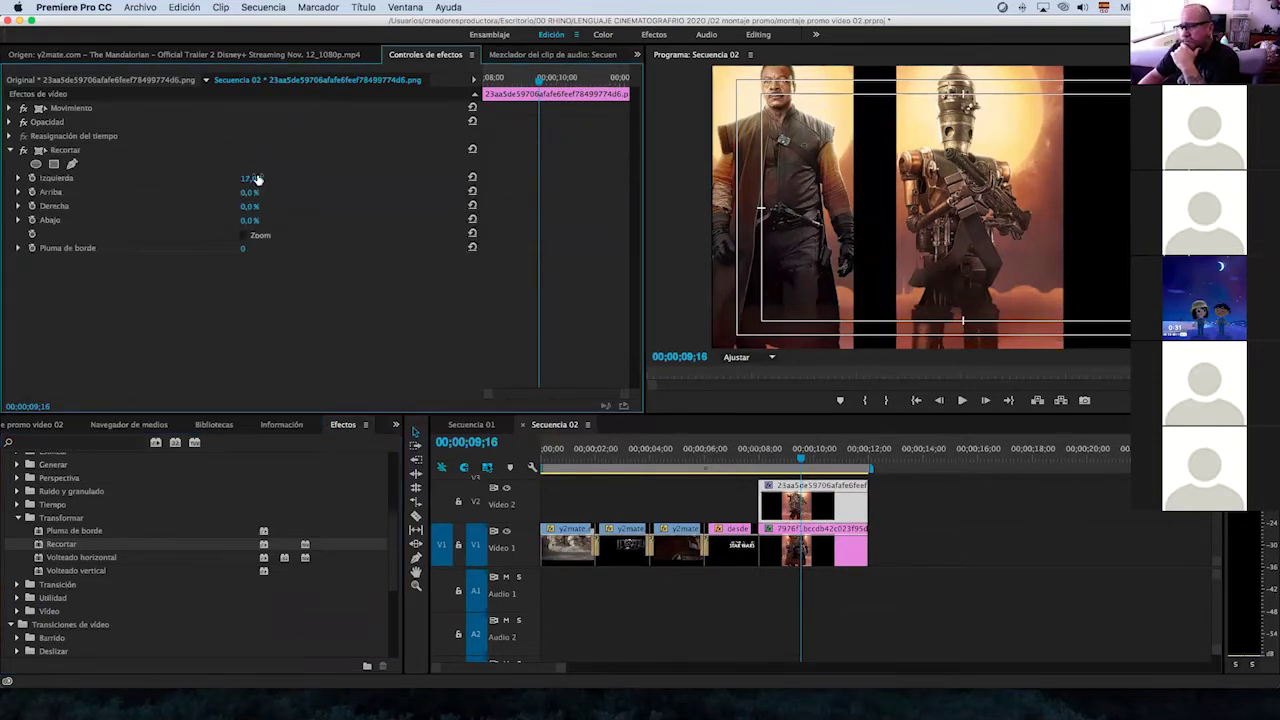
left_click_drag(249, 206, 277, 206)
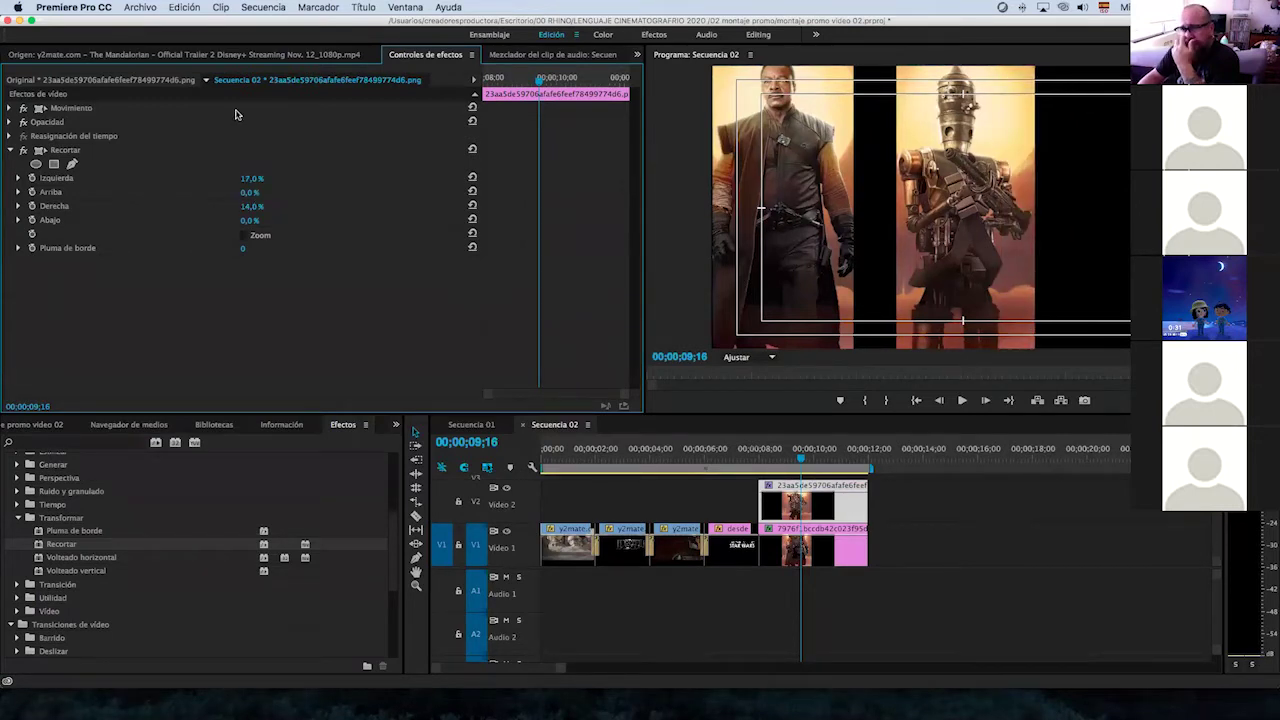
left_click(10, 108)
left_click_drag(251, 122, 99, 122)
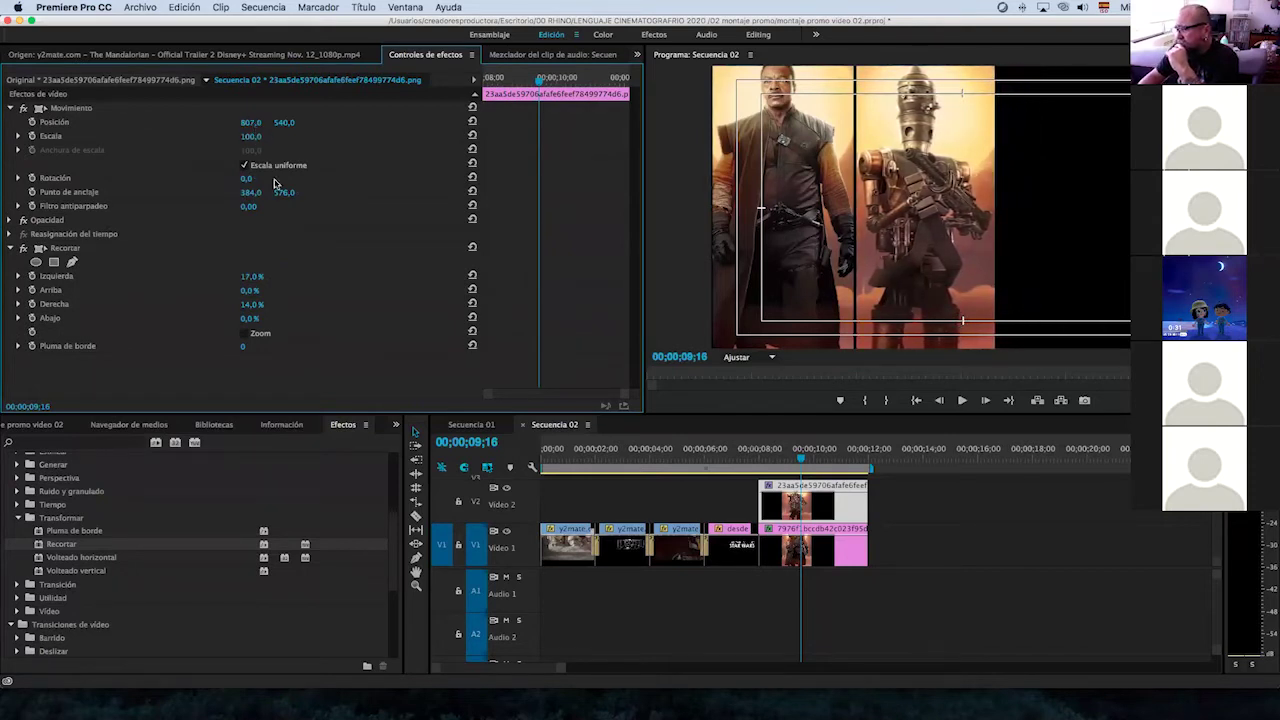
left_click_drag(251, 309, 311, 309)
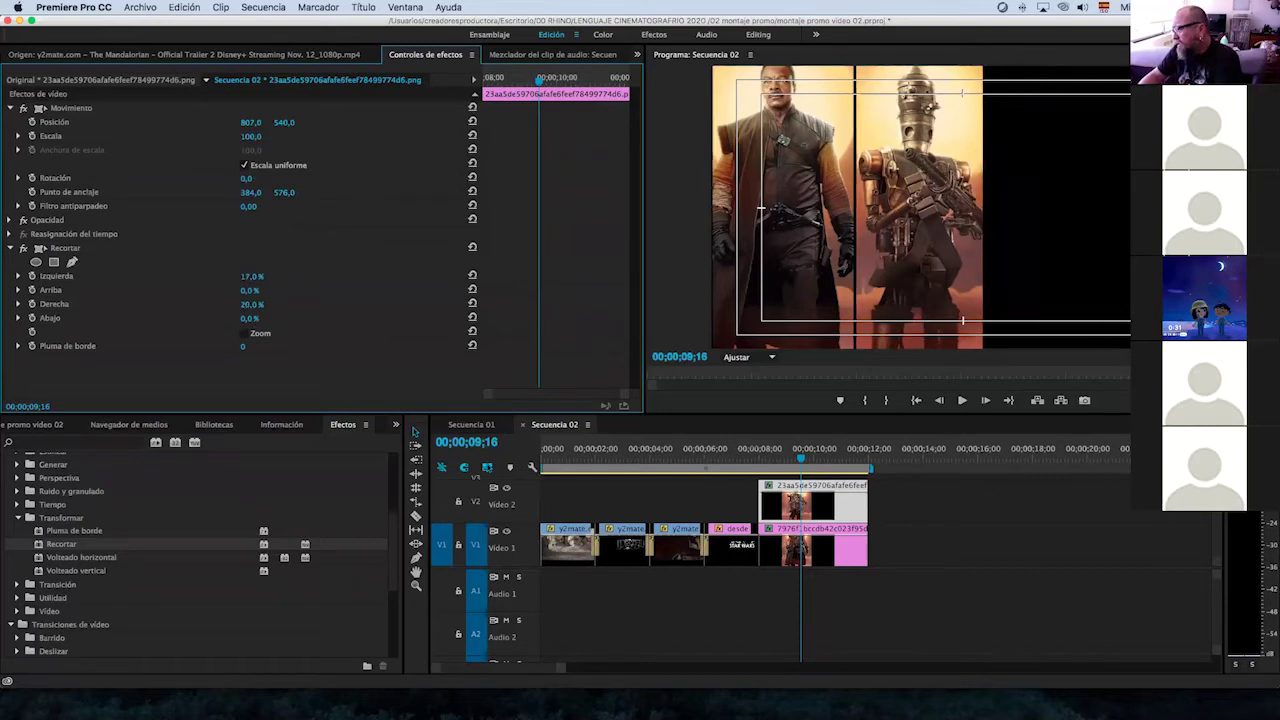
left_click_drag(311, 309, 341, 309)
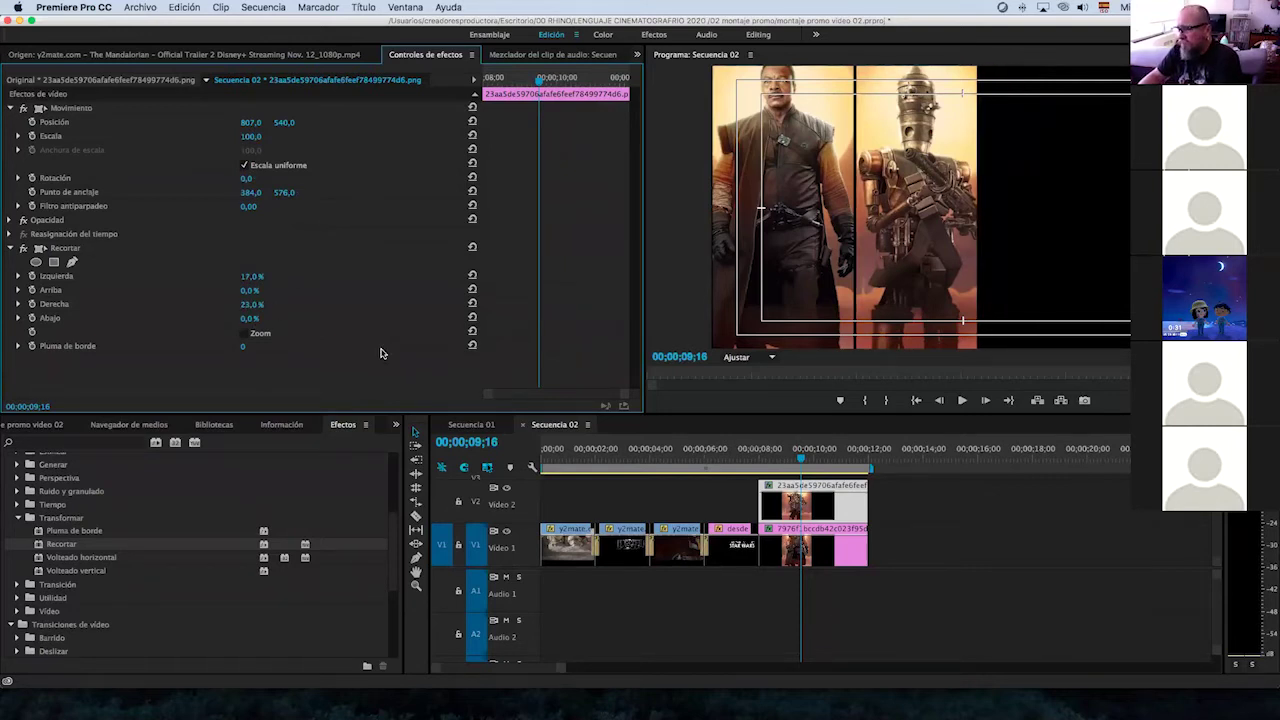
Nudge both posters left so the robot poster sits at X 753 beside the Mandalorian.
left_click(829, 553)
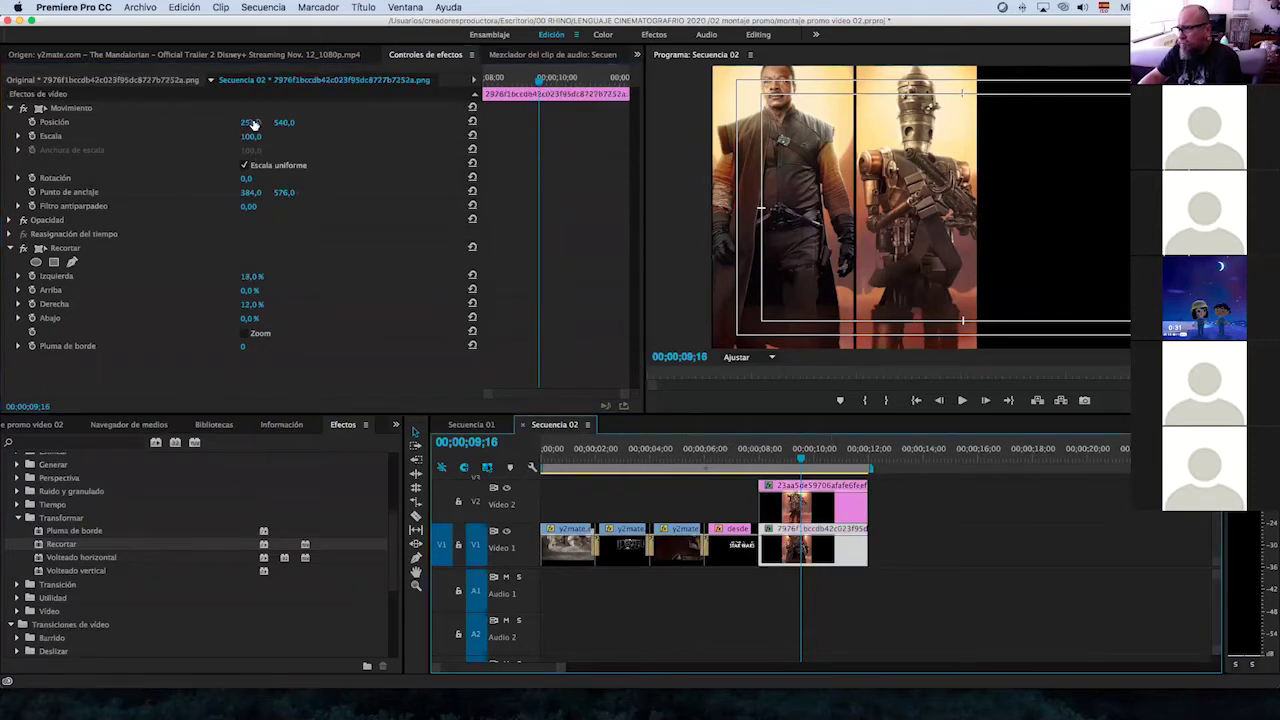
left_click_drag(253, 123, 200, 123)
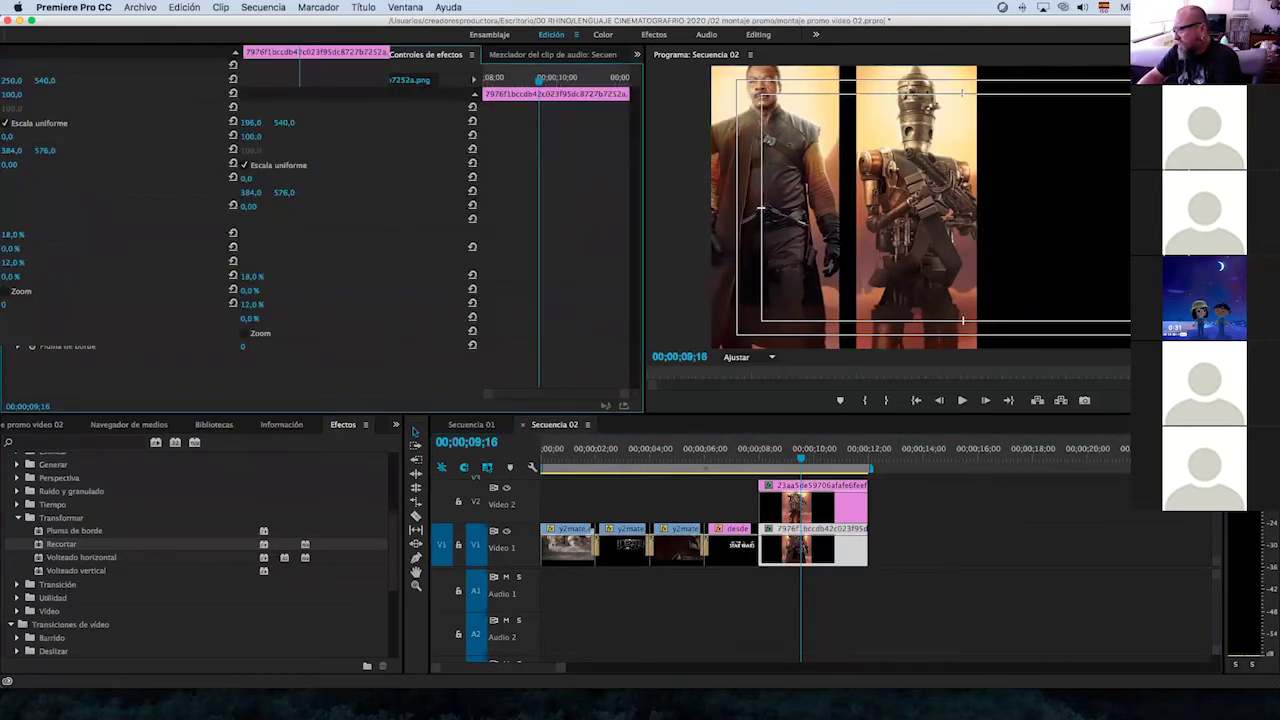
left_click(850, 518)
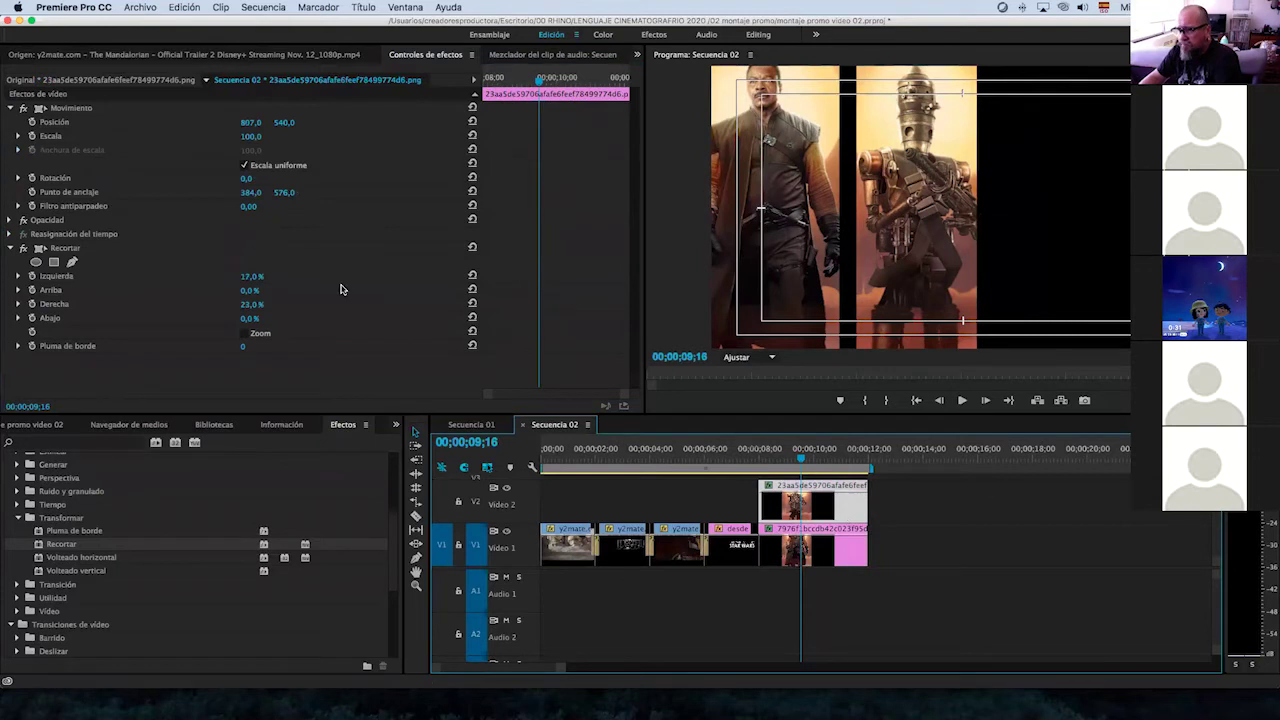
left_click_drag(250, 123, 199, 123)
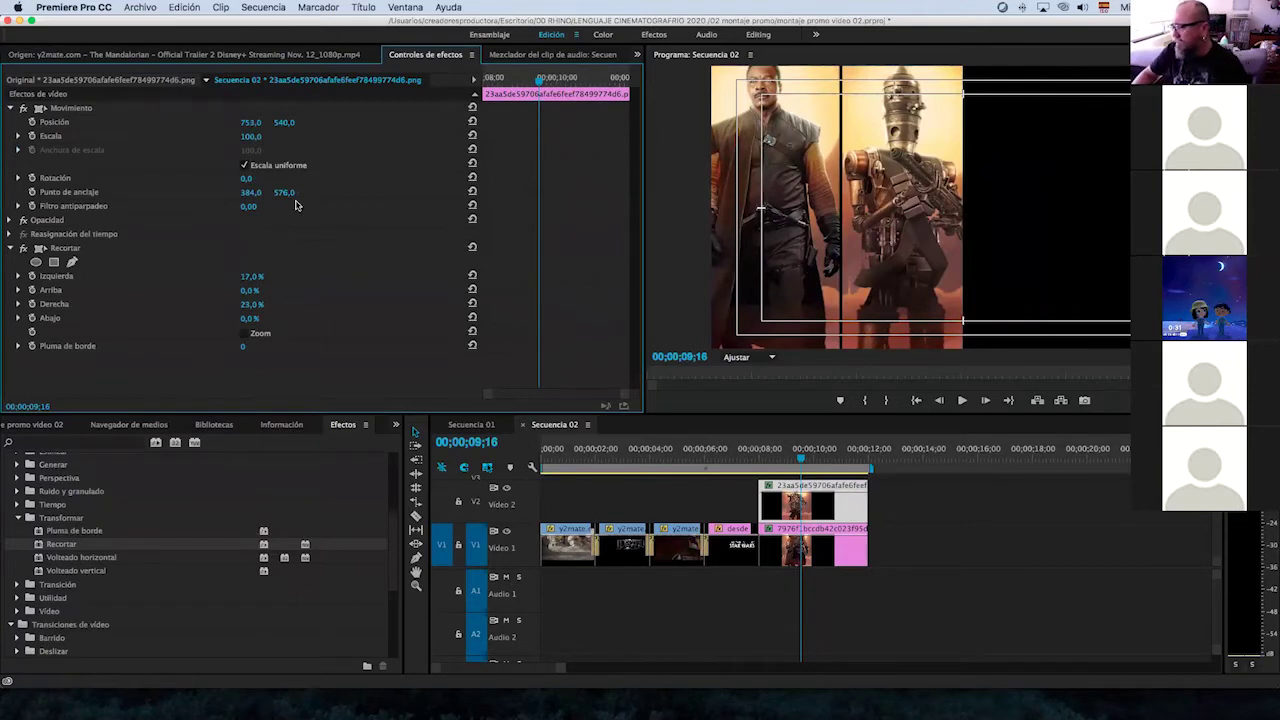
left_click_drag(740, 461, 760, 462)
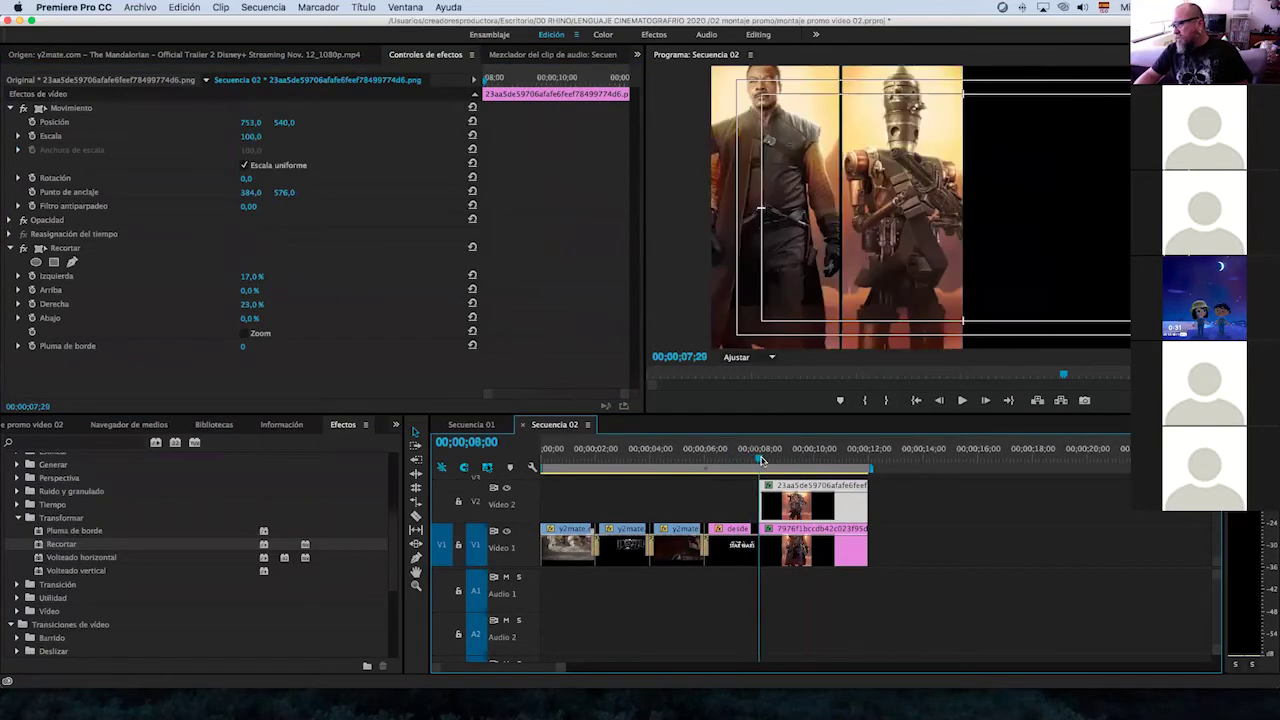
left_click(800, 462)
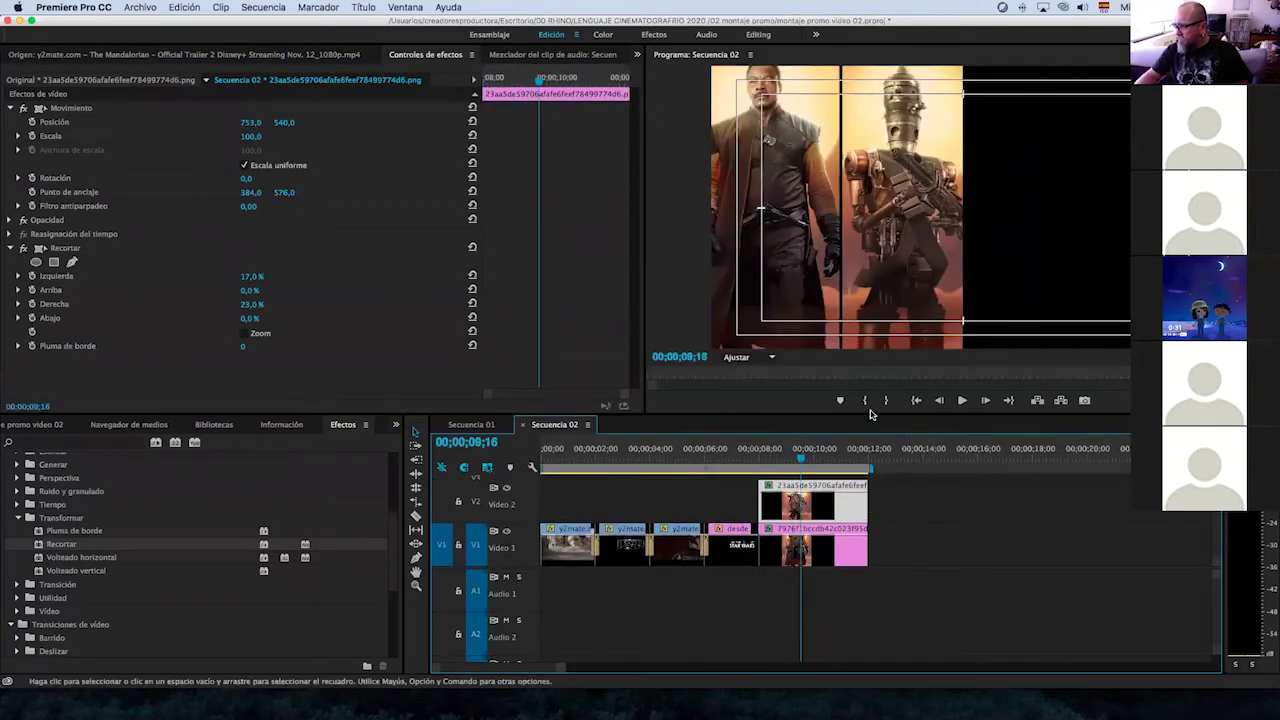
left_click(48, 424)
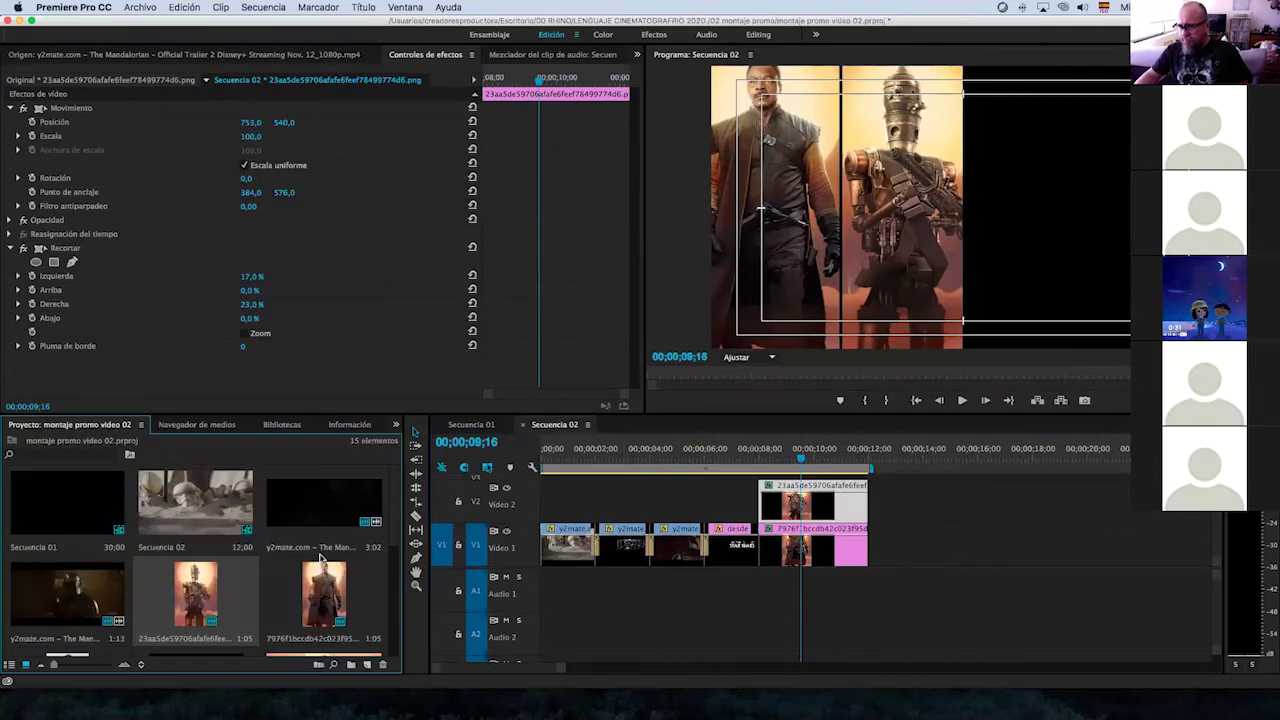
Place the a084f2bc armoured woman's poster on Video 3 and select it.
scroll(297, 580, "down", 5)
scroll(280, 578, "up", 2)
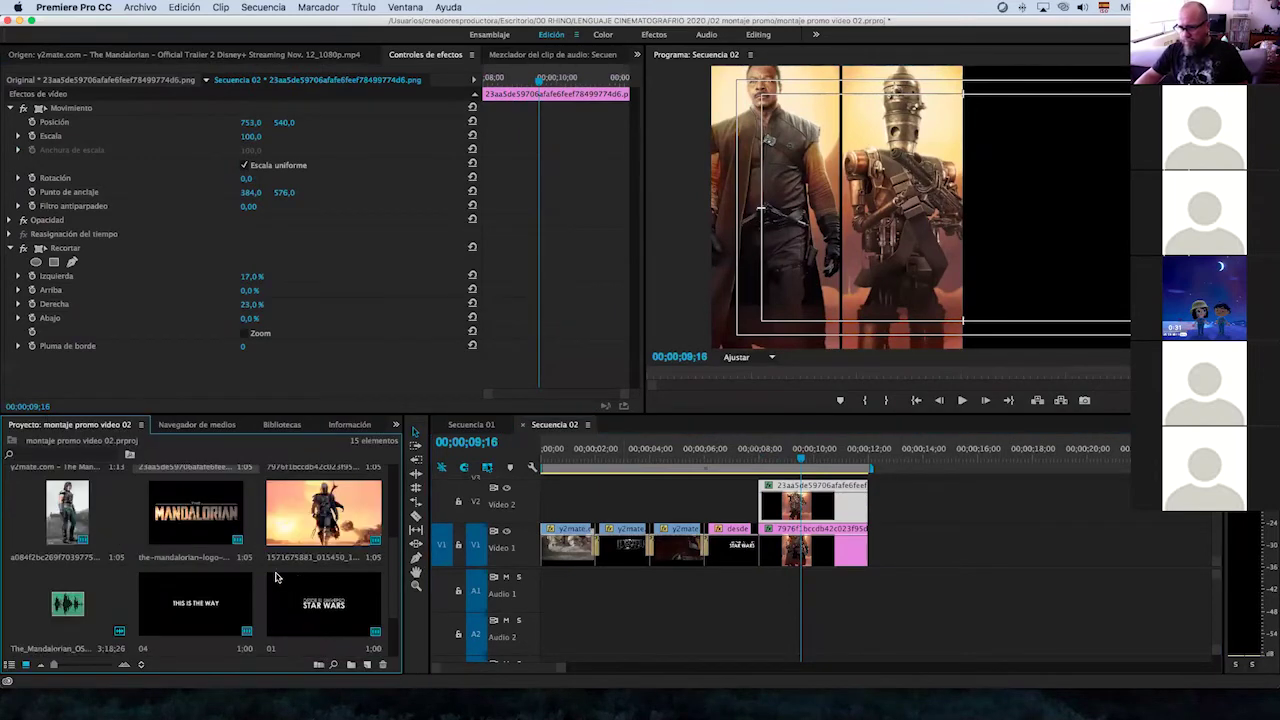
scroll(1005, 568, "up", 1)
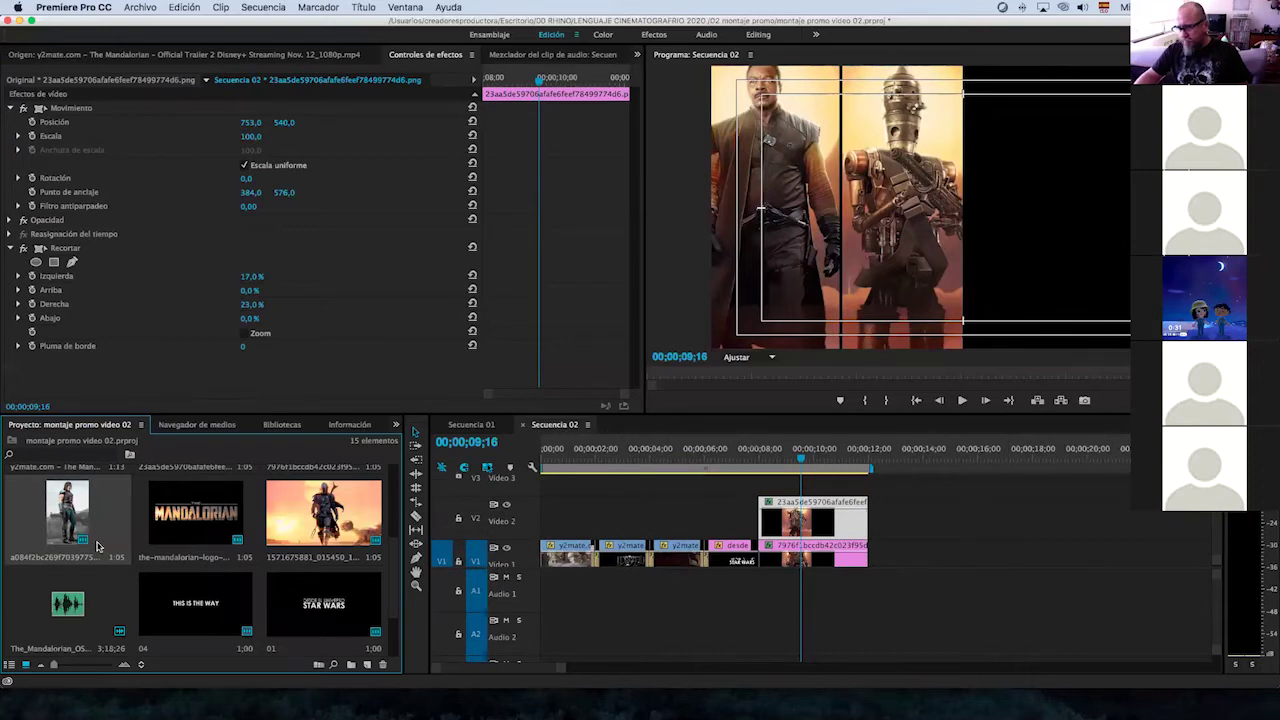
left_click_drag(270, 528, 868, 488)
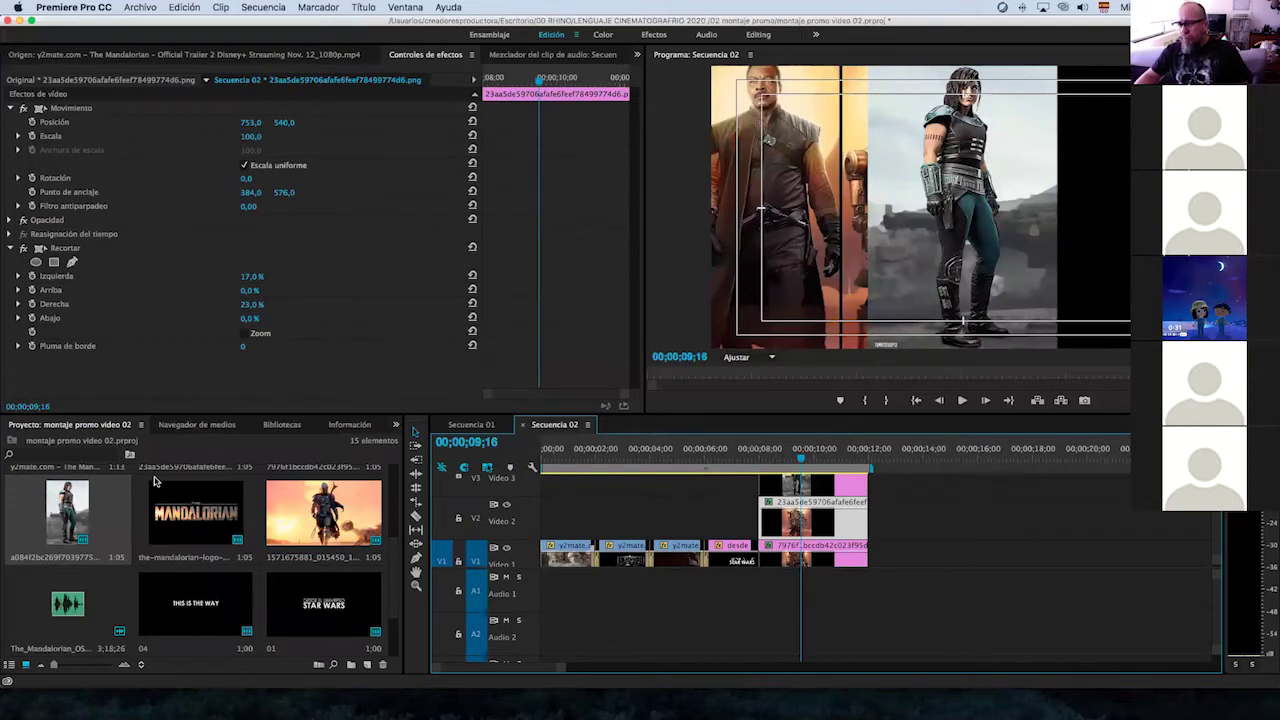
left_click(835, 488)
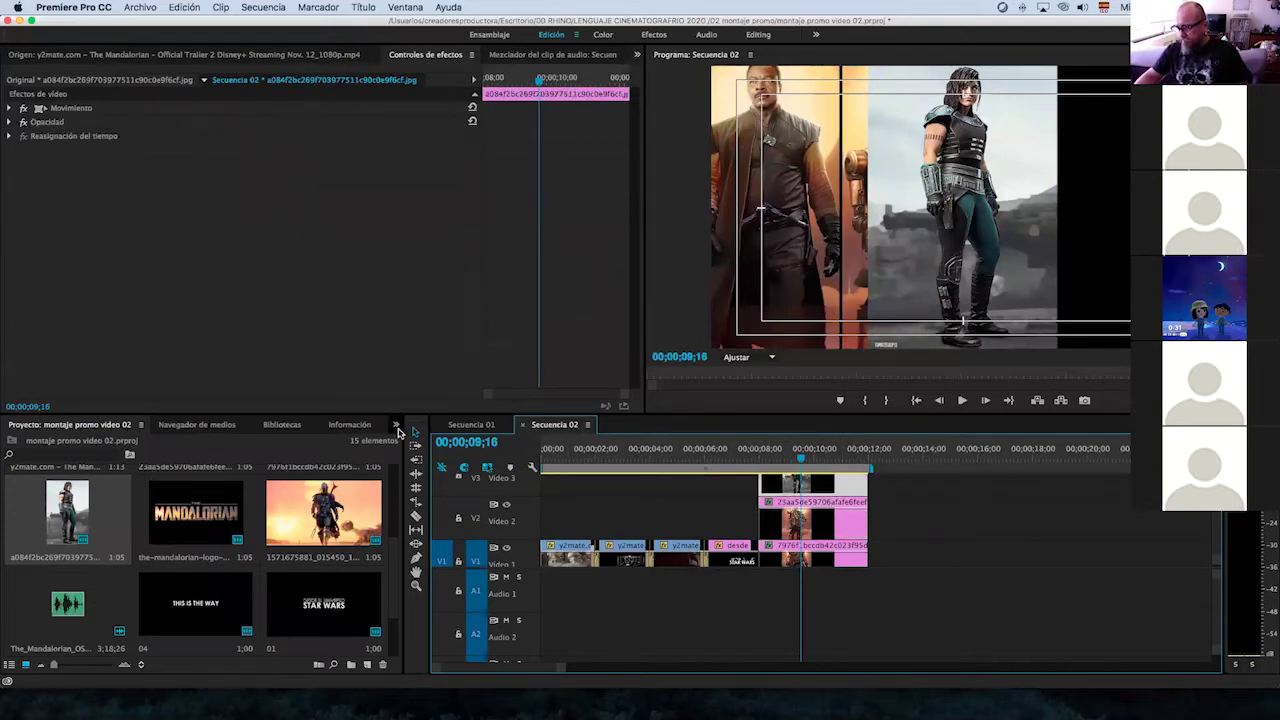
Apply Recortar to the Video 3 poster and crop its left side and 19% off its right.
left_click(399, 431)
left_click(395, 465)
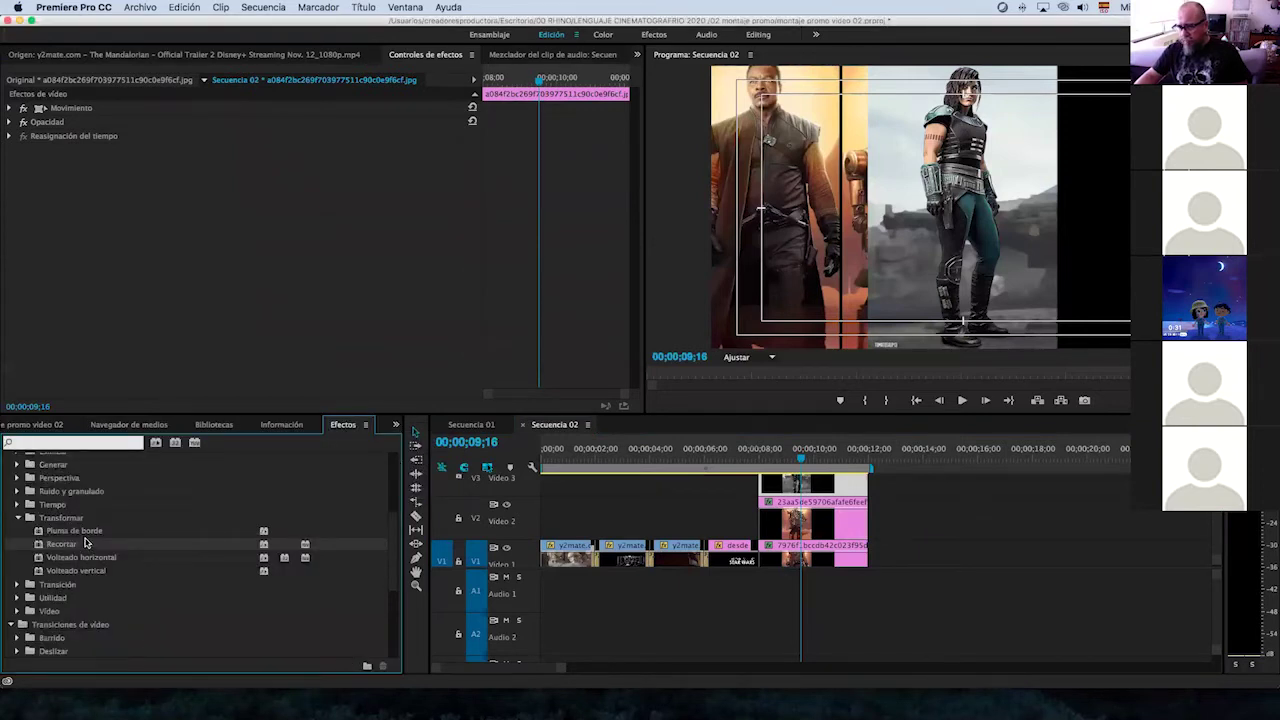
left_click(46, 519)
left_click_drag(60, 544, 974, 528)
left_click_drag(843, 486, 845, 487)
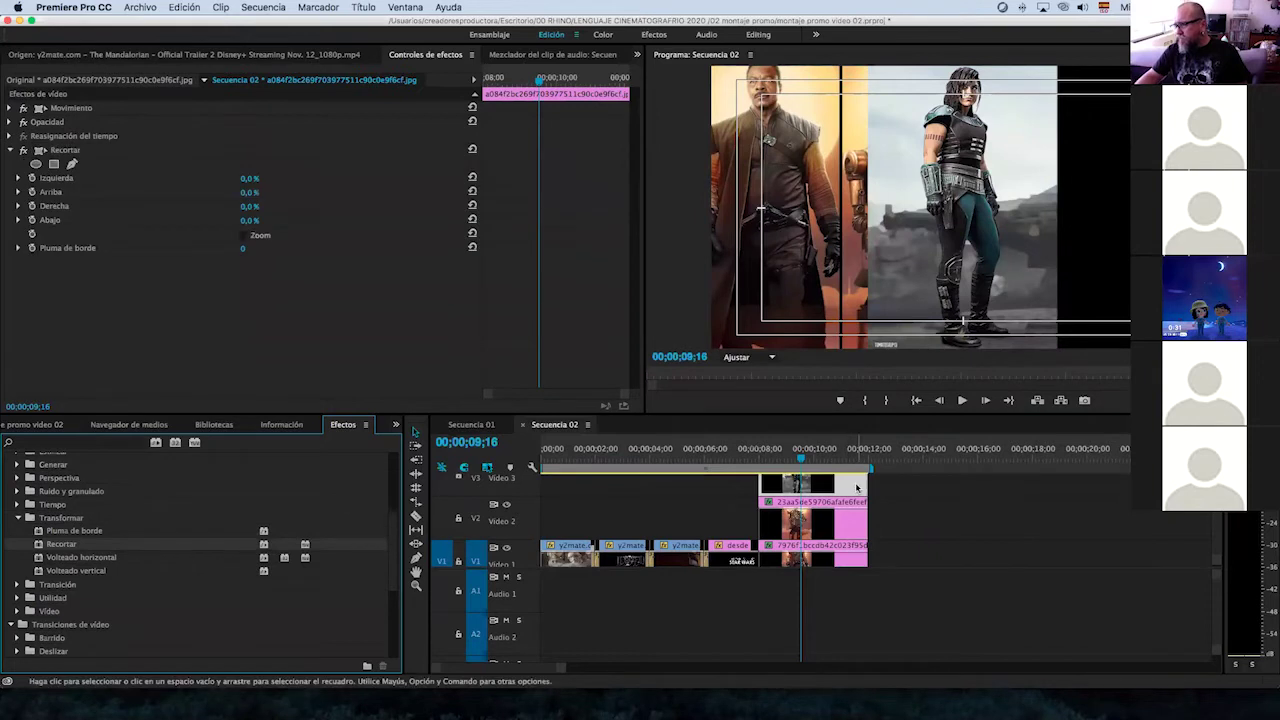
left_click_drag(245, 182, 290, 182)
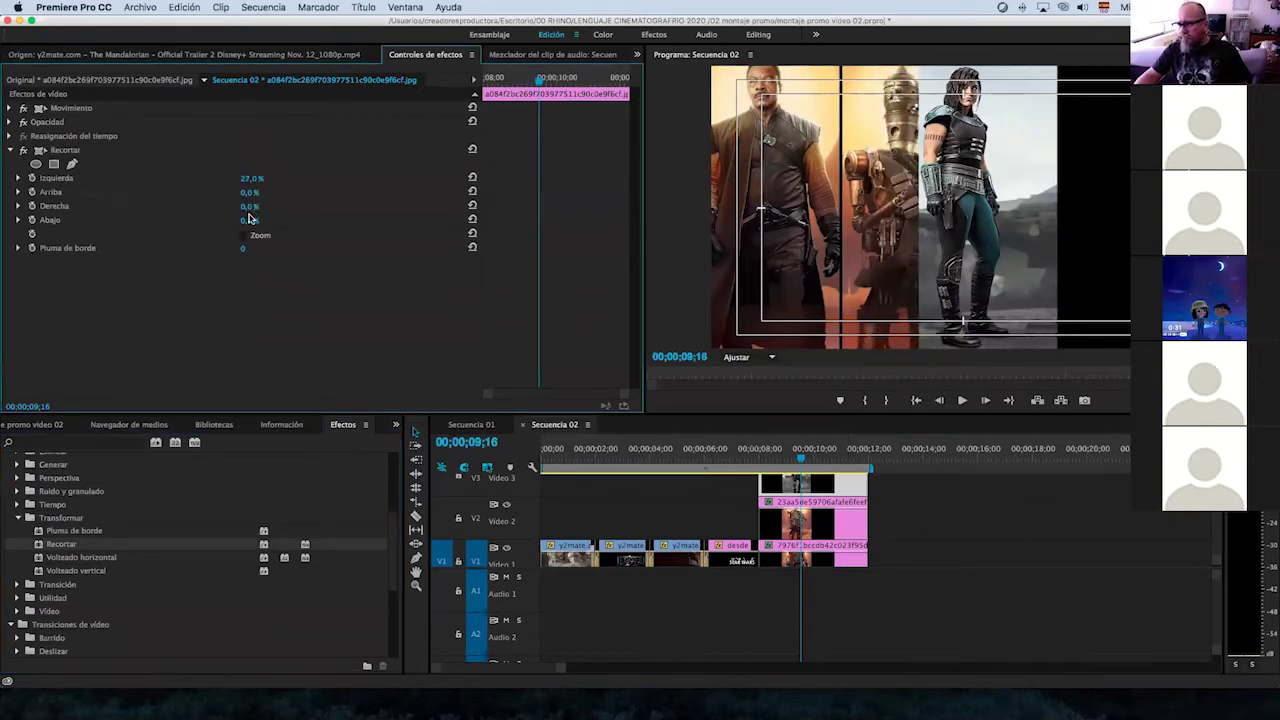
left_click_drag(249, 206, 290, 206)
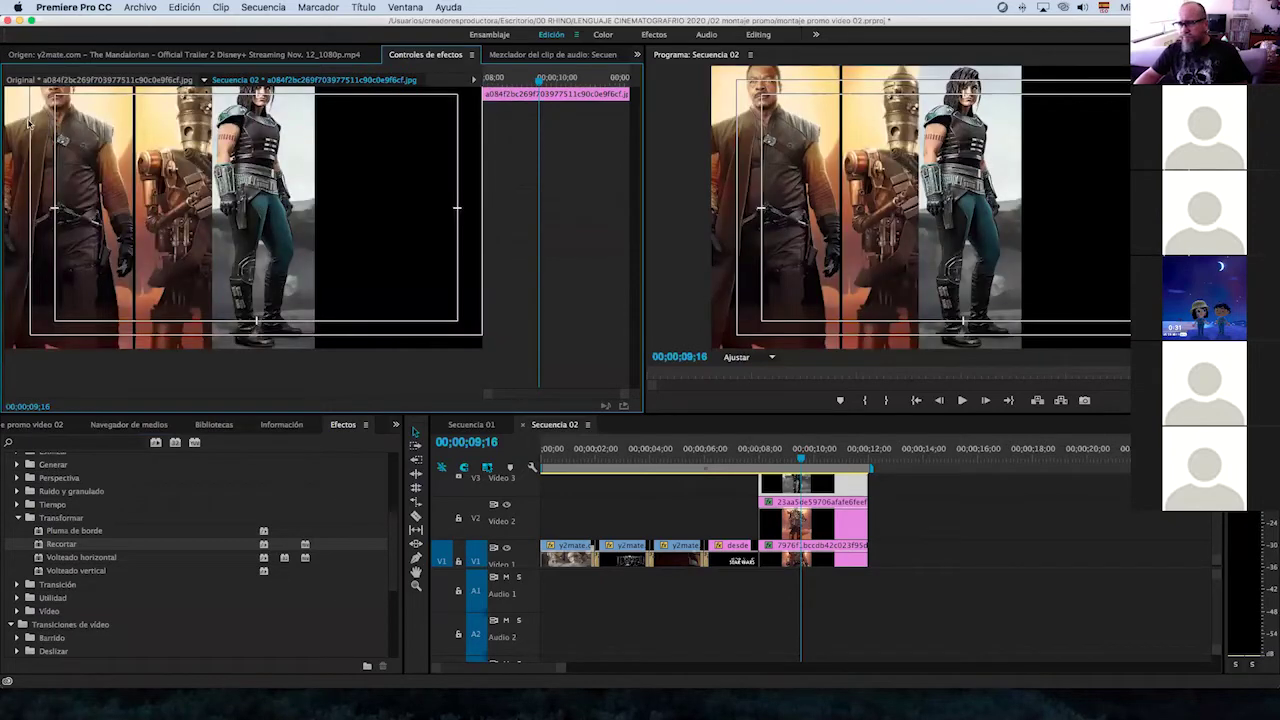
Move the poster right to Position X 1177 and ease the left crop to 21%.
left_click_drag(247, 124, 421, 124)
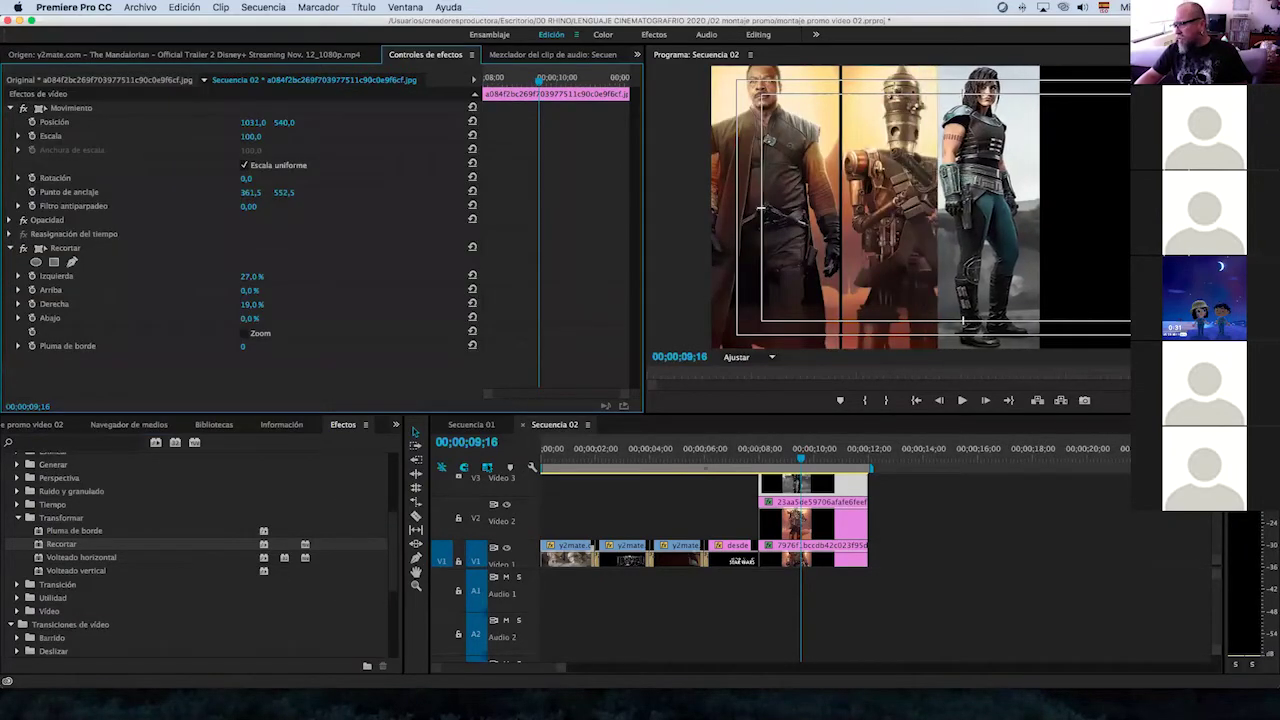
left_click_drag(421, 124, 464, 124)
left_click_drag(251, 284, 247, 284)
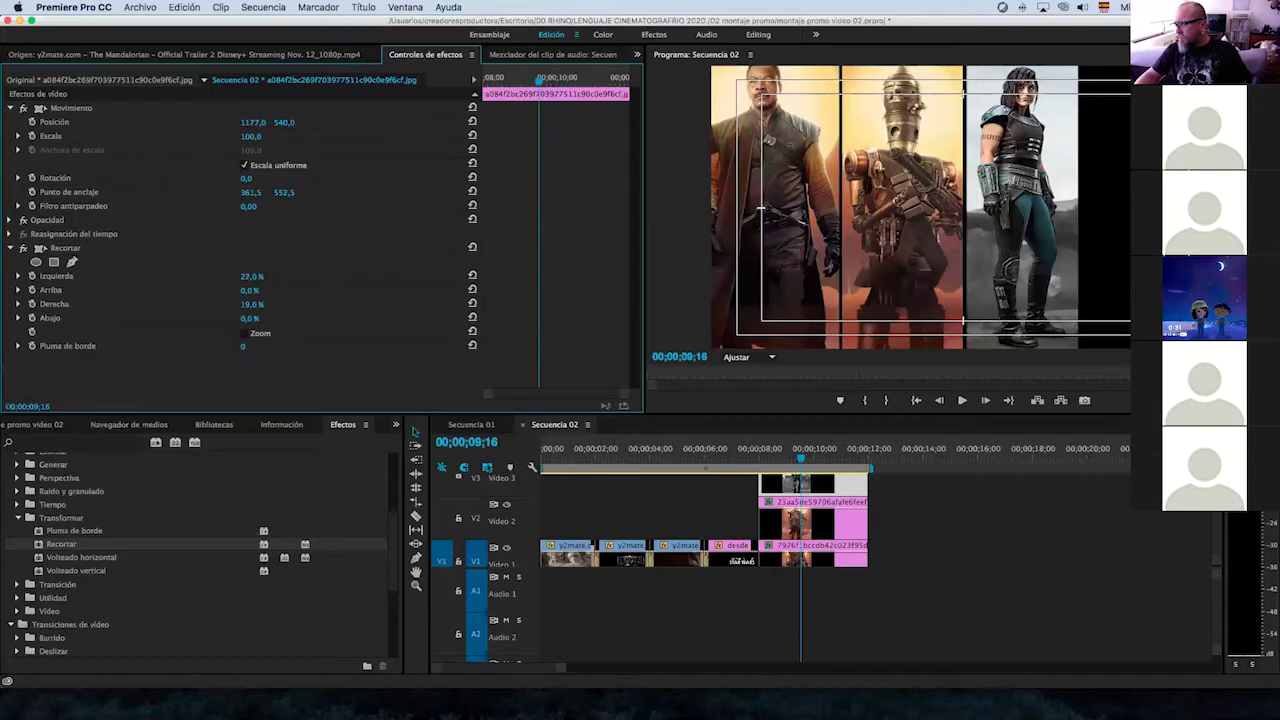
left_click_drag(252, 276, 248, 276)
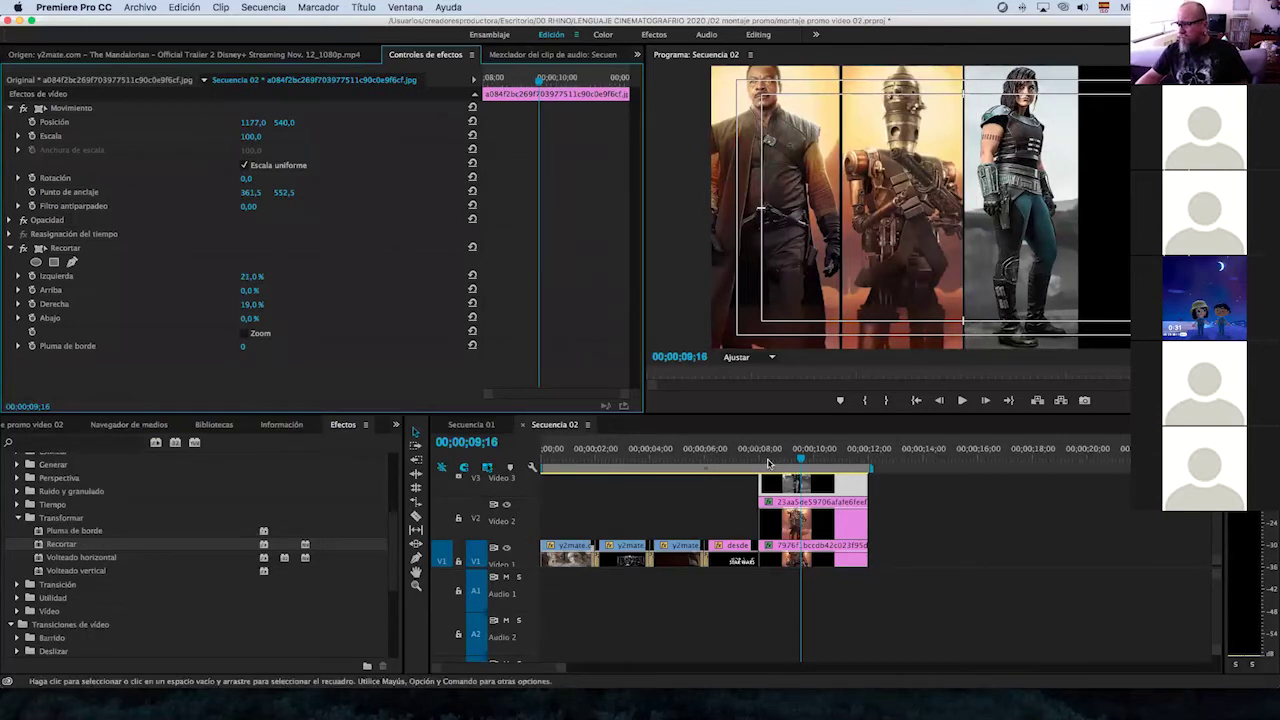
scroll(906, 501, "up", 2)
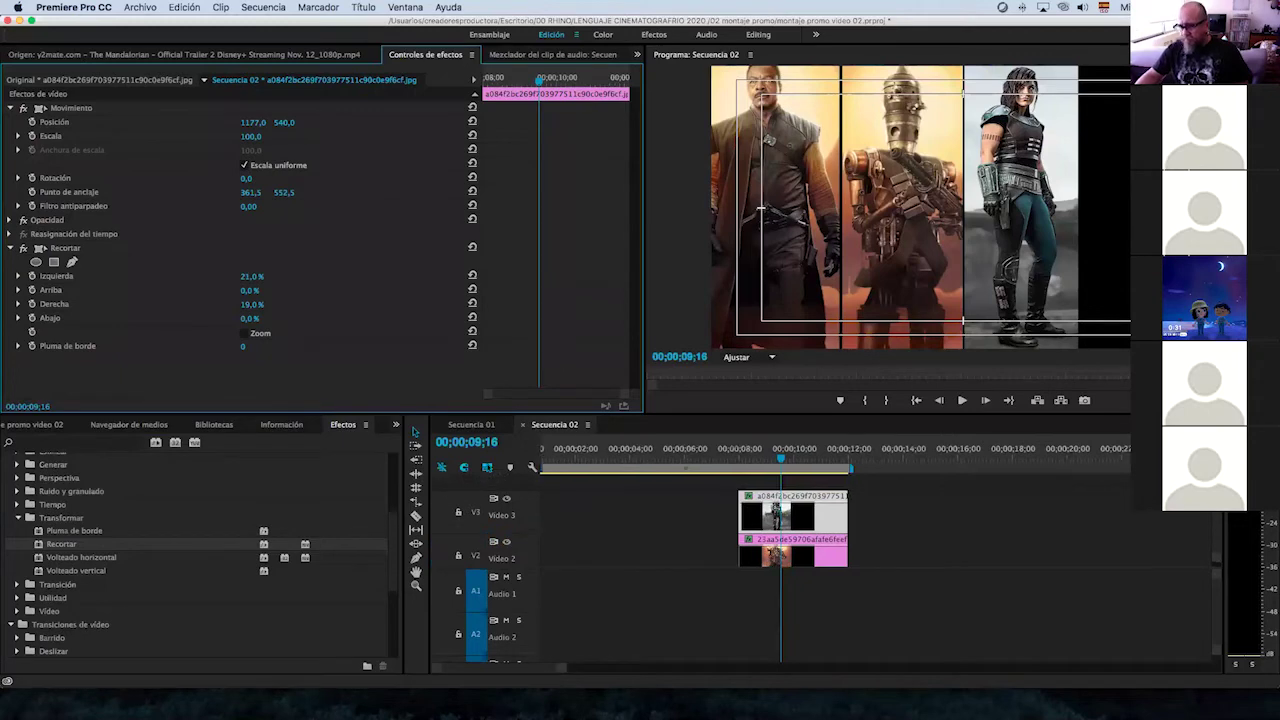
Place the sunset image on a new Video 4 track and scale it to 163%.
left_click(42, 426)
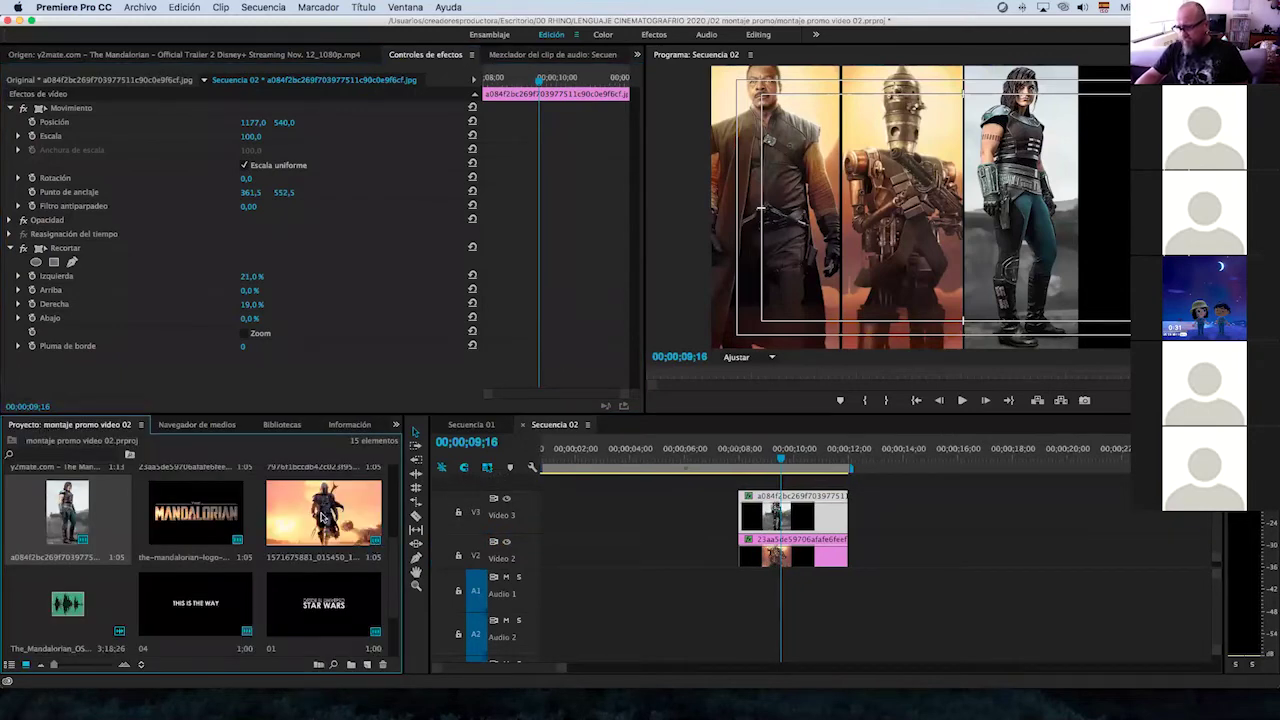
left_click_drag(345, 530, 764, 487)
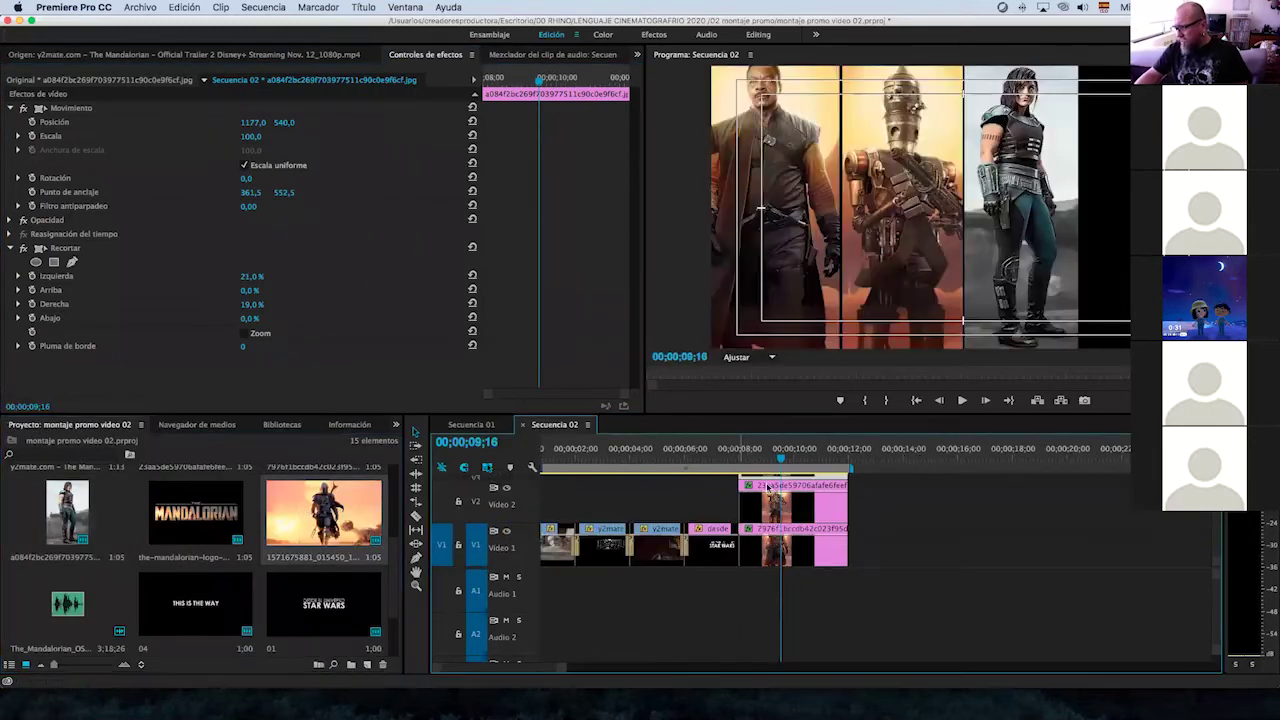
scroll(891, 500, "up", 2)
left_click_drag(847, 510, 847, 506)
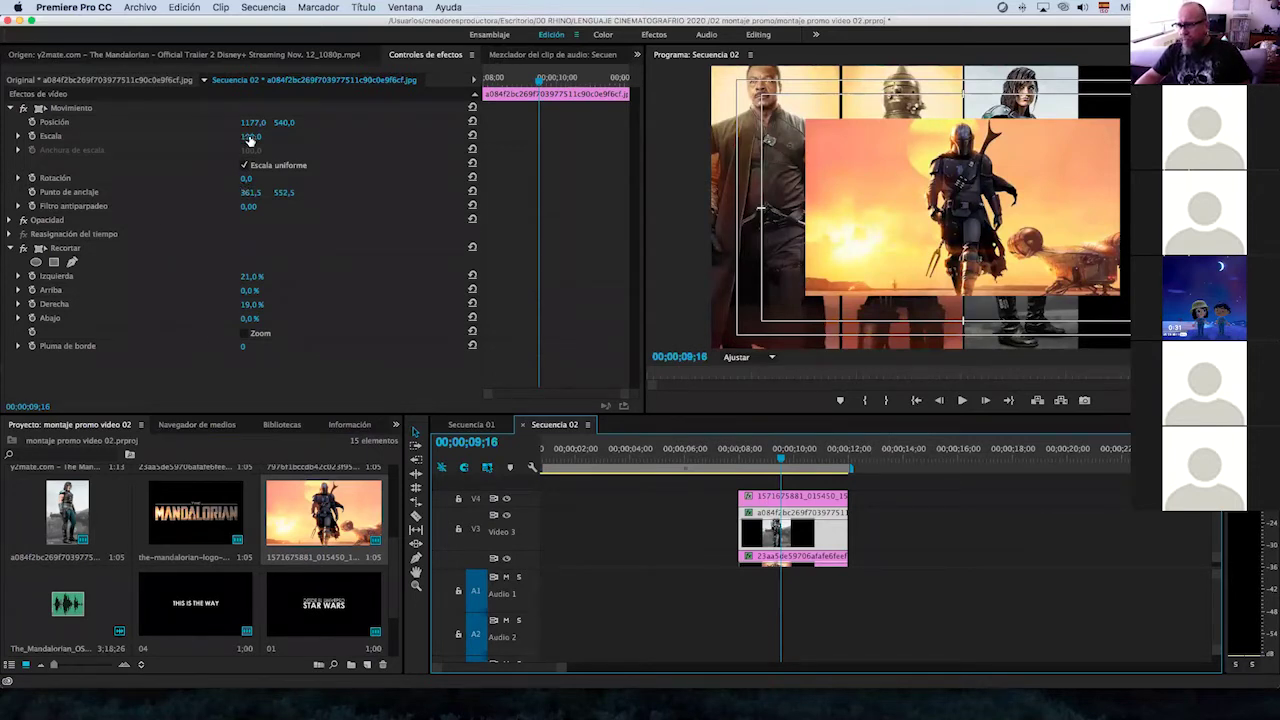
left_click_drag(250, 141, 257, 136)
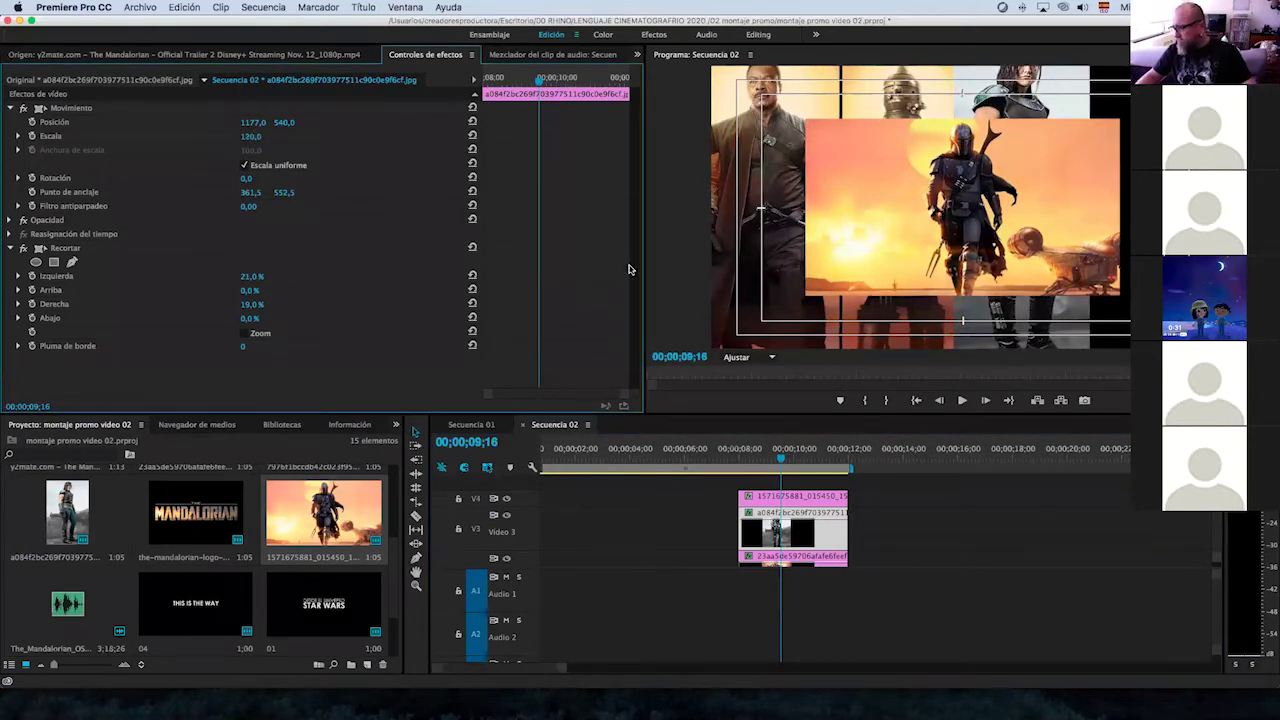
left_click(818, 497)
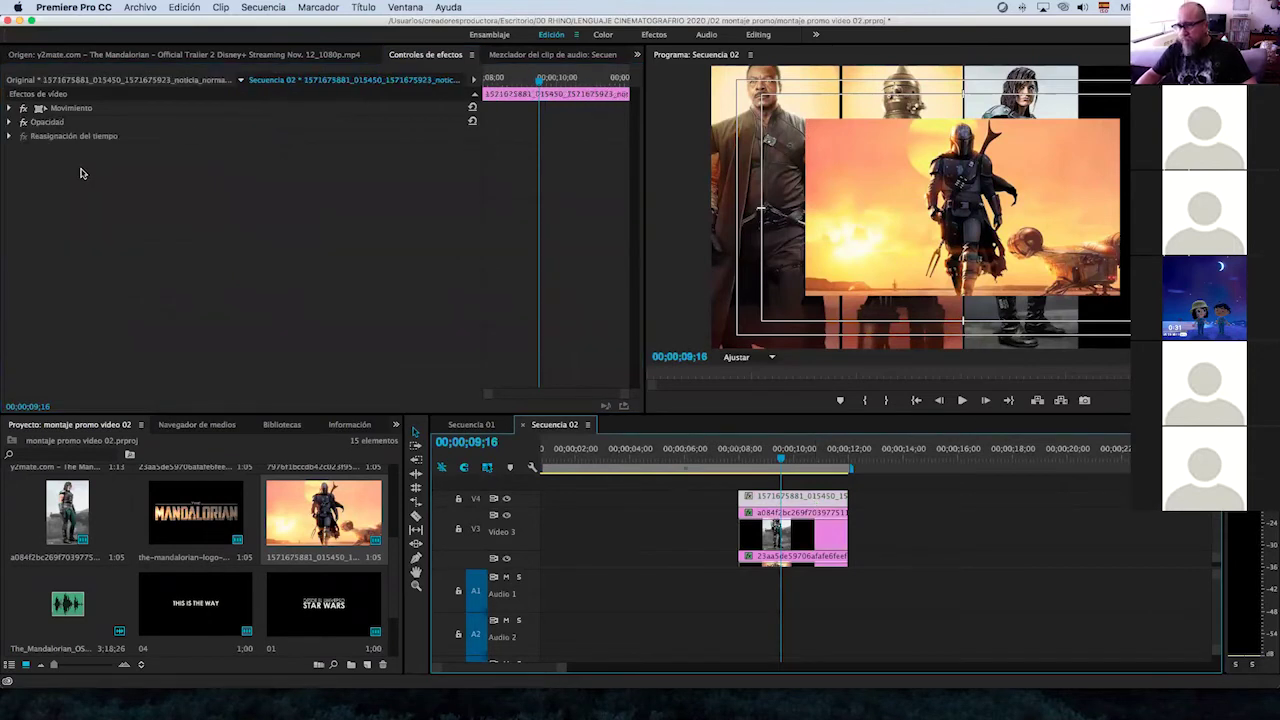
left_click(10, 108)
mouse_move(250, 137)
left_mouse_down()
mouse_move(311, 137)
mouse_move(254, 137)
left_mouse_up()
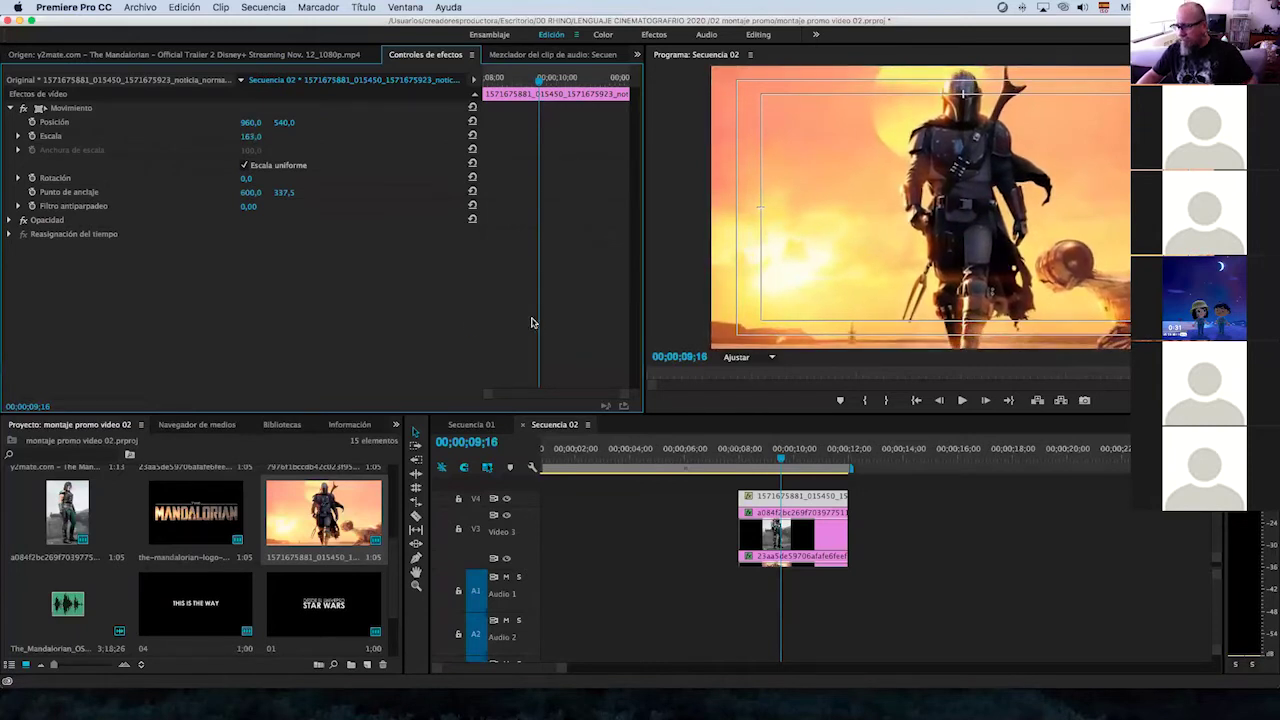
Crop the sunset image 37% left, 32% right and move it to Position X 1660.
left_click(395, 428)
left_click(425, 460)
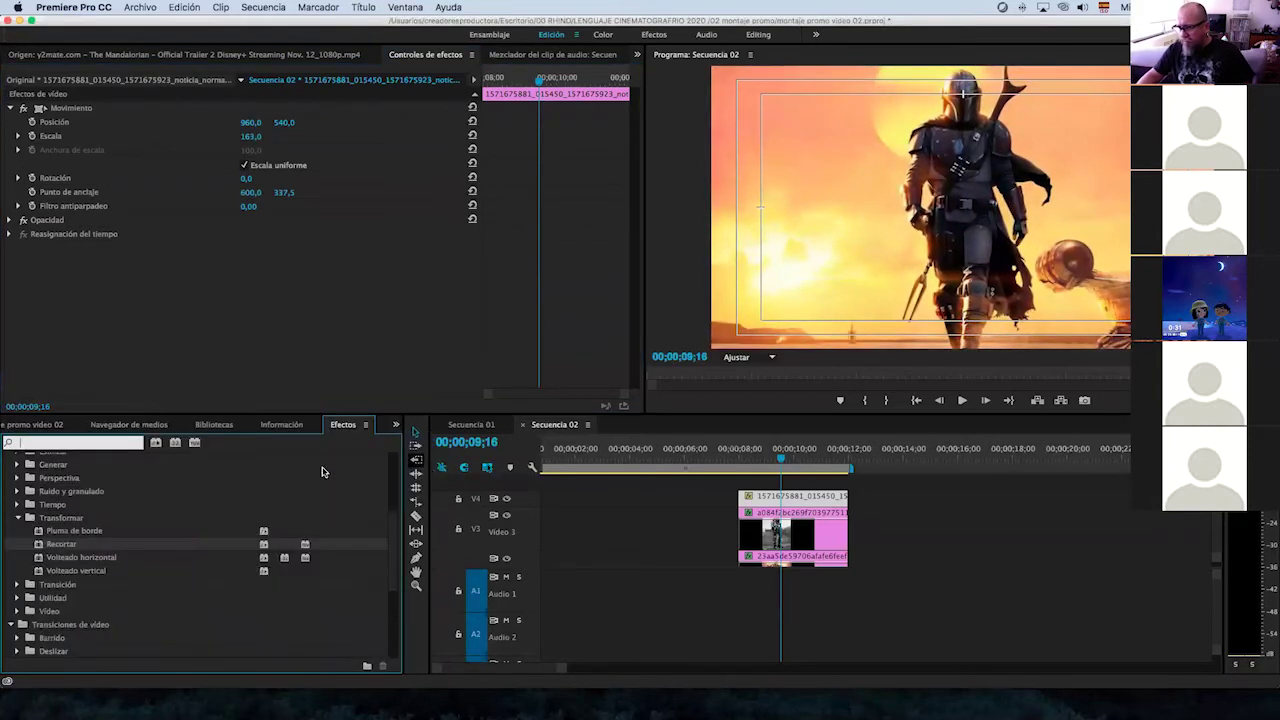
left_click_drag(38, 545, 790, 528)
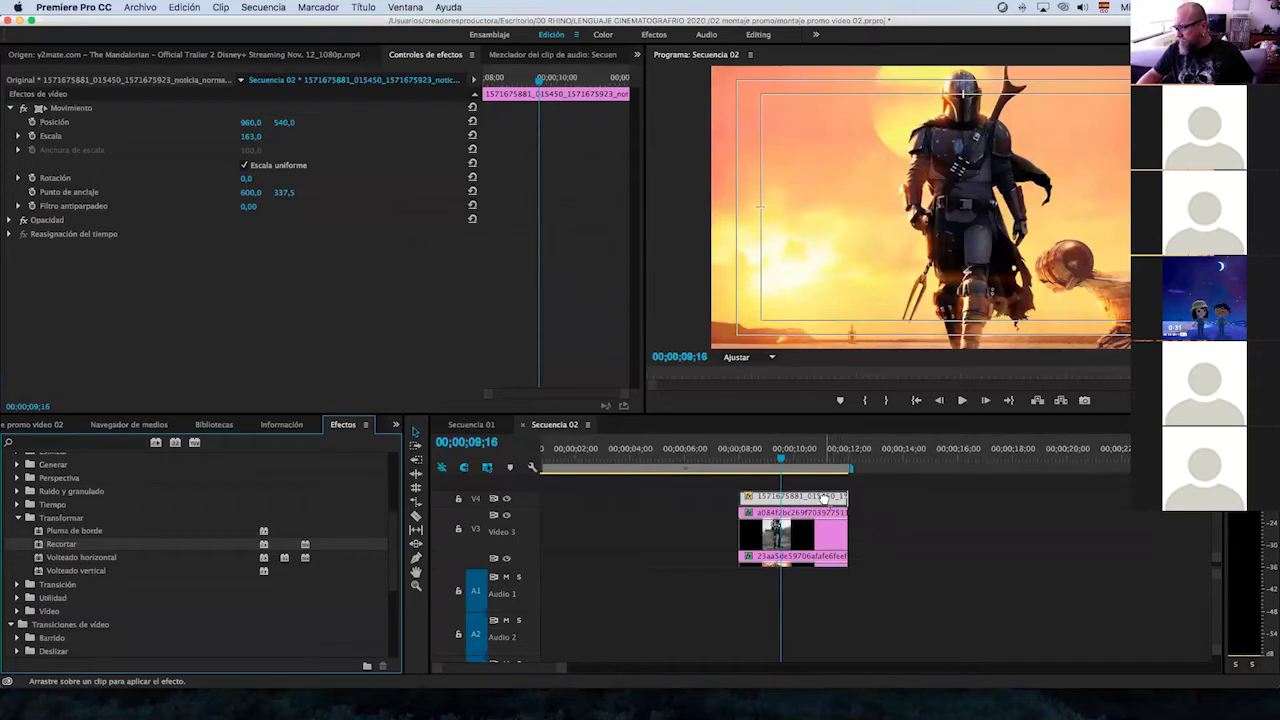
left_click_drag(248, 278, 286, 278)
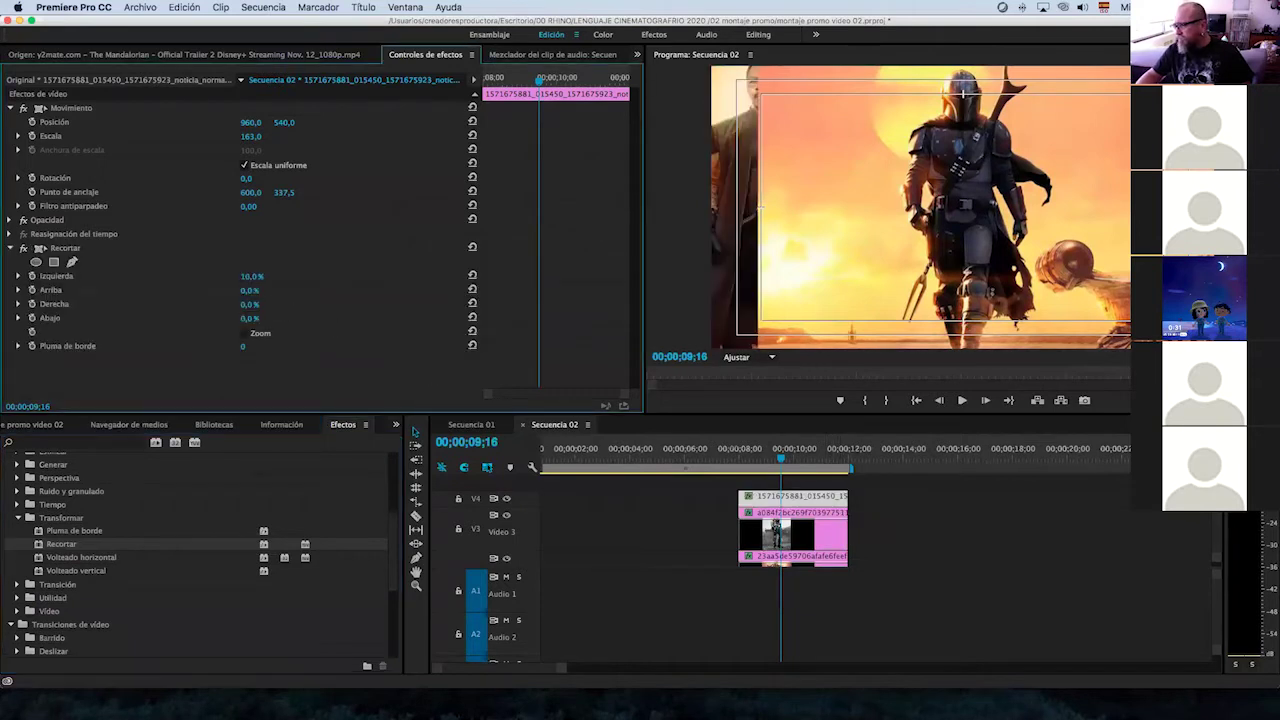
mouse_move(252, 276)
left_mouse_down()
mouse_move(278, 306)
mouse_move(256, 304)
left_mouse_up()
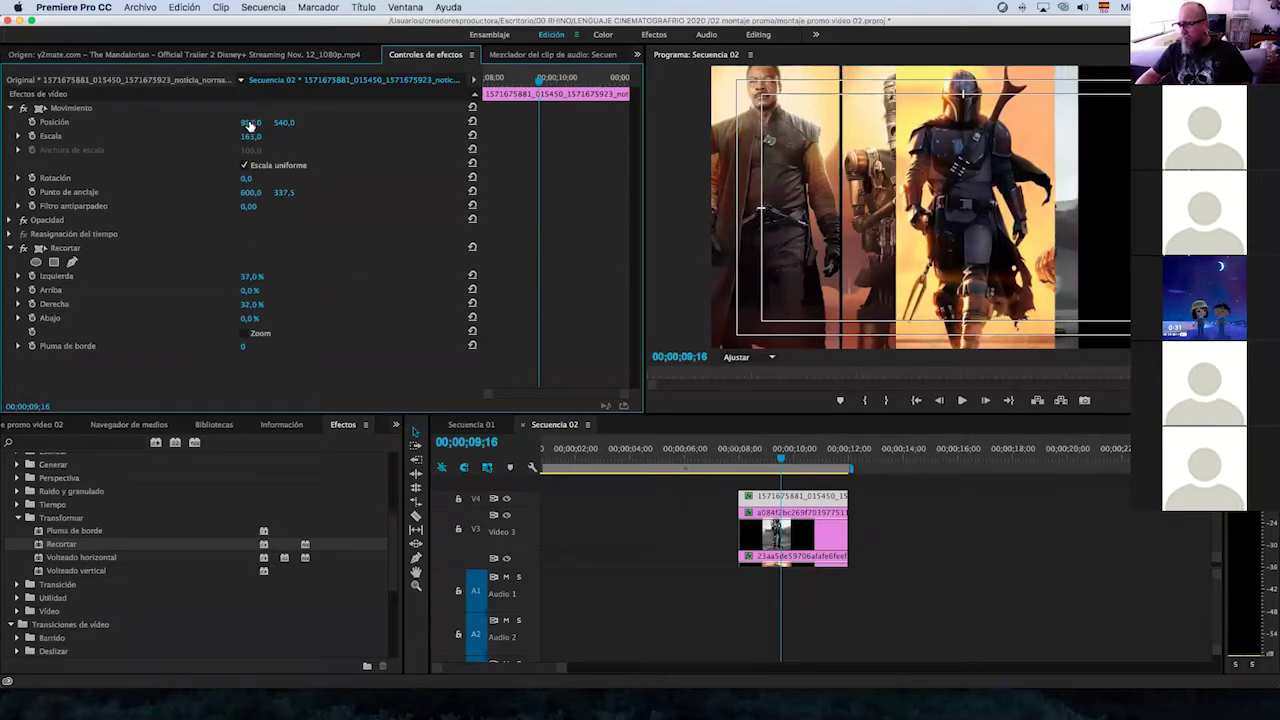
left_click_drag(250, 122, 330, 122)
left_click_drag(250, 122, 241, 151)
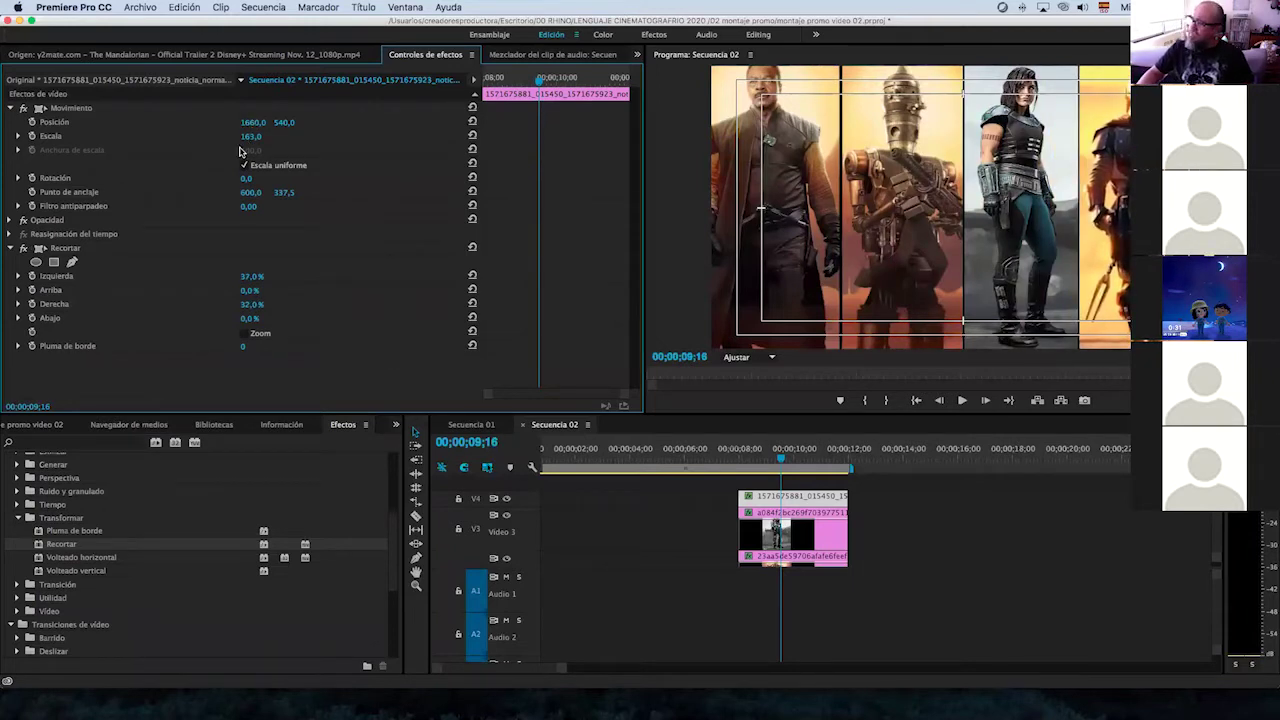
mouse_move(703, 459)
left_mouse_down()
mouse_move(739, 459)
mouse_move(751, 470)
mouse_move(729, 472)
mouse_move(762, 485)
left_mouse_up()
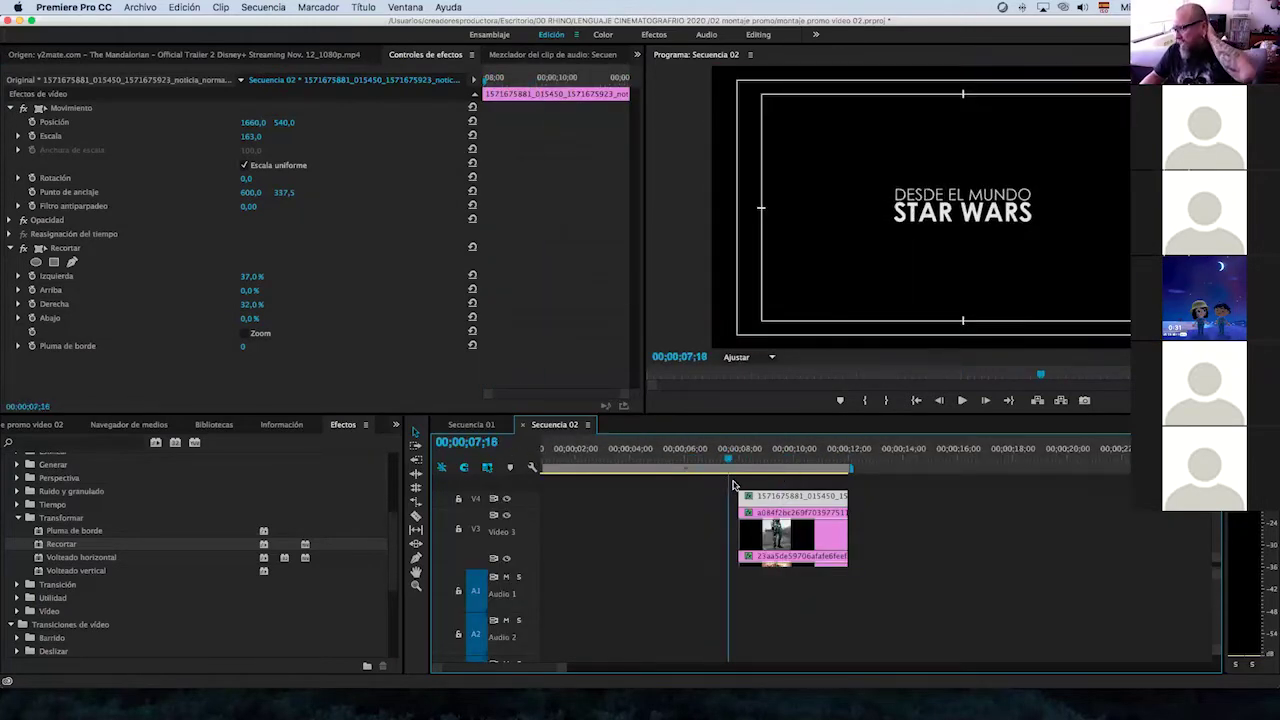
Expand all timeline tracks via the wrench menu, then select the Video 1 poster clip.
left_click_drag(762, 485, 768, 487)
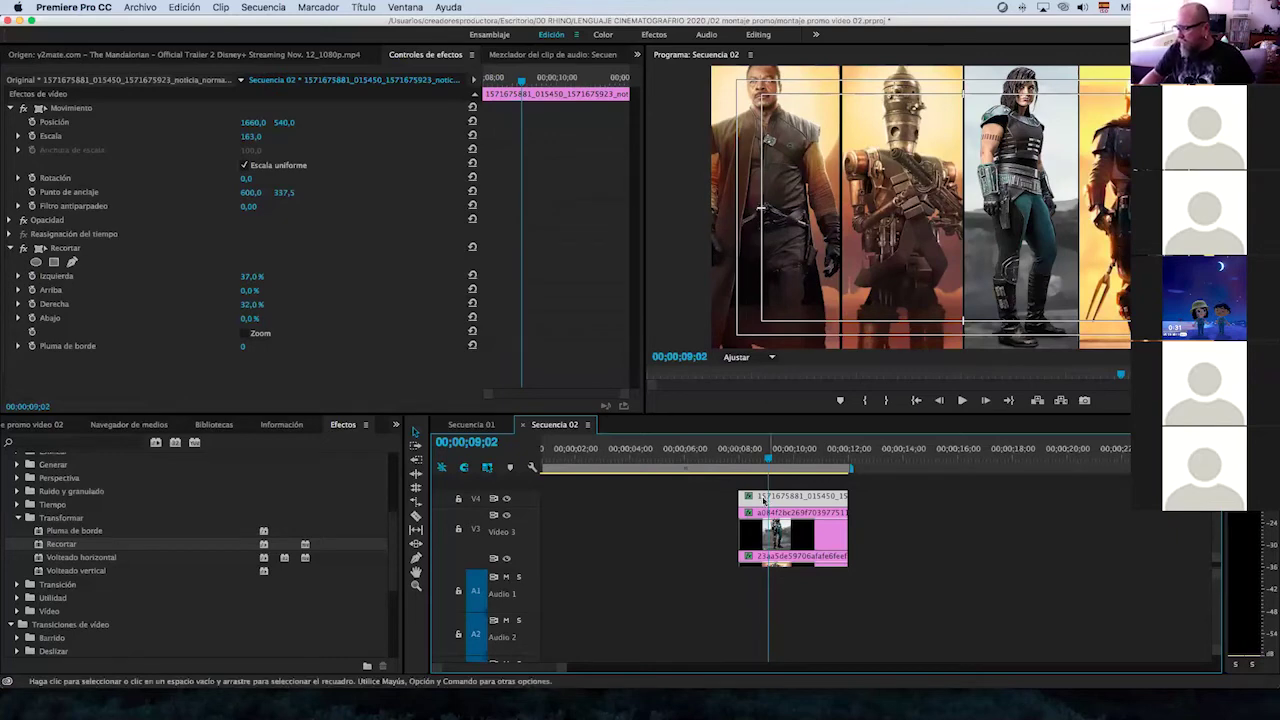
left_click(532, 467)
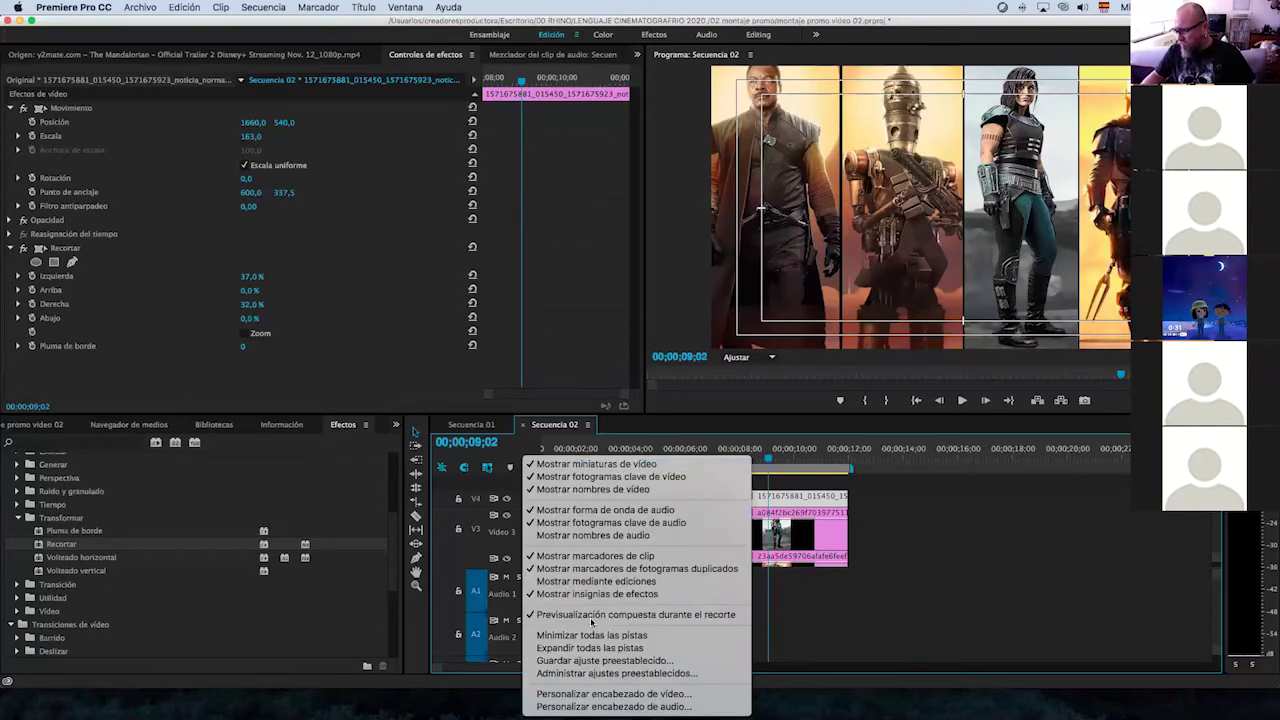
left_click(588, 648)
left_click(727, 455)
left_click_drag(727, 455, 746, 455)
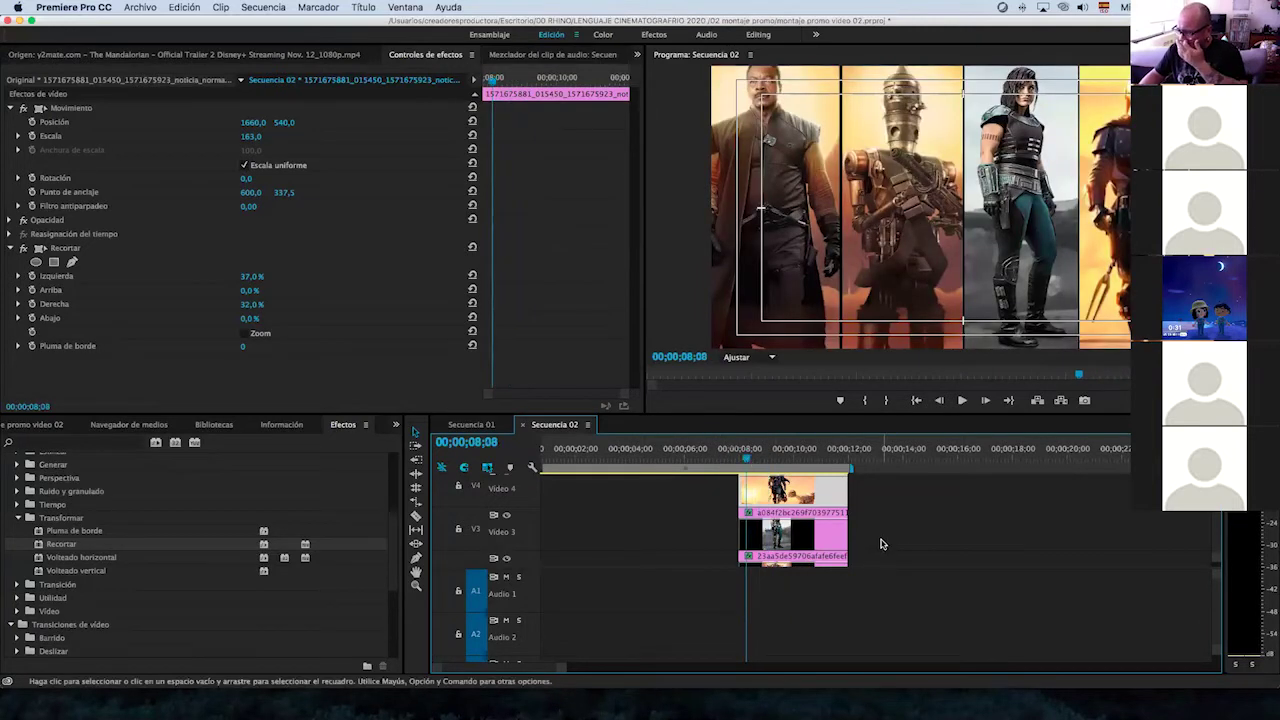
scroll(880, 544, "down", 3)
left_click(771, 538)
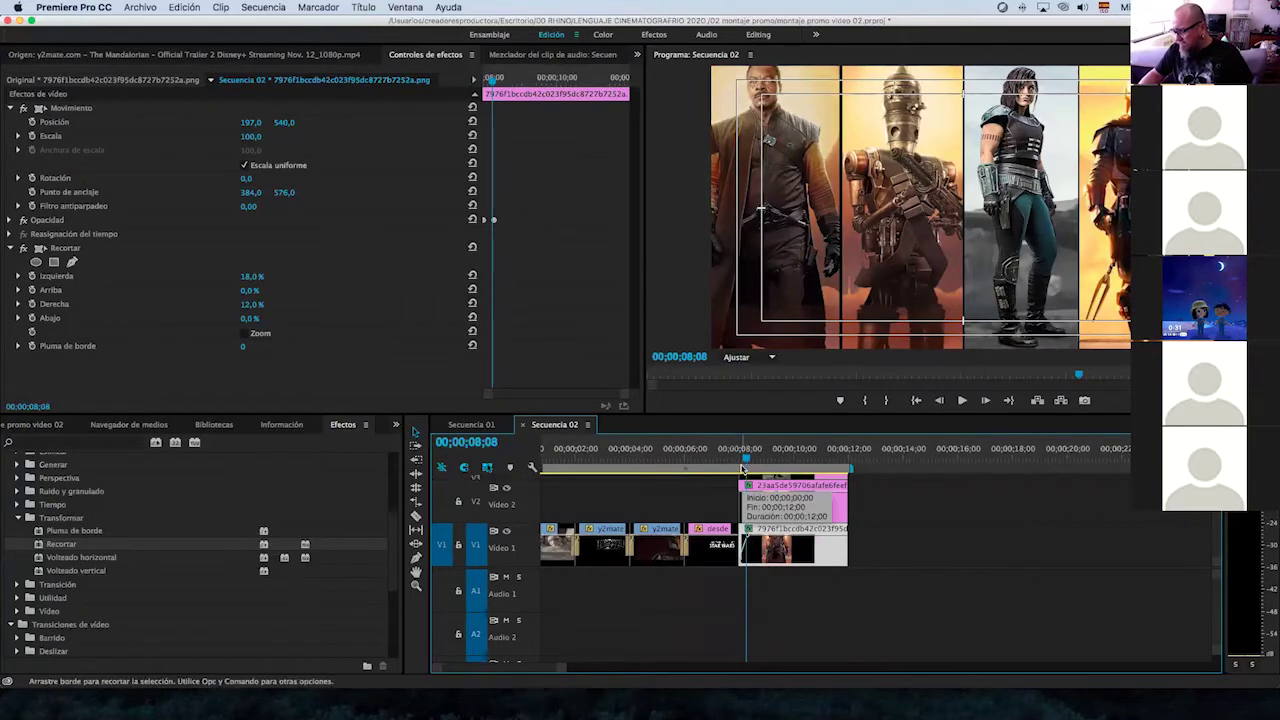
Trim the V2 robot poster's start nine frames later, just after the Star Wars title.
left_click_drag(745, 462, 747, 462)
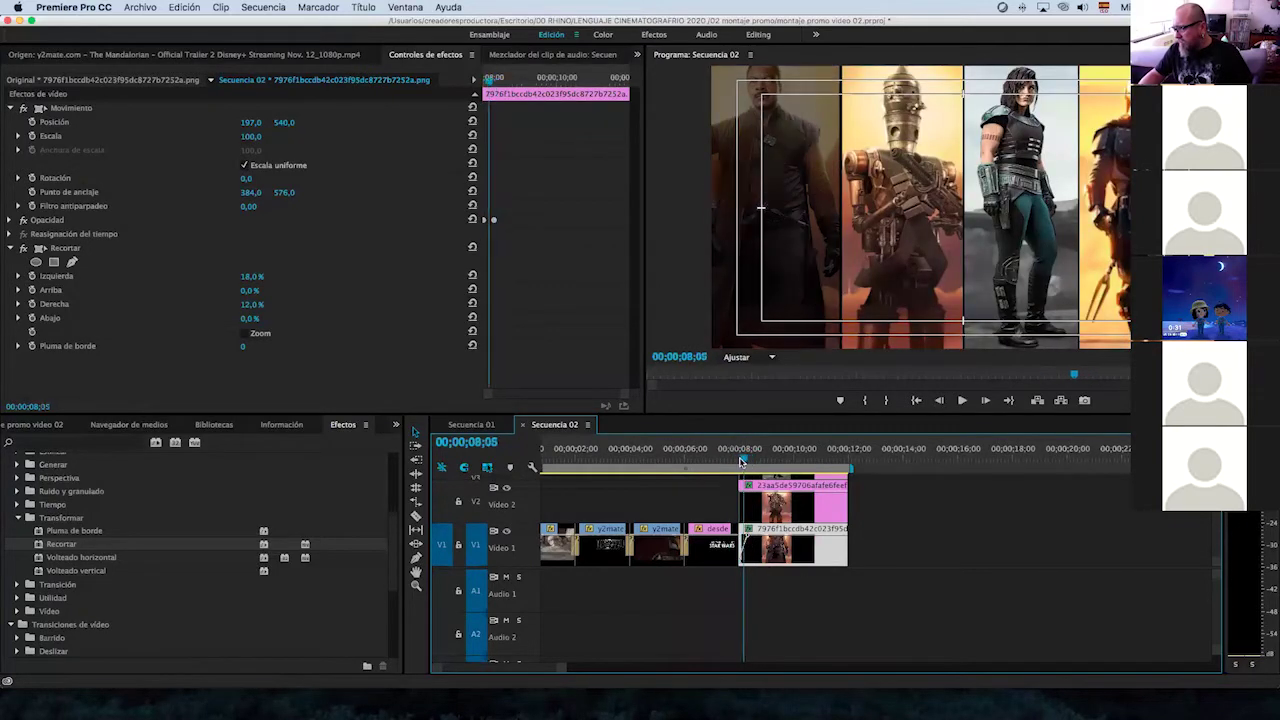
left_click_drag(746, 462, 731, 462)
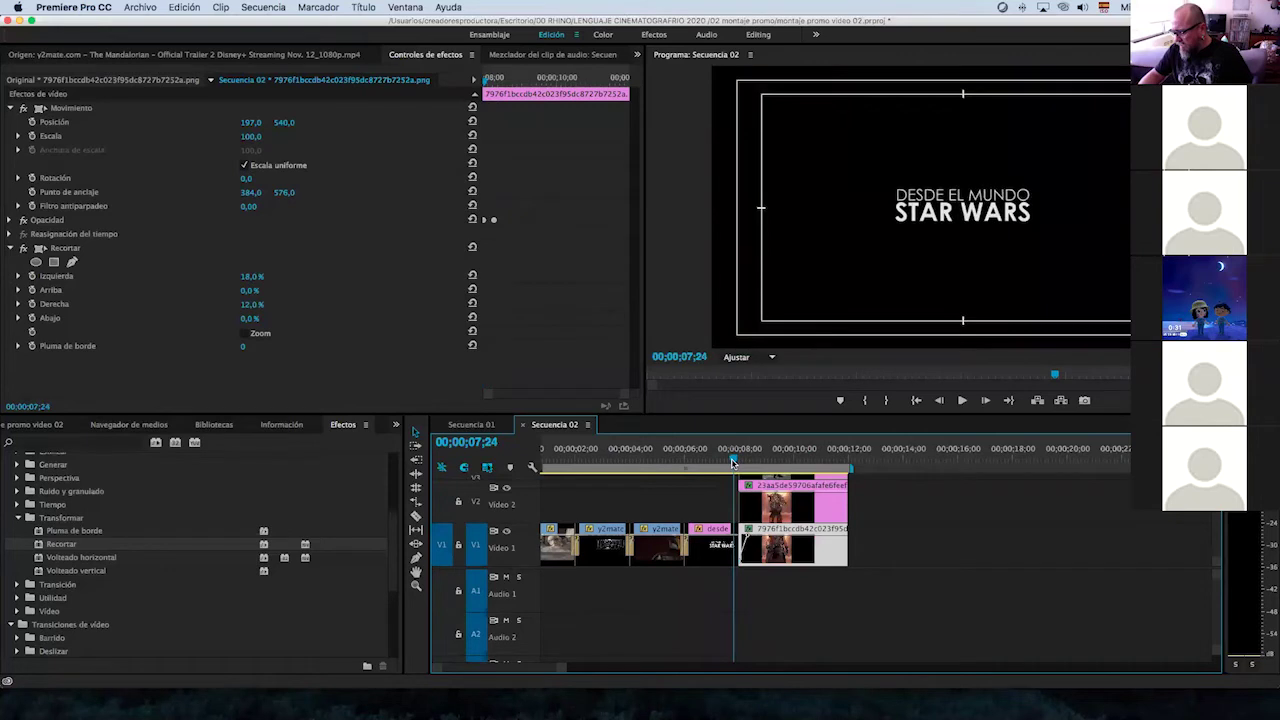
left_click(733, 545)
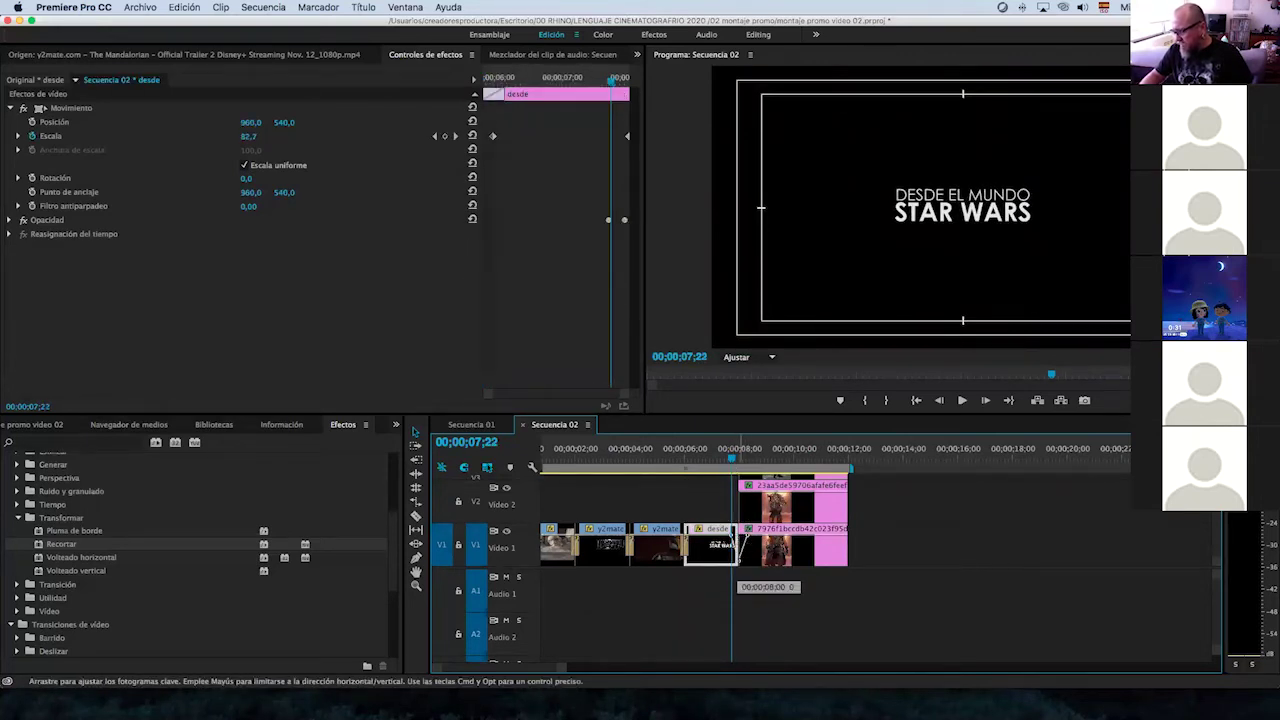
left_click(727, 460)
left_click_drag(727, 460, 748, 460)
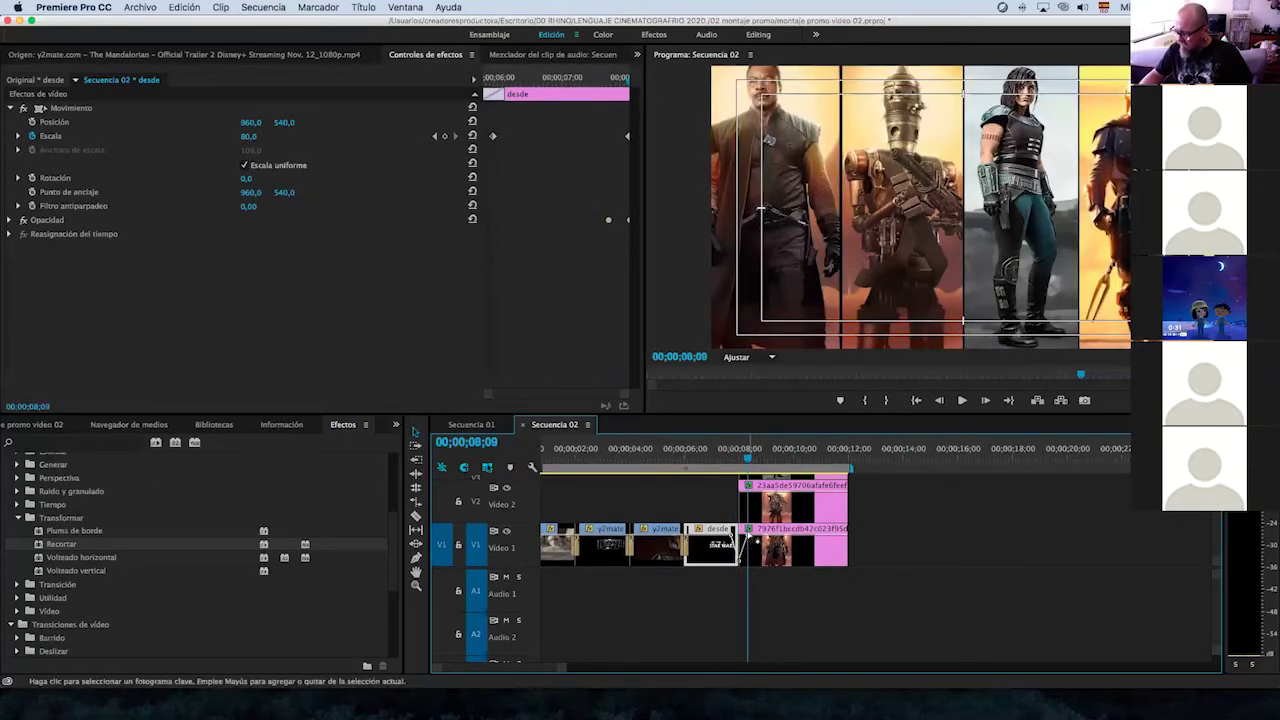
left_click_drag(735, 541, 745, 541)
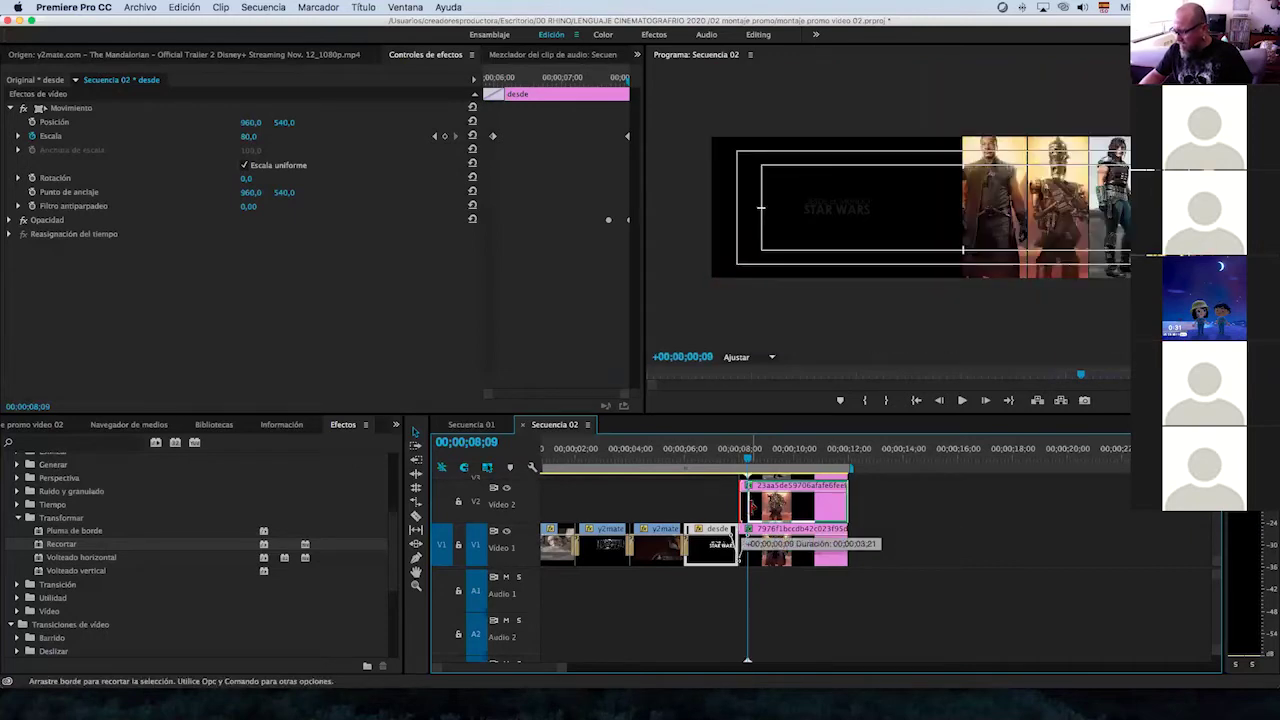
left_click_drag(748, 457, 756, 458)
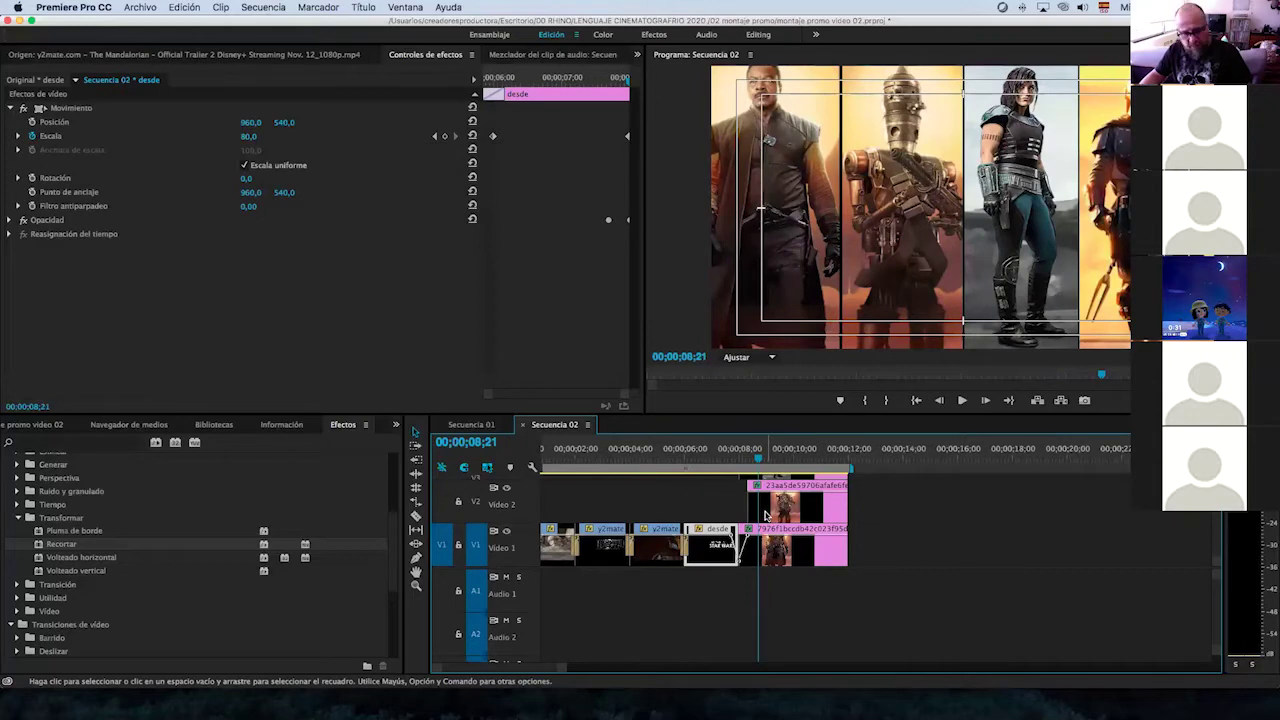
left_click(758, 498)
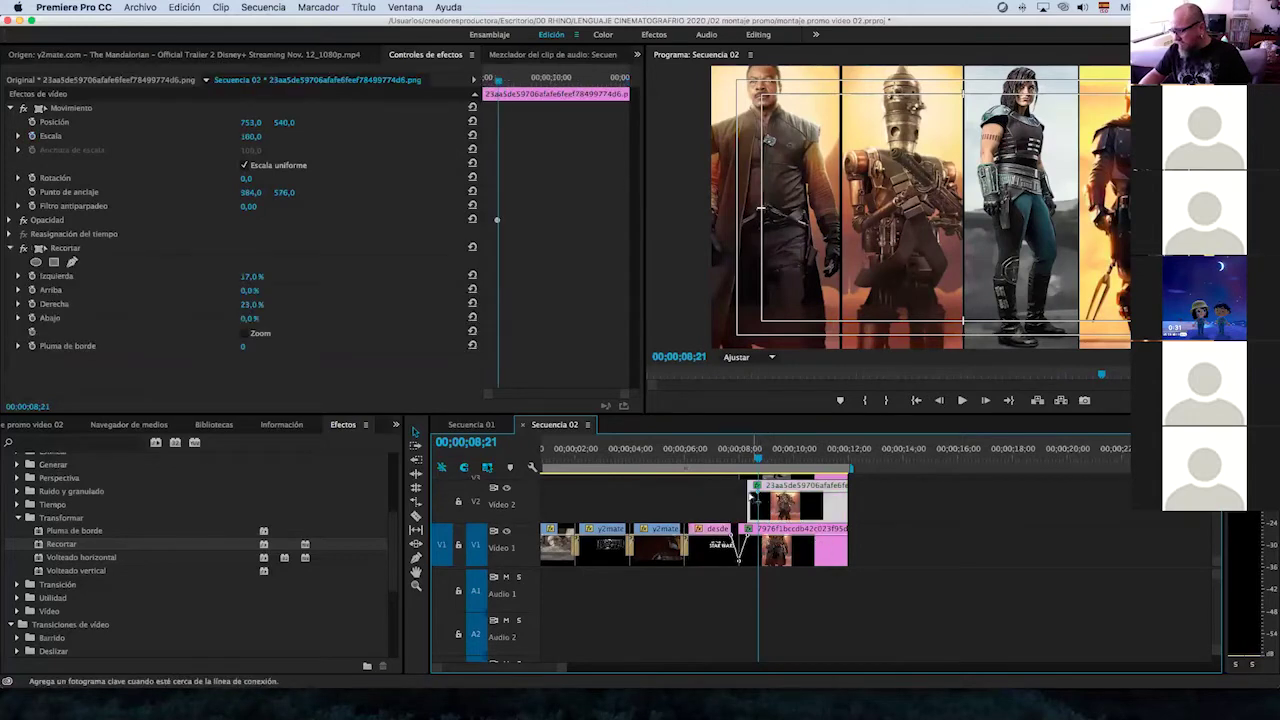
Delay the starts of the Video 3 and Video 4 poster clips slightly.
left_click_drag(748, 458, 759, 461)
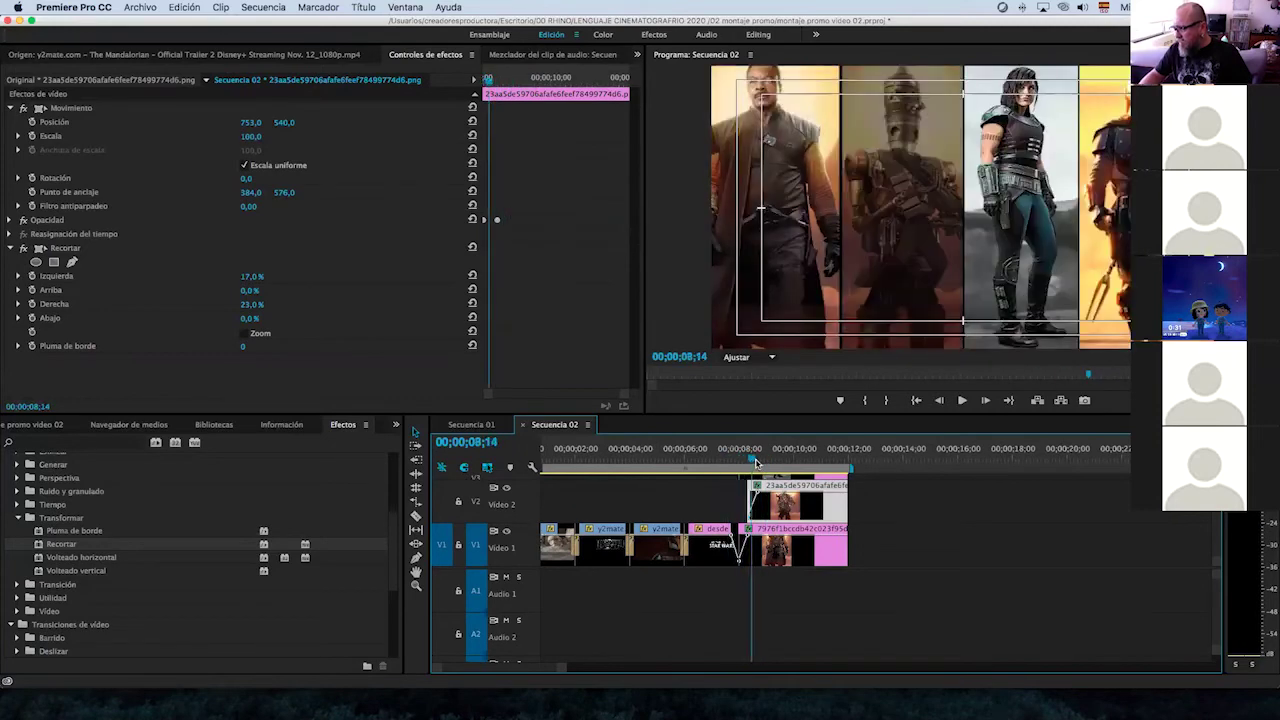
scroll(900, 527, "up", 2)
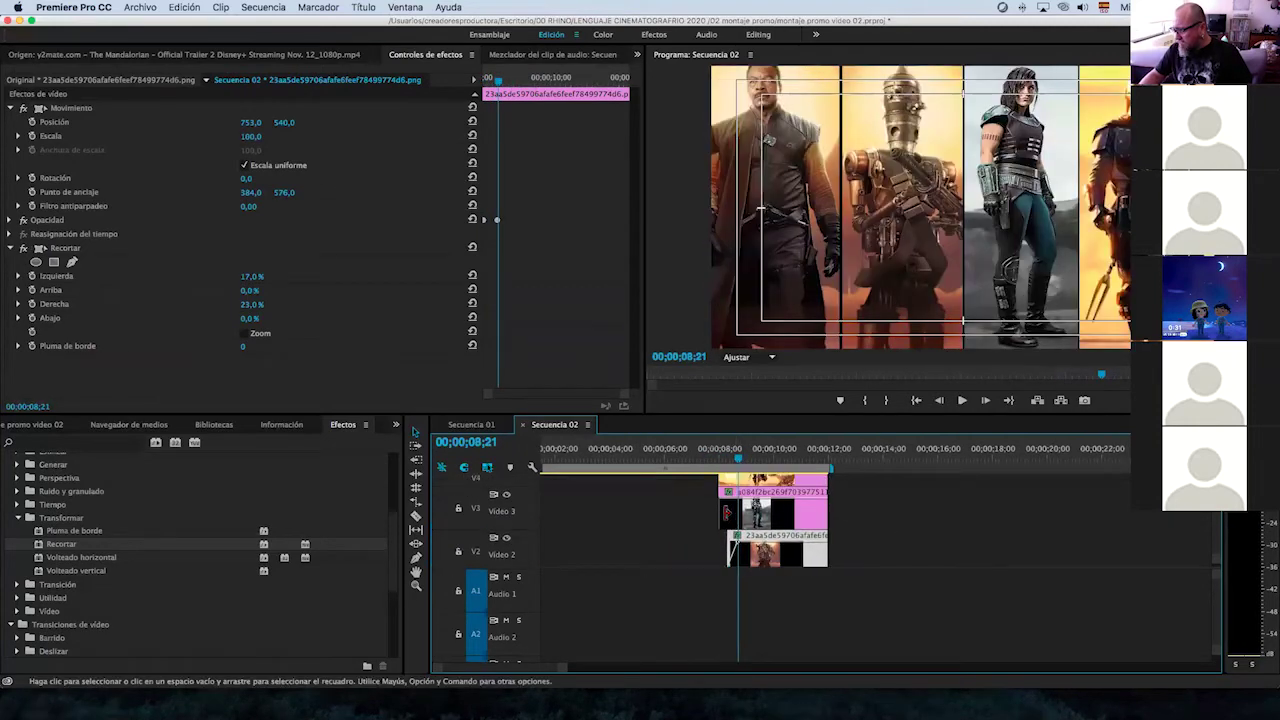
left_click_drag(728, 514, 740, 514)
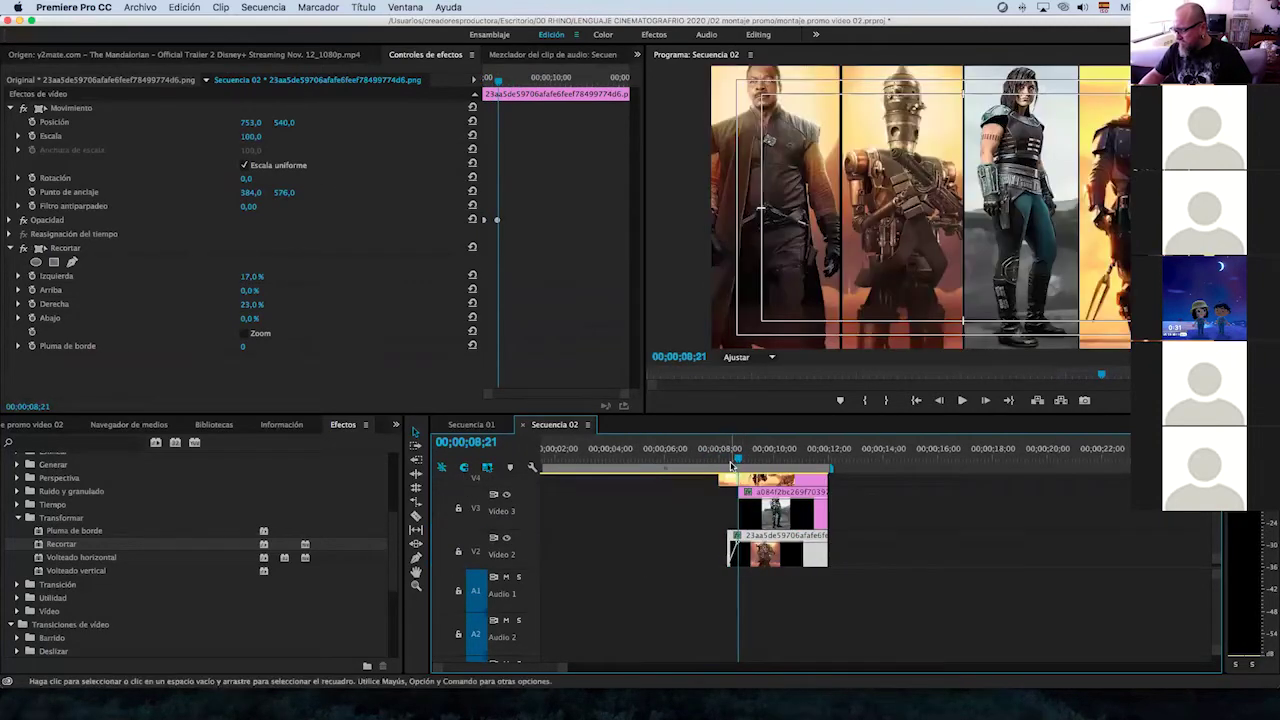
left_click_drag(733, 460, 748, 458)
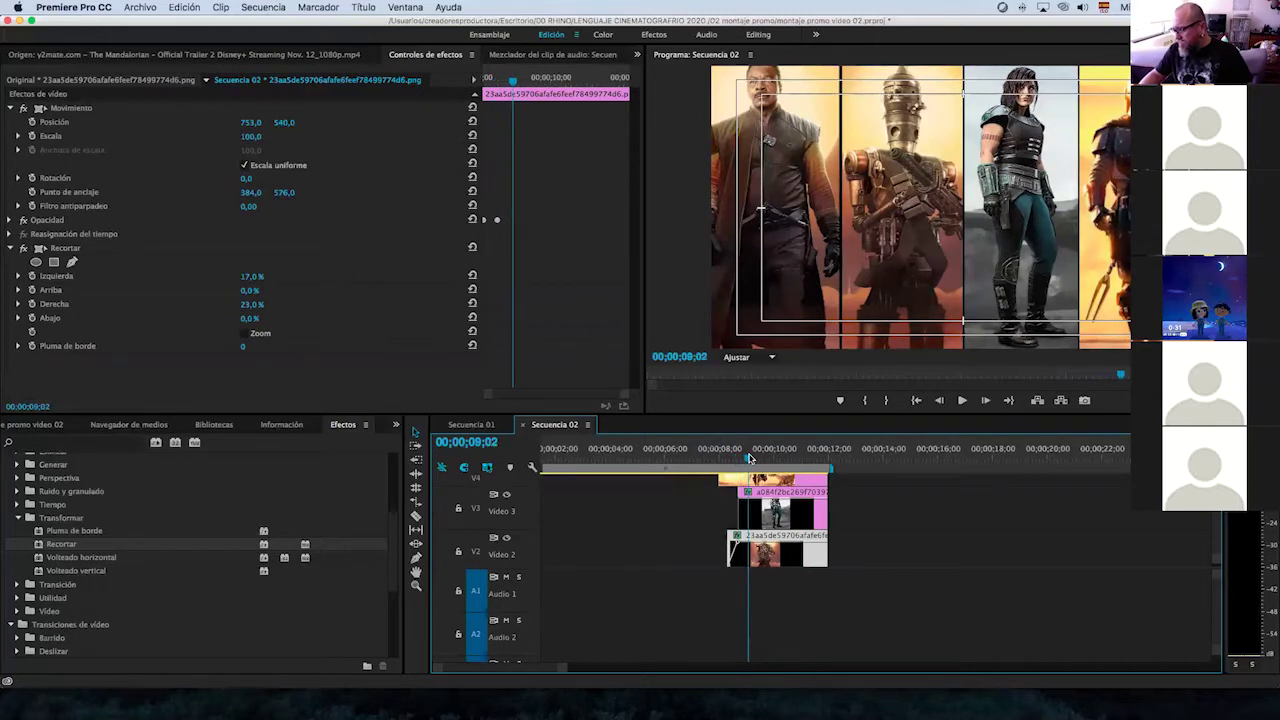
left_click(743, 505)
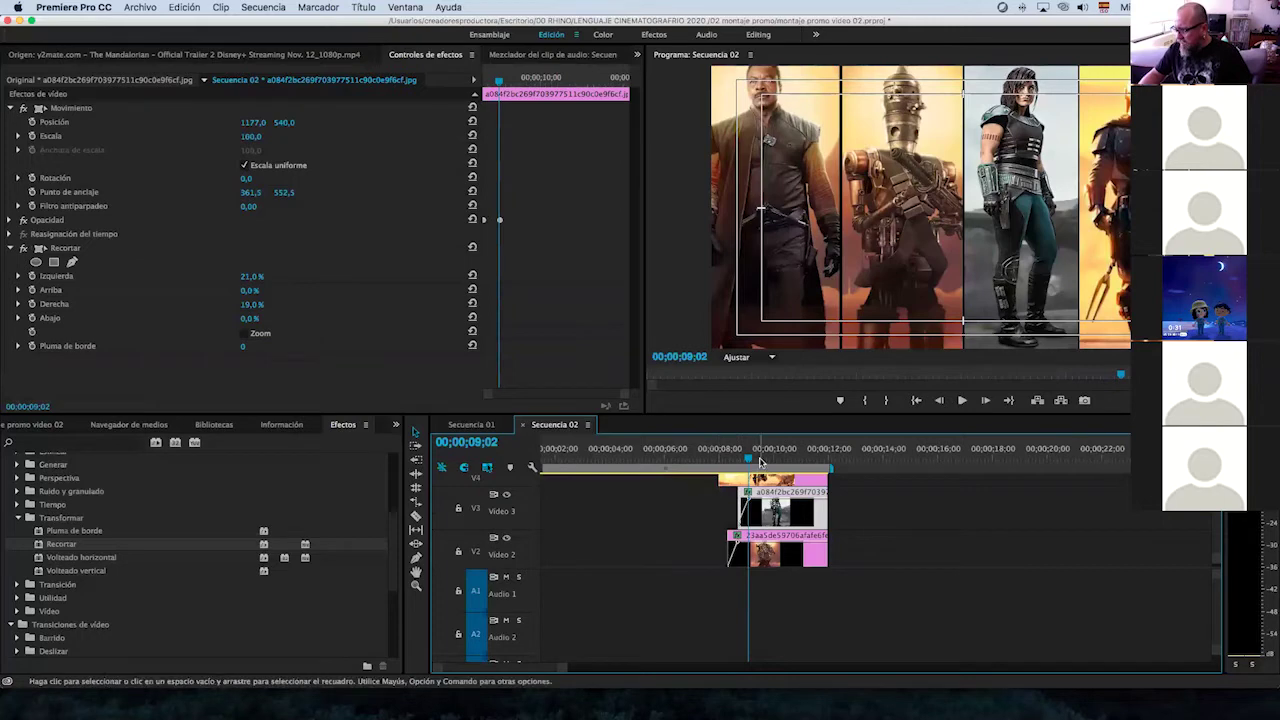
left_click(758, 458)
left_click_drag(758, 458, 760, 493)
scroll(750, 492, "up", 2)
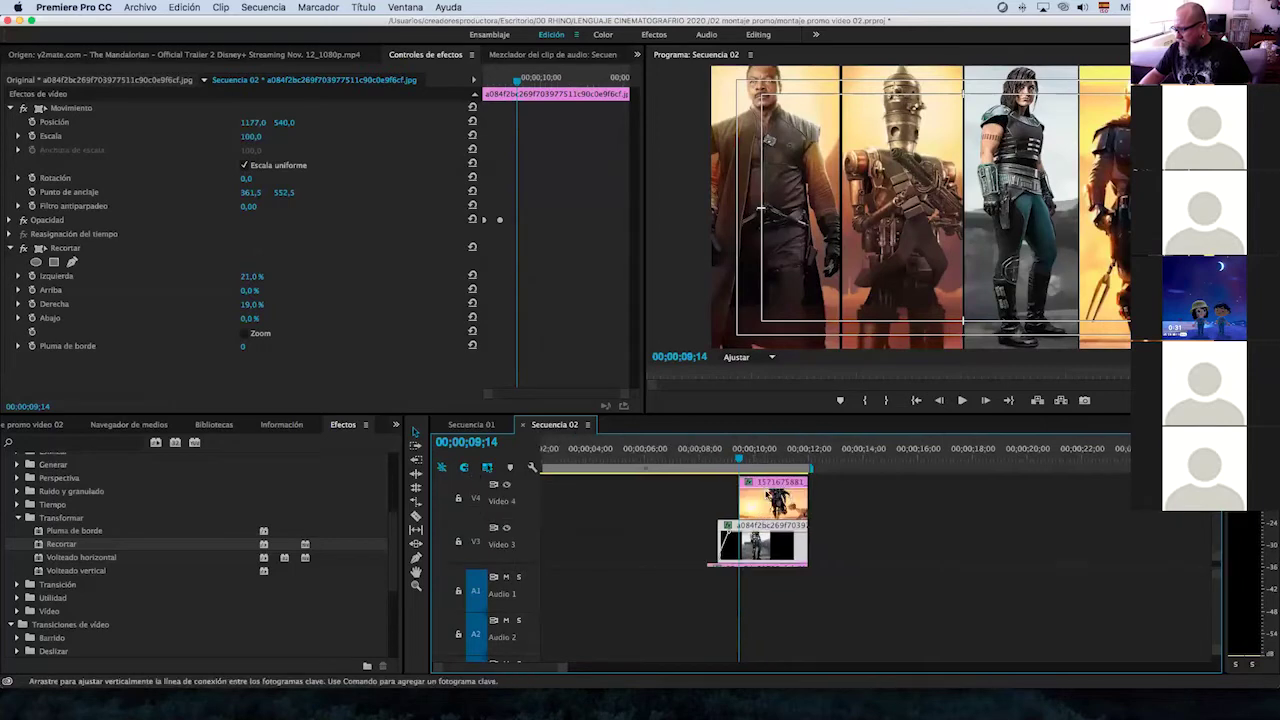
left_click(748, 492)
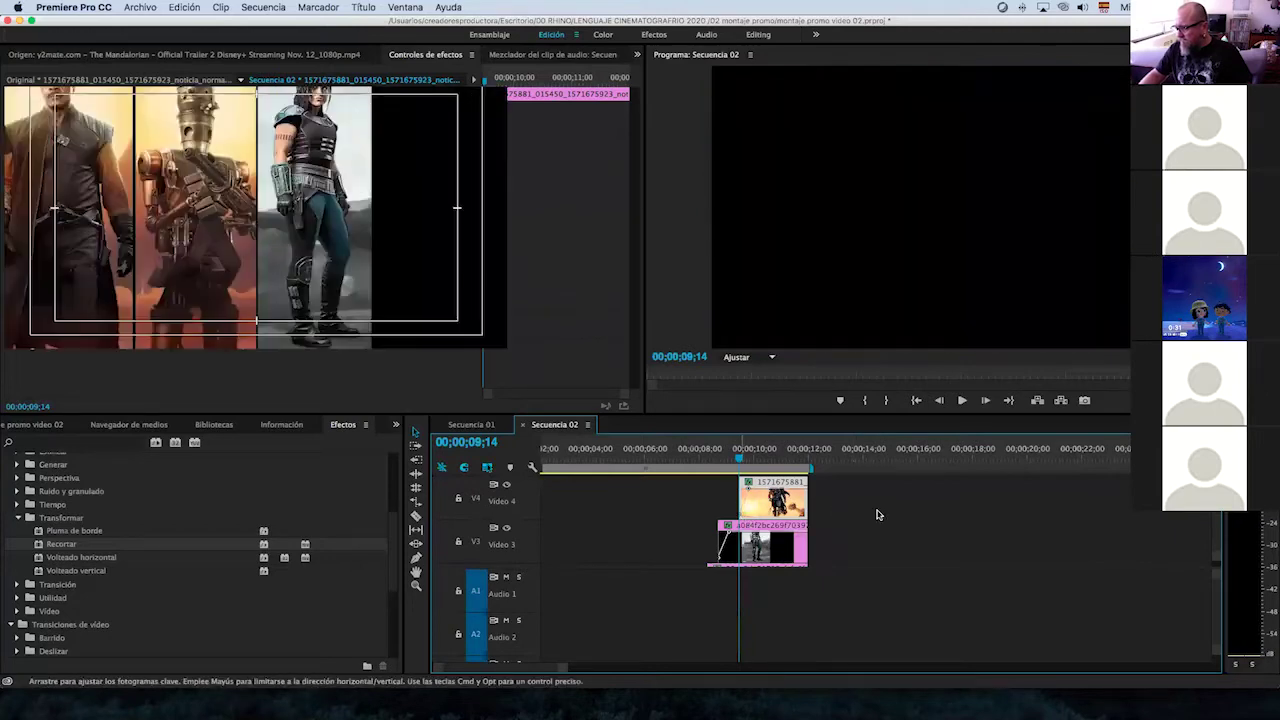
scroll(878, 516, "down", 2)
Scrub from the Star Wars title through the staggered poster entrances to review them.
left_click(659, 453)
left_click_drag(659, 453, 741, 456)
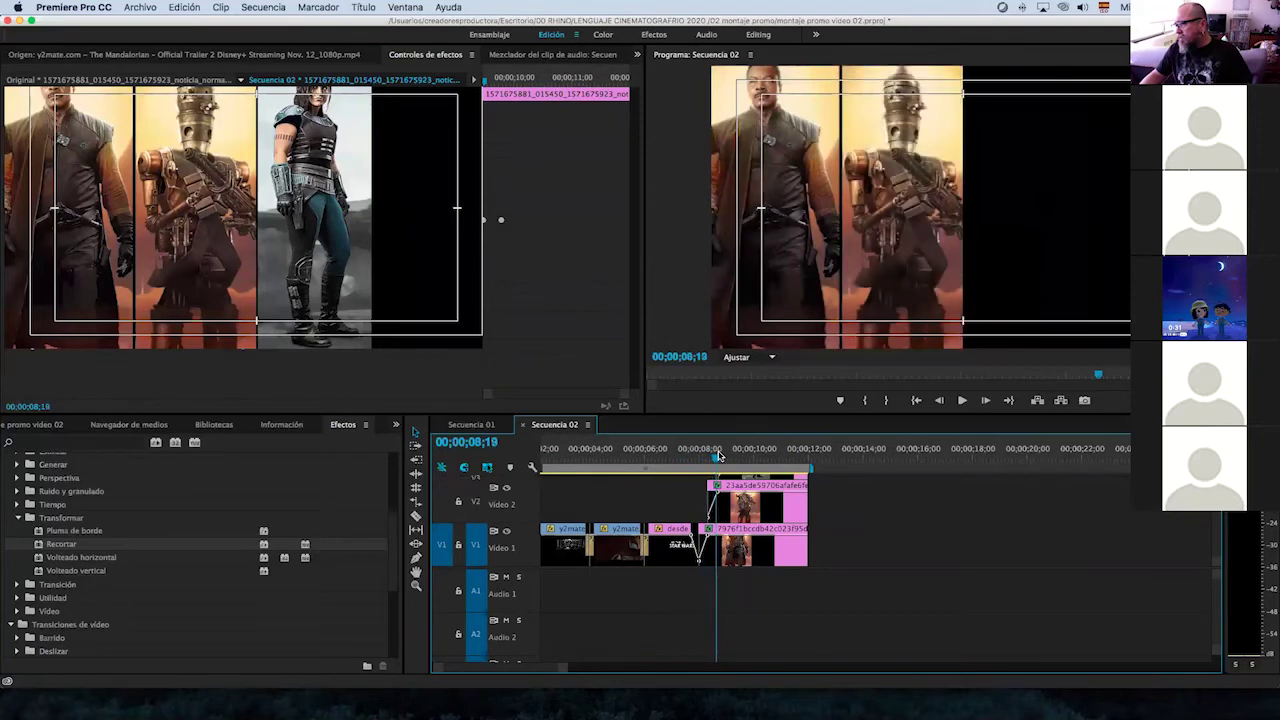
left_click_drag(757, 457, 744, 459)
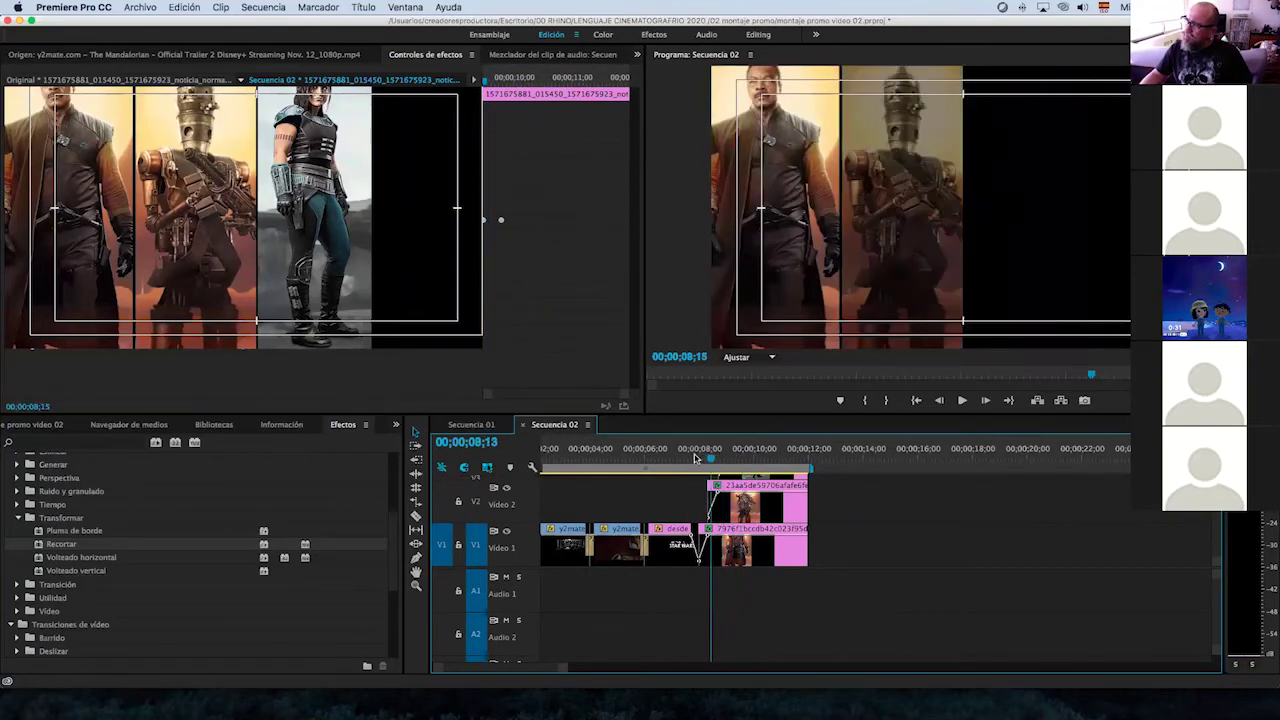
left_click_drag(744, 459, 716, 460)
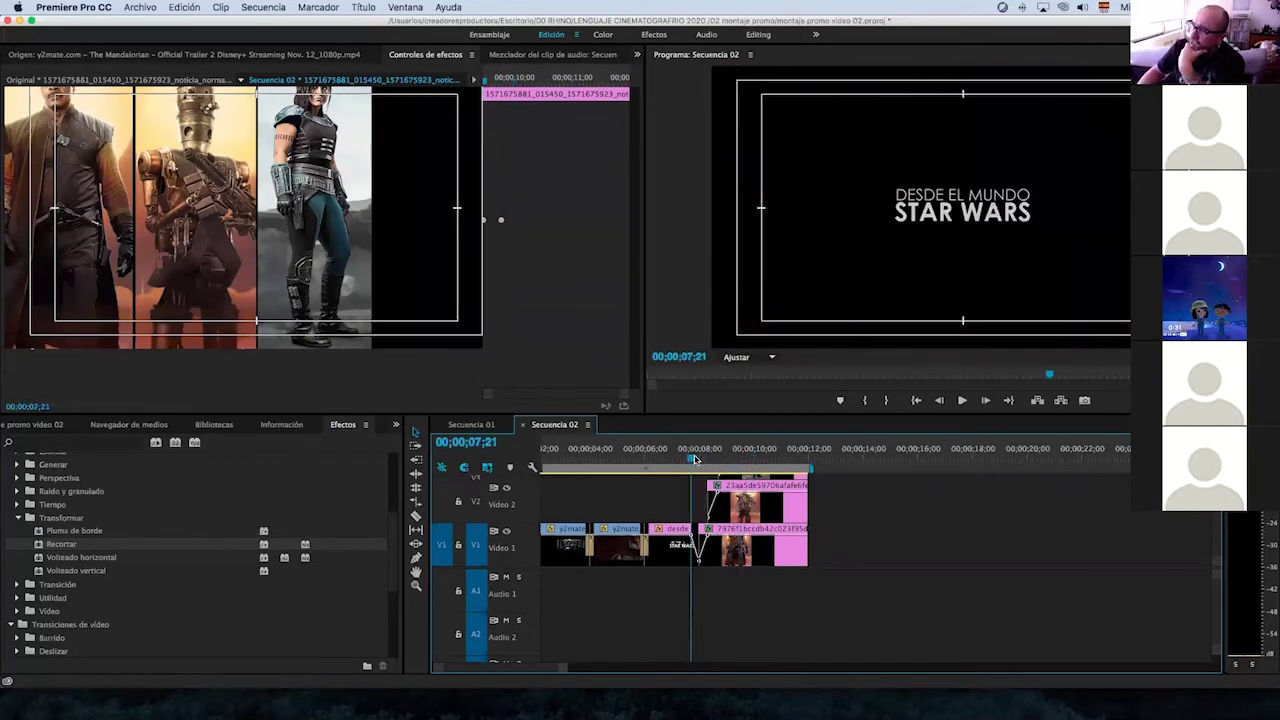
left_click_drag(716, 460, 770, 459)
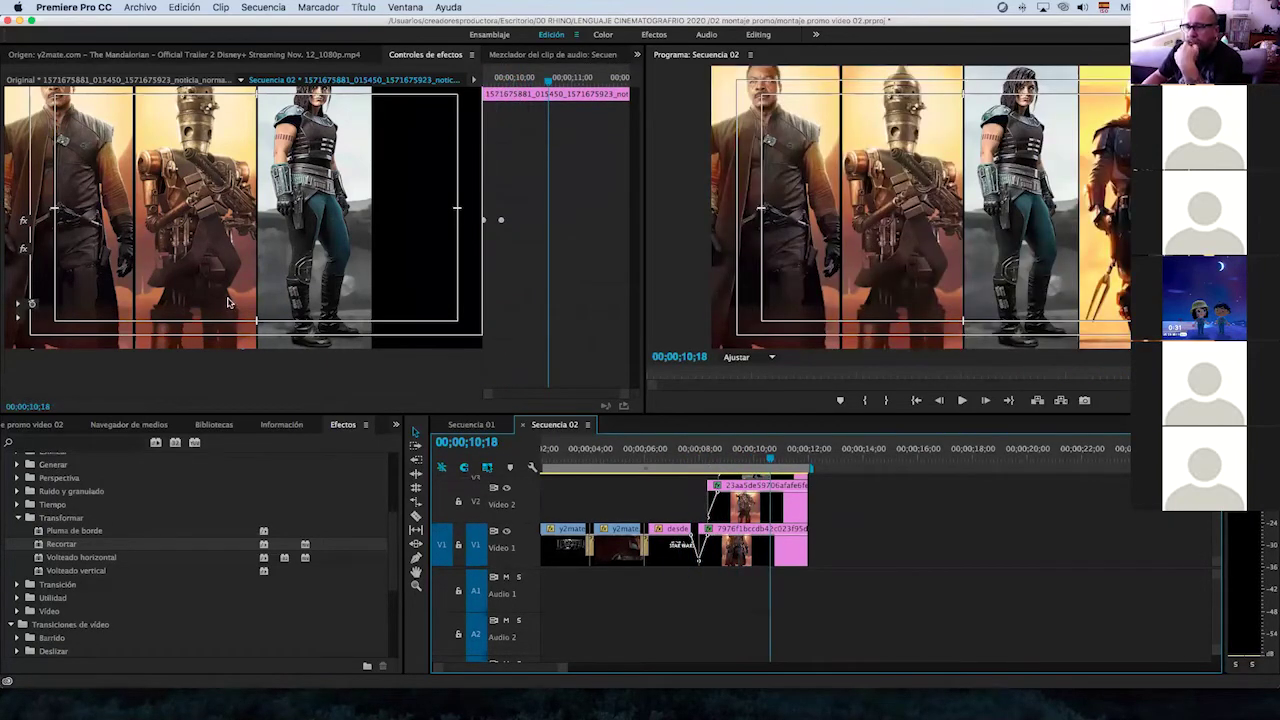
left_click_drag(757, 459, 755, 459)
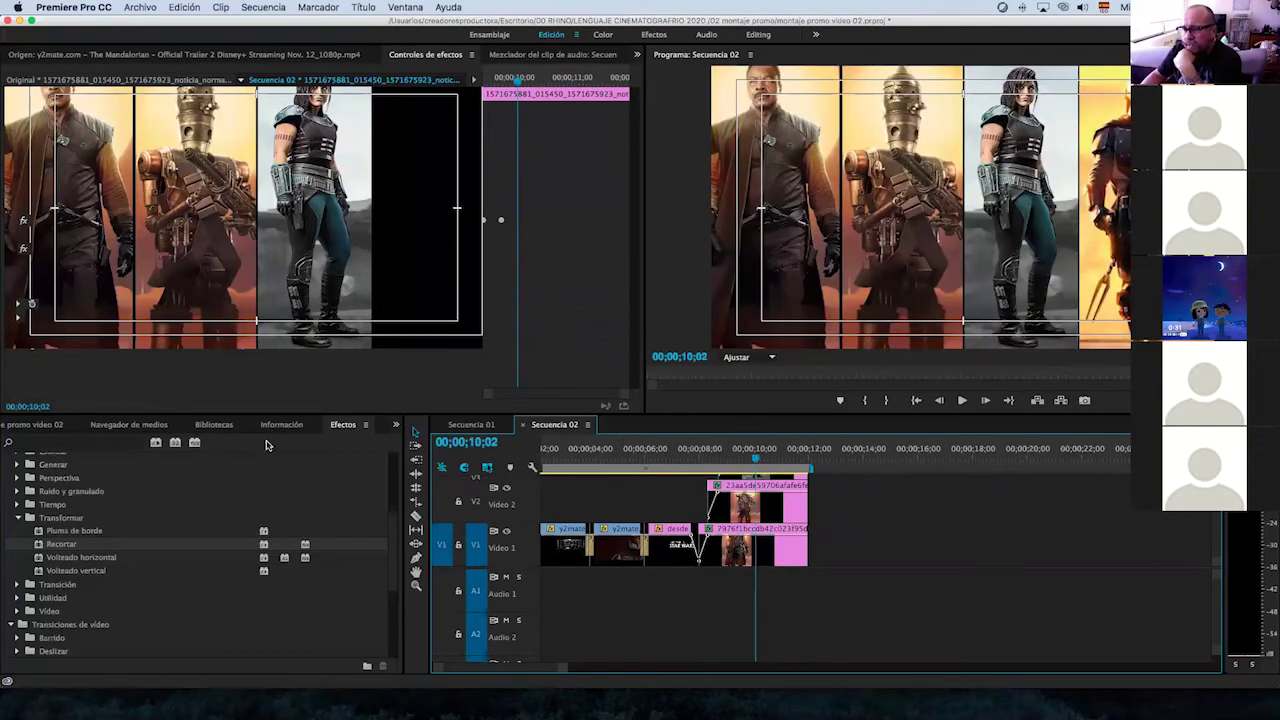
Open the 3:02 Mandalorian trailer from the project bin in the Source viewer.
left_click(38, 426)
scroll(302, 504, "up", 3)
double_click(302, 504)
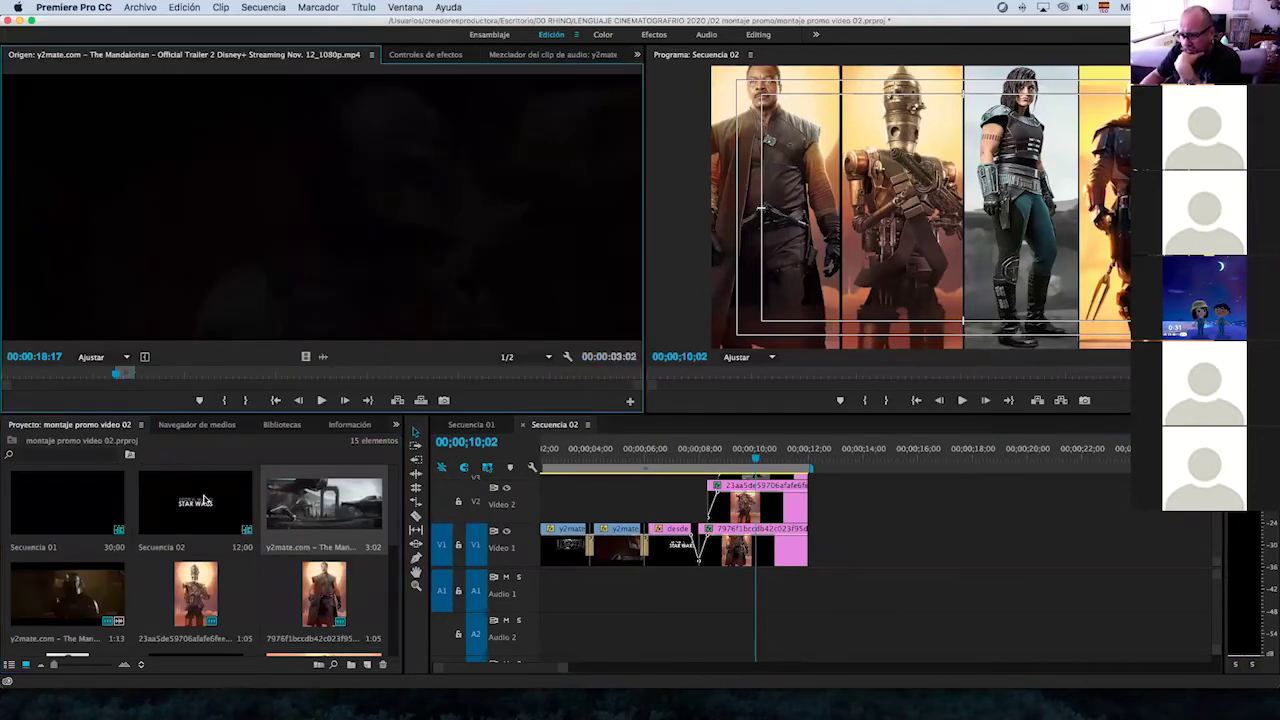
Mark In and Out around the Baby Yoda shot in the Season 2 trailer and drop it after the posters.
double_click(77, 593)
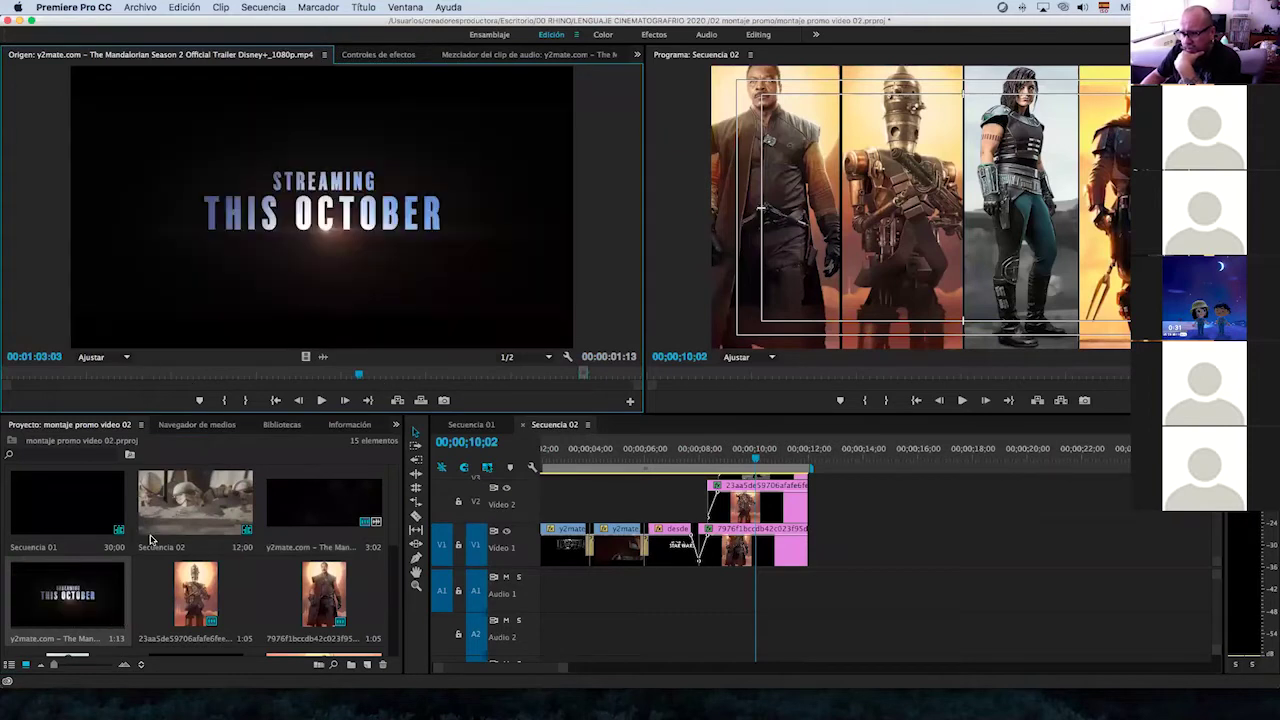
mouse_move(358, 376)
left_mouse_down()
mouse_move(215, 370)
mouse_move(242, 372)
left_mouse_up()
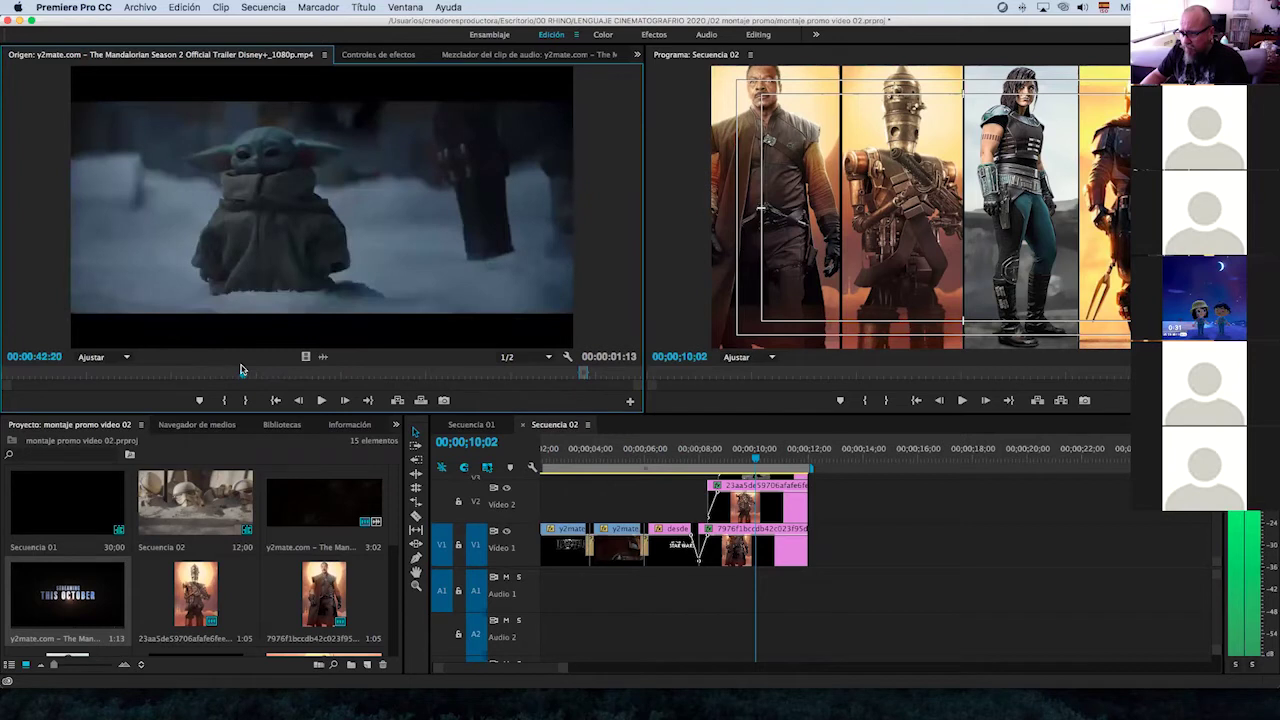
left_click_drag(243, 379, 242, 376)
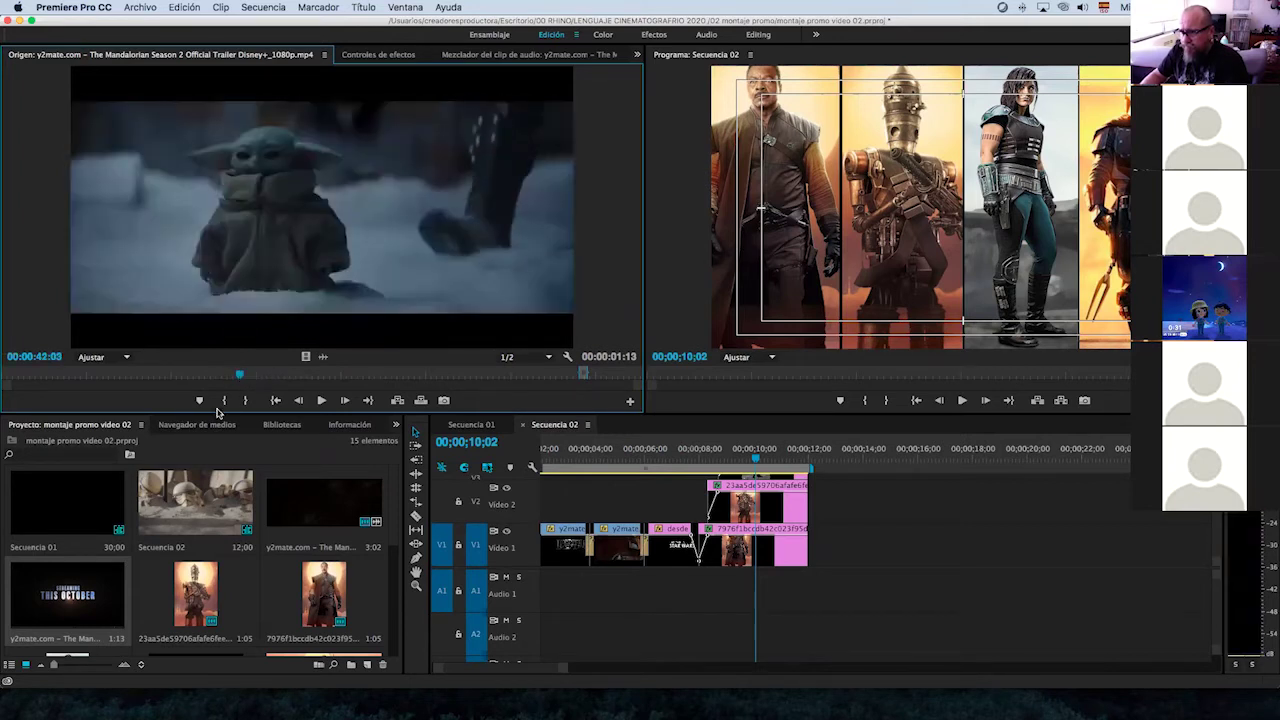
left_click(224, 400)
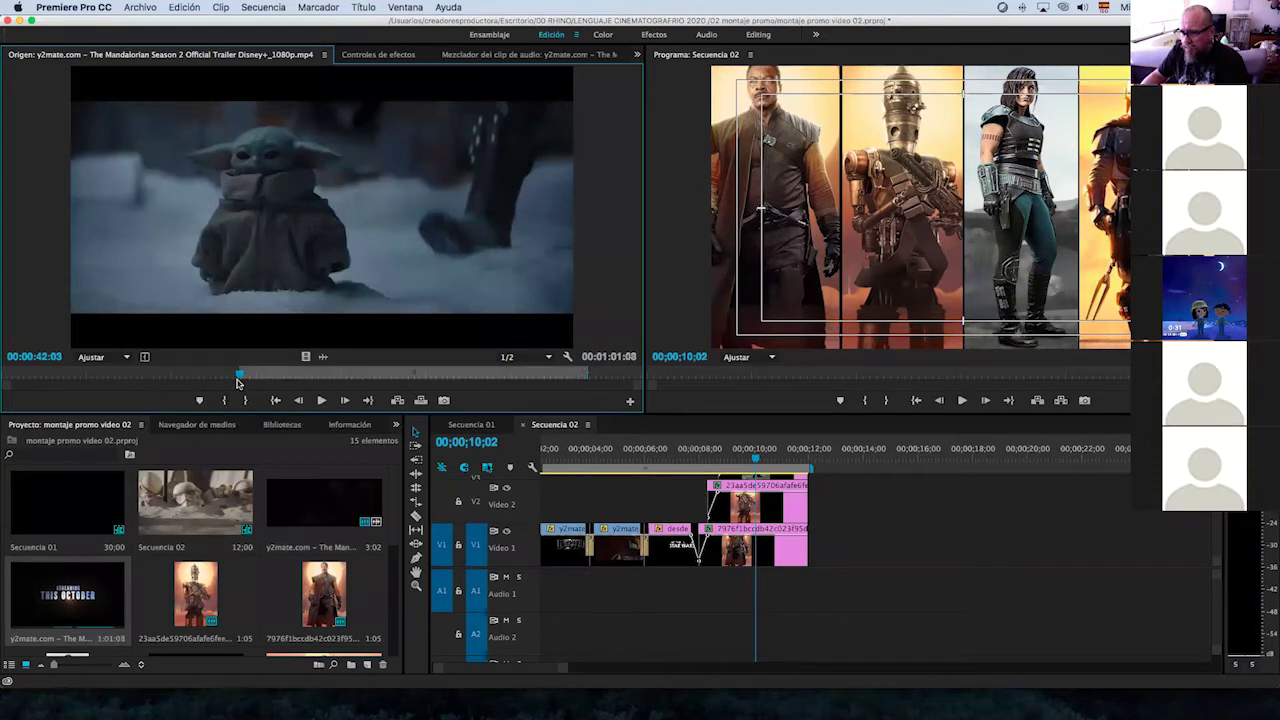
key("space")
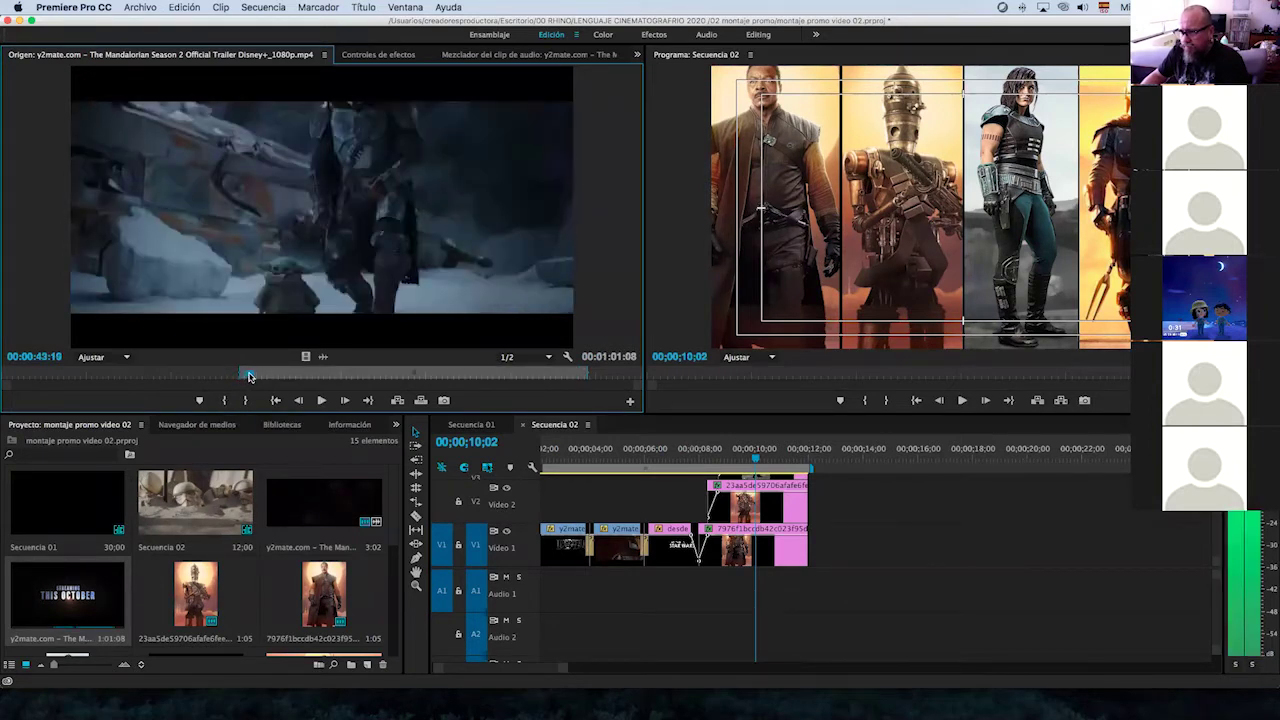
left_click_drag(252, 376, 247, 376)
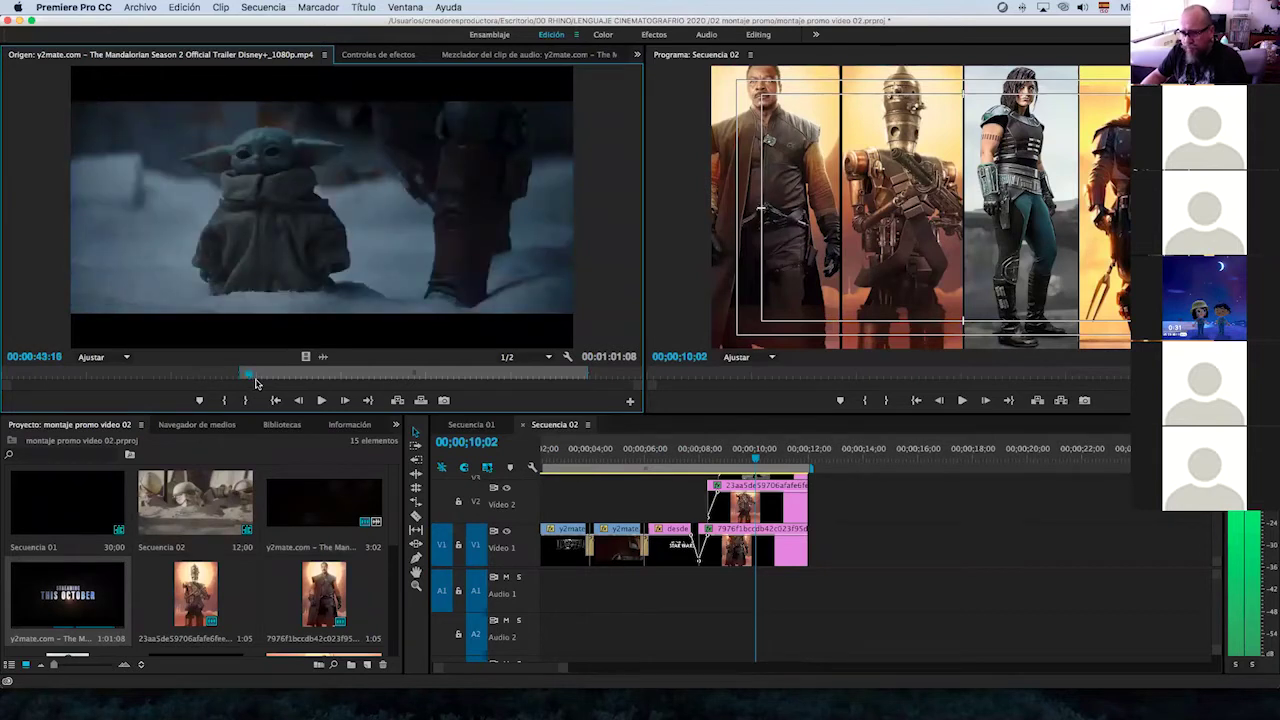
left_click_drag(249, 377, 256, 386)
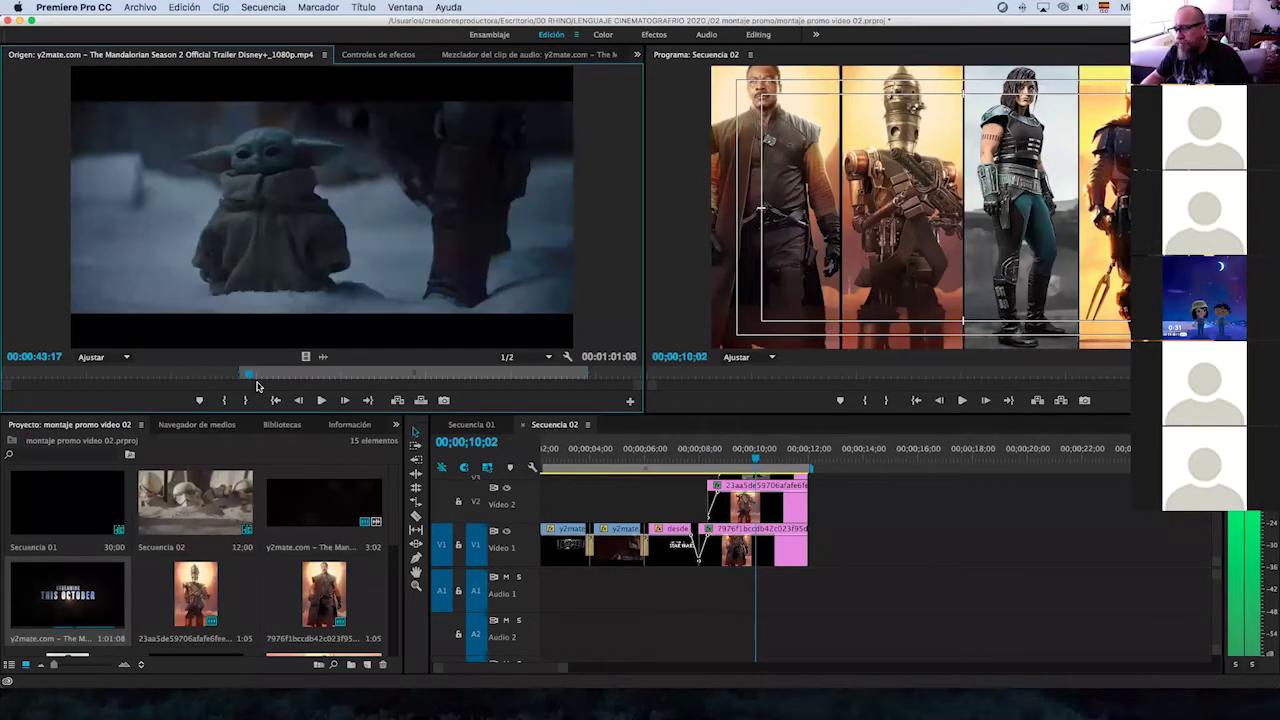
left_click(243, 402)
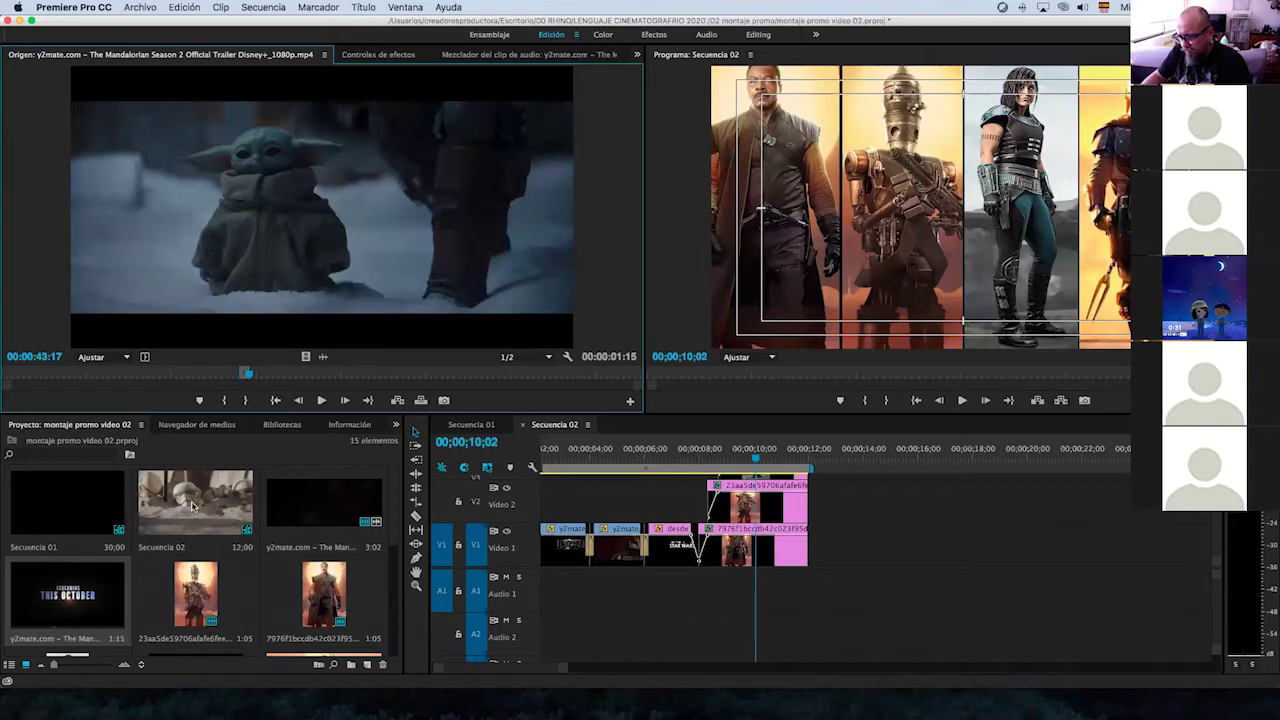
left_click_drag(86, 604, 830, 516)
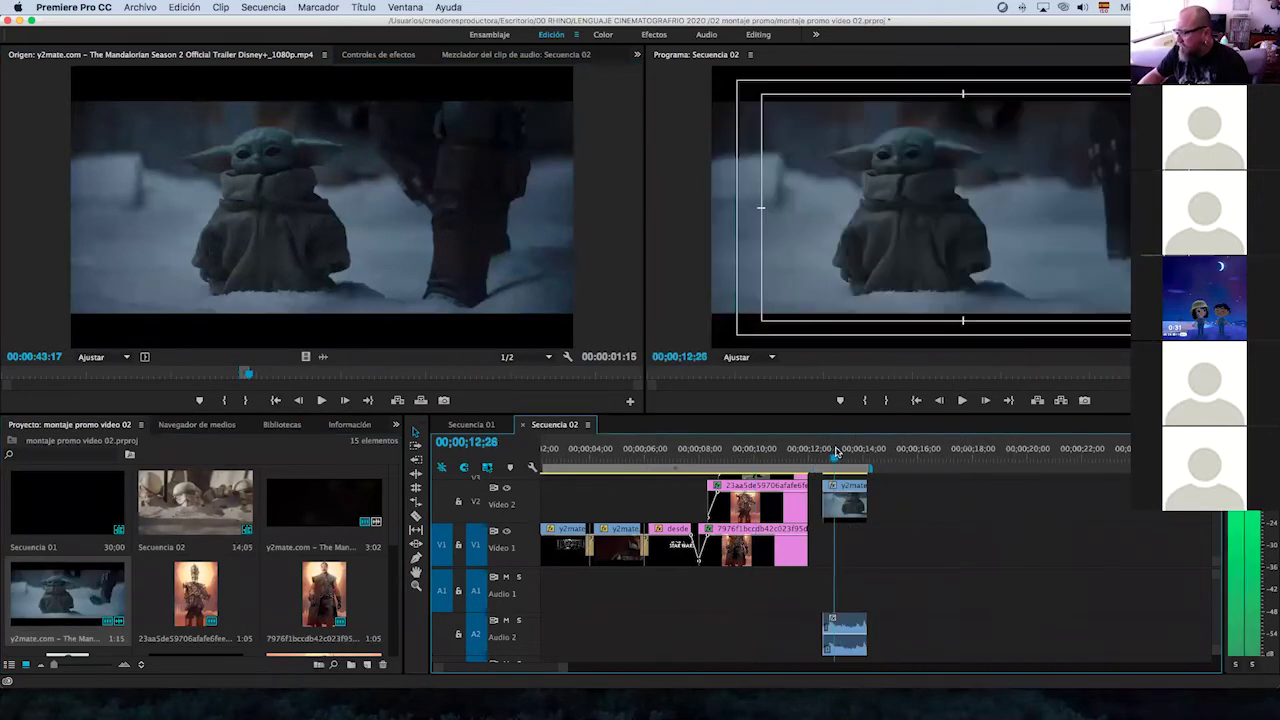
Unlink the Baby Yoda clip's audio and delete it.
left_click(850, 513)
right_click(853, 510)
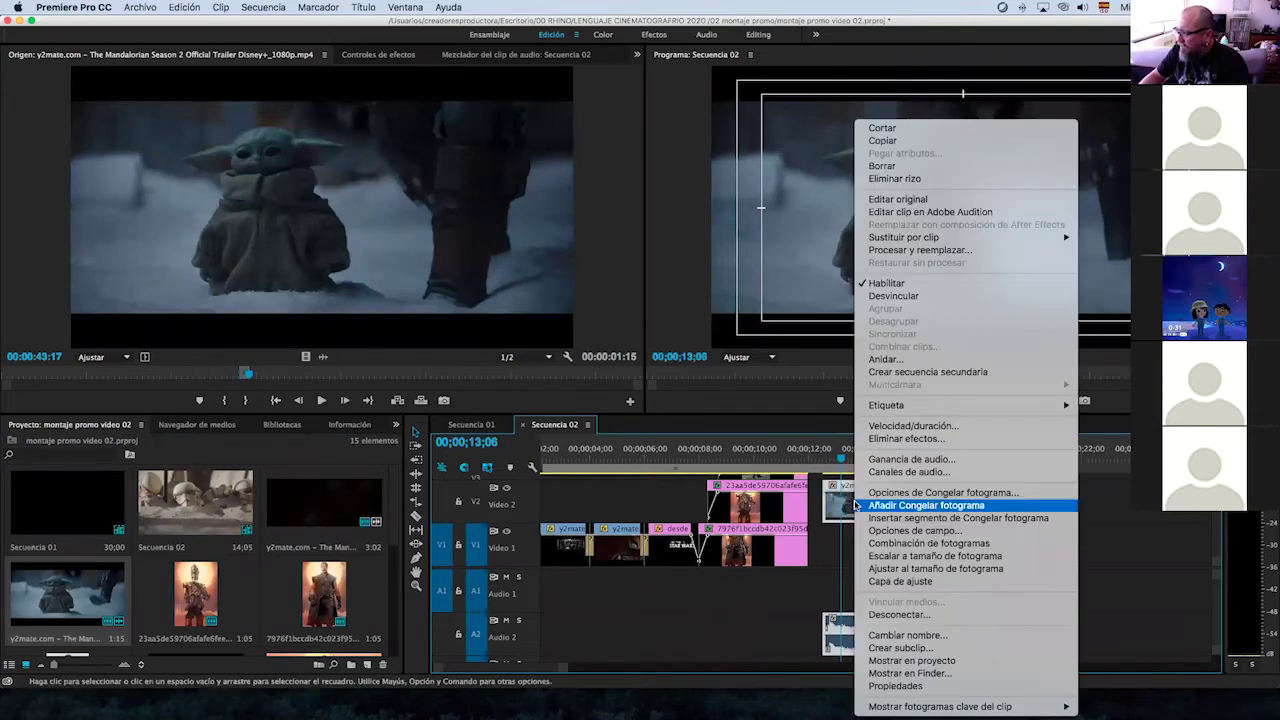
left_click(886, 296)
left_click_drag(902, 597, 852, 628)
key("Delete")
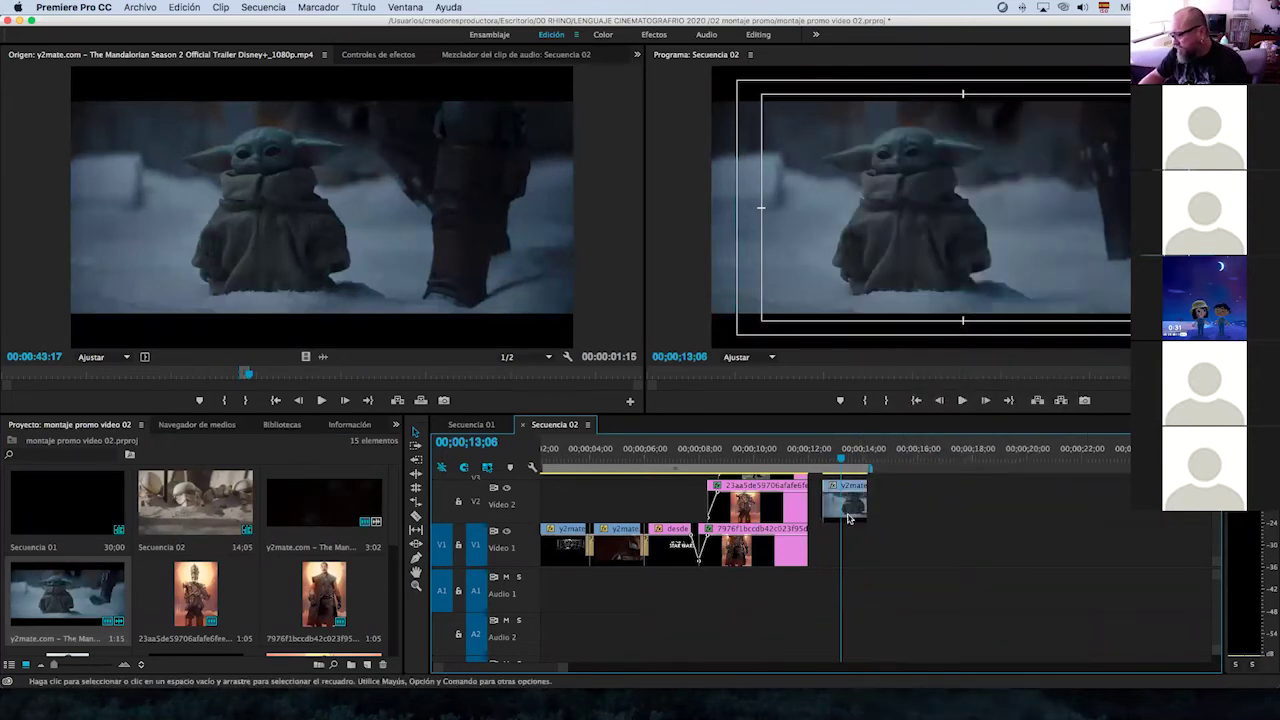
Apply the Recortar crop effect to the Baby Yoda shot.
left_click(813, 459)
left_click_drag(813, 459, 845, 459)
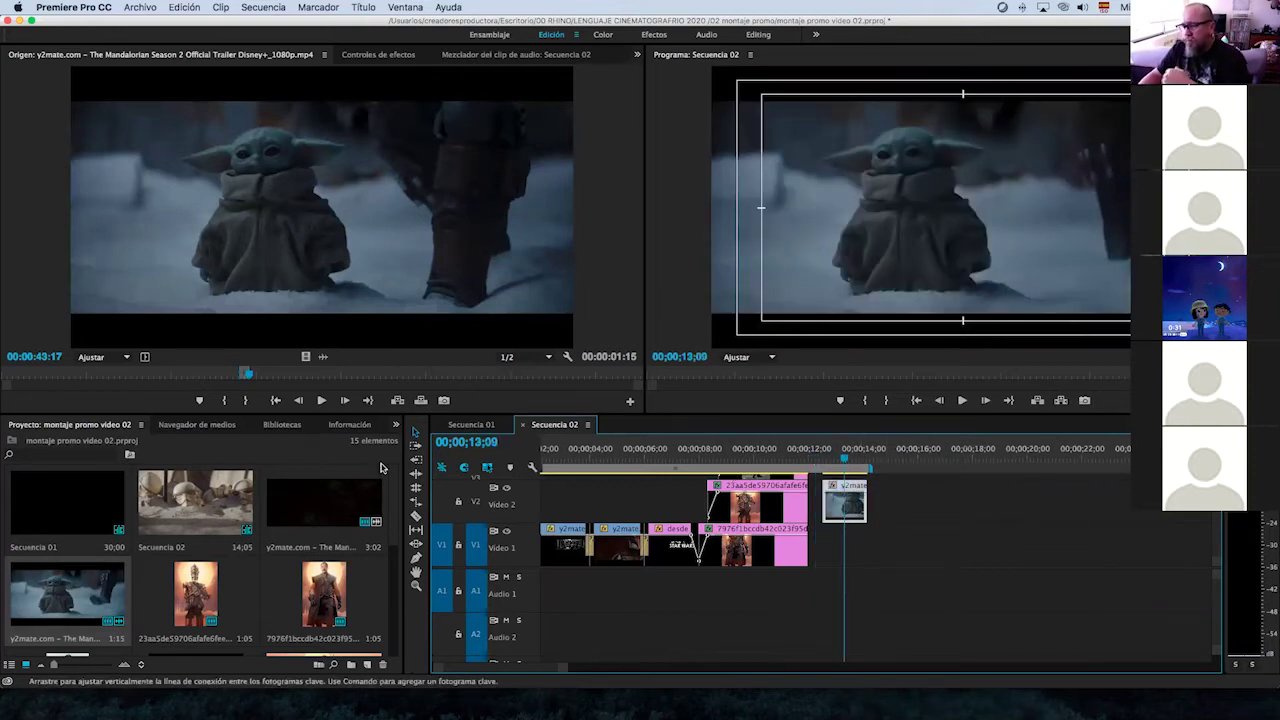
left_click(394, 427)
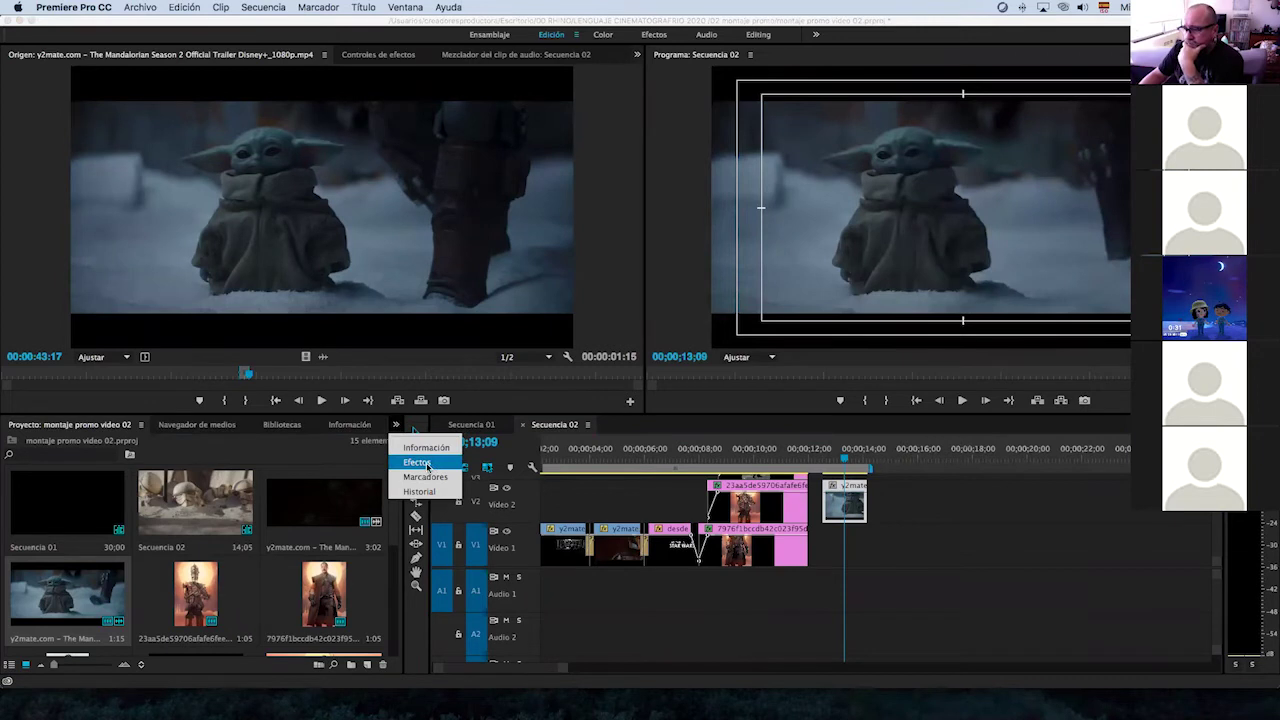
left_click(418, 460)
left_click_drag(38, 548, 148, 560)
left_click_drag(857, 505, 858, 508)
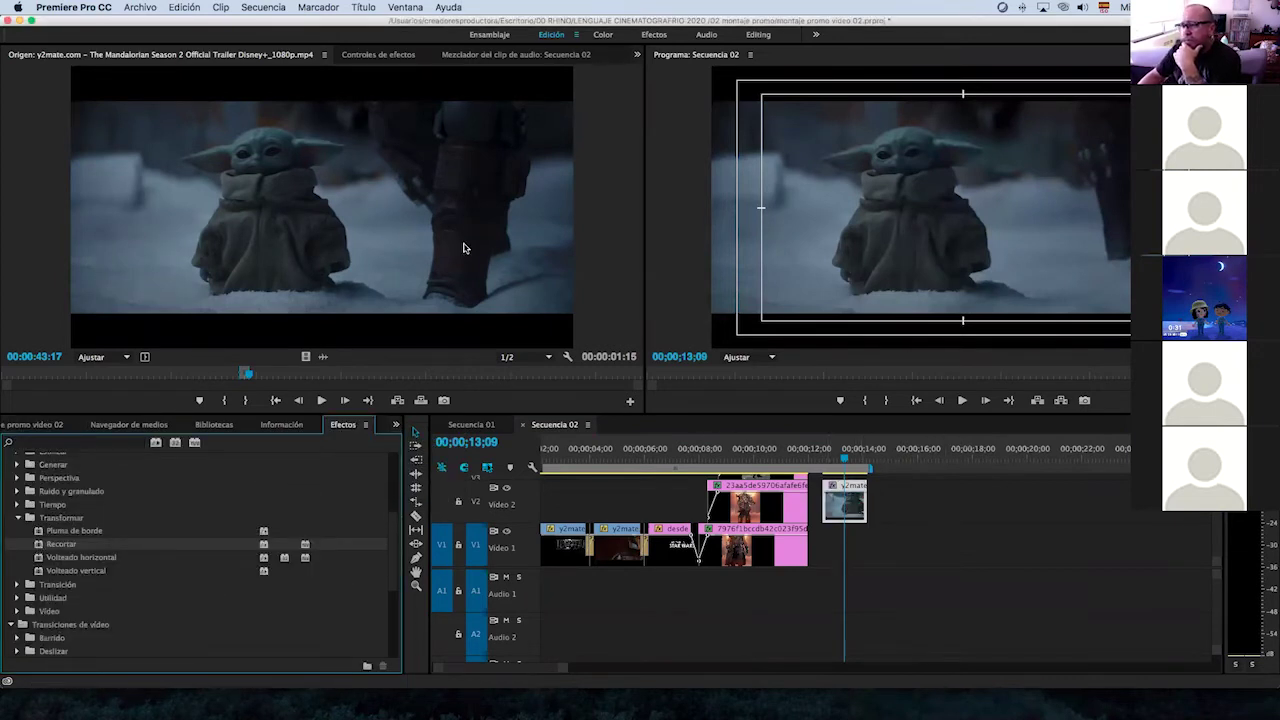
left_click(372, 56)
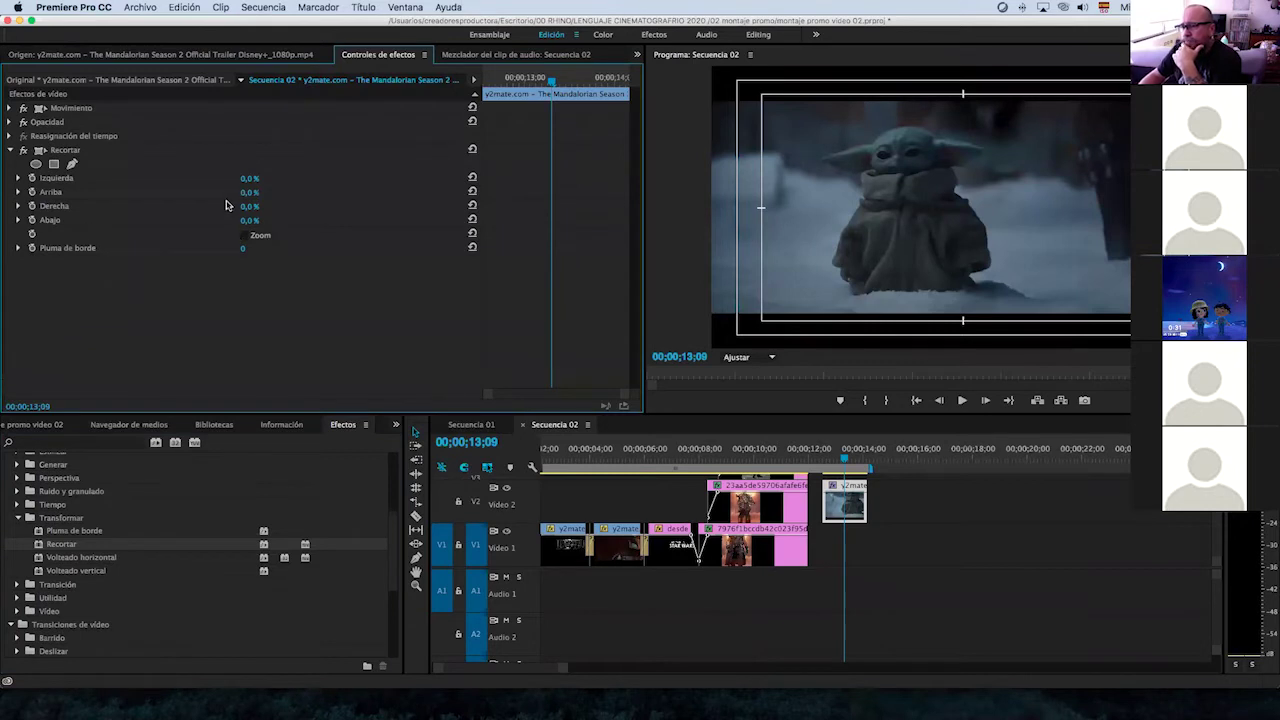
Crop the shot 18% left, 17% top, 35% right, 15% bottom and move it earlier to about 5 seconds.
mouse_move(246, 180)
left_mouse_down()
mouse_move(262, 178)
mouse_move(242, 178)
left_mouse_up()
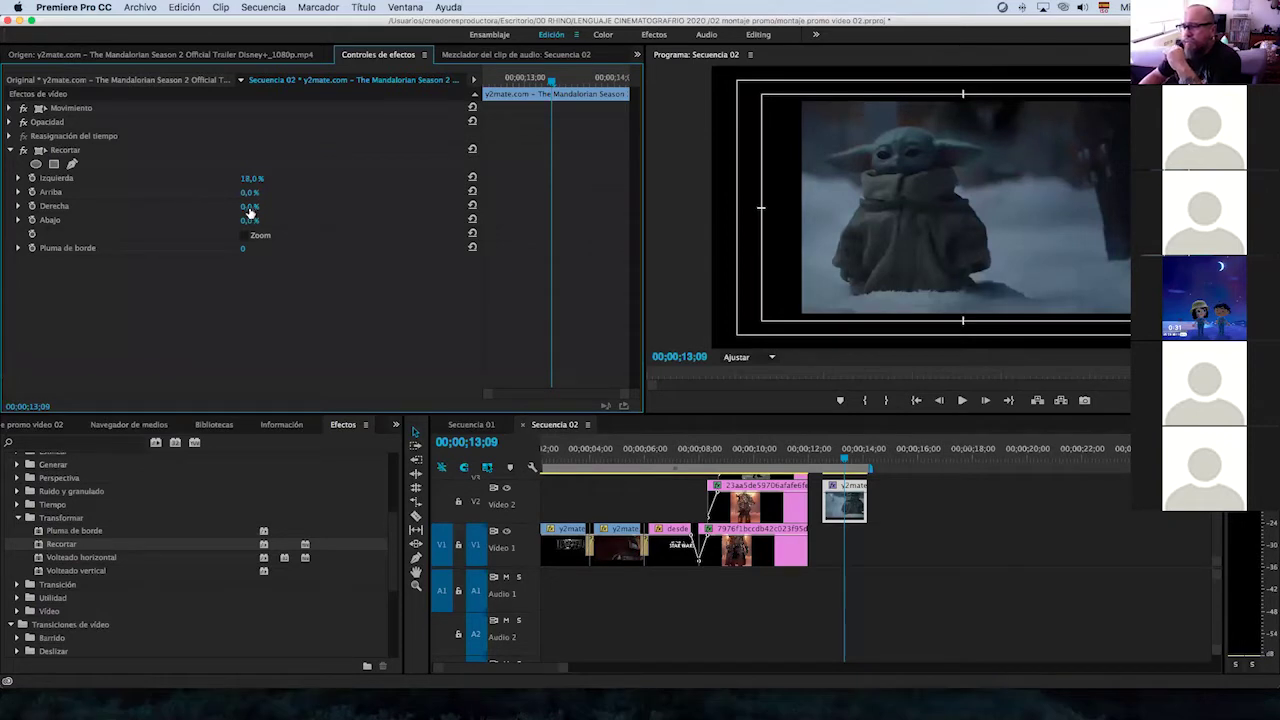
left_click_drag(252, 206, 272, 206)
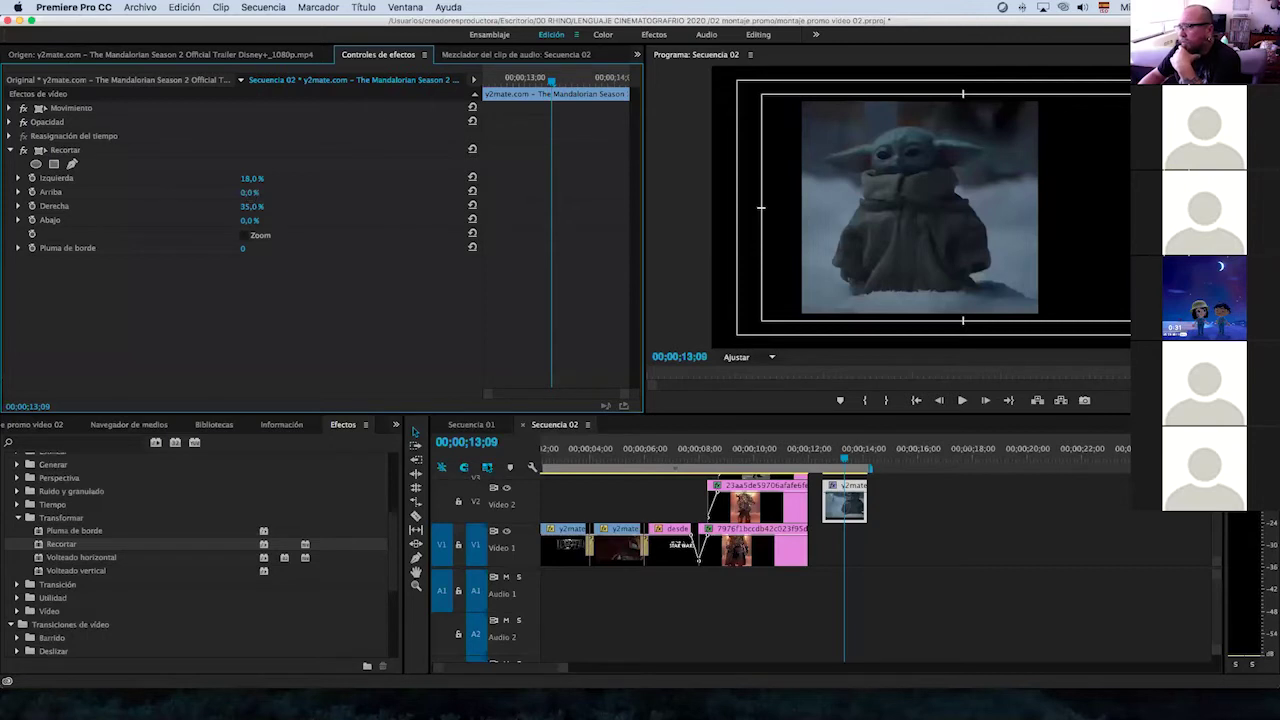
left_click_drag(250, 193, 267, 193)
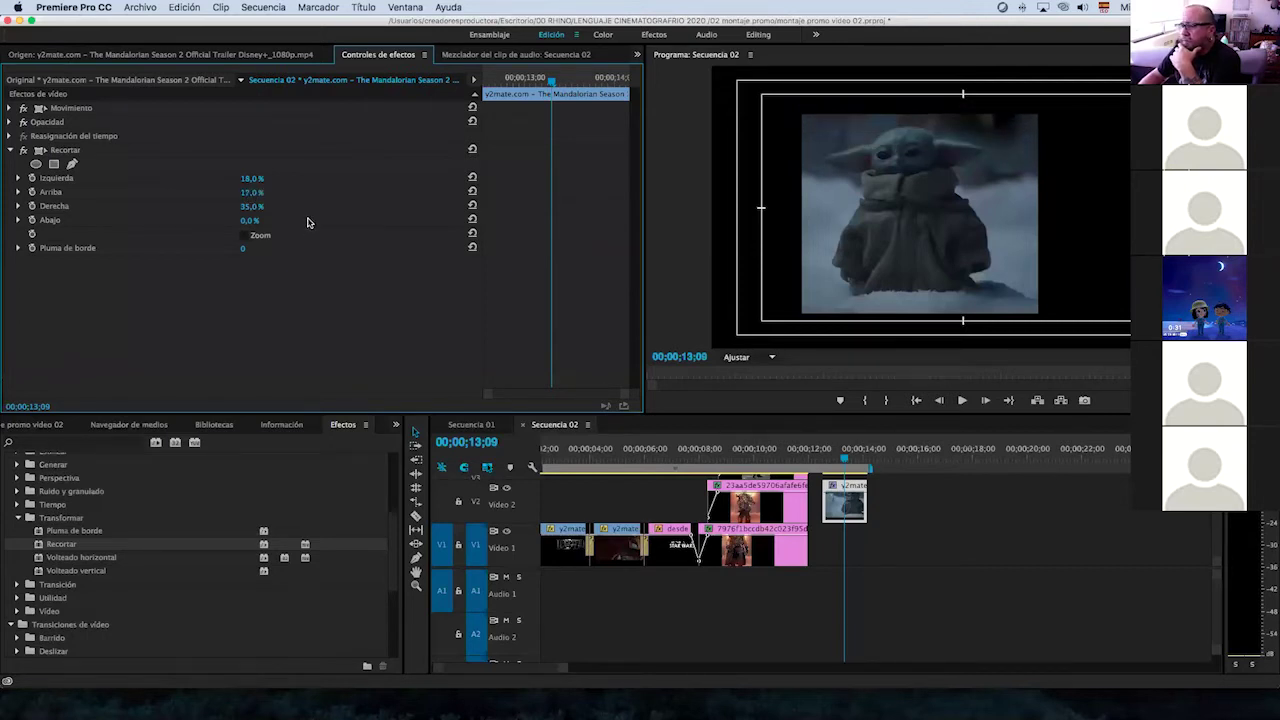
left_click_drag(247, 222, 261, 222)
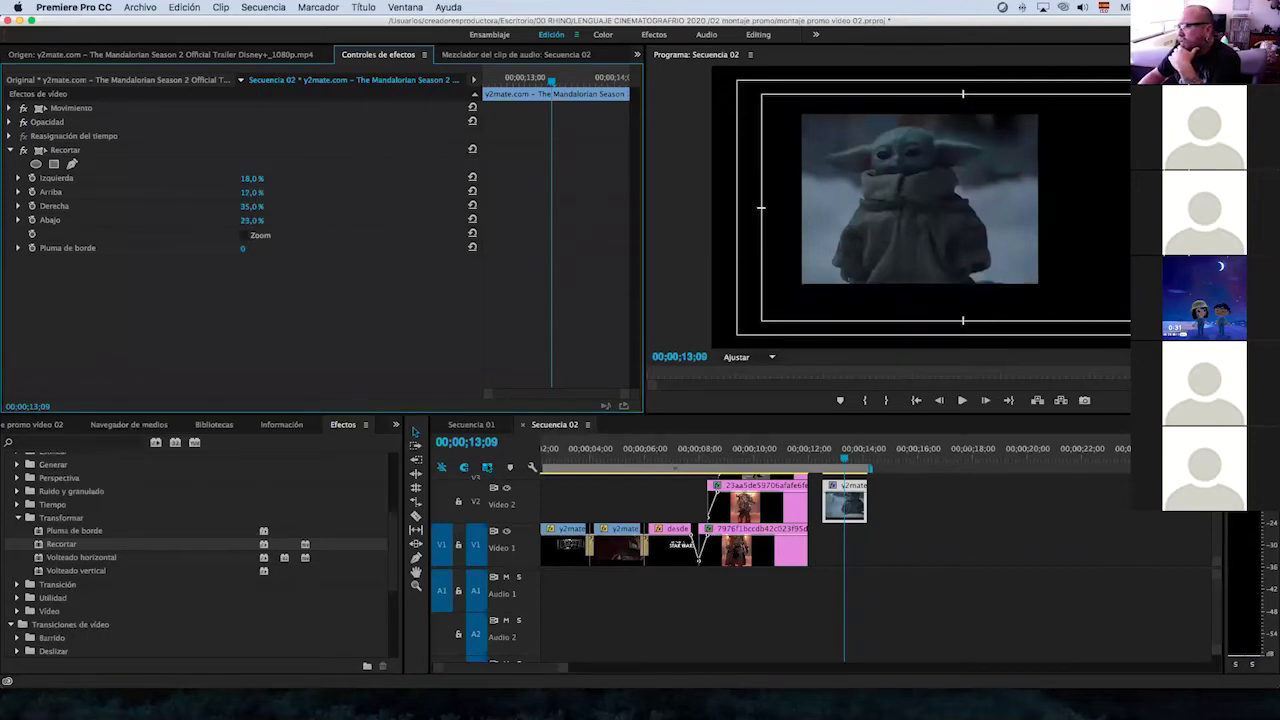
left_click_drag(667, 367, 834, 331)
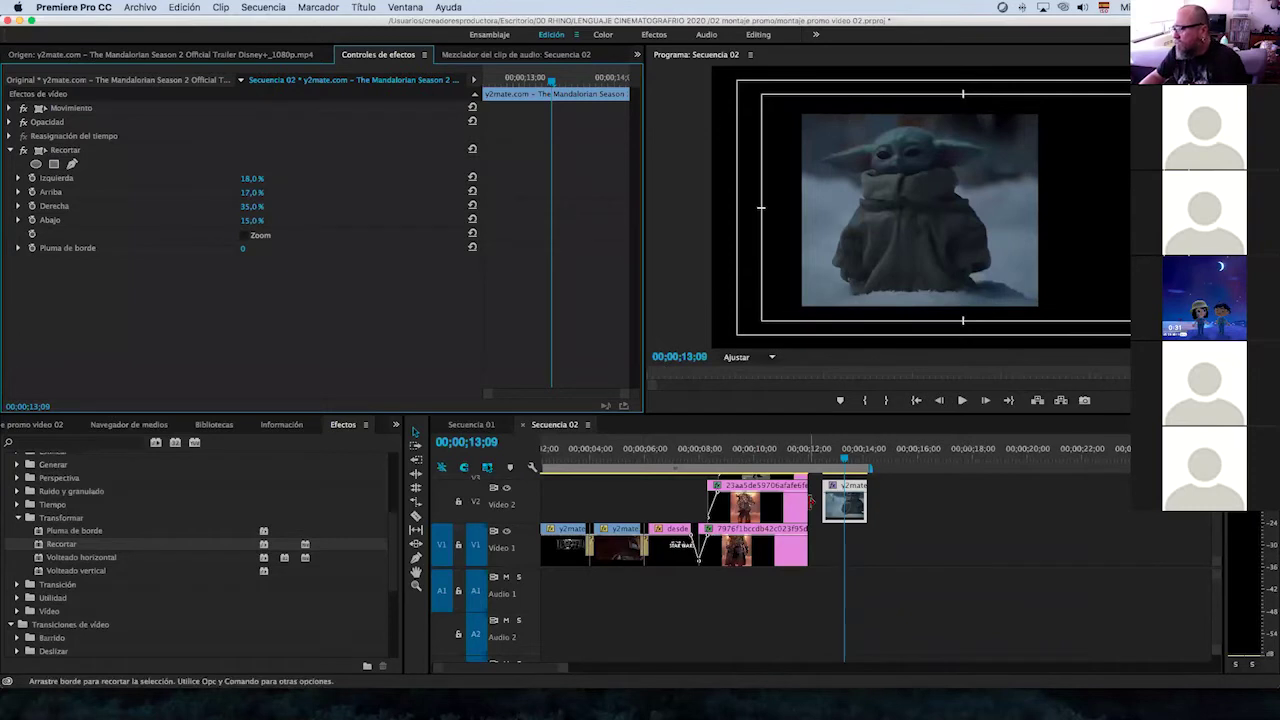
scroll(900, 515, "right", 2)
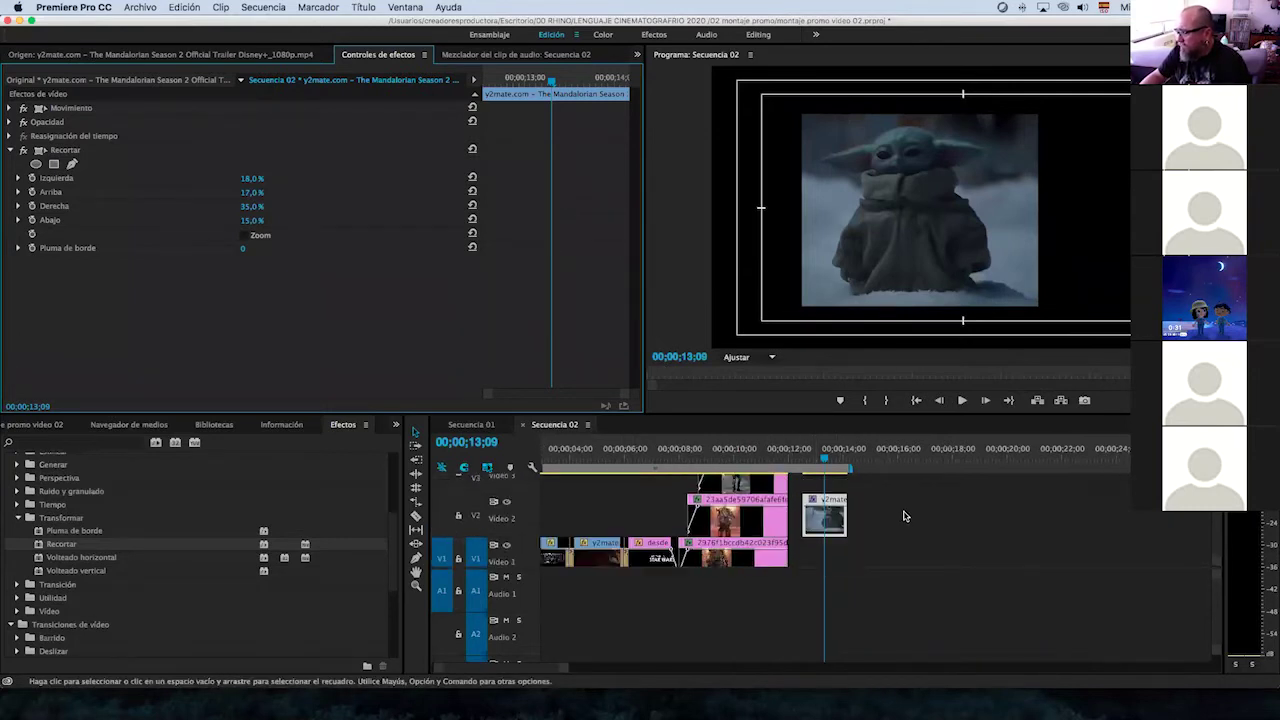
mouse_move(826, 507)
left_mouse_down()
mouse_move(617, 505)
mouse_move(600, 498)
mouse_move(637, 462)
mouse_move(603, 460)
left_mouse_up()
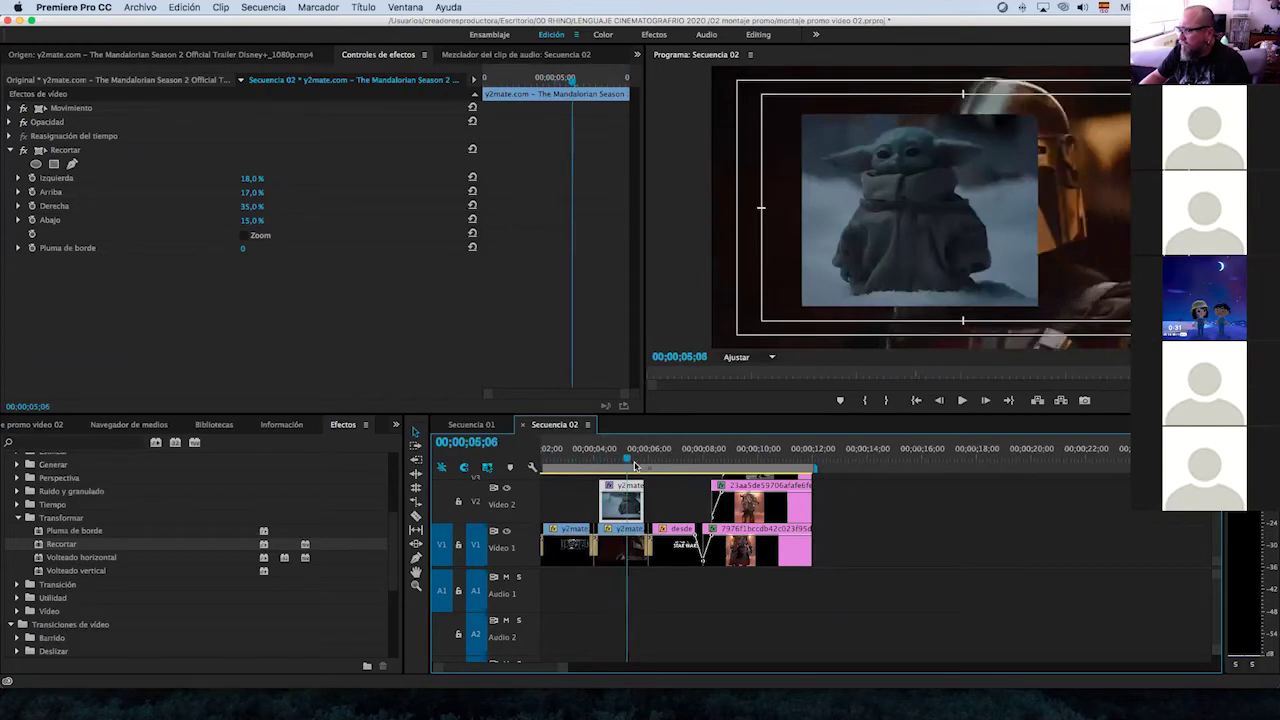
Preview around the Star Wars title and check the Recortar values of the Vídeo 4 and Vídeo 3 posters.
left_click_drag(603, 460, 586, 460)
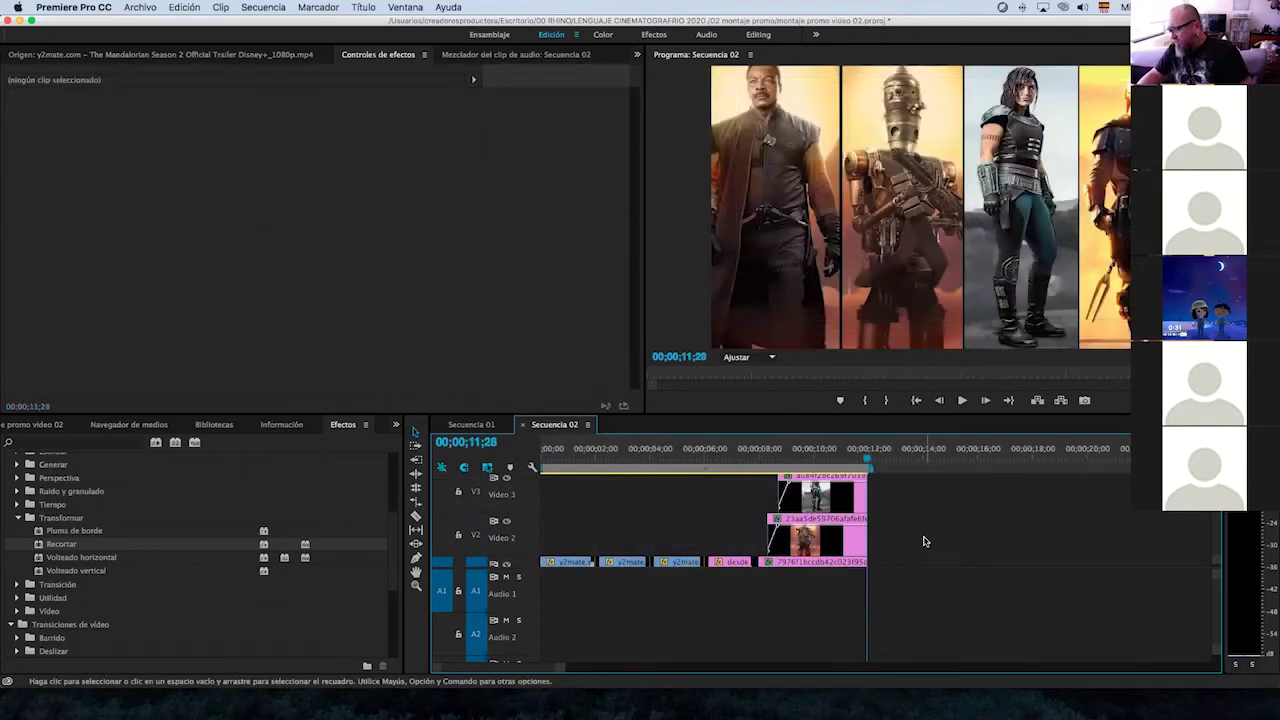
left_click(857, 461)
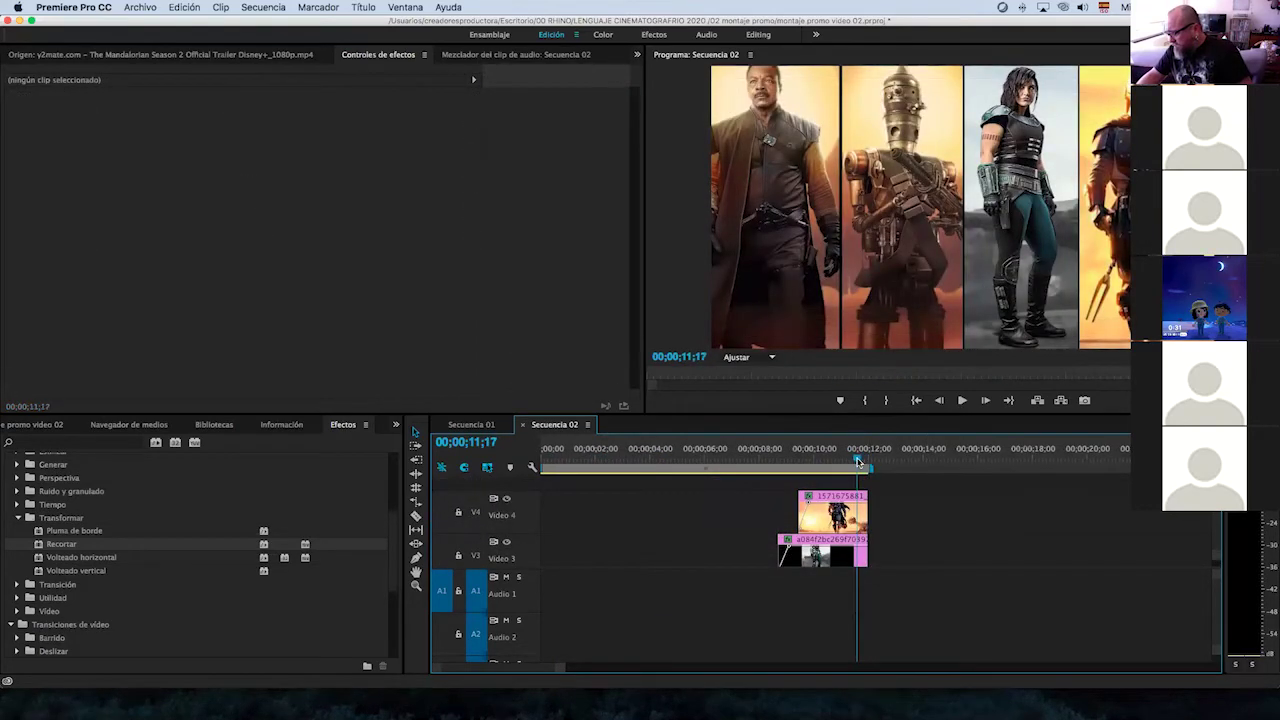
left_click(866, 510)
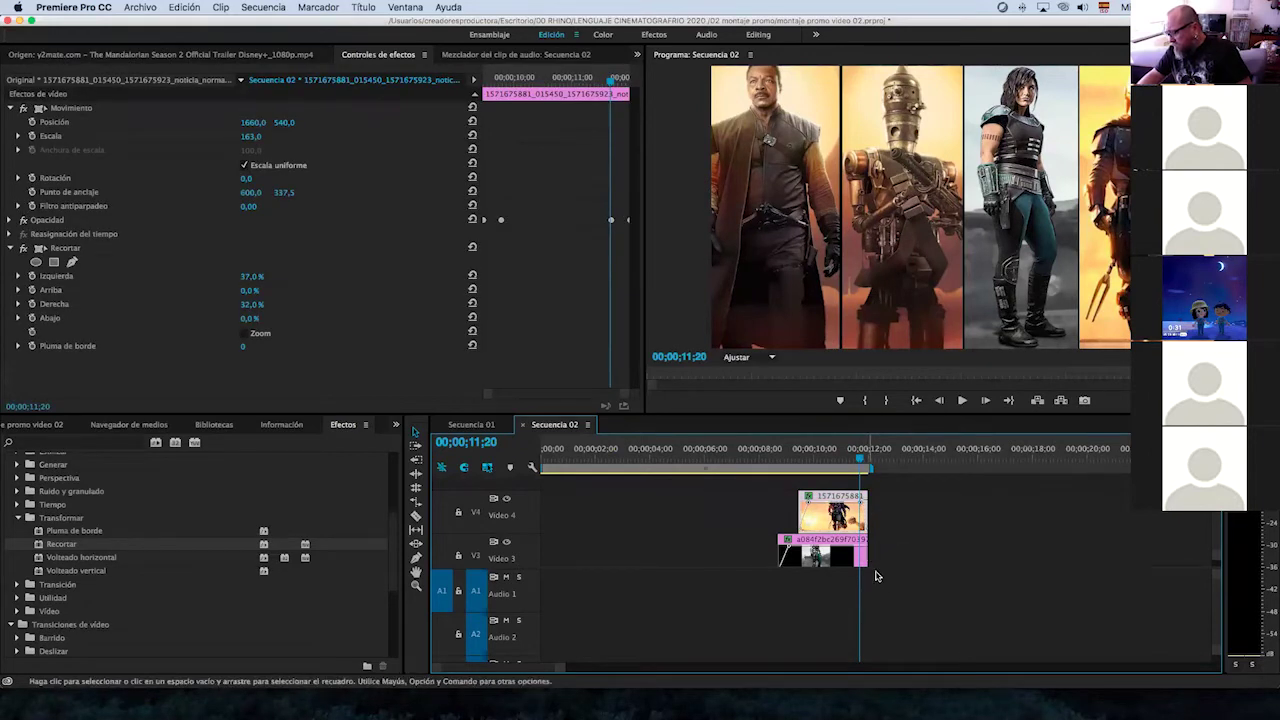
left_click(859, 549)
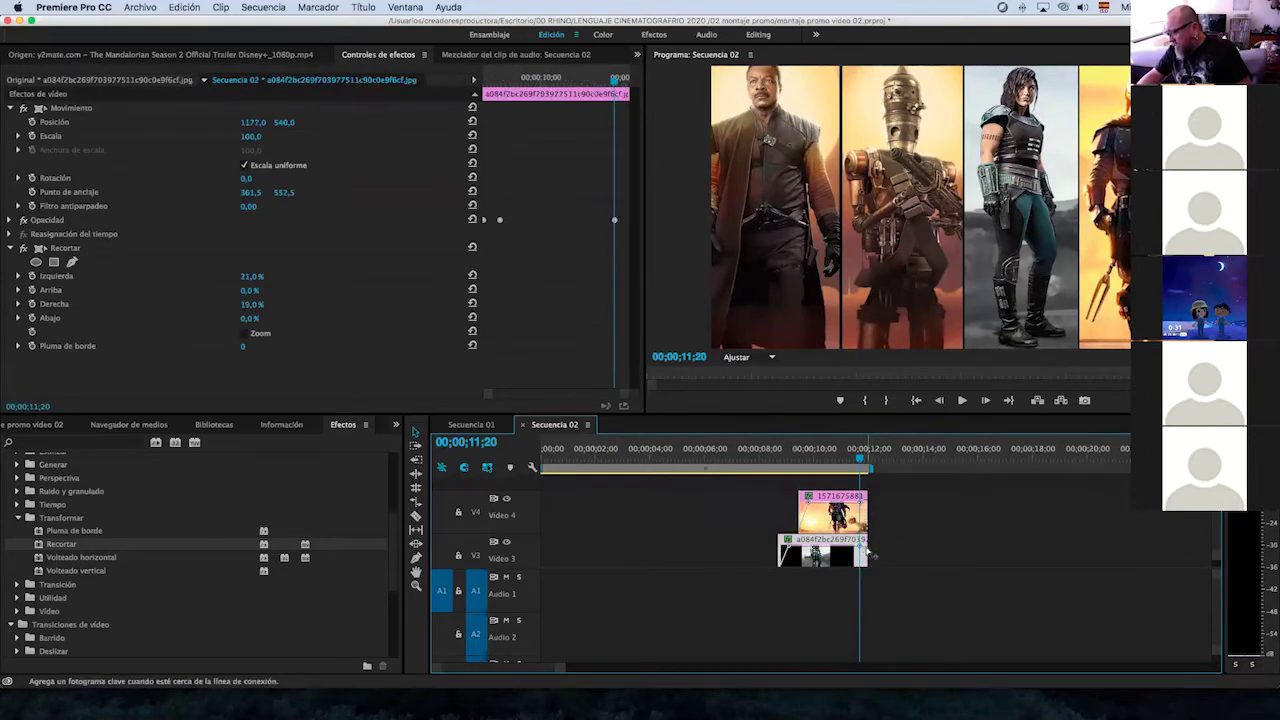
Check the Vídeo 2 and Vídeo 1 poster crops, preview the fade-out, and show the project bin.
scroll(900, 570, "down", 3)
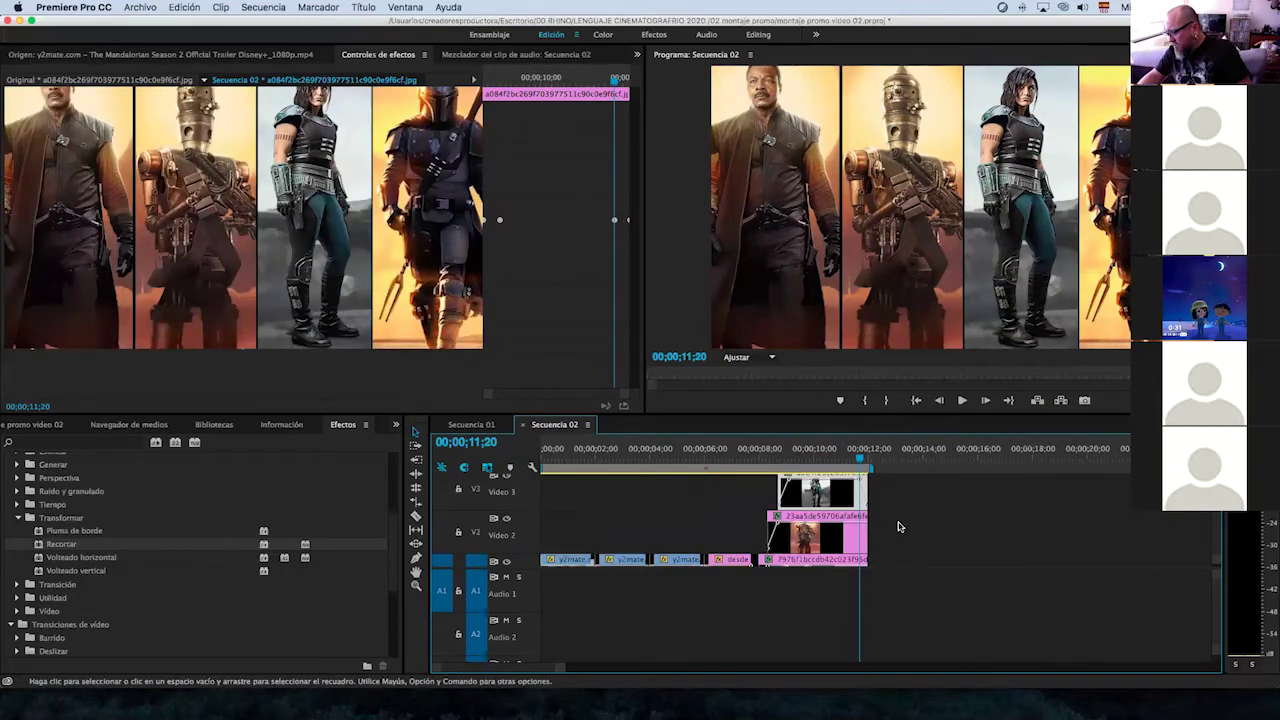
left_click(860, 527)
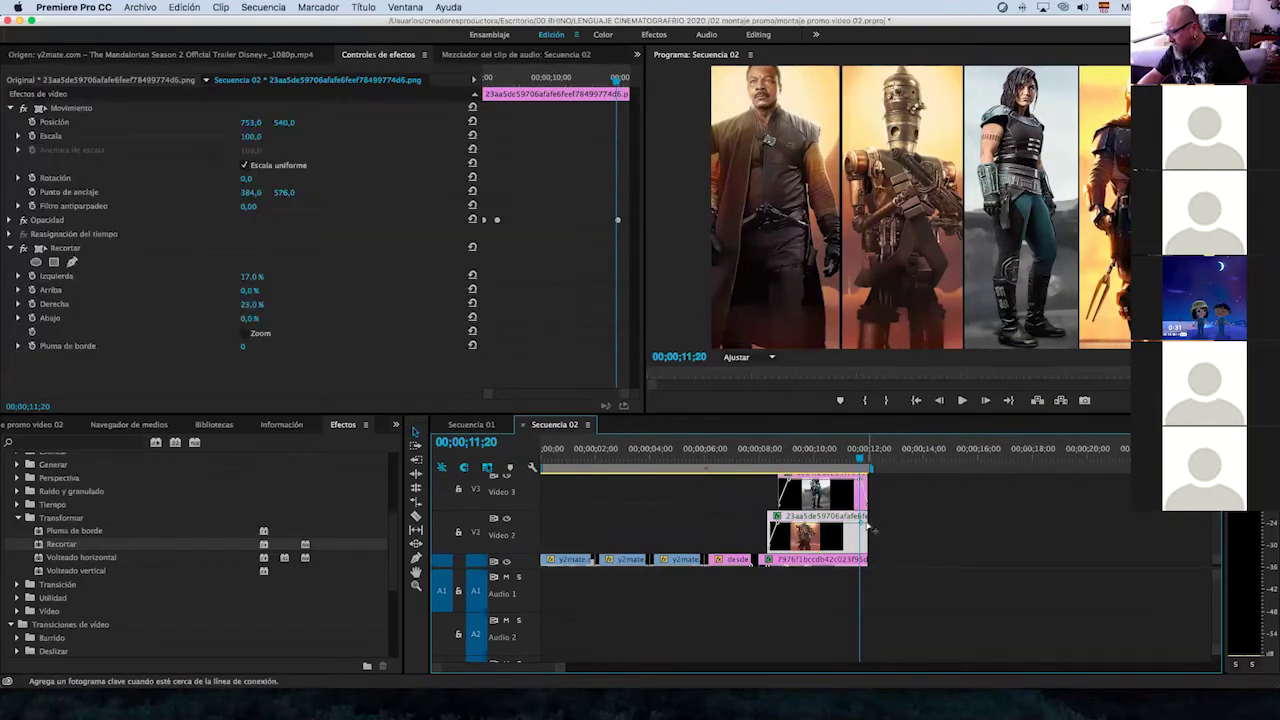
scroll(866, 555, "down", 2)
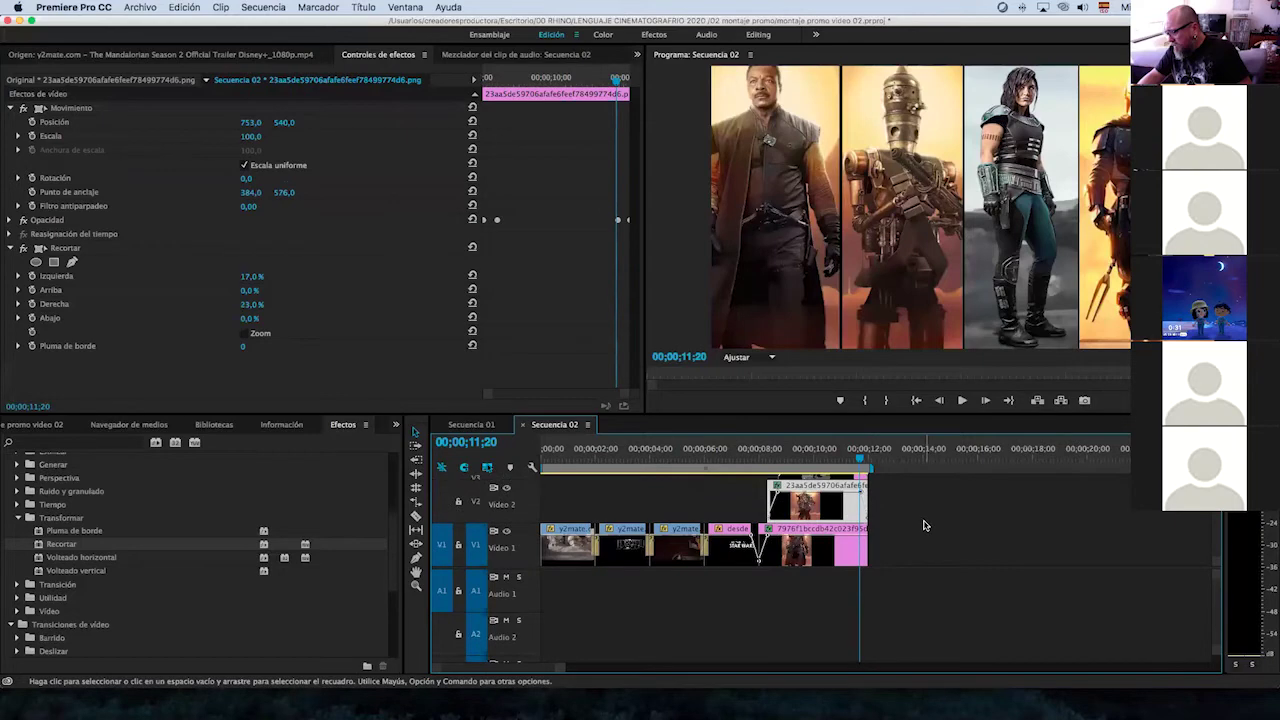
left_click(859, 539)
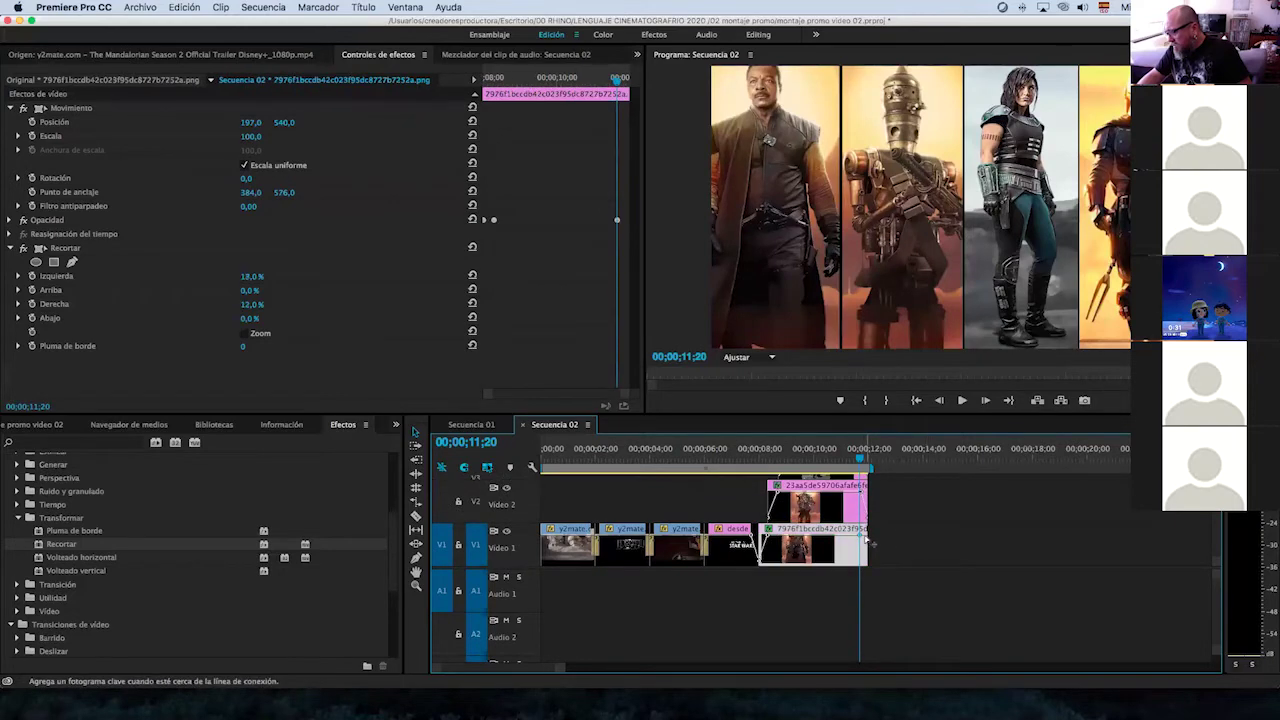
left_click_drag(859, 458, 852, 460)
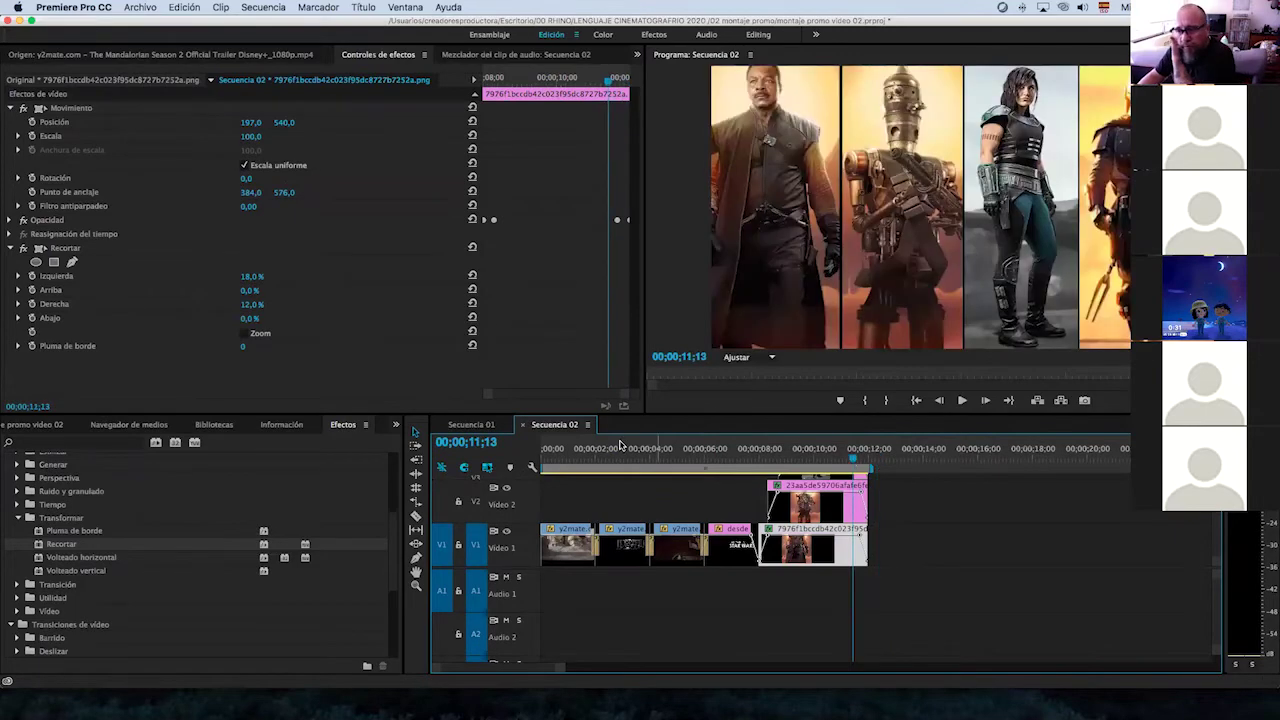
left_click(48, 426)
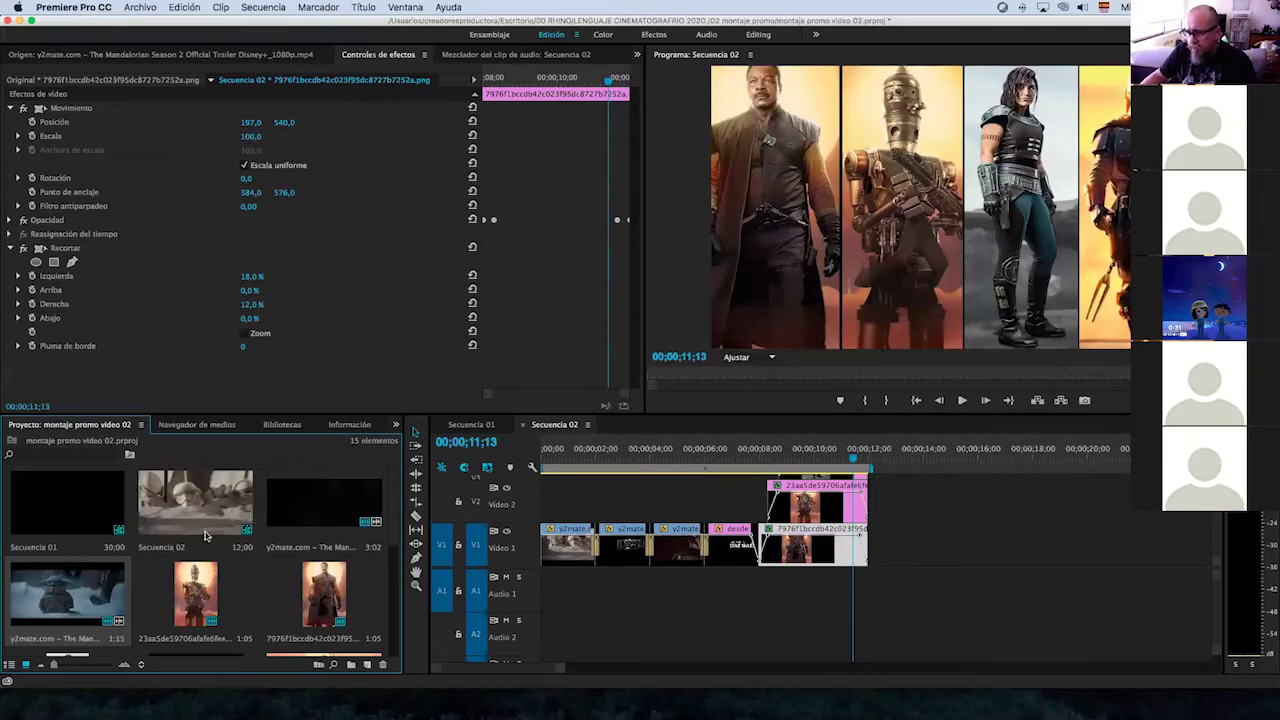
Append the Baby Yoda clip to the end of Vídeo 1, unlink it and delete its audio.
left_click_drag(65, 598, 876, 550)
left_click_drag(856, 452, 878, 454)
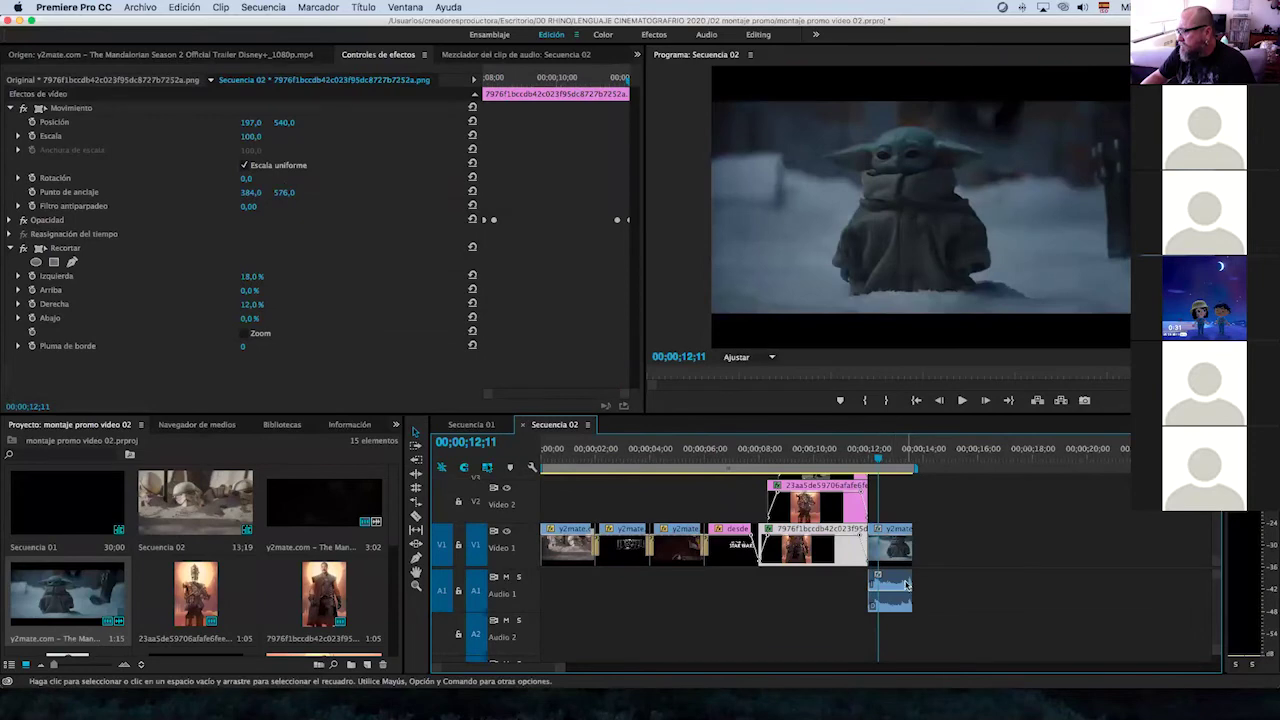
right_click(901, 548)
left_click(937, 296)
left_click(885, 588)
key("Delete")
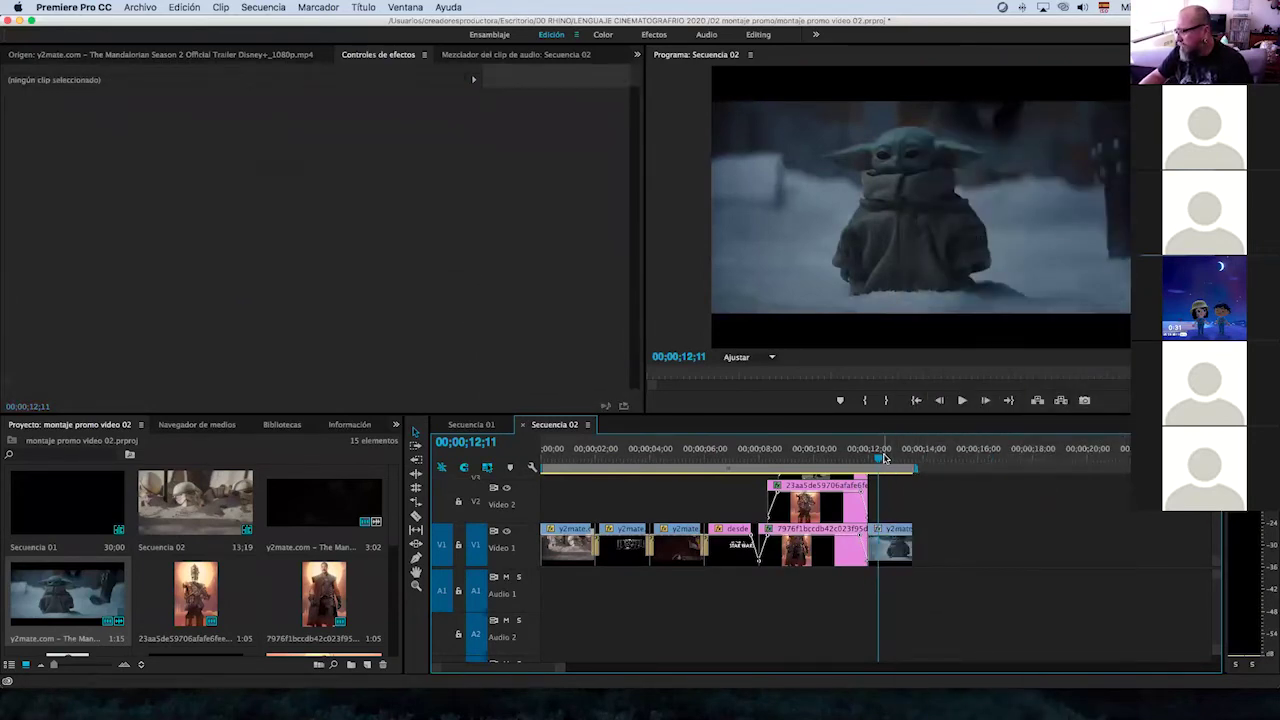
Scale the Baby Yoda video clip to 135.
left_click_drag(880, 458, 893, 458)
left_click(895, 547)
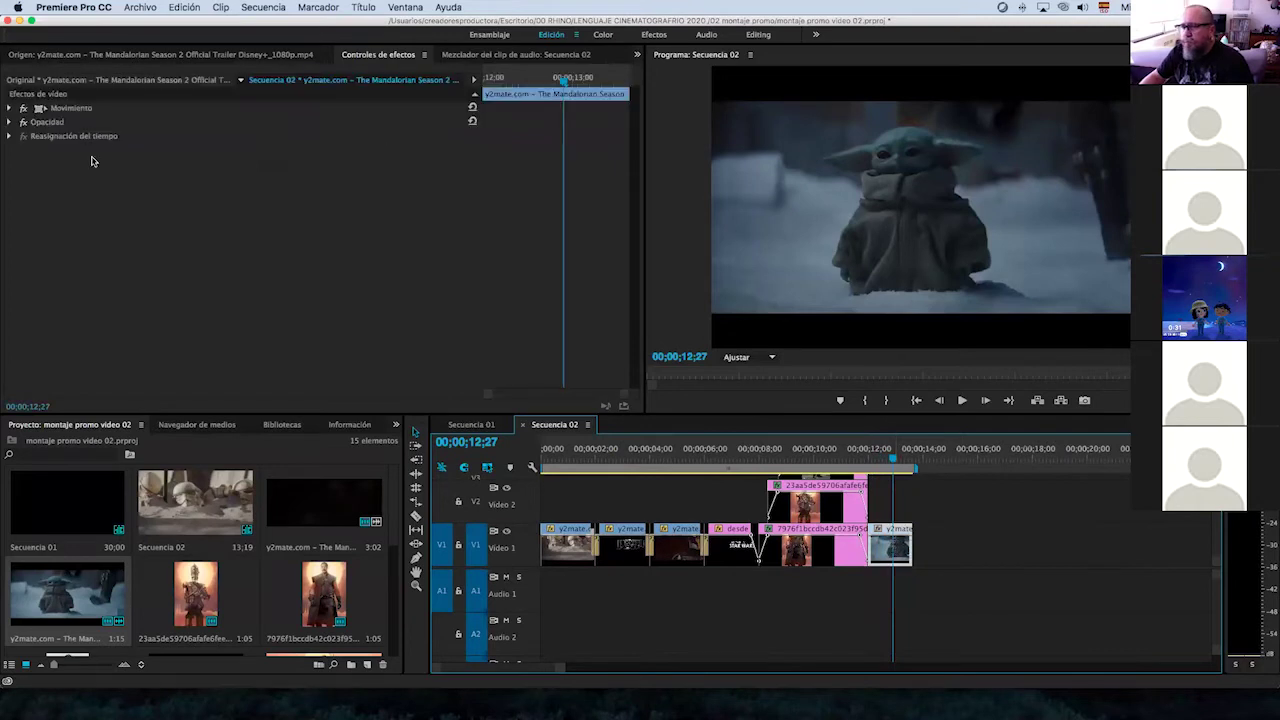
left_click(9, 108)
left_click_drag(250, 136, 285, 136)
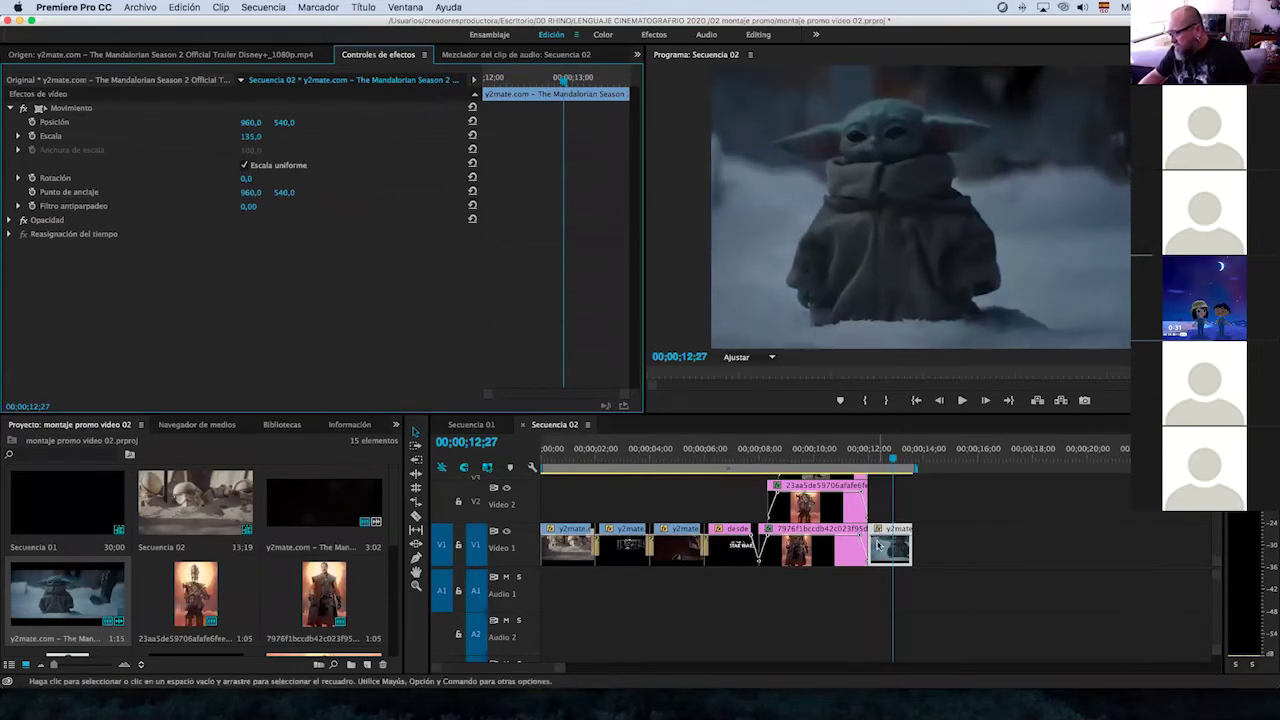
Trim the Baby Yoda clip's end near 00;00;13;18 and open its Velocidad/duración settings.
left_click(866, 467)
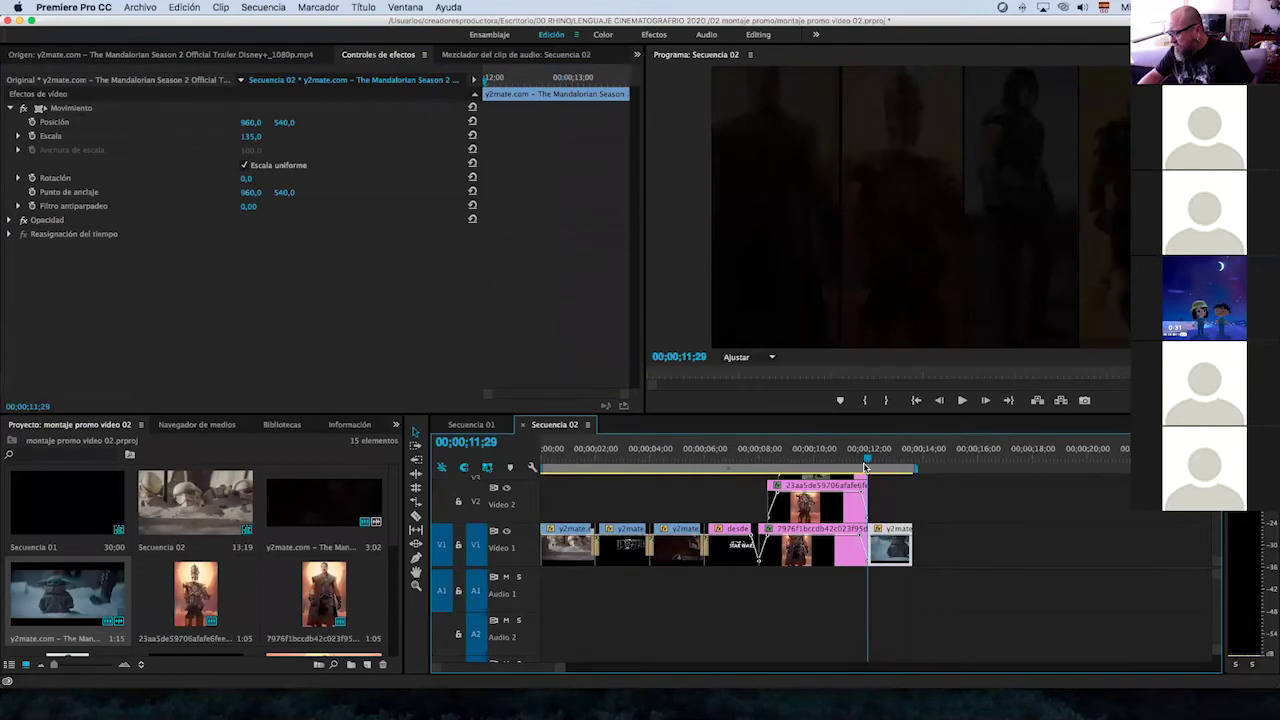
left_click_drag(866, 467, 931, 476)
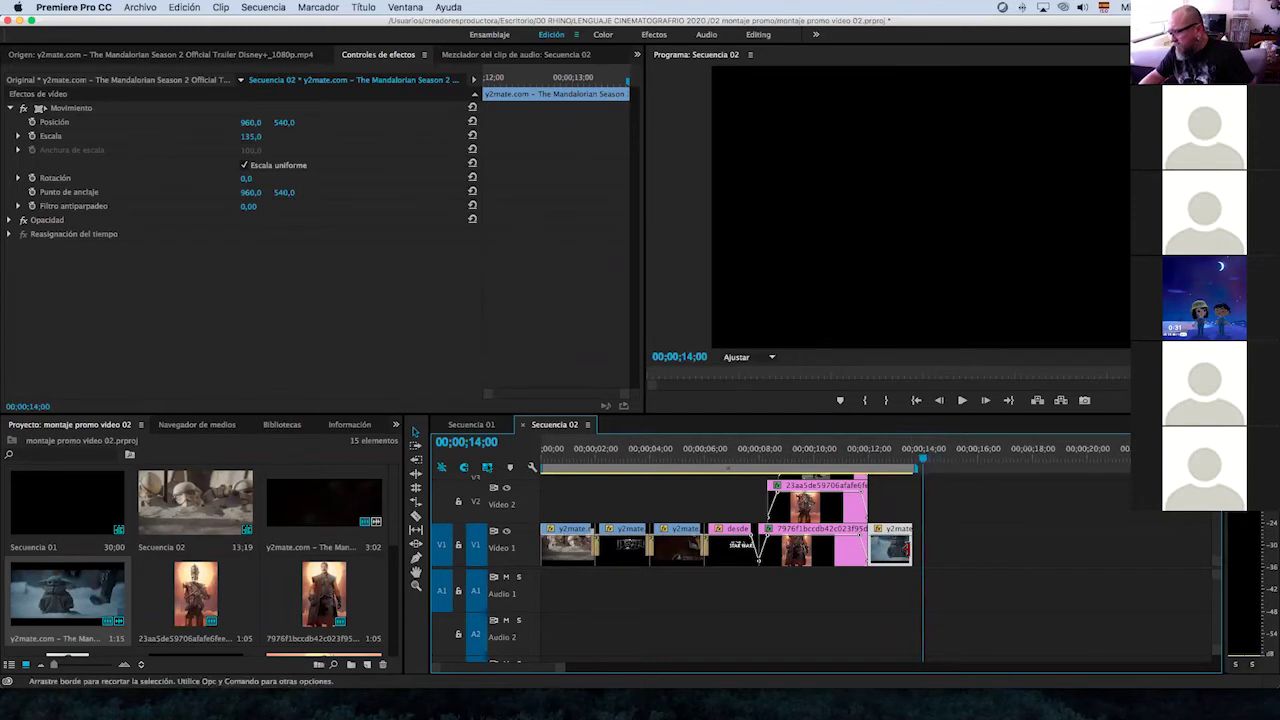
left_click_drag(910, 545, 920, 545)
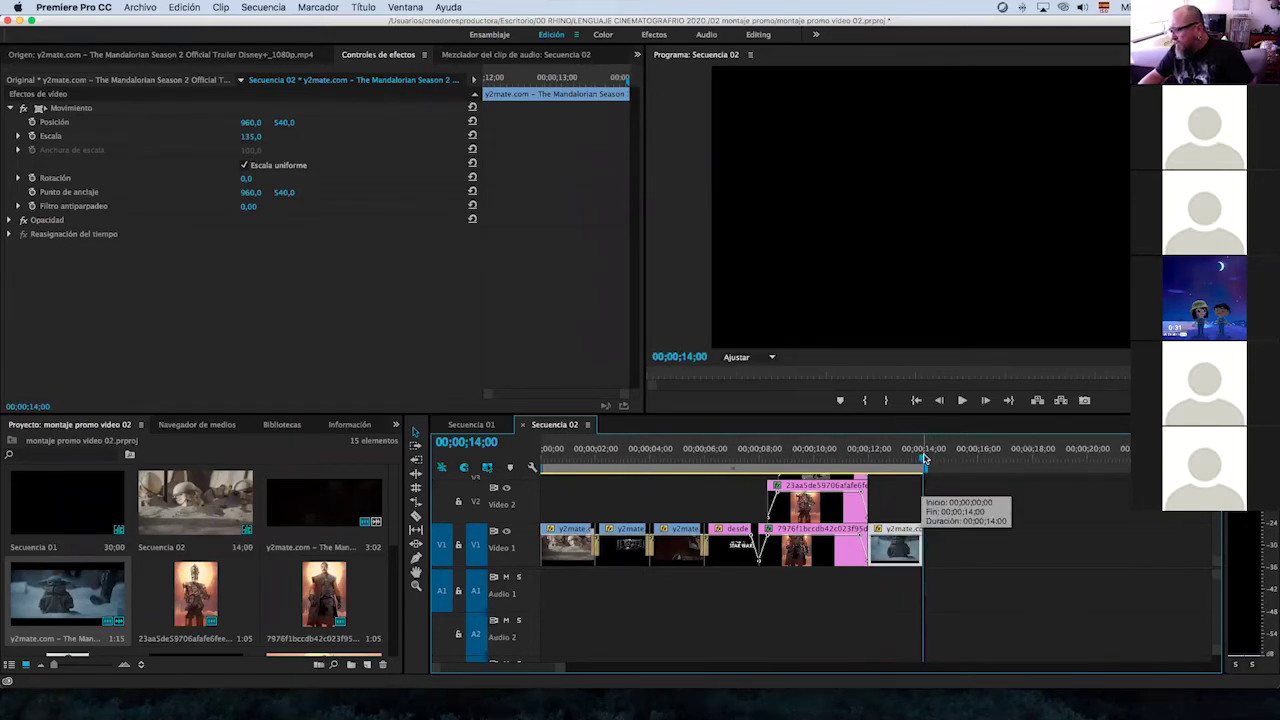
left_click(912, 459)
mouse_move(912, 459)
left_mouse_down()
mouse_move(878, 459)
mouse_move(913, 464)
left_mouse_up()
left_click_drag(920, 545, 945, 550)
right_click(888, 551)
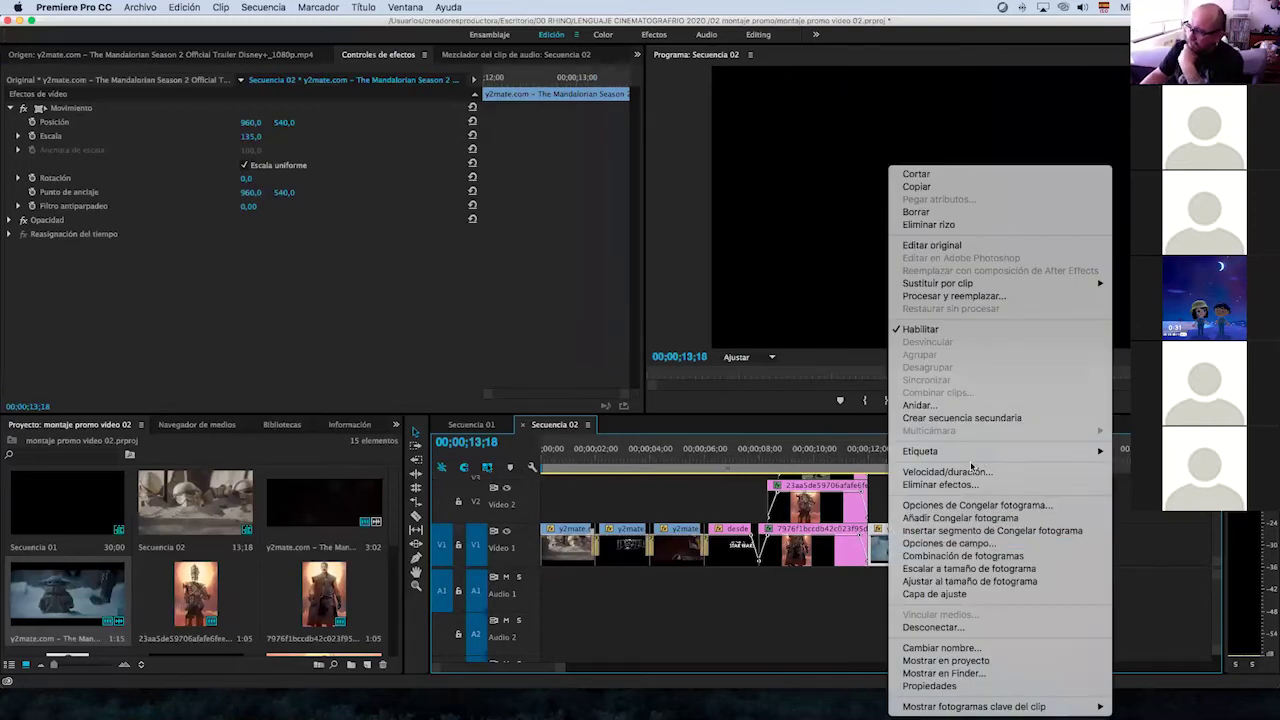
left_click(962, 474)
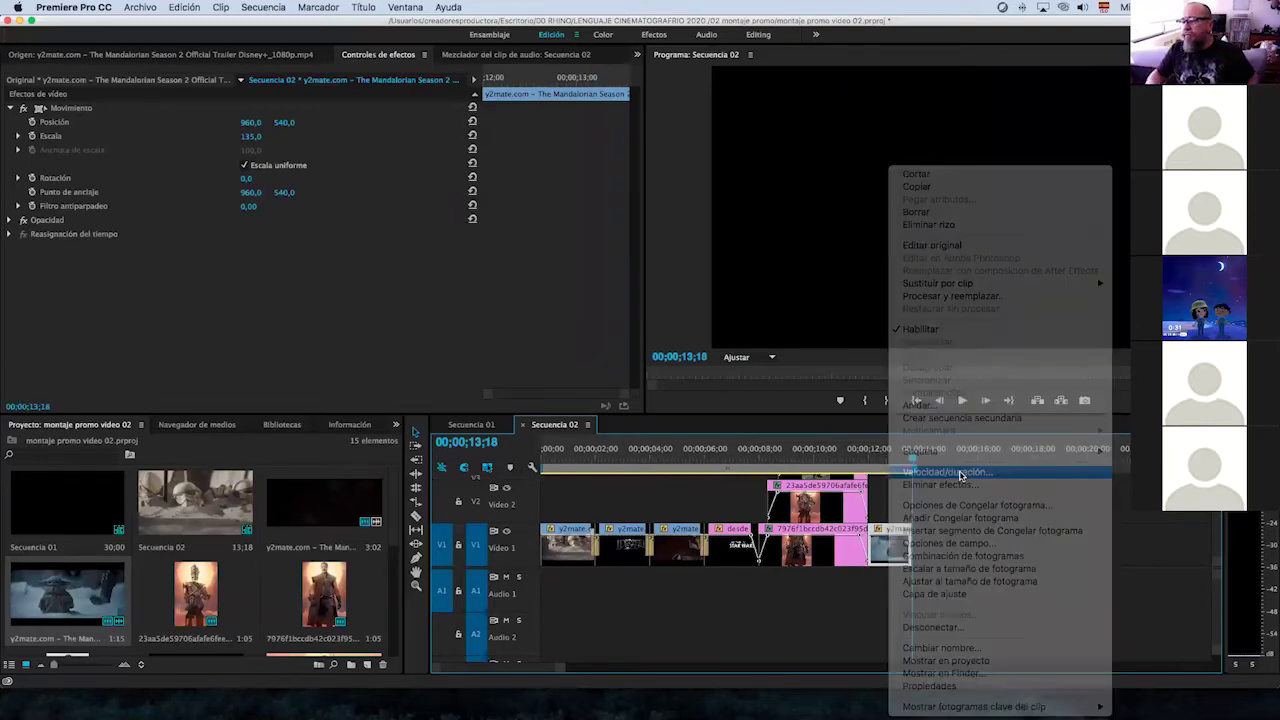
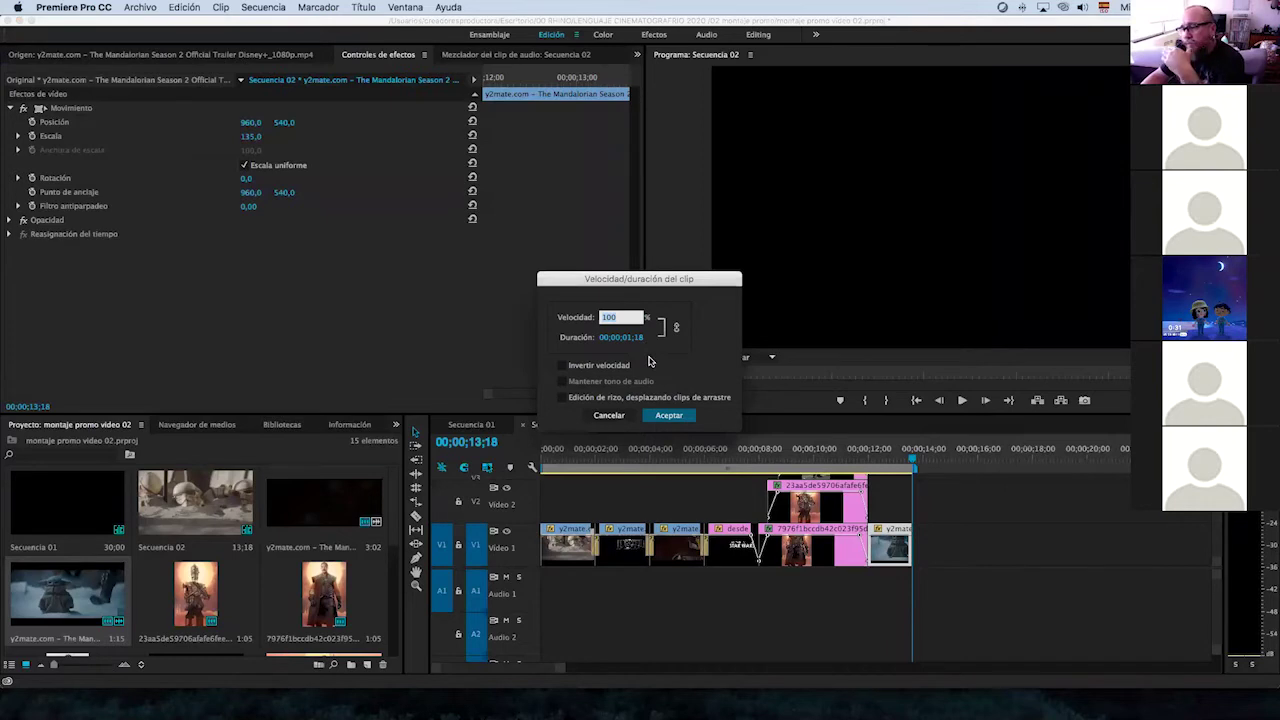
Lengthen the final Baby Yoda clip to 00;00;02;00 and play the ending to check it.
left_click(632, 340)
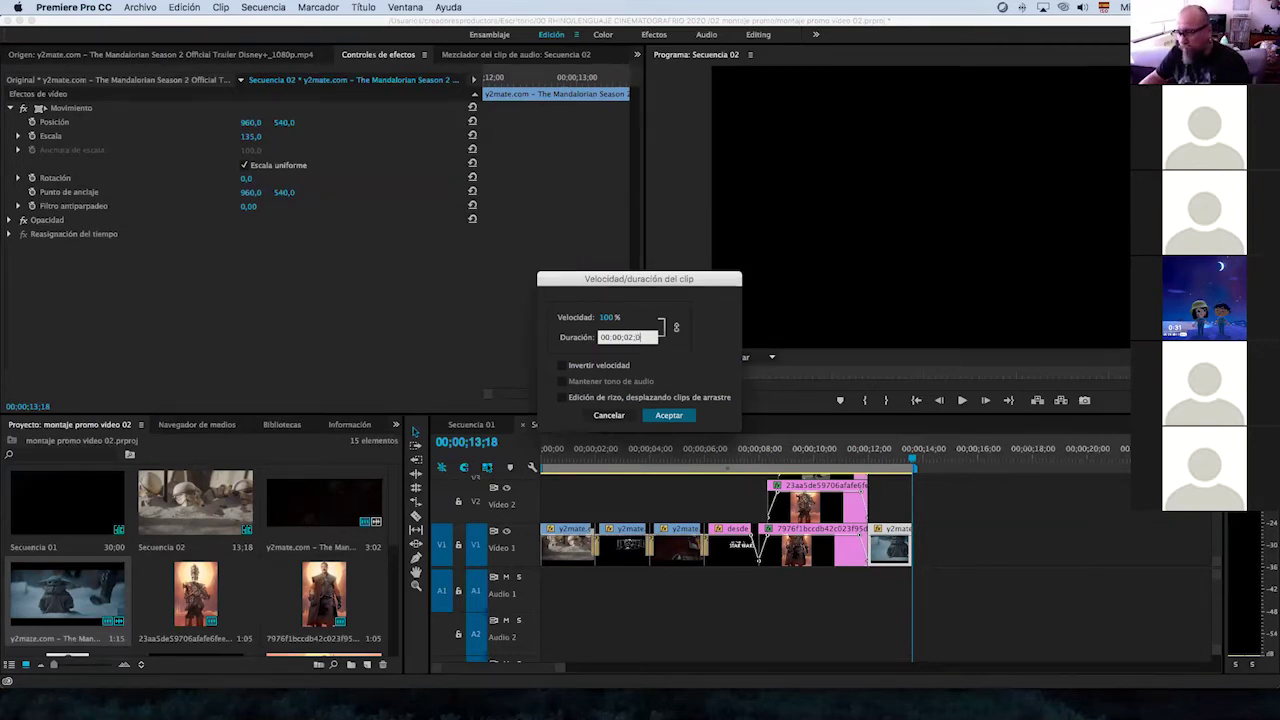
left_click(668, 415)
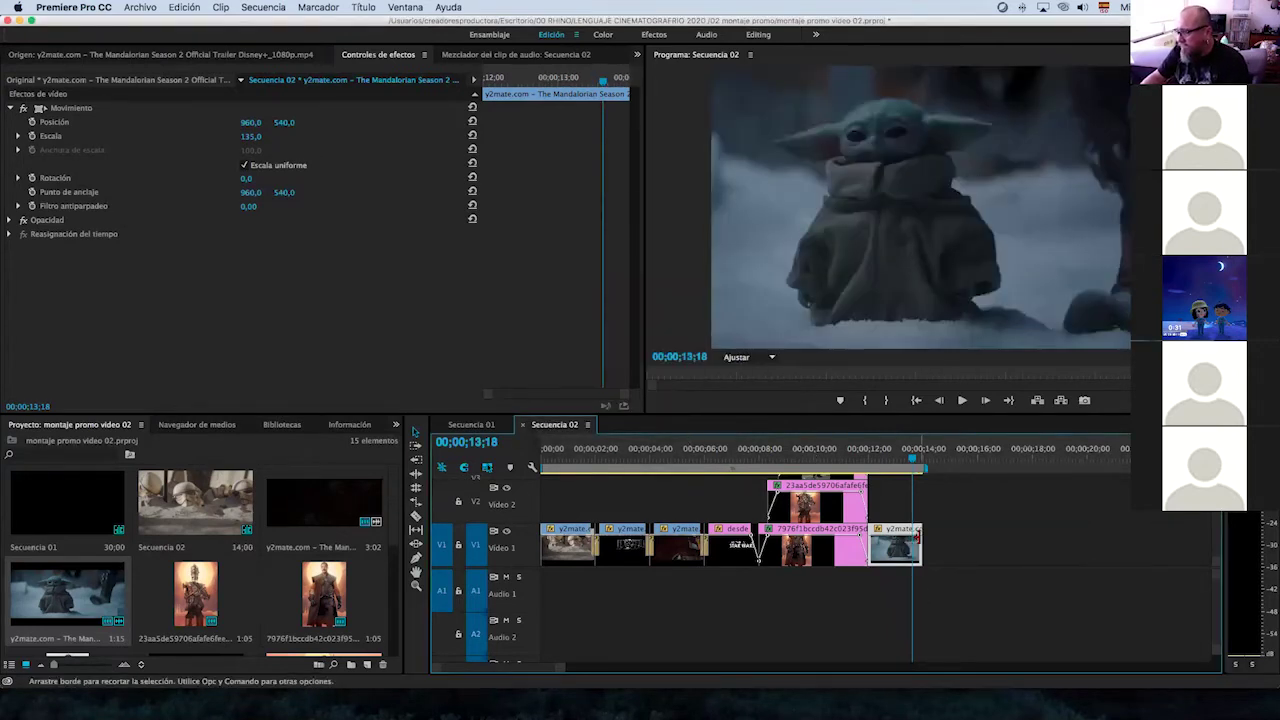
left_click_drag(912, 459, 875, 457)
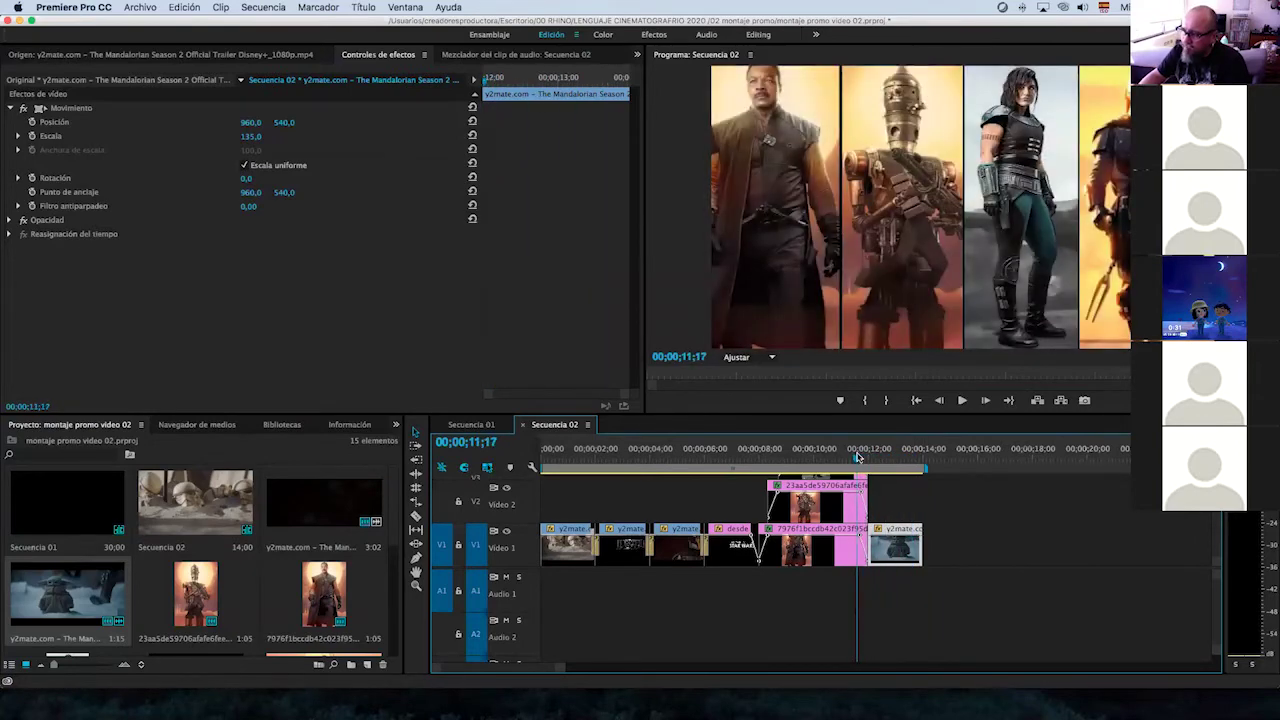
left_click_drag(875, 457, 855, 458)
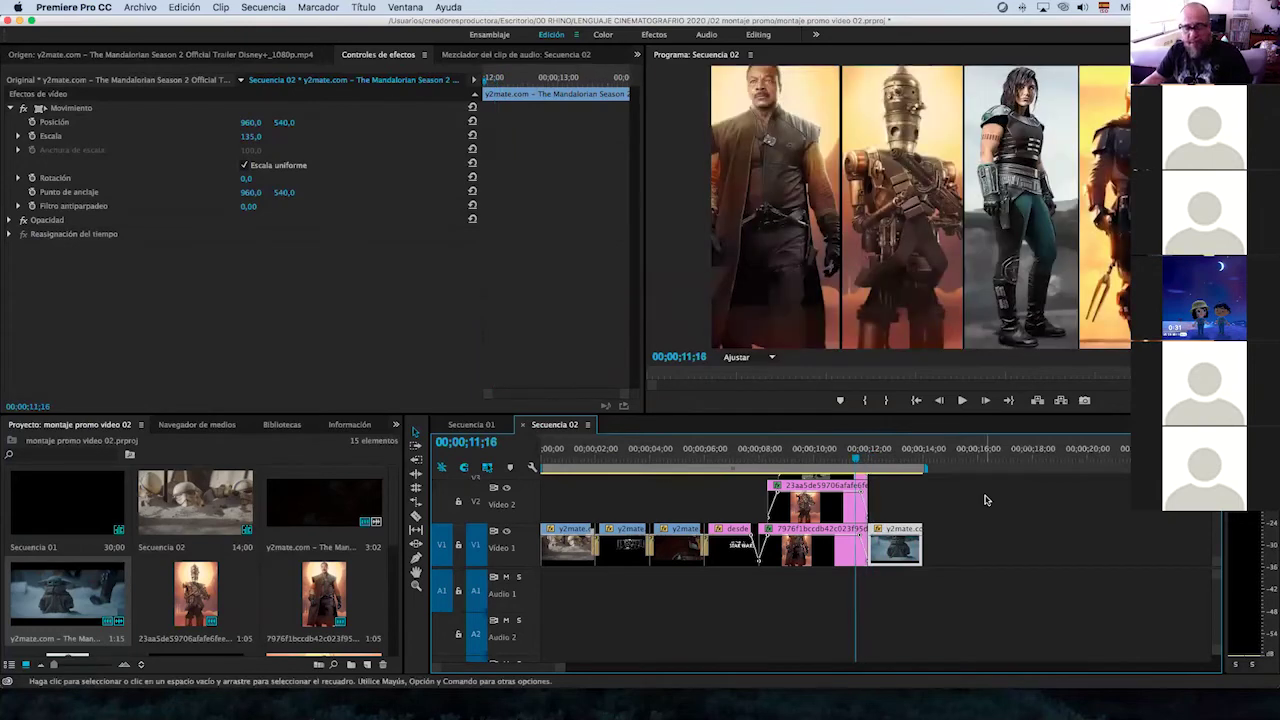
key("space")
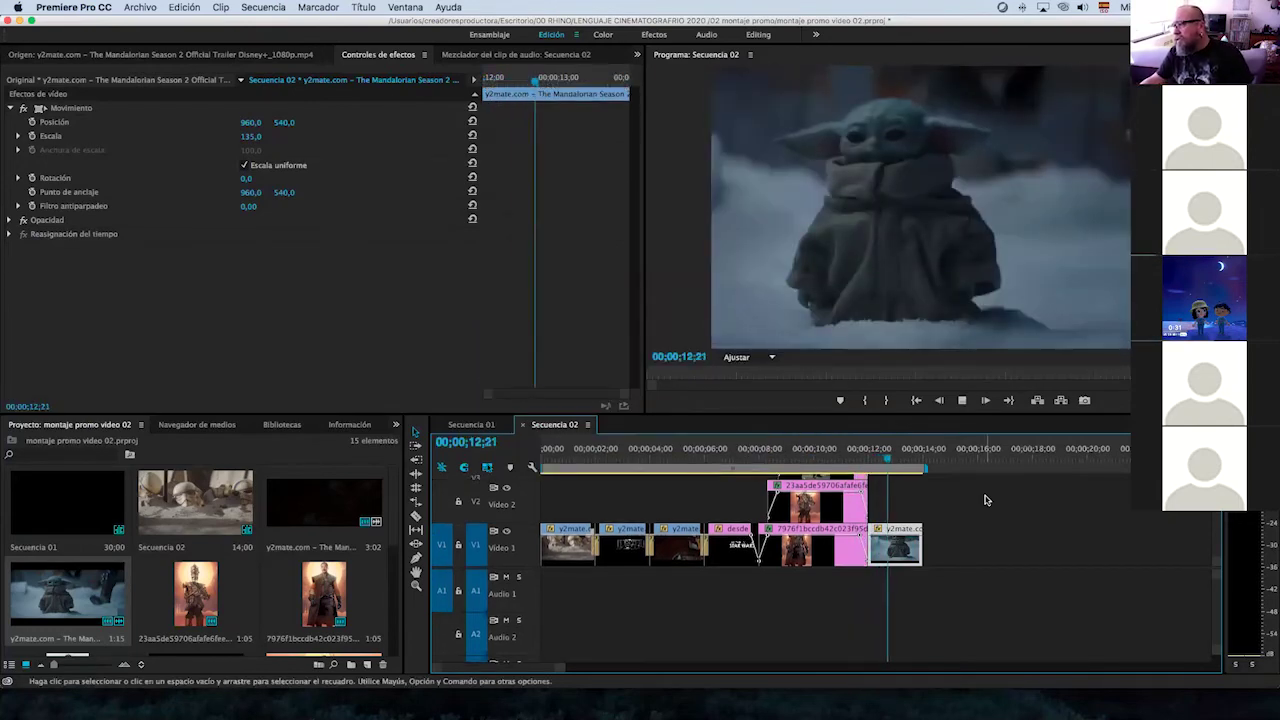
key("space")
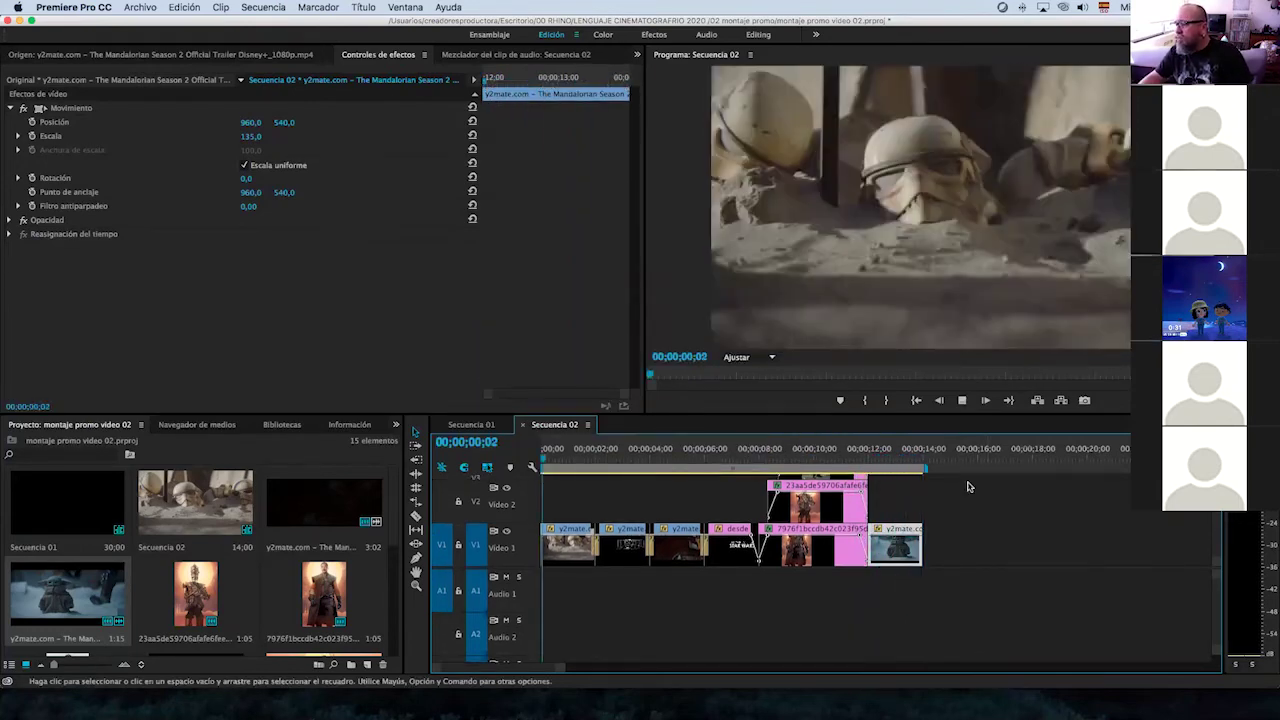
Add opacity keyframes on the Yoda clip and lower the last one so it fades dark.
left_click(852, 467)
left_click_drag(852, 460, 873, 460)
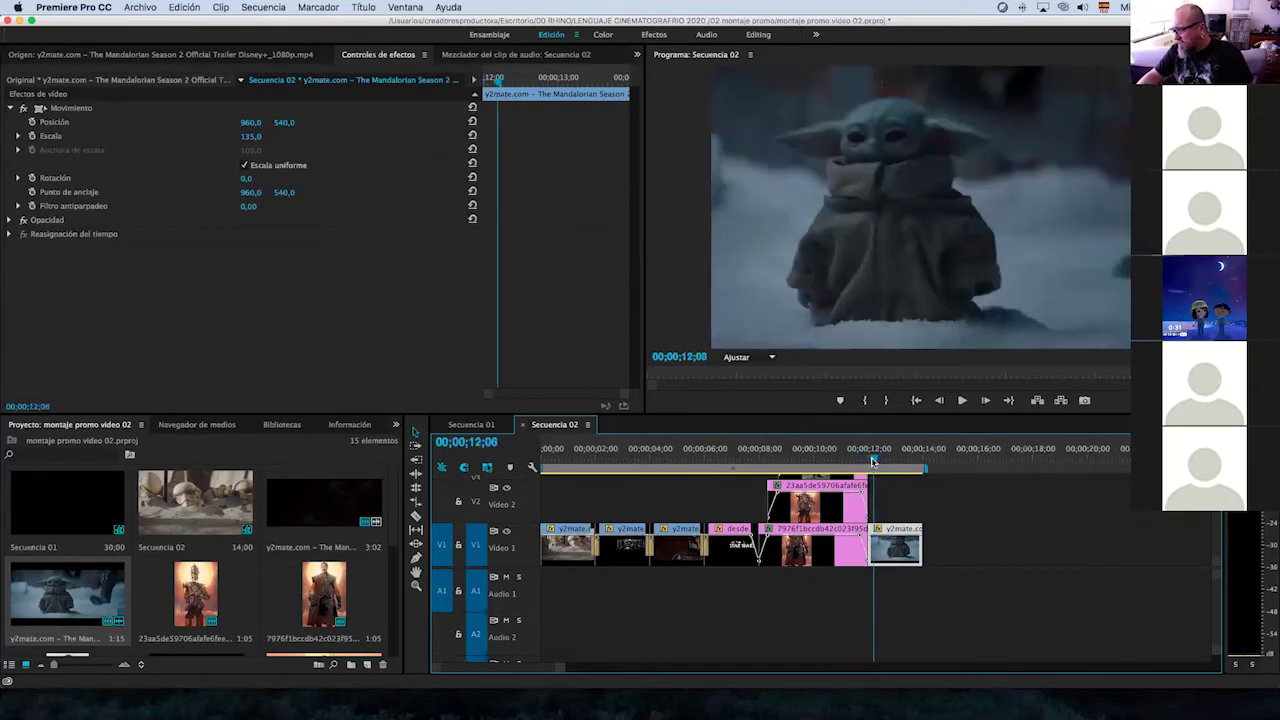
left_click(871, 538, "super")
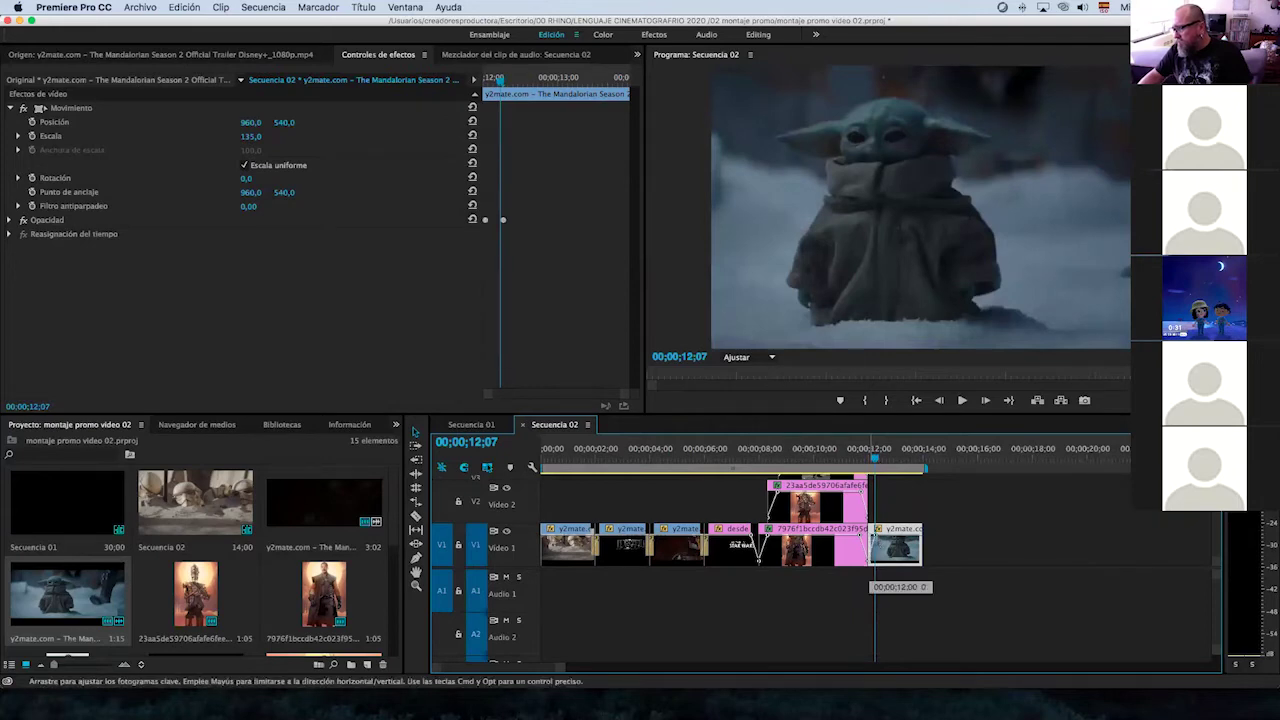
left_click(876, 462)
left_click_drag(876, 462, 882, 461)
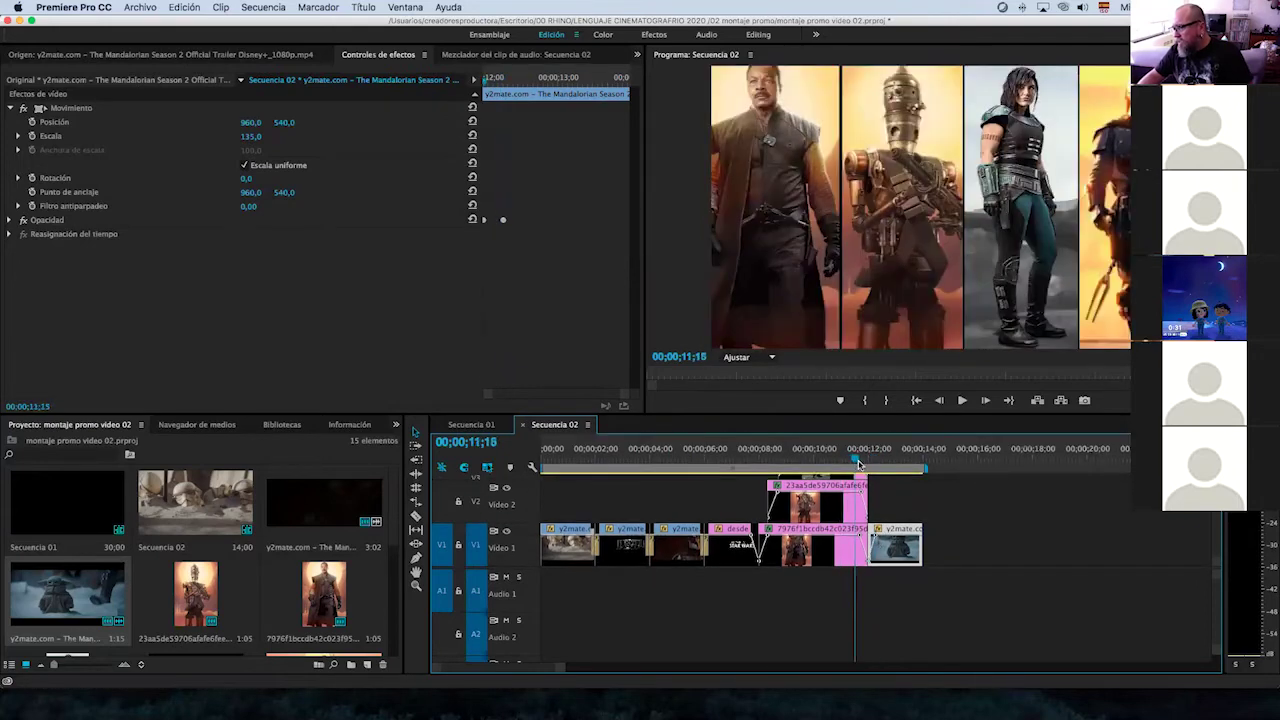
mouse_move(882, 461)
left_mouse_down()
mouse_move(868, 466)
mouse_move(912, 466)
left_mouse_up()
double_click(323, 500)
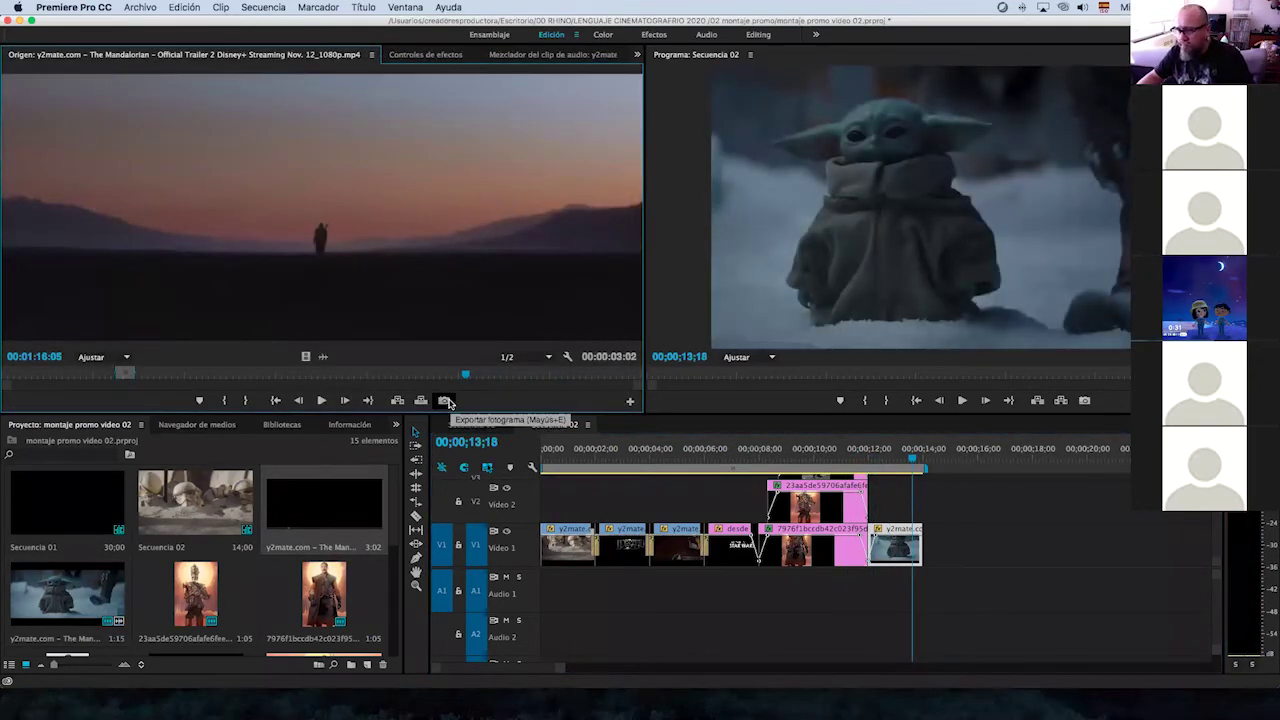
Mark In and Out around the trailer's spaceship-in-starfield shot and place it after the Yoda clip.
key("space")
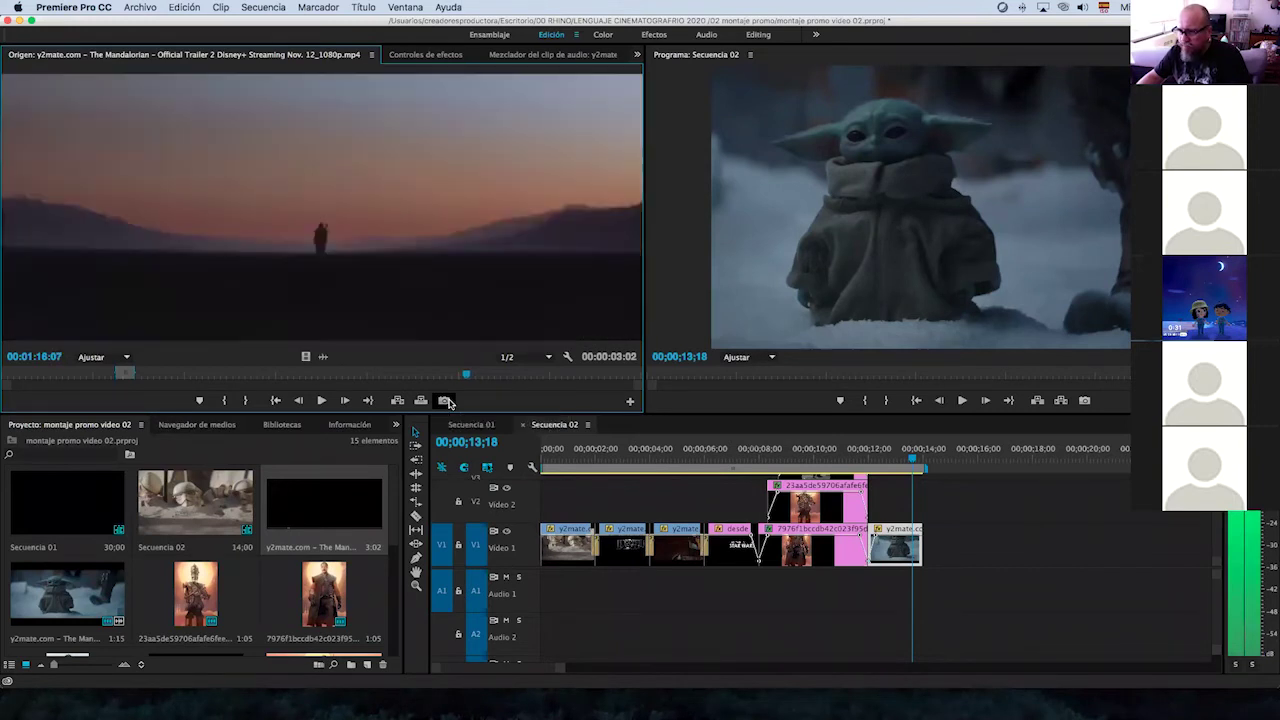
left_click(228, 402)
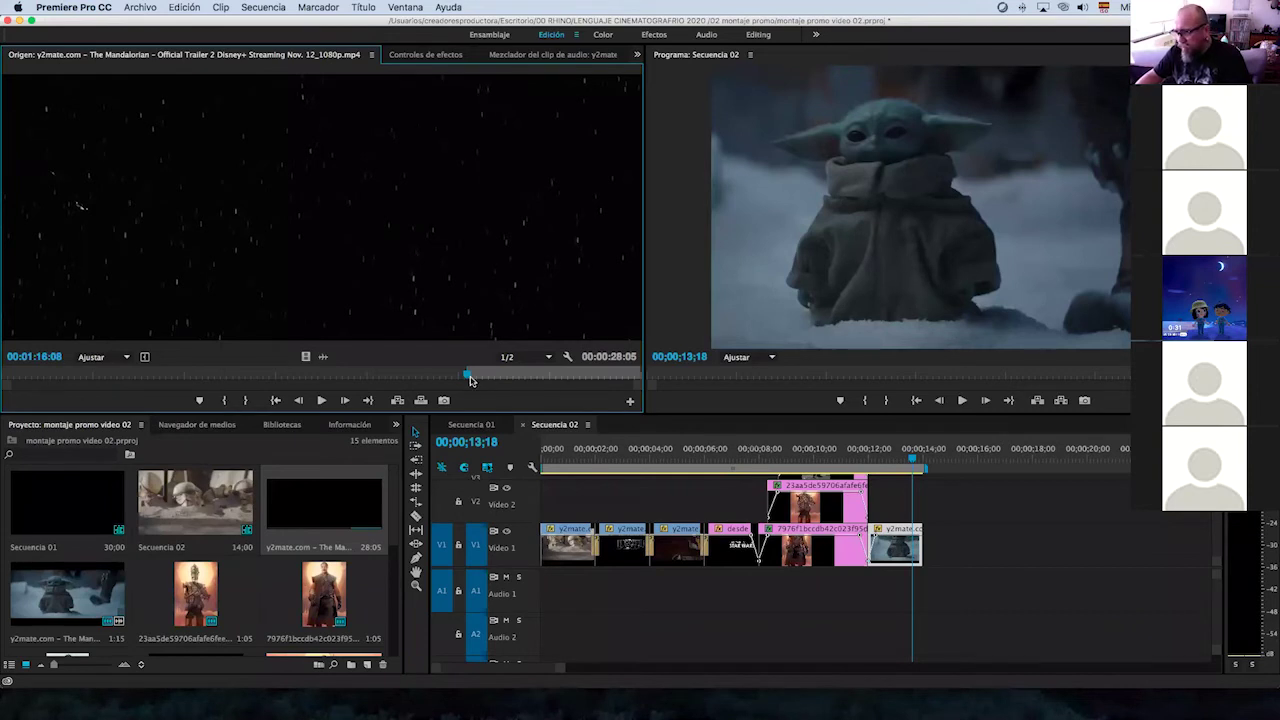
left_click_drag(470, 380, 479, 378)
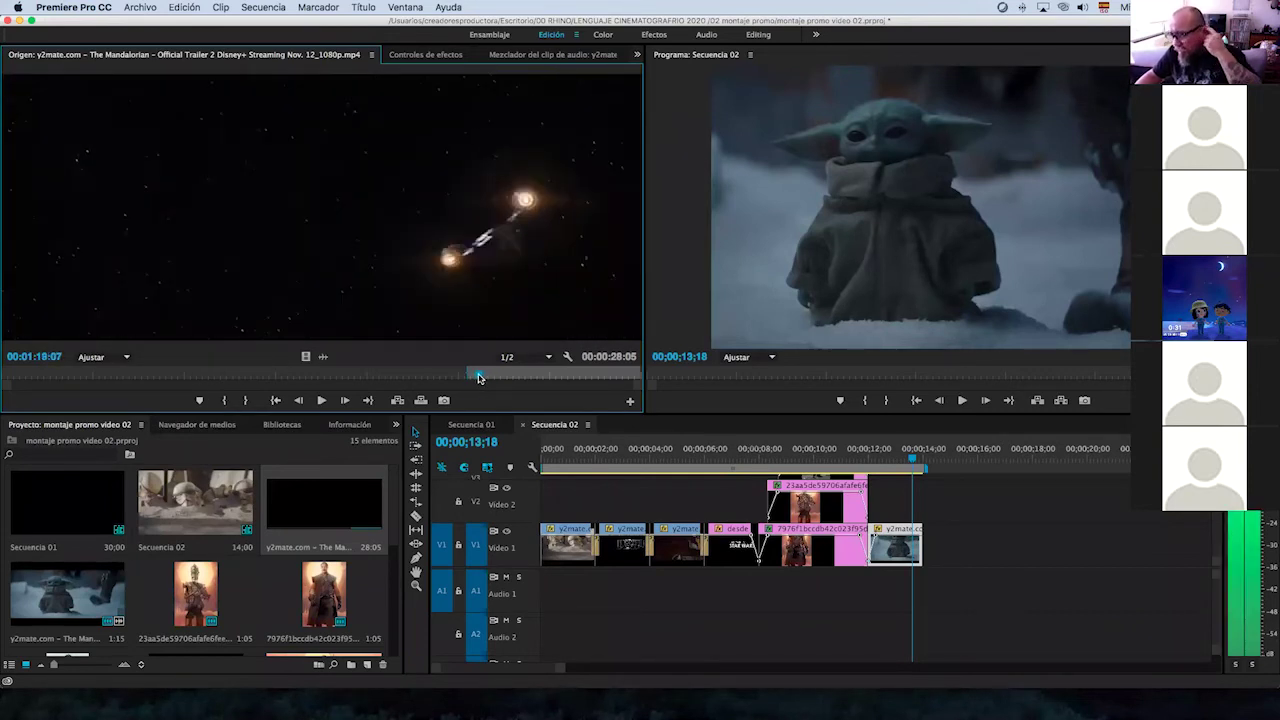
left_click_drag(479, 378, 483, 379)
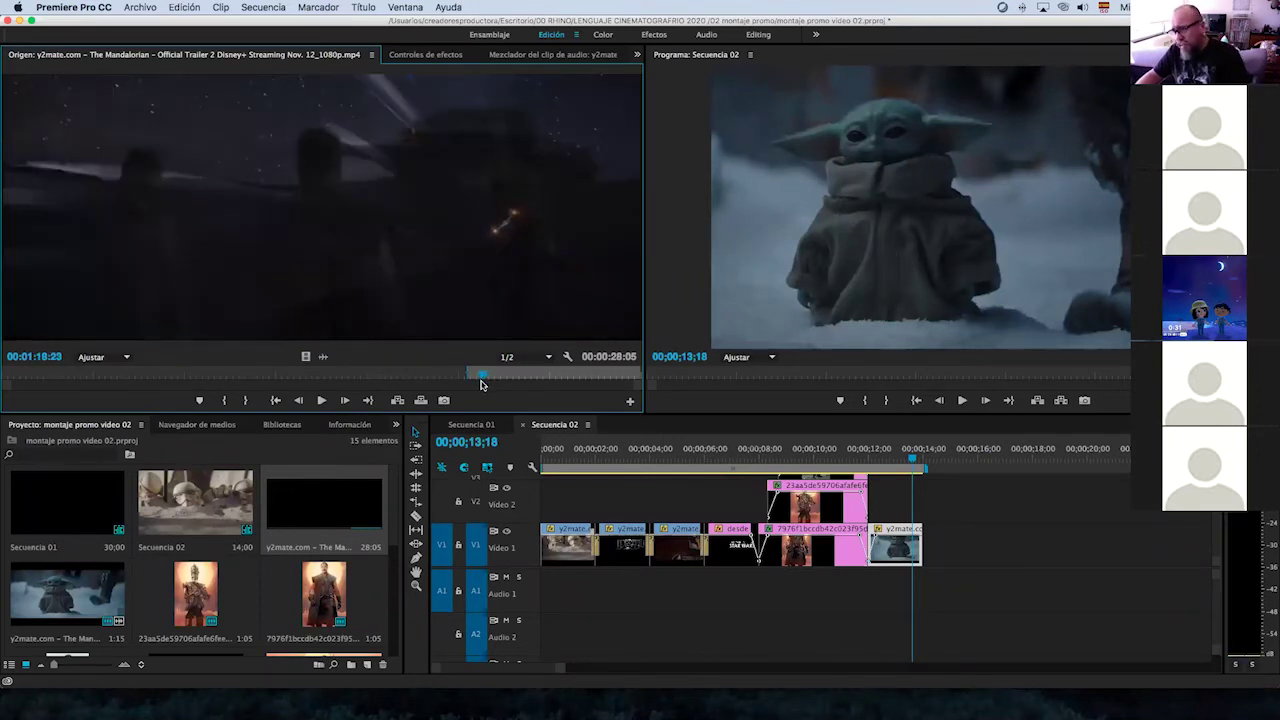
left_click_drag(481, 381, 480, 381)
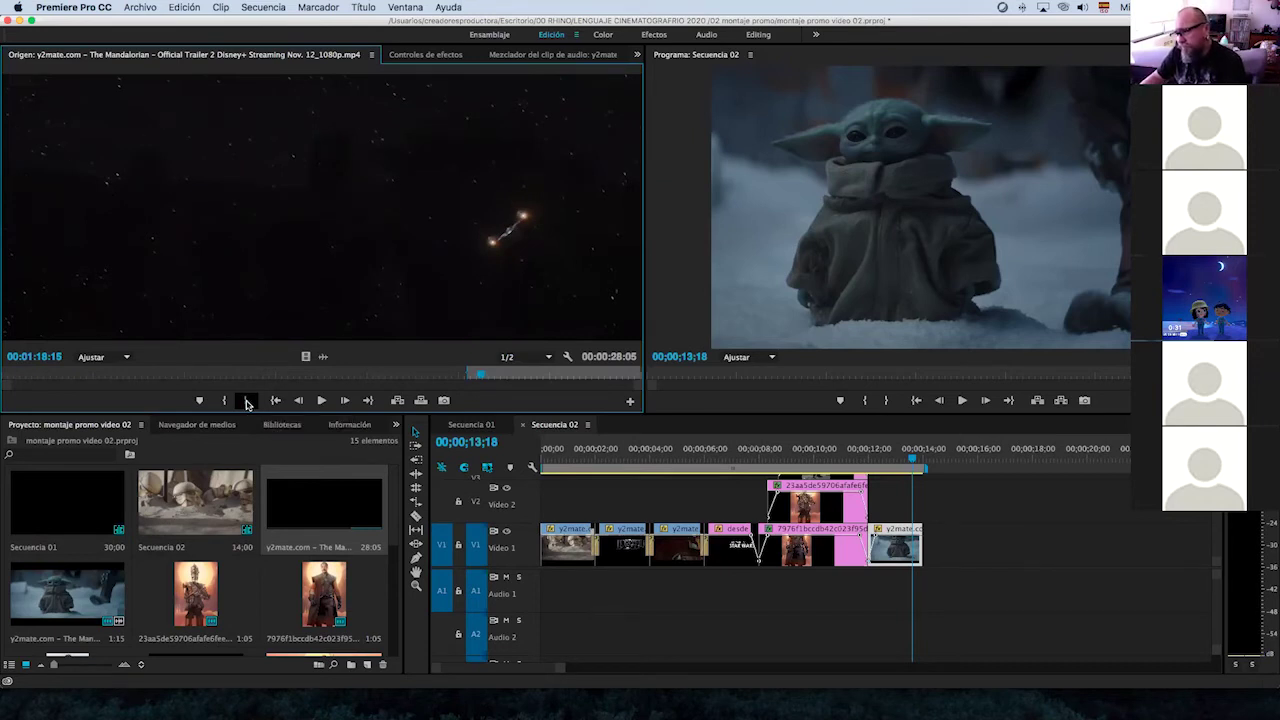
left_click(246, 401)
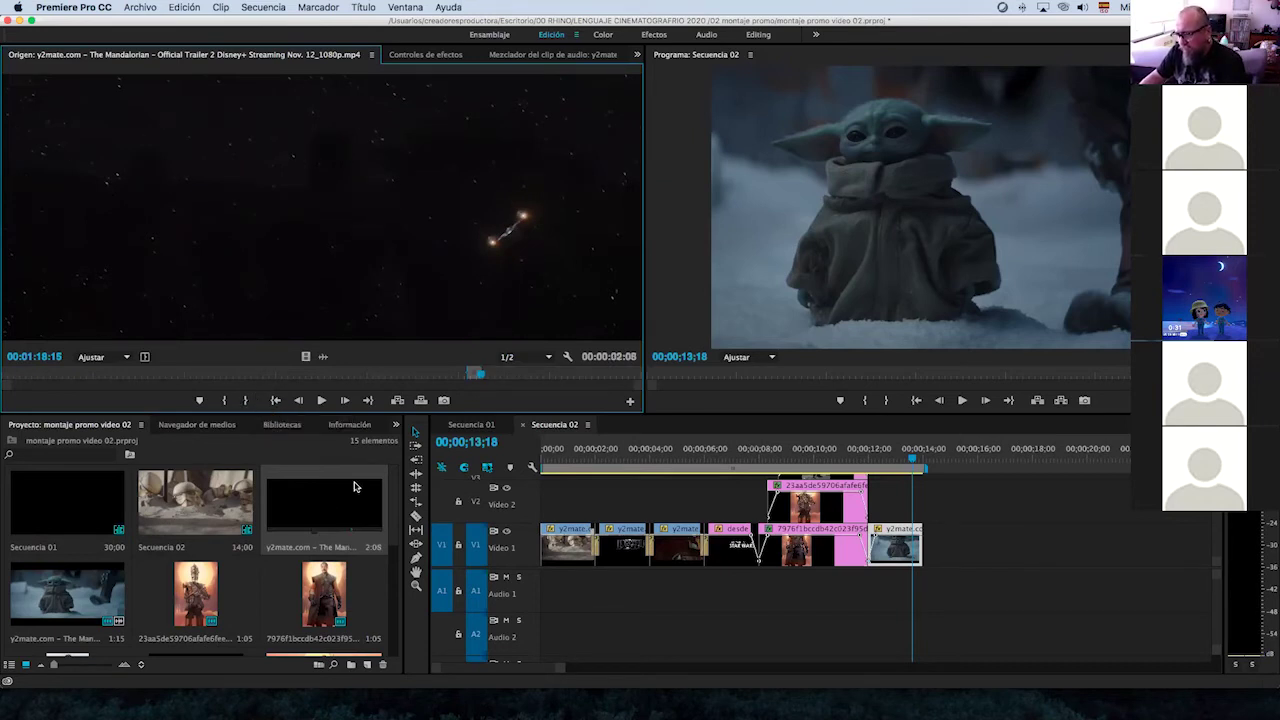
left_click_drag(320, 508, 973, 465)
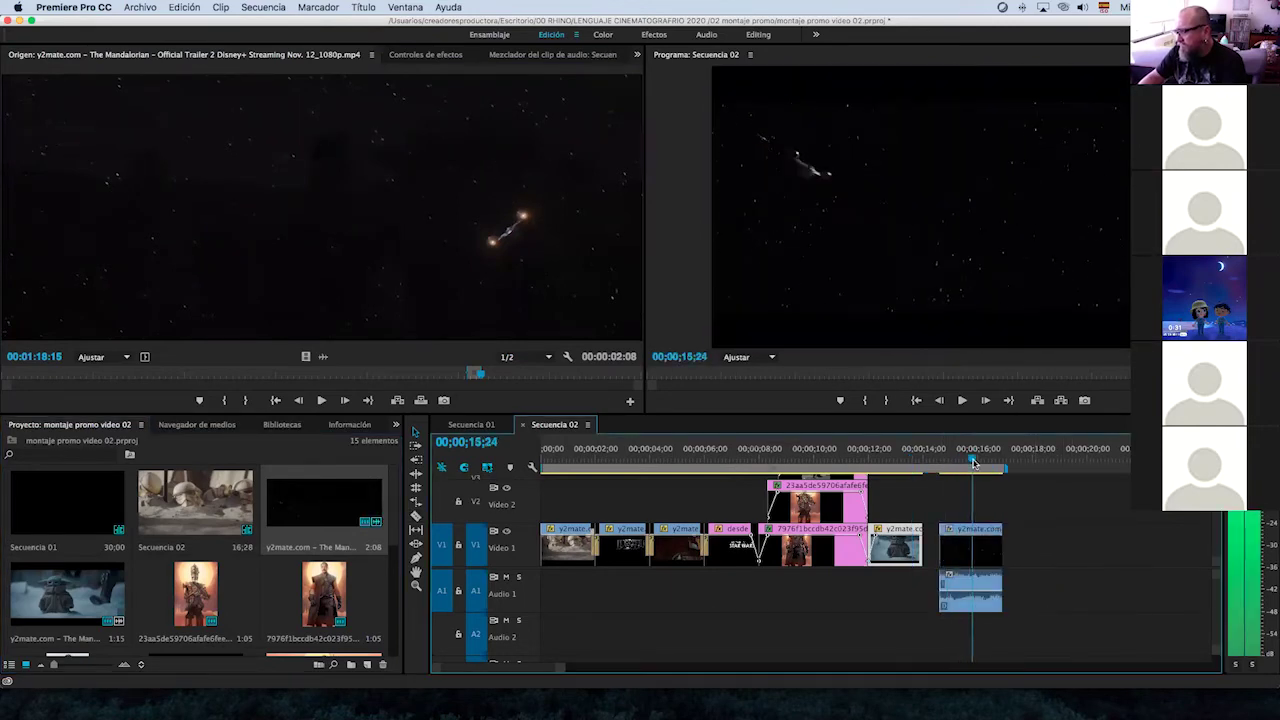
Unlink the starfield shot and delete its A1 audio.
right_click(988, 545)
left_click(1030, 296)
left_click(966, 601)
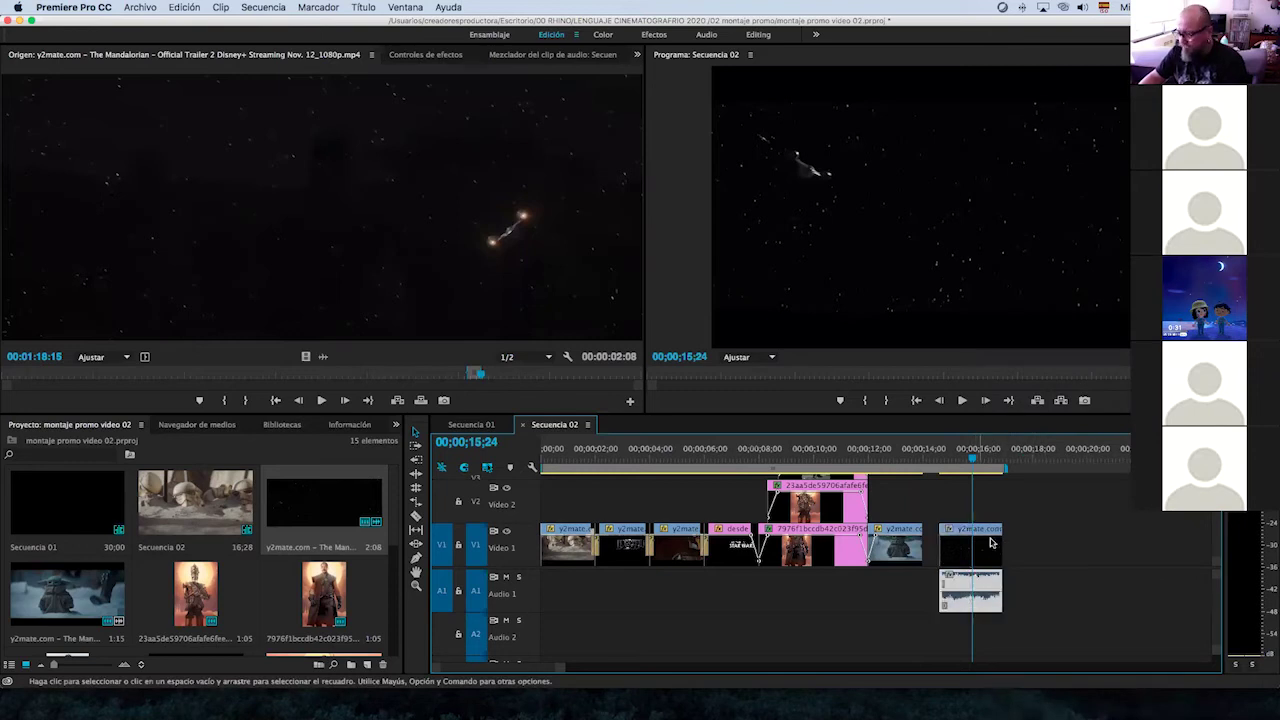
key("Delete")
Butt the starfield shot against the Yoda clip and trim its end so the montage ends at 16;00.
left_click(921, 456)
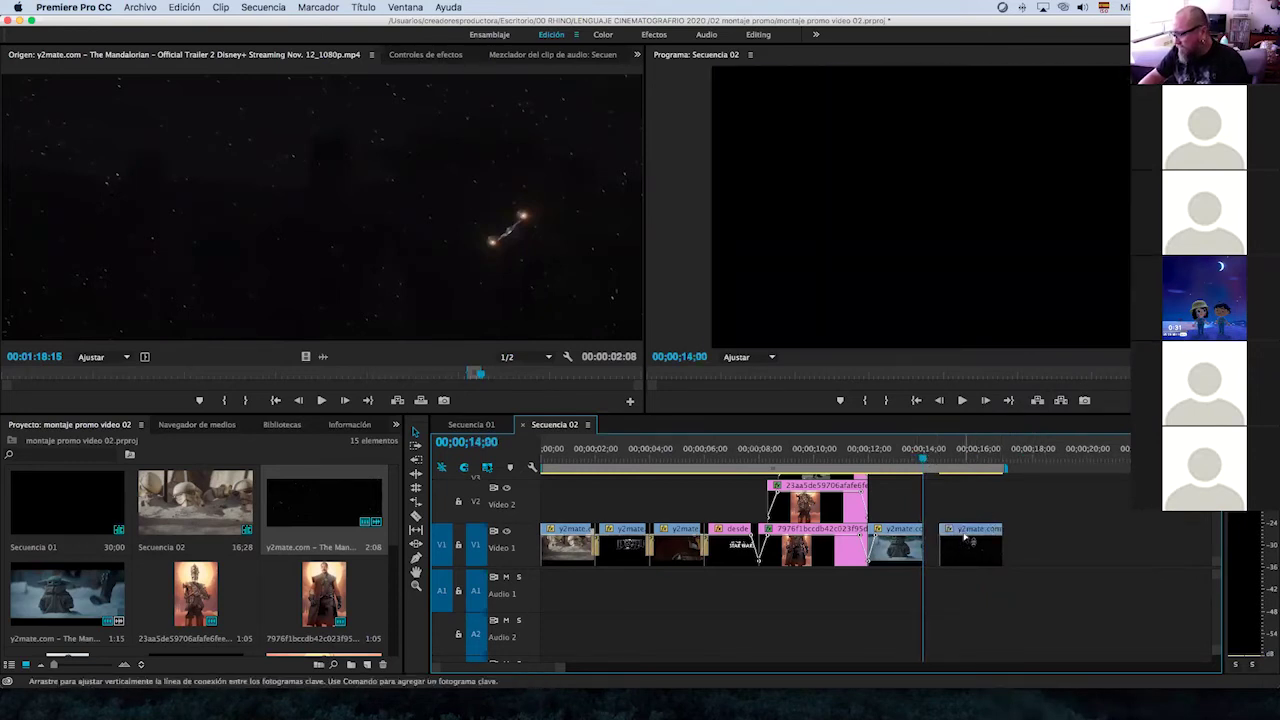
left_click_drag(925, 456, 978, 461)
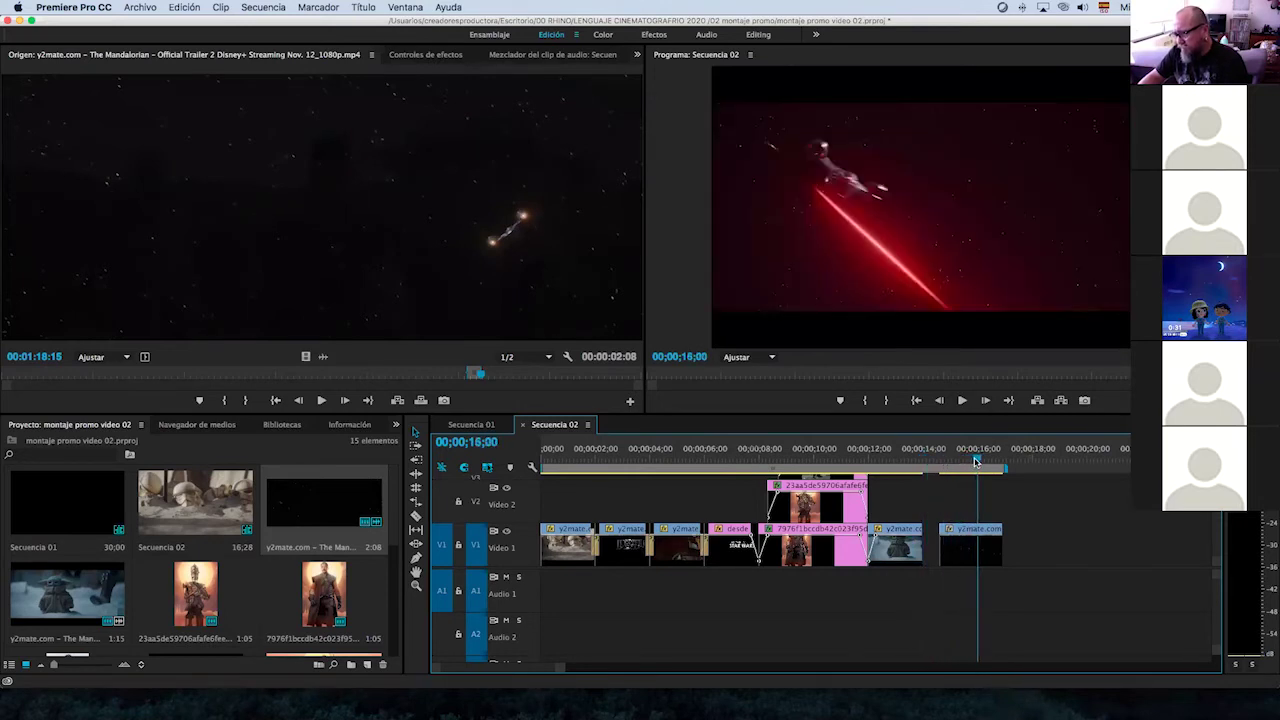
left_click_drag(970, 550, 958, 556)
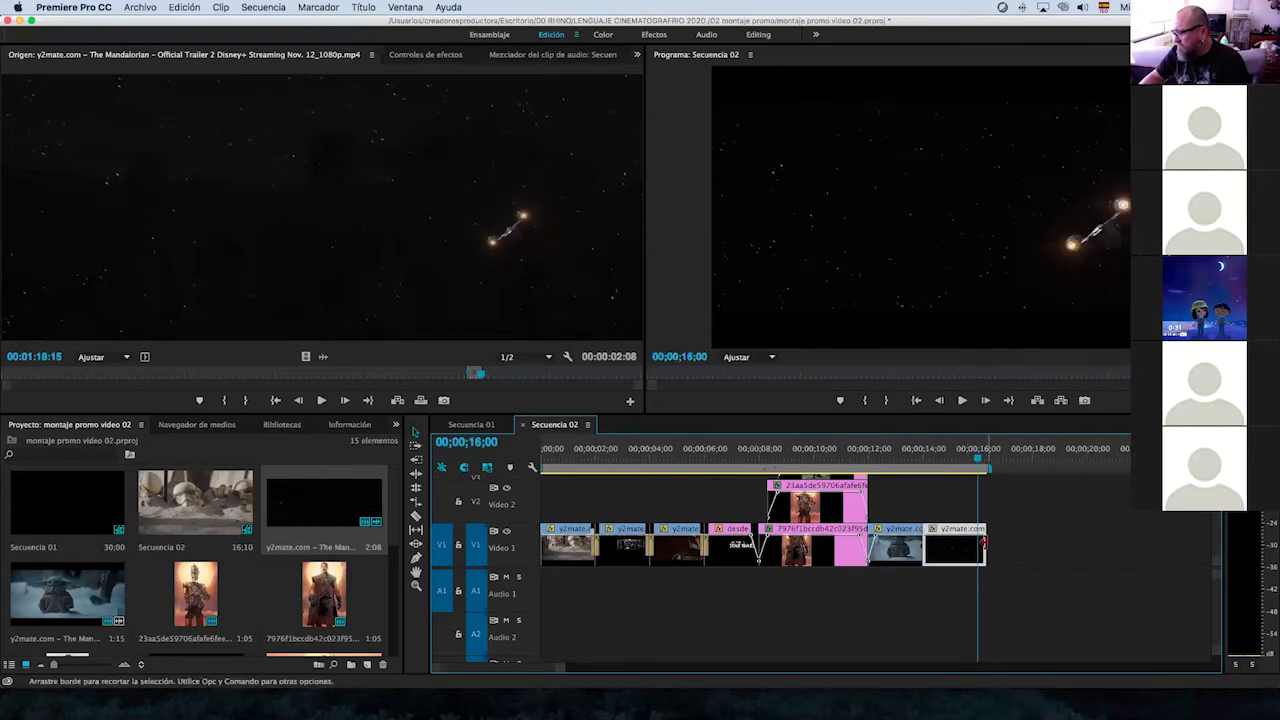
left_click_drag(982, 546, 976, 546)
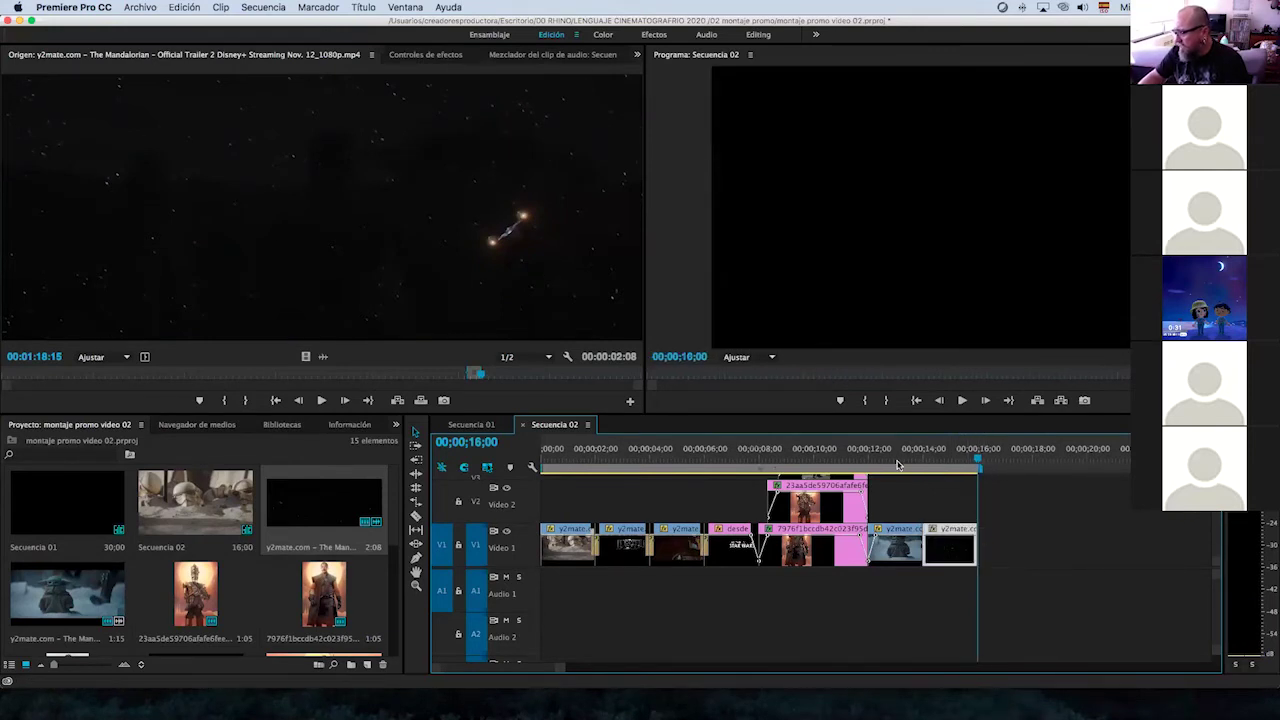
left_click(905, 461)
left_click_drag(905, 461, 956, 467)
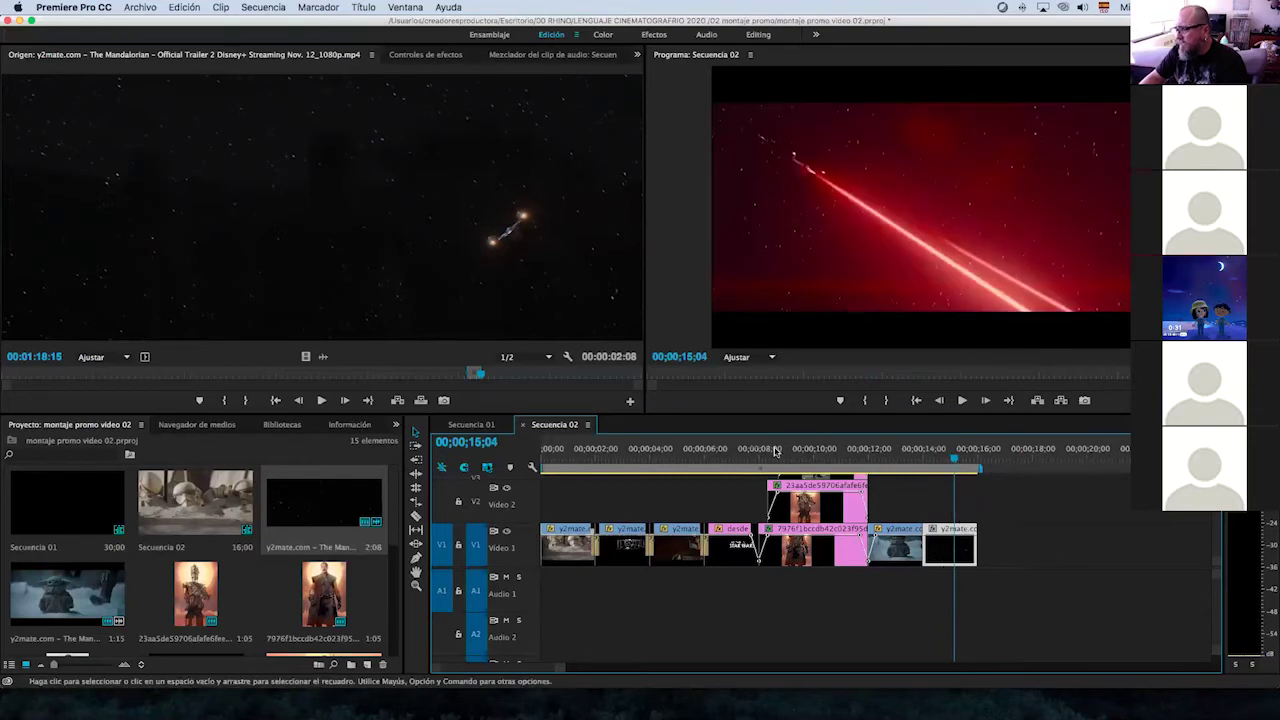
Scale the starfield shot up to 136 in Motion settings.
left_click(420, 55)
left_click(9, 108)
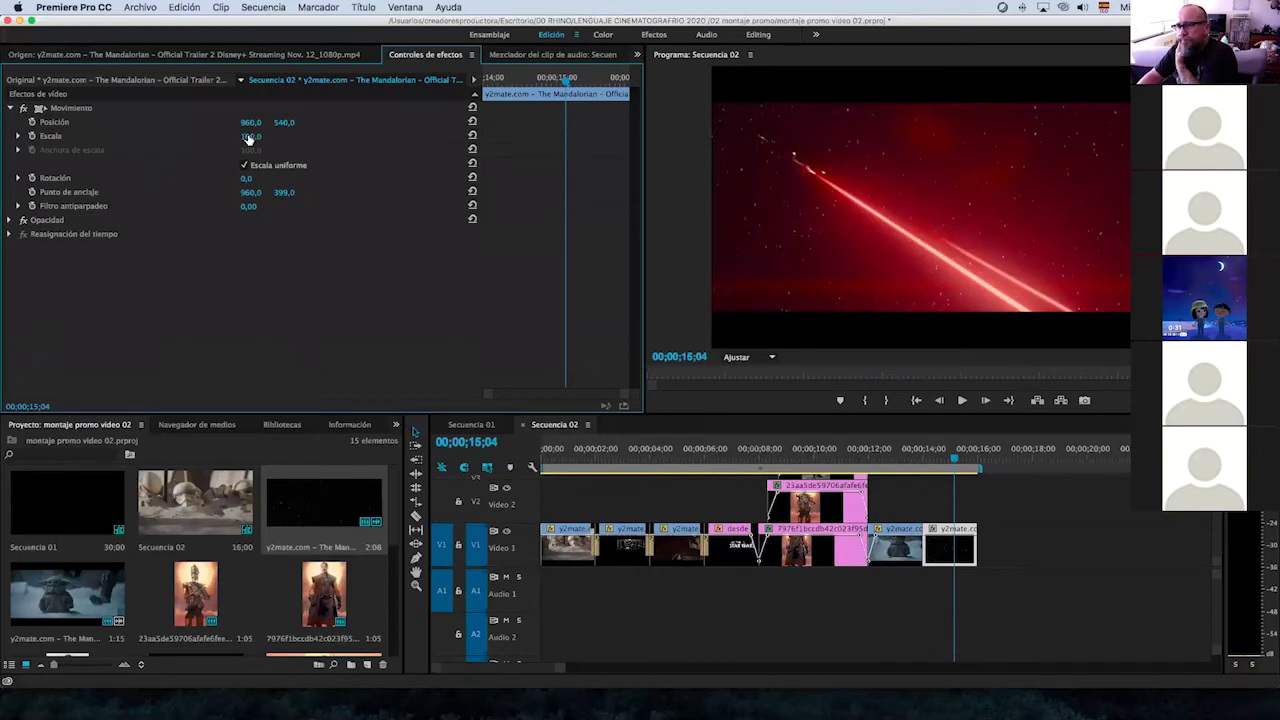
left_click_drag(250, 137, 286, 137)
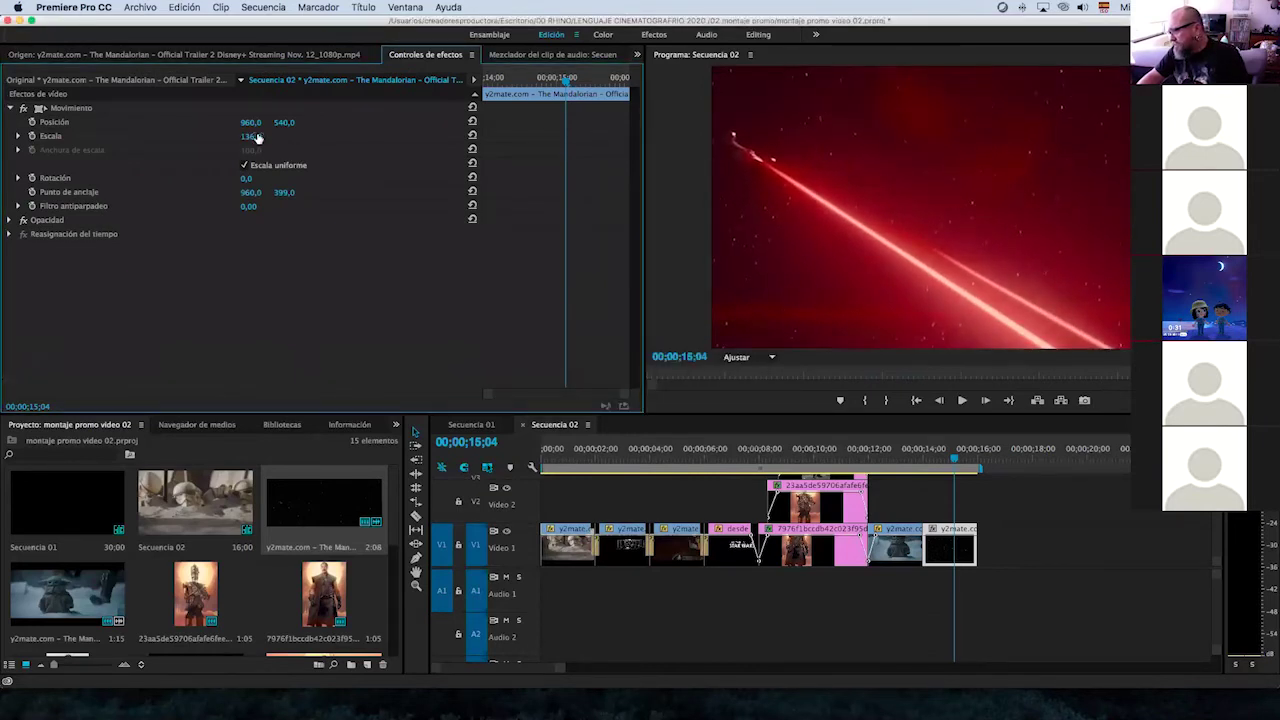
Add a 10-frame Pasar a negro transition between the Yoda clip and the starfield shot.
left_click(396, 428)
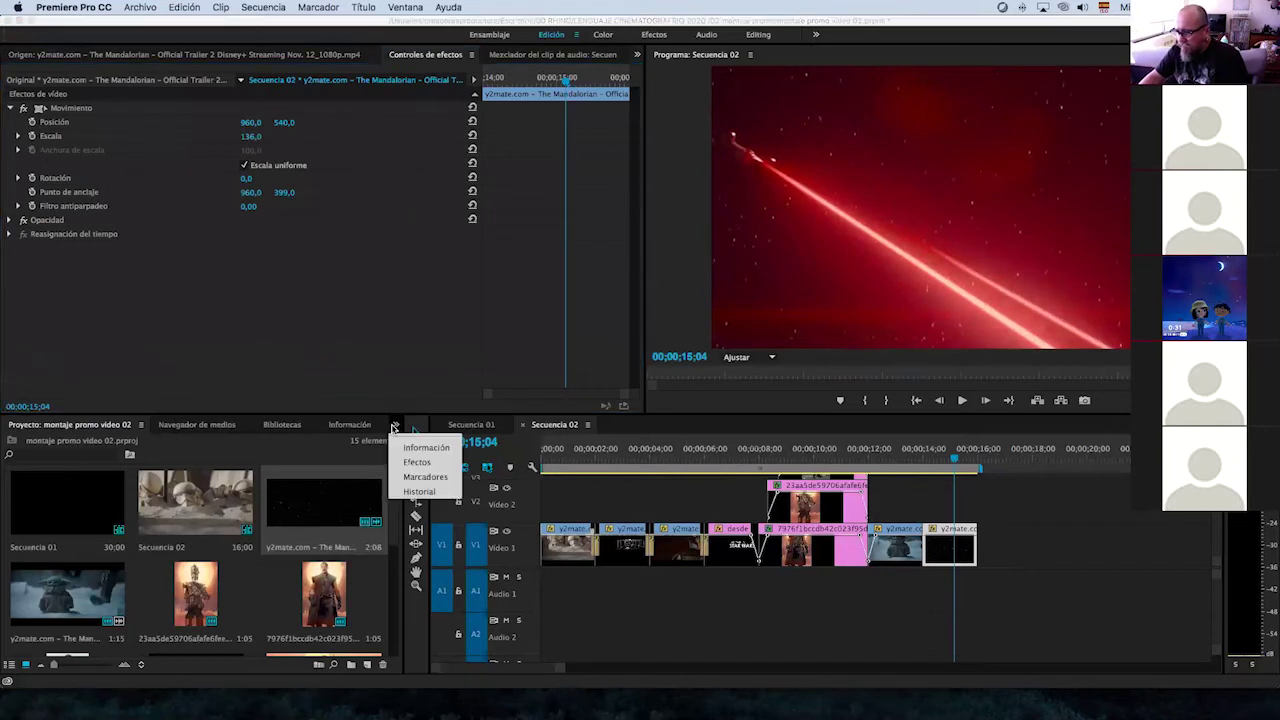
left_click(420, 460)
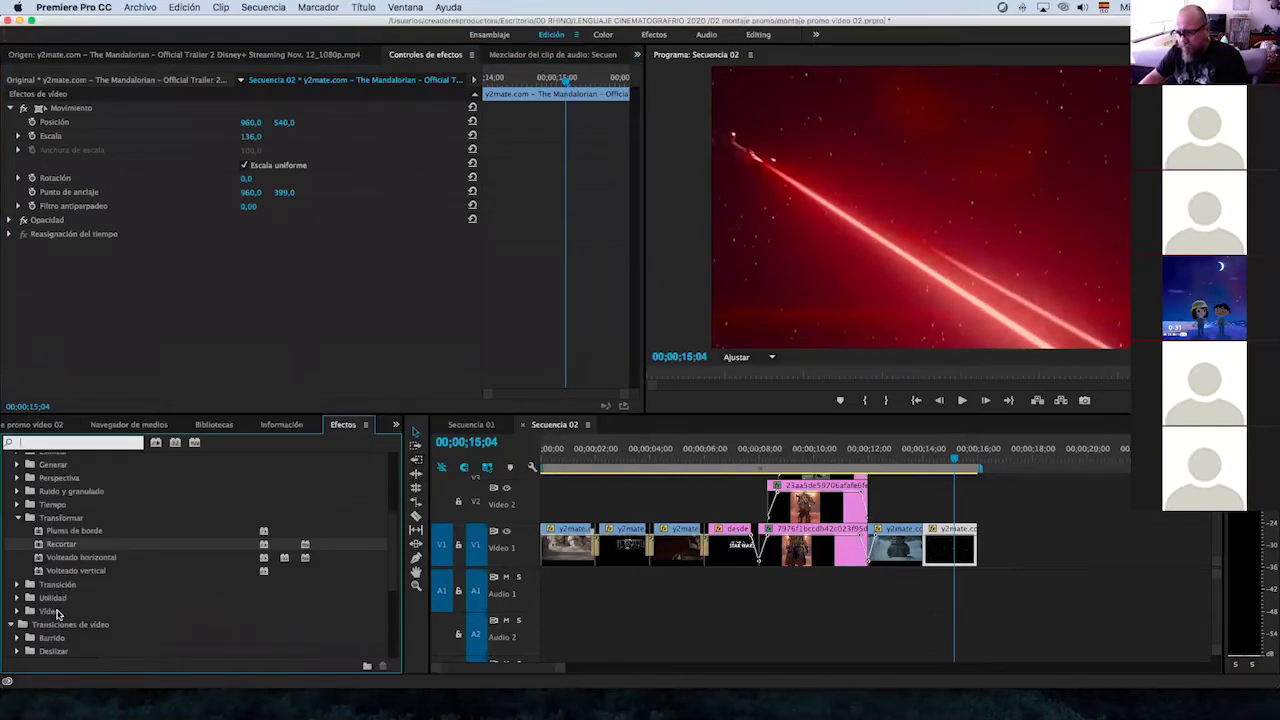
scroll(57, 613, "down", 5)
left_click_drag(42, 604, 927, 557)
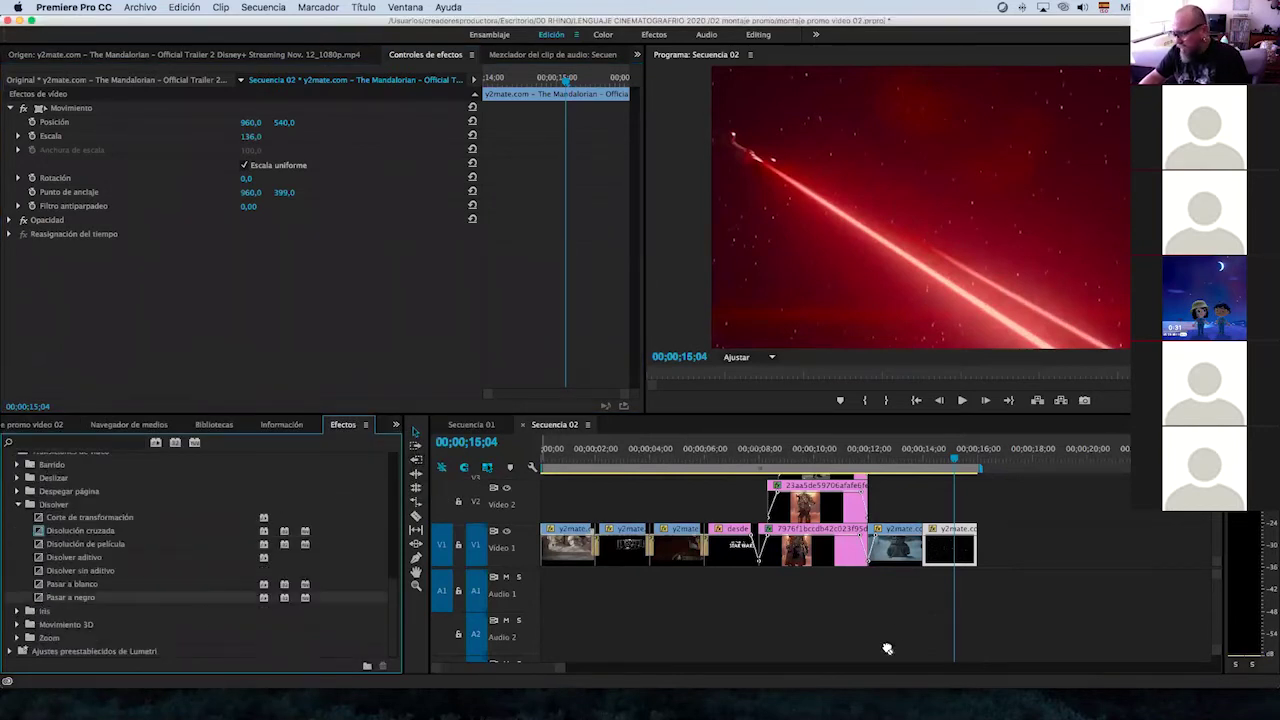
double_click(927, 548)
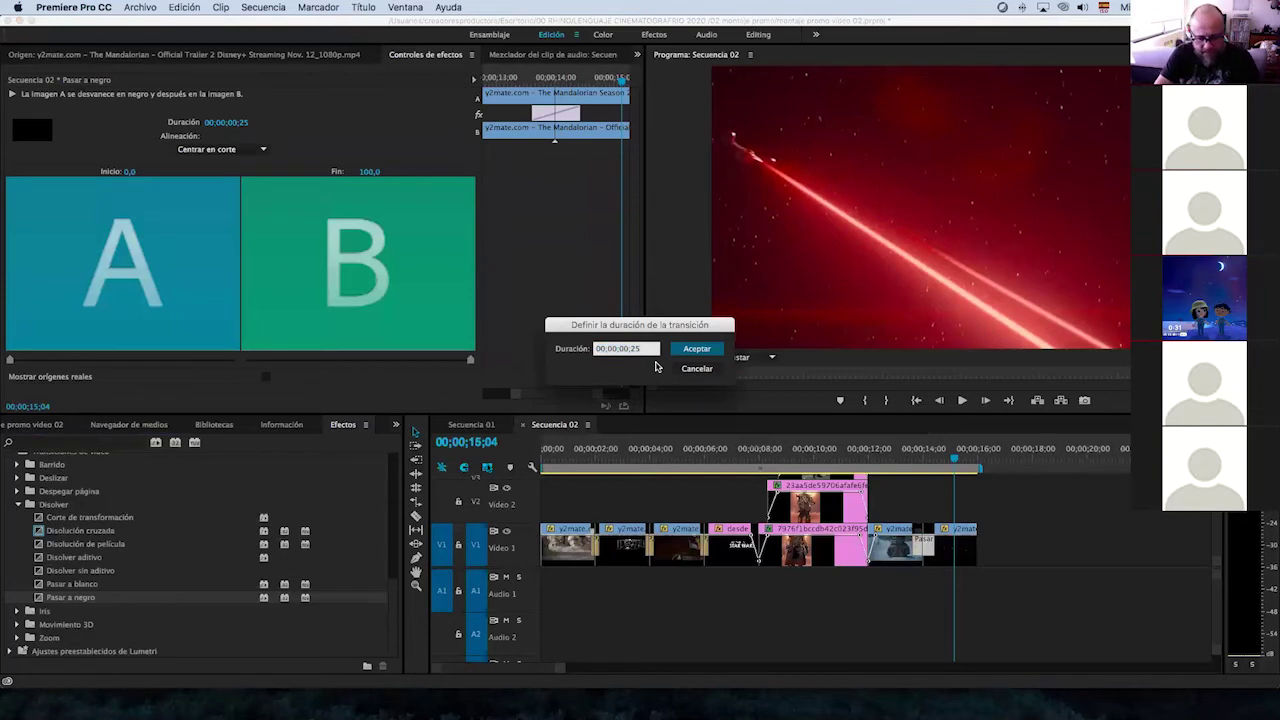
key("Return")
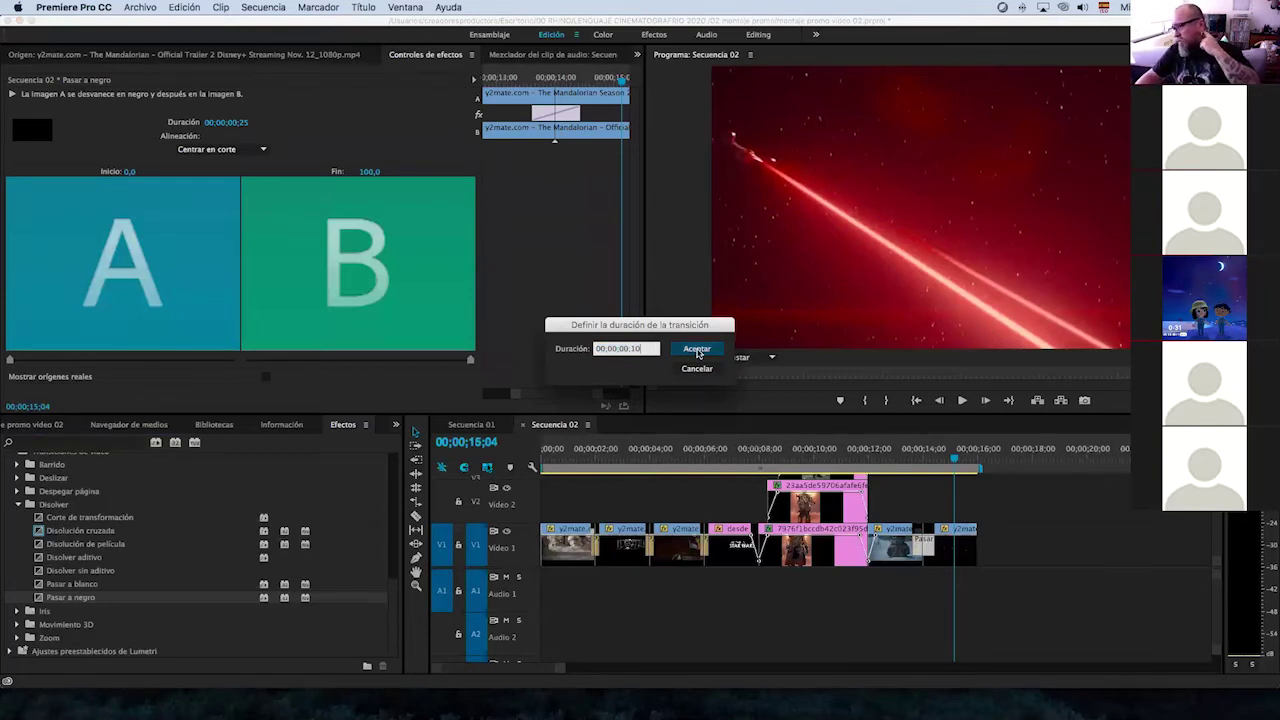
mouse_move(900, 456)
left_mouse_down()
mouse_move(982, 457)
mouse_move(938, 457)
mouse_move(1089, 483)
left_mouse_up()
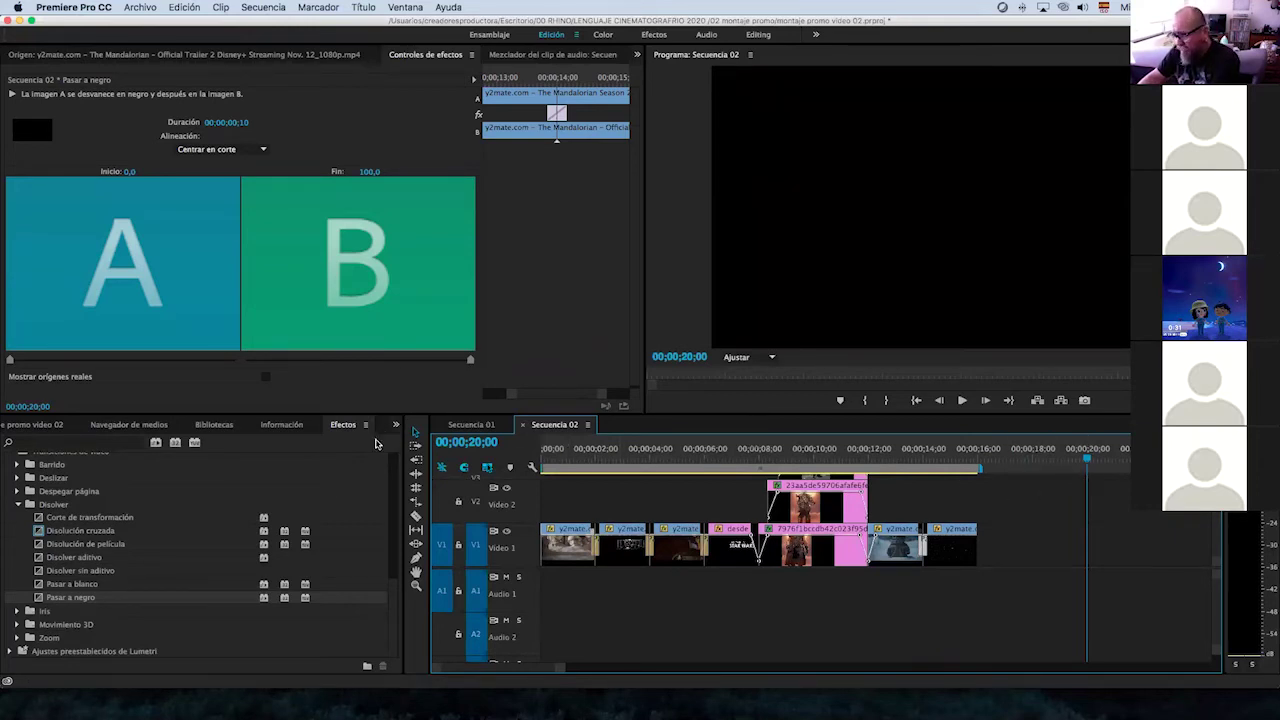
Place the Mandalorian logo image on Video 1 after the starfield shot.
left_click(47, 425)
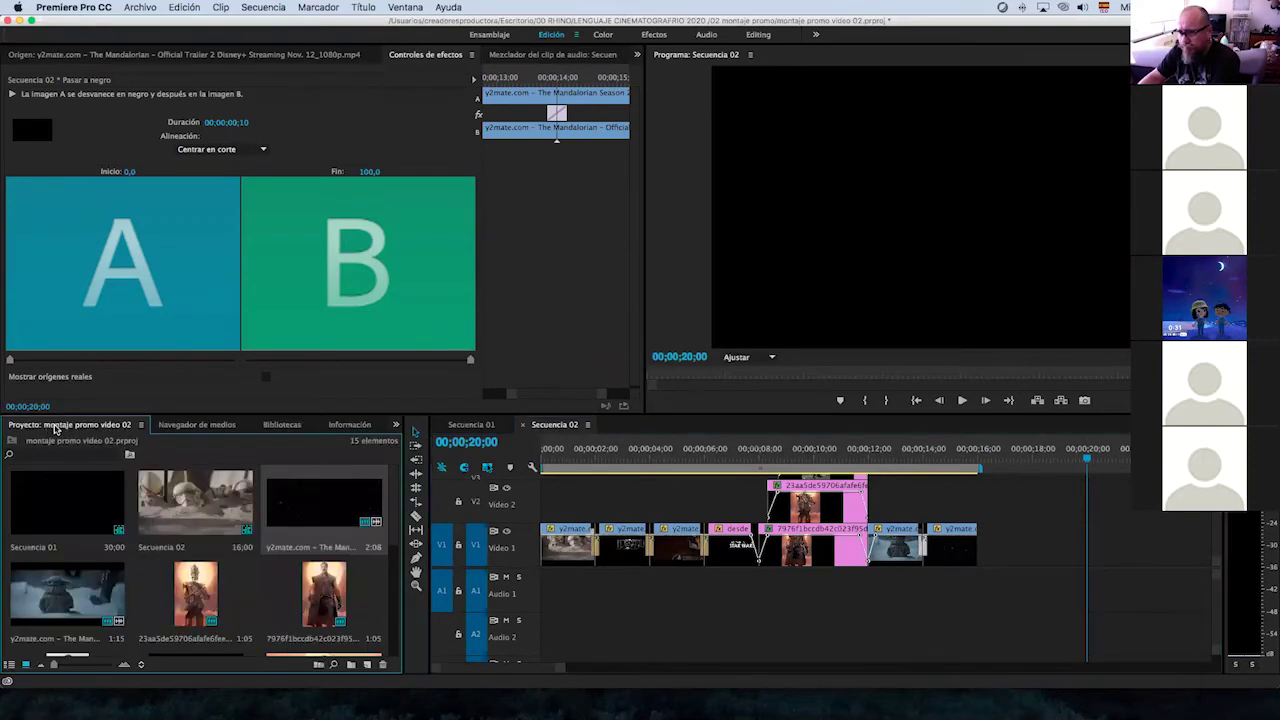
scroll(272, 545, "down", 5)
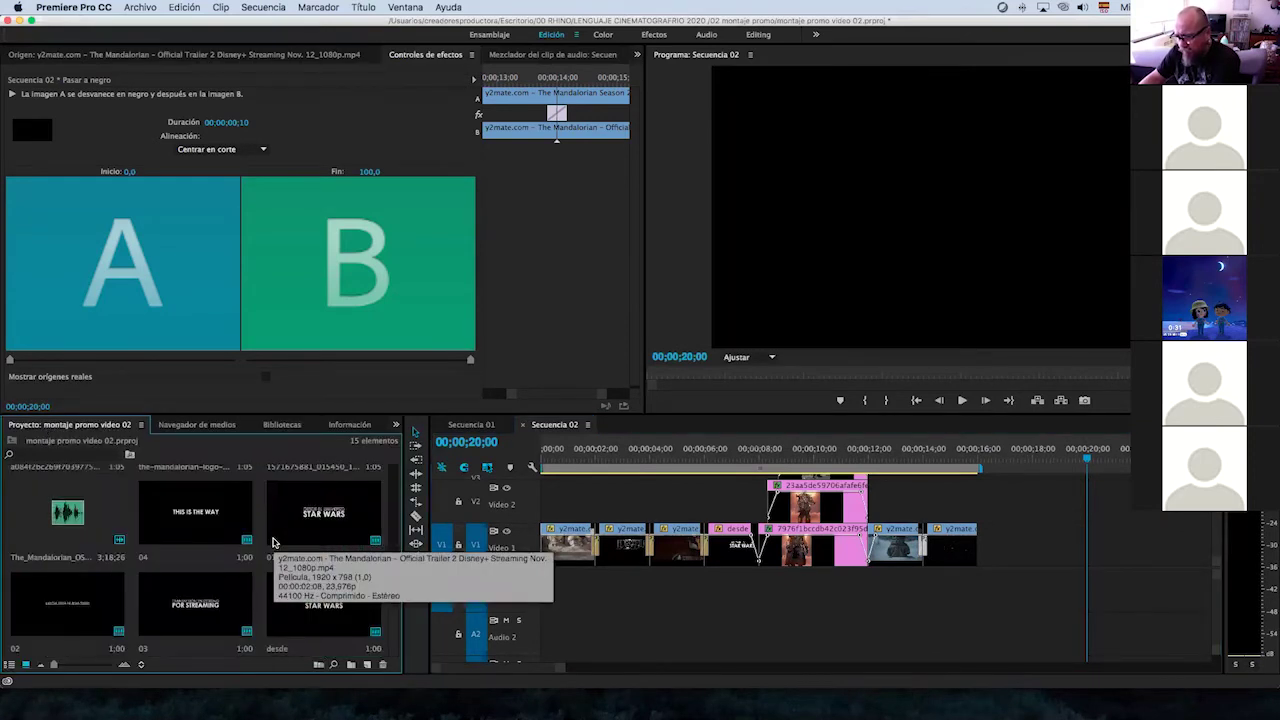
scroll(309, 553, "up", 2)
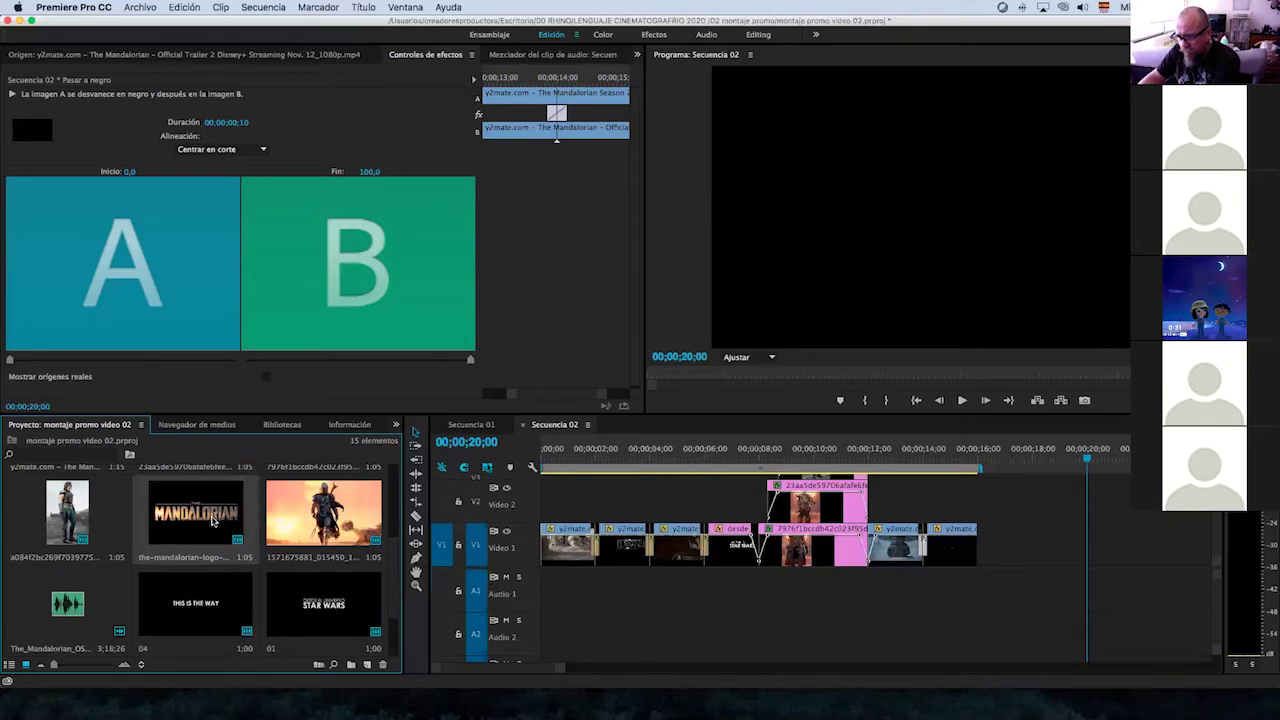
left_click_drag(200, 513, 1018, 543)
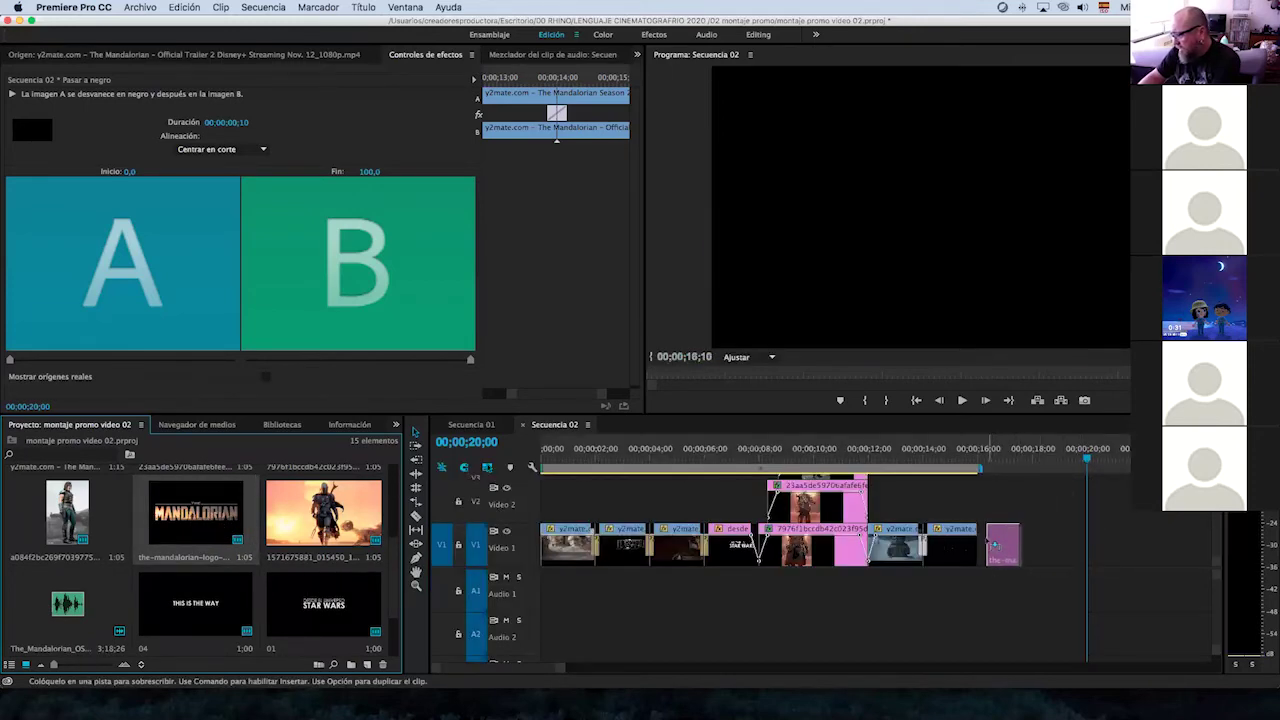
left_click_drag(1015, 545, 984, 545)
left_click(978, 456)
left_click_drag(978, 456, 1025, 460)
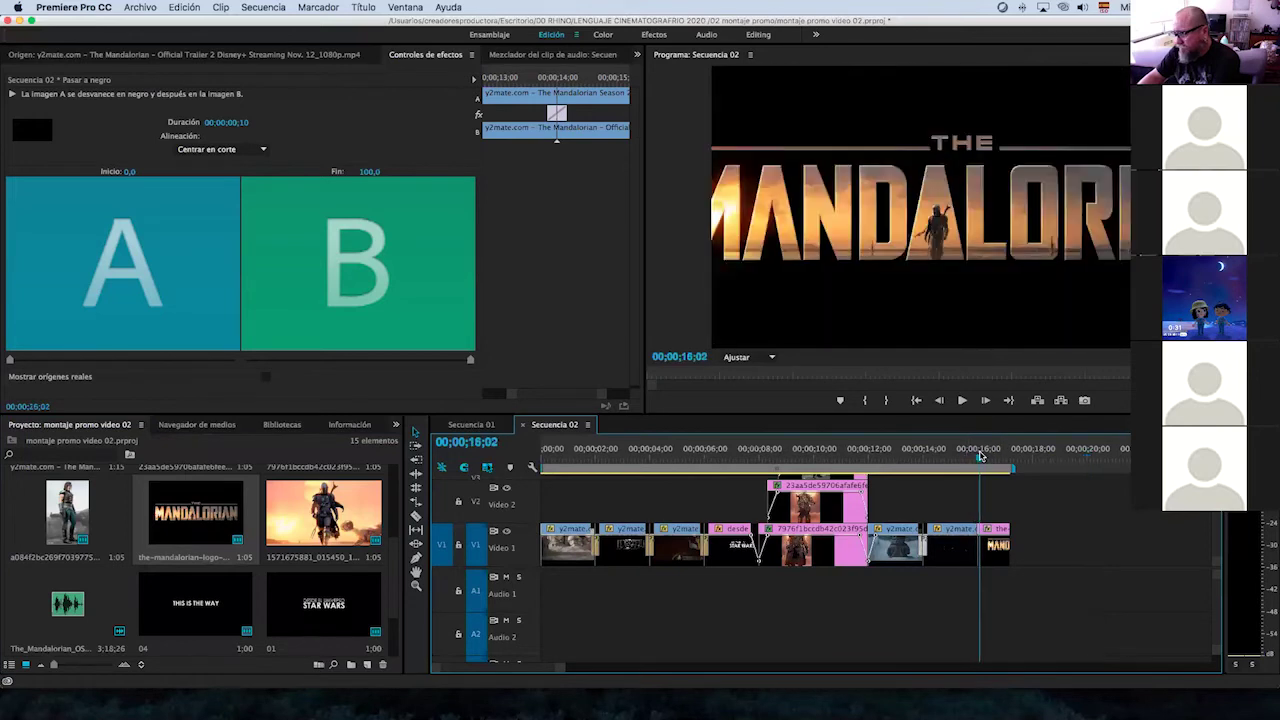
Extend the logo clip so it ends at the 18-second mark.
left_click_drag(1025, 460, 1032, 462)
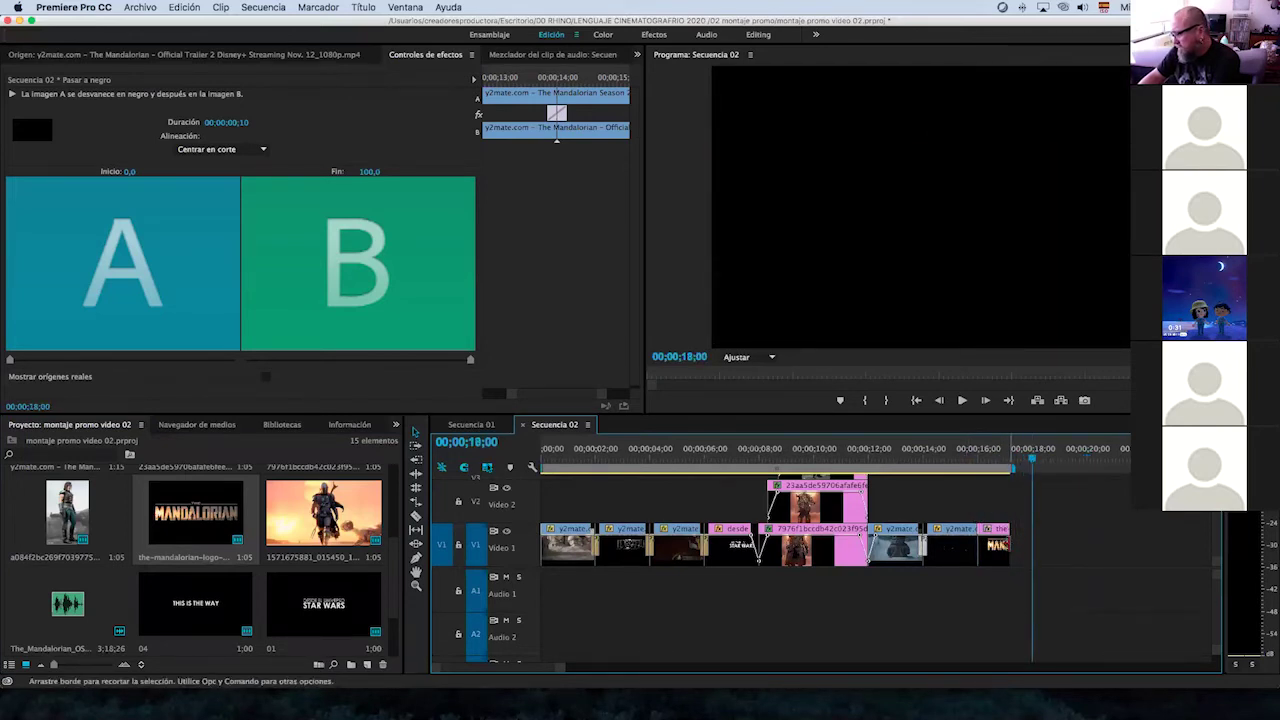
left_click_drag(1010, 545, 1032, 545)
left_click(980, 460)
left_click_drag(980, 462, 1002, 462)
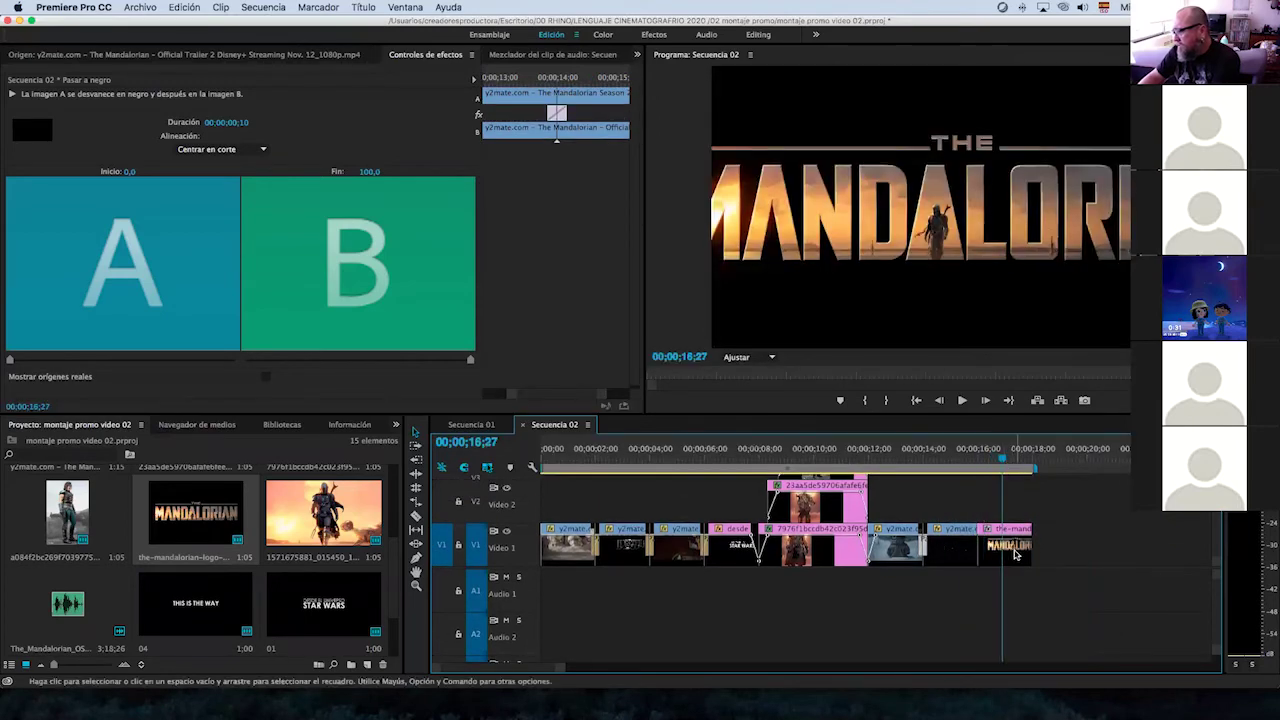
left_click(1015, 555)
left_click(10, 108)
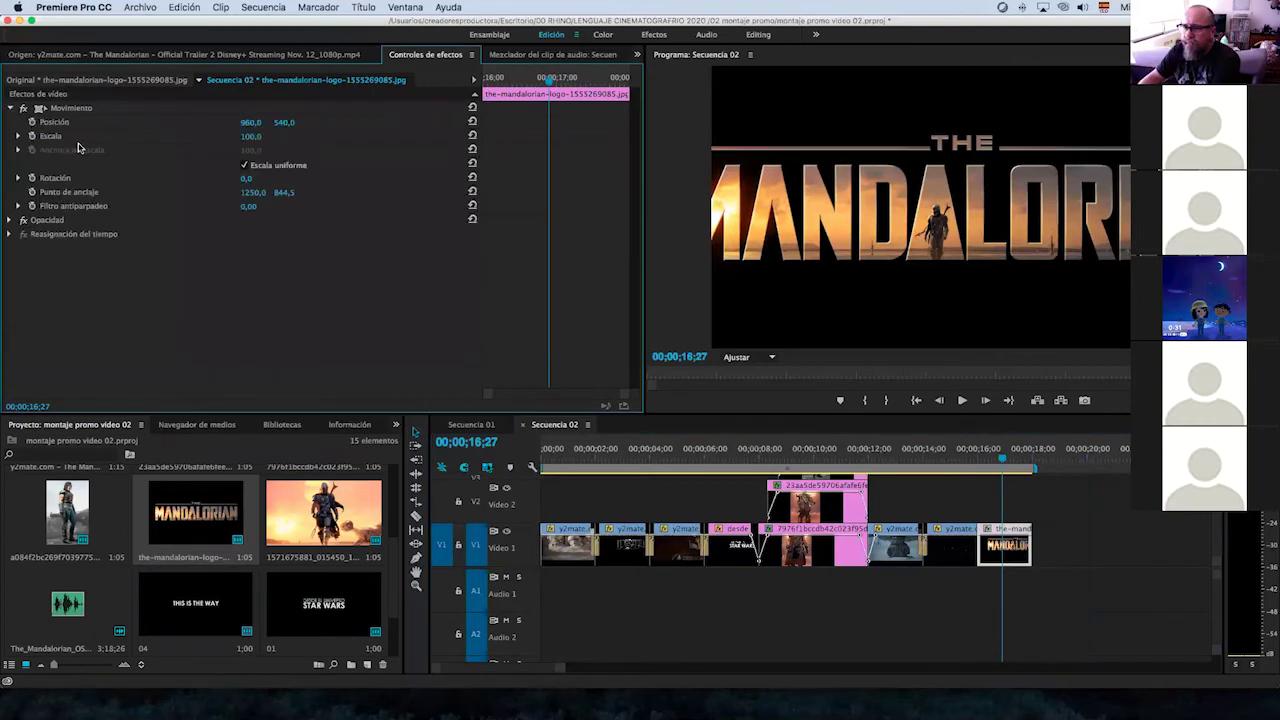
Keyframe the logo's Scale so it shrinks from about 57 to 40 by 18;00.
left_click_drag(250, 136, 211, 136)
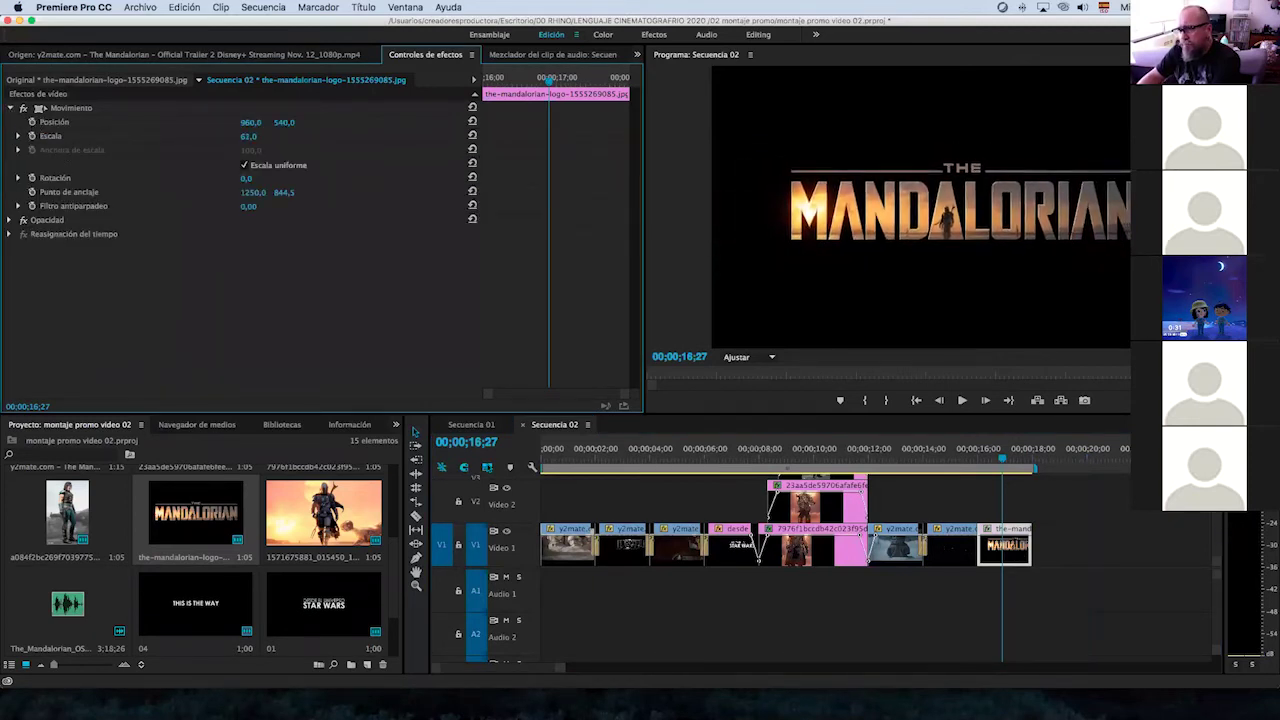
left_click_drag(211, 136, 208, 136)
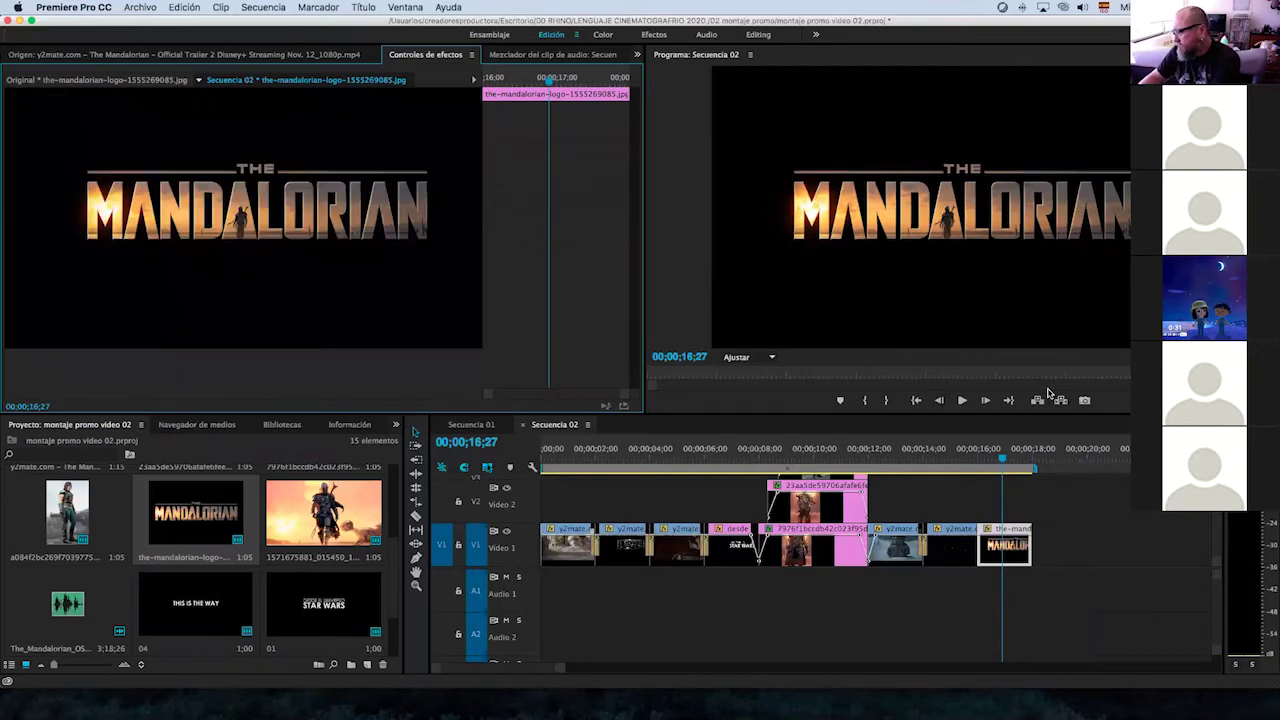
left_click_drag(960, 467, 1033, 463)
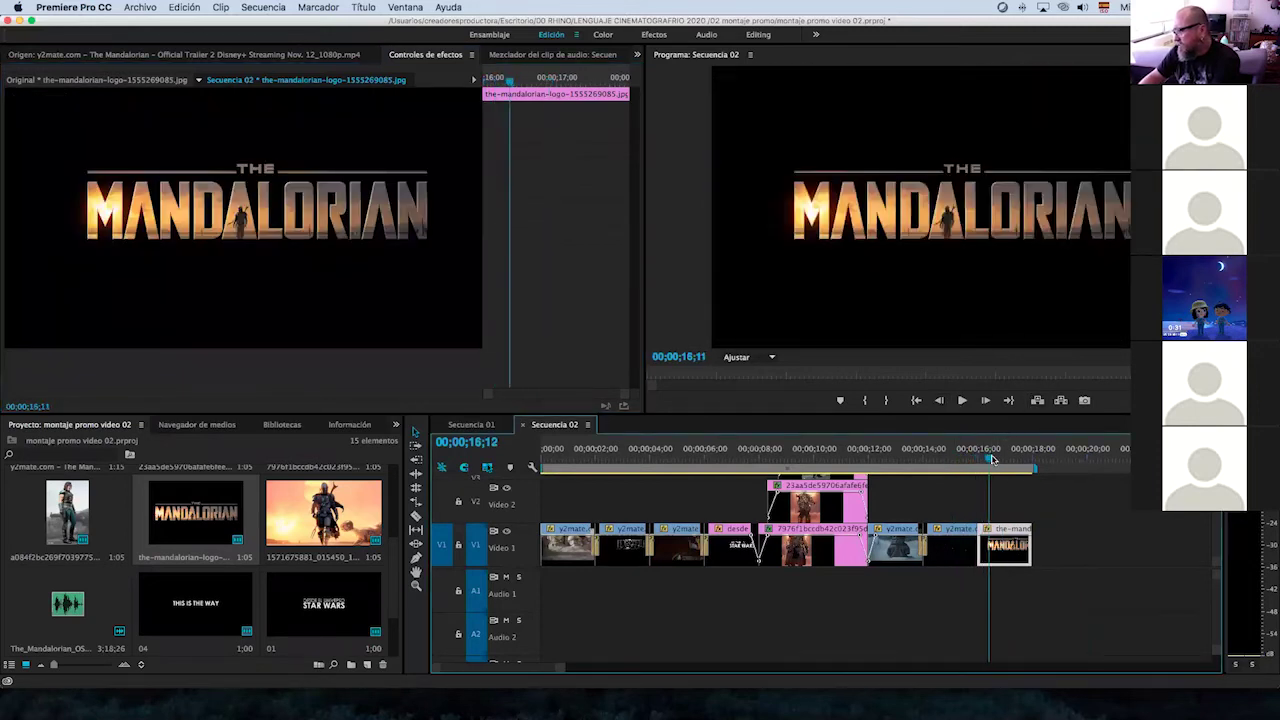
key("j")
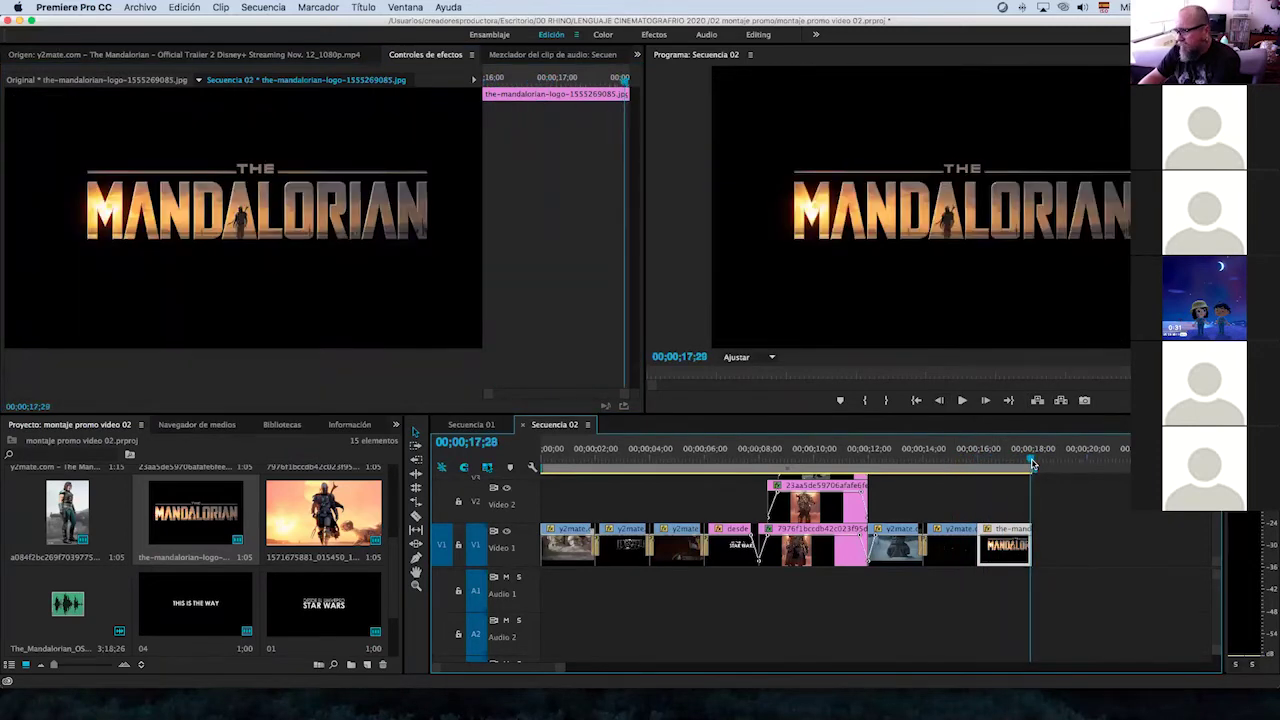
key("Up")
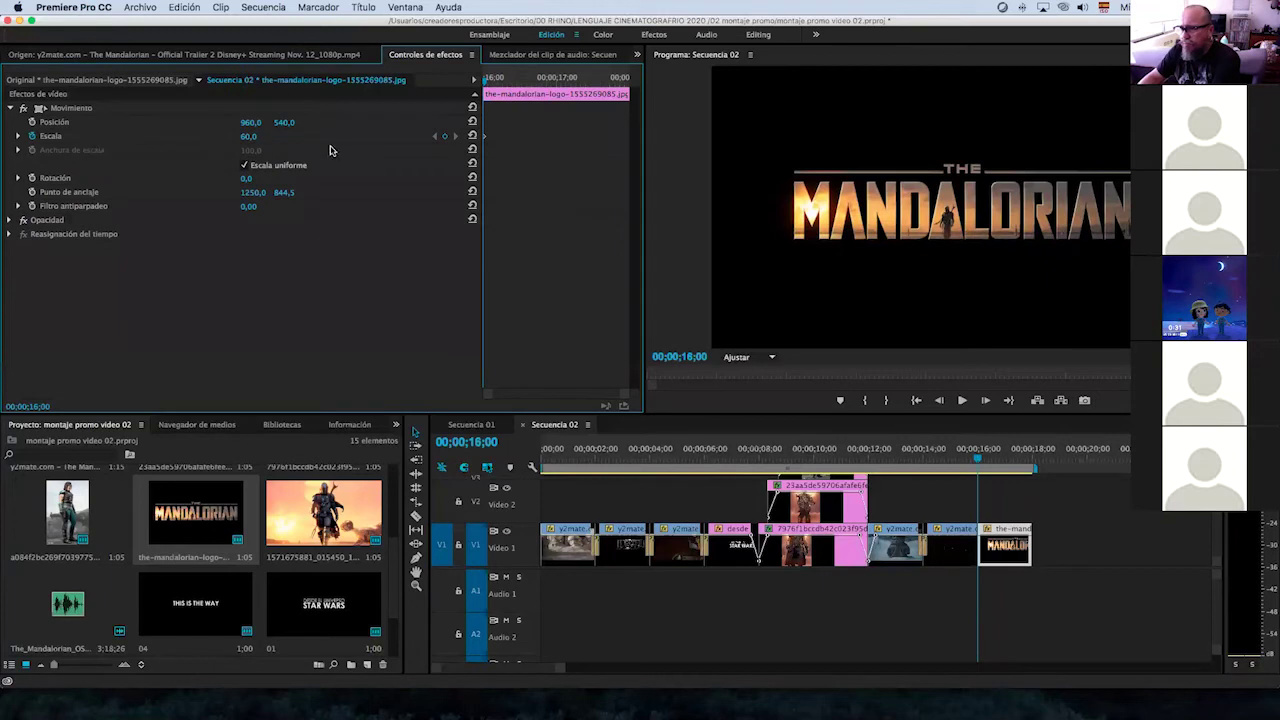
left_click_drag(505, 80, 628, 80)
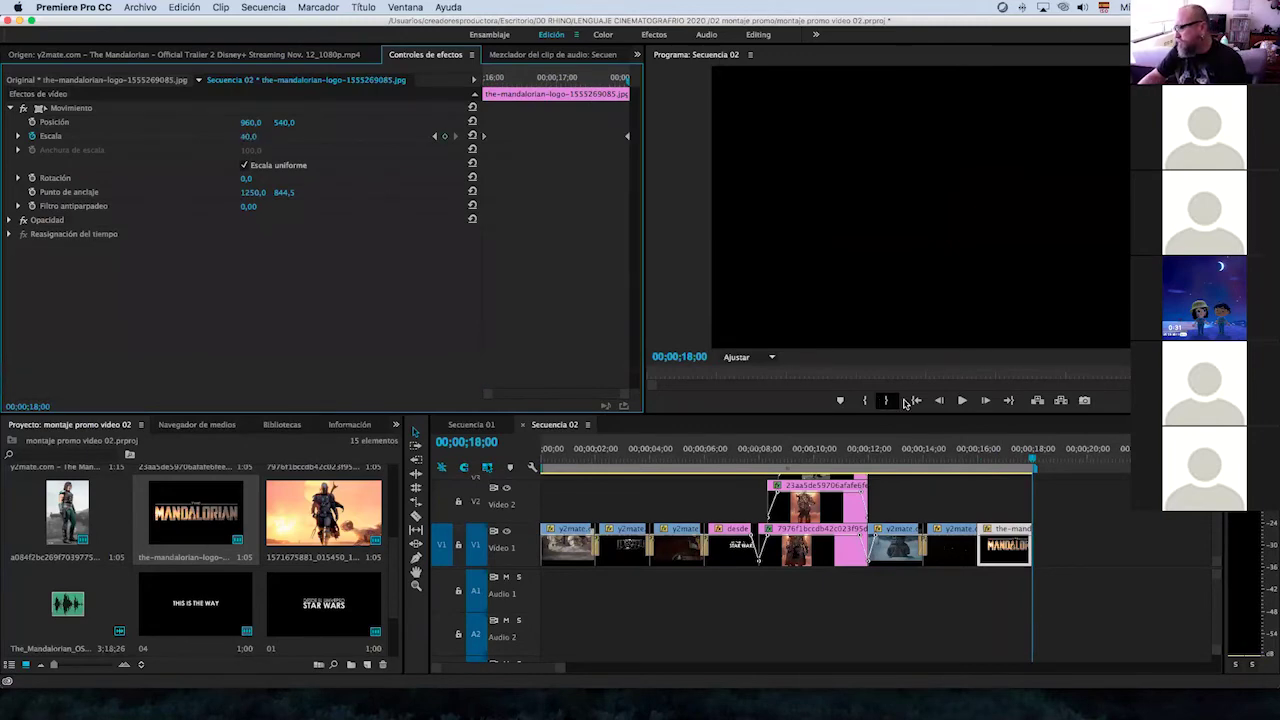
Play back the logo's shrinking animation to check it.
mouse_move(958, 458)
left_mouse_down()
mouse_move(1033, 462)
mouse_move(1022, 462)
left_mouse_up()
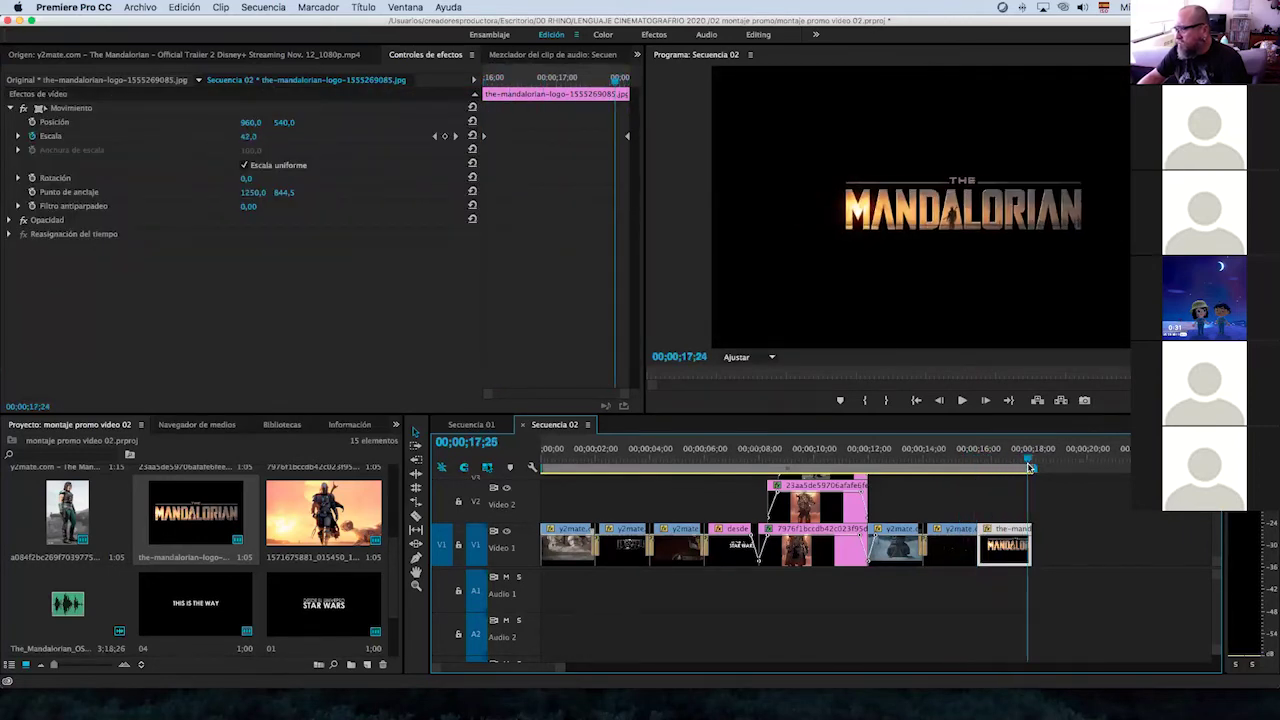
key("space")
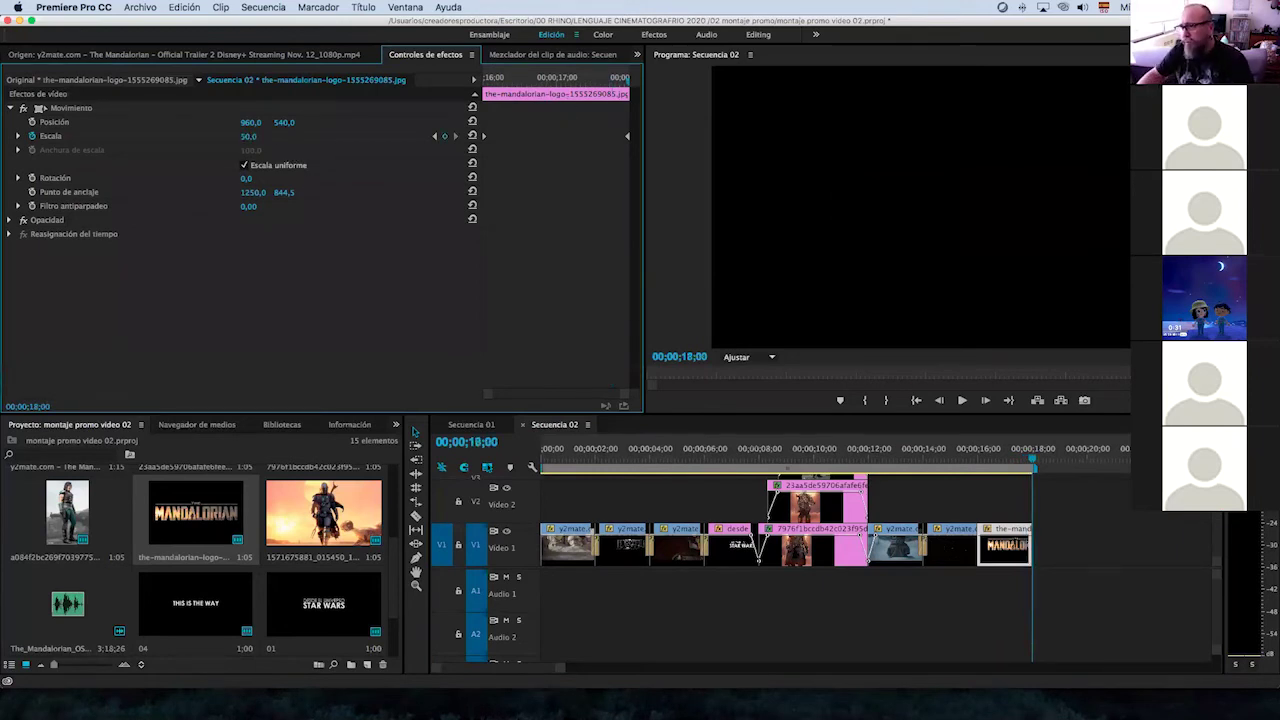
left_click_drag(970, 462, 985, 462)
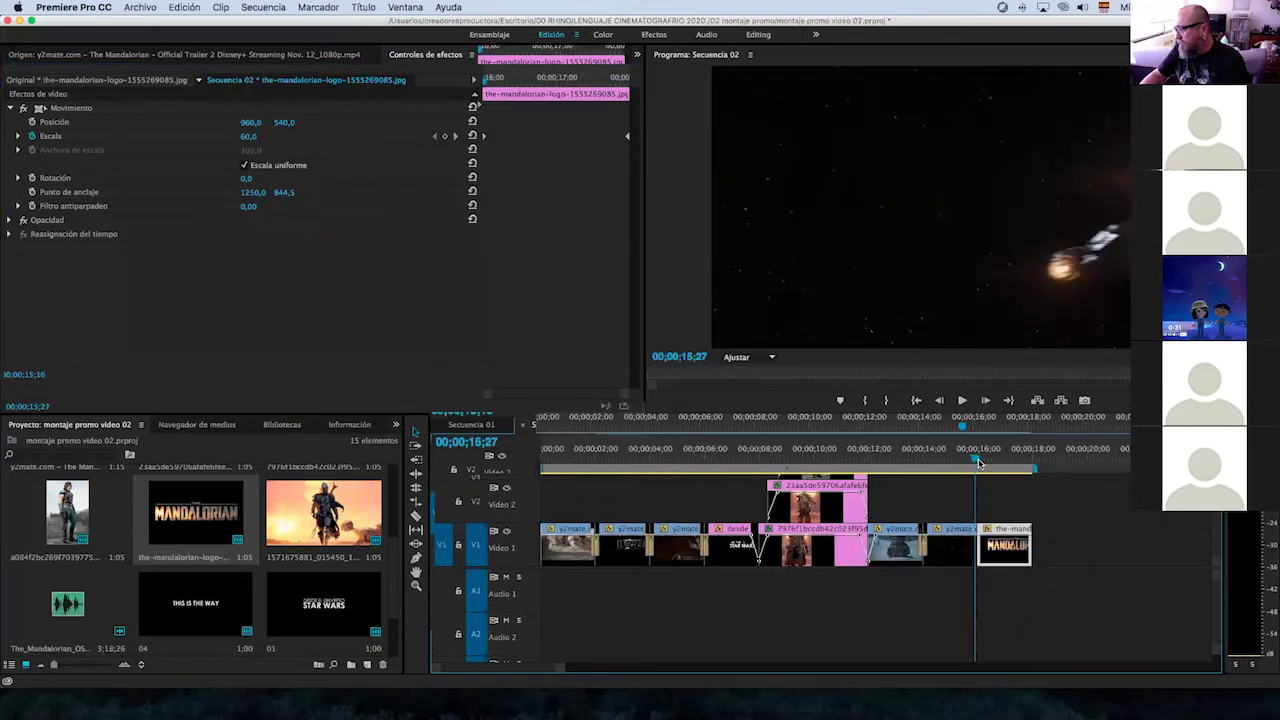
left_click(952, 462)
left_click(993, 462)
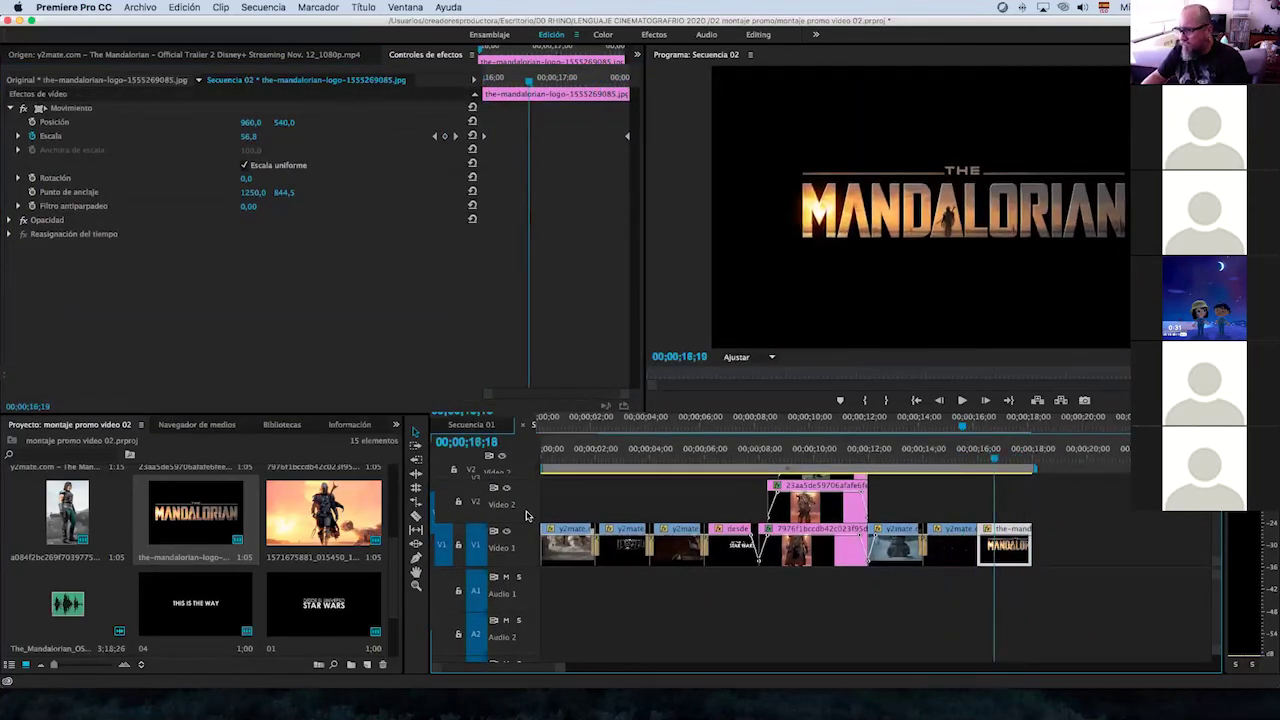
left_click(397, 425)
left_click(424, 461)
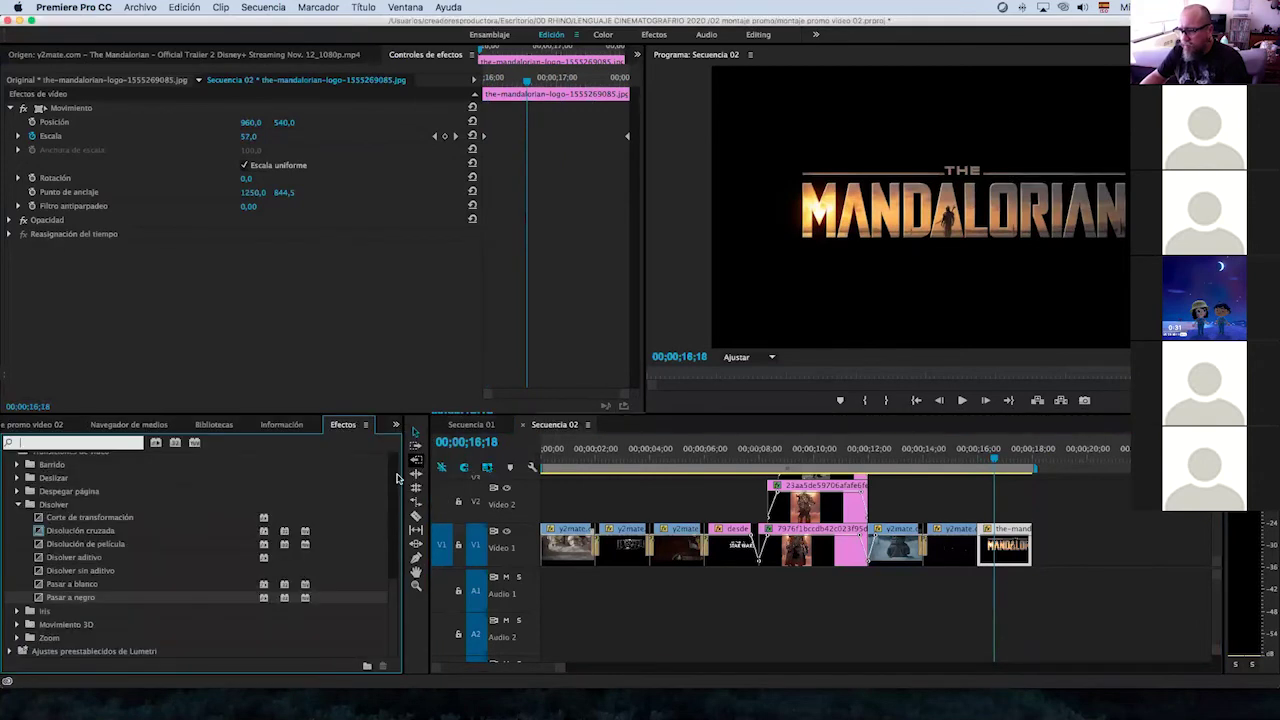
Put a 10-frame Pasar a negro on the cut before the logo and preview the fade.
left_click_drag(38, 598, 1062, 547)
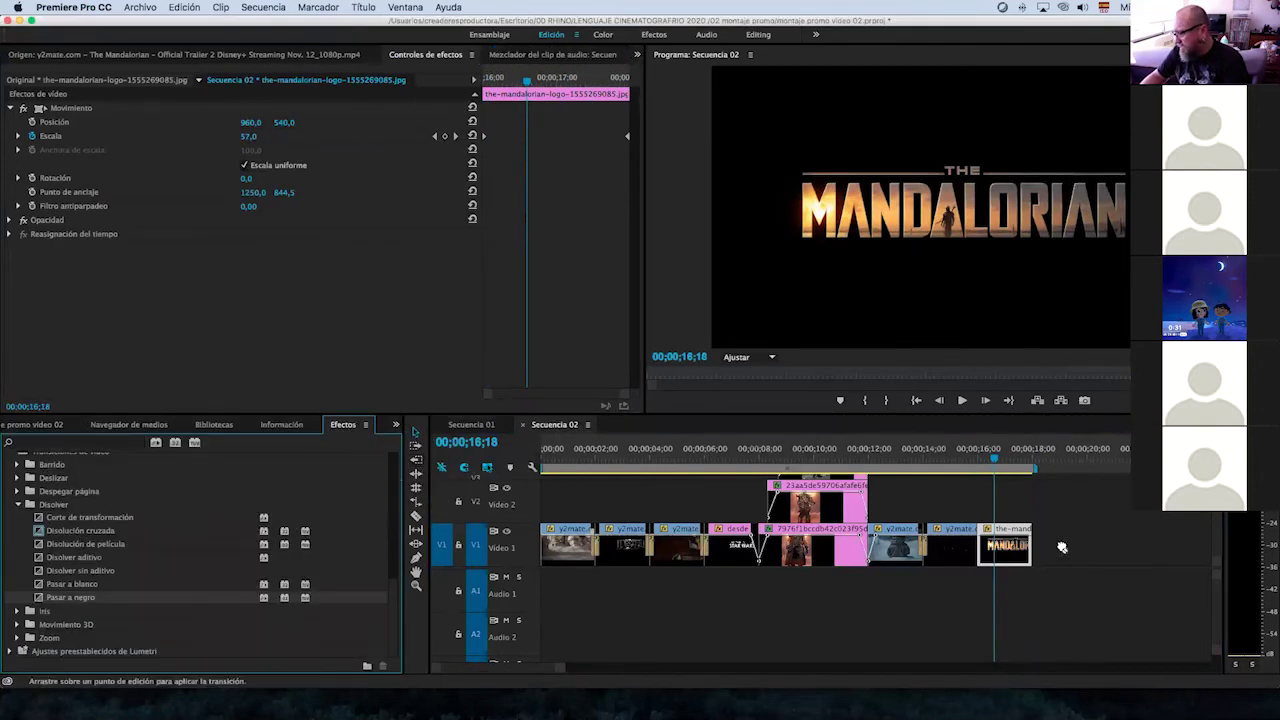
double_click(981, 548)
type("00;00;00;10")
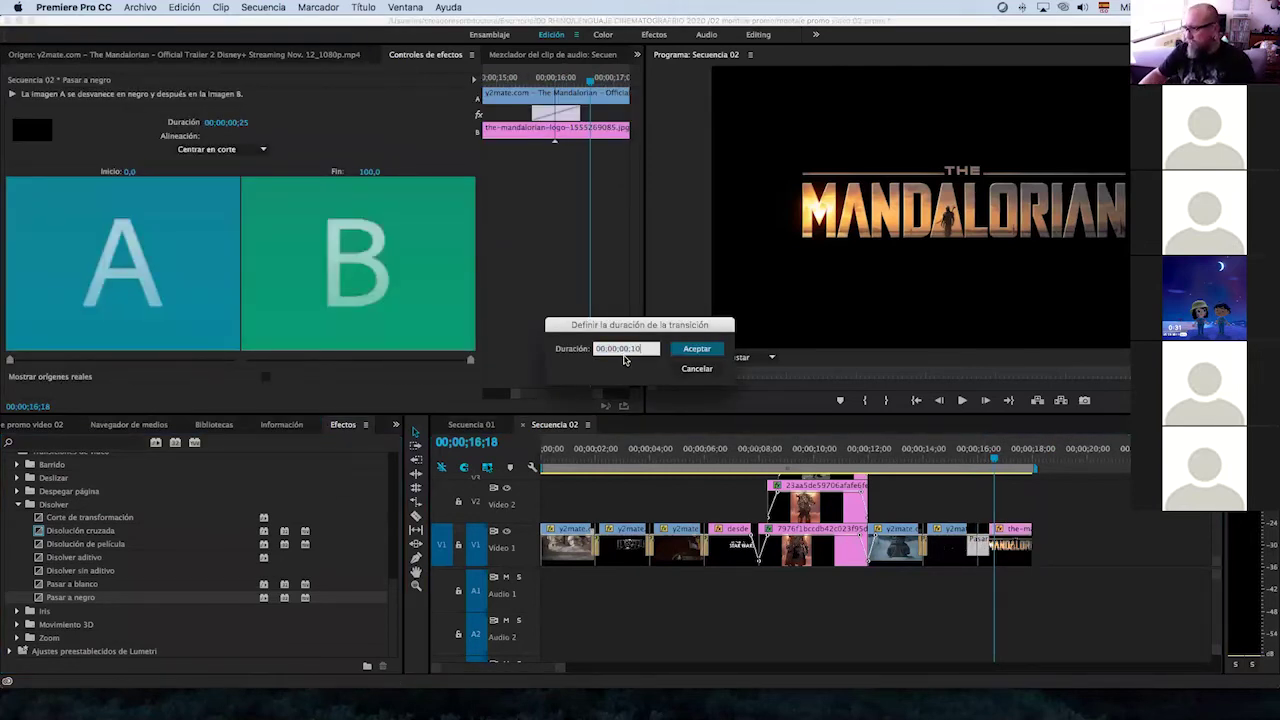
left_click(694, 356)
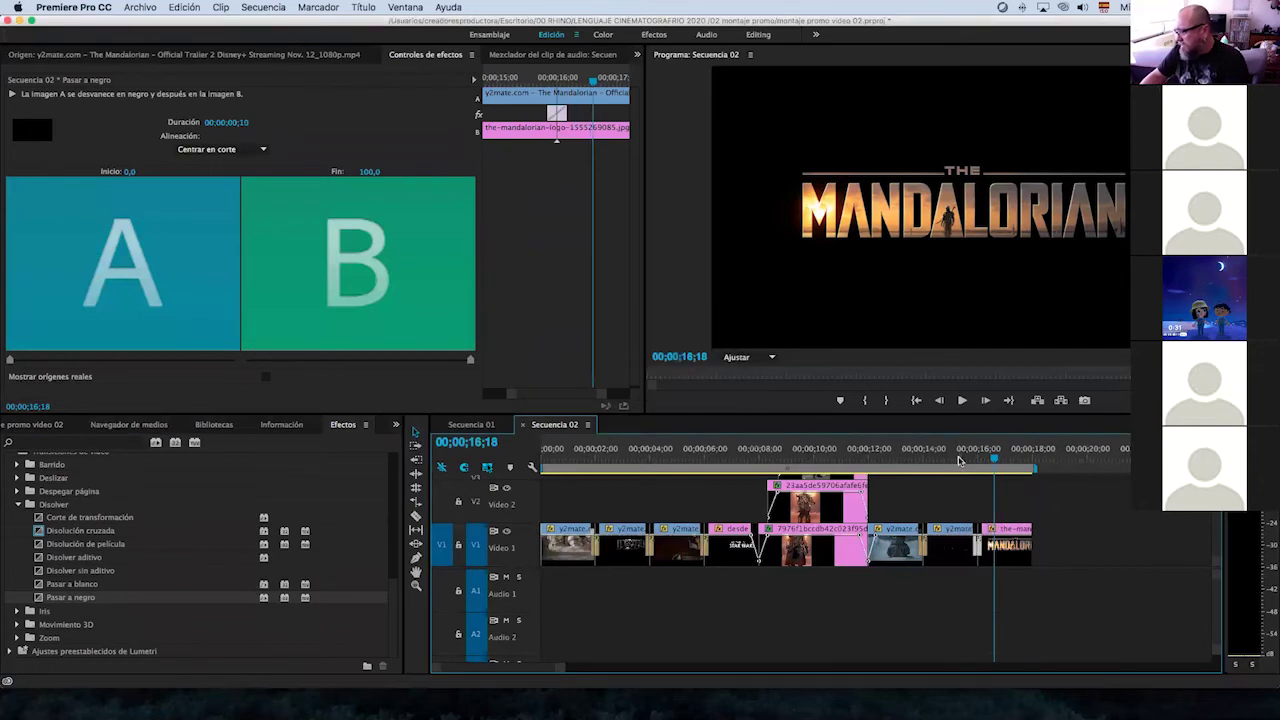
left_click(970, 457)
mouse_move(970, 457)
left_mouse_down()
mouse_move(959, 457)
mouse_move(1033, 467)
left_mouse_up()
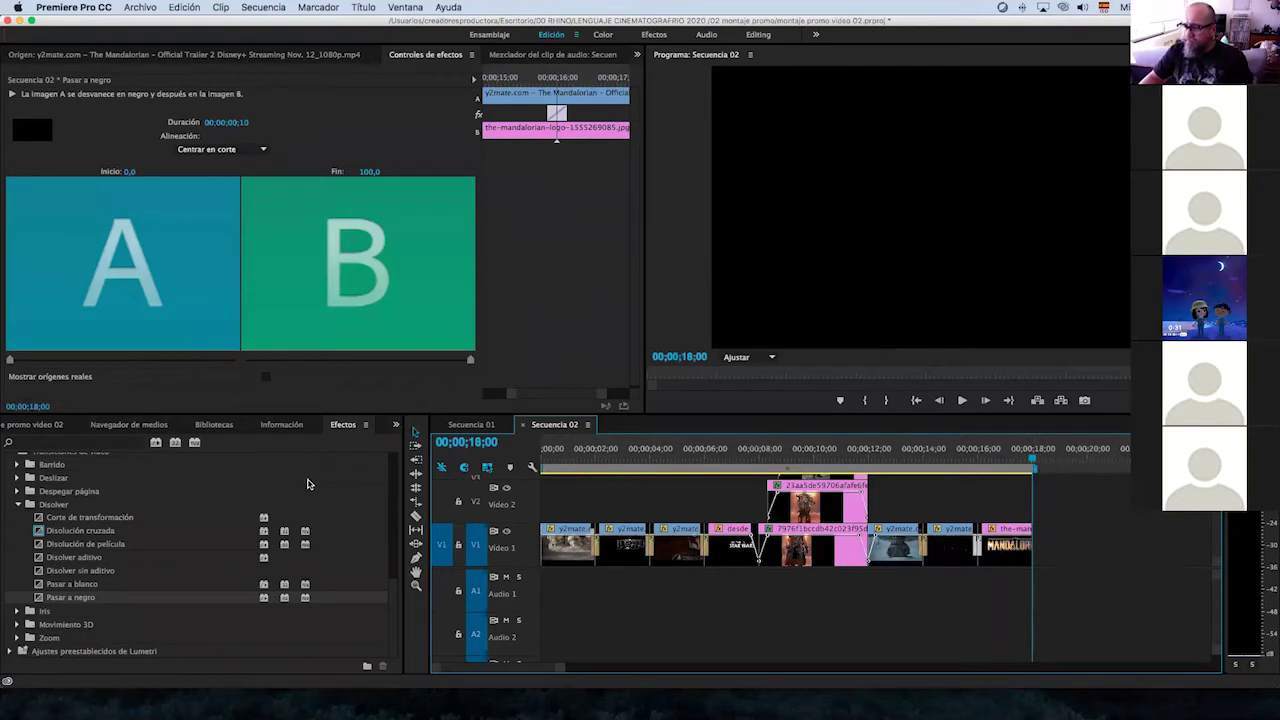
left_click(1015, 449)
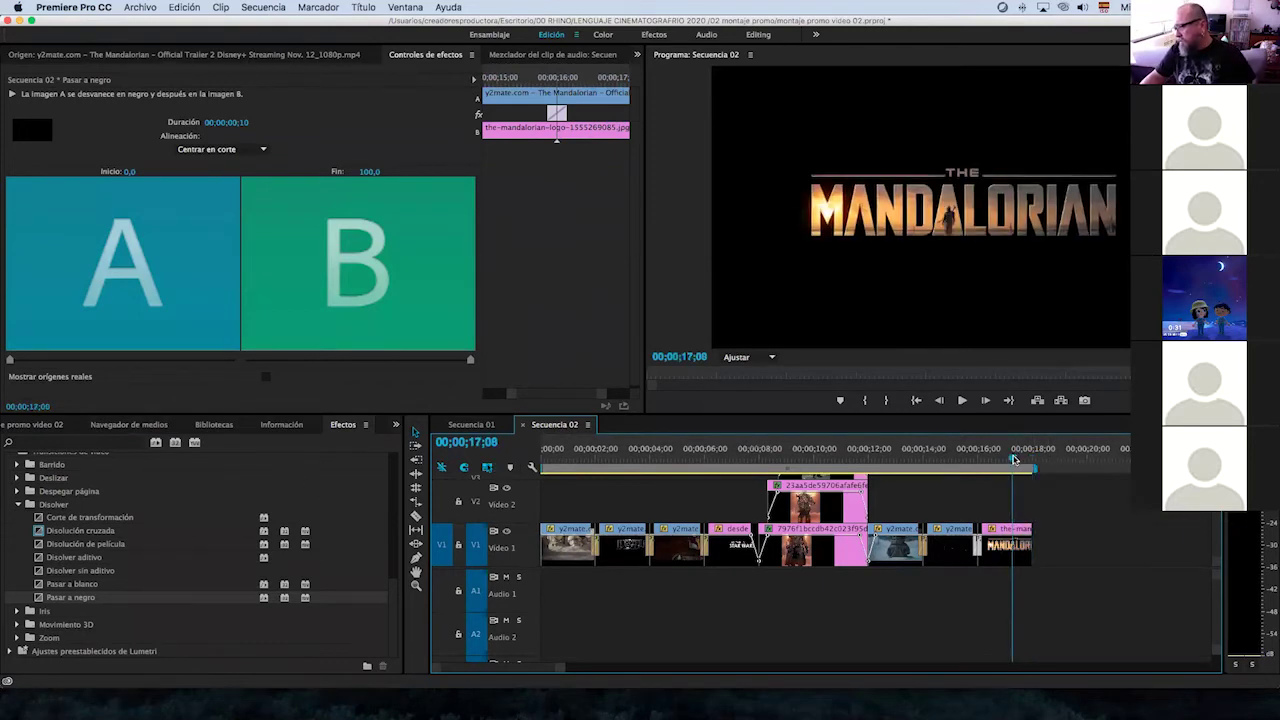
Place clip 04, the THIS IS THE WAY title, after the logo so the montage reaches 20;00.
left_click(40, 425)
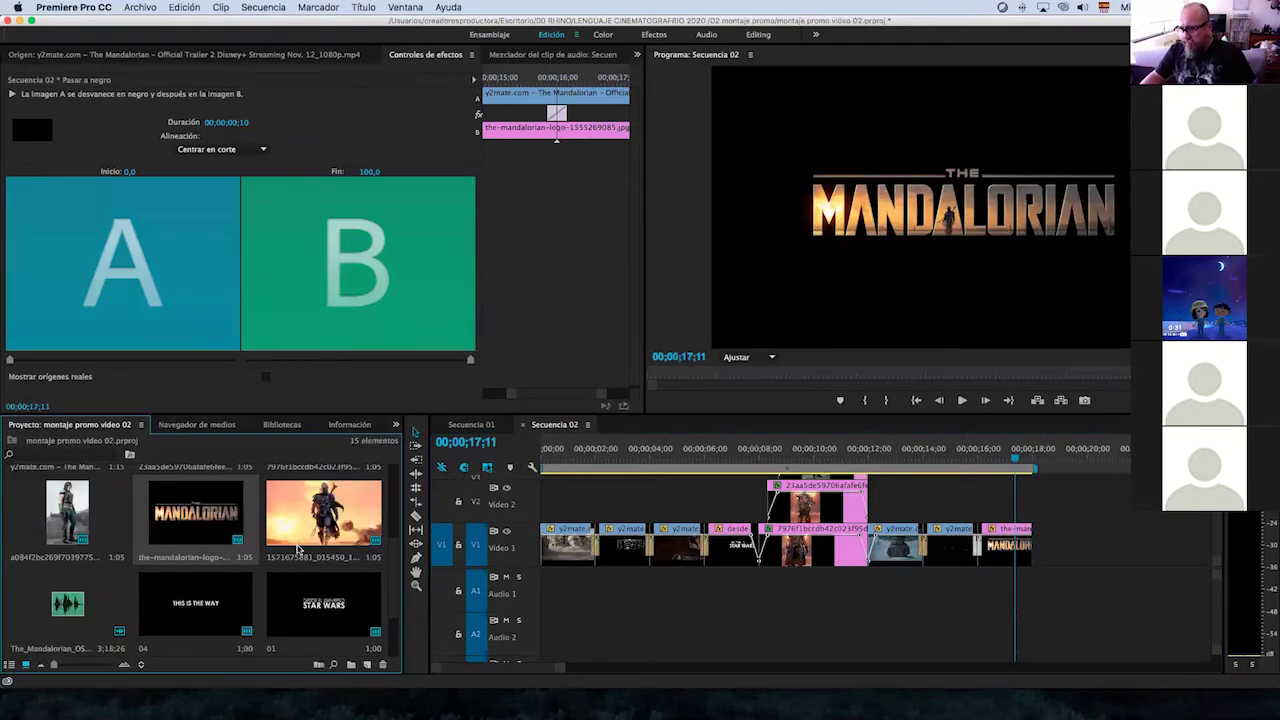
scroll(297, 549, "up", 2)
scroll(278, 568, "down", 3)
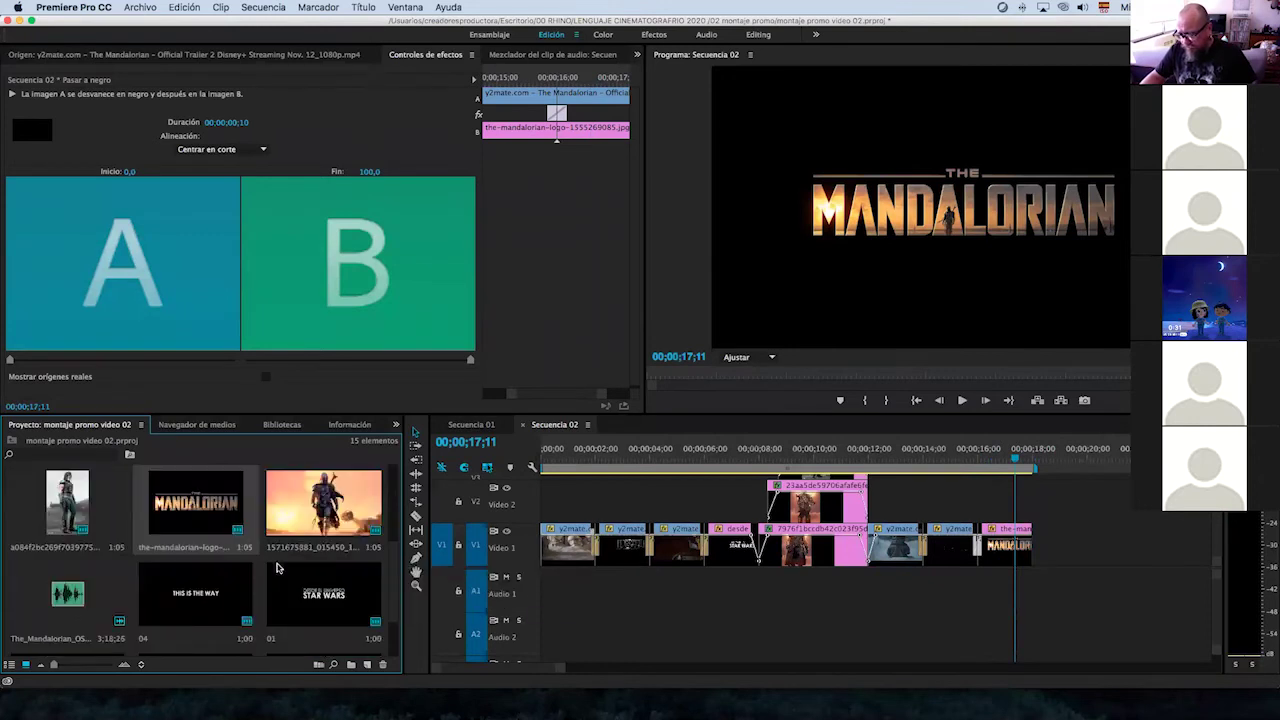
scroll(280, 565, "down", 2)
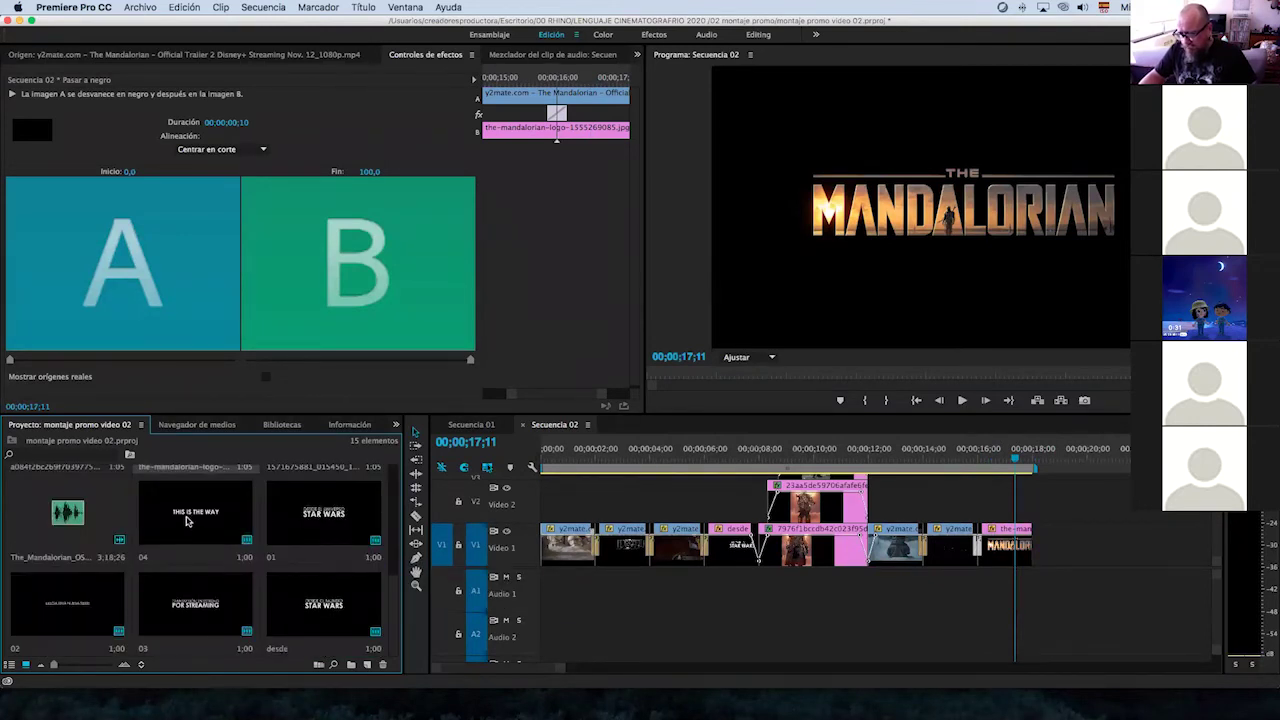
left_click_drag(186, 520, 993, 512)
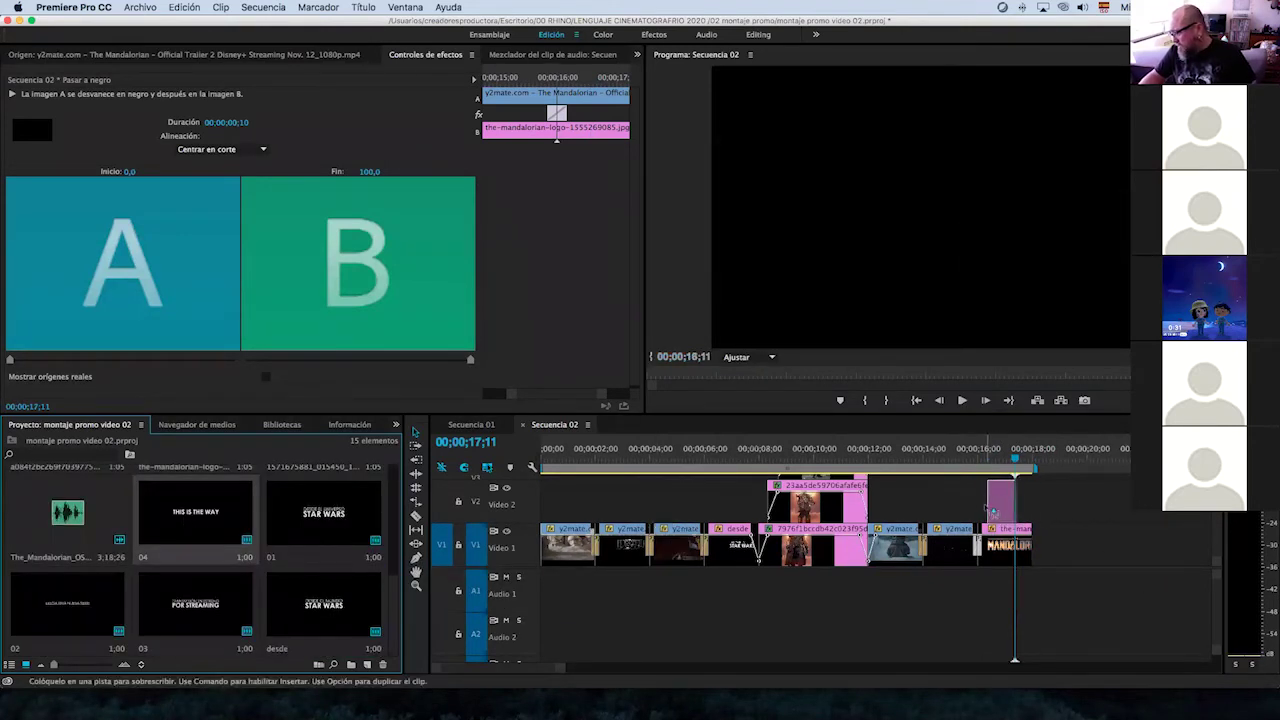
mouse_move(993, 512)
left_mouse_down()
mouse_move(1018, 500)
mouse_move(1065, 550)
left_mouse_up()
left_click_drag(1014, 472, 1088, 474)
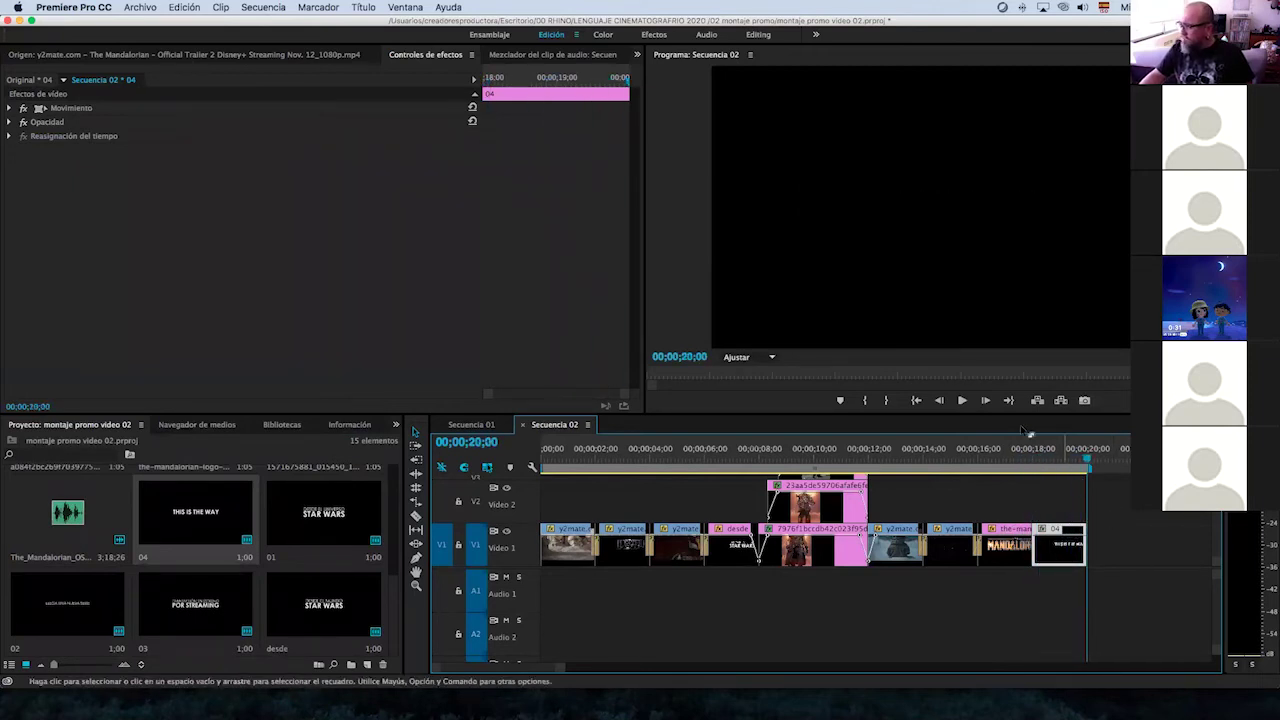
Keyframe the title's Scale at 100 at its first frame and 80 at its last.
left_click(1058, 462)
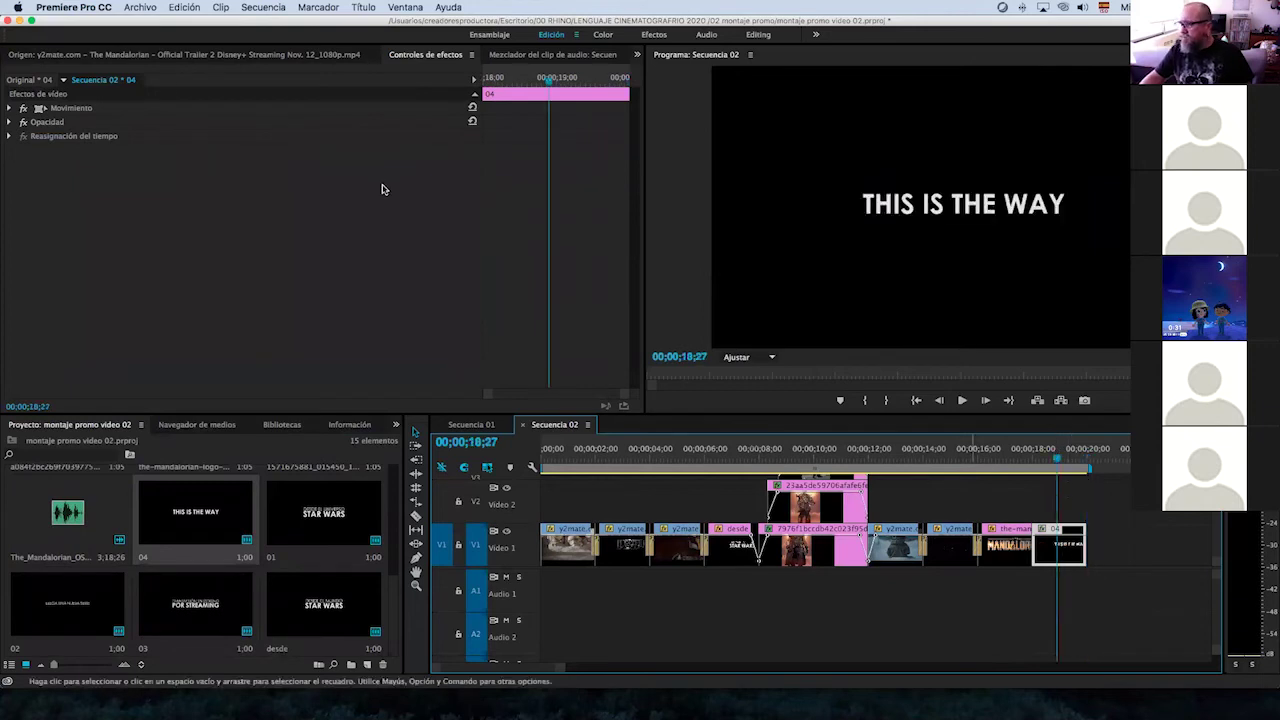
left_click(9, 108)
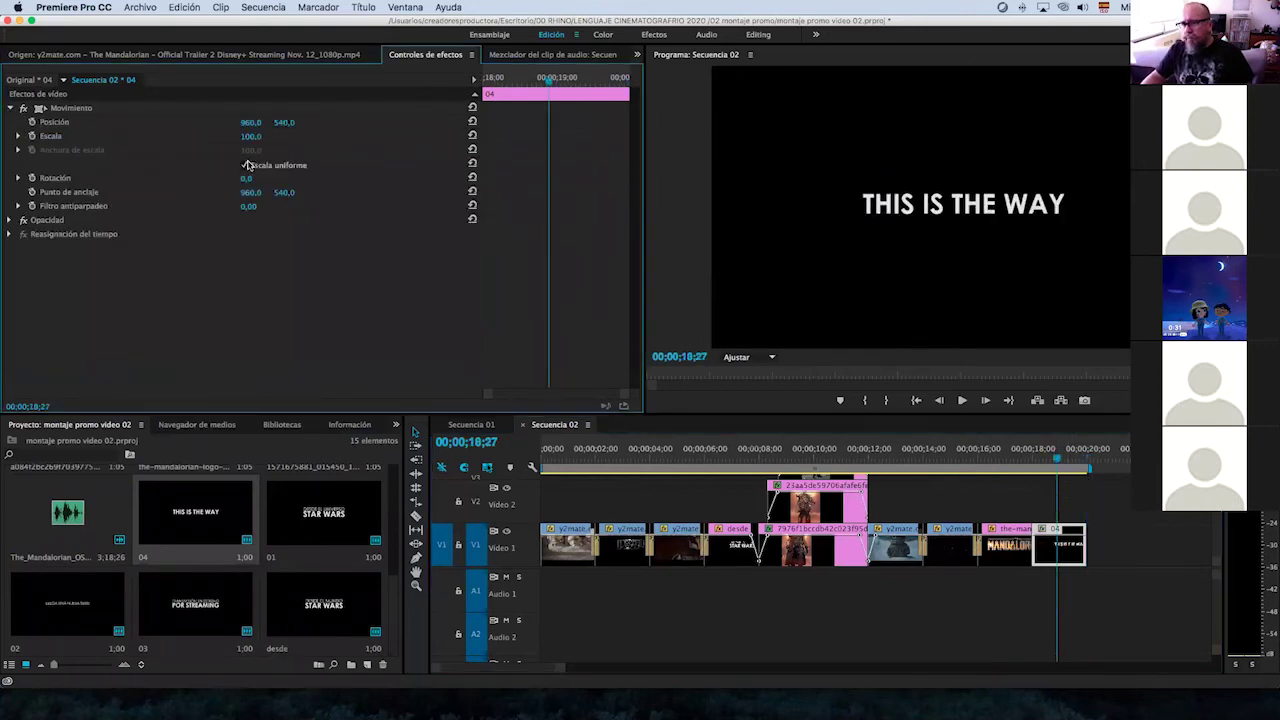
left_click_drag(520, 80, 484, 80)
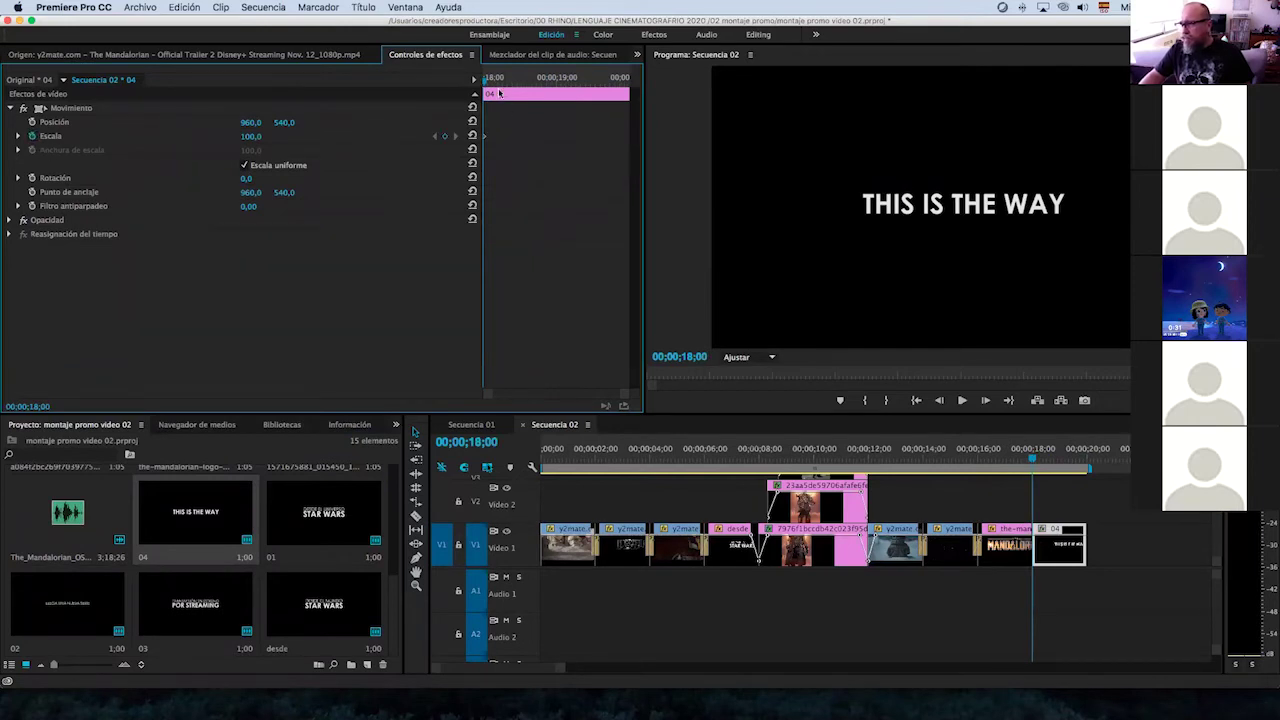
left_click_drag(485, 85, 628, 80)
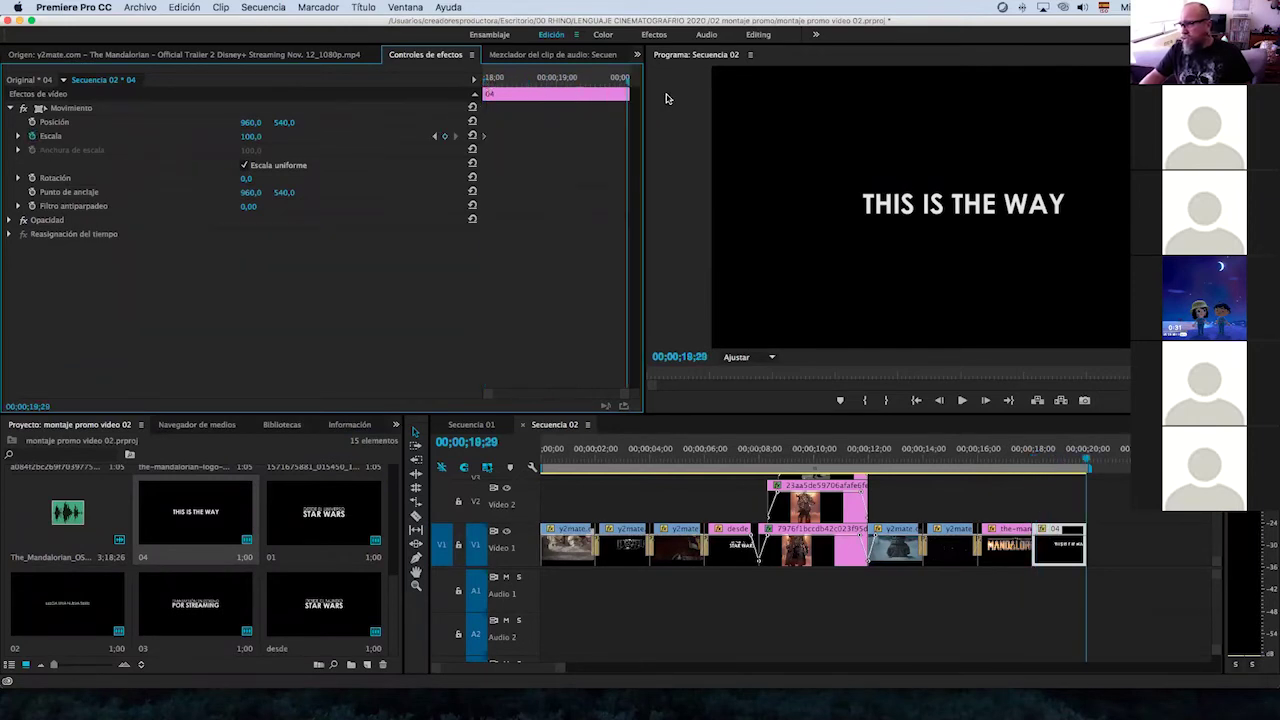
left_click(255, 136)
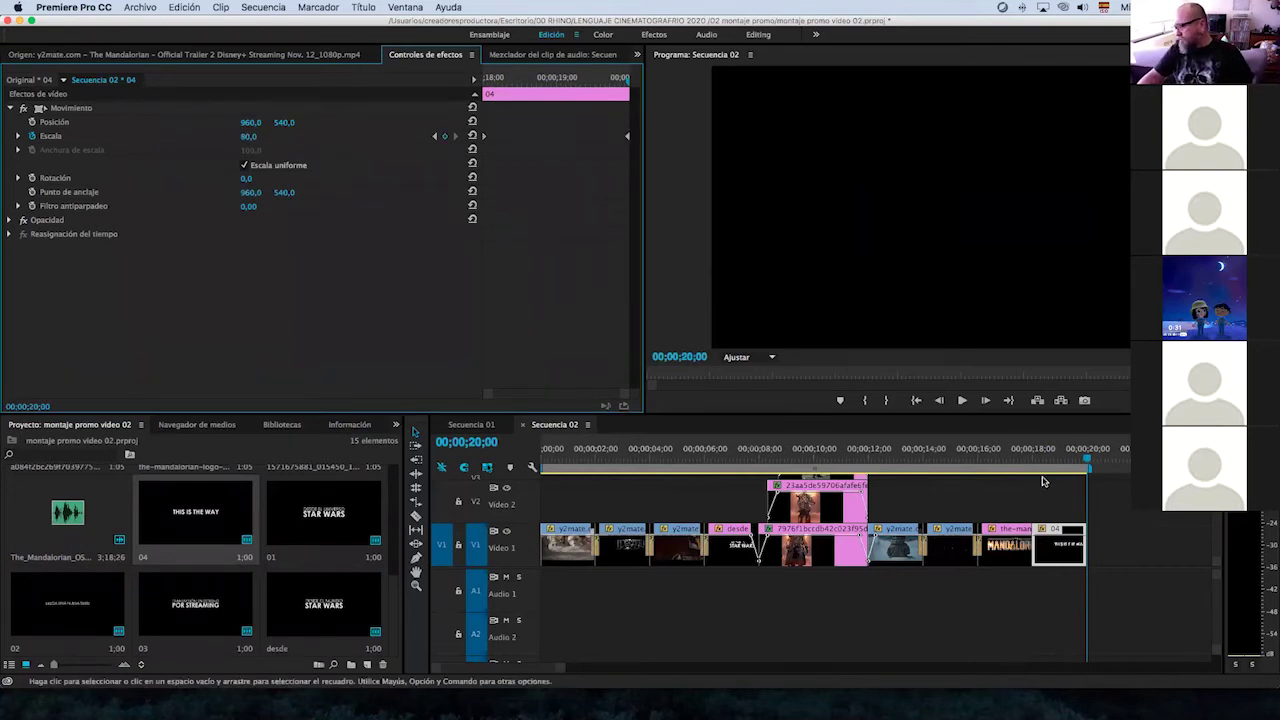
Preview the cut from the logo into the shrinking title.
left_click_drag(1024, 462, 1038, 460)
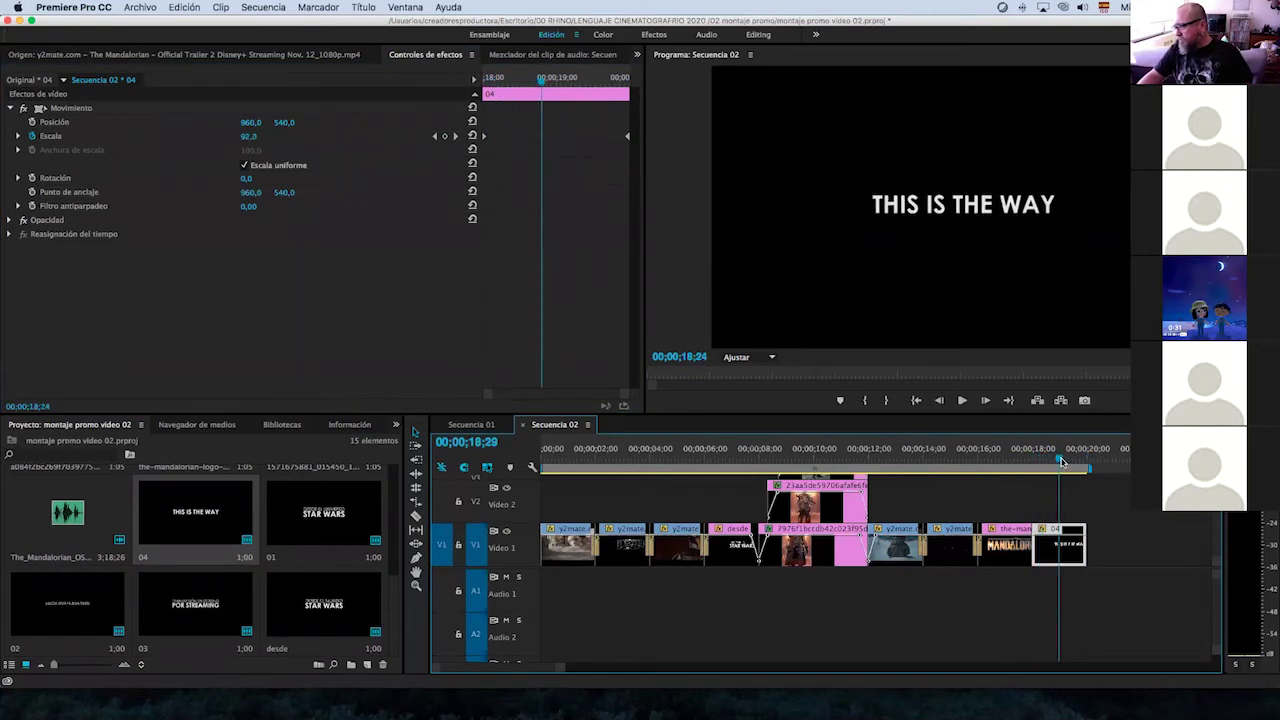
mouse_move(1038, 460)
left_mouse_down()
mouse_move(985, 461)
mouse_move(1043, 472)
left_mouse_up()
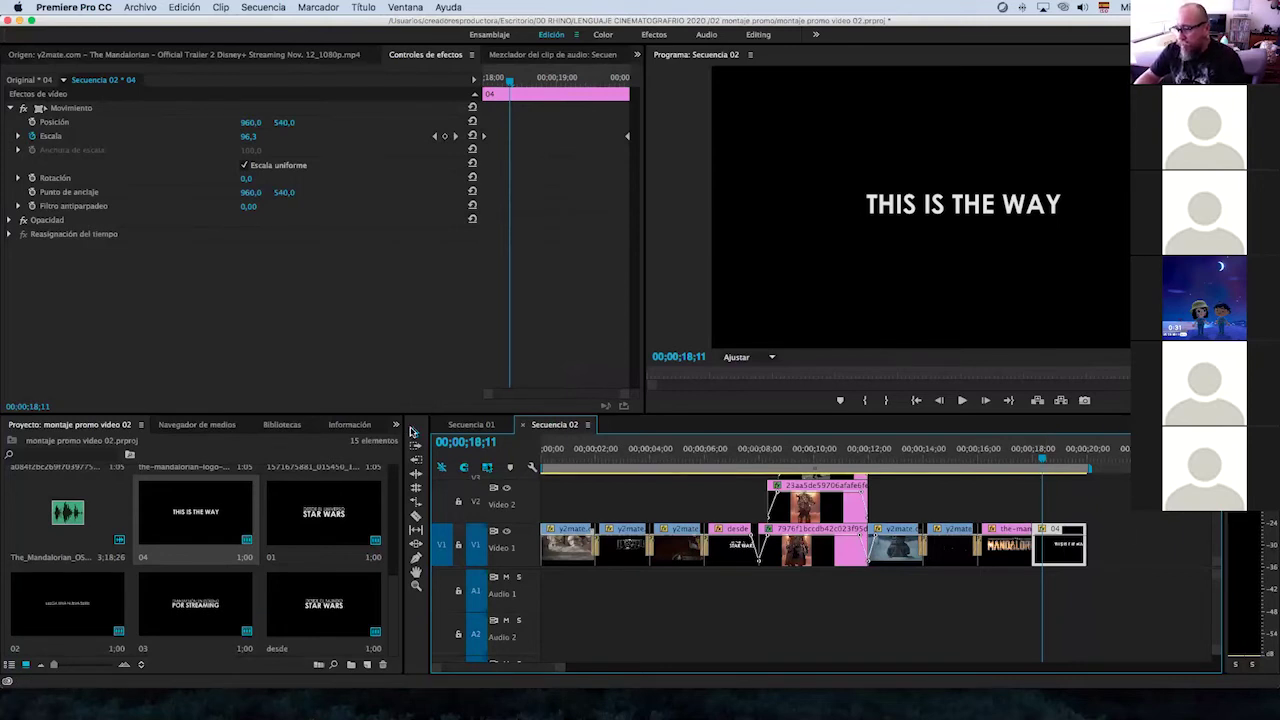
left_click(395, 424)
left_click(417, 462)
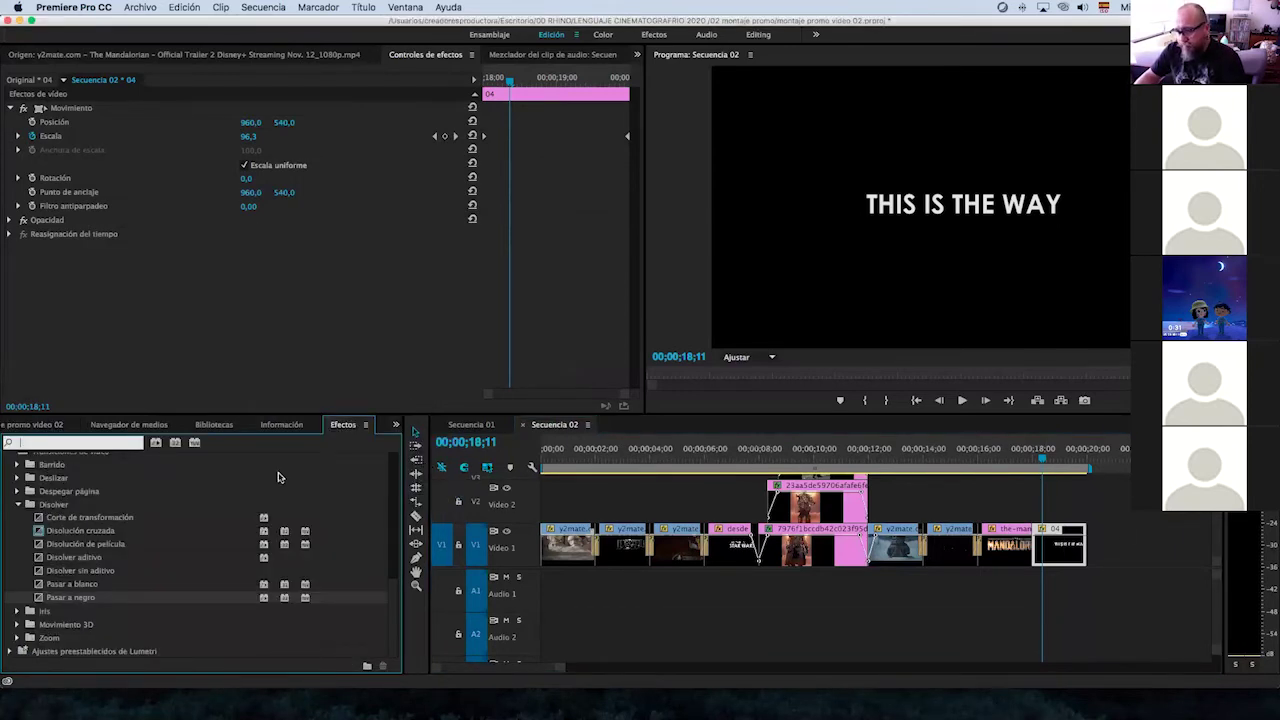
Add a 10-frame Pasar a negro between the logo and the THIS IS THE WAY title and preview it.
left_click_drag(38, 597, 1037, 553)
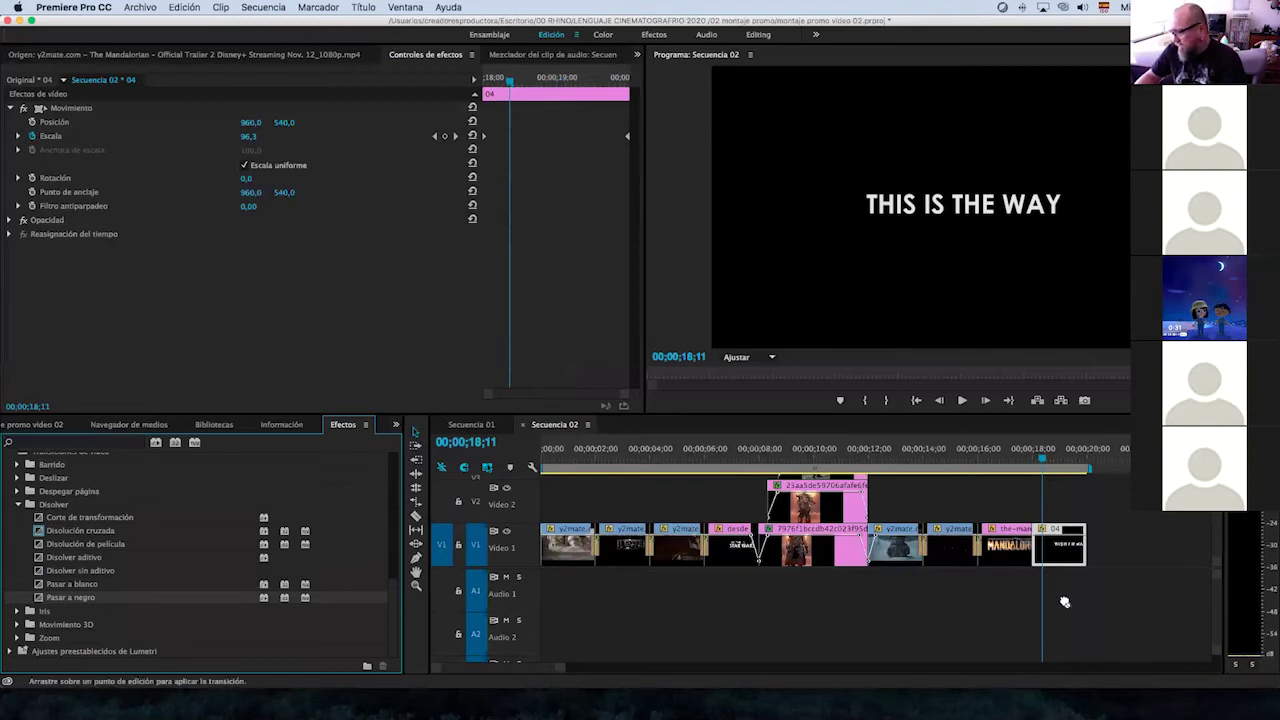
double_click(1037, 548)
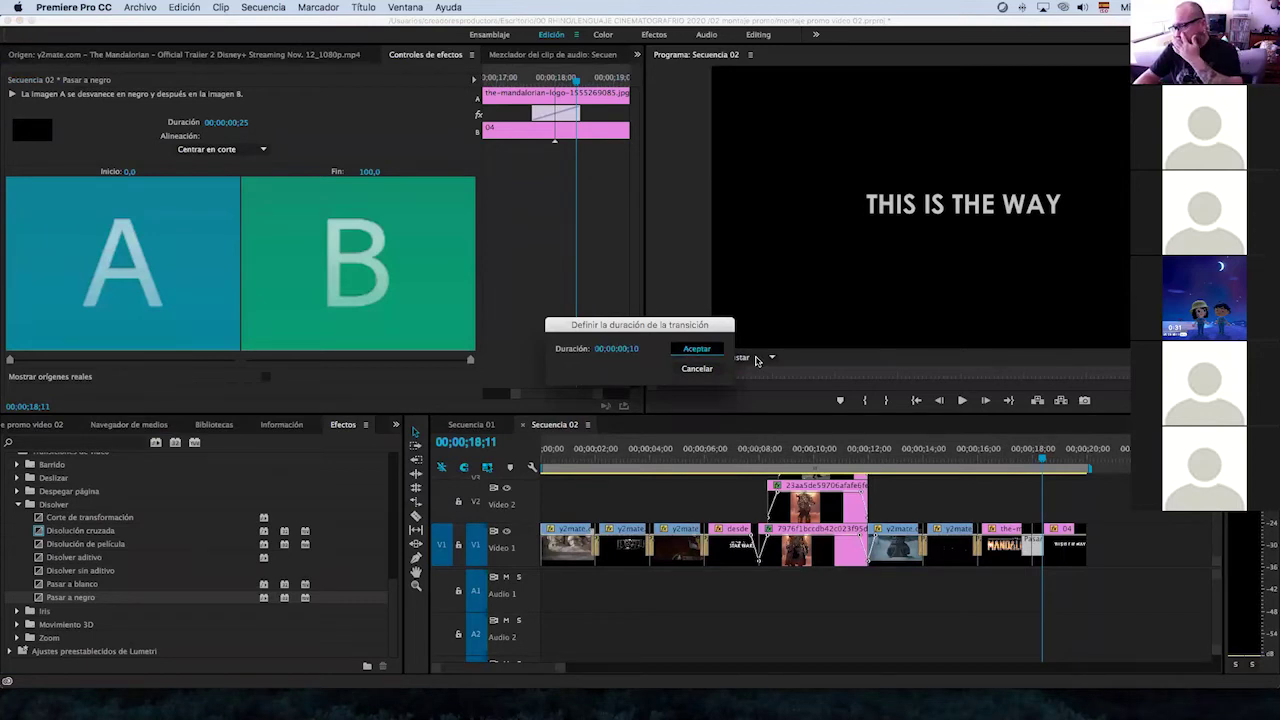
left_click(697, 348)
left_click(1012, 460)
left_click_drag(1012, 460, 1050, 465)
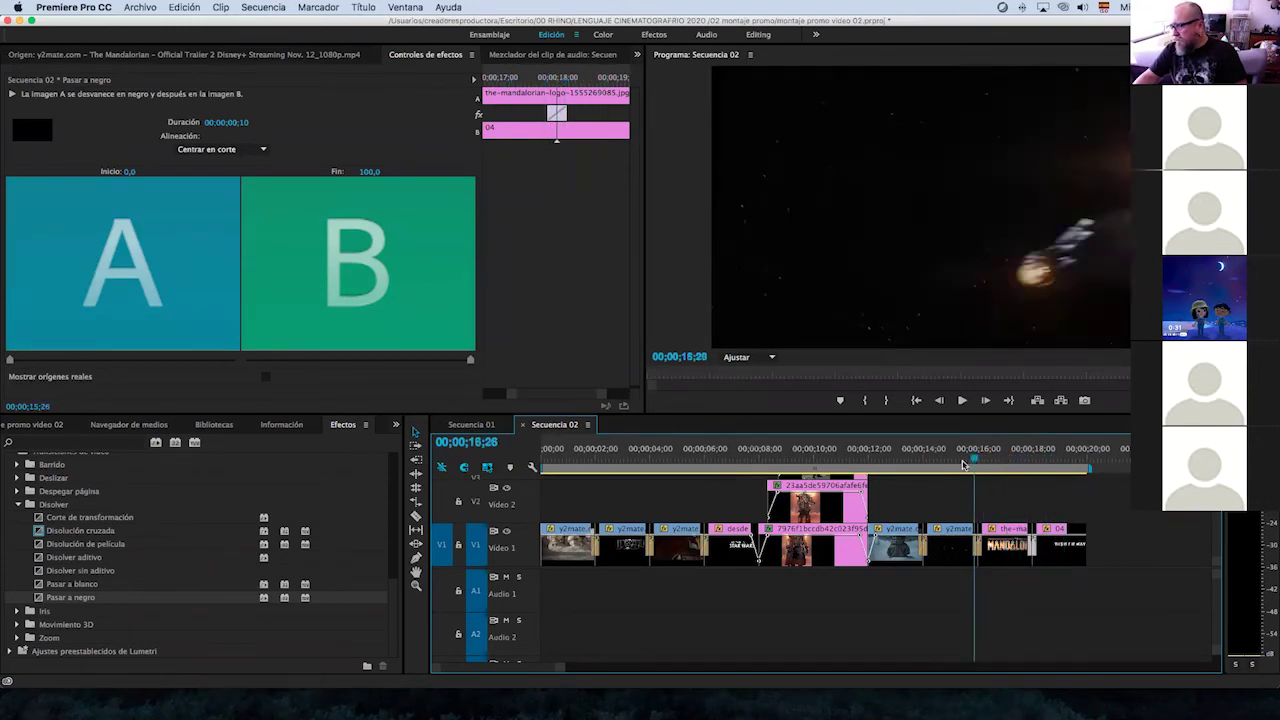
left_click_drag(1050, 465, 1003, 460)
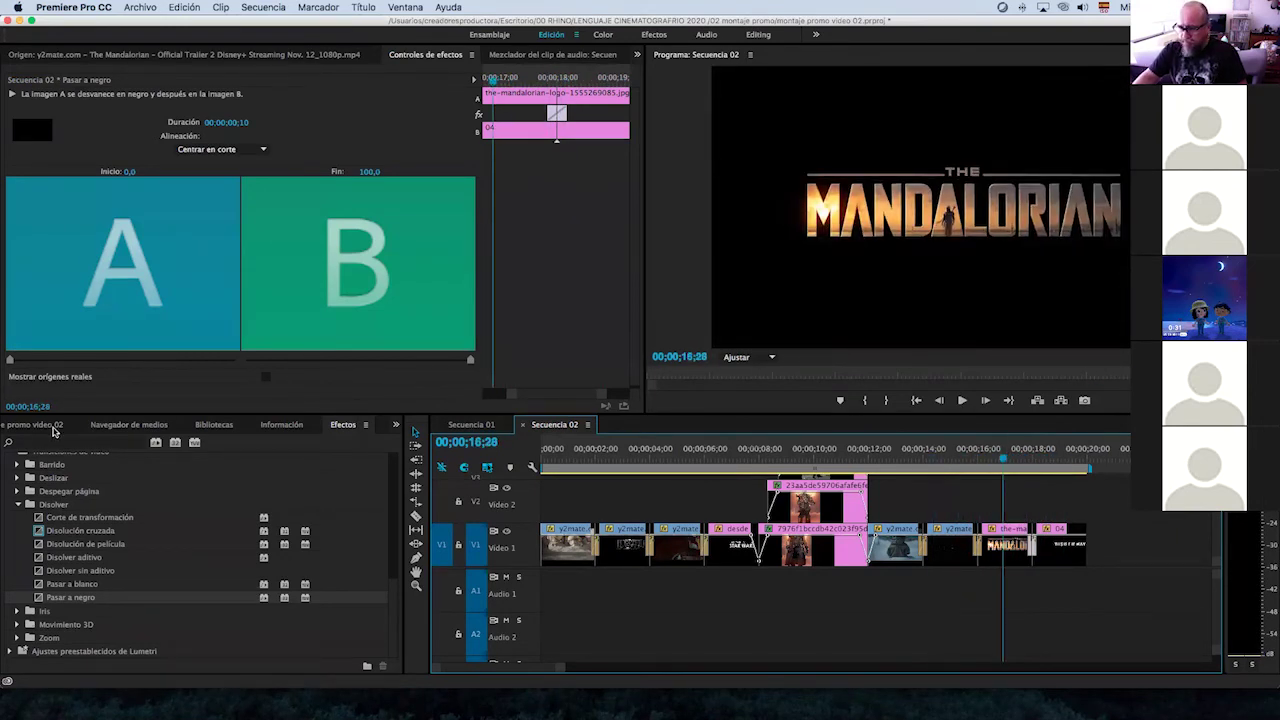
left_click(50, 425)
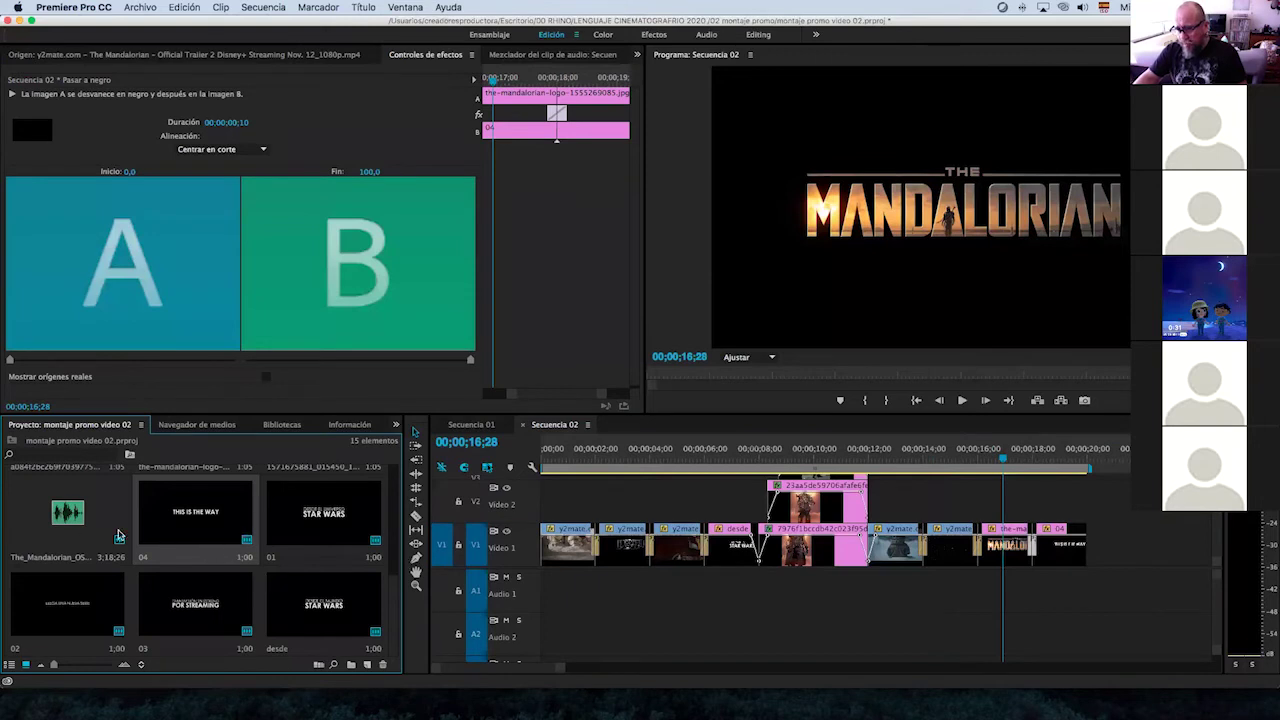
Load The_Mandalorian_OST.mp3 in the Source Monitor and scrub and play it to locate the music swell.
double_click(70, 524)
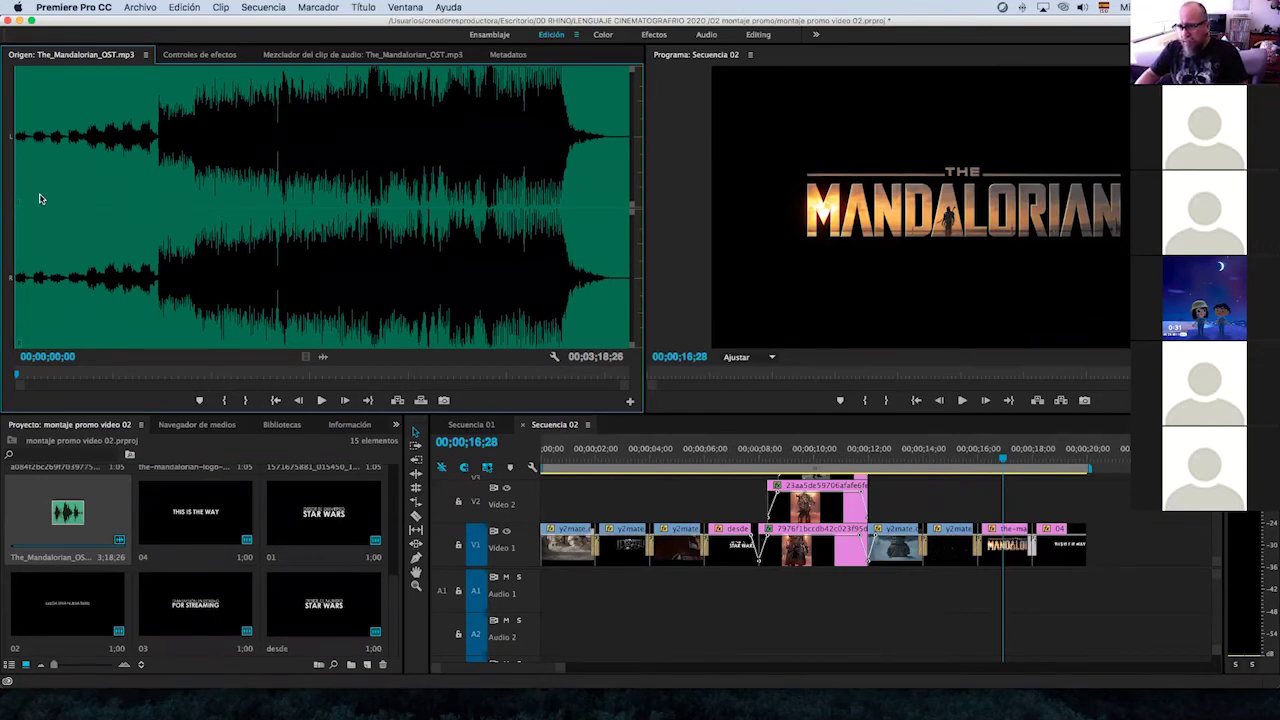
left_click_drag(14, 198, 71, 193)
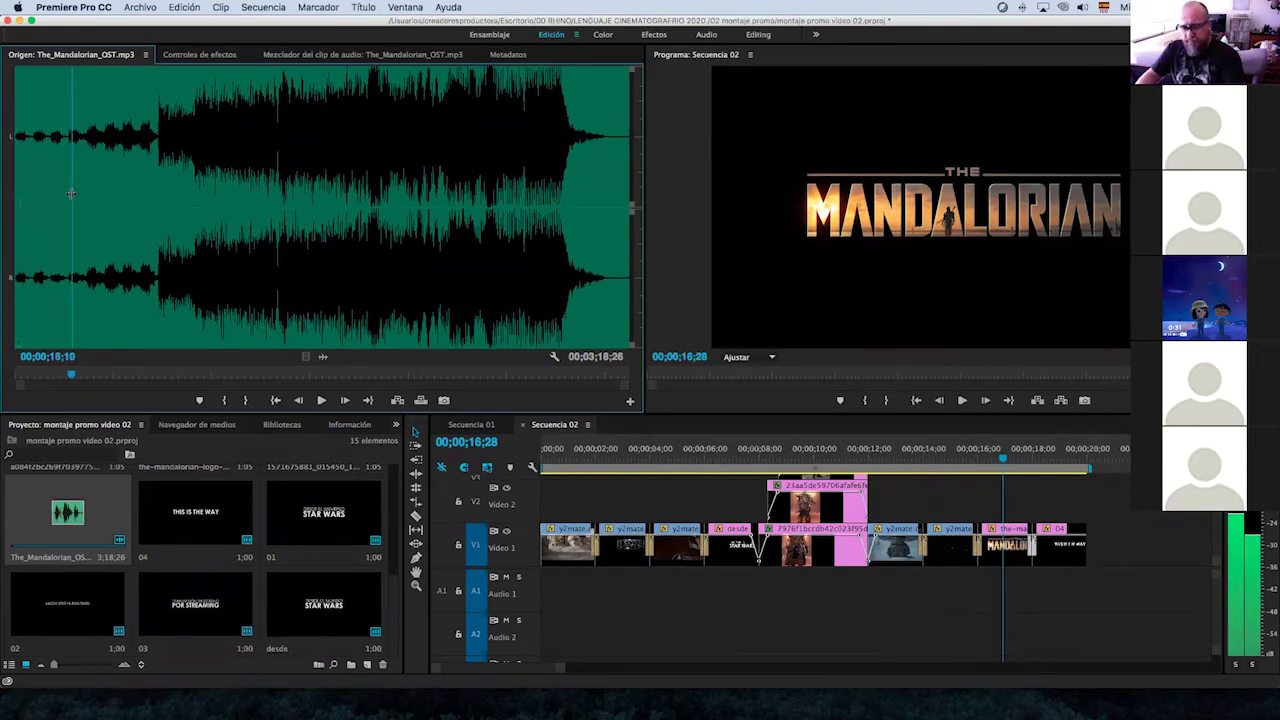
left_click_drag(68, 190, 156, 188)
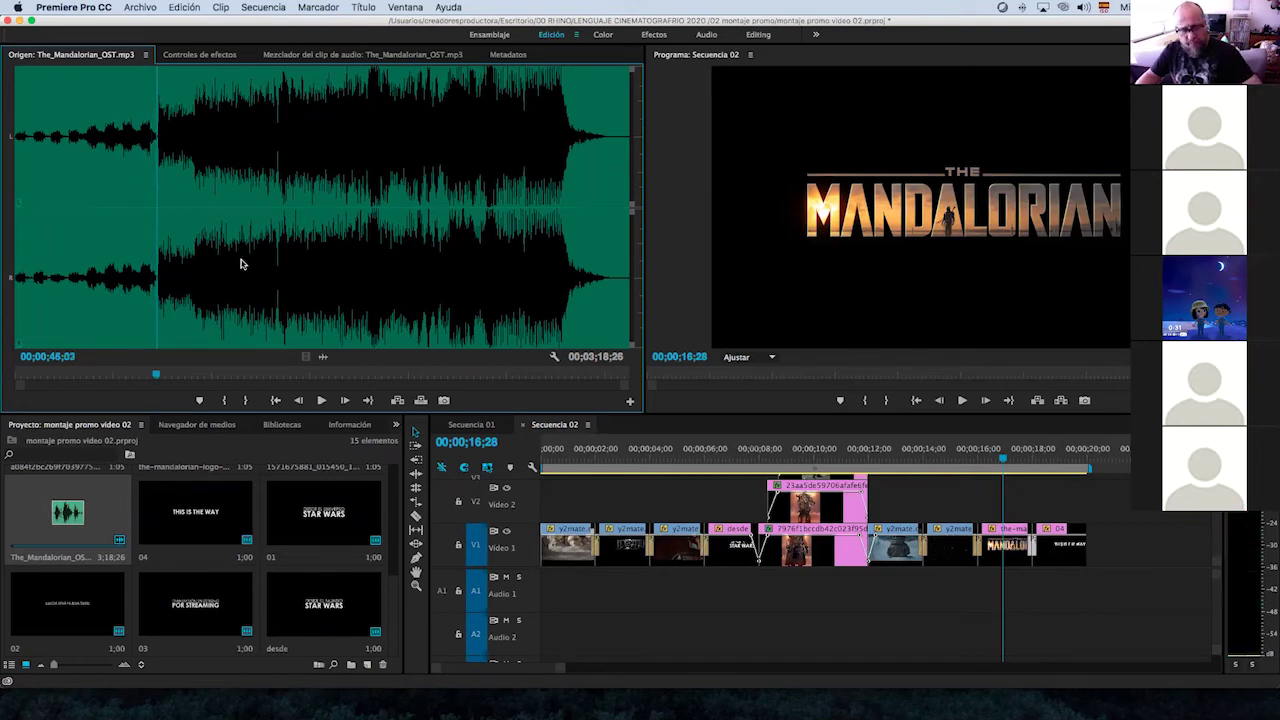
key("space")
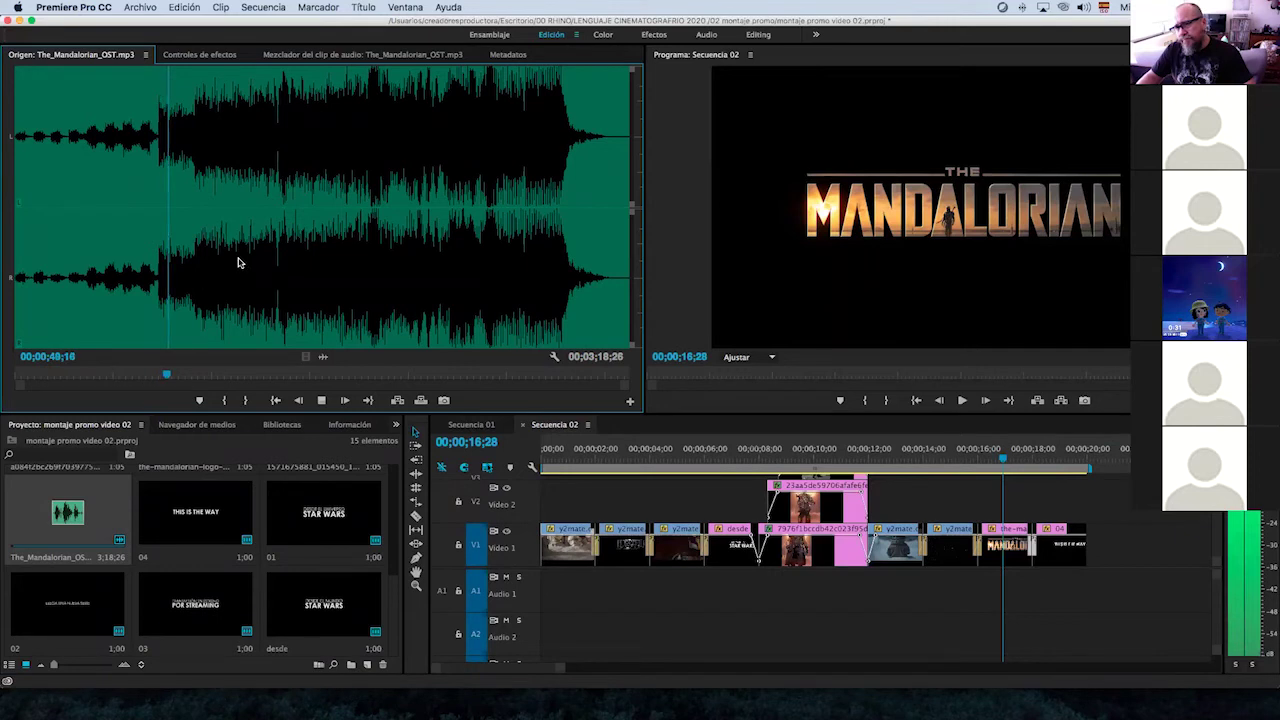
key("space")
left_click_drag(171, 200, 155, 200)
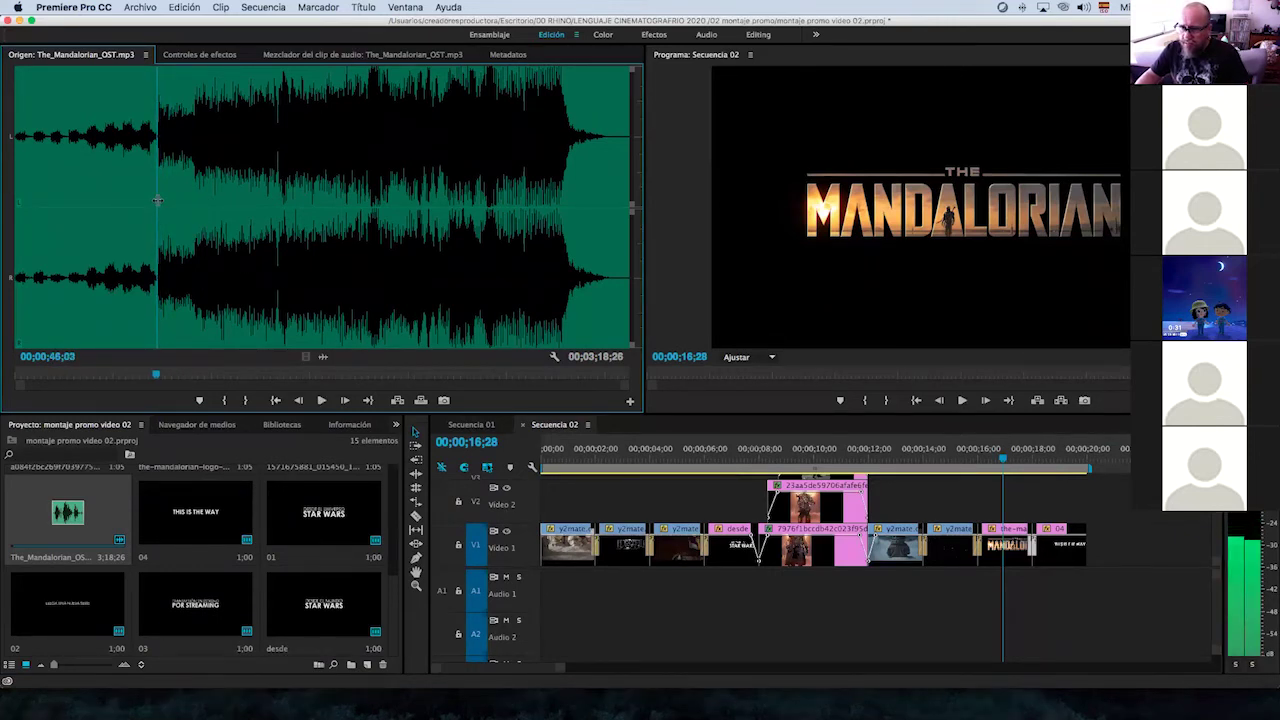
key("space")
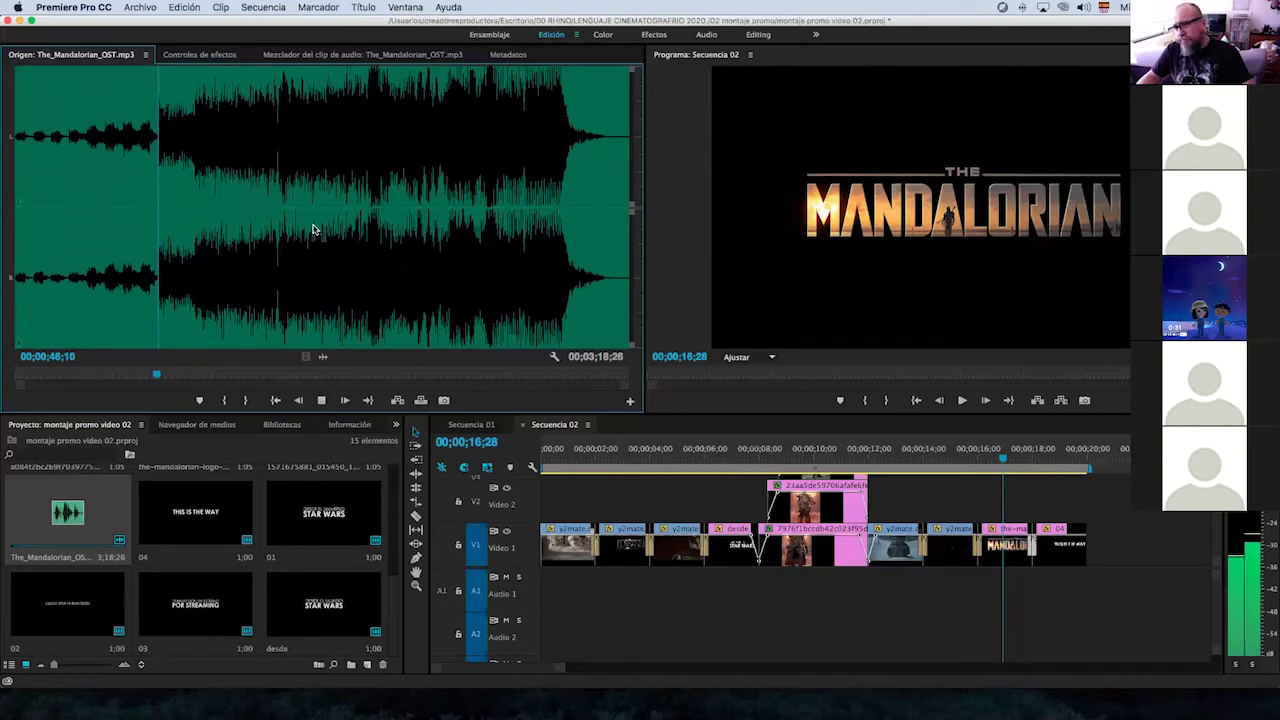
key("space")
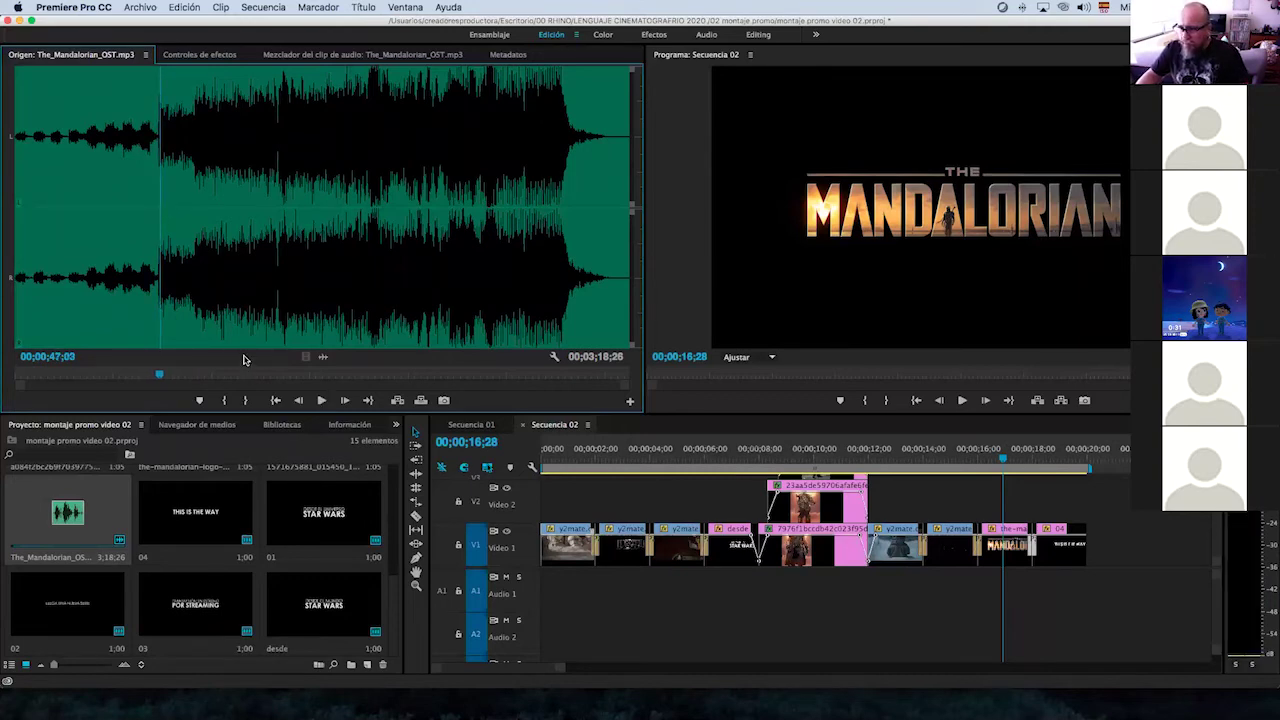
Zoom into the waveform and set the soundtrack's In point at 00;00;46;27, just before the swell.
left_click_drag(624, 387, 372, 366)
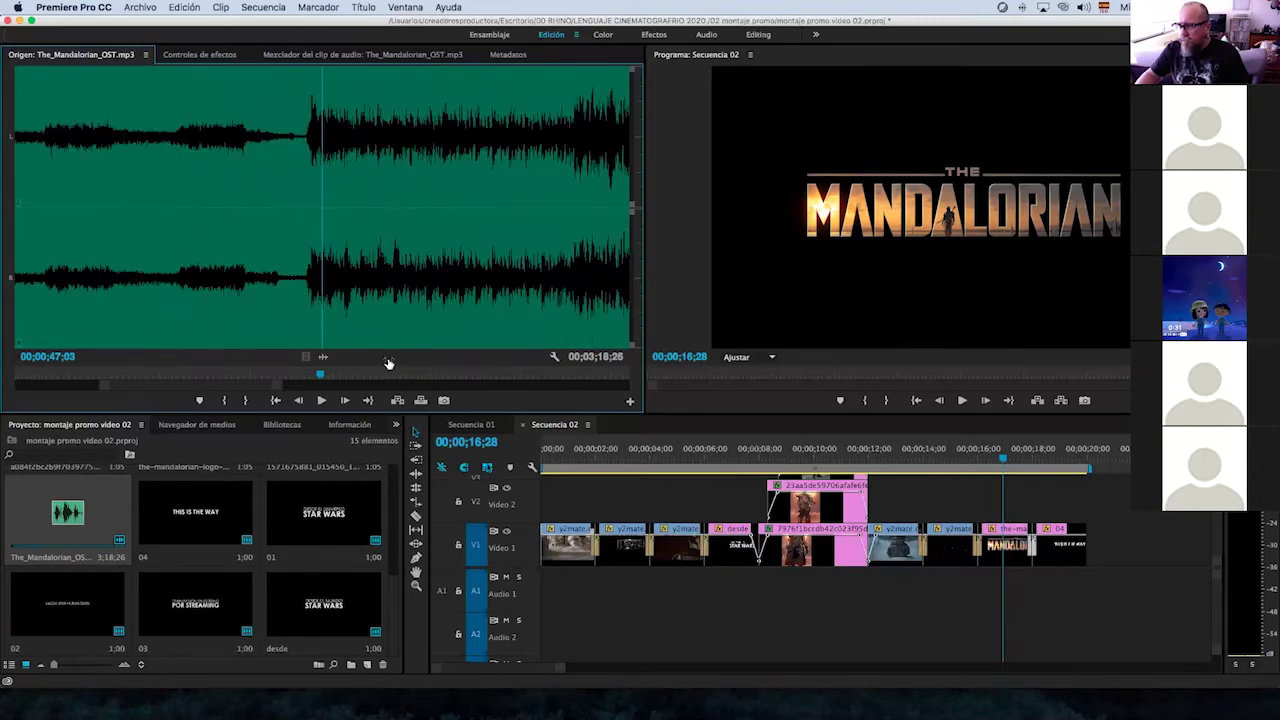
mouse_move(324, 195)
left_mouse_down()
mouse_move(248, 192)
mouse_move(291, 190)
mouse_move(265, 190)
left_mouse_up()
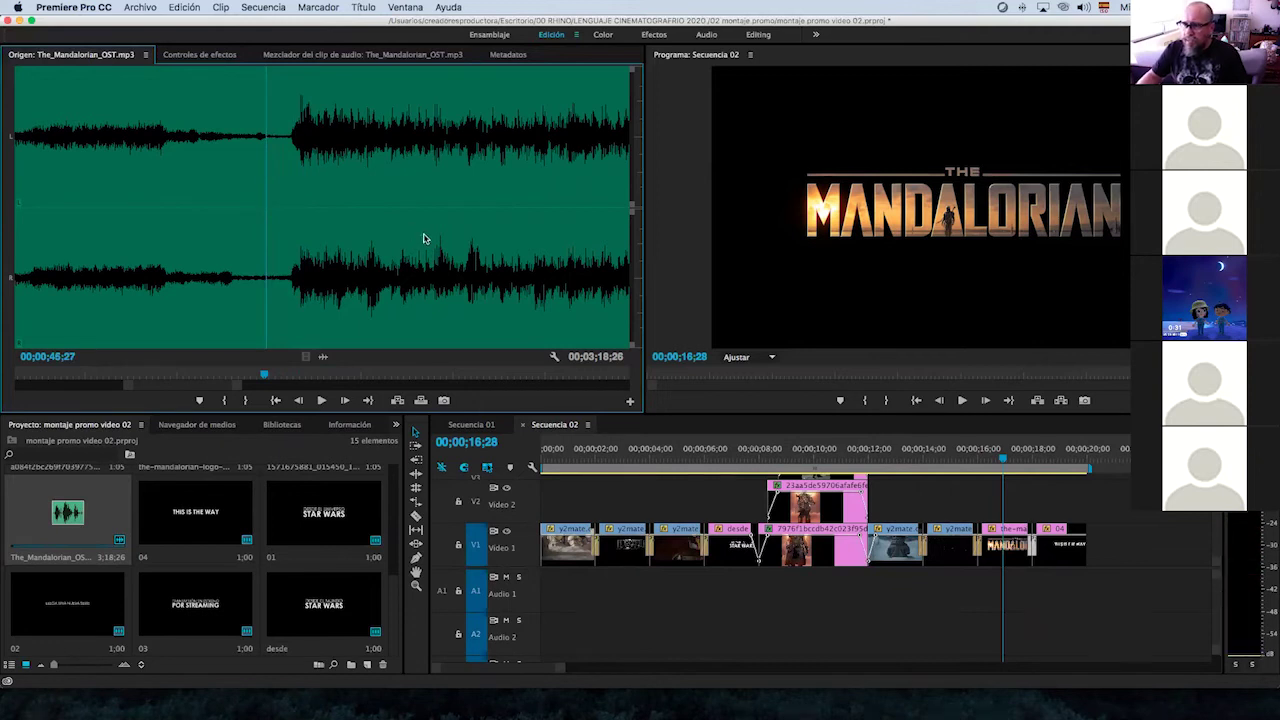
left_click(222, 402)
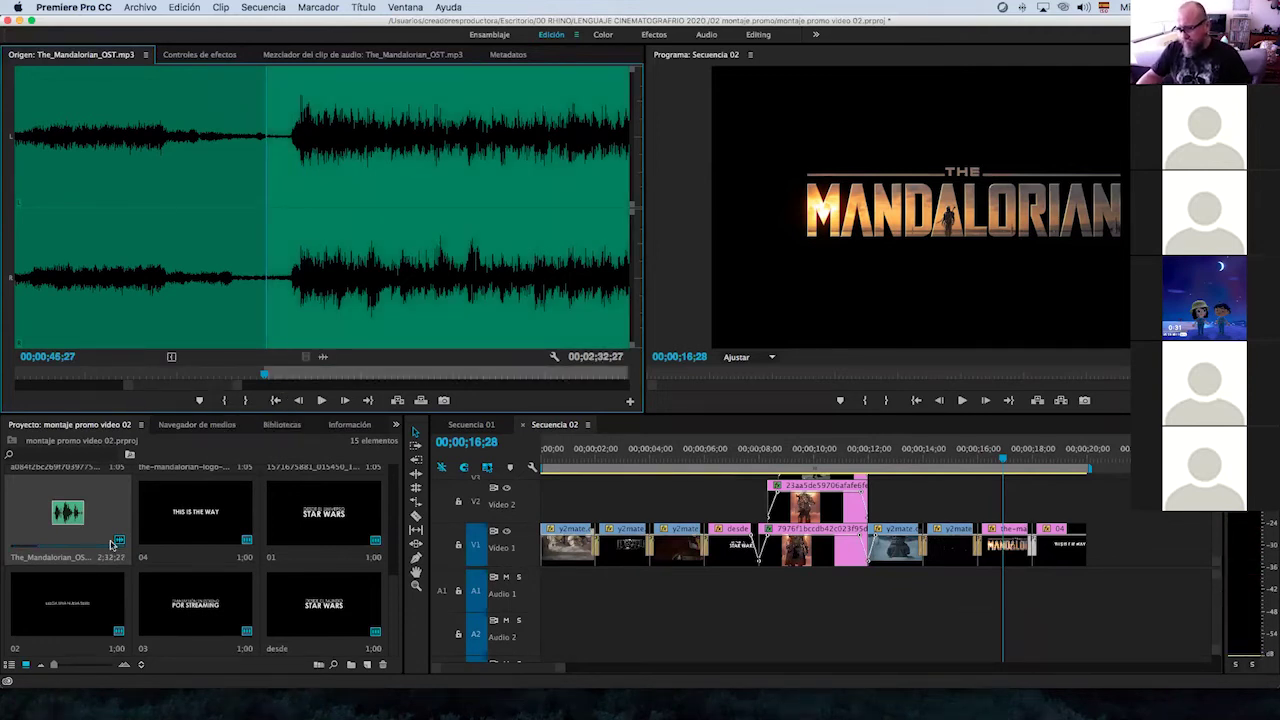
left_click_drag(64, 532, 521, 580)
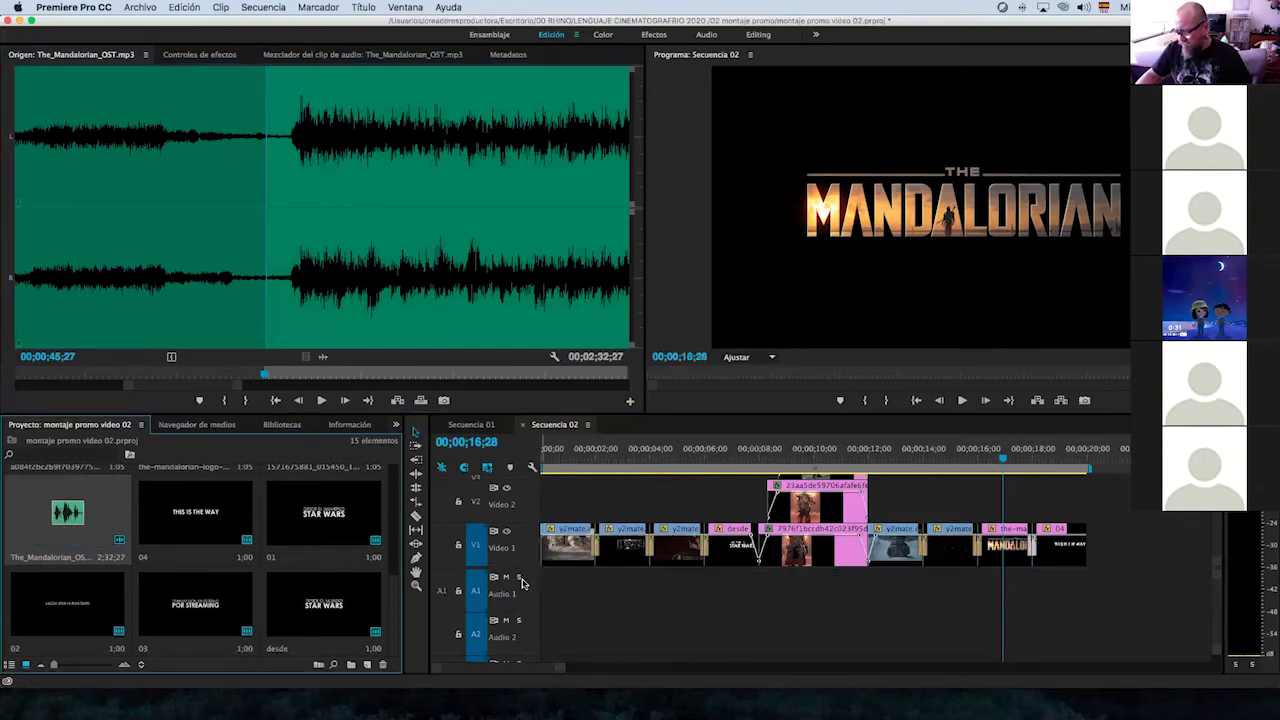
Place the trimmed soundtrack on Audio 1 at 00;00;00;00 and play the opening with music.
left_click_drag(74, 563, 556, 590)
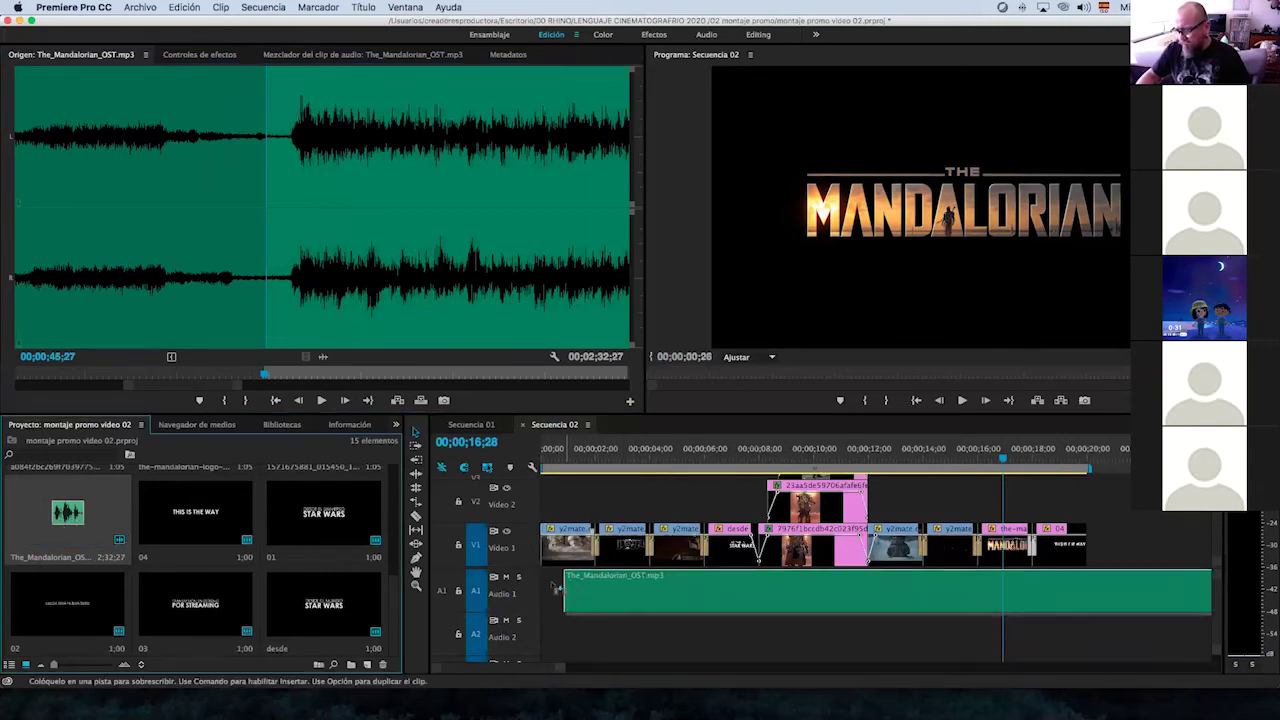
key("Home")
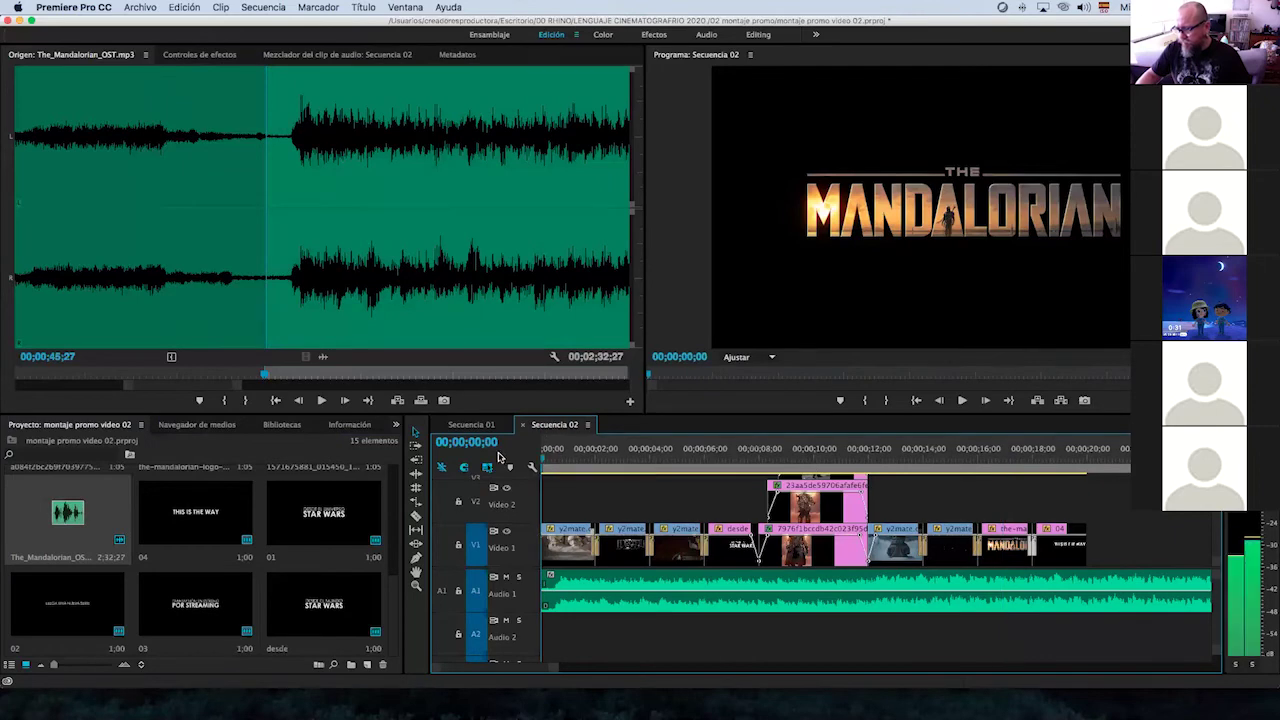
key("space")
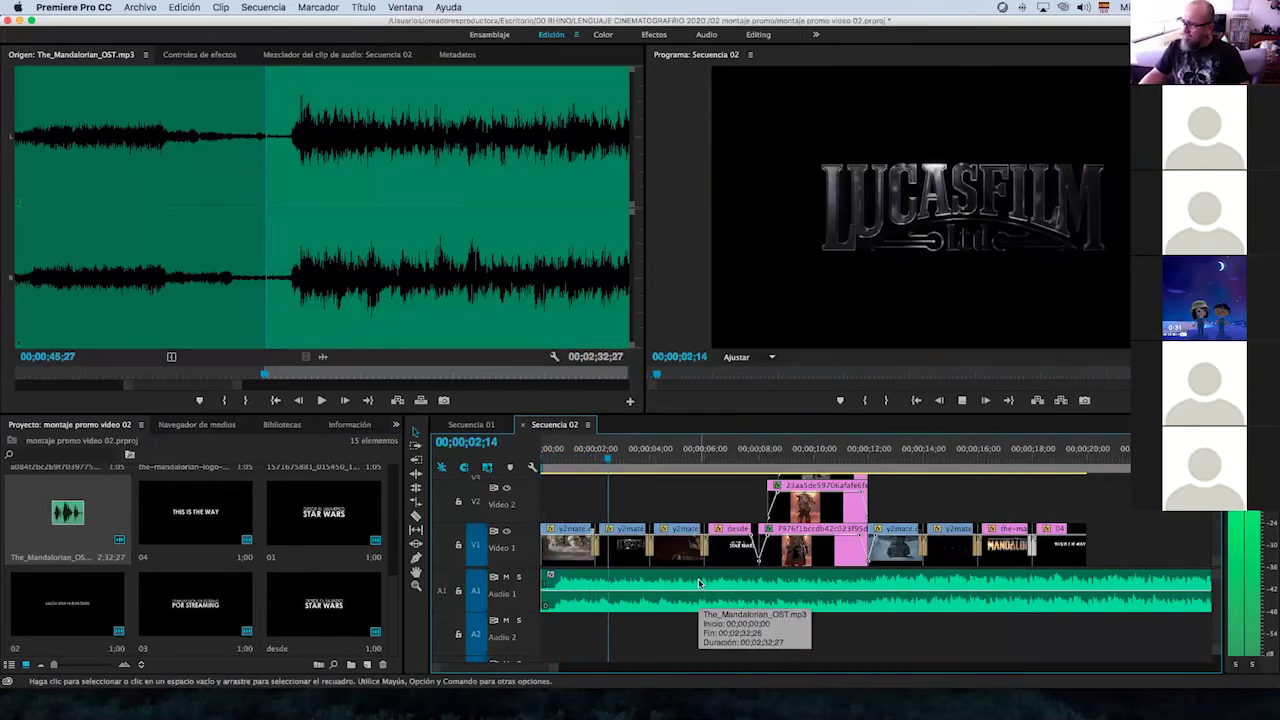
key("space")
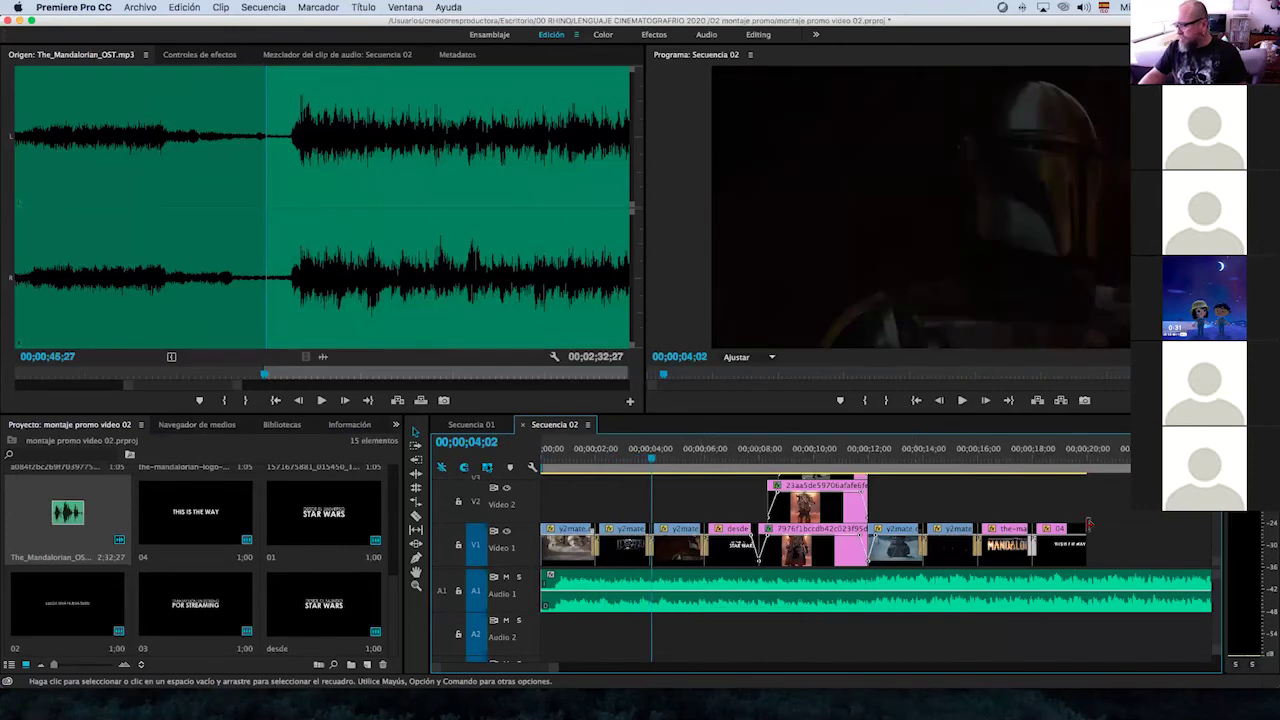
scroll(1113, 507, "right", 5)
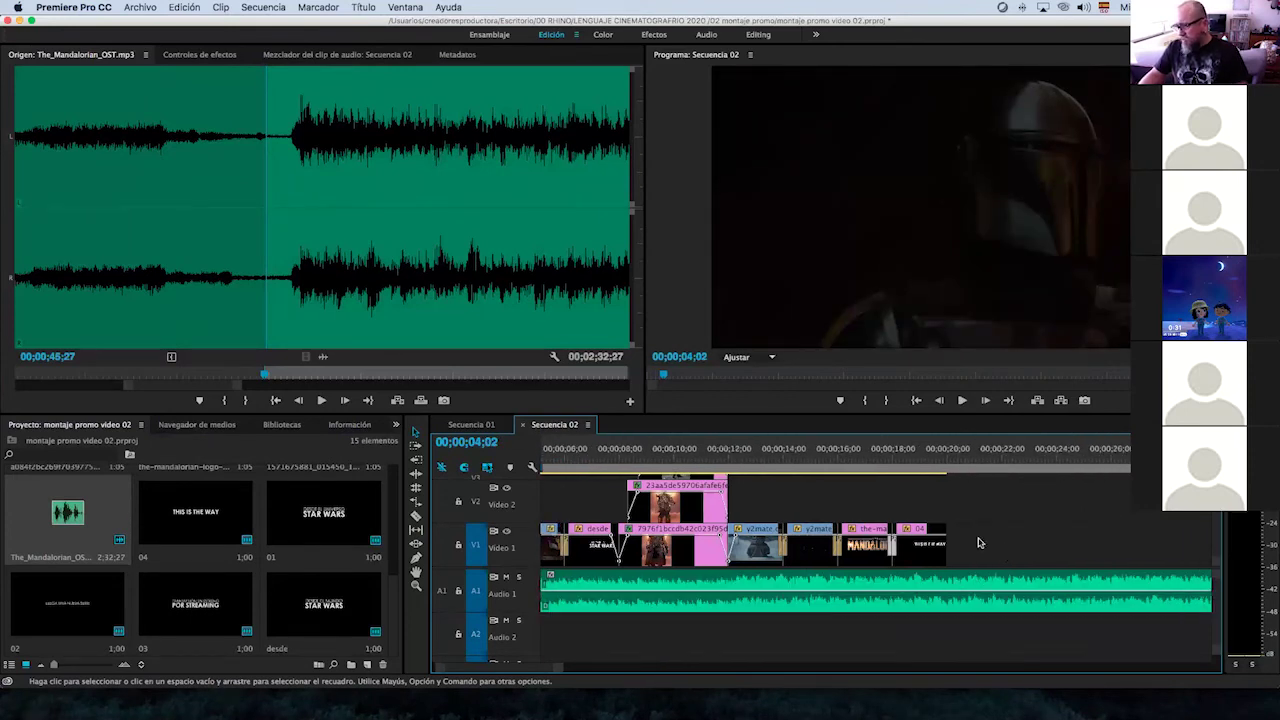
Split the soundtrack at the video's end at 20;00, delete the excess audio, and review the ending.
left_click(415, 516)
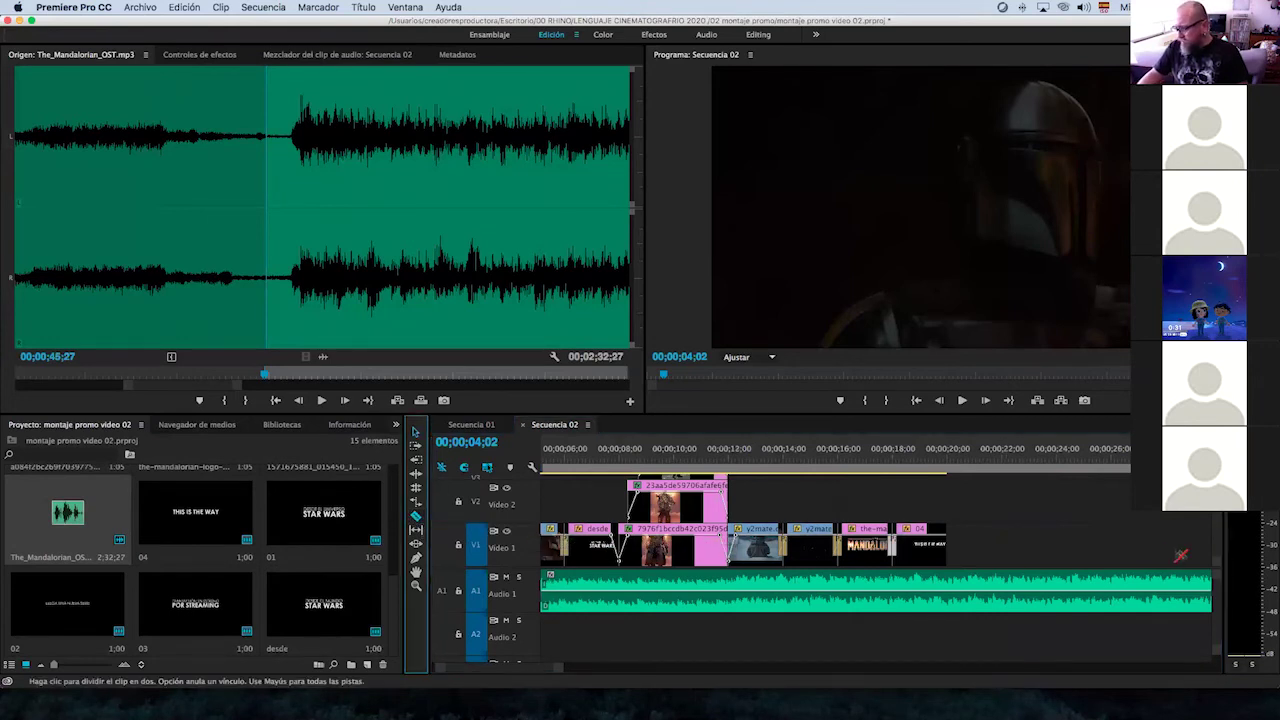
left_click(949, 590)
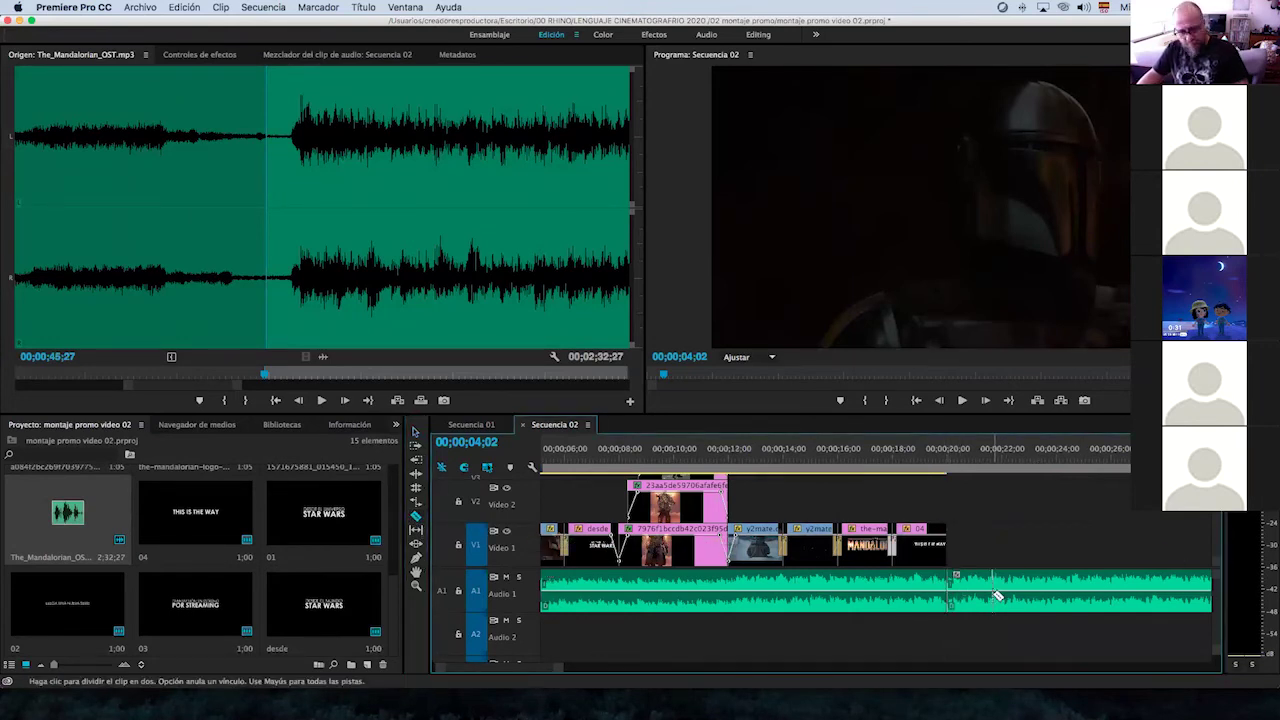
key("v")
left_click(996, 586)
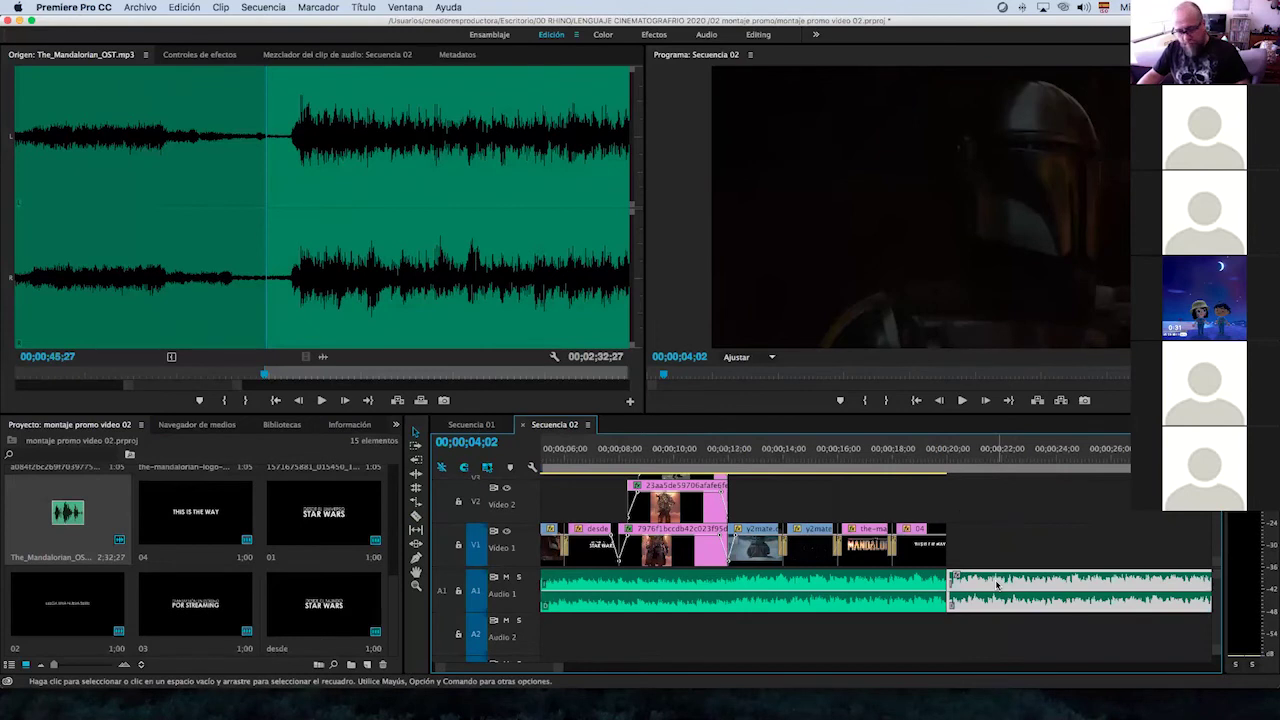
key("Delete")
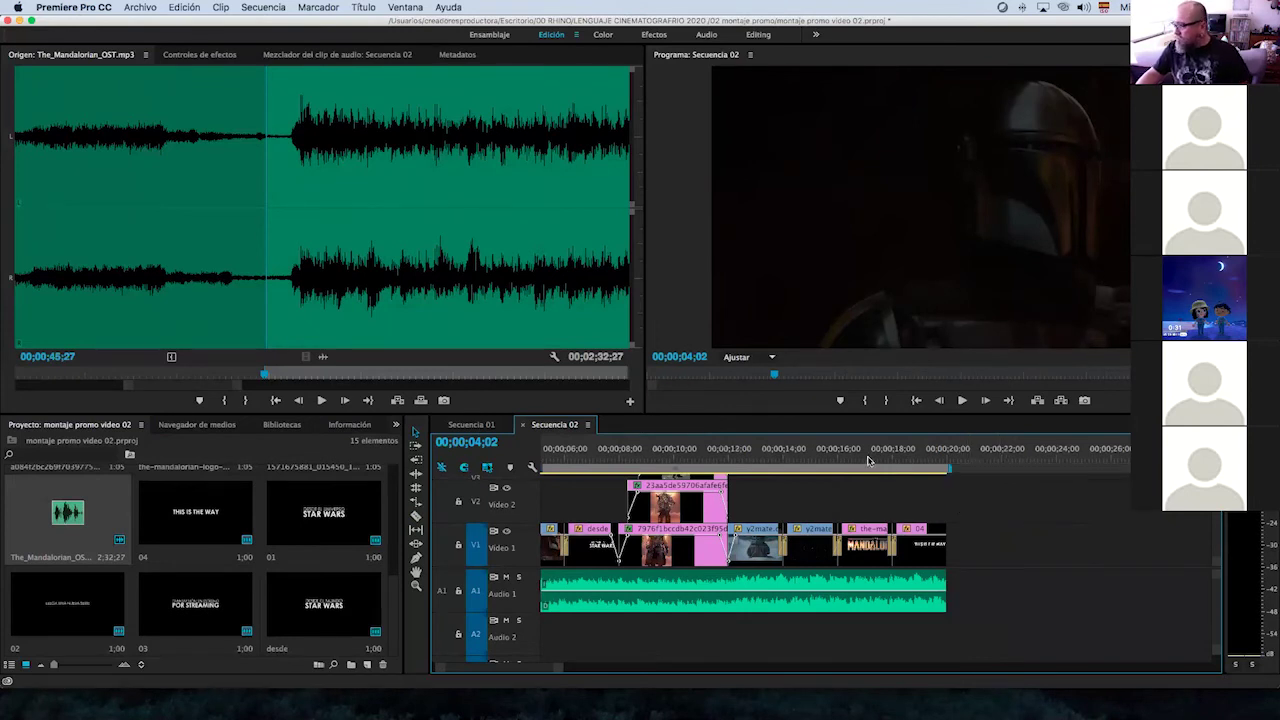
left_click(881, 458)
mouse_move(881, 458)
left_mouse_down()
mouse_move(944, 460)
mouse_move(892, 461)
left_mouse_up()
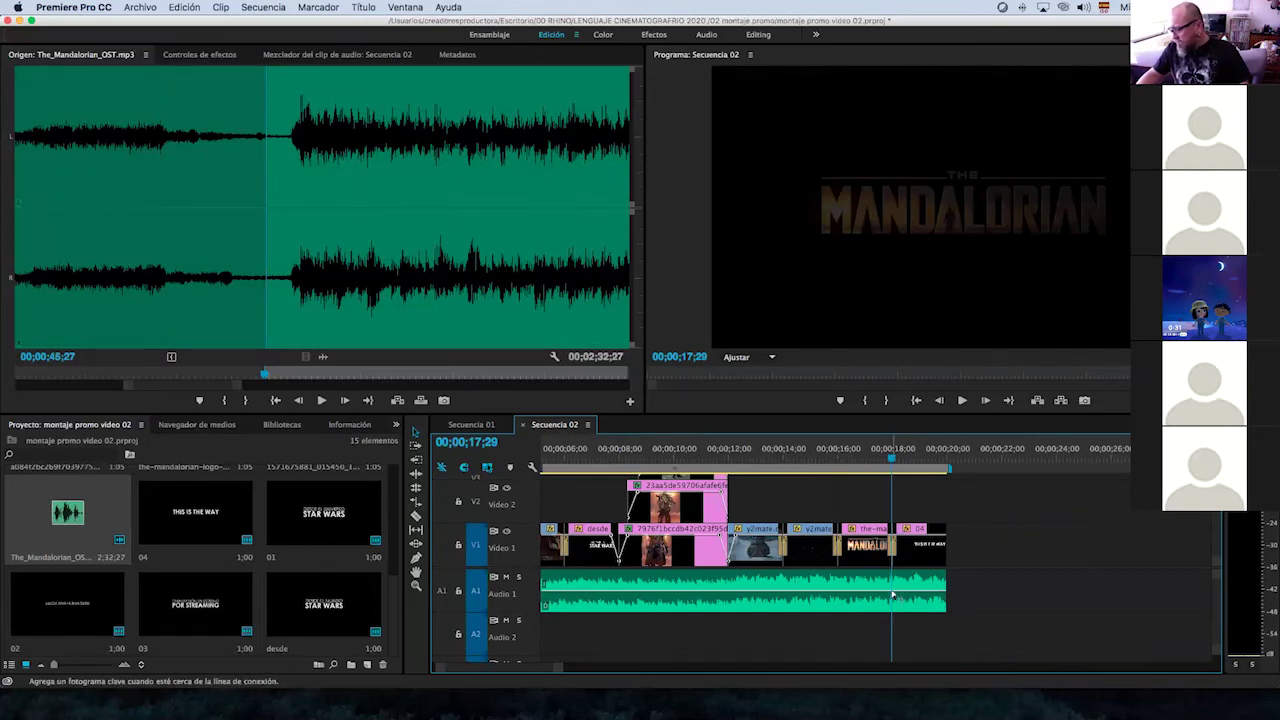
Add volume keyframes at the soundtrack's end, drop the final one to silence, and preview.
left_click(893, 596)
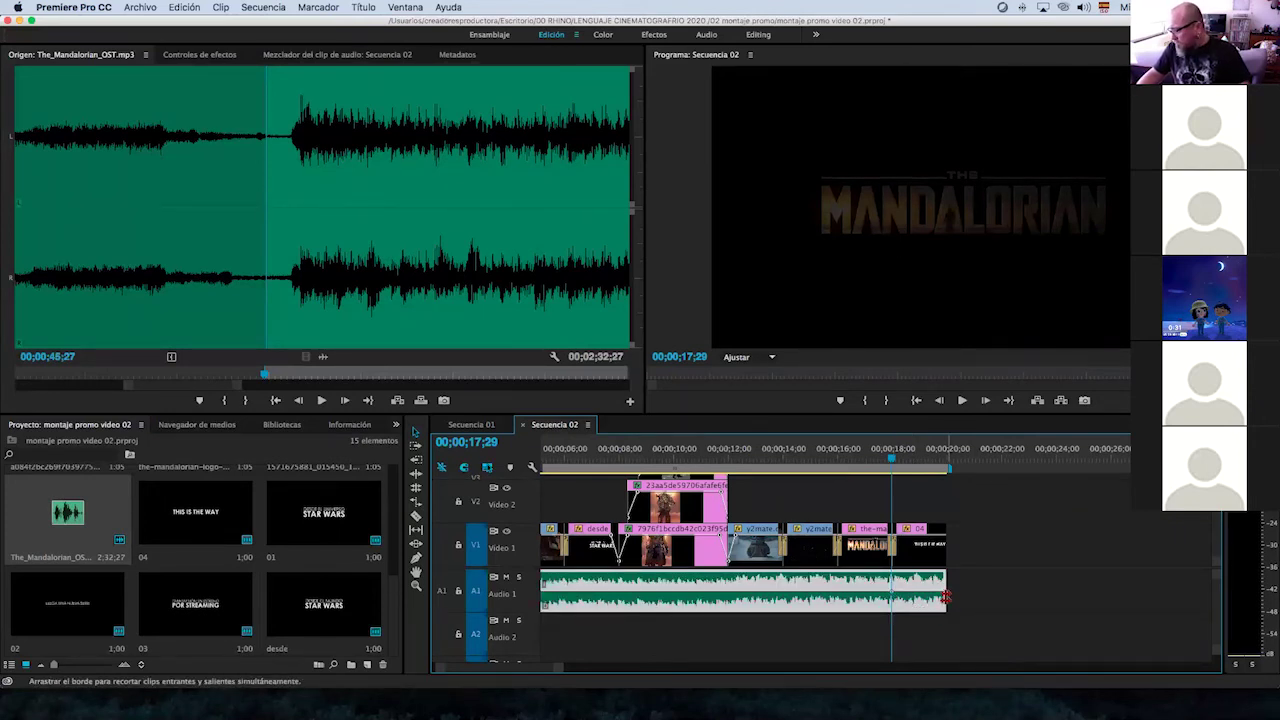
left_click_drag(944, 590, 944, 607)
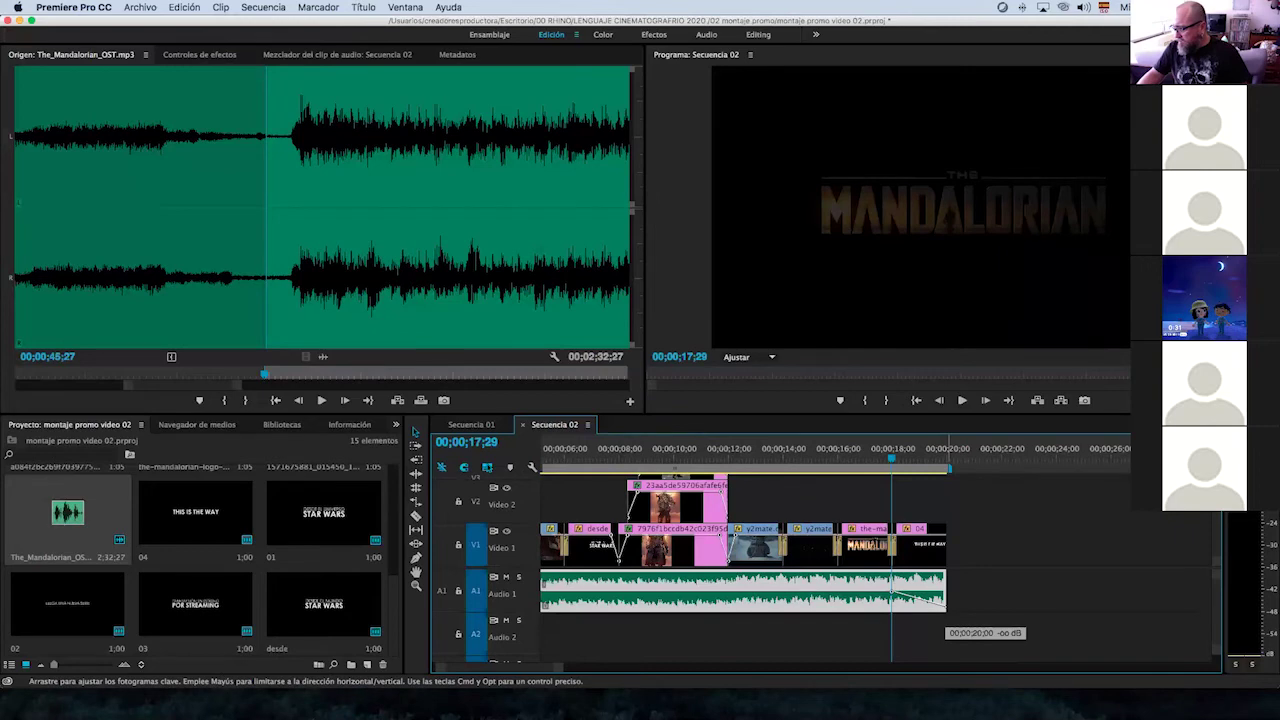
left_click(831, 455)
key("space")
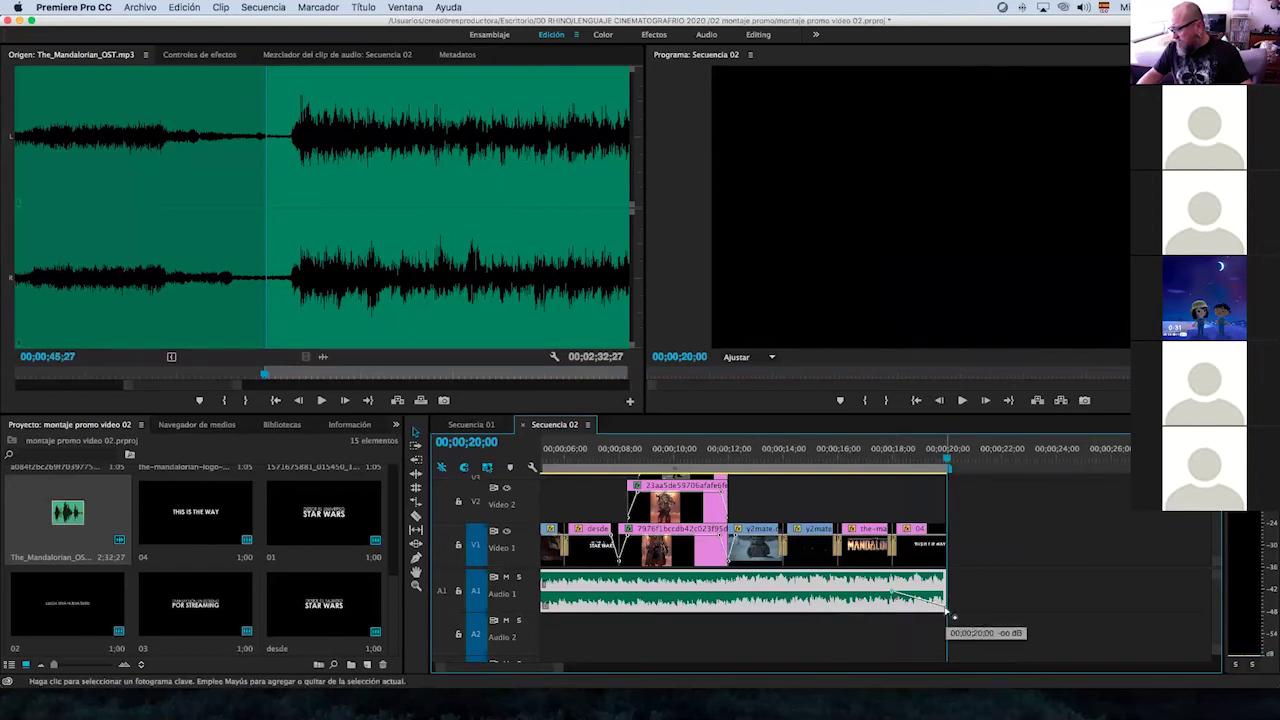
left_click_drag(950, 615, 948, 628)
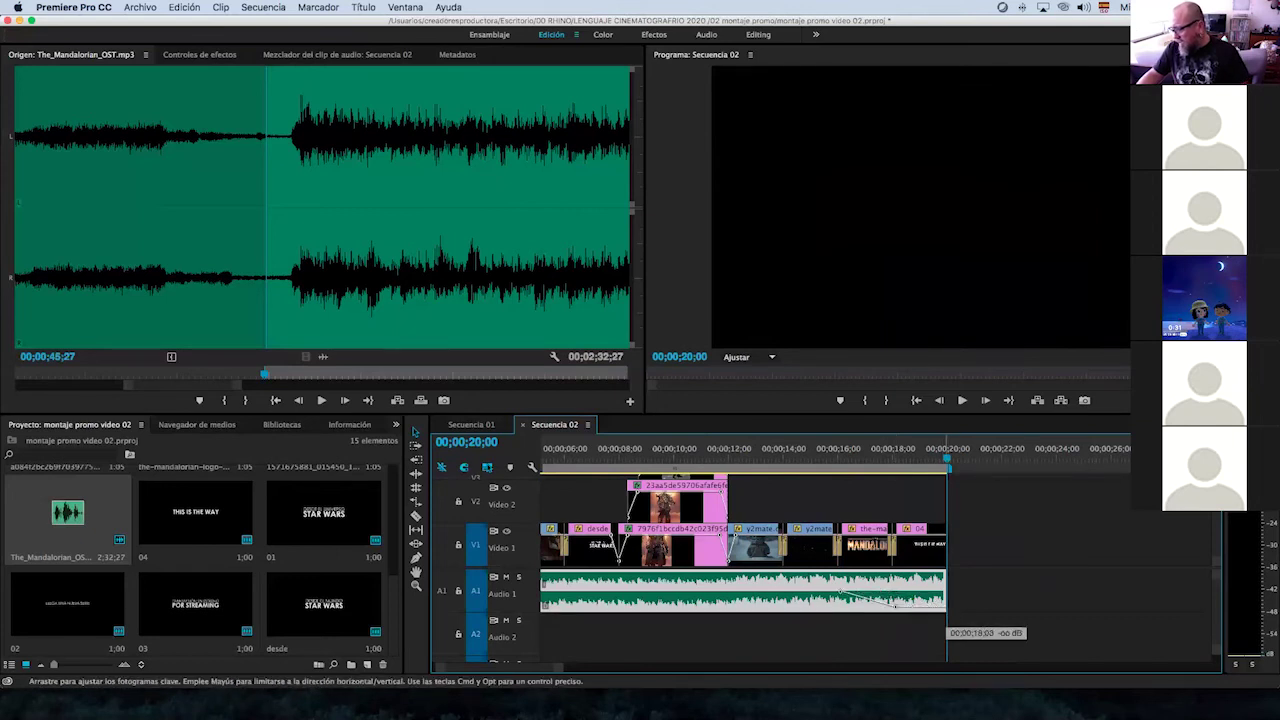
left_click_drag(893, 607, 893, 608)
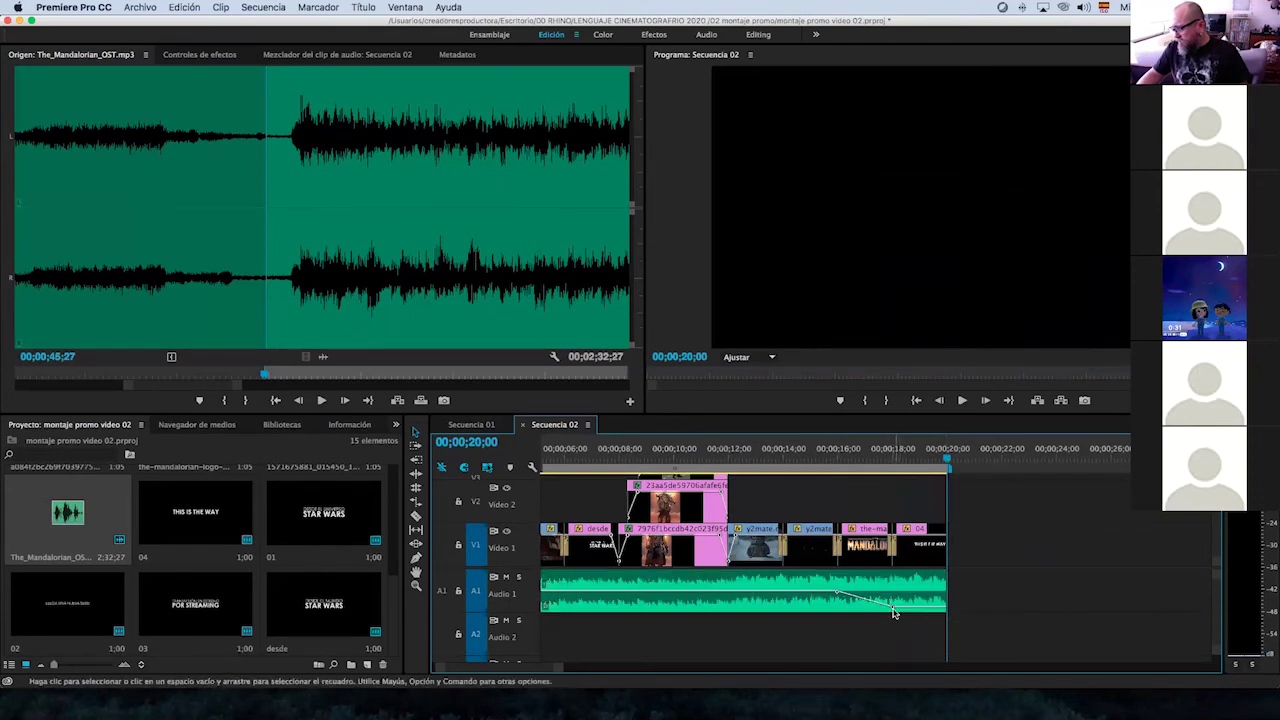
left_click_drag(935, 605, 943, 605)
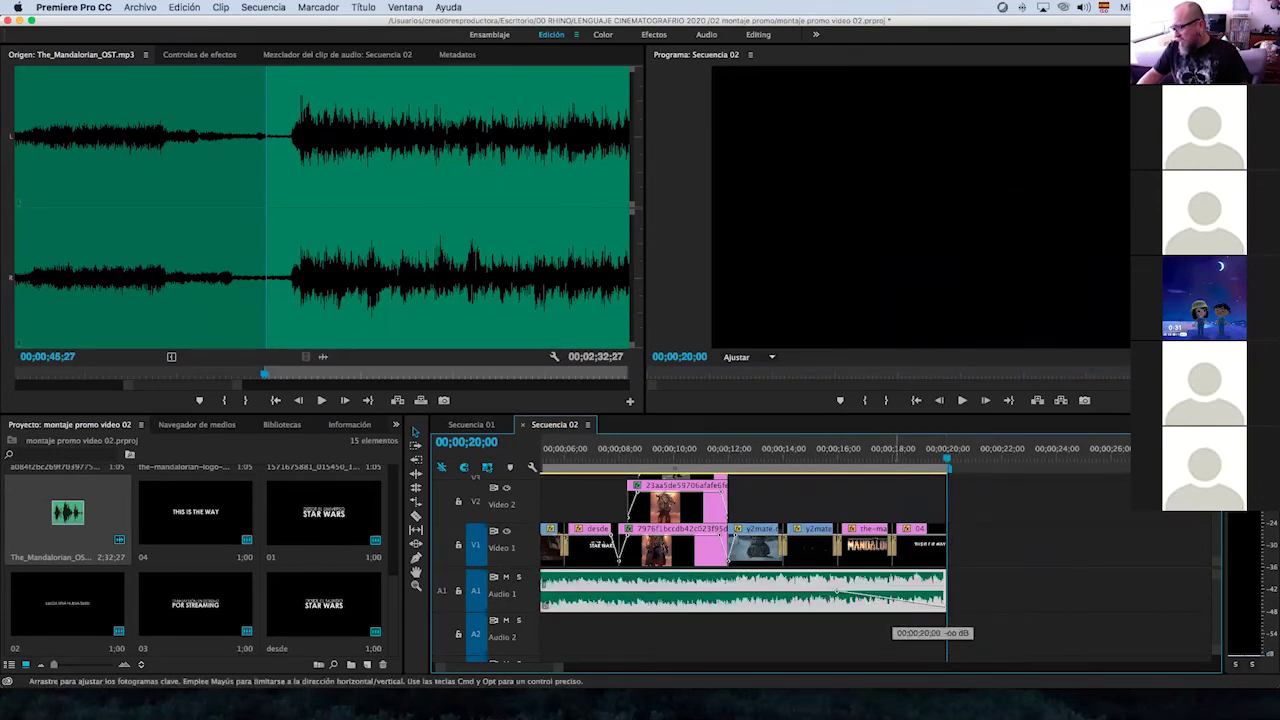
key("Up")
key("Up")
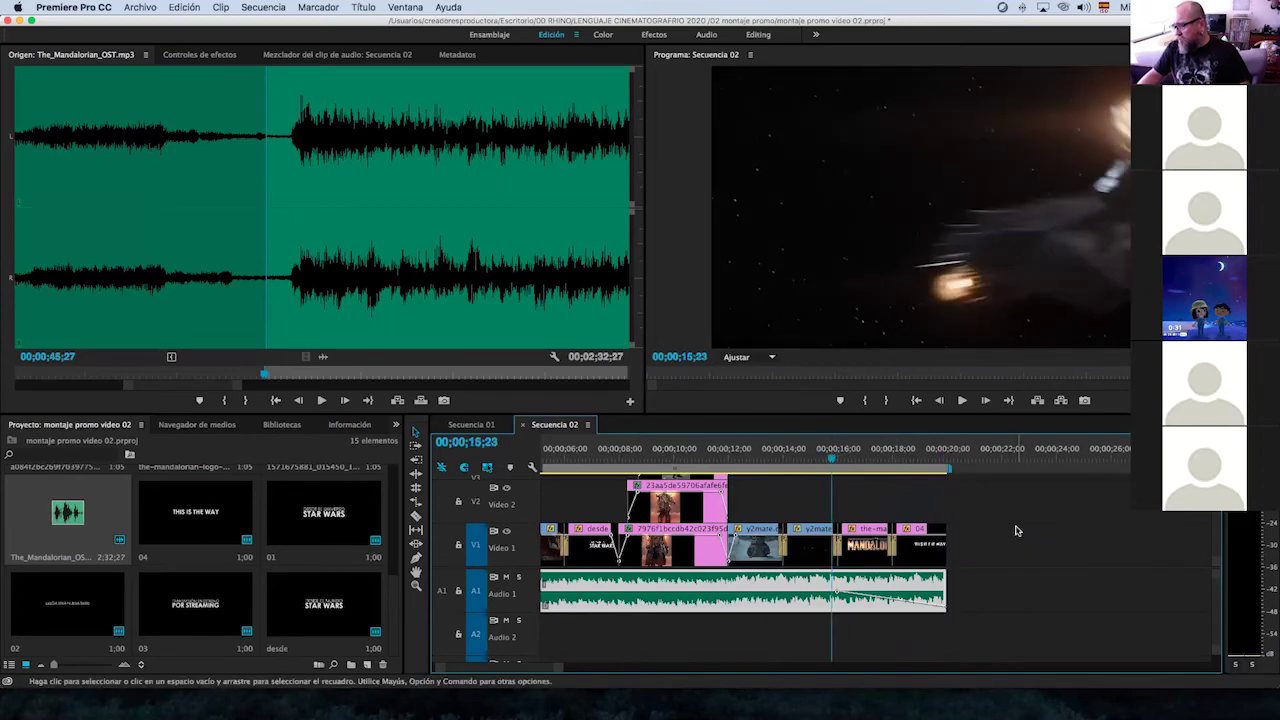
key("space")
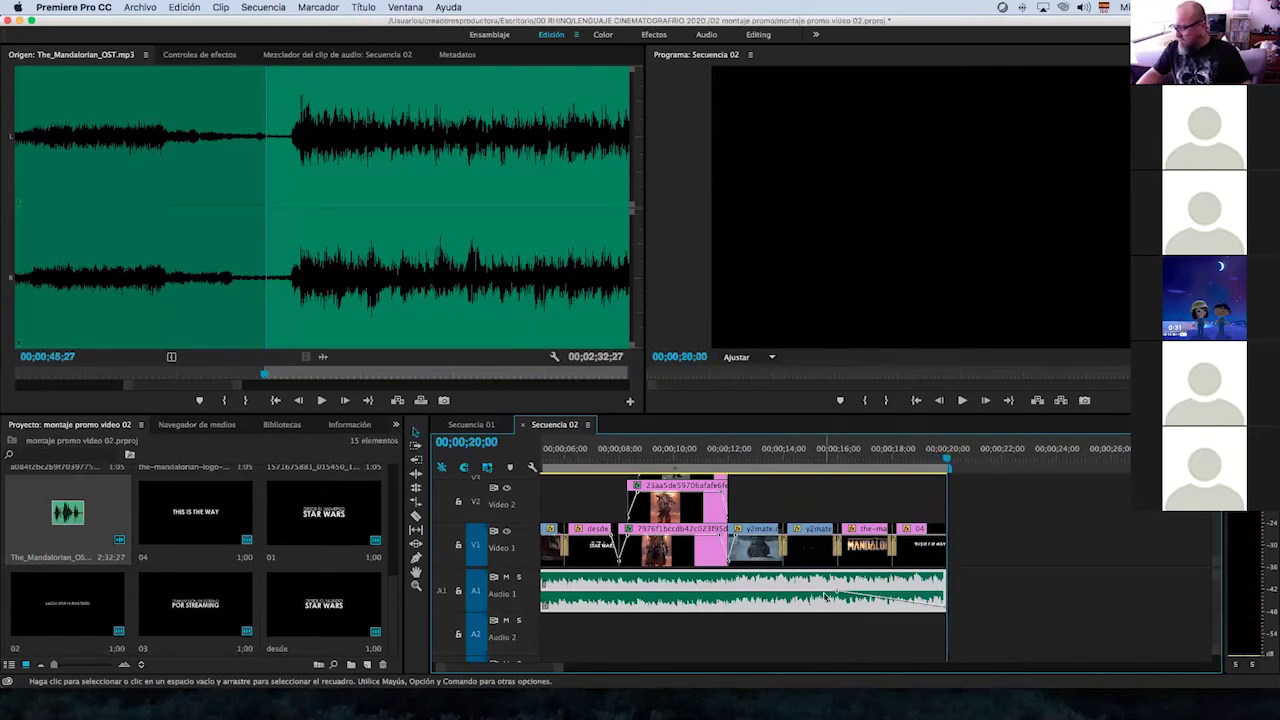
Start the fade from full volume at 17;03, replay the ending, then return to the sequence start.
left_click_drag(838, 595, 922, 594)
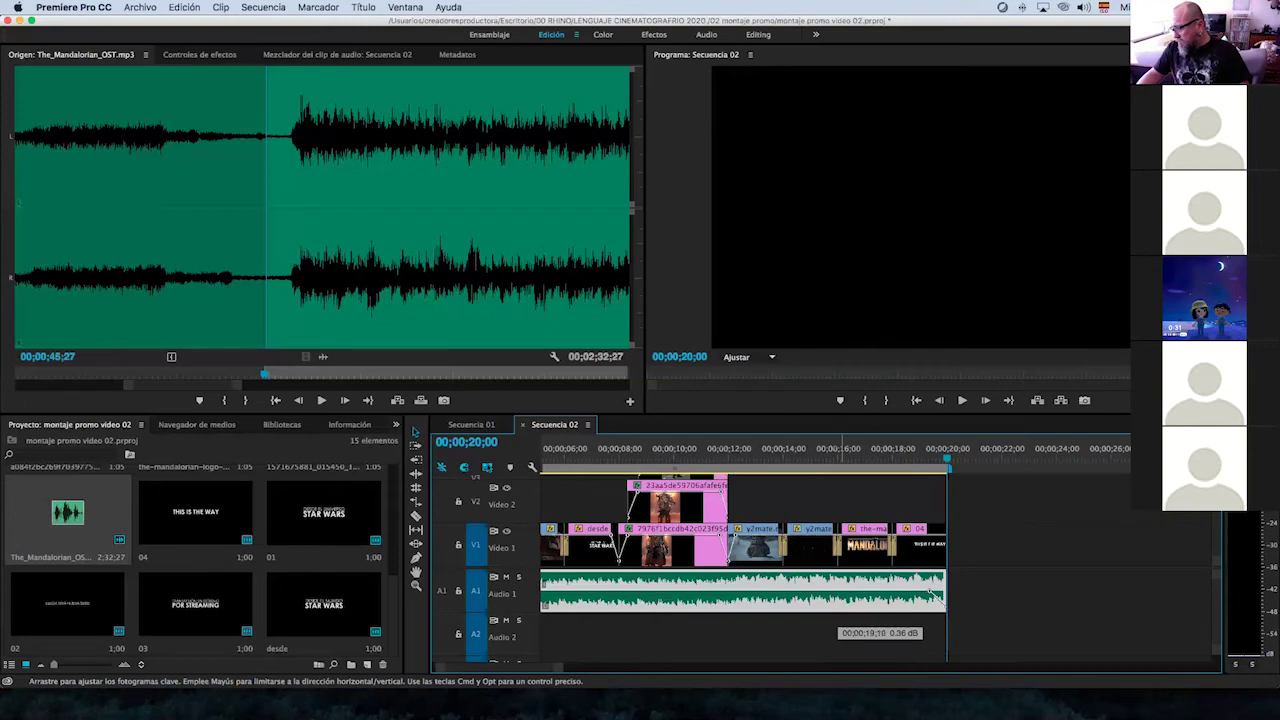
key("Up")
key("space")
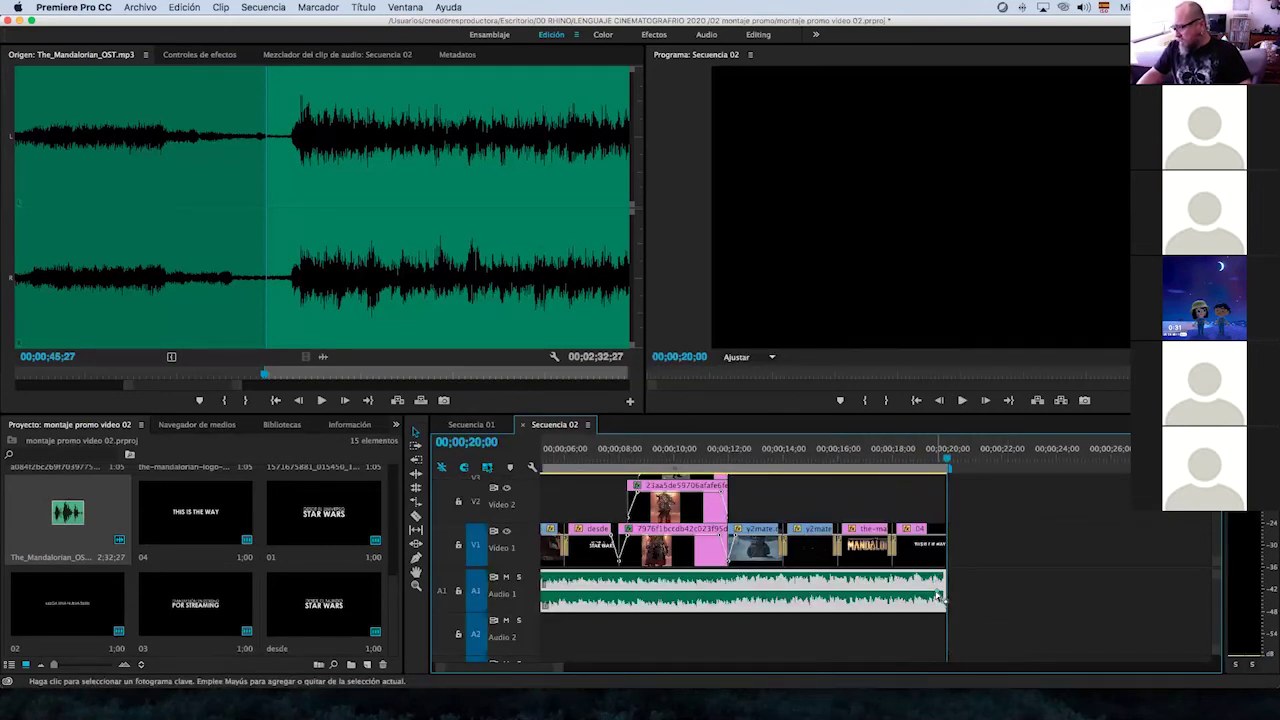
left_click_drag(937, 595, 940, 604)
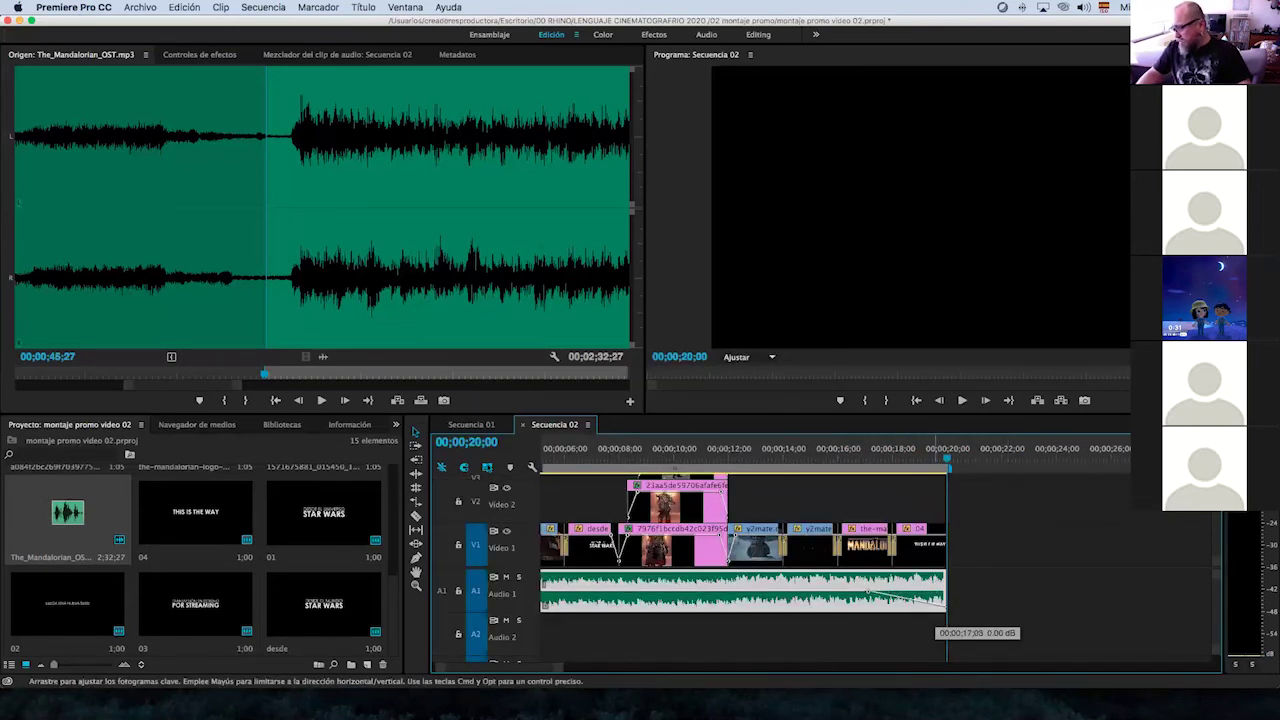
key("Up")
key("space")
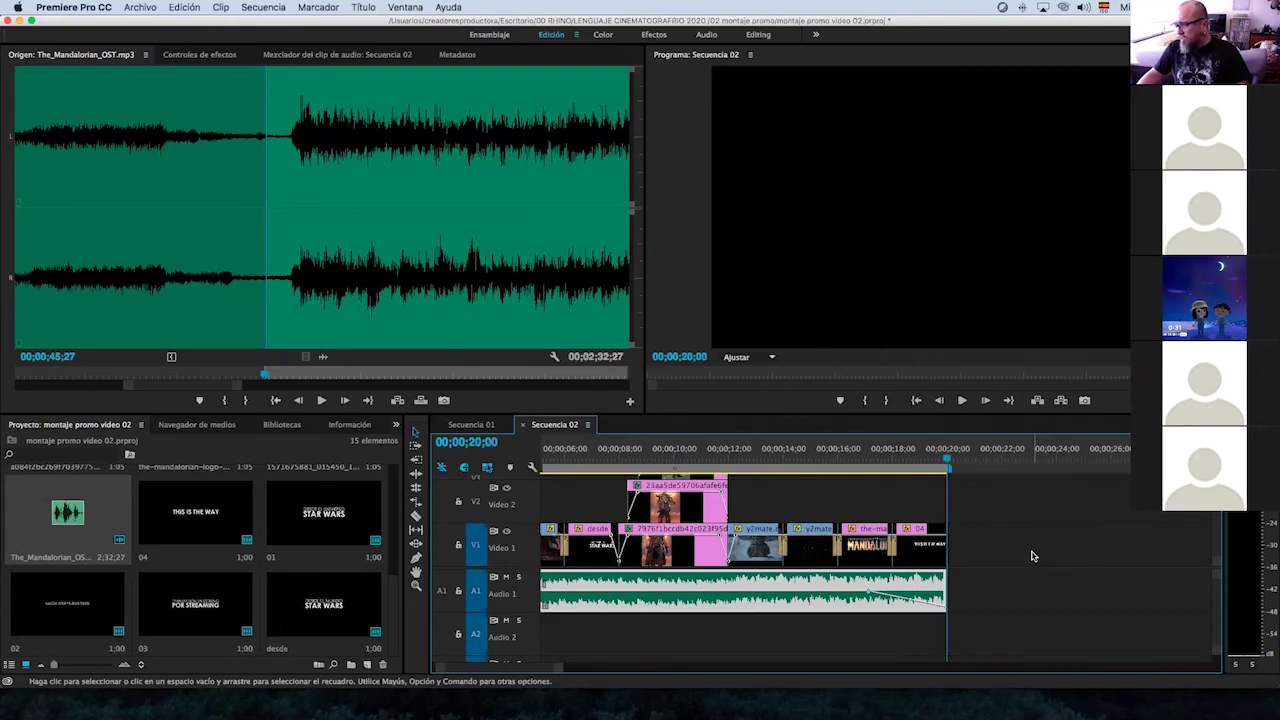
scroll(1033, 556, "up", 3)
left_click_drag(582, 456, 561, 457)
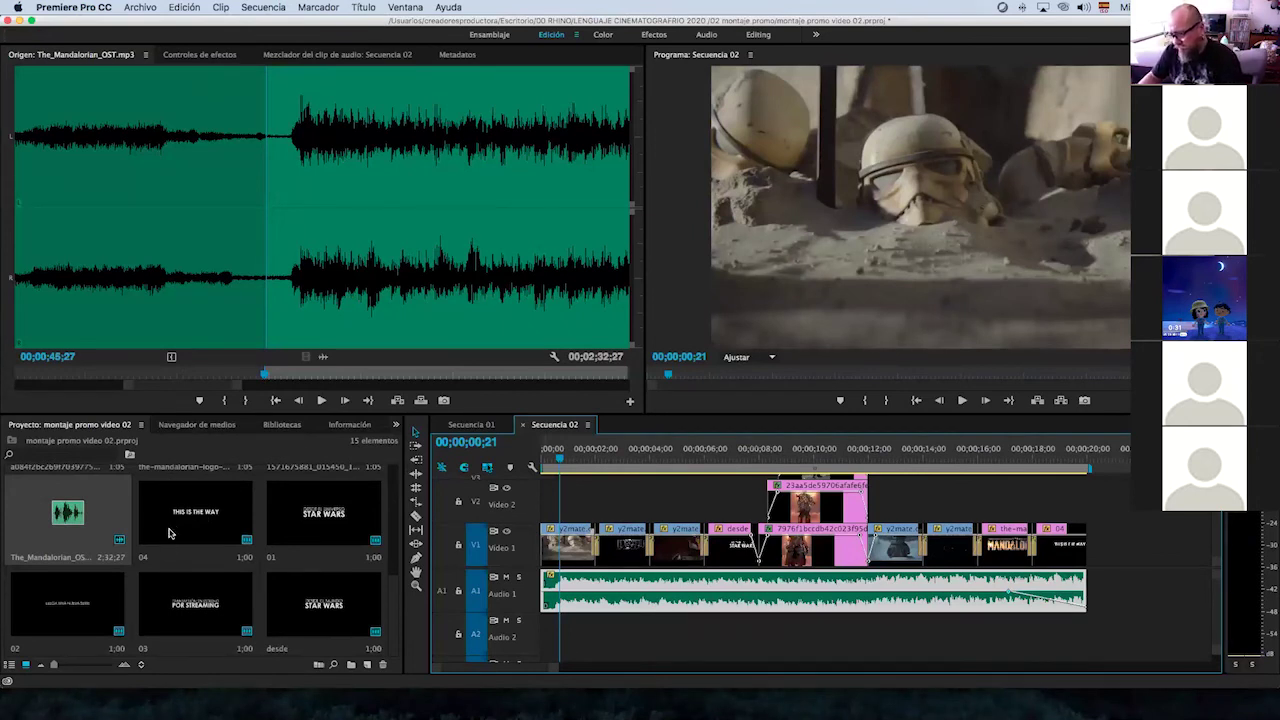
Open the Mandalorian trailer in the Source Monitor and mark the excerpt's Out point at 23;07.
left_click_drag(401, 608, 397, 485)
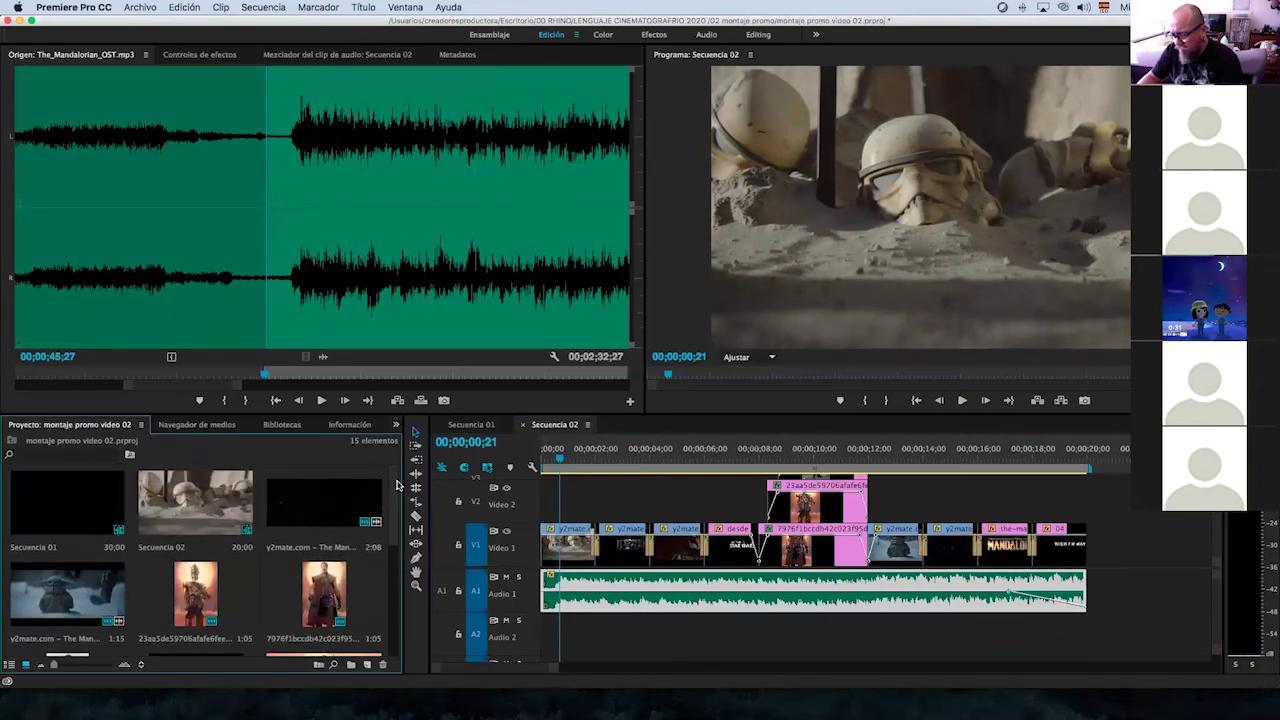
double_click(328, 505)
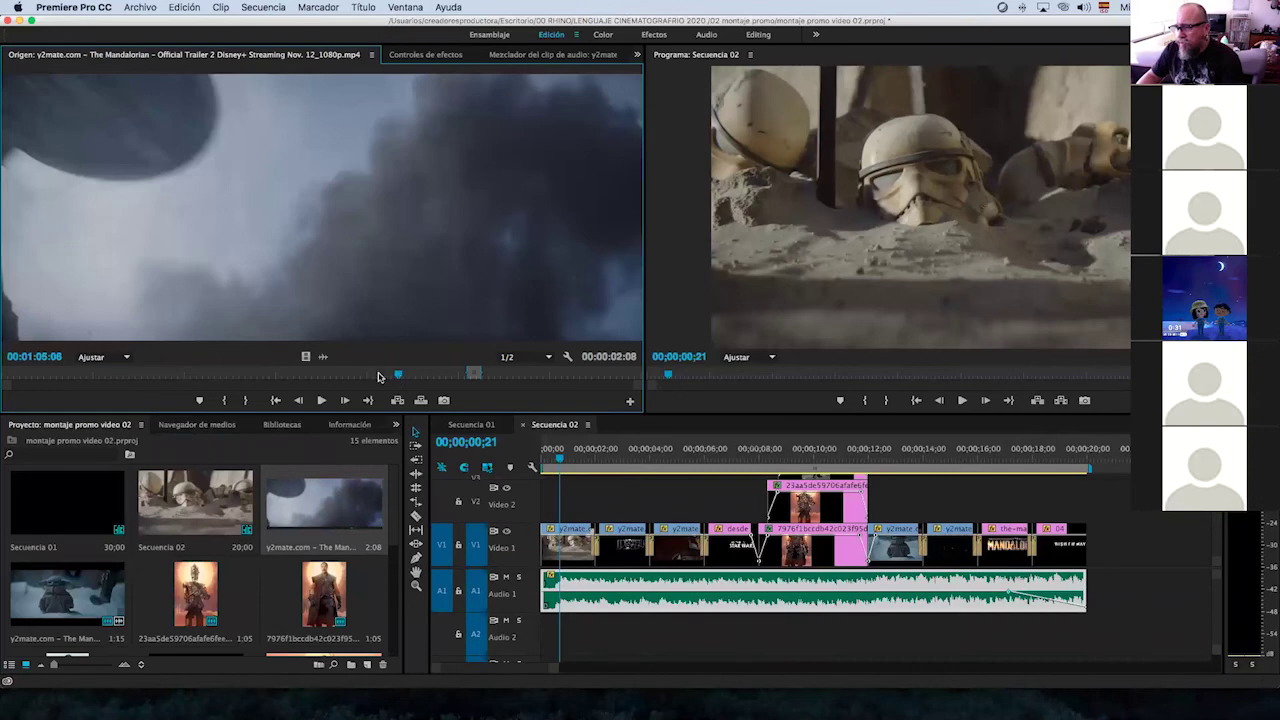
left_click_drag(398, 376, 283, 376)
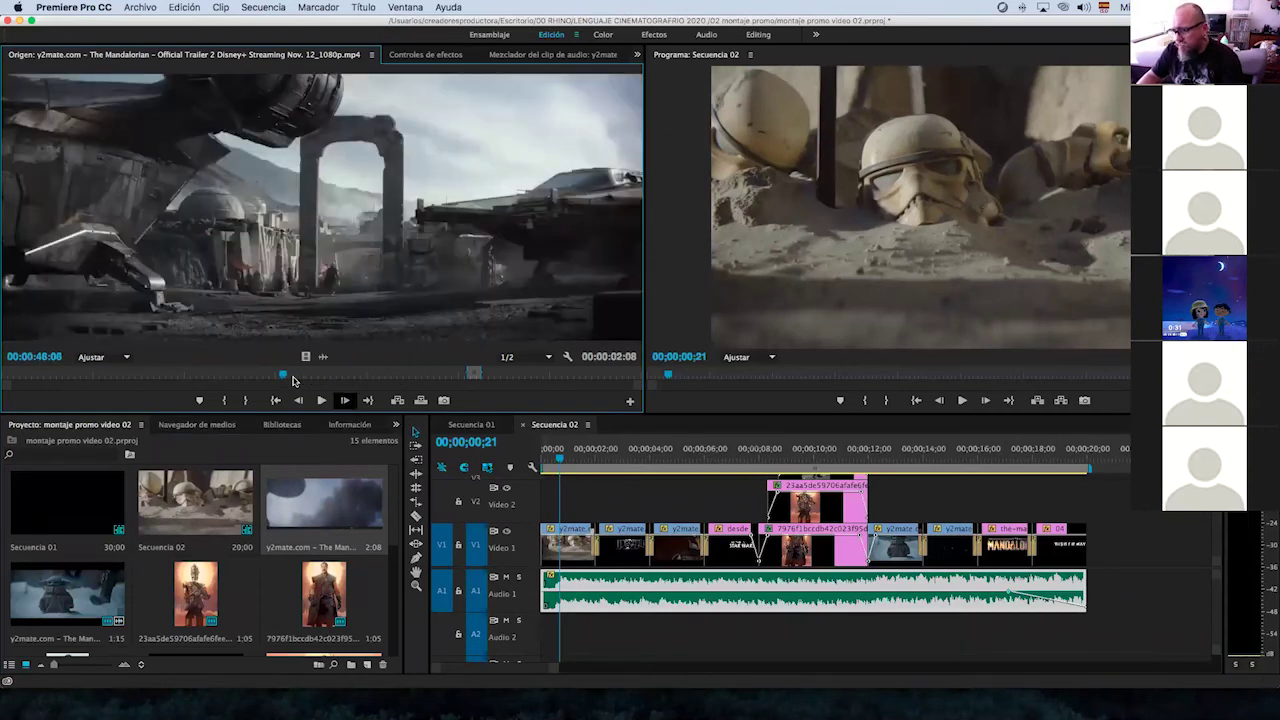
mouse_move(283, 376)
left_mouse_down()
mouse_move(42, 377)
mouse_move(107, 379)
left_mouse_up()
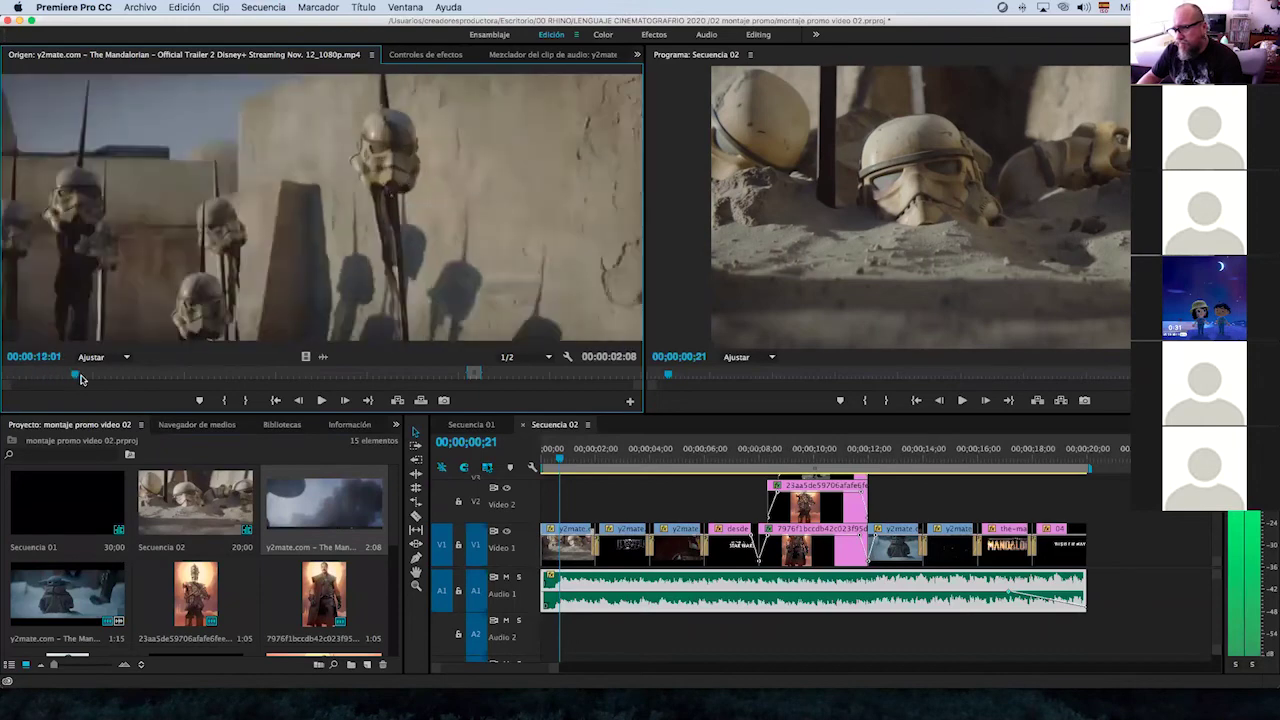
left_click_drag(109, 379, 142, 377)
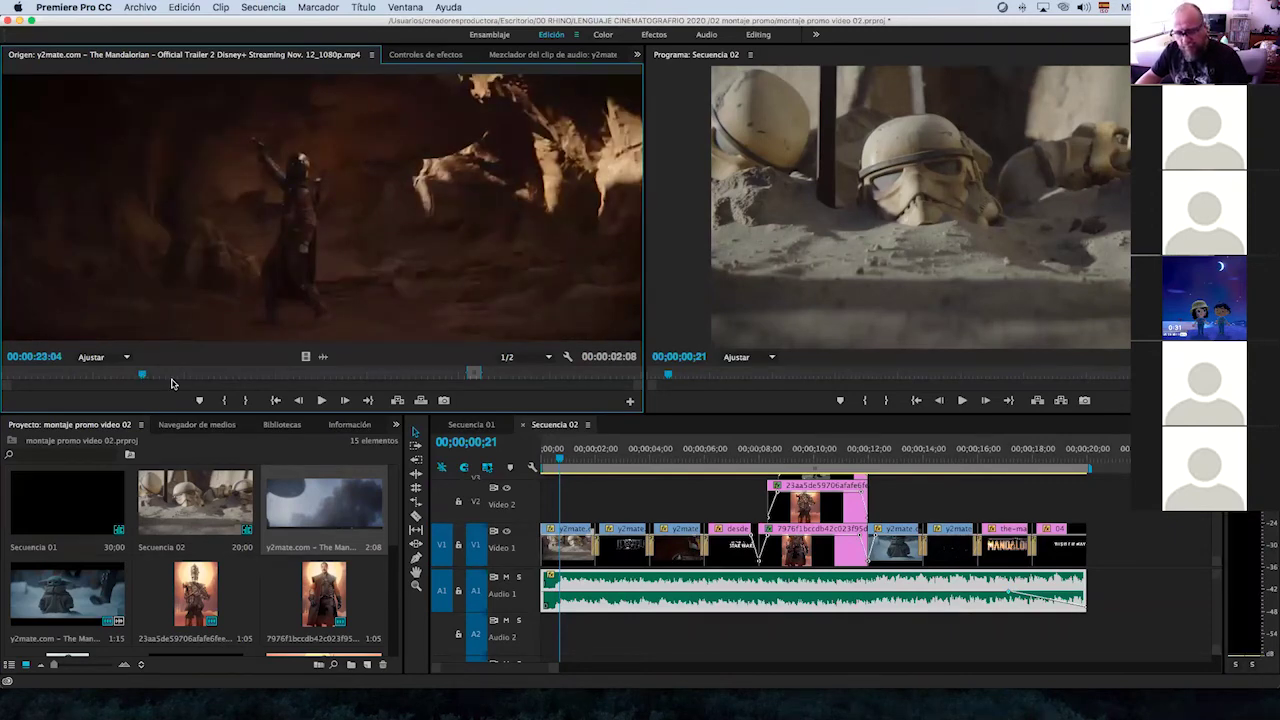
key("Right")
key("Right")
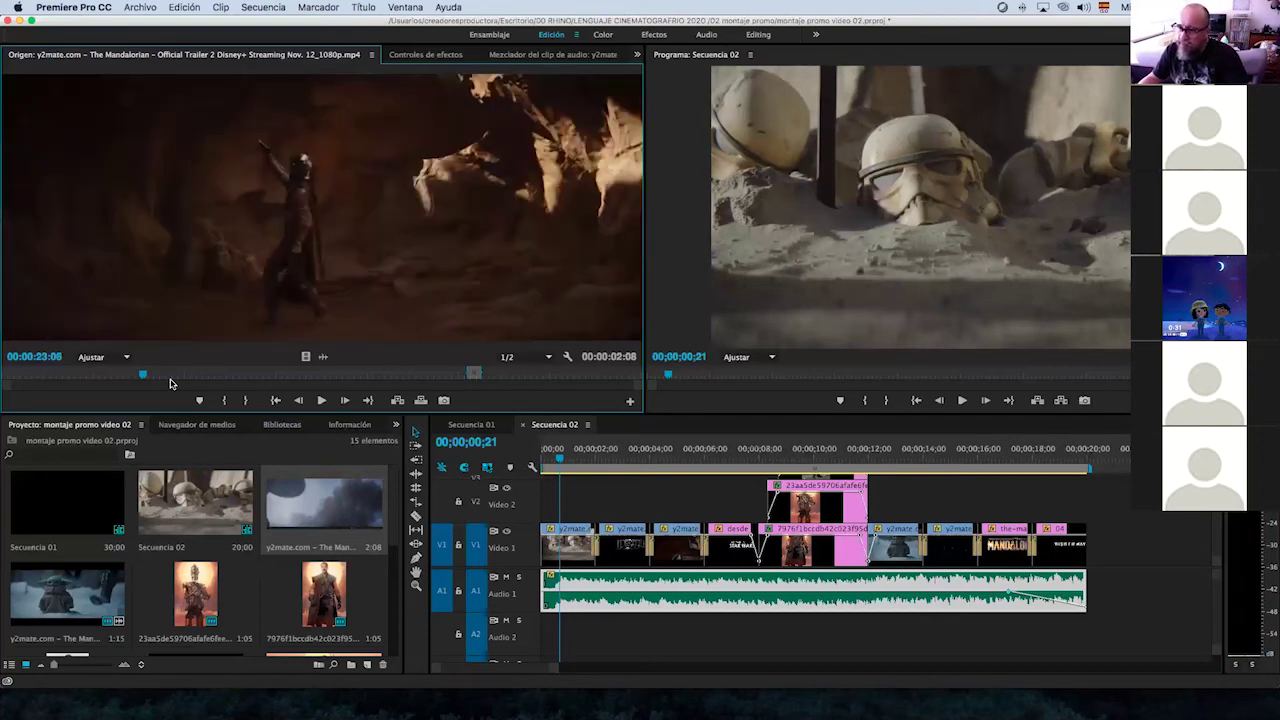
key("Right")
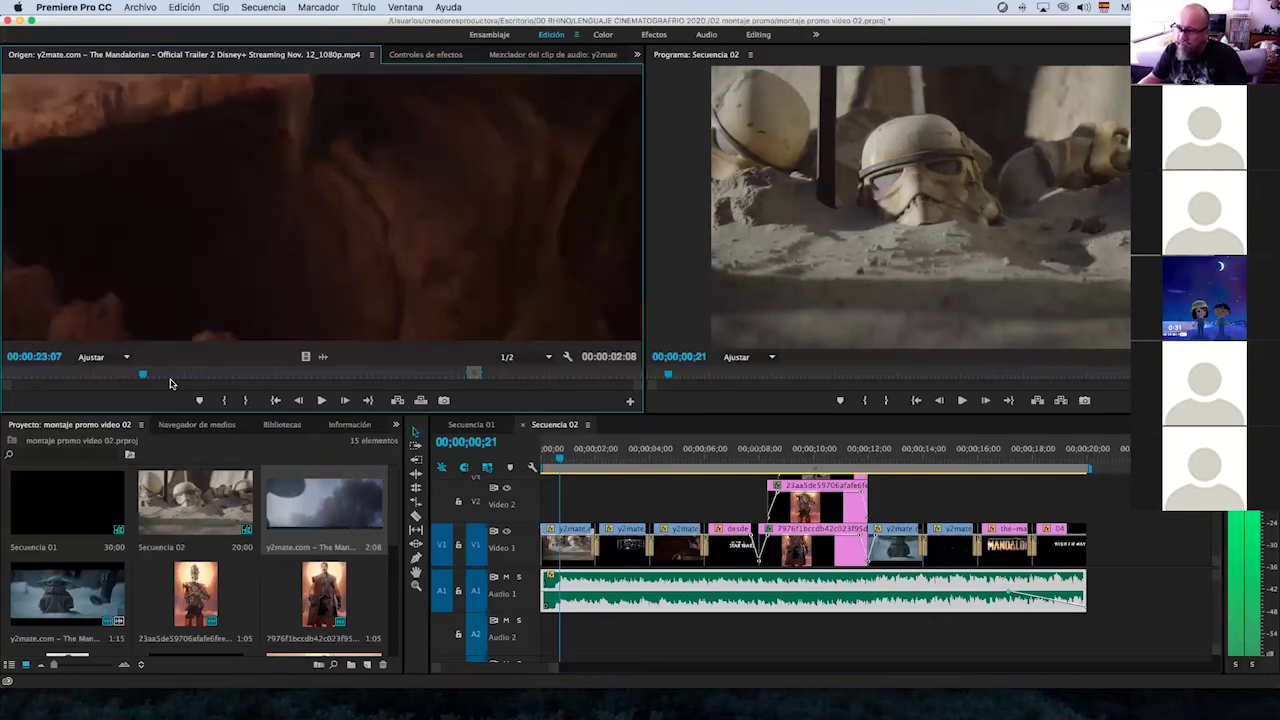
key("Left")
key("Left")
key("Left")
key("Left")
key("Left")
key("Left")
key("Right")
key("Right")
key("Right")
key("Right")
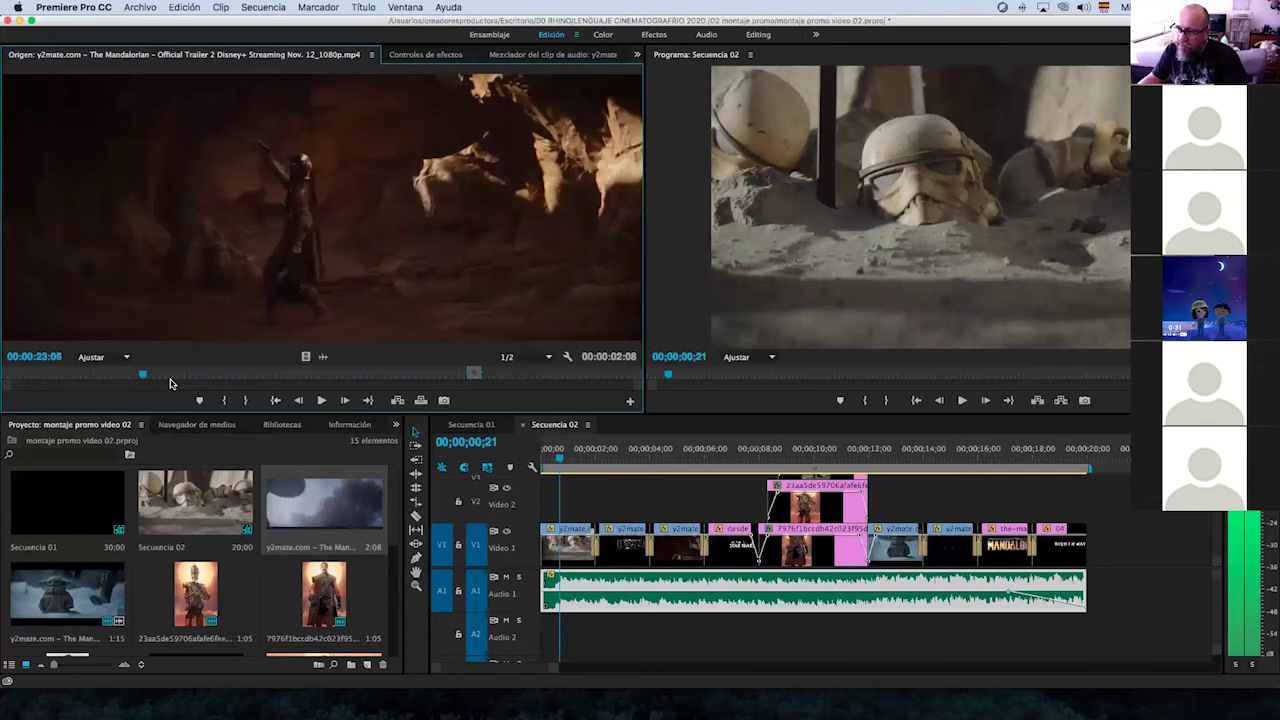
key("Right")
key("Left")
key("Right")
key("Left")
key("Right")
key("Right")
key("Left")
key("Right")
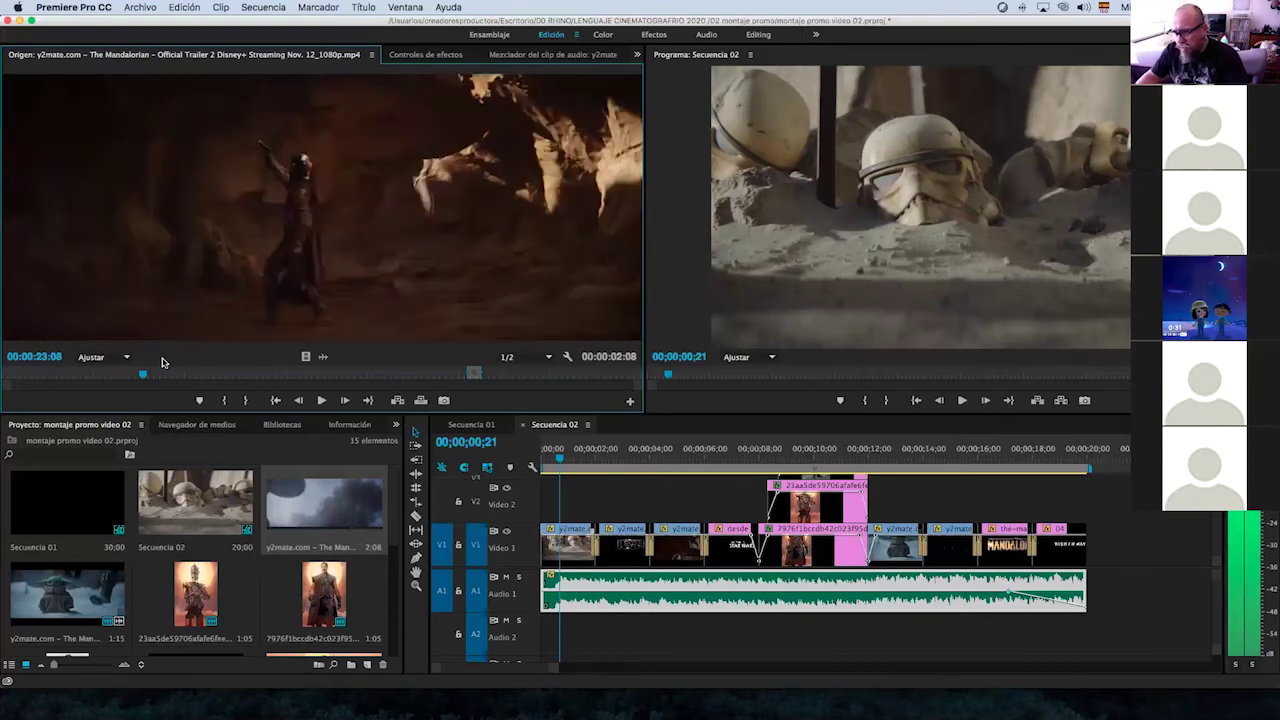
left_click(245, 400)
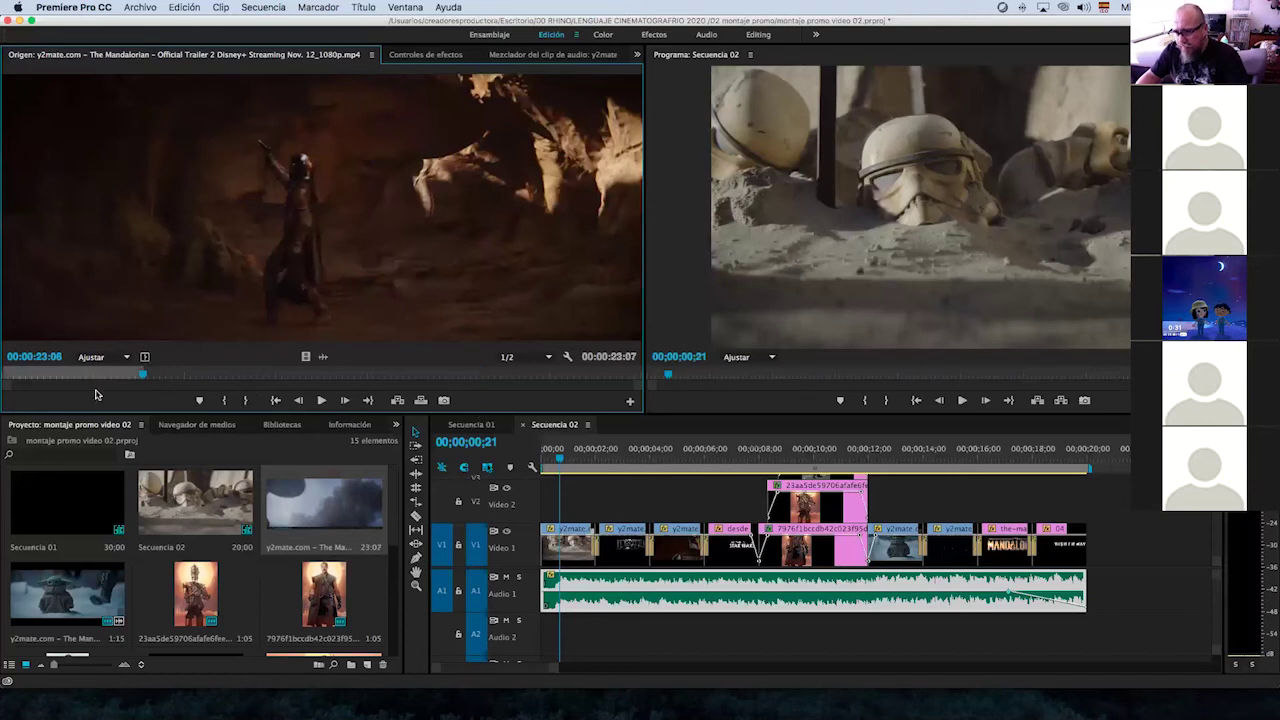
Set the In point at 21;20 and place the 1;11 excerpt after the sequence end.
left_click_drag(144, 378, 135, 376)
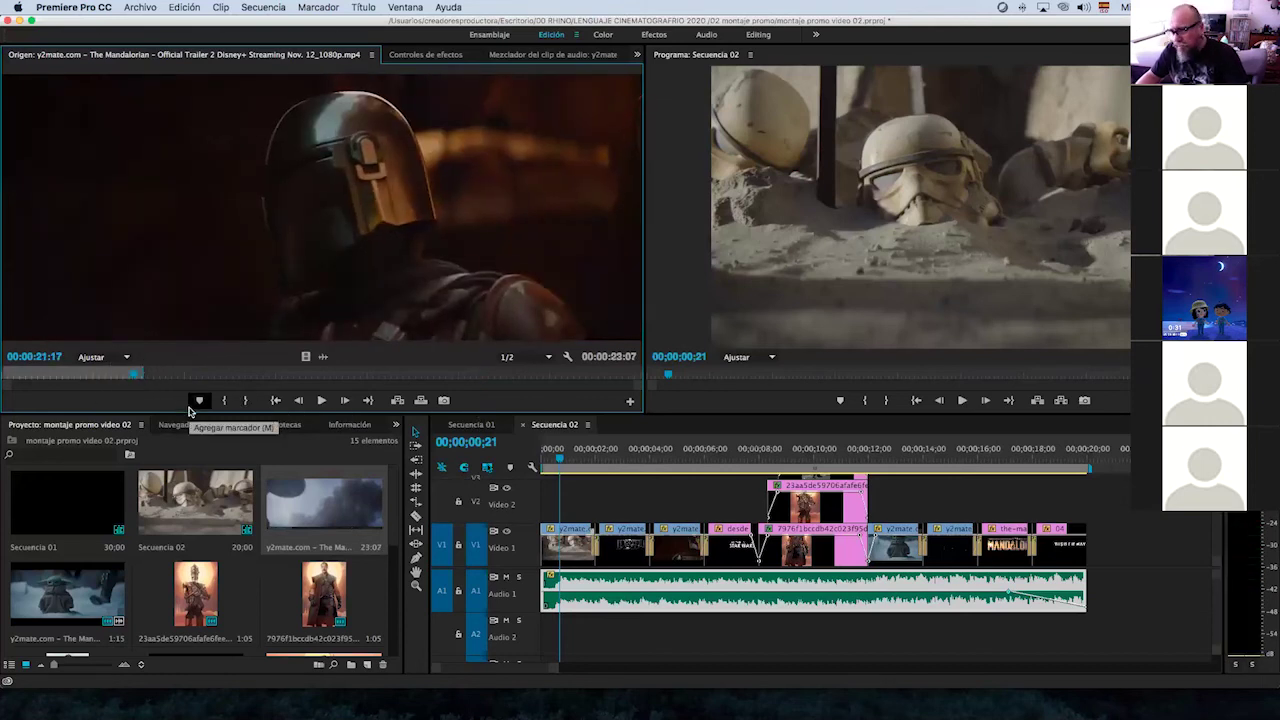
key("Right")
key("Left")
key("Right")
key("Right")
left_click(224, 400)
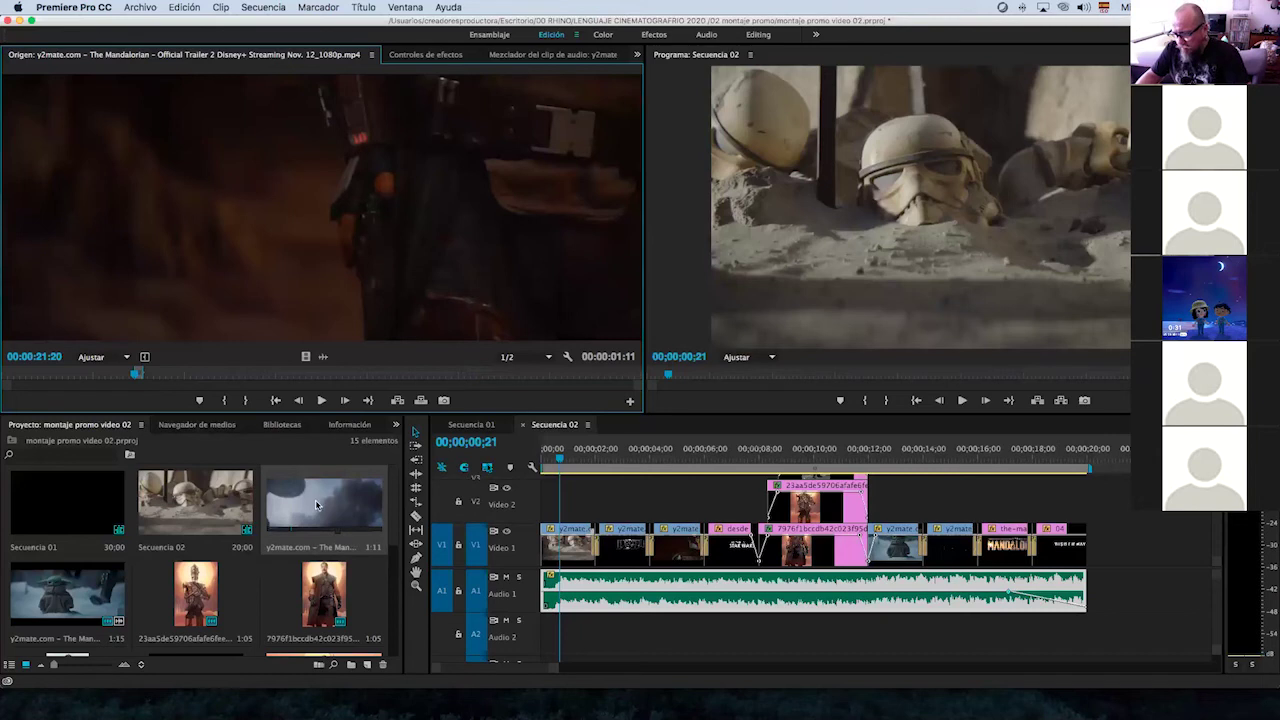
left_click_drag(316, 505, 1122, 541)
scroll(956, 557, "right", 5)
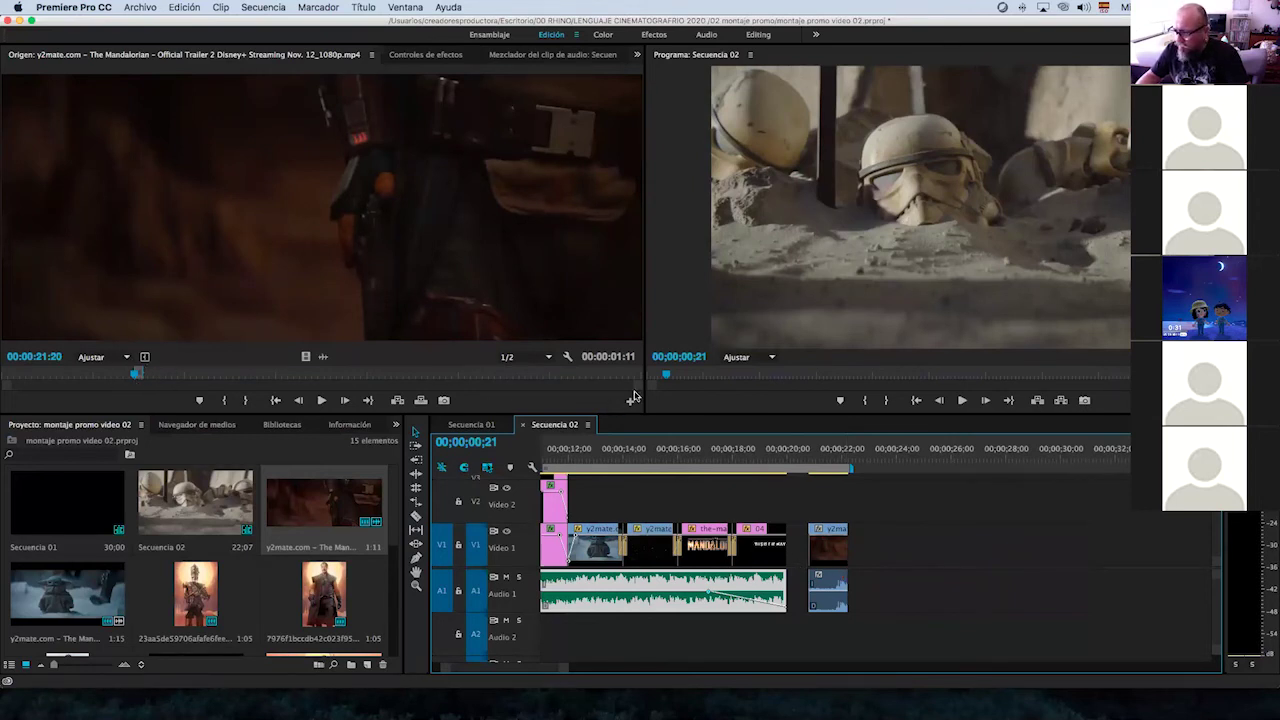
Preview the added trailer clip and pull its audio rubber band down to about -2.58 dB.
left_click_drag(638, 390, 350, 381)
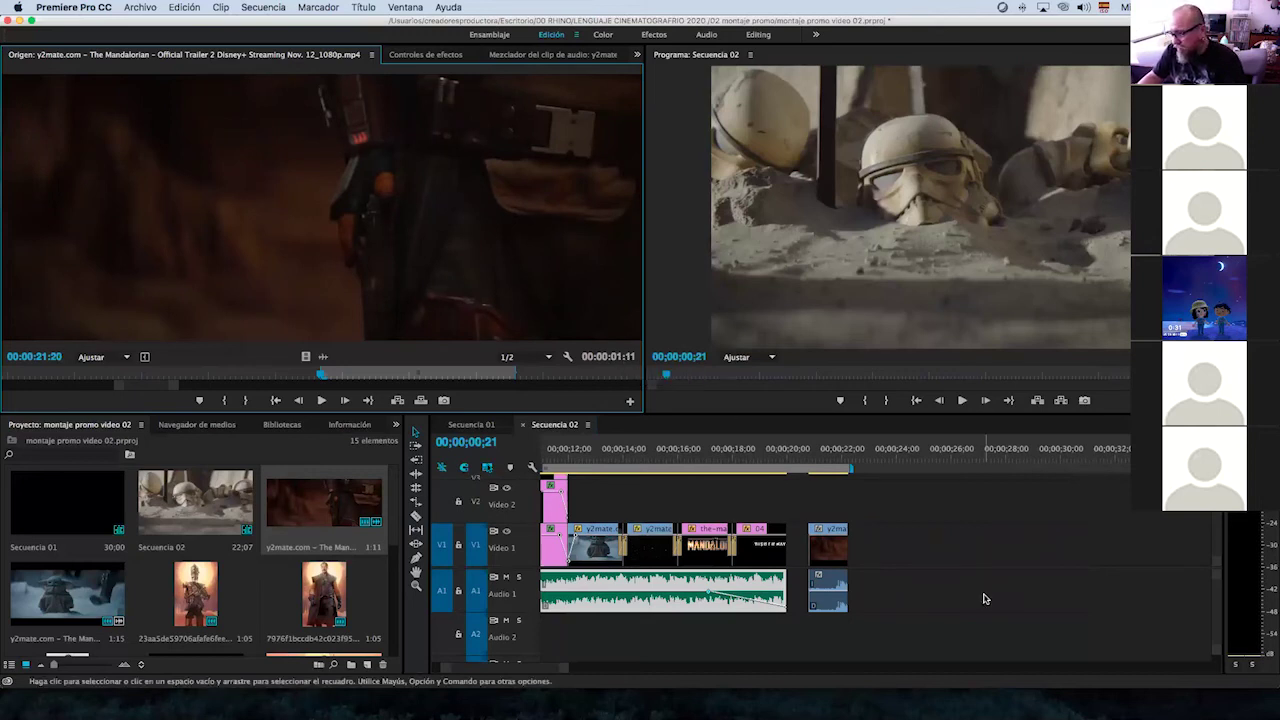
left_click(822, 458)
mouse_move(828, 460)
left_mouse_down()
mouse_move(853, 464)
mouse_move(835, 473)
left_mouse_up()
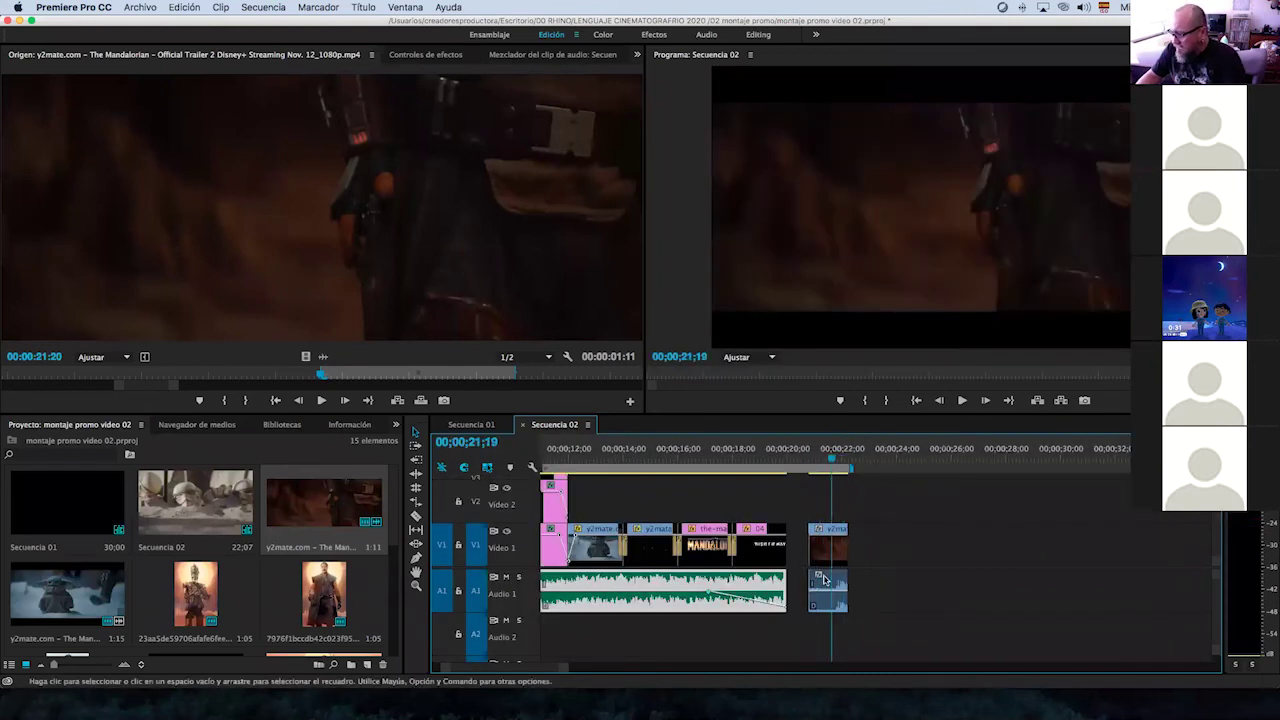
left_click(828, 582)
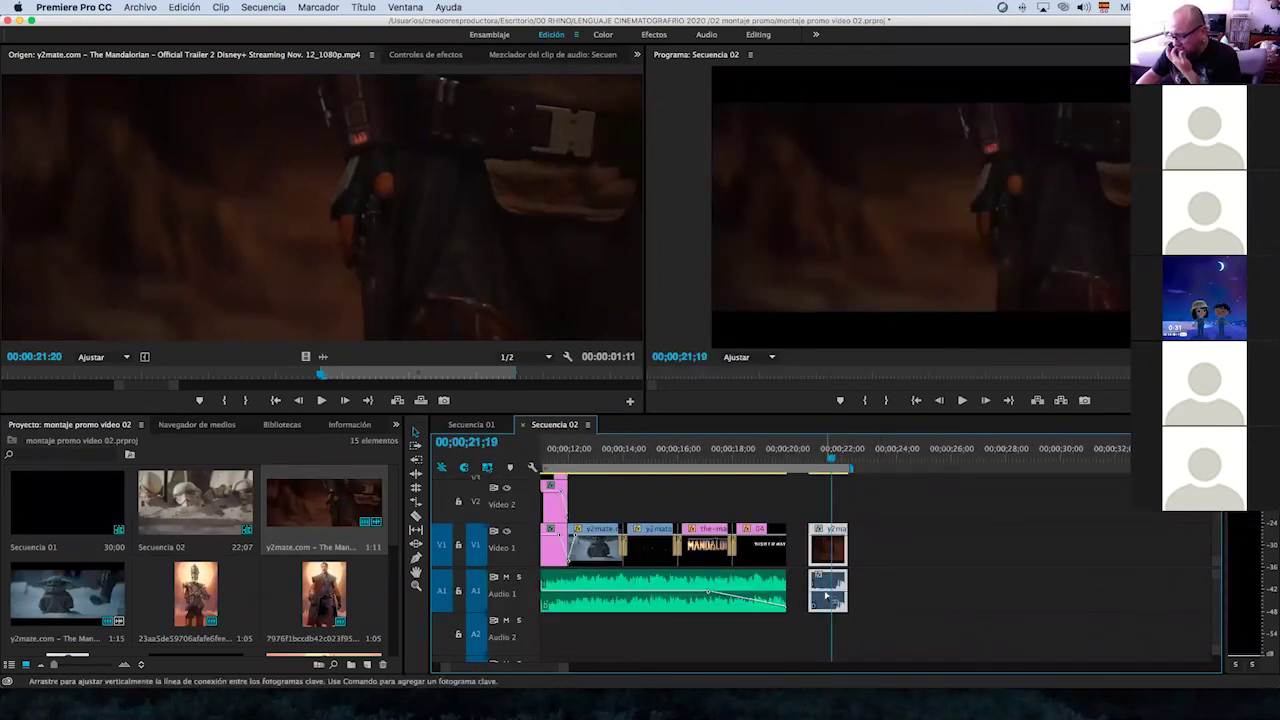
mouse_move(828, 592)
left_mouse_down()
mouse_move(830, 628)
mouse_move(832, 578)
mouse_move(832, 590)
left_mouse_up()
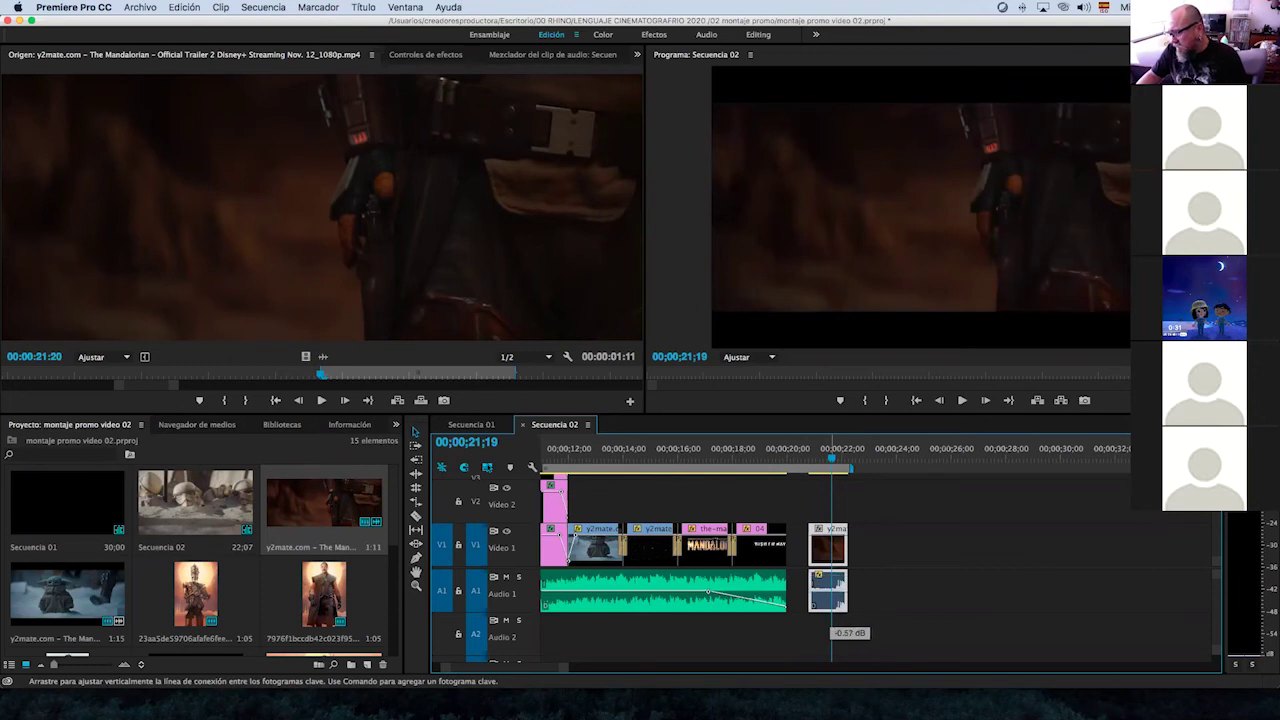
left_click_drag(832, 598, 885, 598)
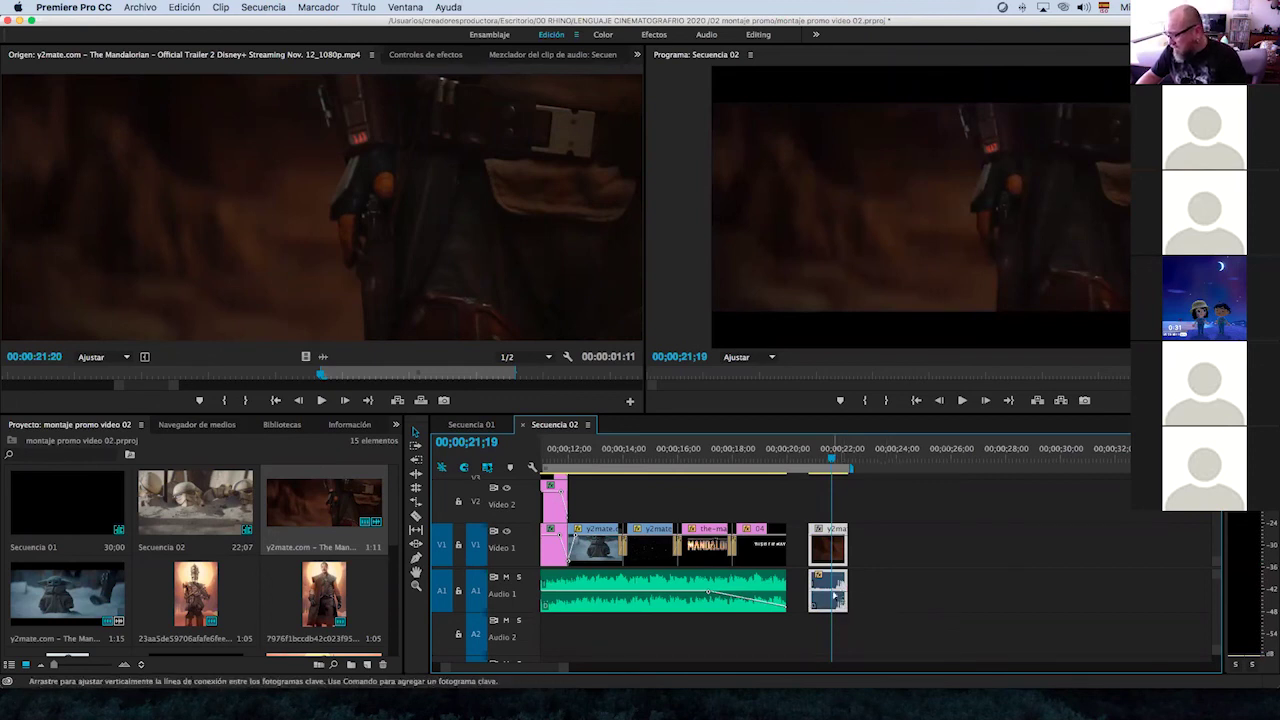
left_click_drag(837, 596, 839, 626)
mouse_move(833, 468)
left_mouse_down()
mouse_move(878, 470)
mouse_move(823, 474)
left_mouse_up()
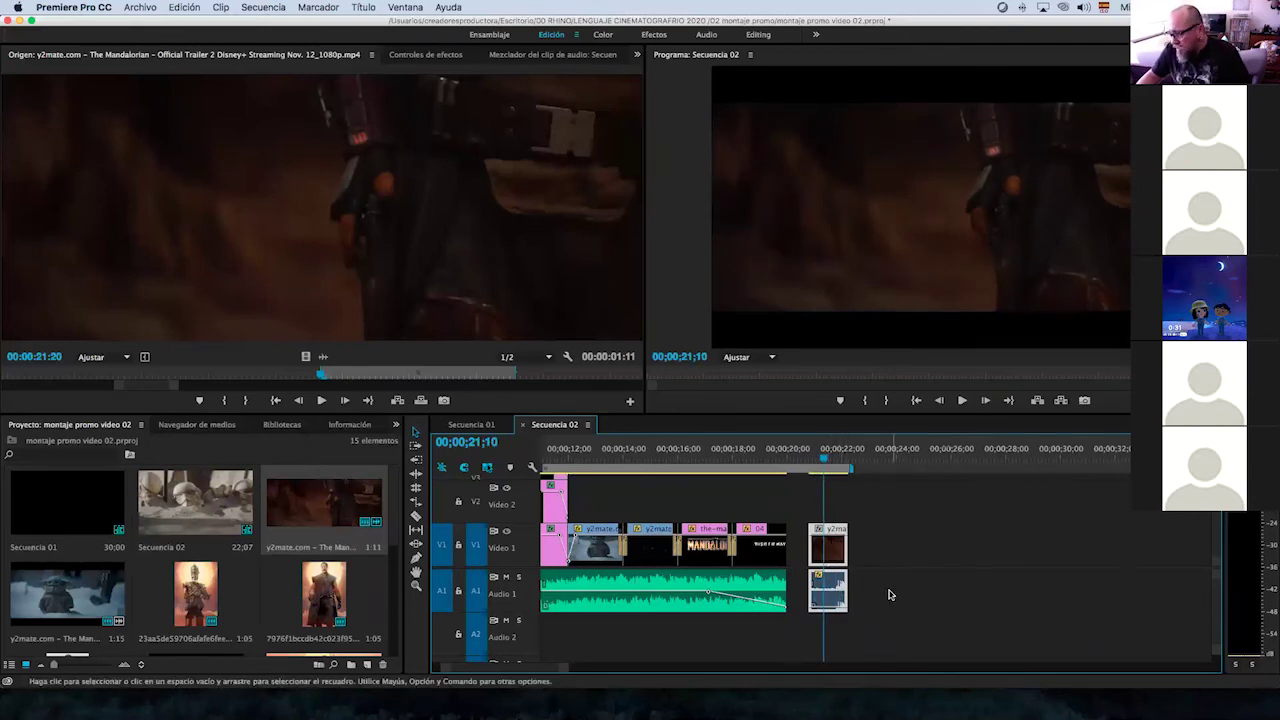
right_click(834, 583)
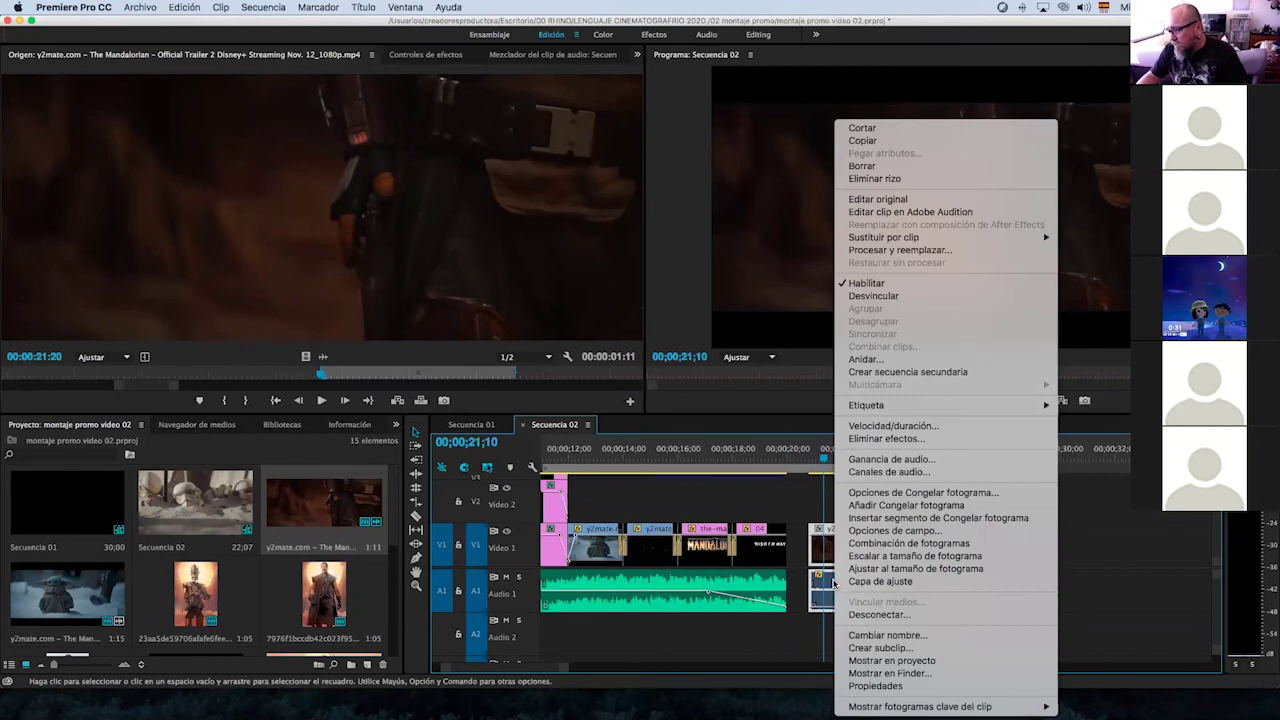
Unlink the last clip's audio with Desvincular and delete the audio part.
left_click(875, 296)
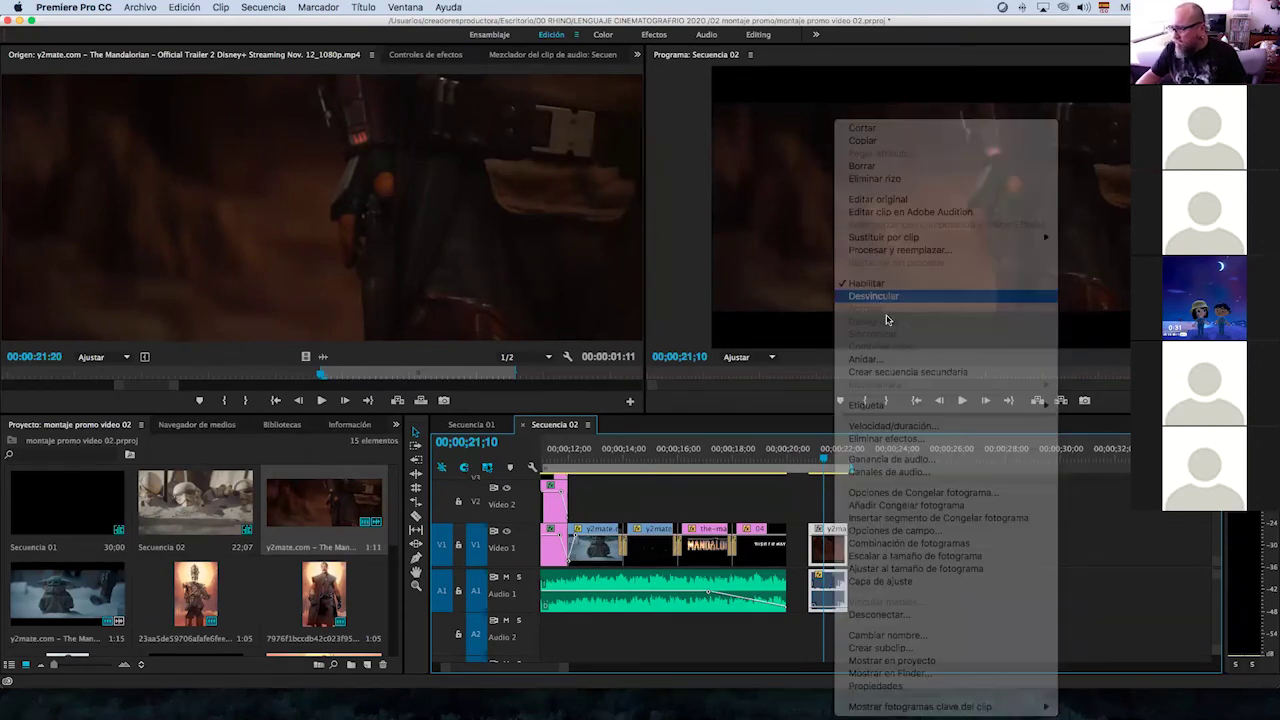
left_click(835, 590)
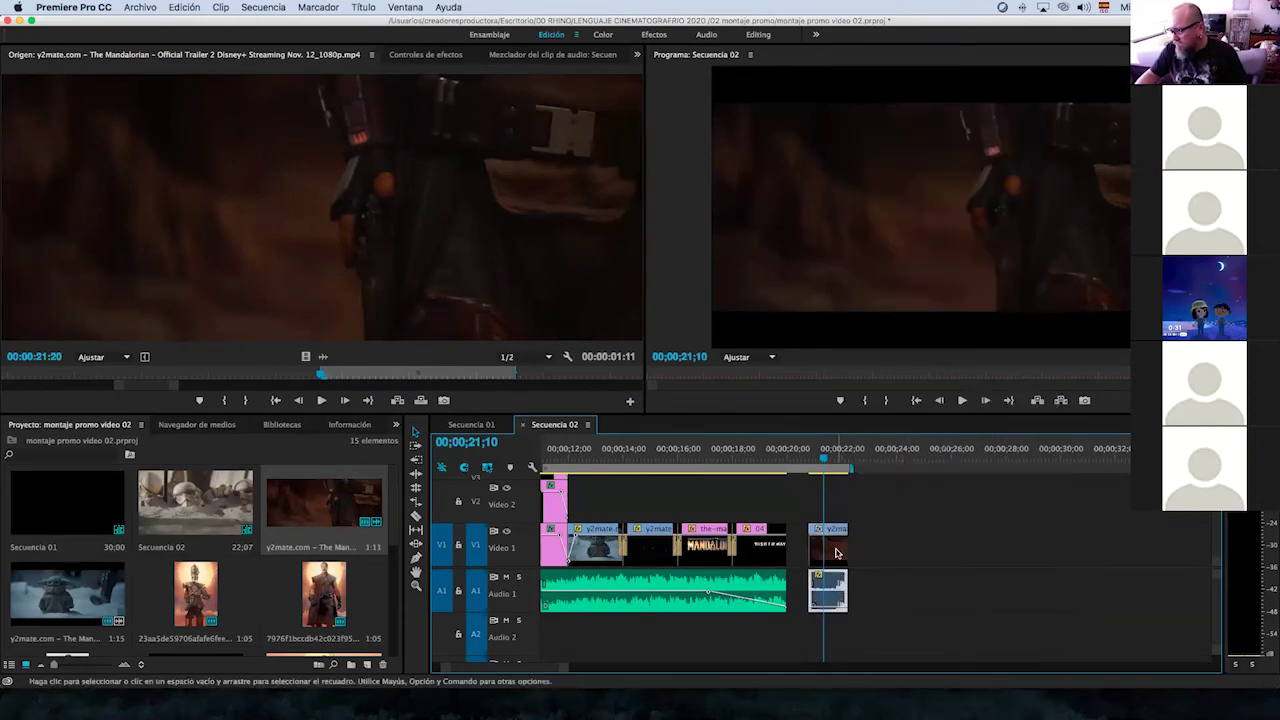
left_click(835, 593)
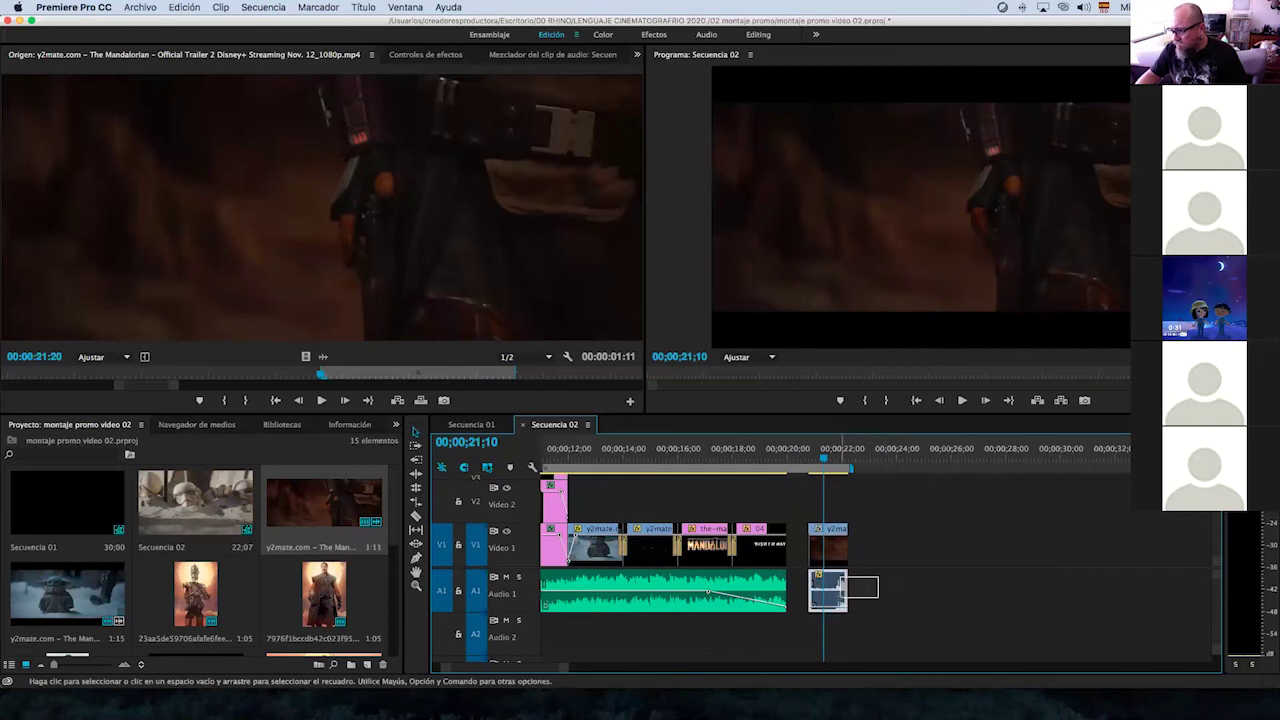
key("Delete")
Set the last video clip's Escala to 137 under Movimiento in Controles de efectos.
left_click_drag(802, 462, 826, 462)
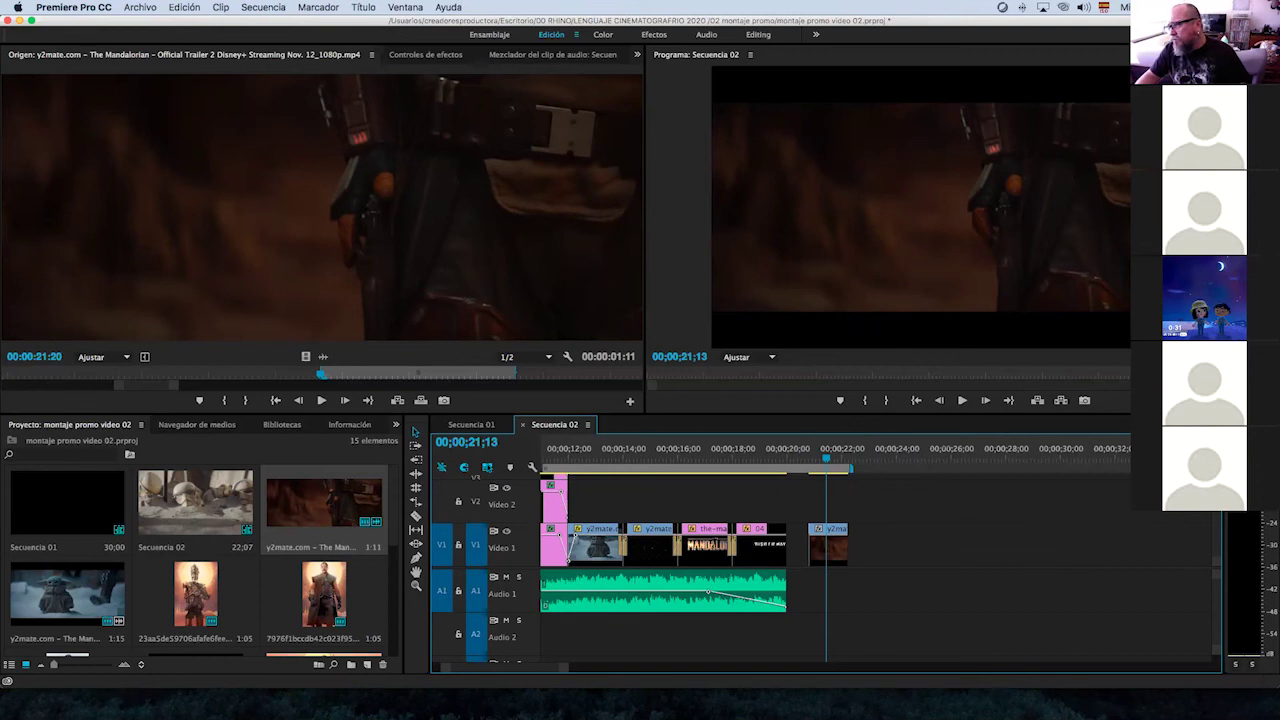
left_click(830, 556)
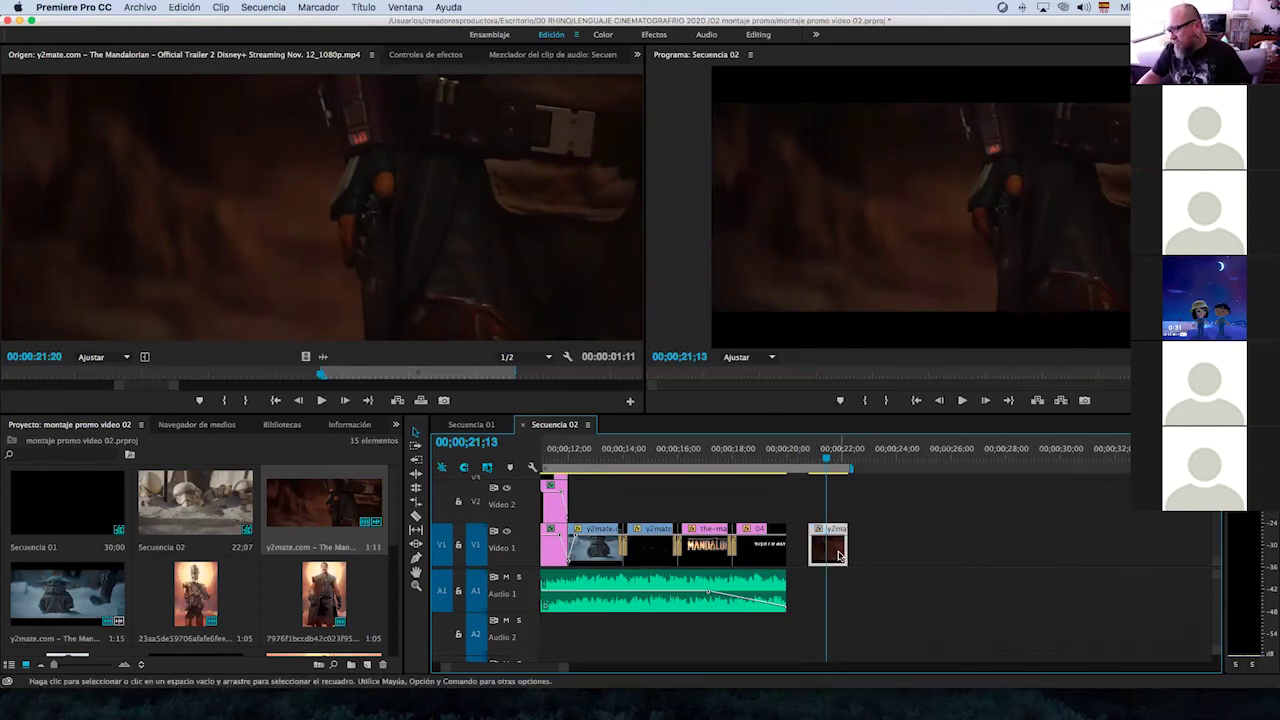
left_click(425, 55)
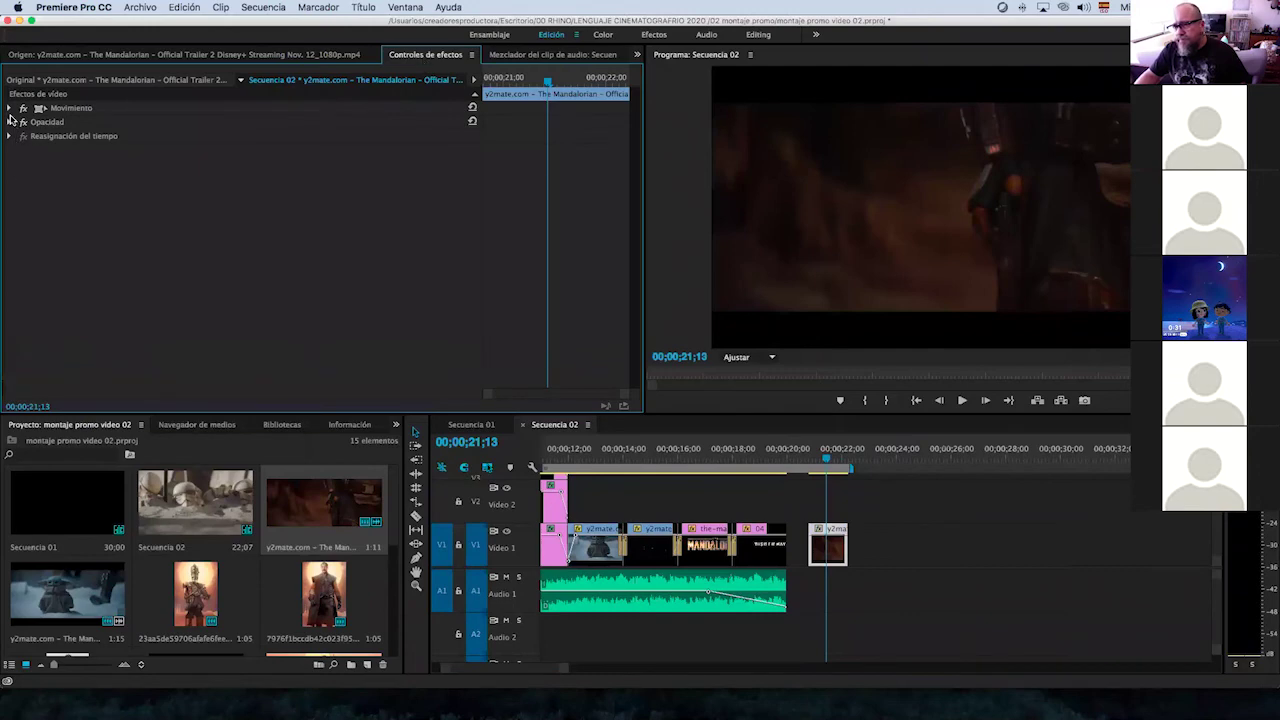
left_click(10, 109)
left_click_drag(248, 136, 285, 136)
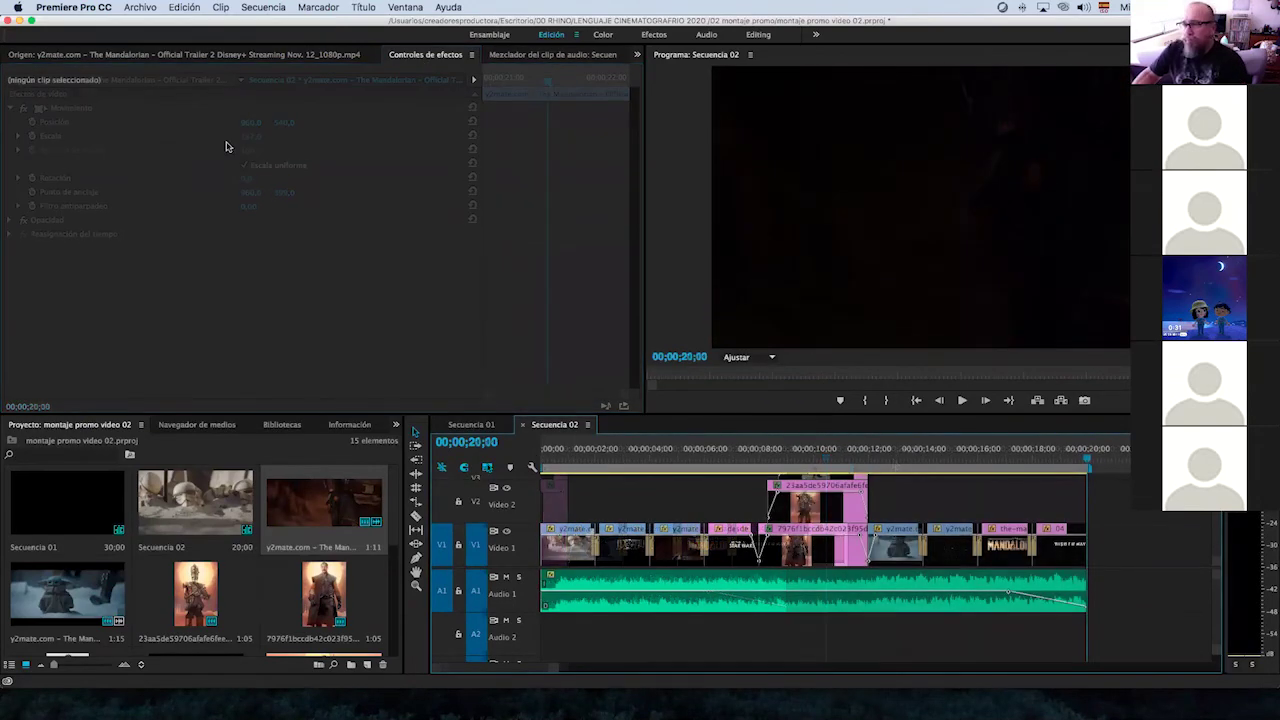
left_click(140, 7)
Bring up Exportar > Medios for Secuencia 02 and keep H.264 as the Formato.
mouse_move(260, 344)
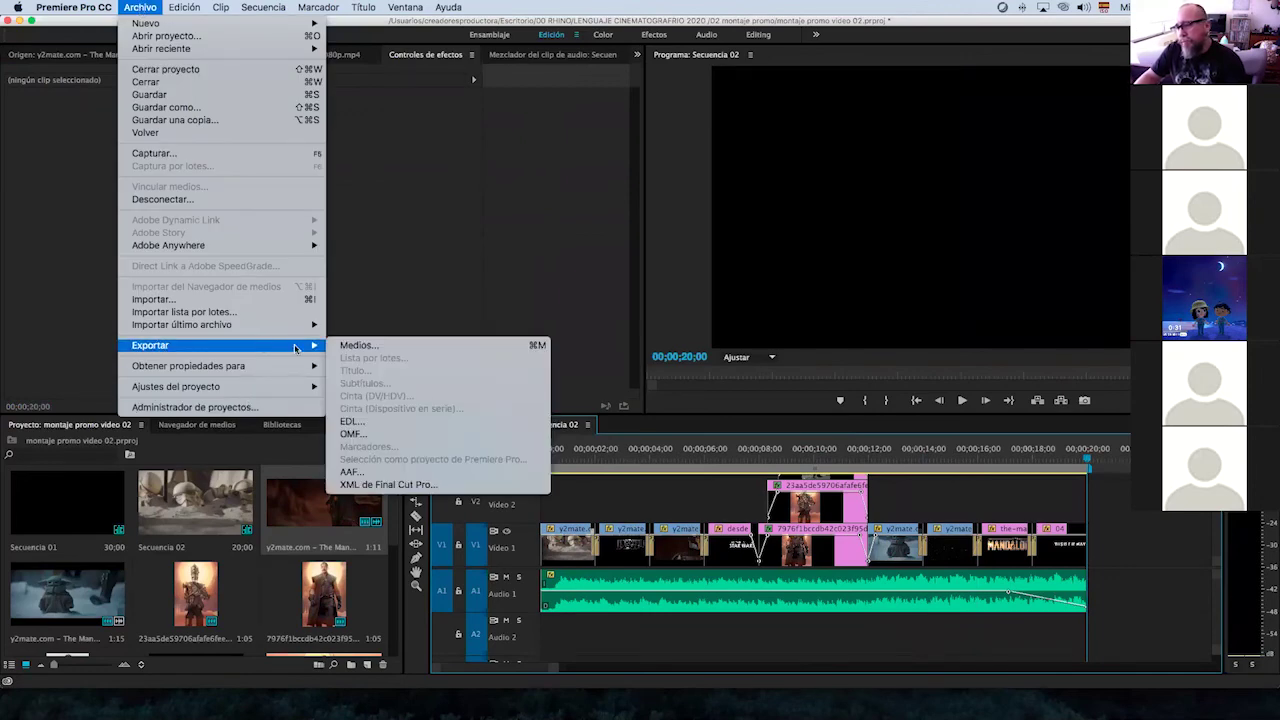
left_click(365, 346)
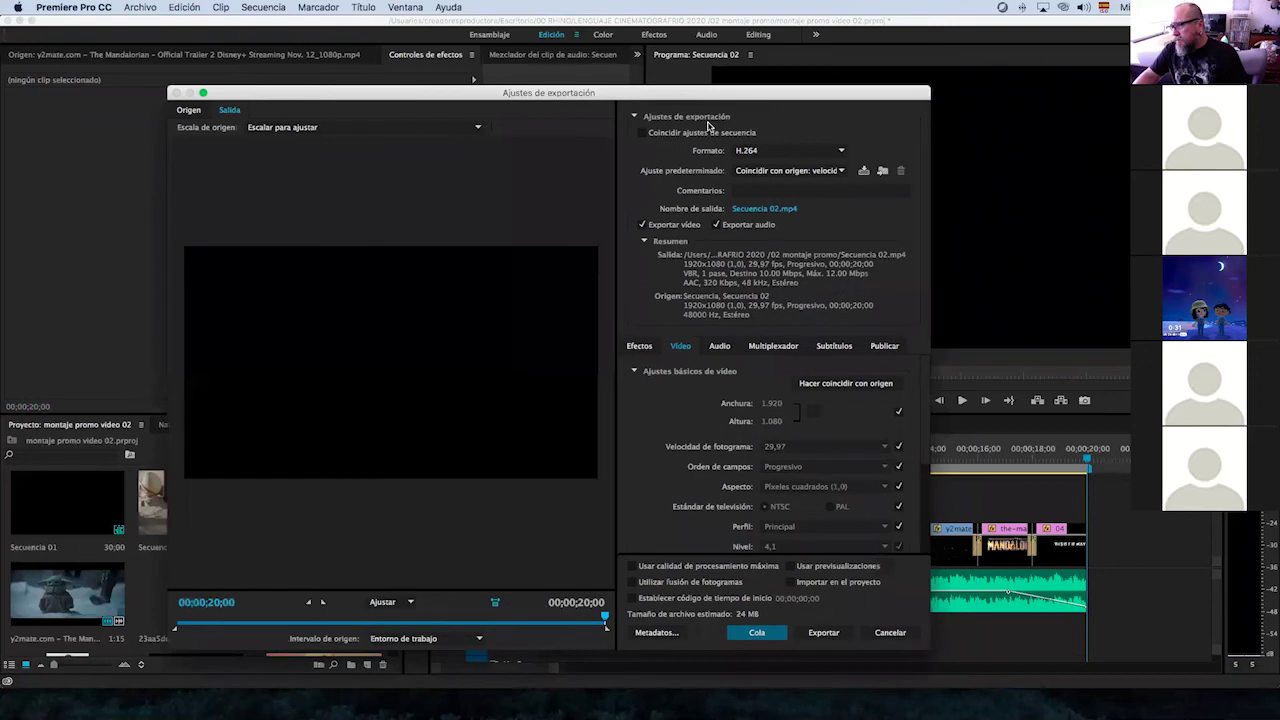
left_click(842, 151)
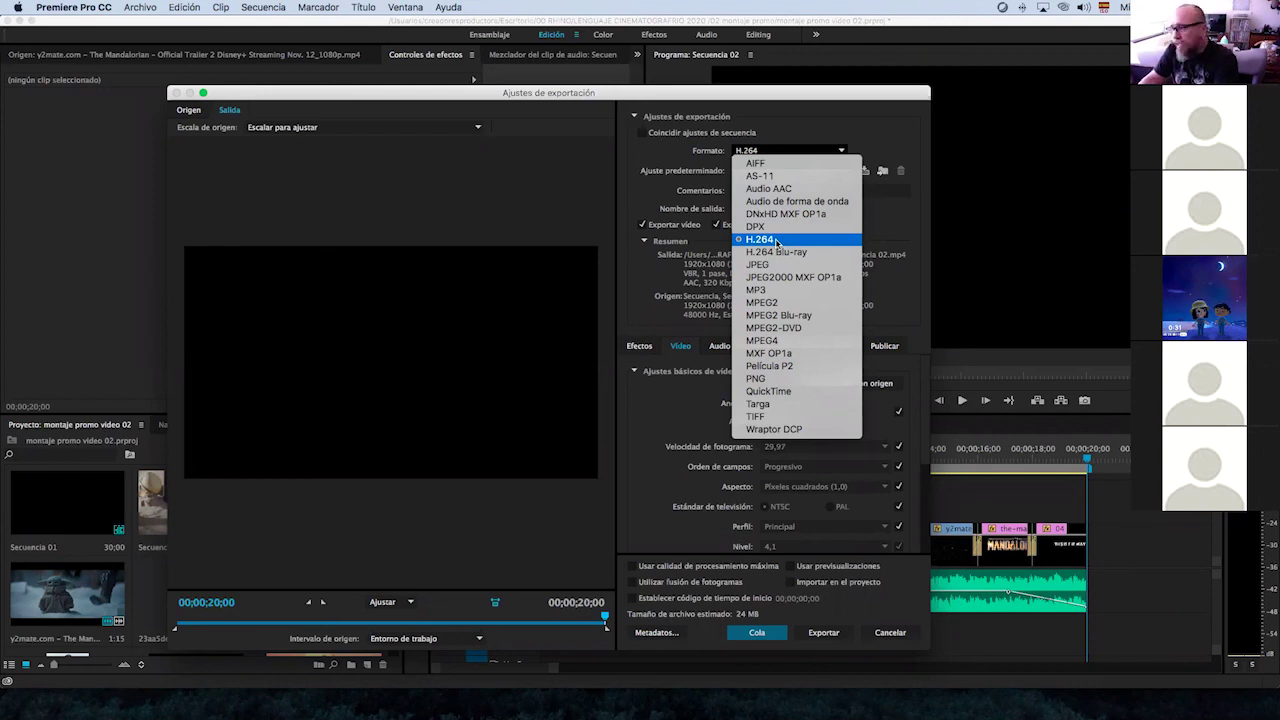
left_click(777, 241)
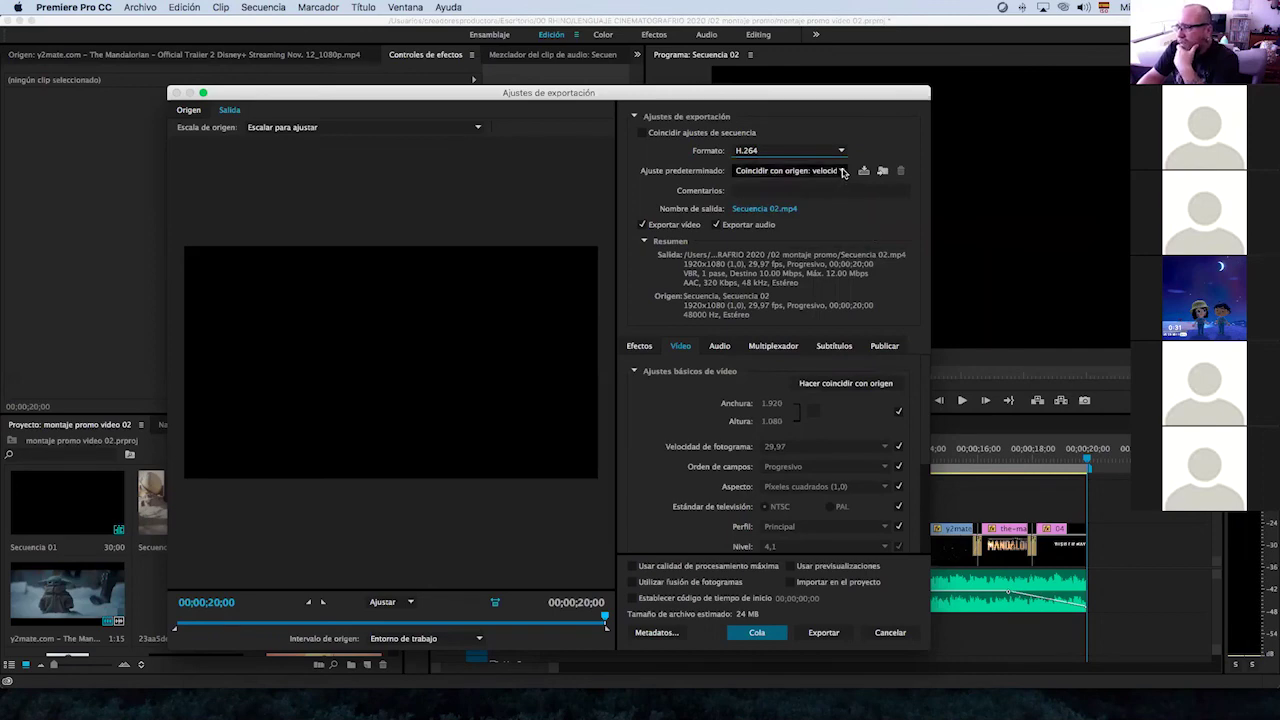
Try the HD 720p 29,97 preset, then switch to Tableta Android - 720p 29,97.
left_click(790, 171)
scroll(966, 507, "down", 5)
scroll(966, 507, "down", 5)
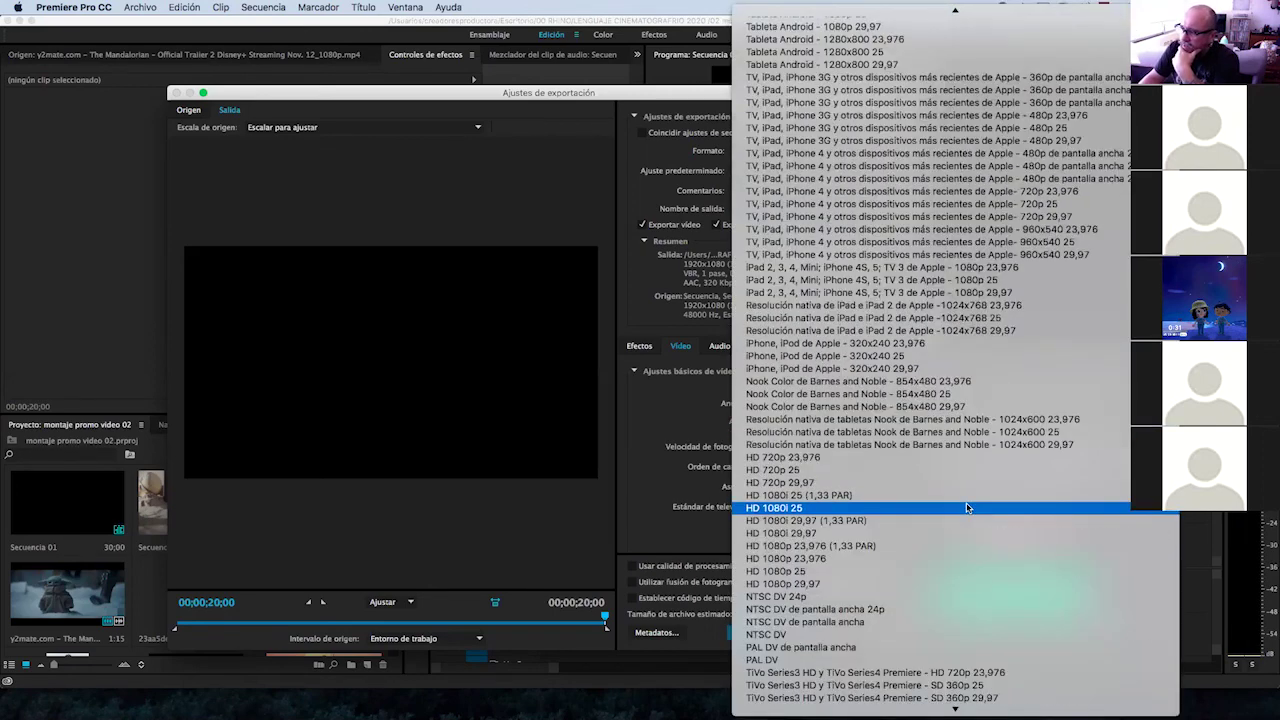
scroll(1033, 505, "down", 5)
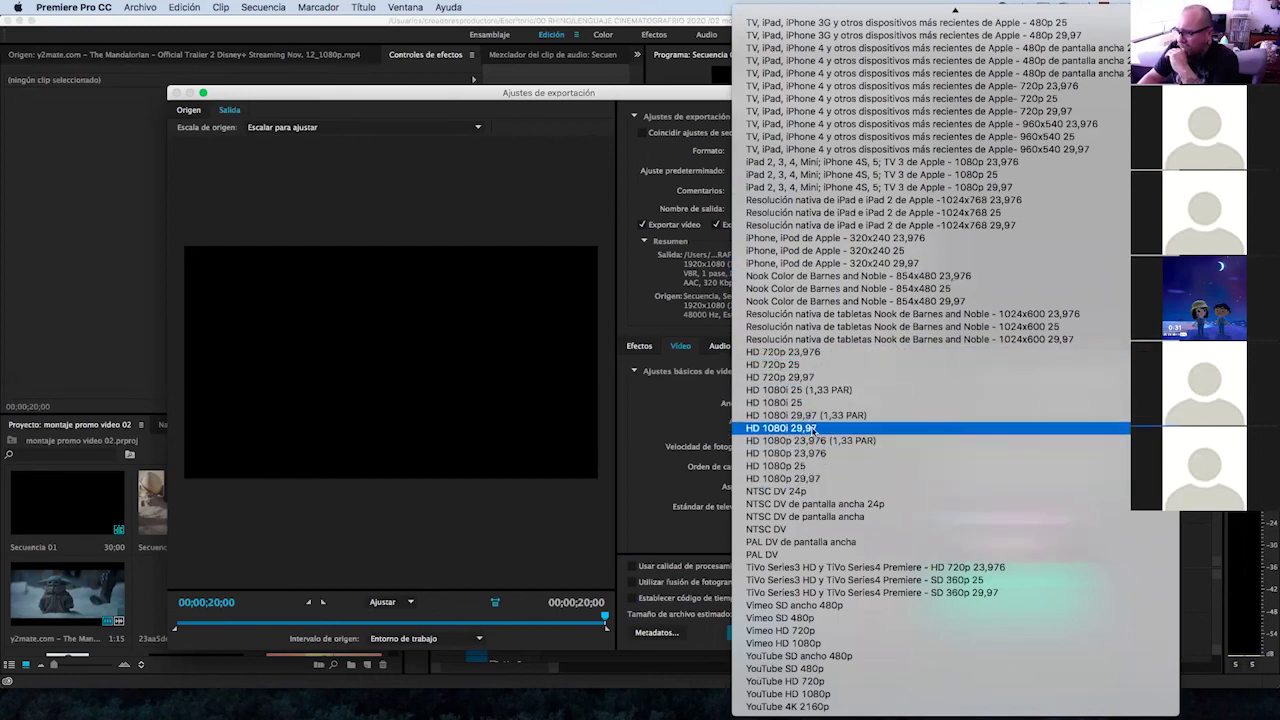
left_click(790, 378)
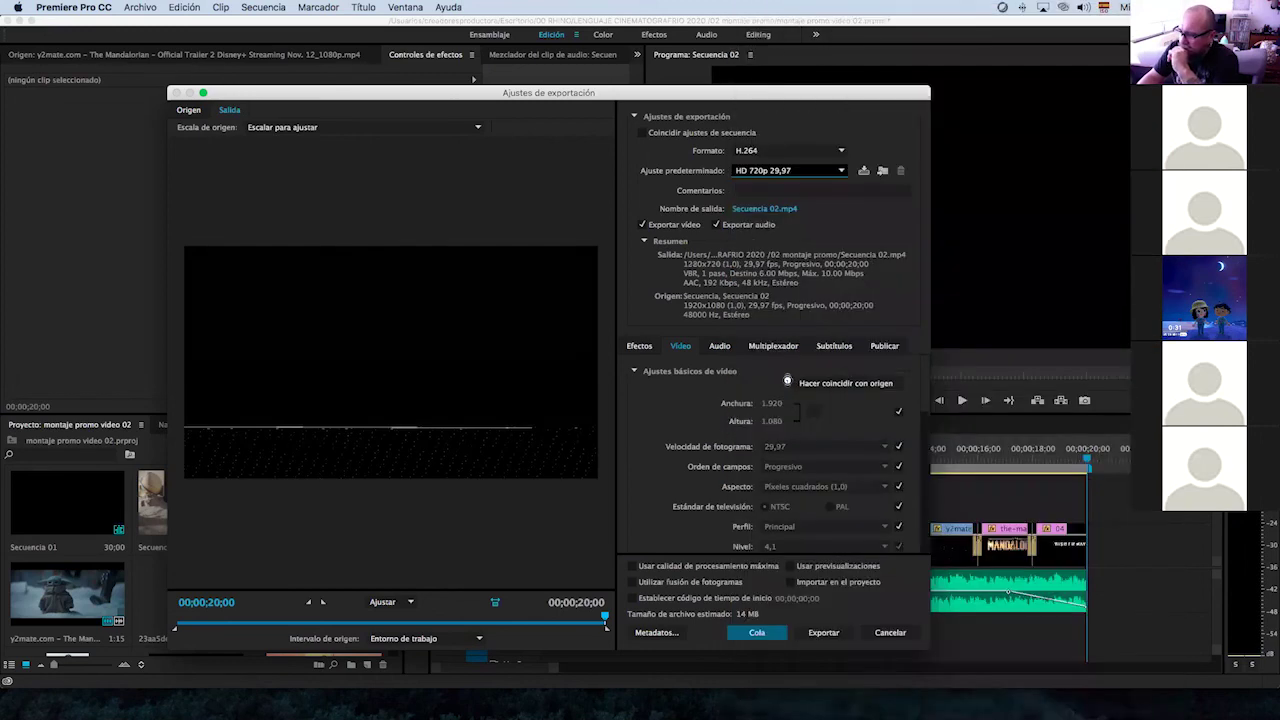
left_click(845, 172)
scroll(935, 590, "down", 5)
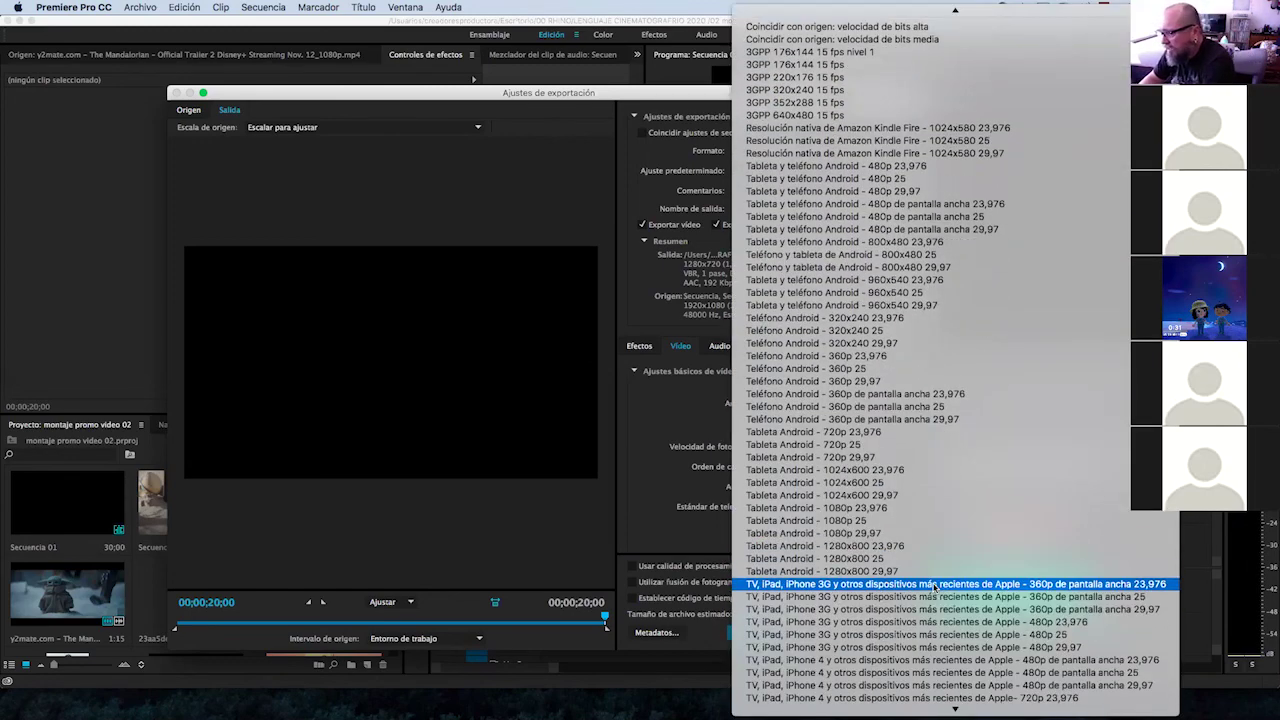
scroll(935, 590, "down", 3)
scroll(935, 590, "down", 3)
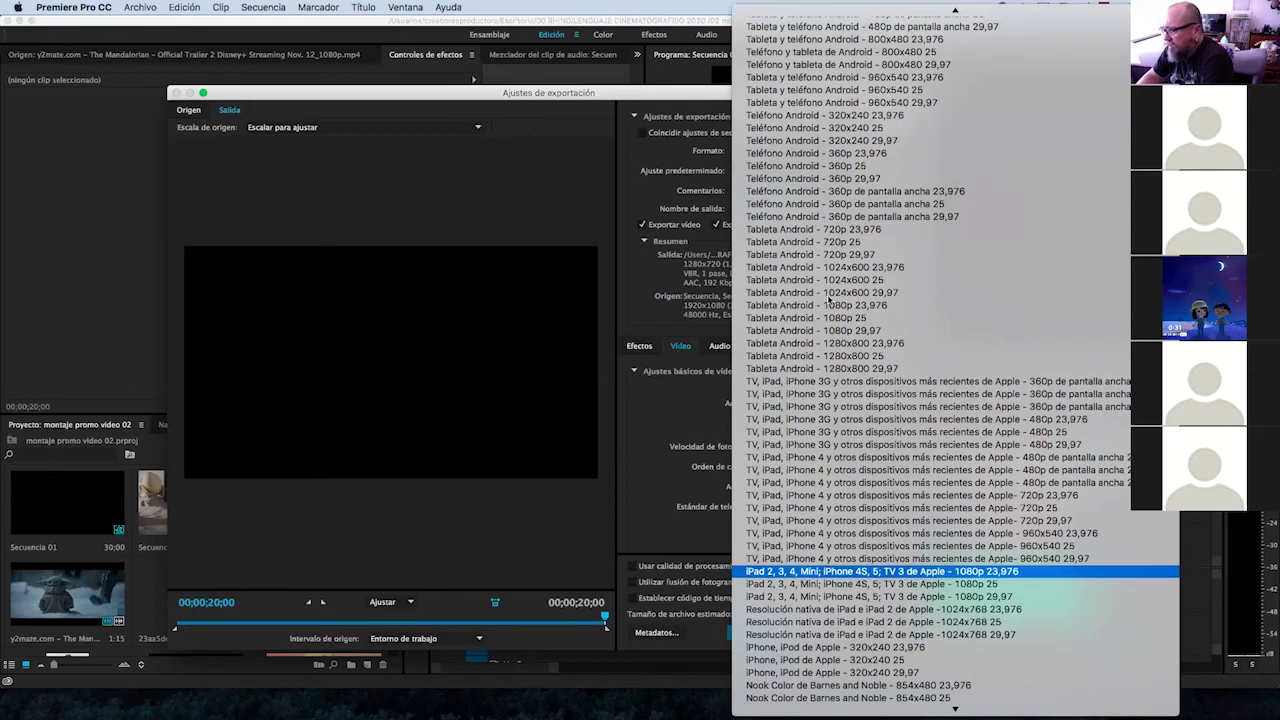
scroll(938, 290, "up", 2)
scroll(938, 297, "up", 4)
scroll(938, 297, "up", 2)
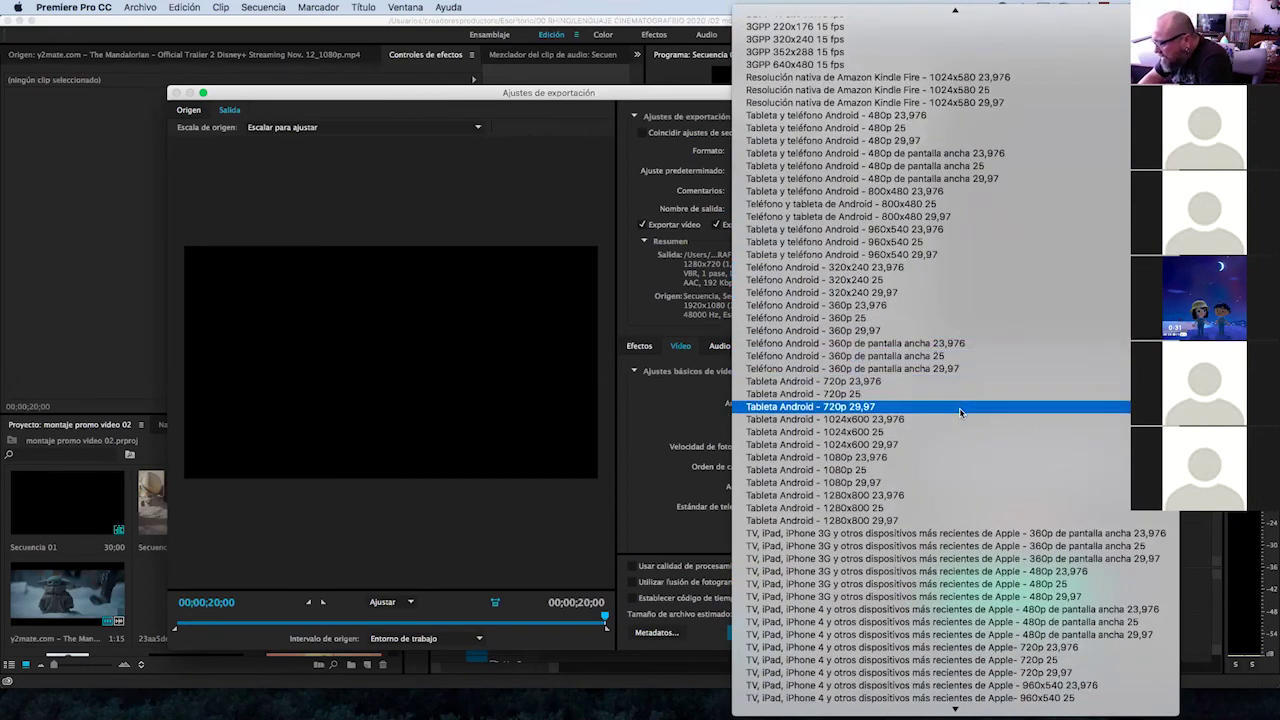
left_click(858, 407)
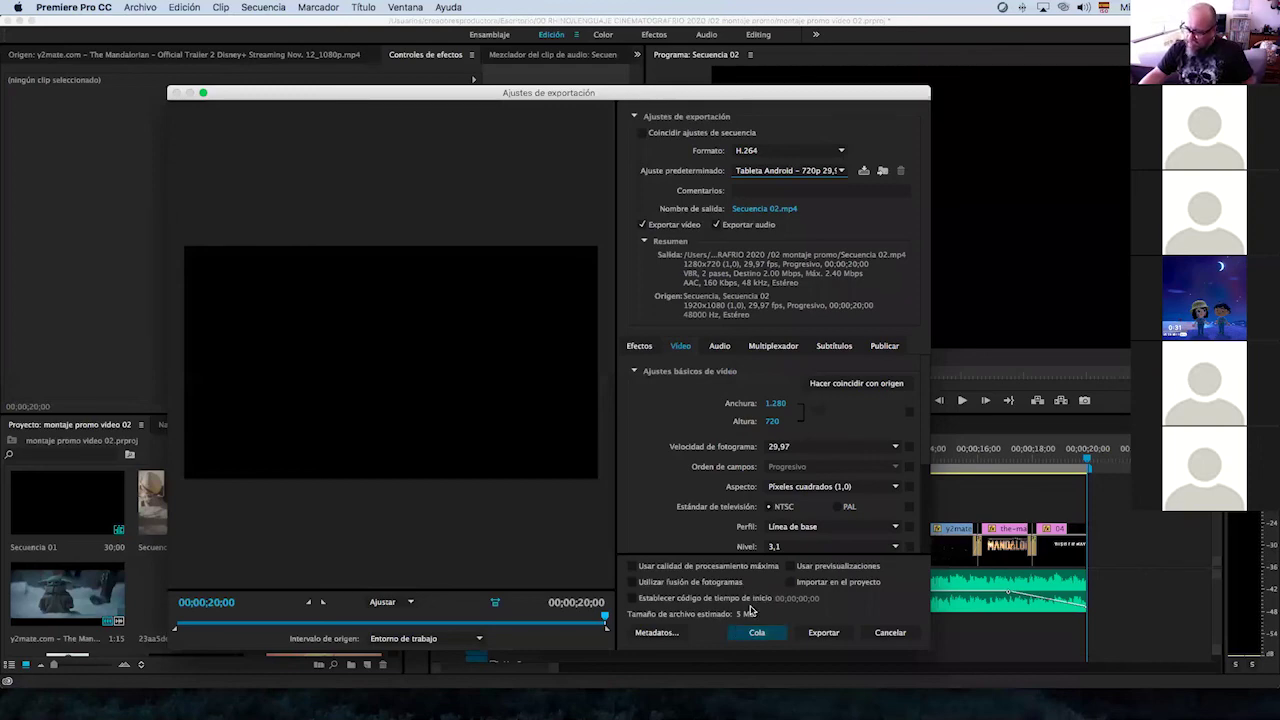
Compare with YouTube HD 720p, then settle back on Tableta Android - 720p 29,97.
left_click(842, 171)
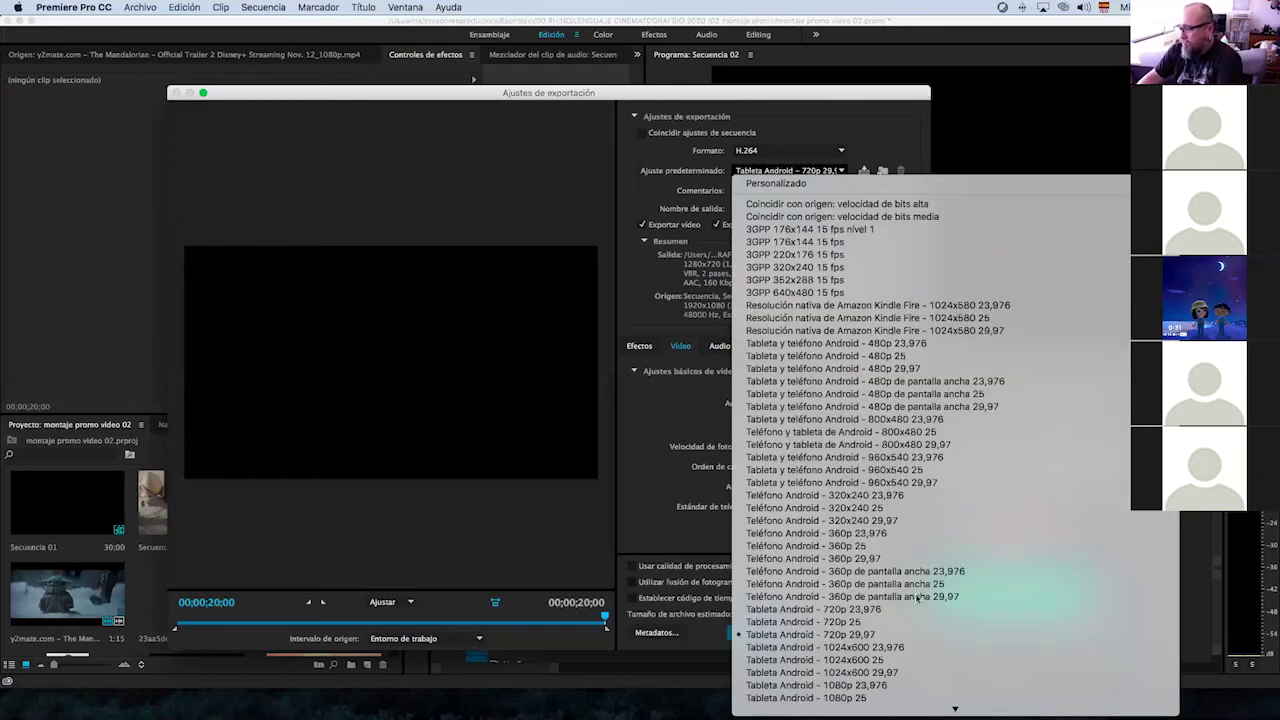
scroll(897, 594, "down", 10)
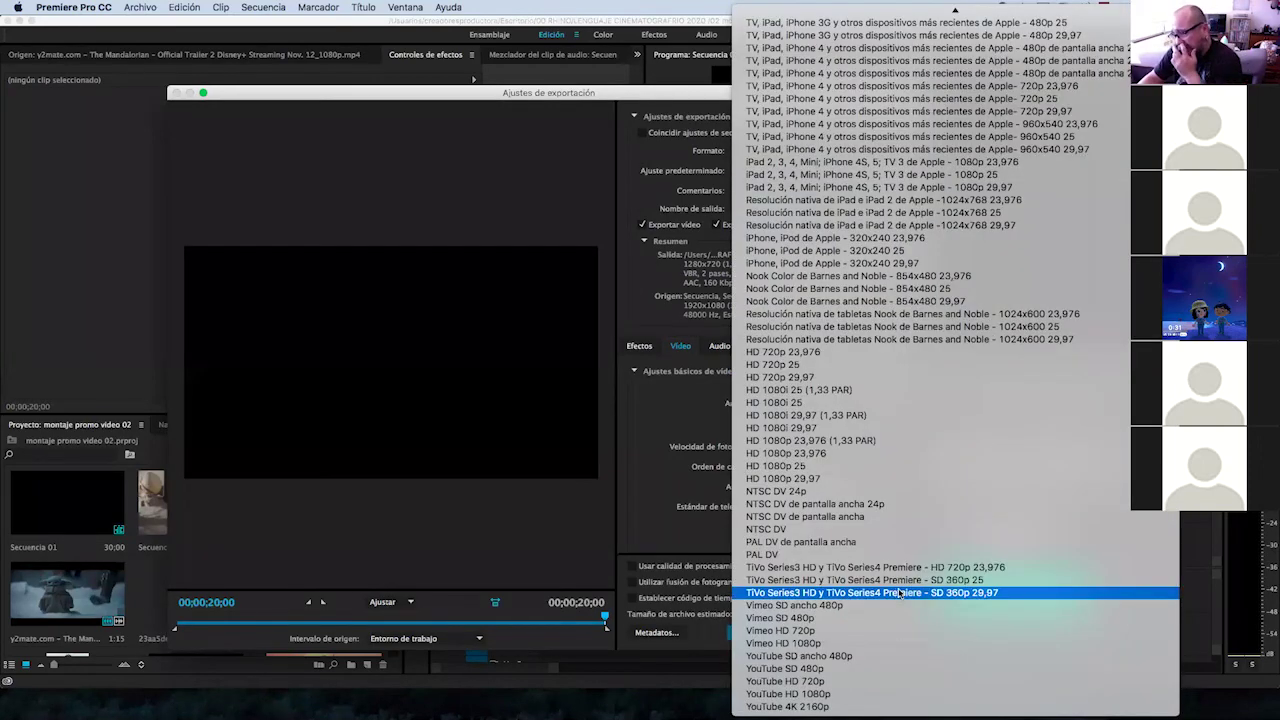
left_click(806, 681)
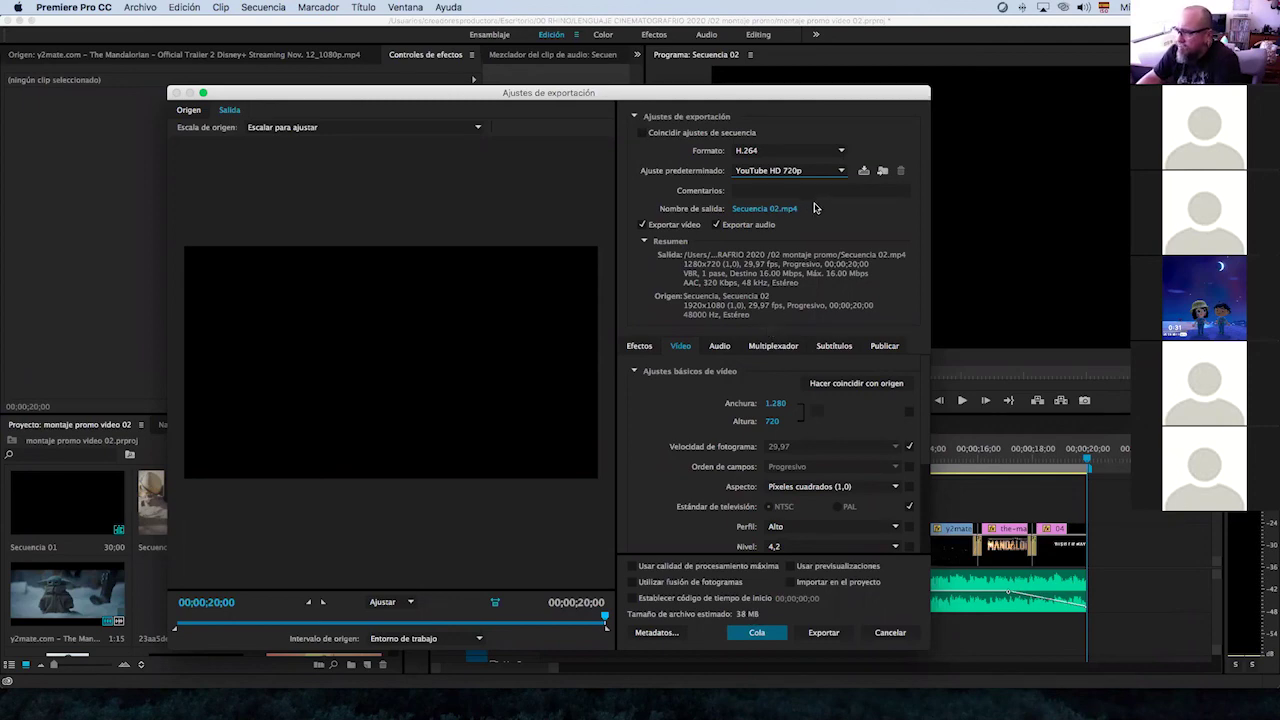
left_click(838, 172)
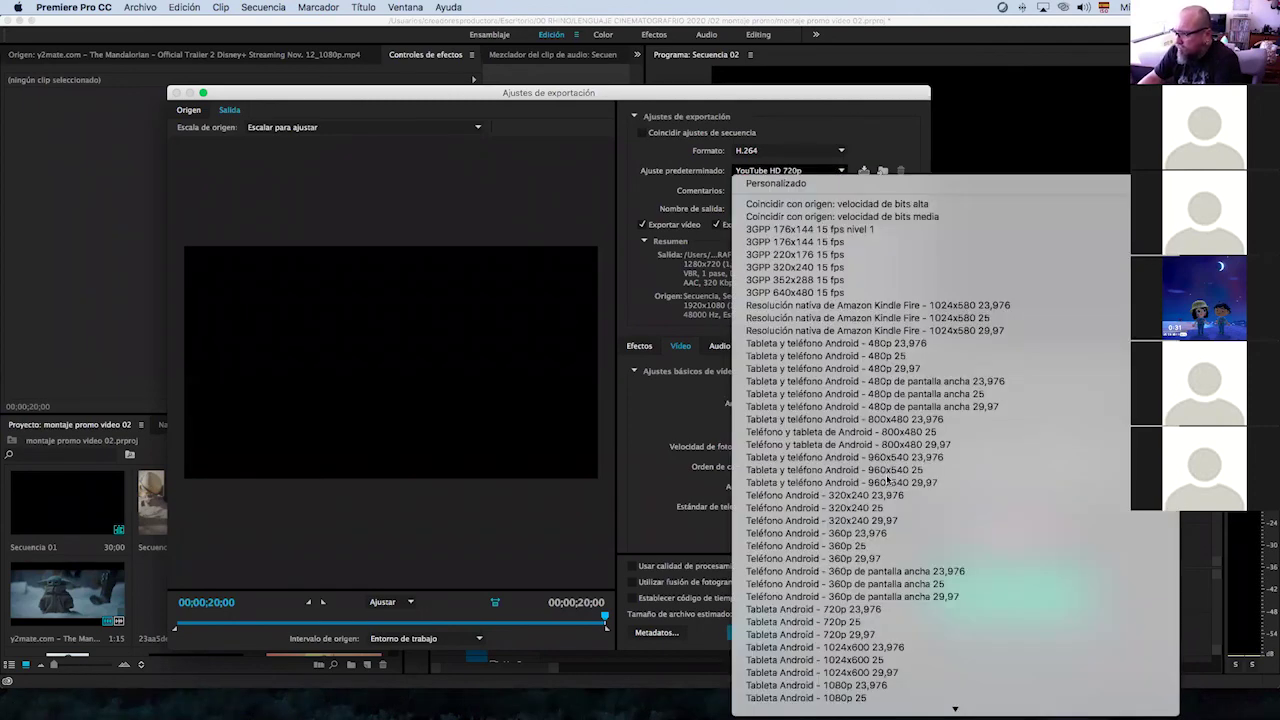
scroll(890, 481, "down", 2)
scroll(905, 481, "down", 5)
scroll(918, 480, "down", 3)
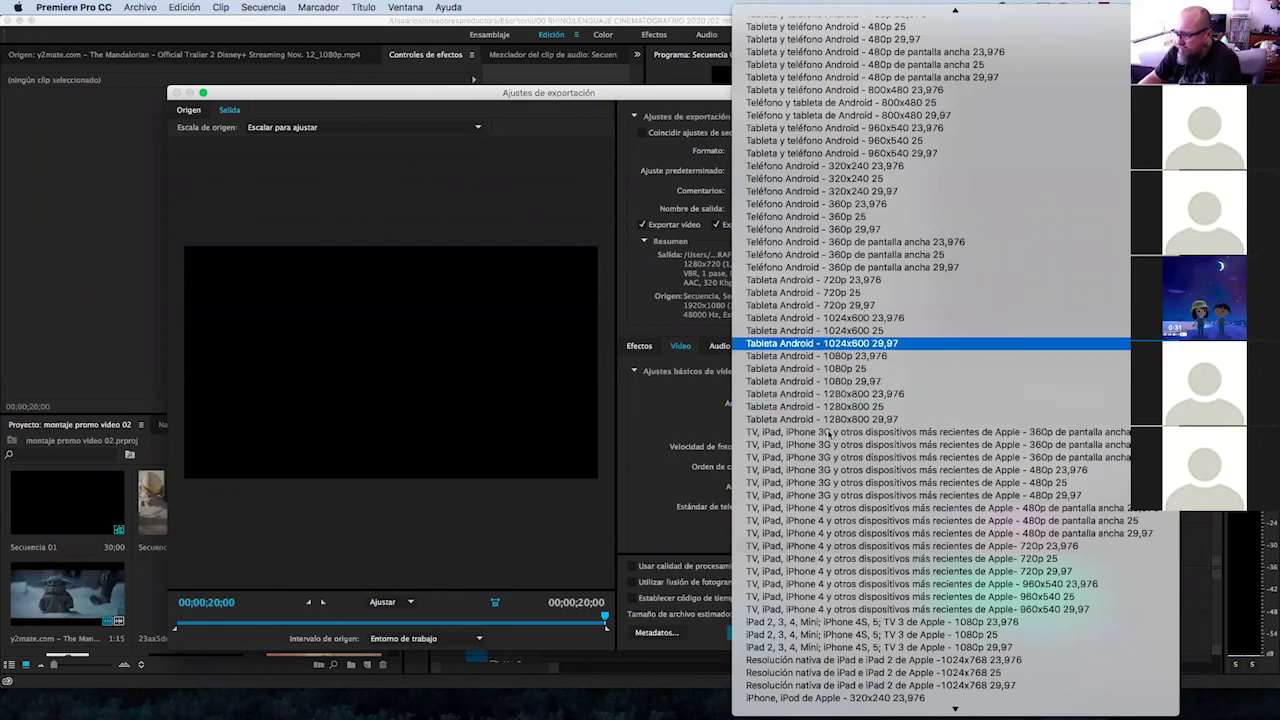
left_click(828, 432)
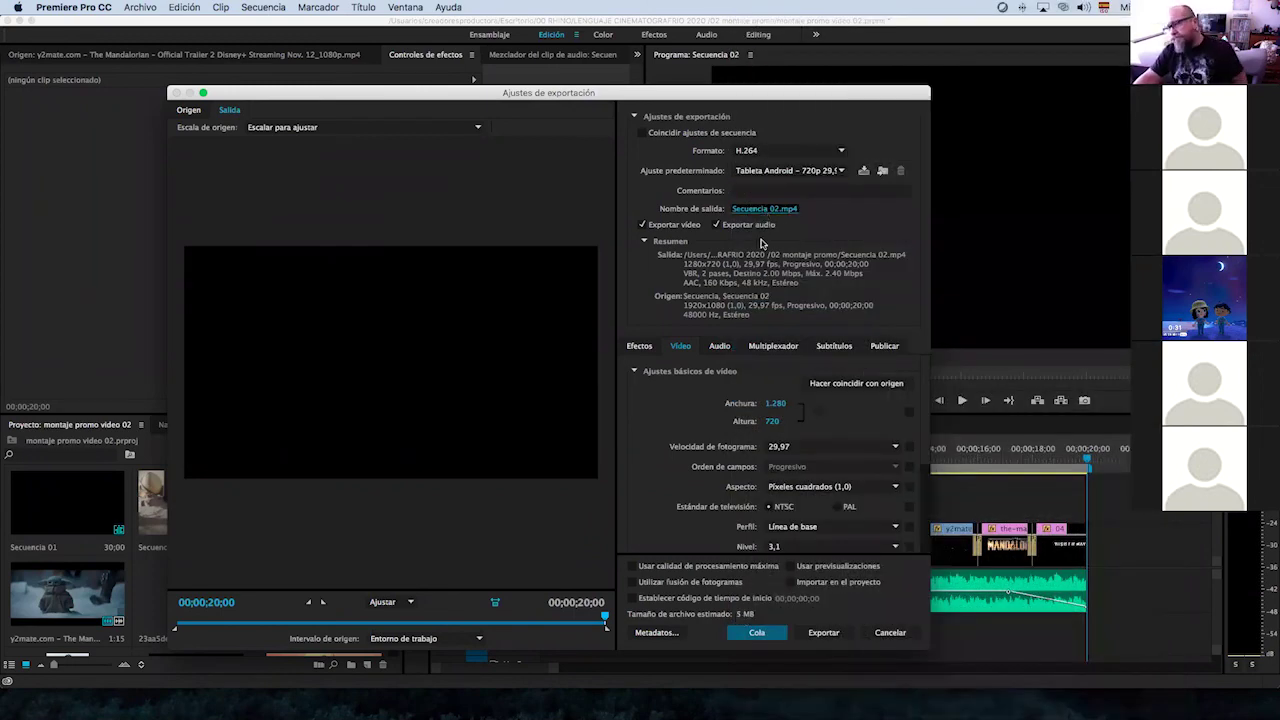
Save the output file as EJERCICIO EN VIVO and launch encoding with Exportar.
left_click(765, 210)
type("EJERCICIO EN VIVO")
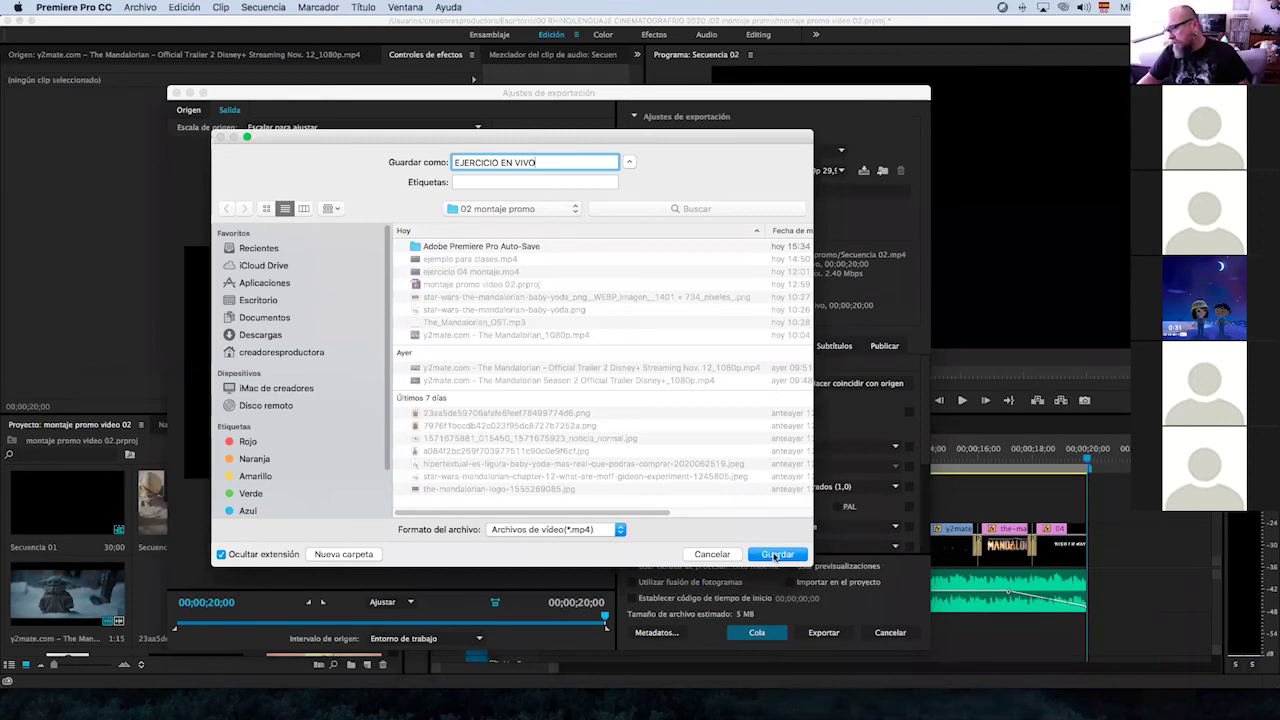
left_click(775, 555)
left_click(823, 634)
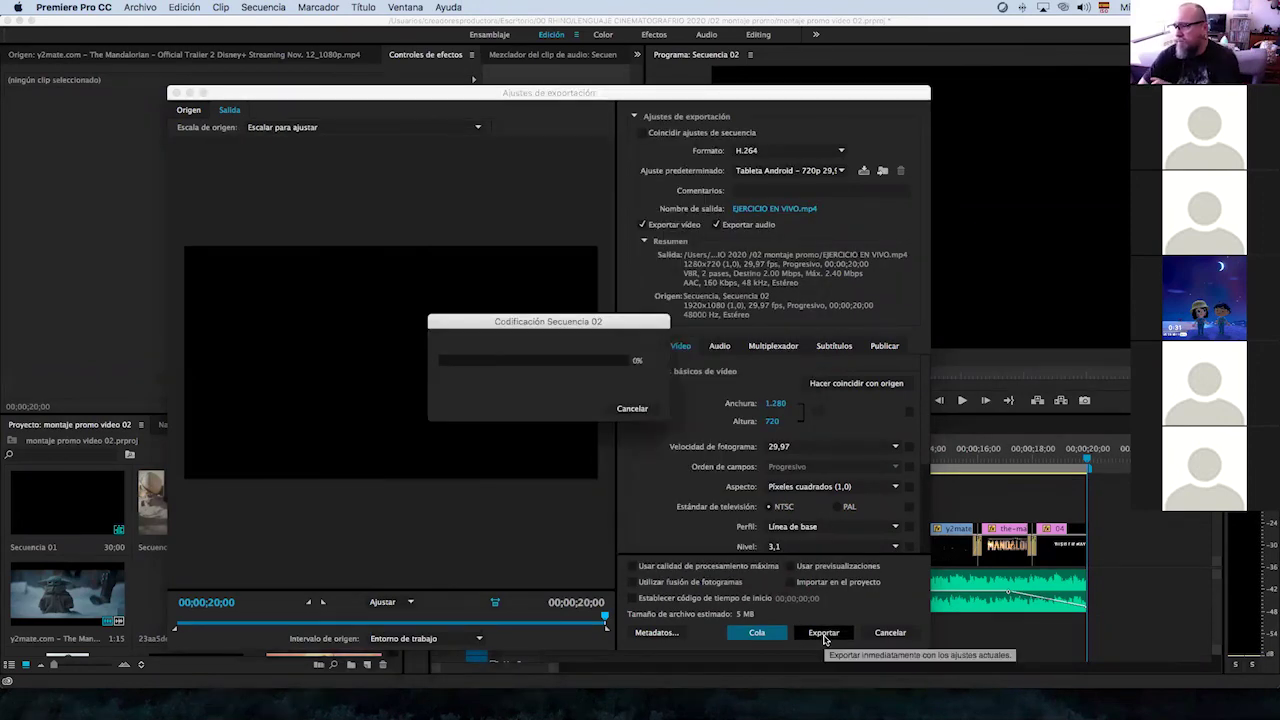